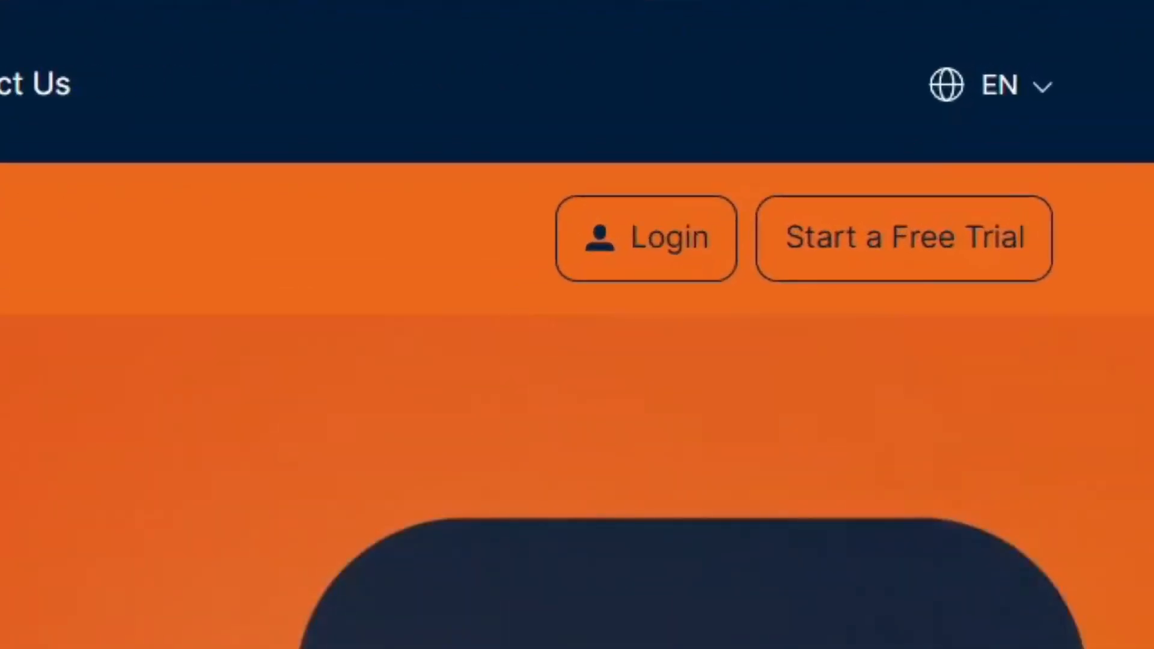
Start the free trial and copy the trial serial number from the welcome e-mail
click(970, 235)
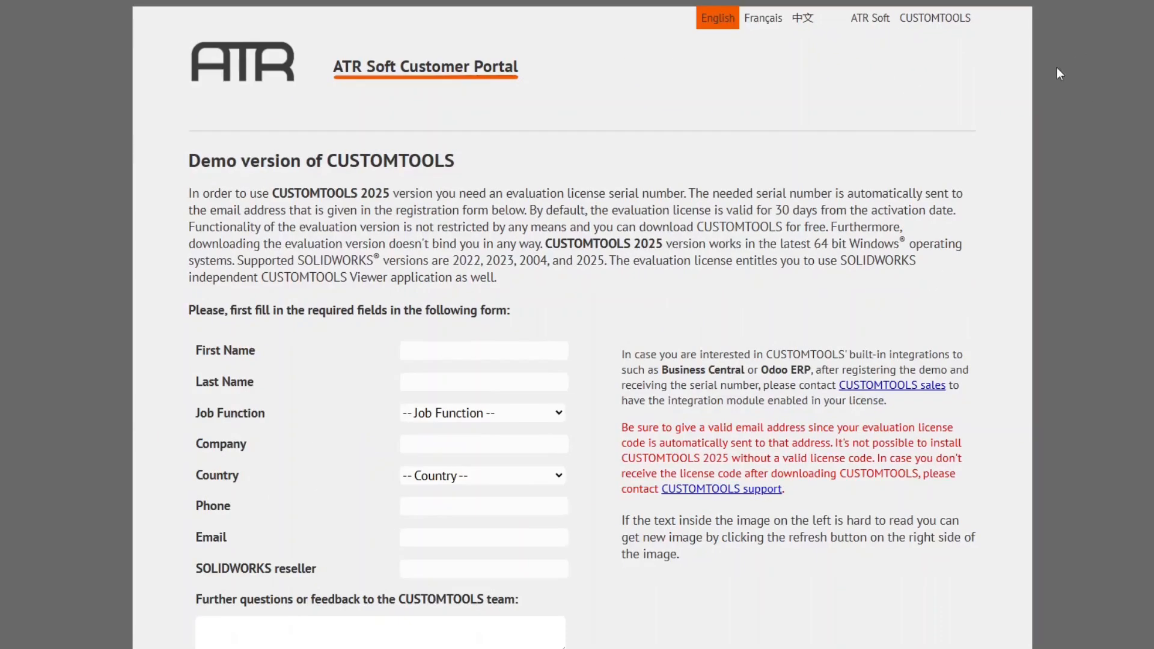
scroll(579, 290, down, 5)
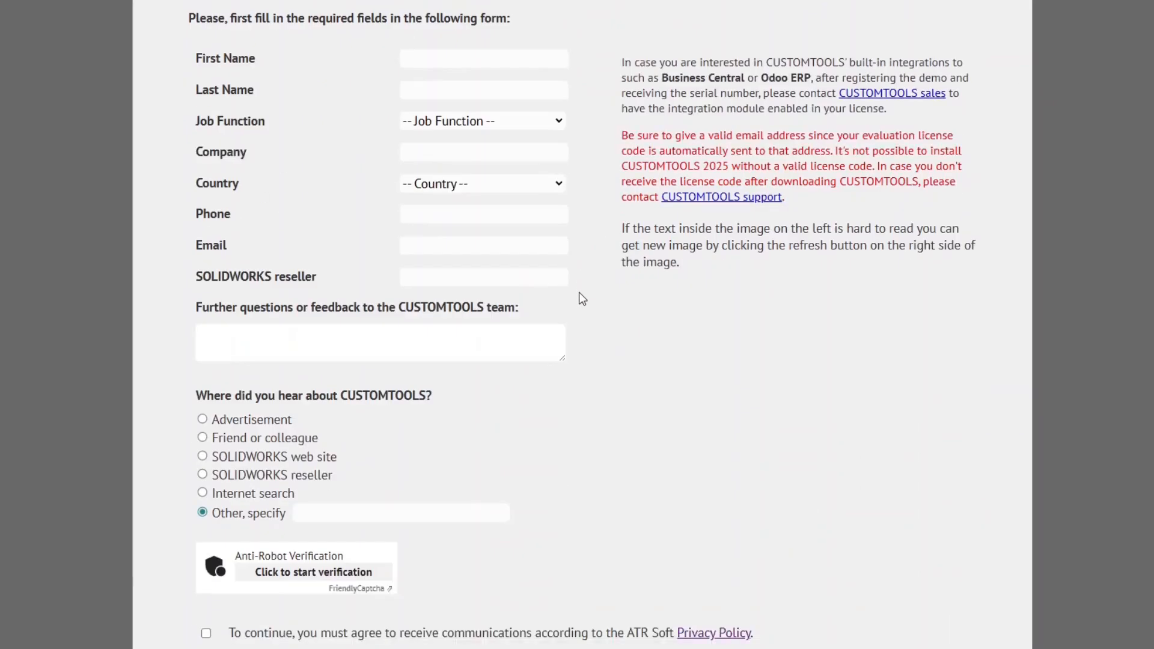
scroll(579, 293, down, 2)
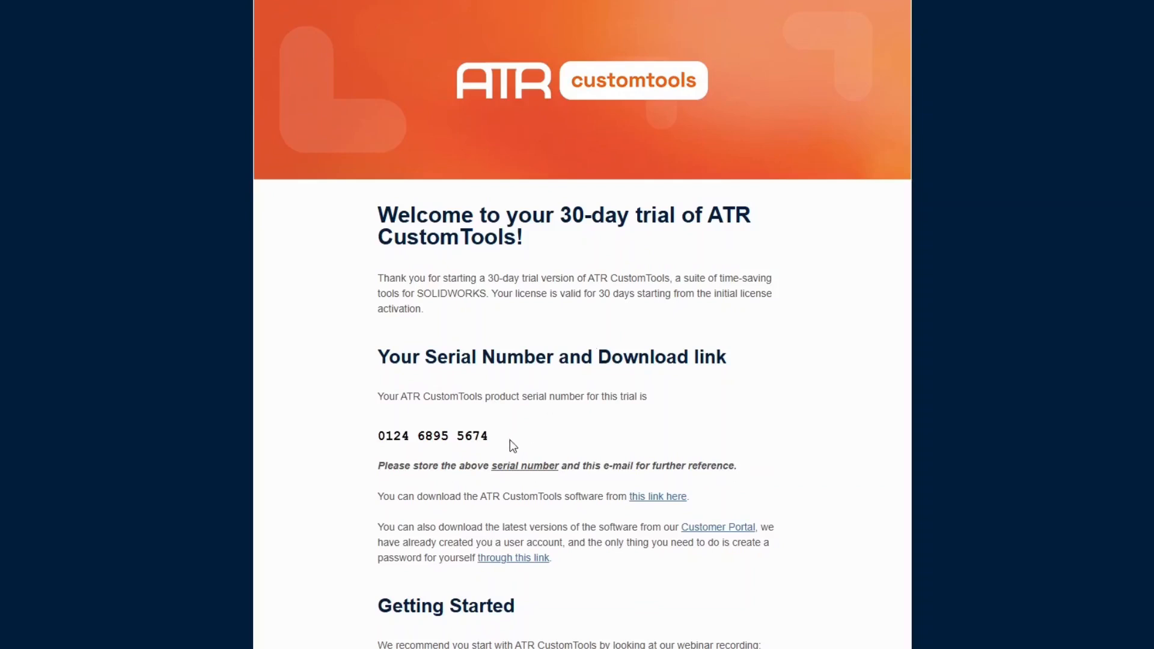
drag(489, 438, 380, 442)
key(ctrl+c)
right_click(481, 447)
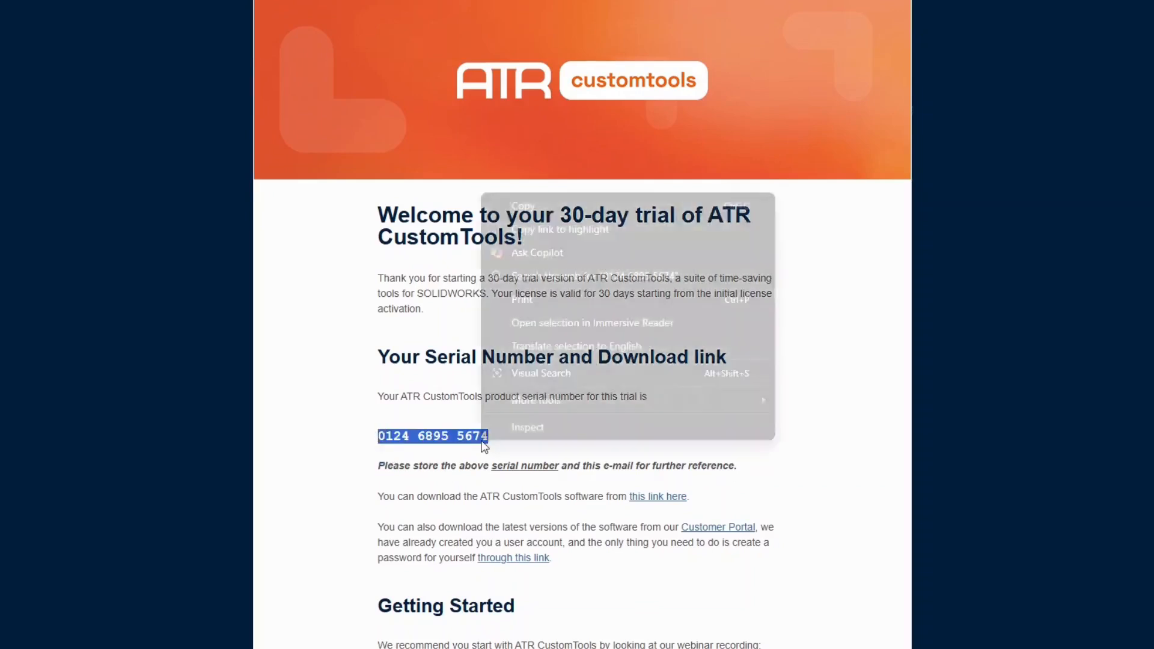
click(623, 207)
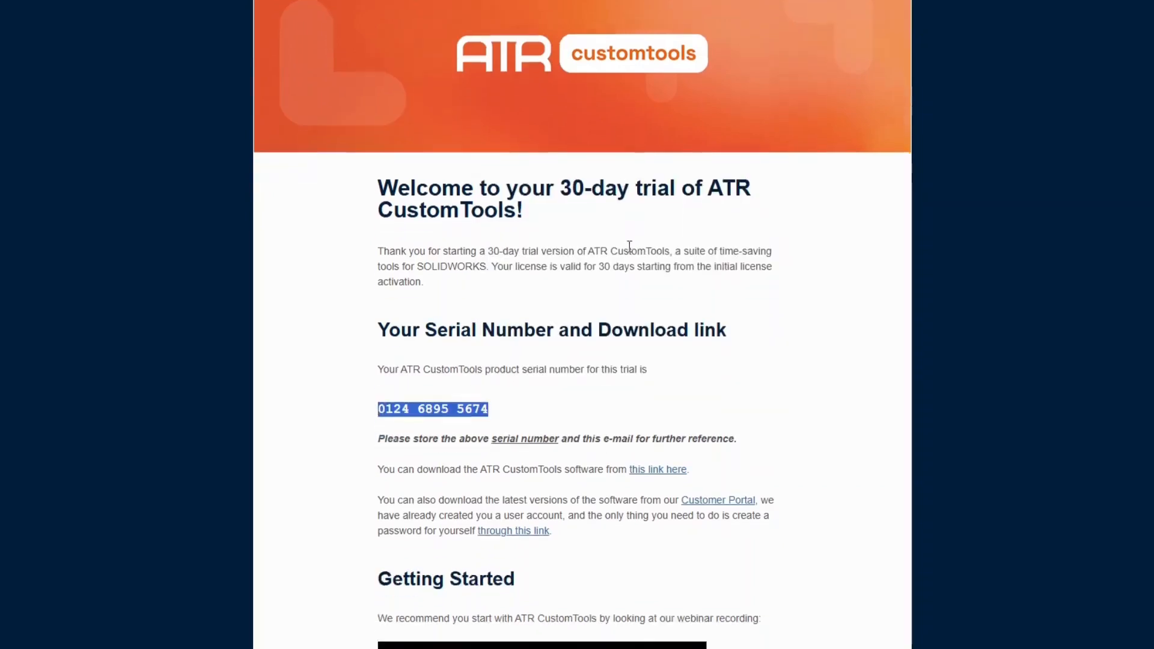
Start a support e-mail reading 'Hi!' then 'Please add Odoo integration to my demo serial:'
scroll(616, 277, down, 5)
scroll(616, 277, down, 4)
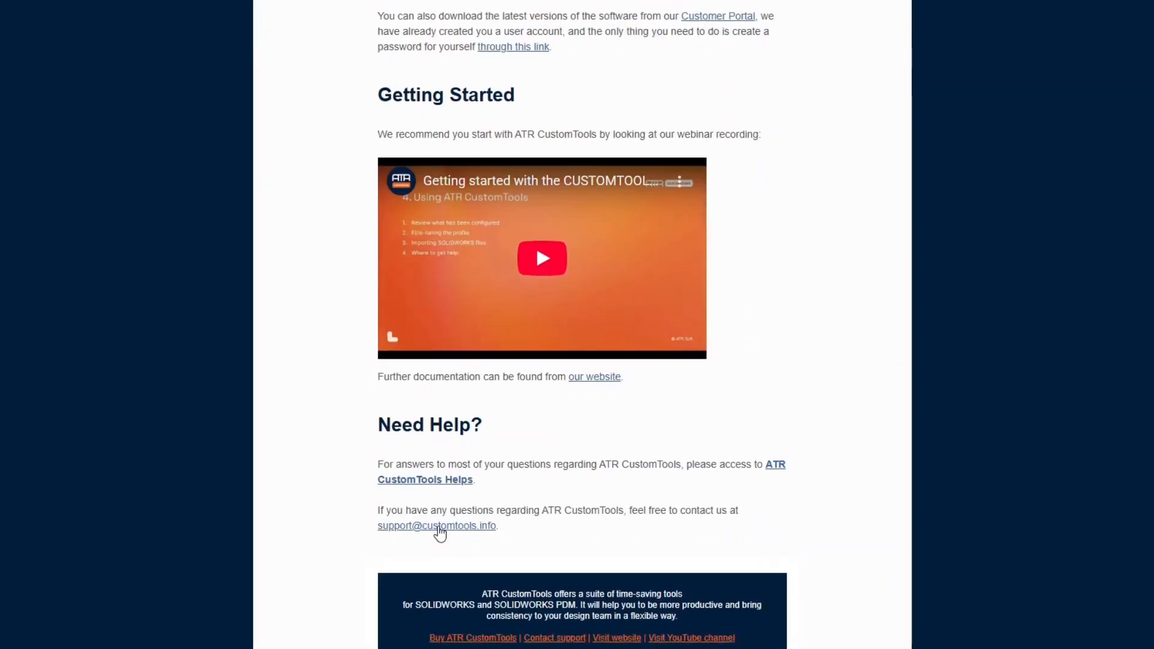
click(440, 530)
text(Hi!)
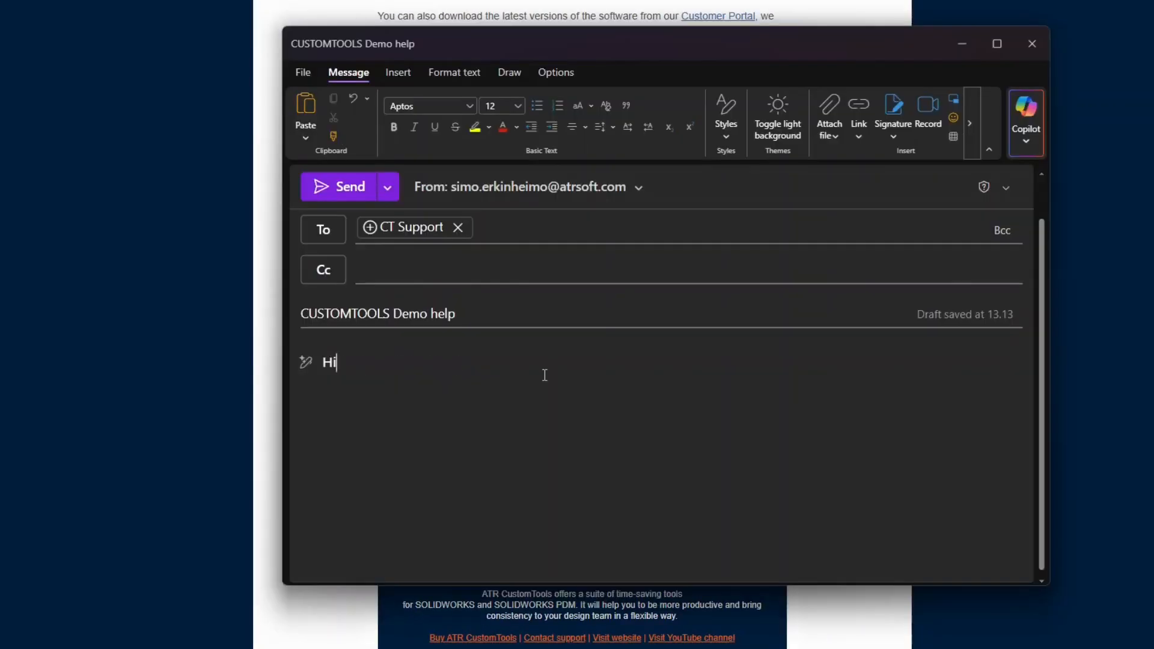
key(Return)
key(Return)
text(Please add)
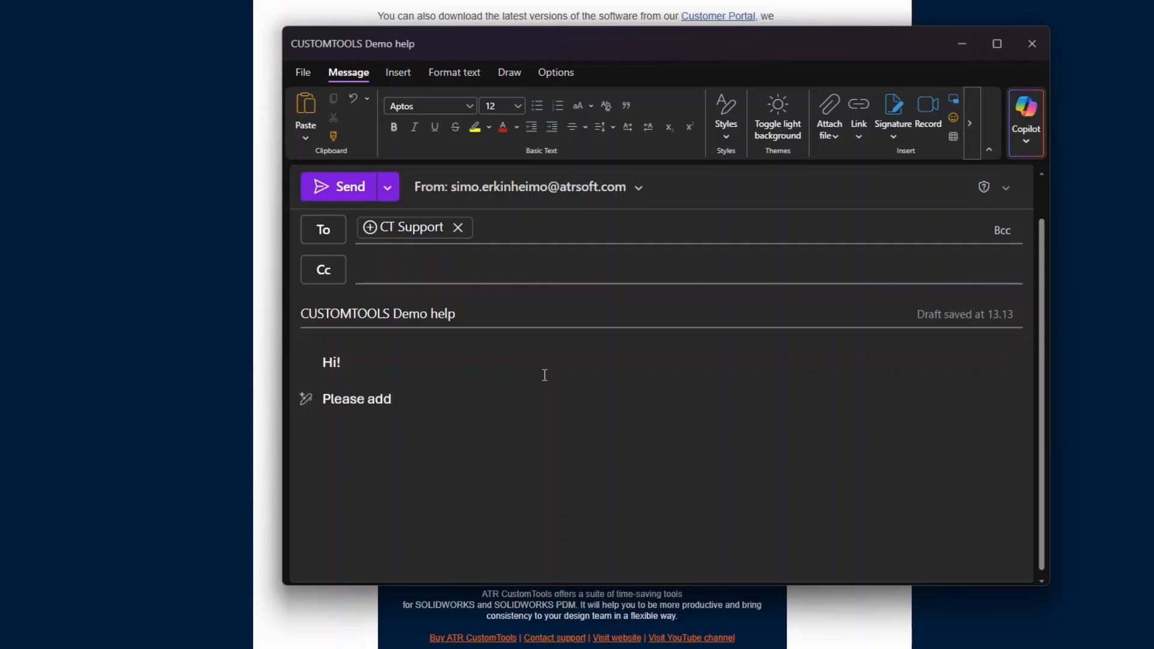
text( Odoo integration to my demo serial:)
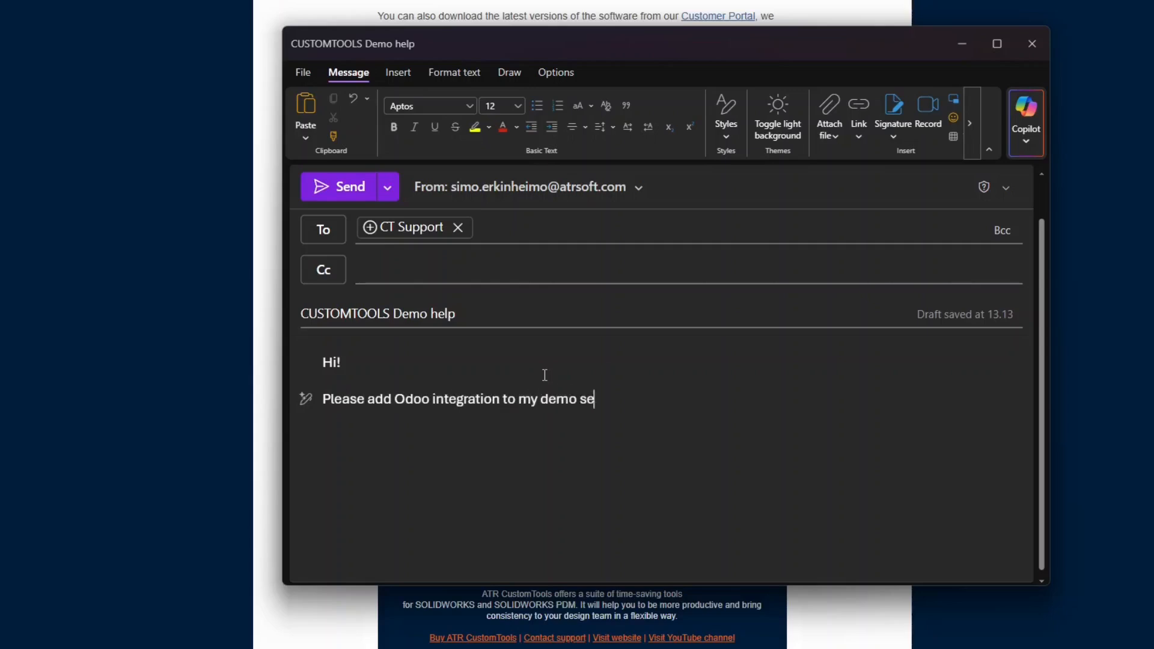
Paste the copied trial serial into the e-mail body and start a new line
key(ctrl+v)
key(Return)
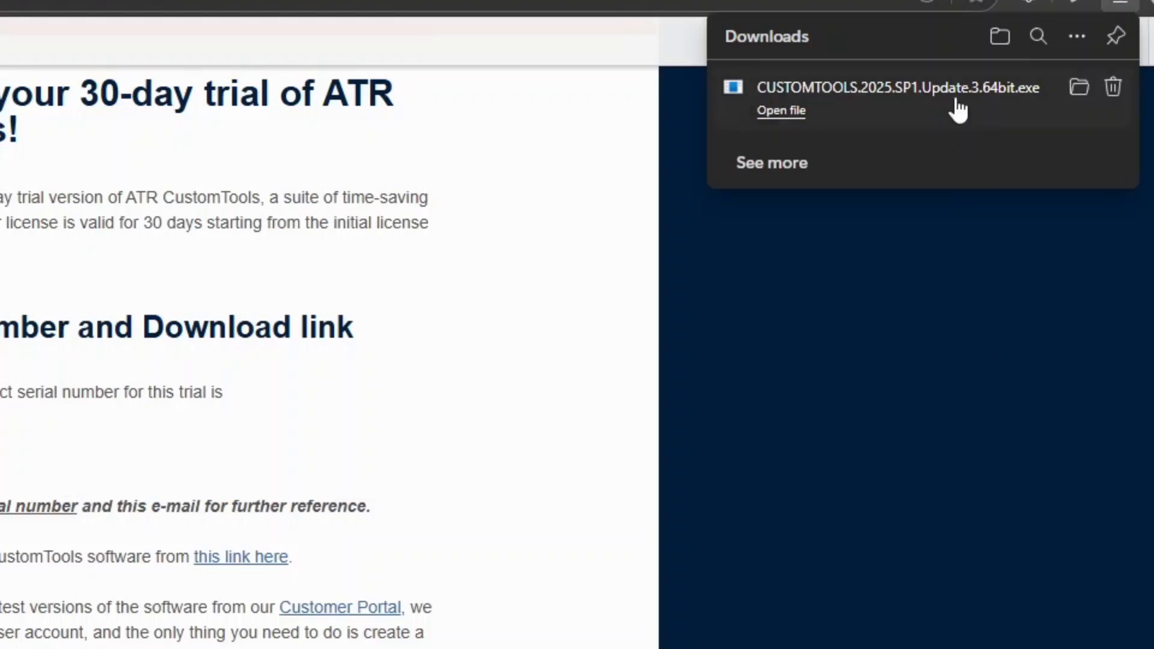
Launch the CustomTools installer in English and accept the license agreement
click(959, 96)
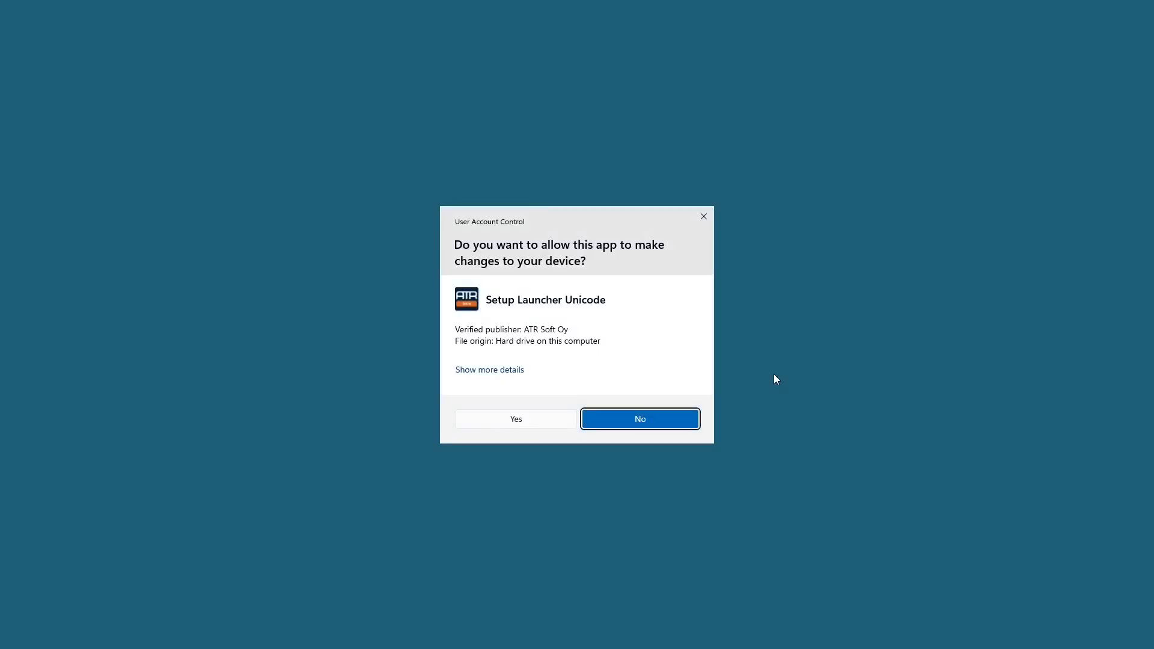
click(516, 419)
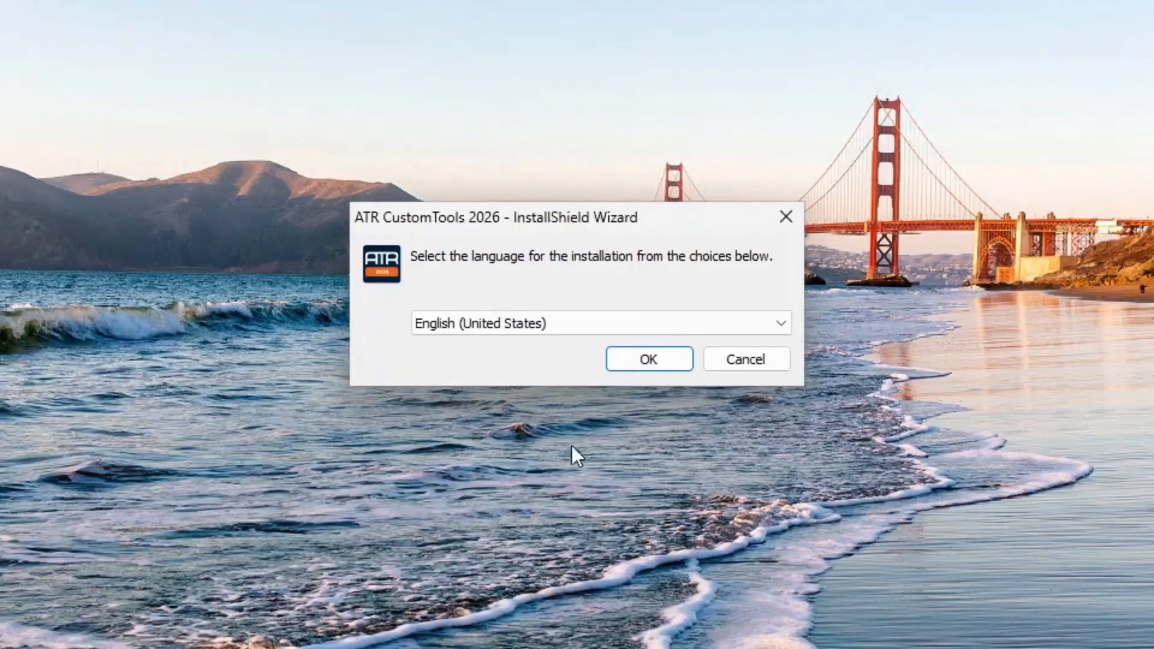
click(647, 361)
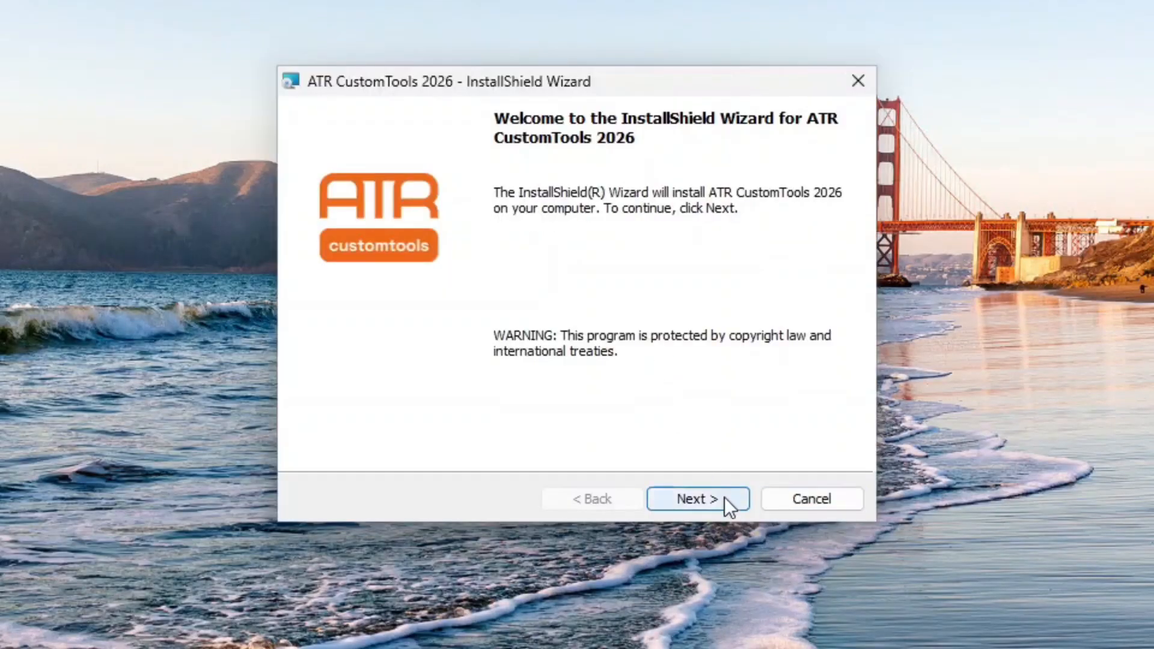
click(721, 503)
click(565, 412)
click(698, 501)
Enter 'ATR Soft' as the organization and the trial serial number
key(Tab)
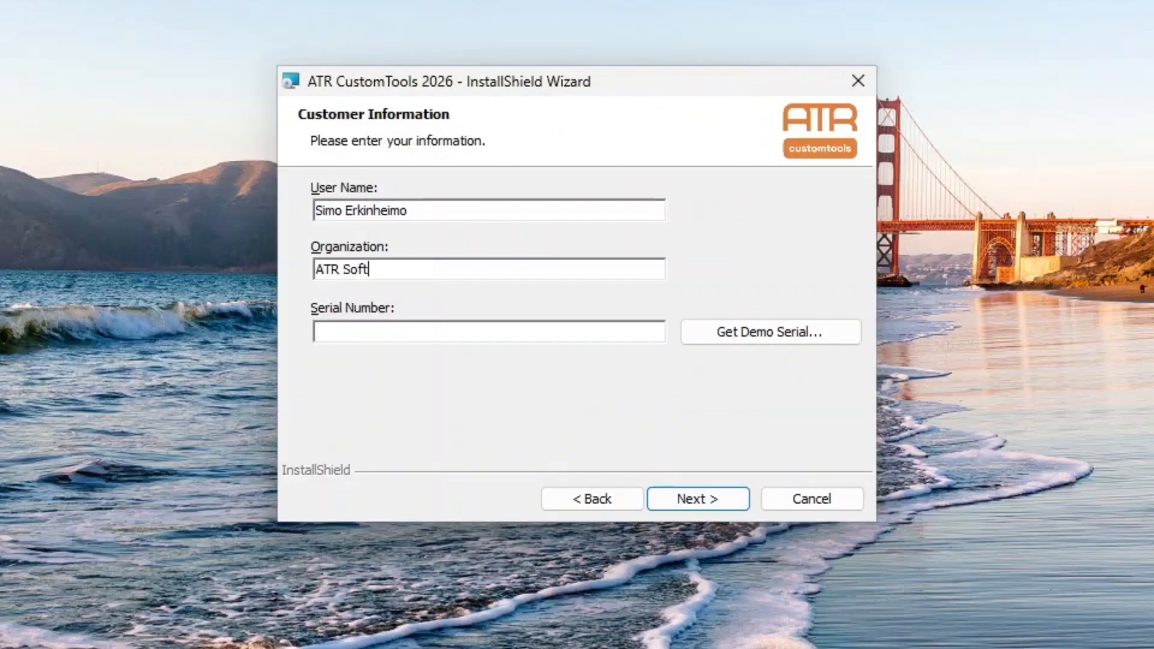
key(Tab)
click(714, 495)
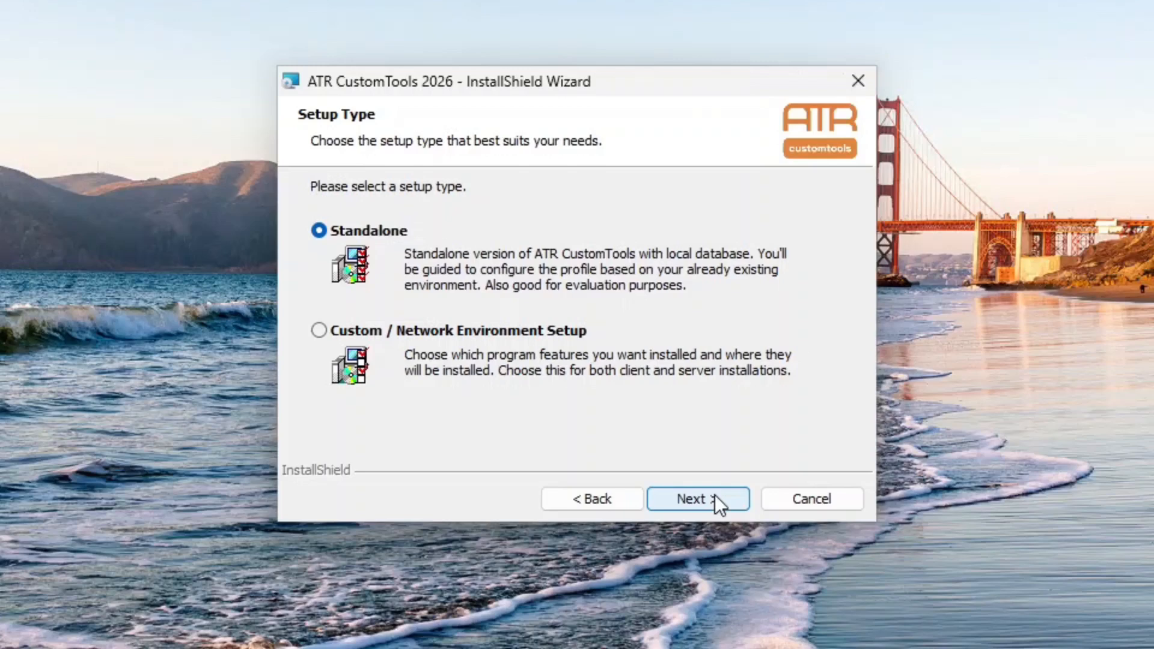
Install CustomTools 2026 as a Standalone setup, skip What's New, and finish the wizard
click(716, 496)
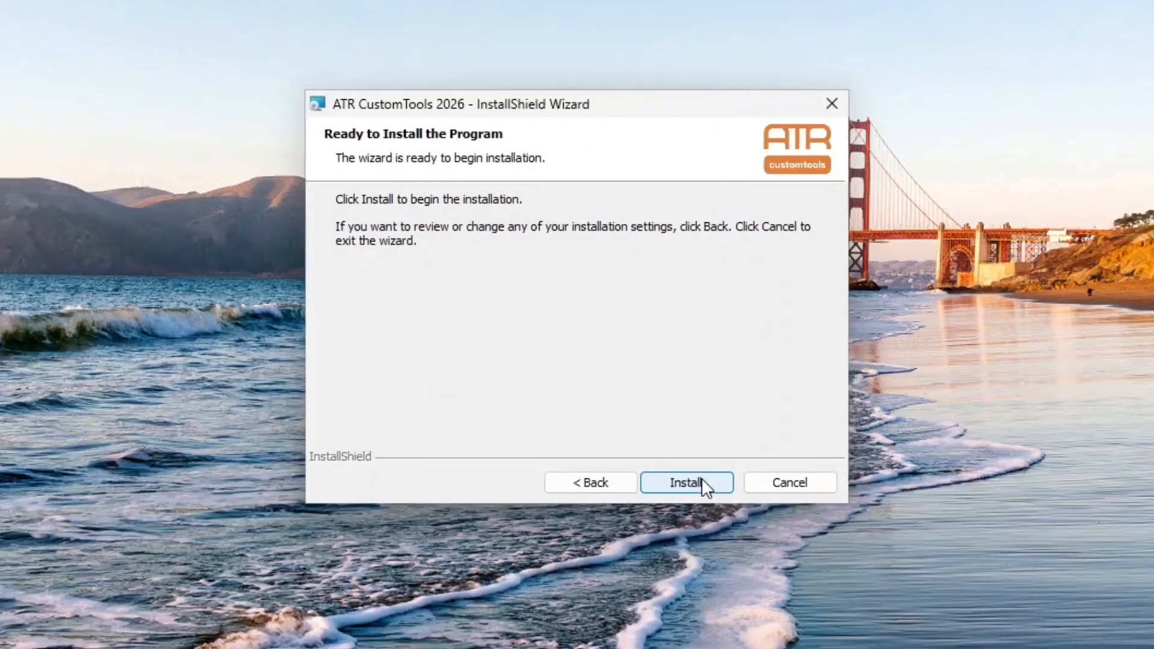
click(702, 478)
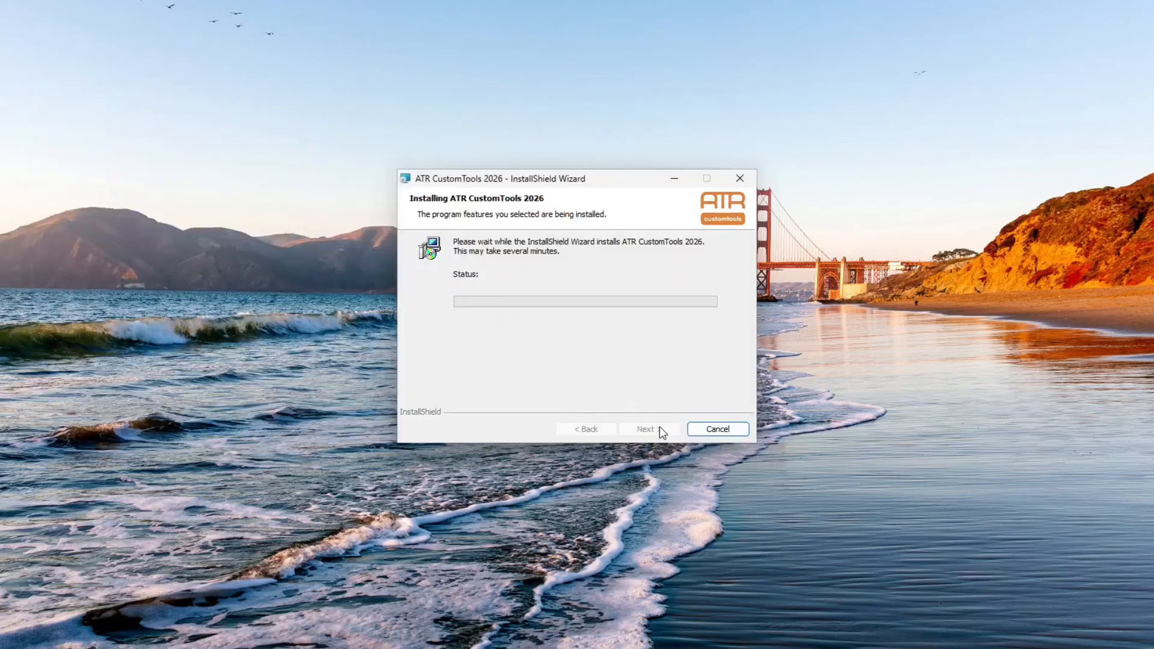
click(548, 335)
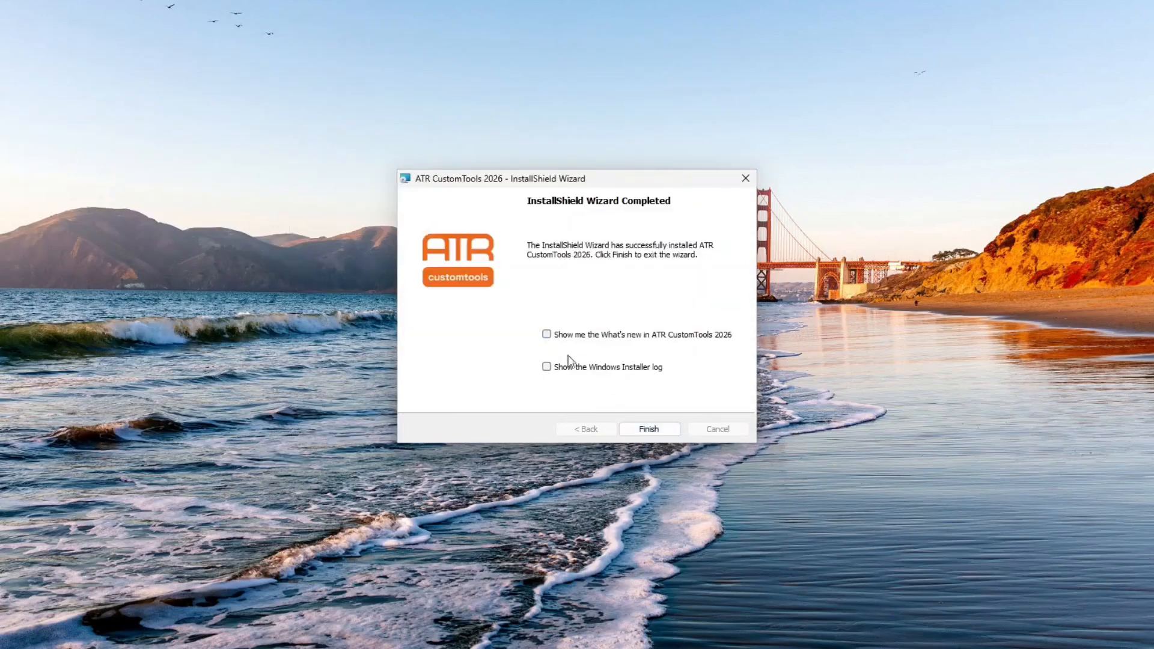
click(641, 434)
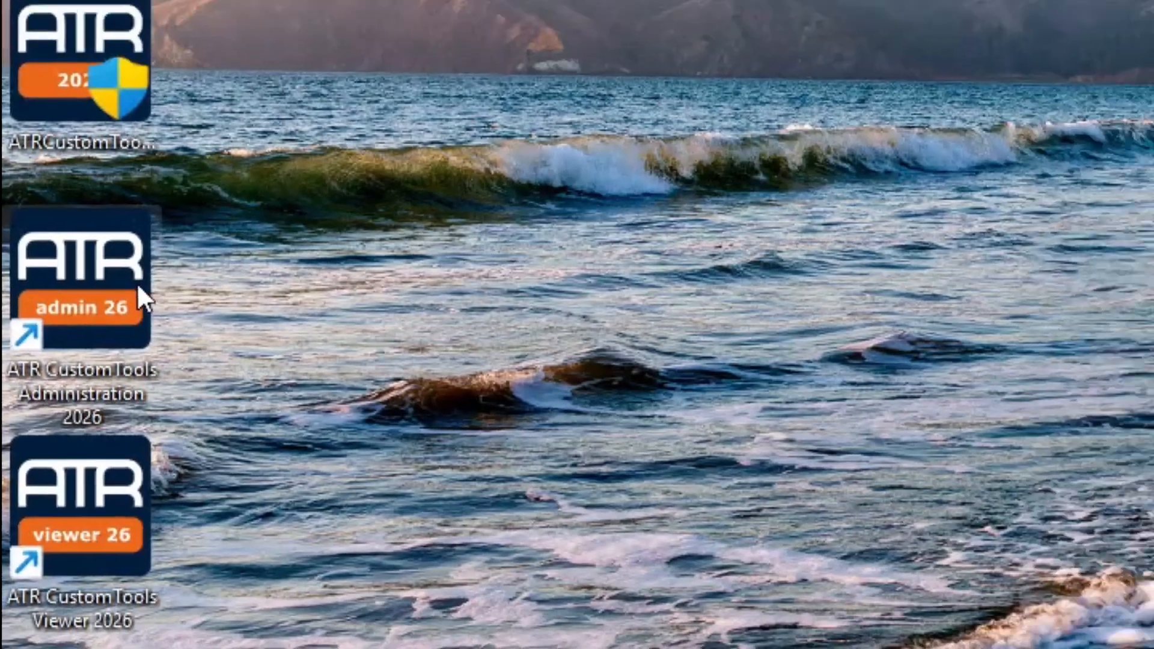
Launch Administration 2026 and fill in the contact's e-mail, first name and last name for activation
double_click(138, 234)
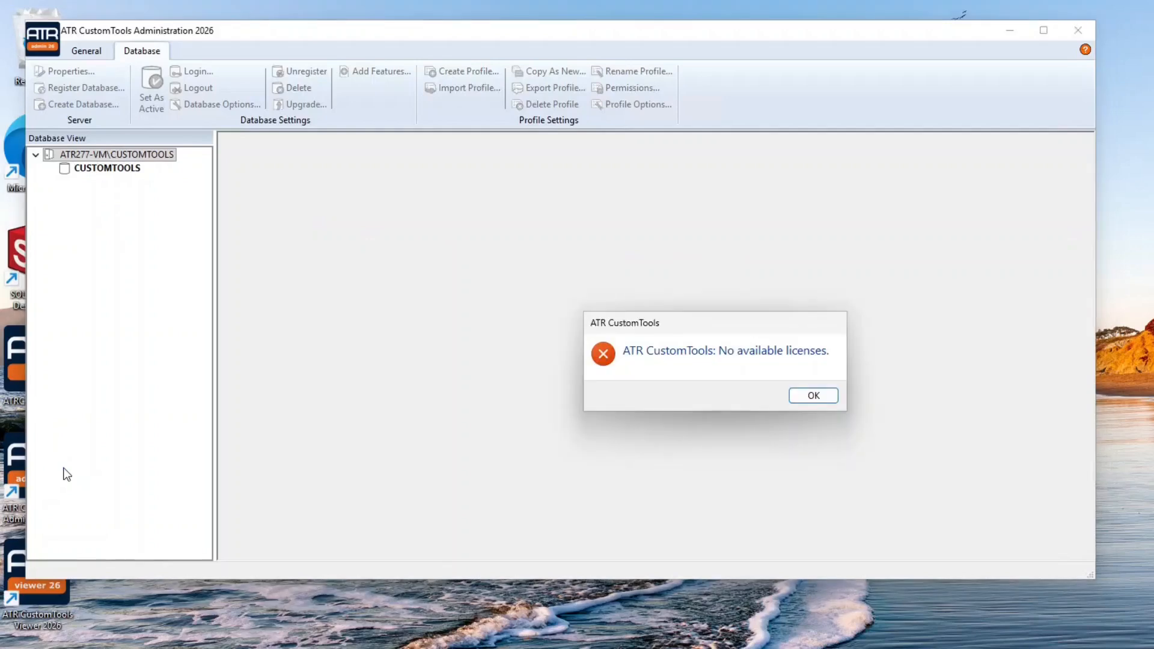
click(806, 397)
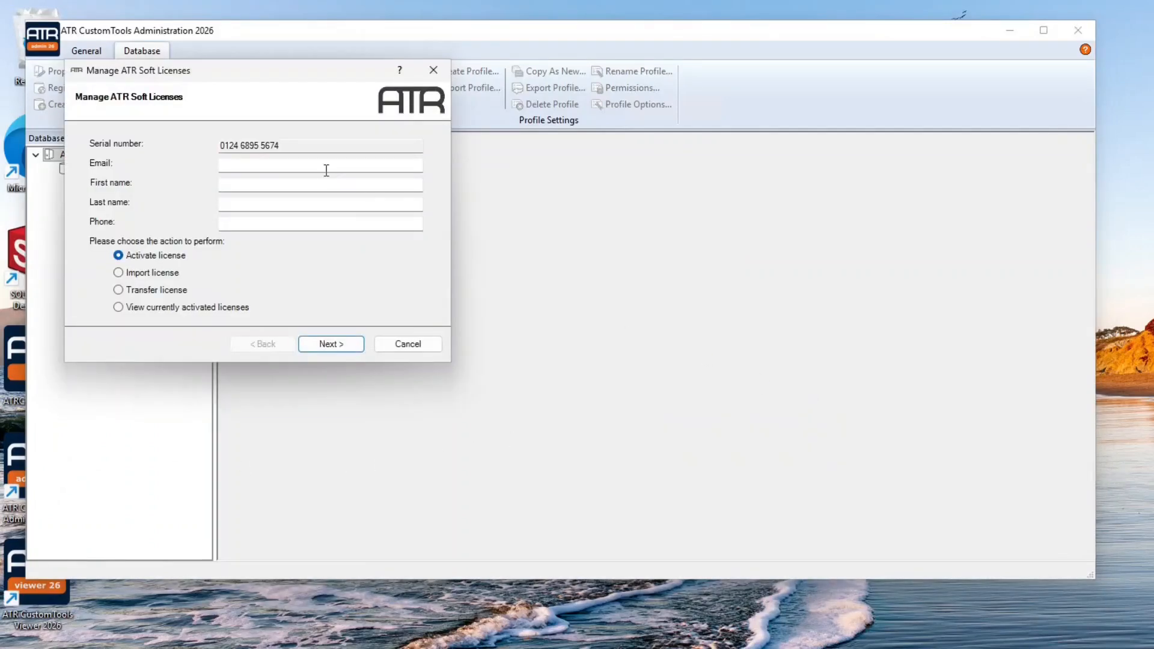
click(327, 166)
key(Tab)
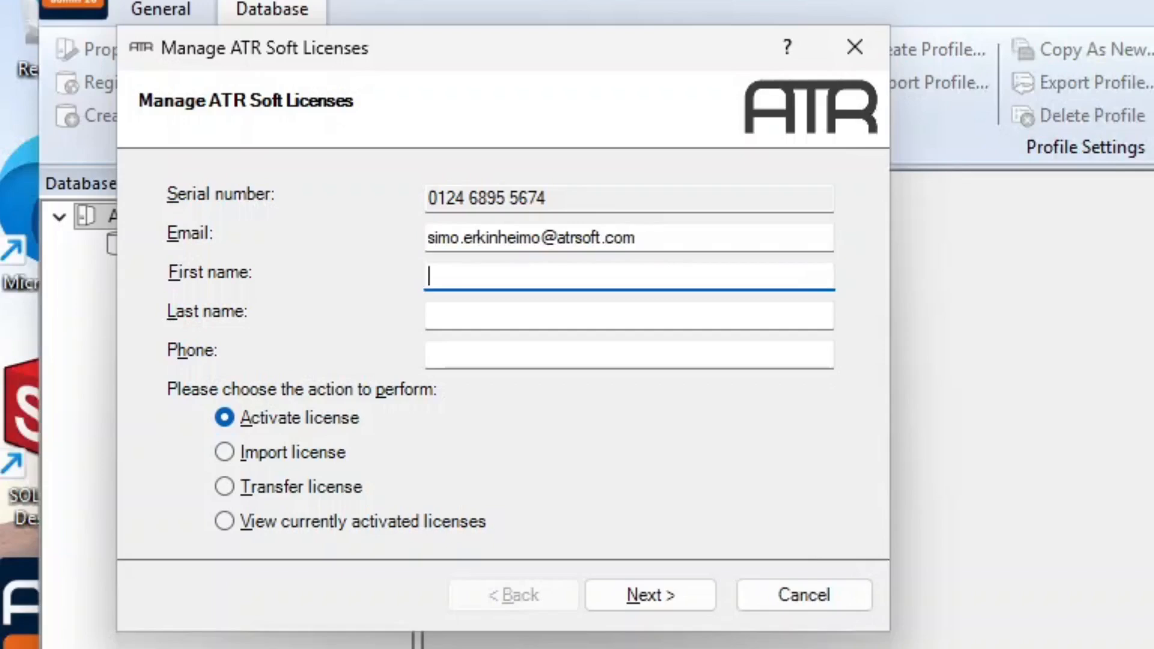
key(Tab)
Activate CUSTOMTOOLS Office with the Odoo integration, then accept the EULA and privacy policy
click(670, 598)
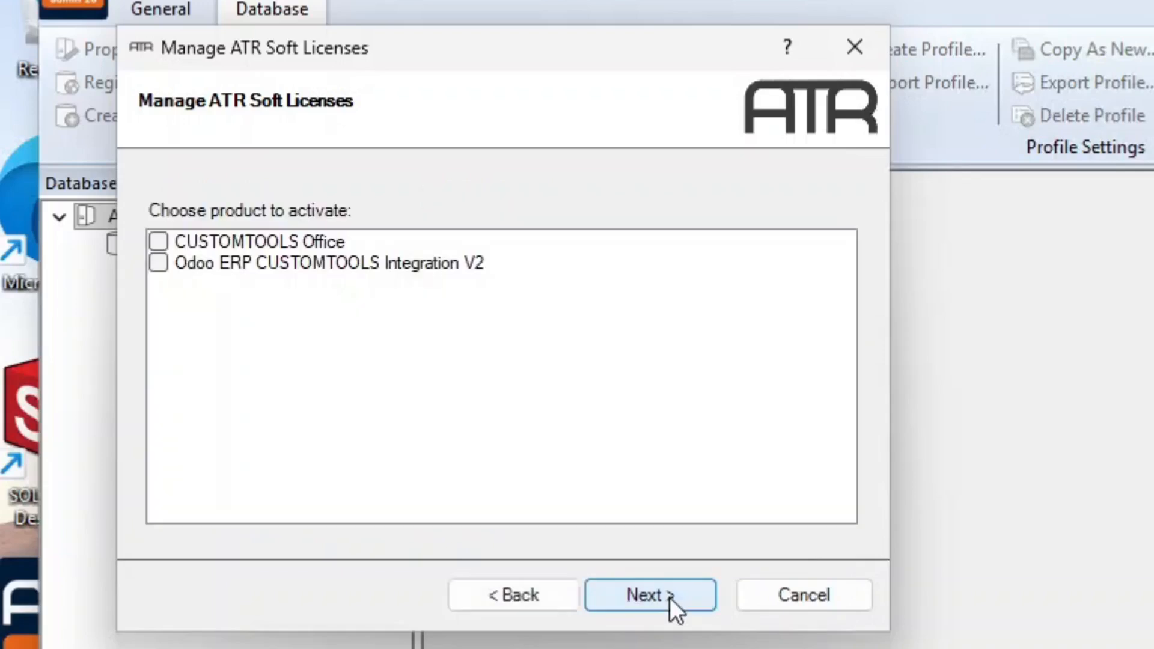
click(158, 241)
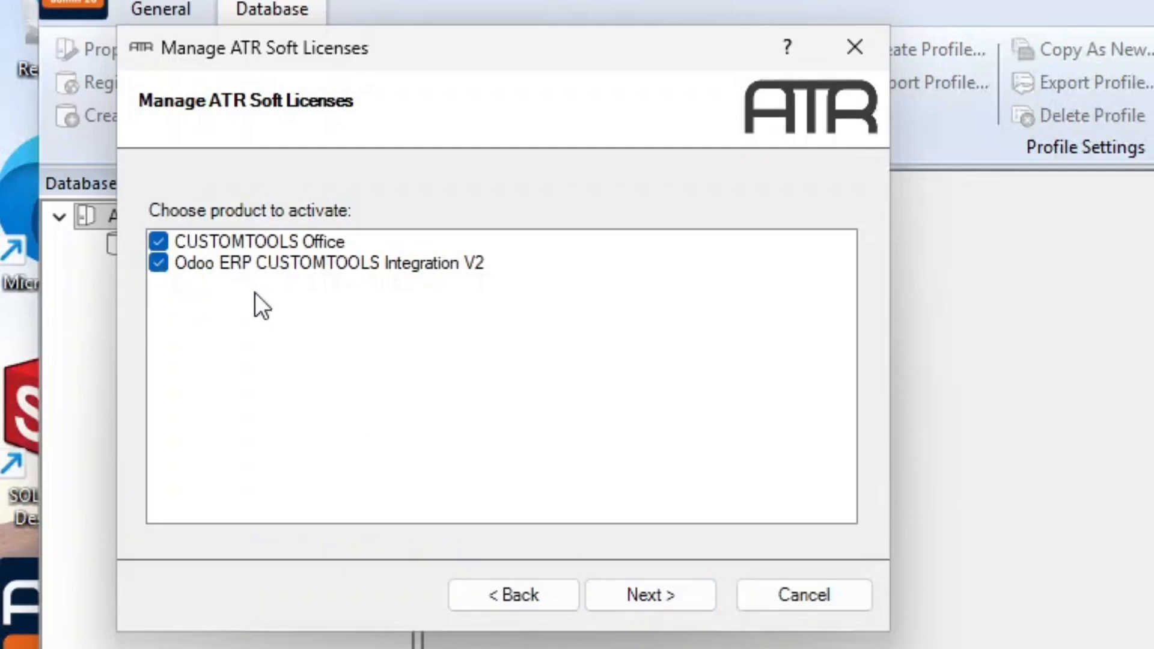
click(666, 596)
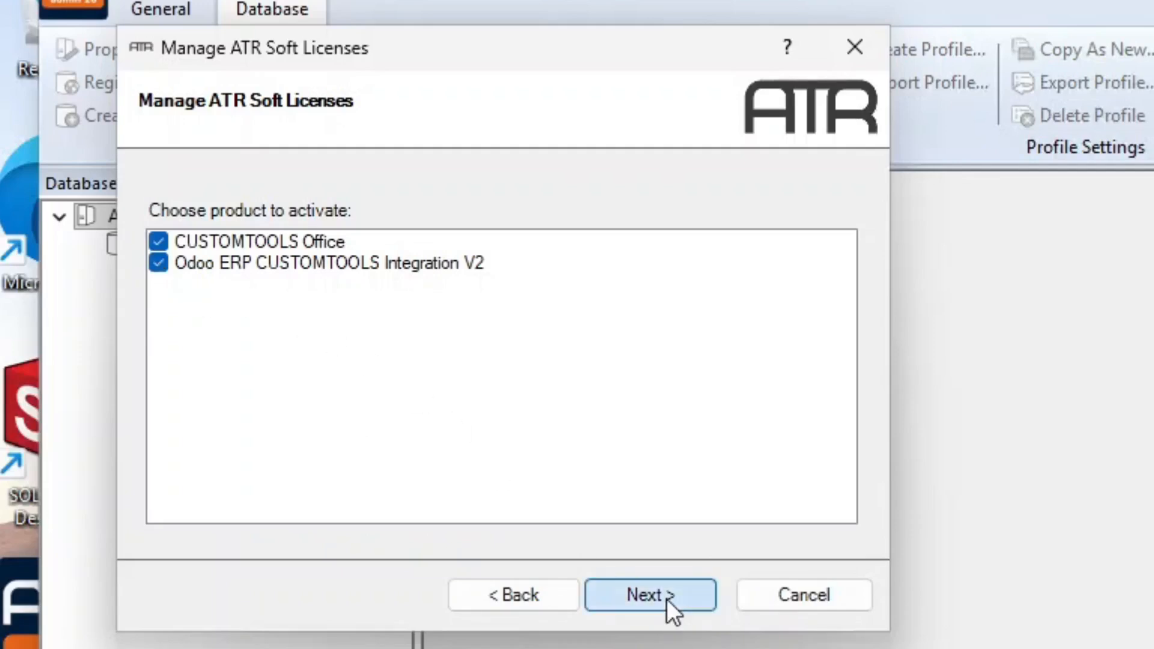
click(666, 599)
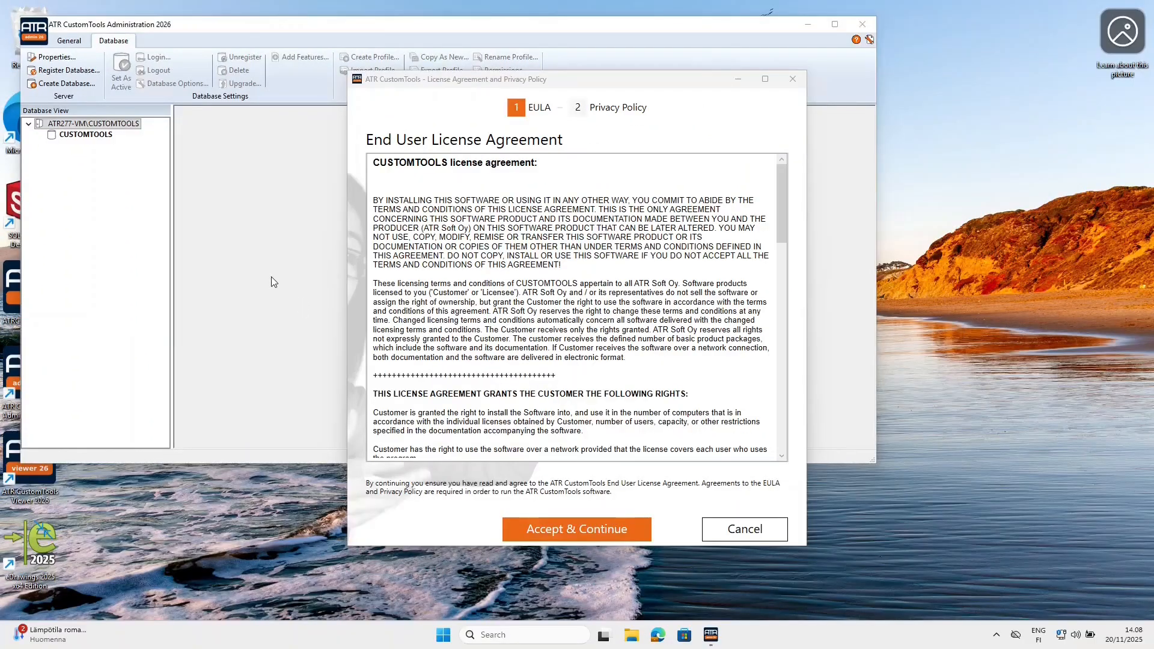
click(558, 534)
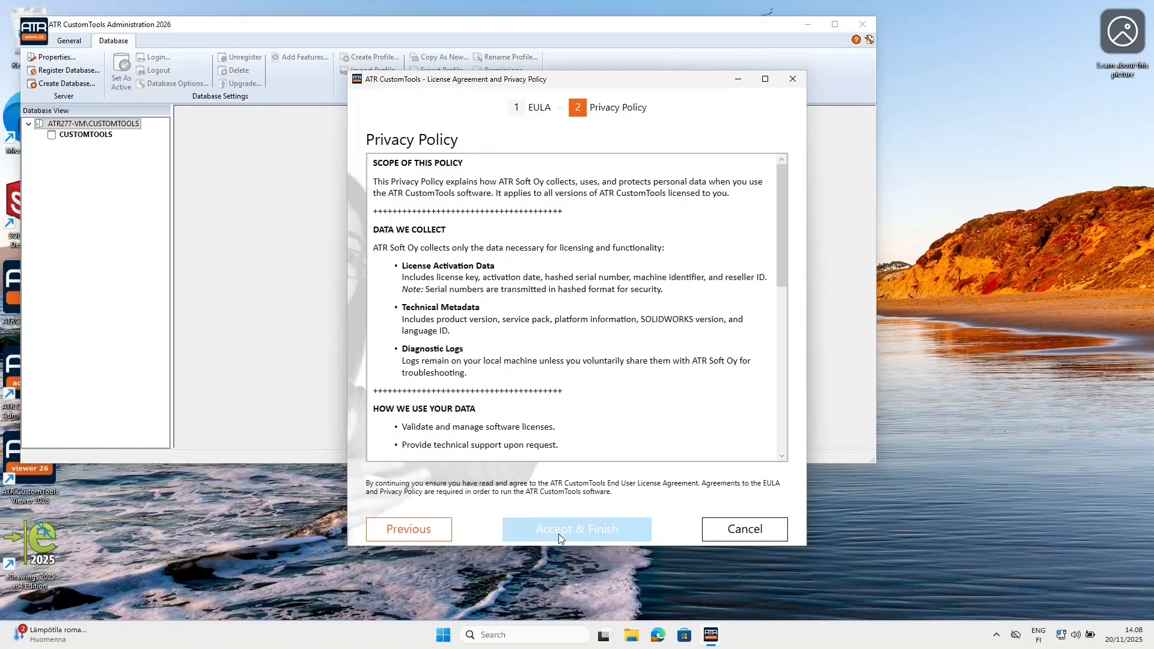
click(558, 533)
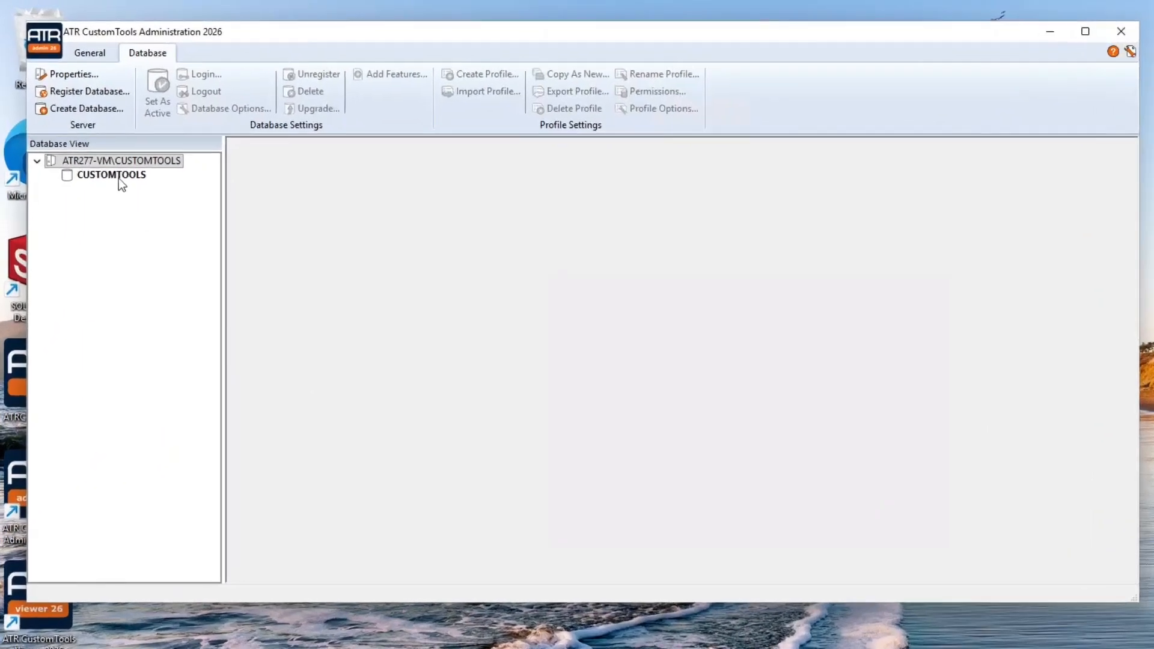
Log into the CUSTOMTOOLS database and confirm the new user's name details with ALL GOOD
click(118, 179)
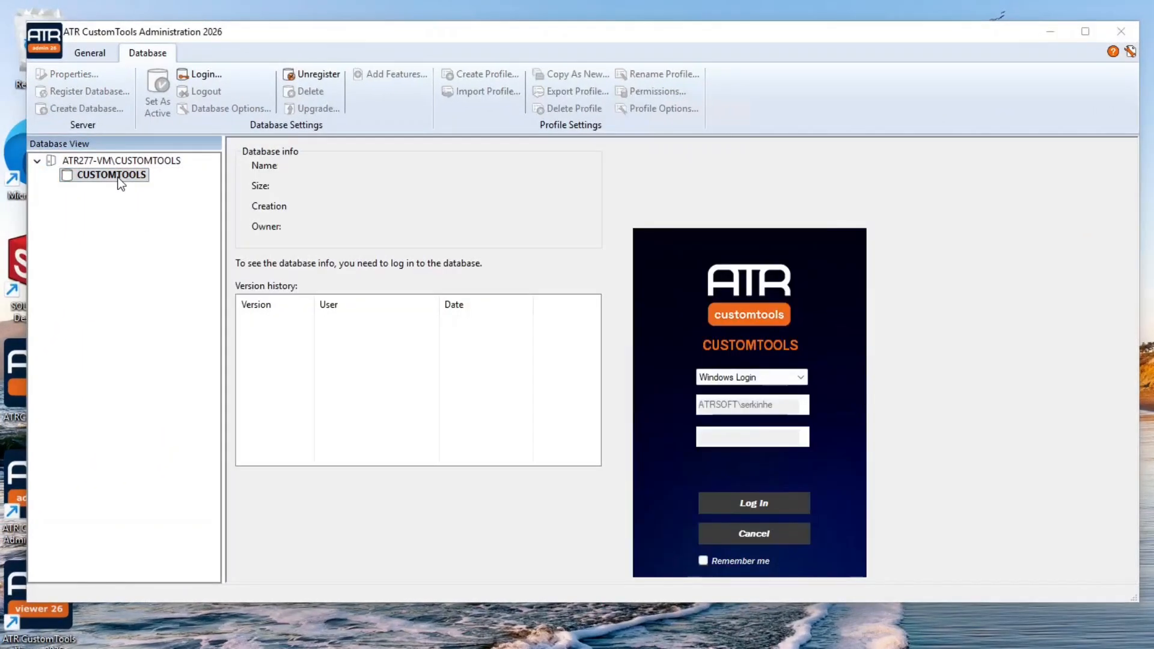
click(713, 500)
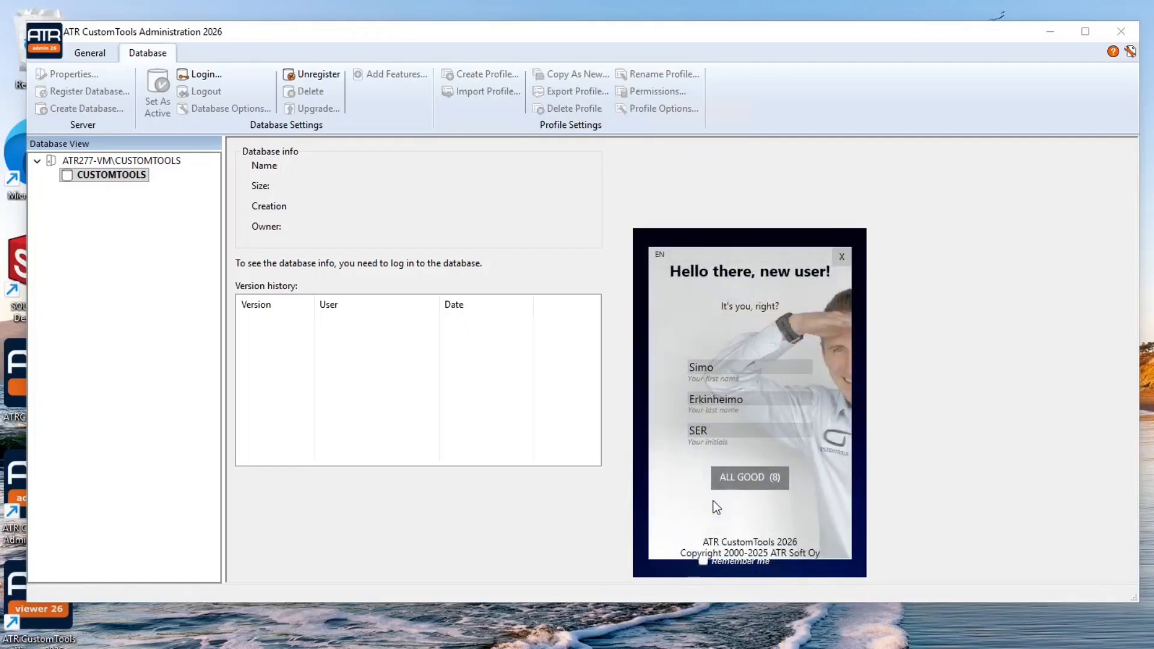
click(744, 482)
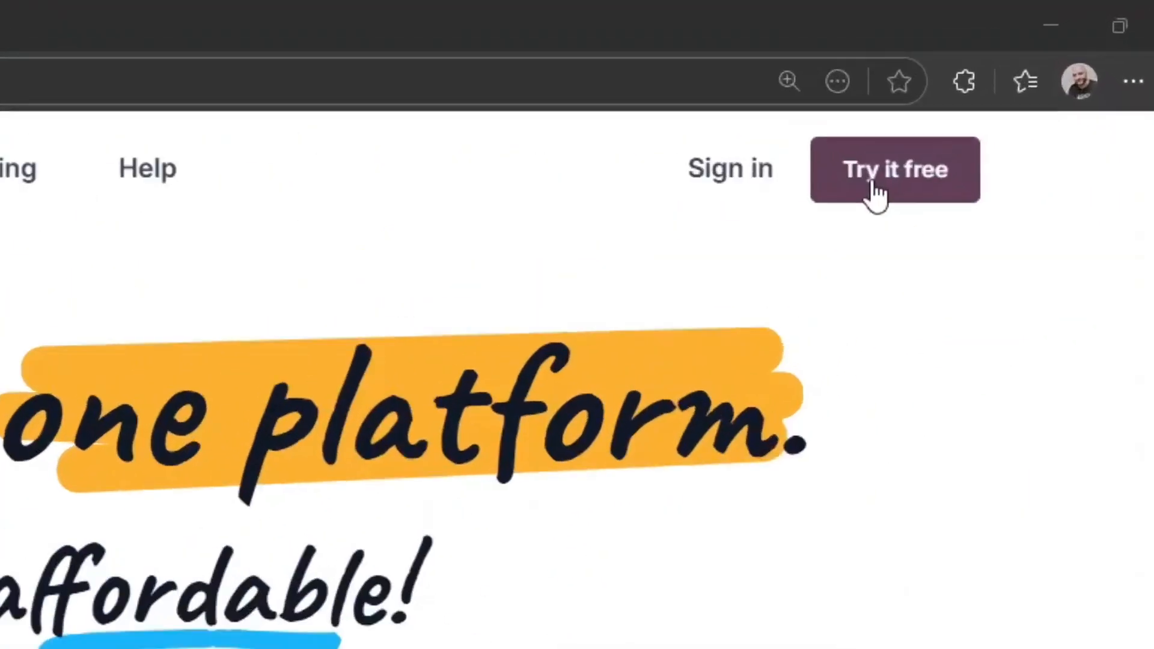
Start an Odoo free trial with Manufacturing as the only app and continue to sign-up
click(875, 194)
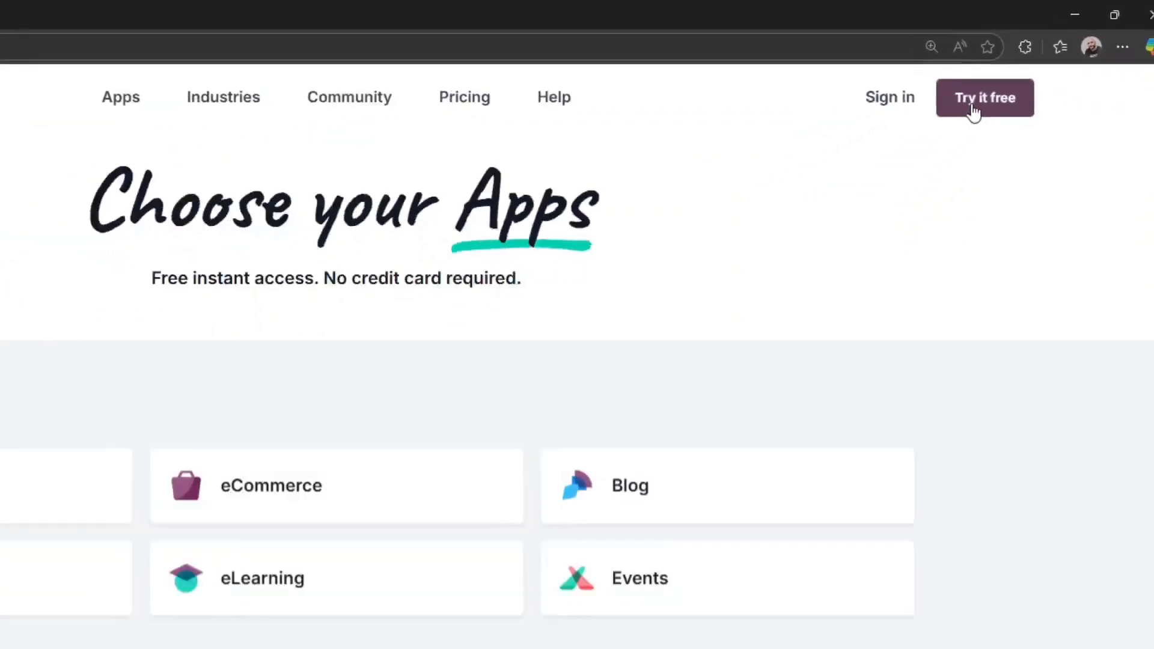
scroll(586, 343, down, 12)
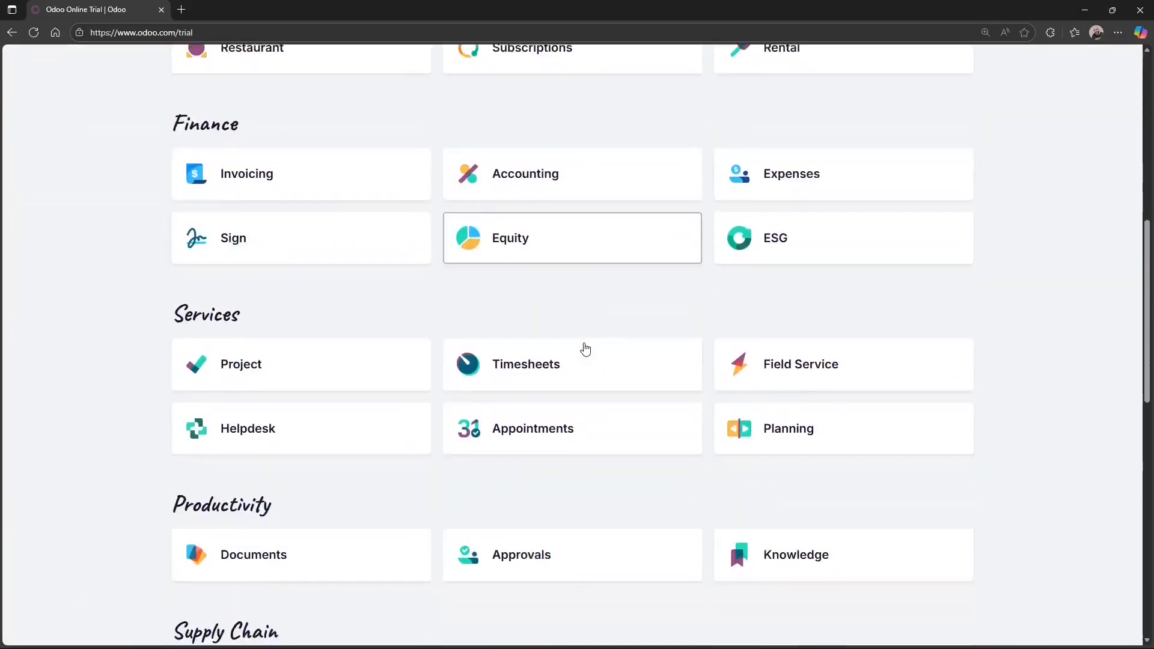
scroll(586, 348, down, 2)
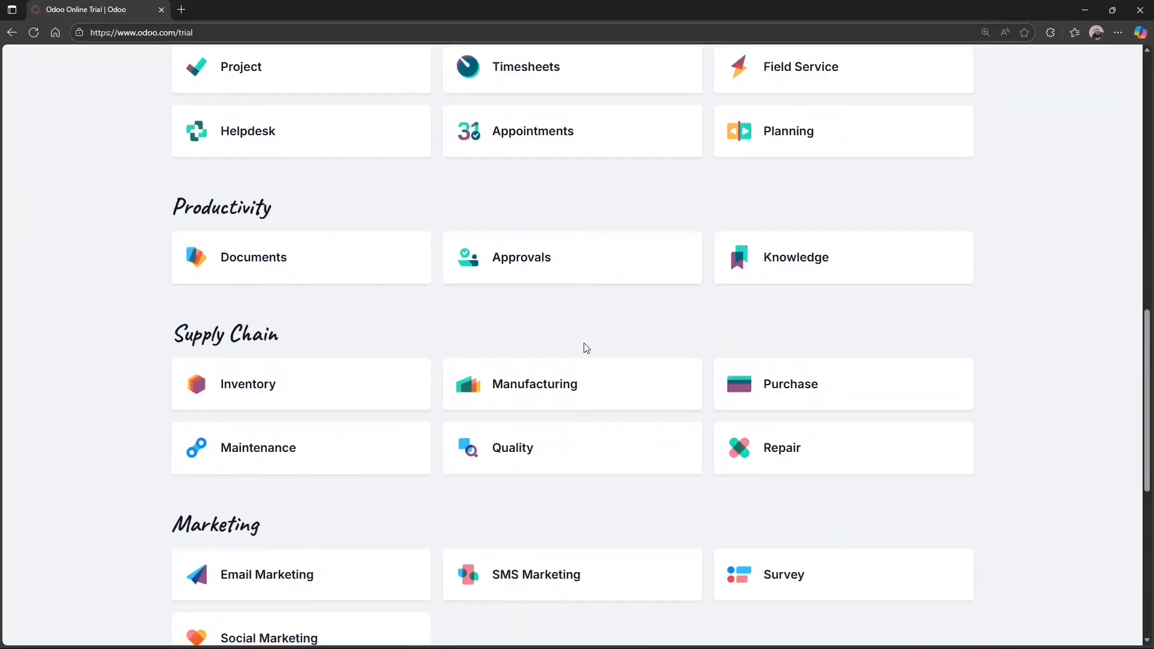
click(562, 390)
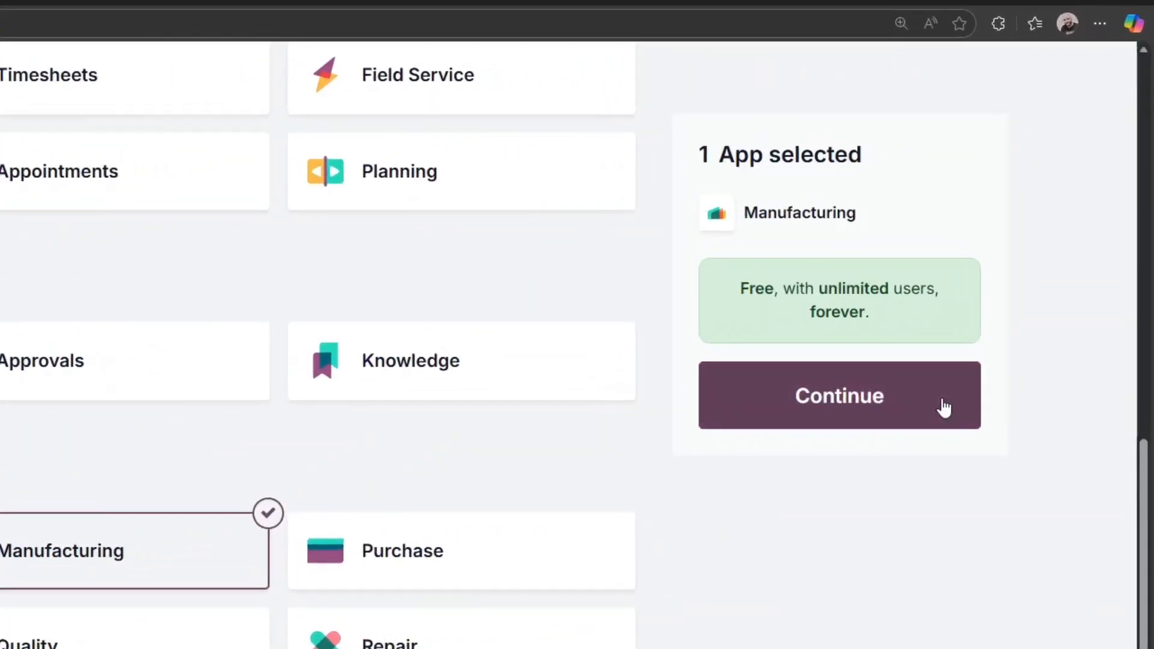
click(944, 408)
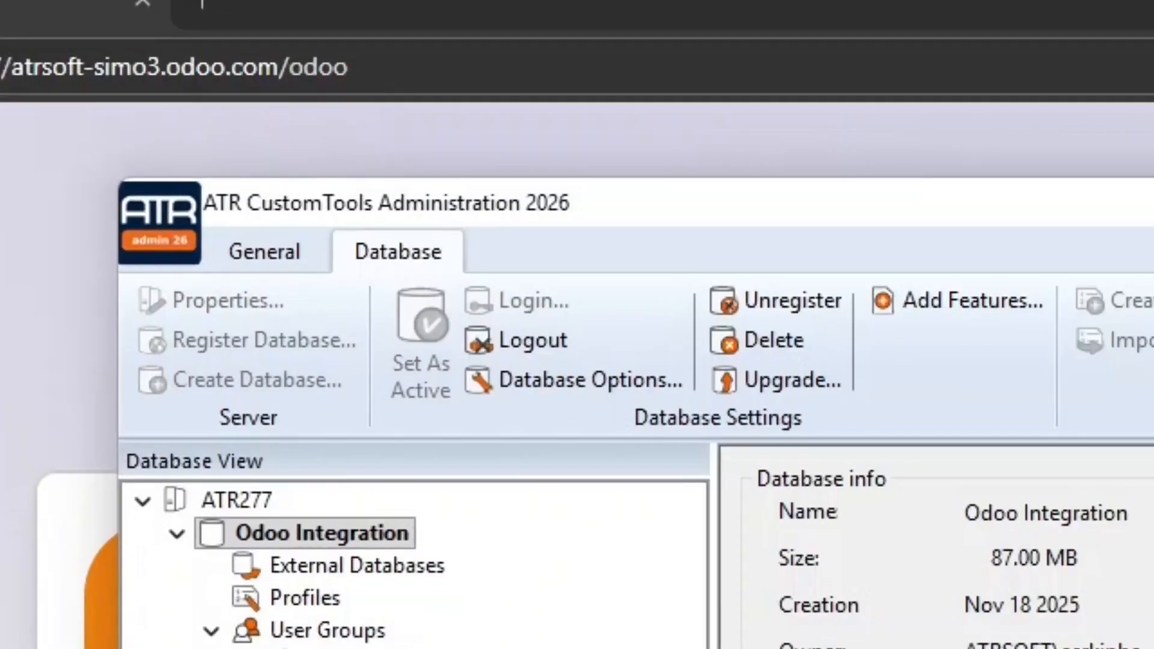
Create an Empty-type profile named CustomTools and set it active
right_click(324, 600)
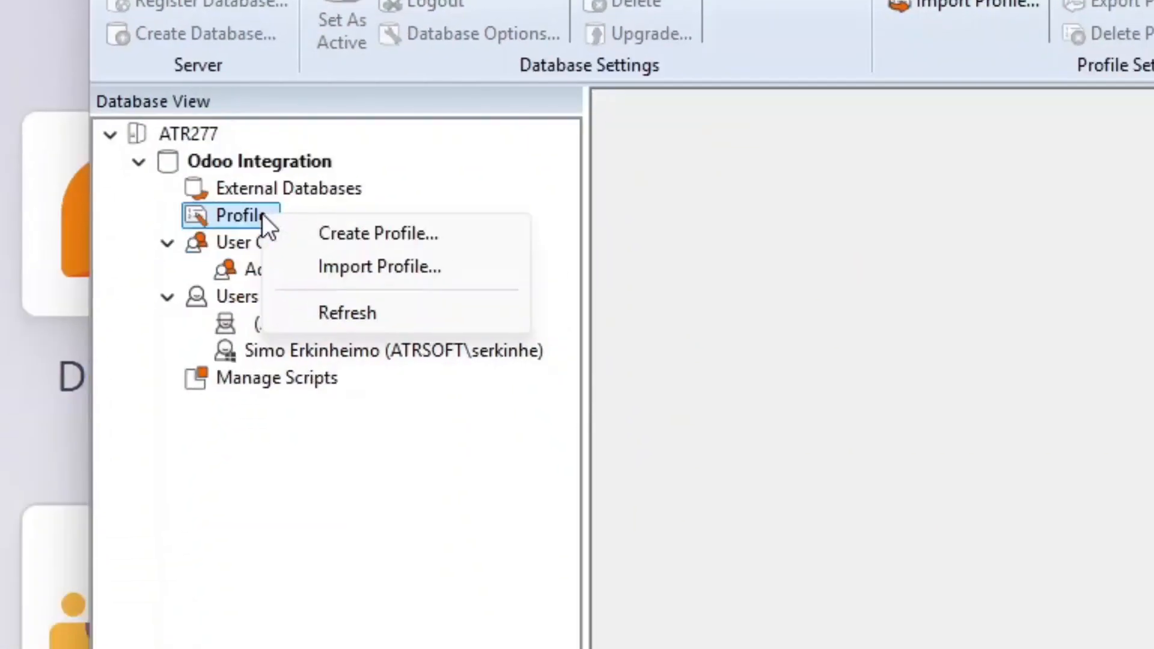
click(303, 234)
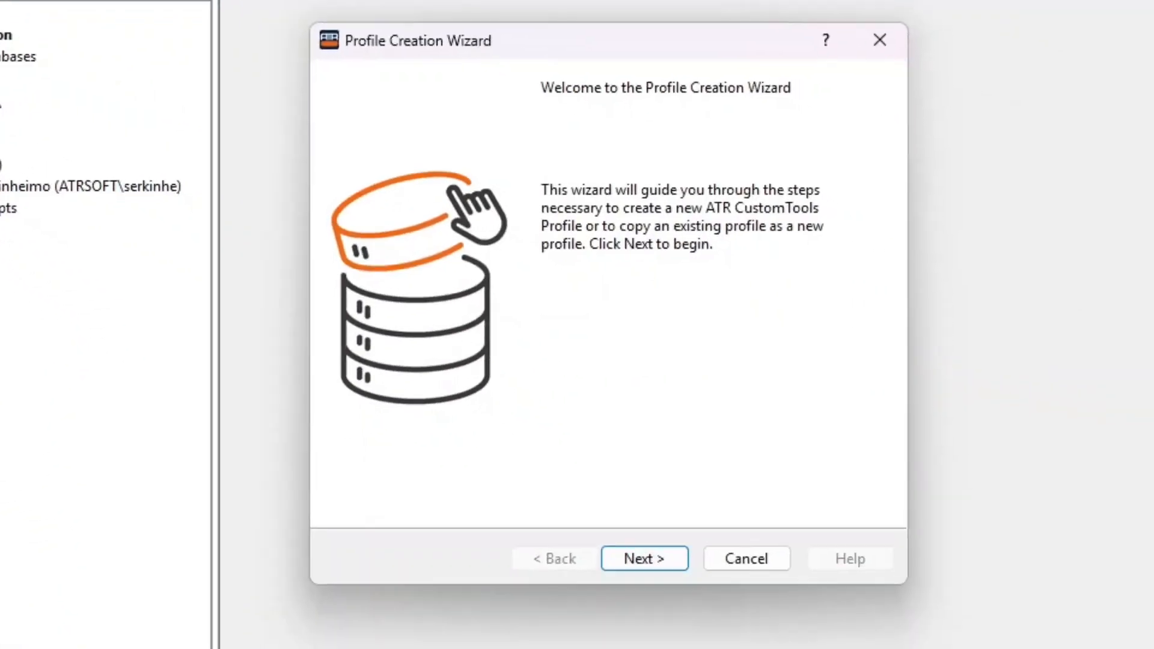
click(610, 564)
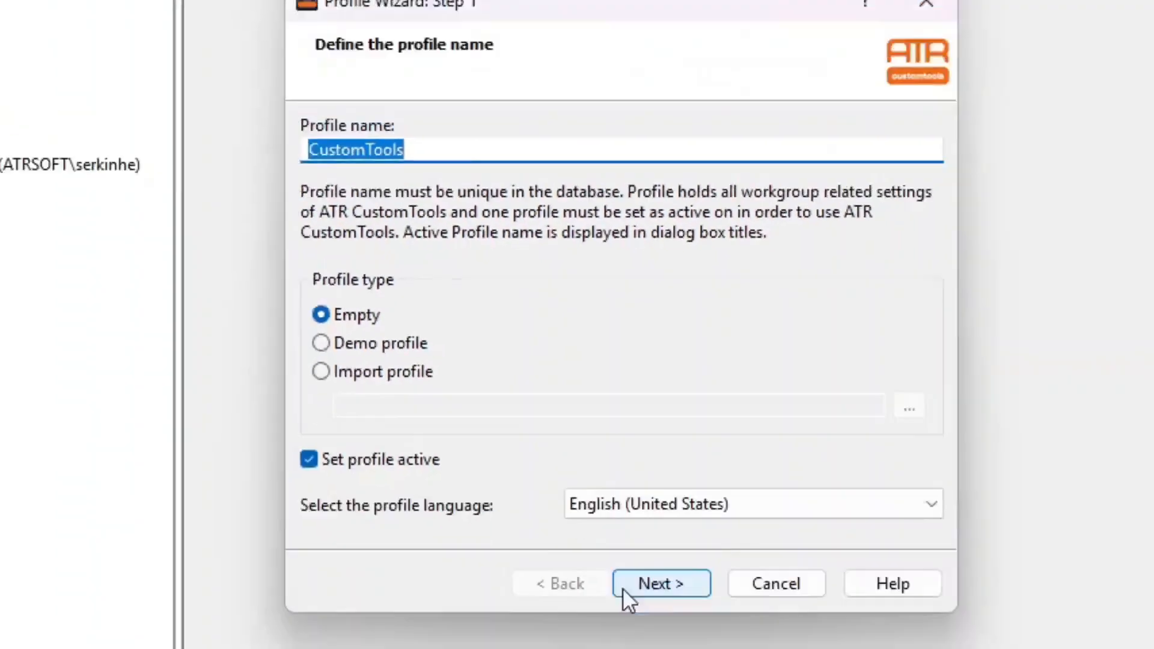
click(622, 589)
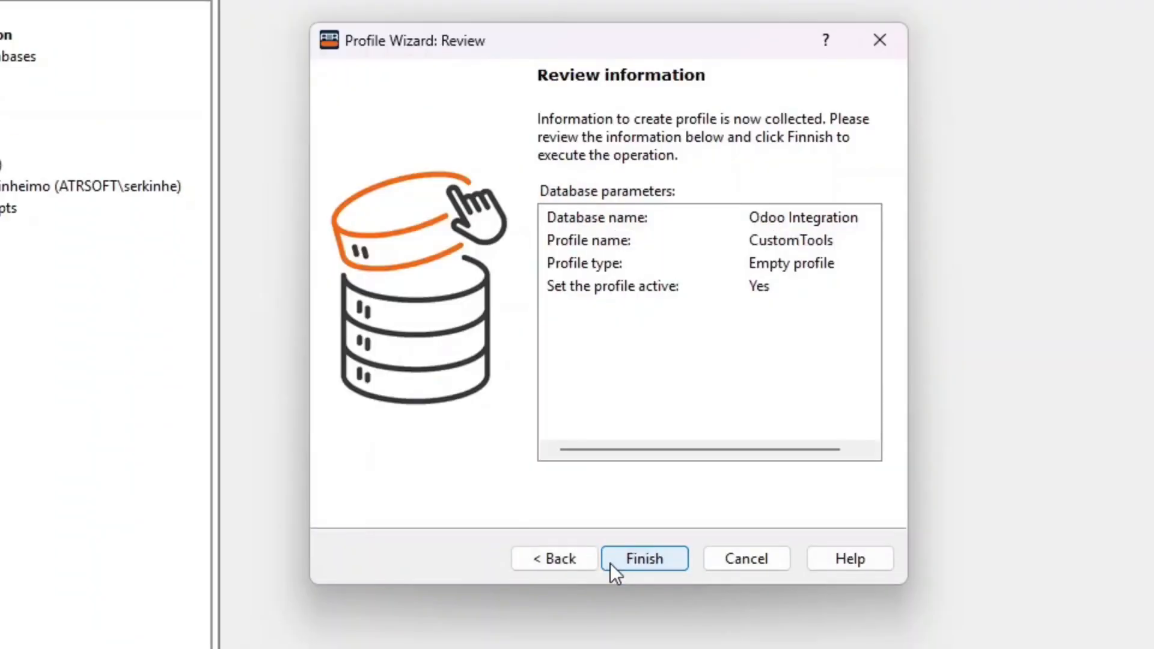
click(611, 564)
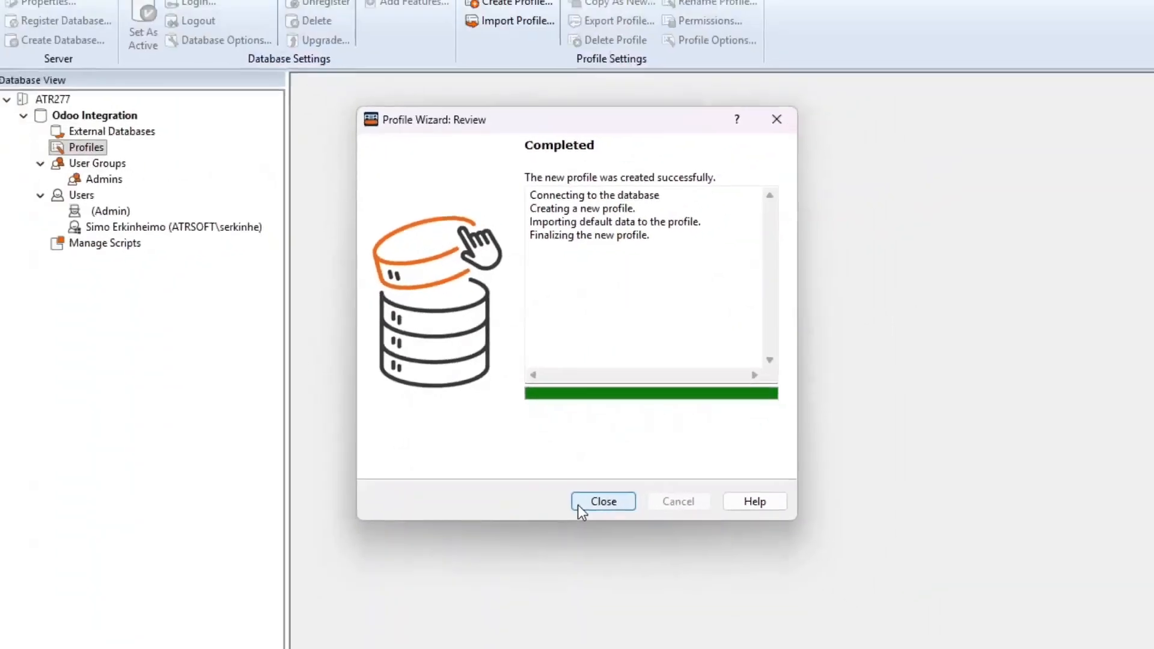
click(614, 562)
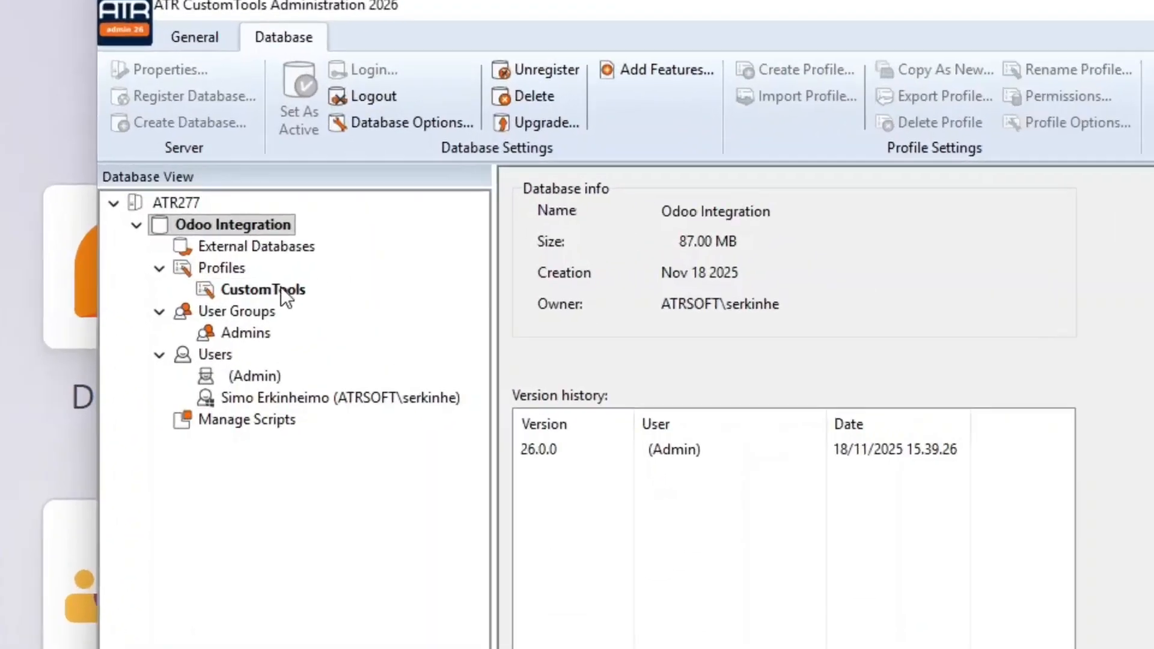
Open the CustomTools profile's Odoo ERP Integration options and paste the Odoo site URL as Endpoint
right_click(280, 288)
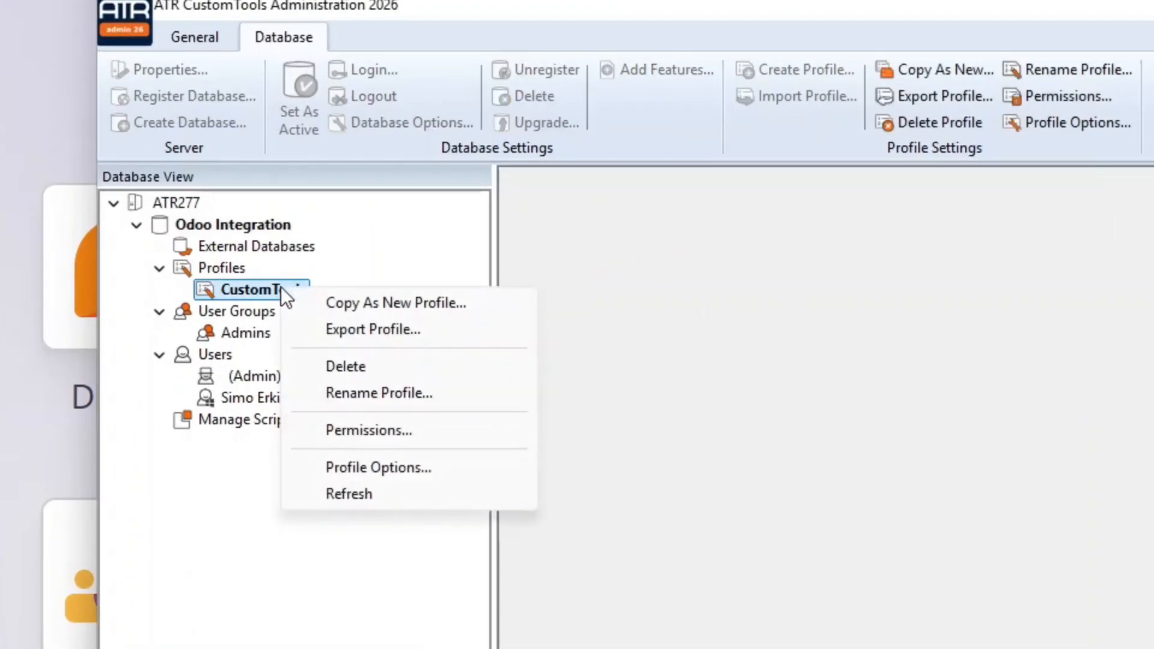
click(416, 471)
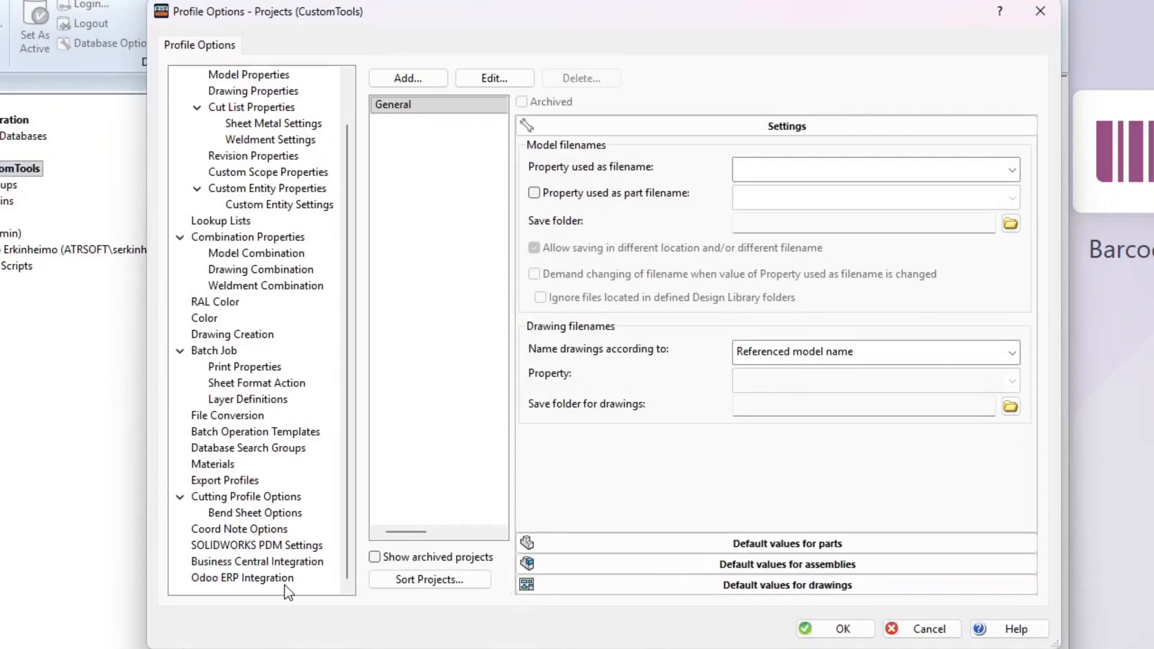
click(284, 583)
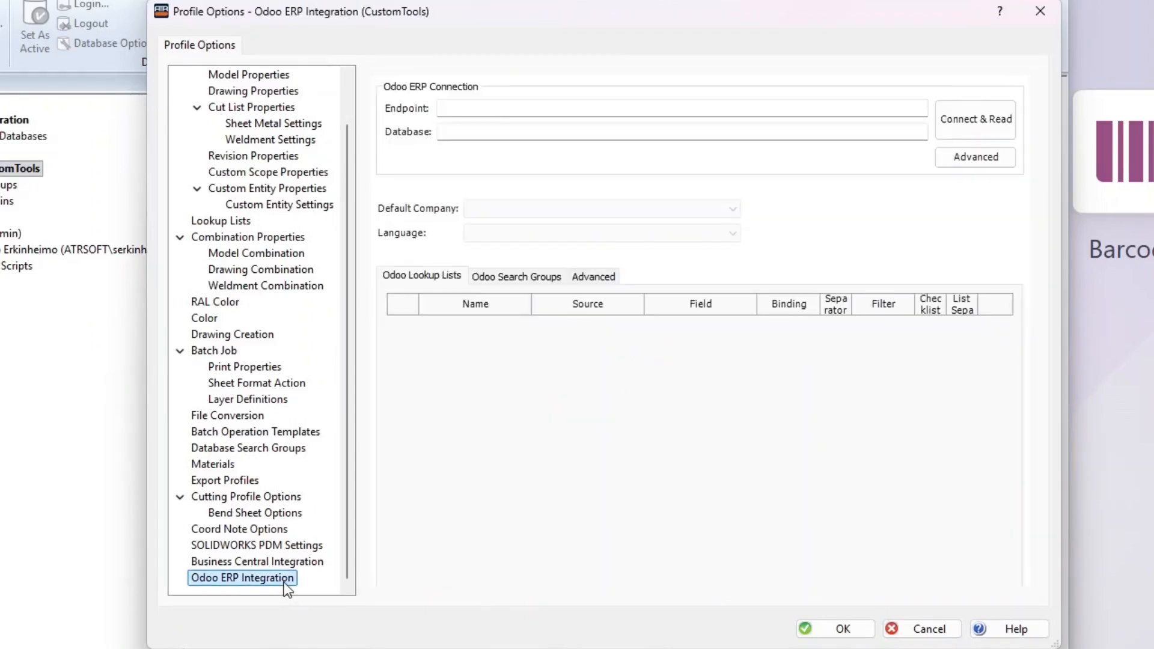
drag(272, 108, 619, 152)
key(ctrl+c)
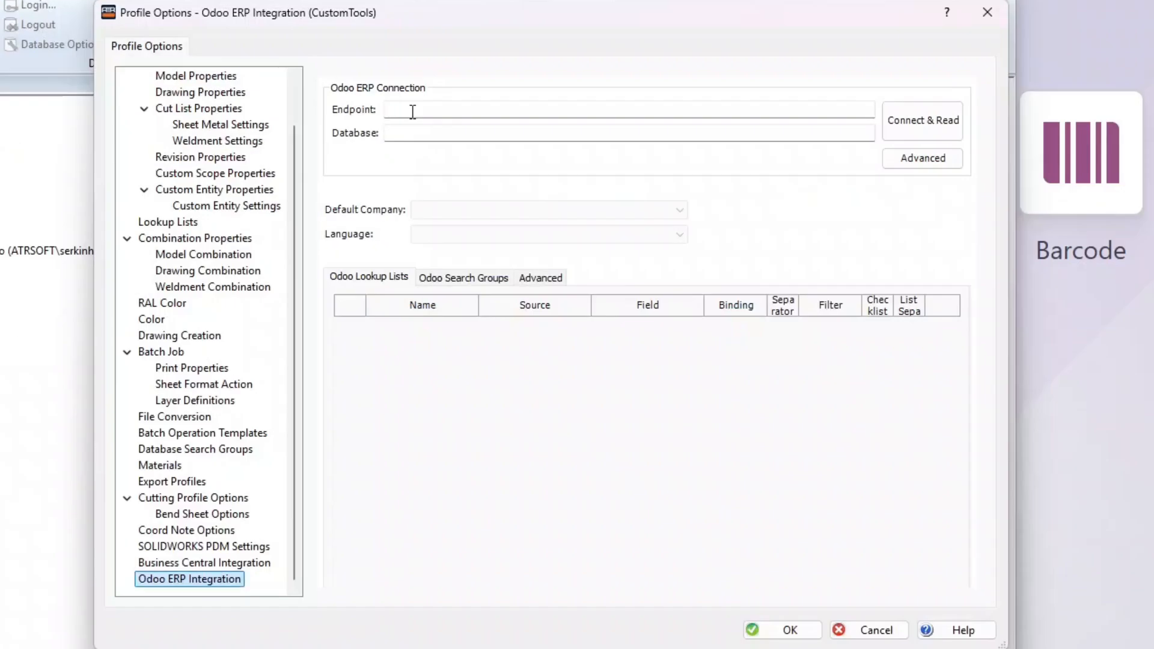
click(408, 110)
key(ctrl+v)
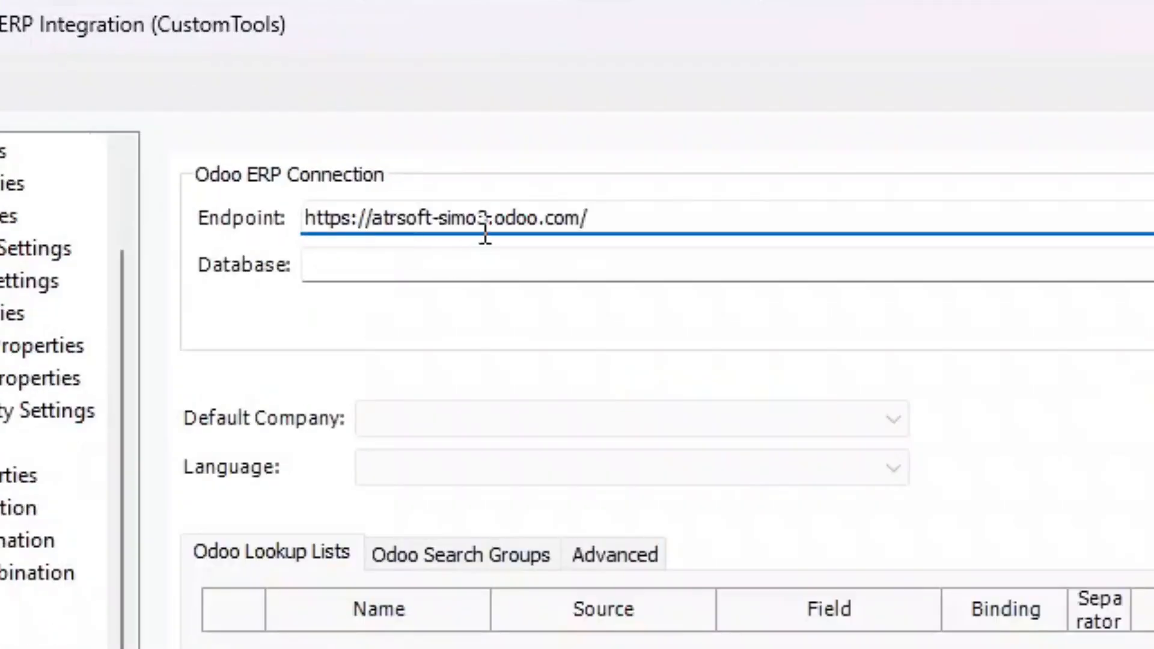
Use the site's subdomain as the database name, connect, and choose Demo Integration
drag(487, 222, 371, 212)
key(ctrl+c)
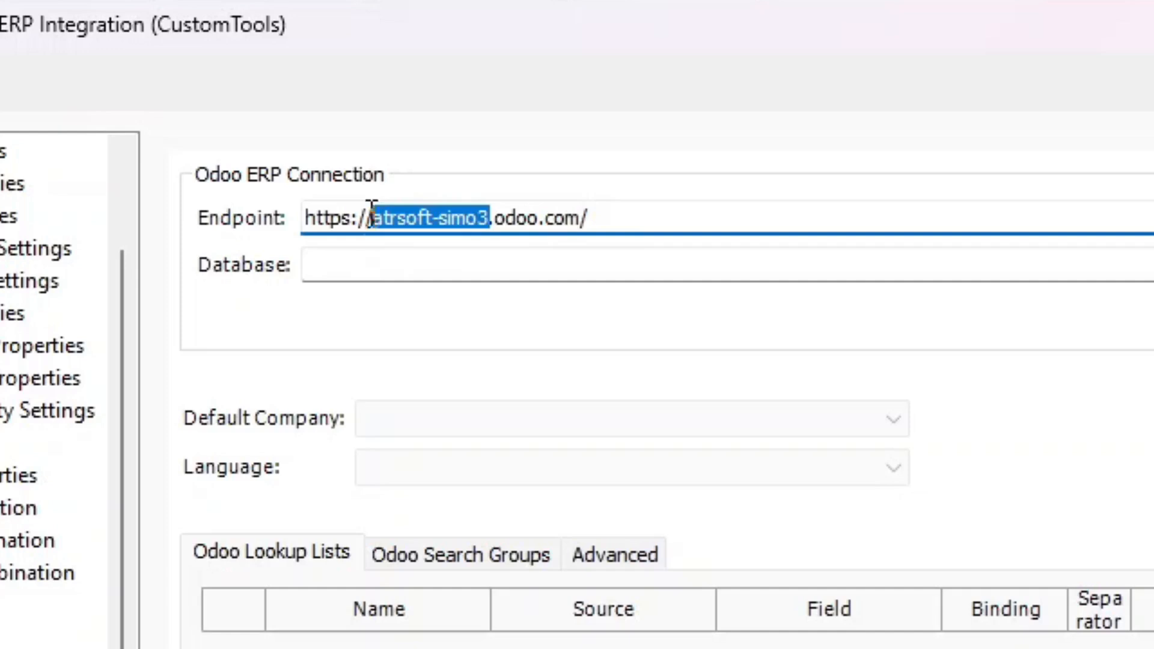
click(370, 261)
key(ctrl+v)
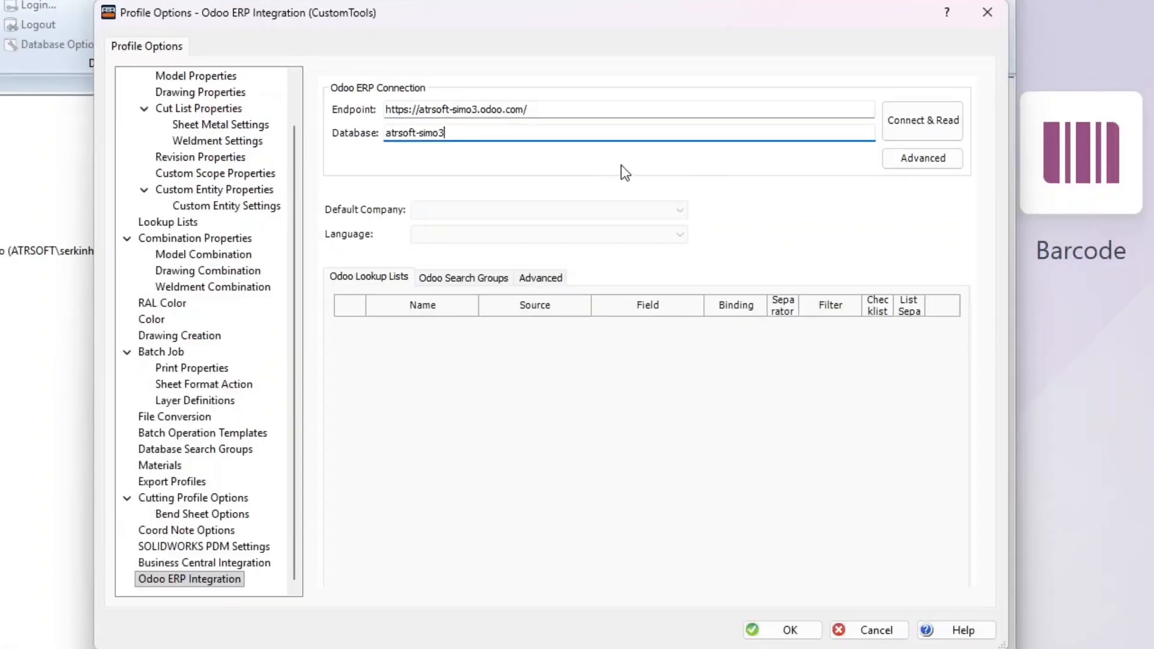
click(912, 131)
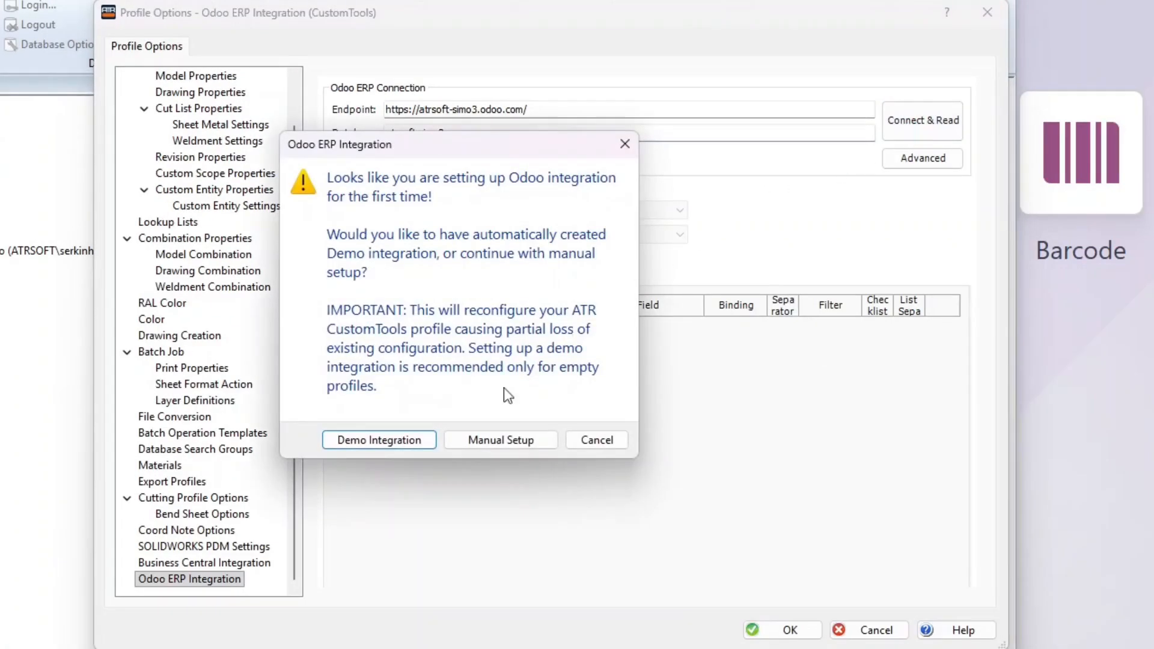
click(425, 448)
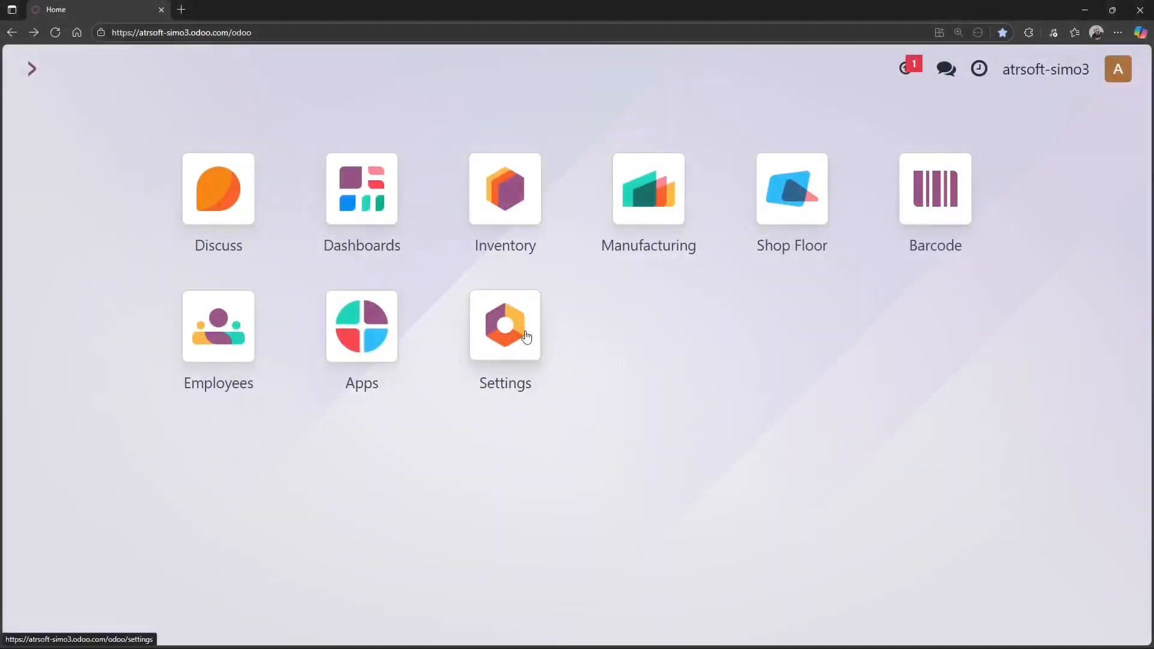
Open your own Odoo user profile's Account Security settings
click(528, 336)
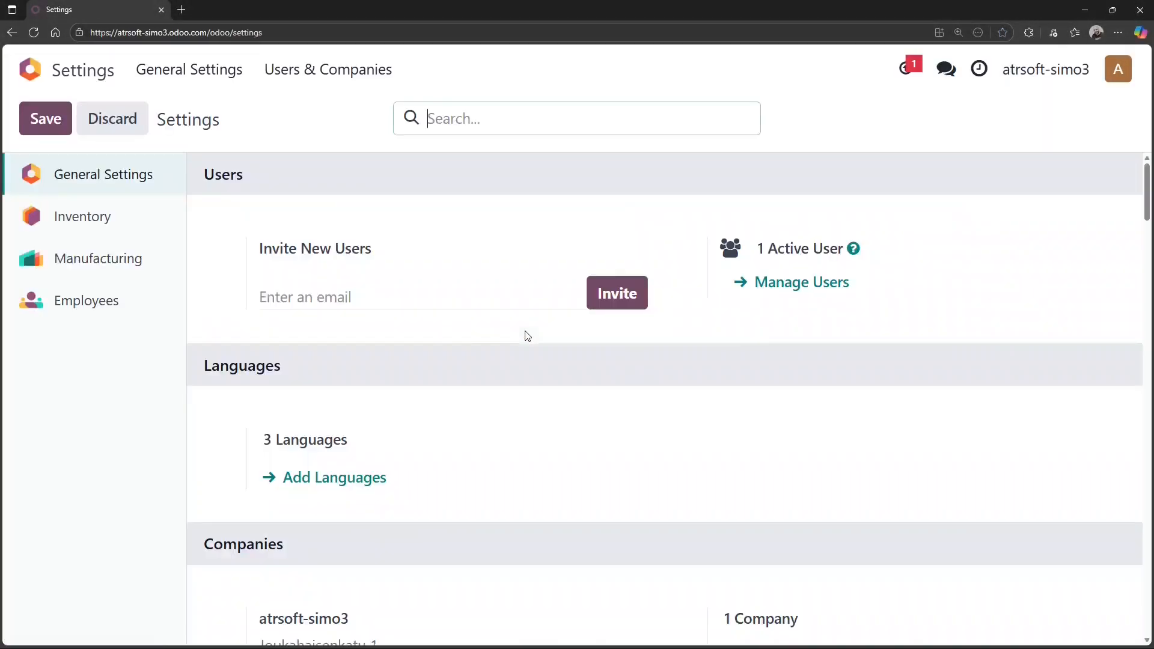
click(756, 285)
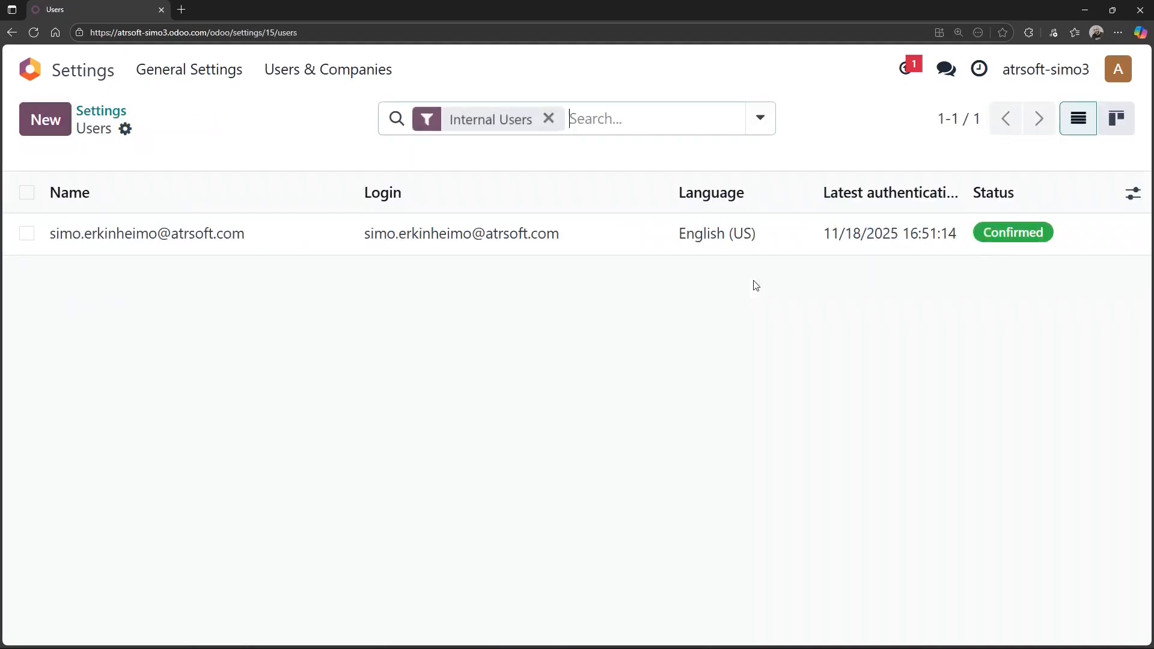
click(326, 233)
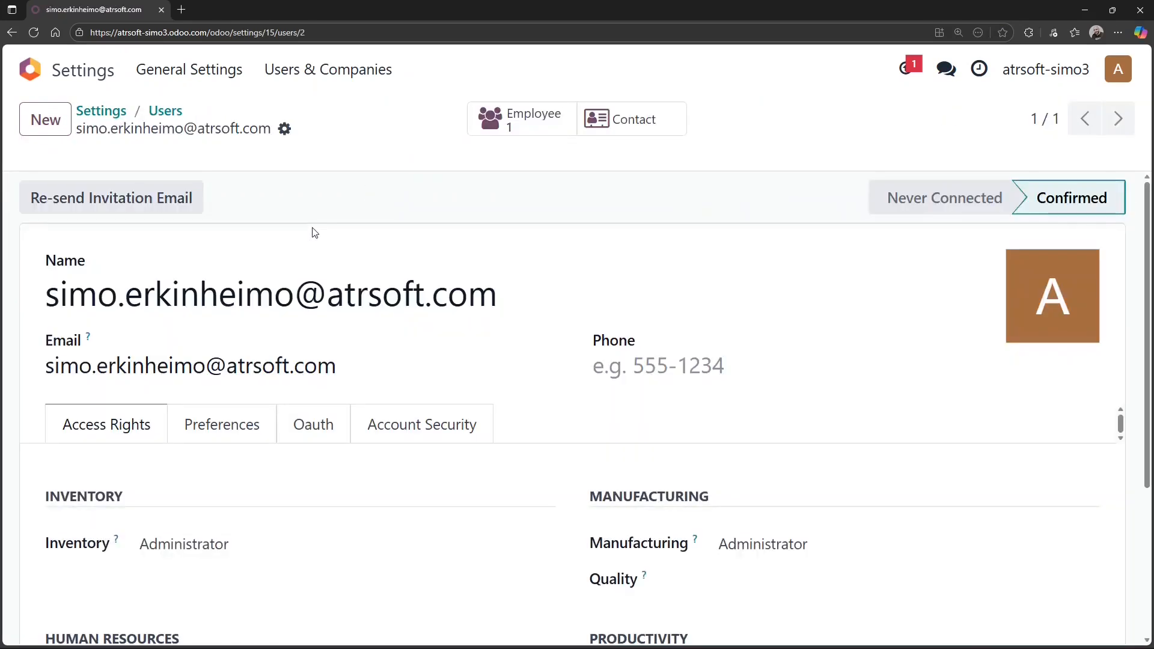
scroll(895, 374, down, 3)
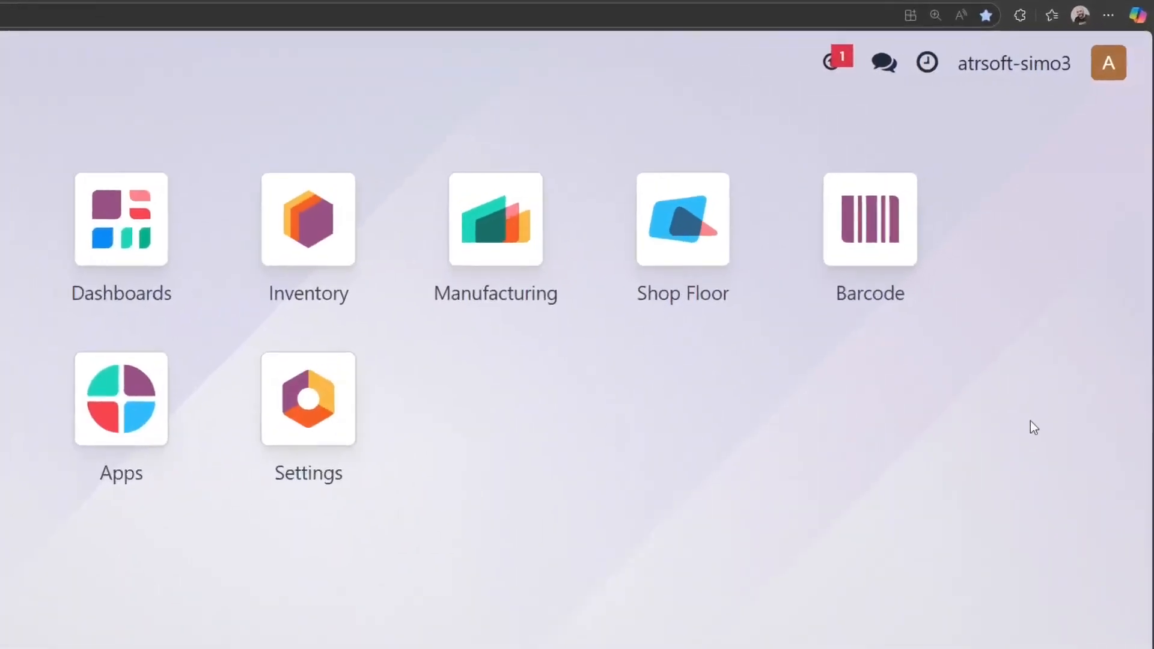
click(1113, 67)
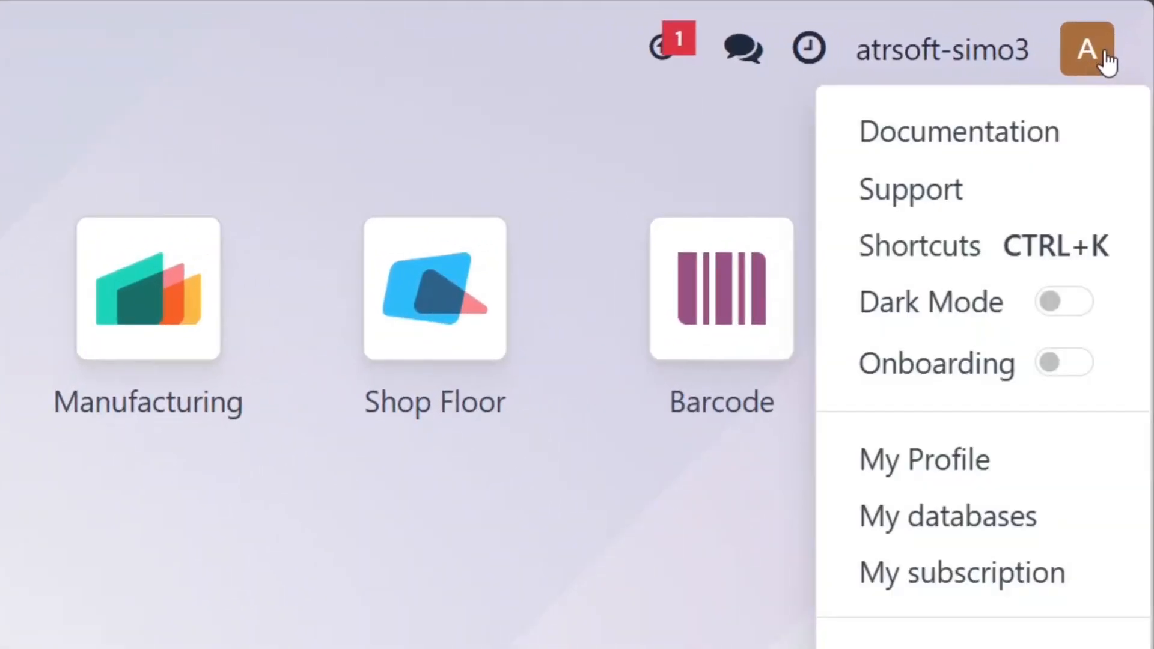
click(953, 460)
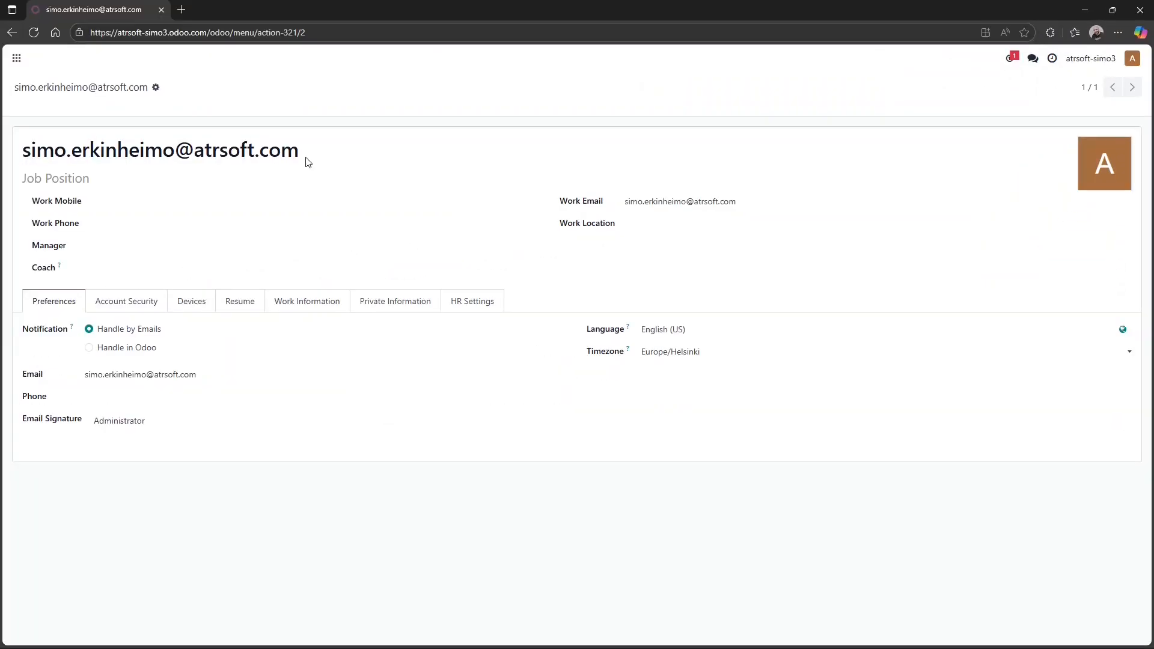
click(131, 301)
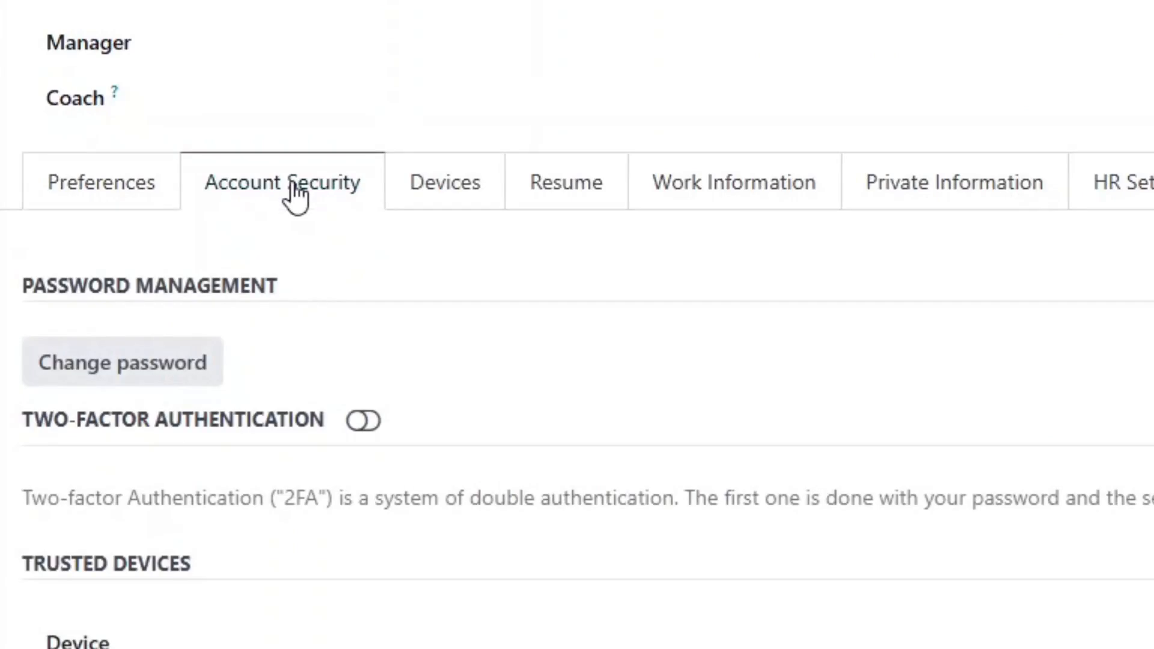
scroll(522, 312, down, 10)
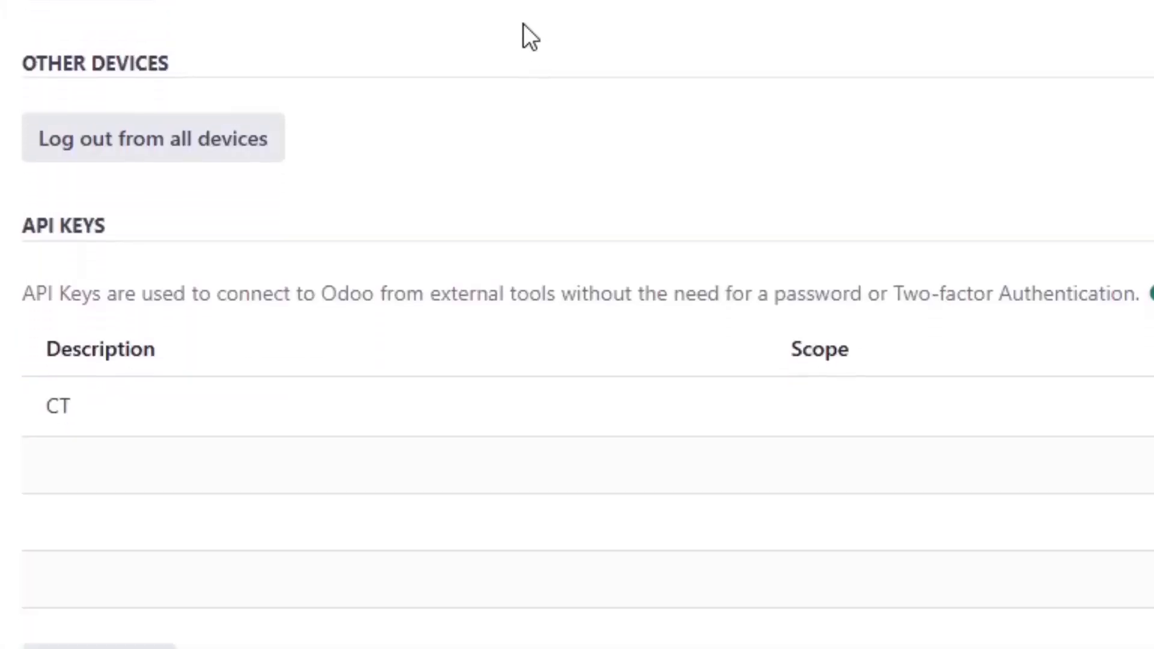
Generate a new API key named 'CustomTools Integration' valid for 1 Year
click(136, 596)
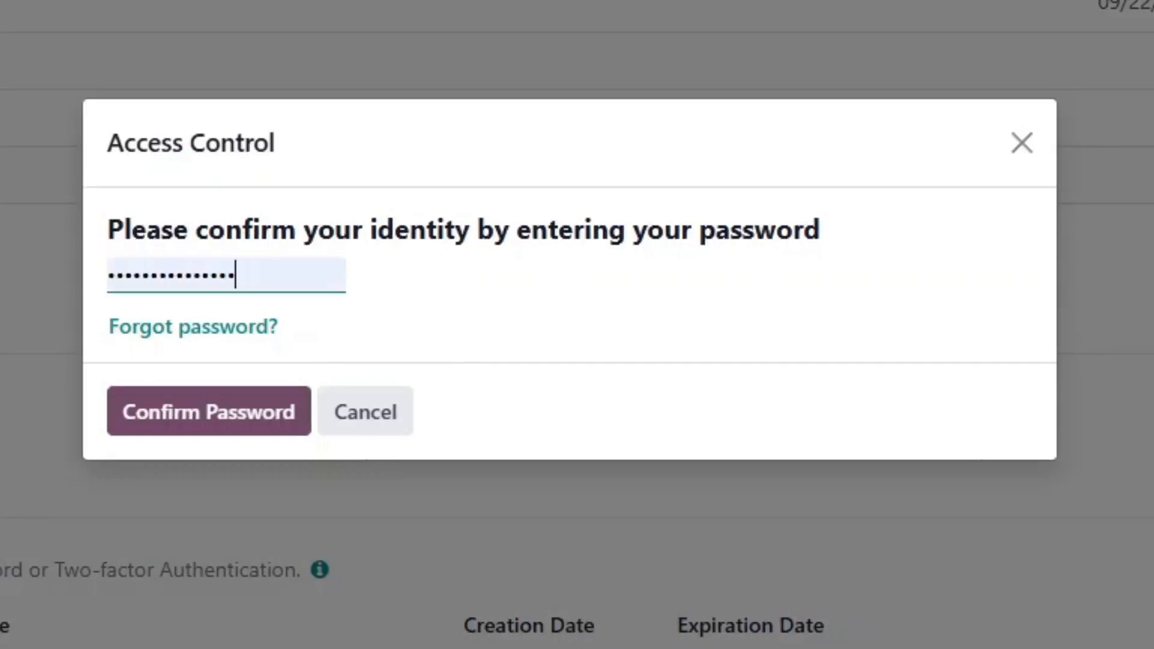
click(110, 412)
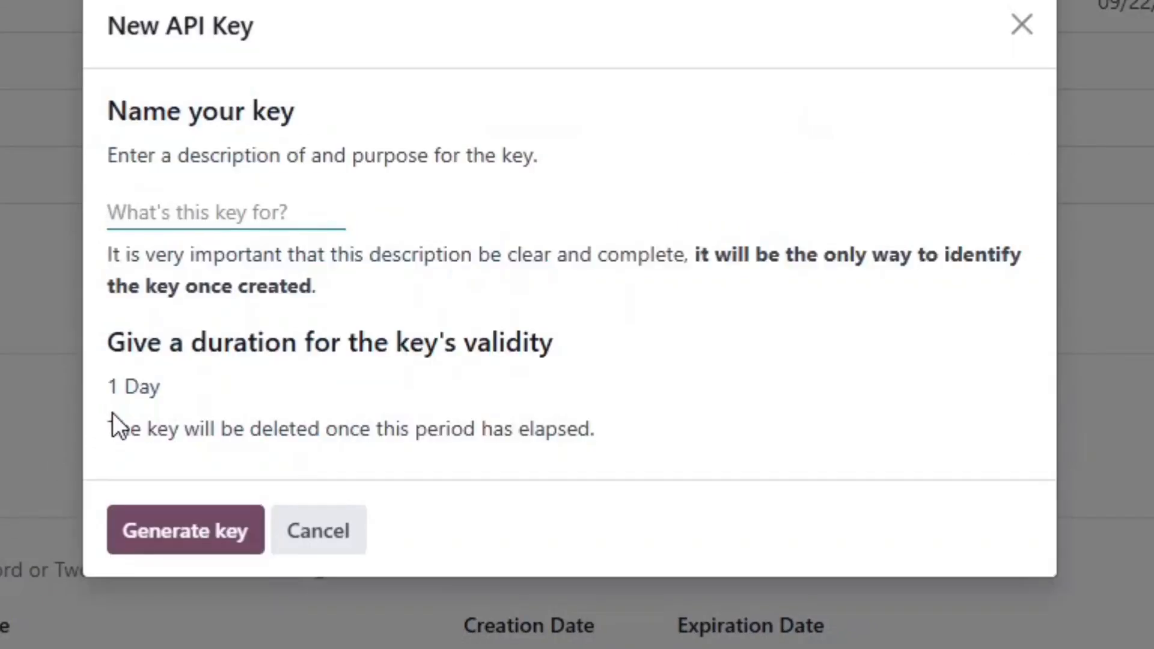
text(CustomTools Integration)
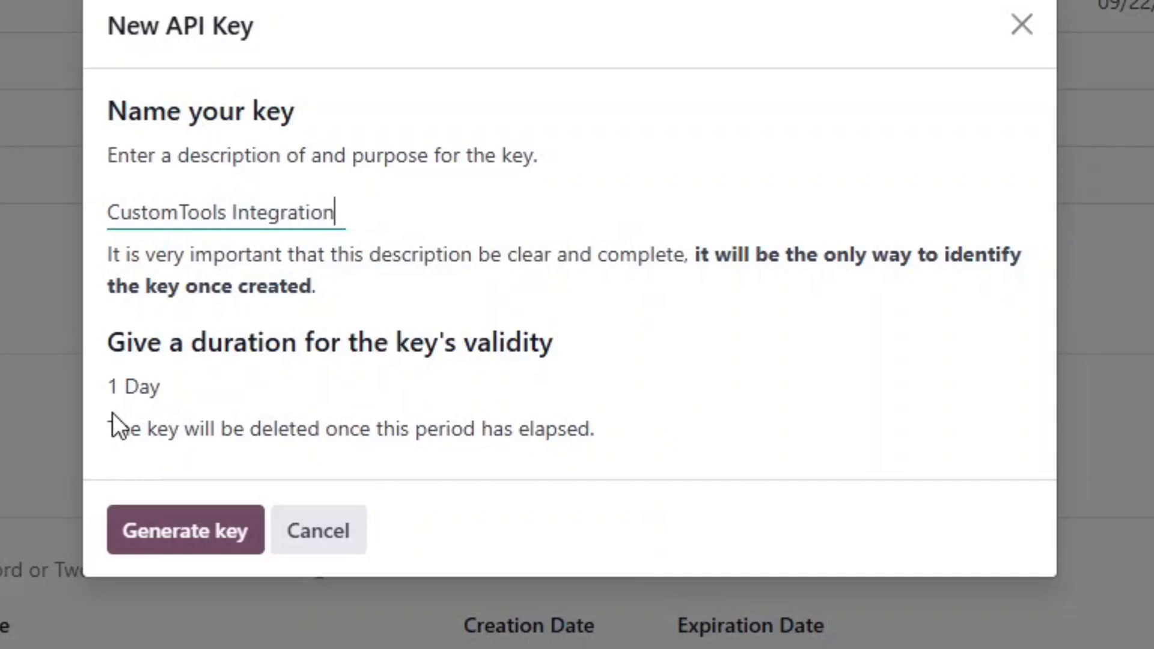
click(130, 389)
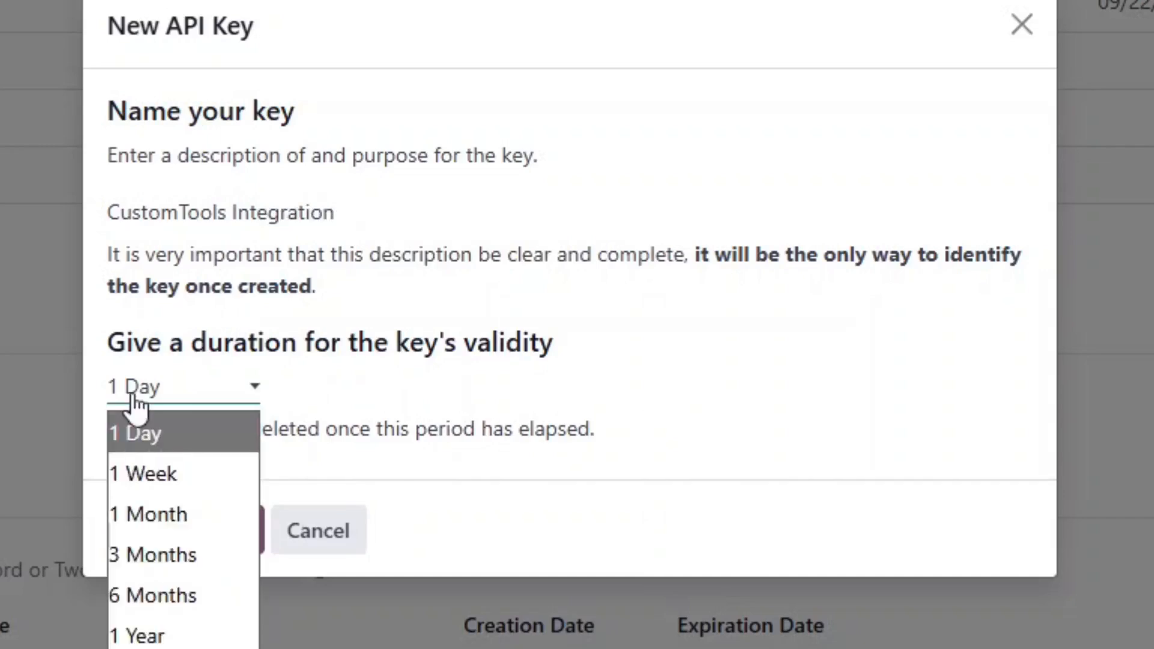
click(201, 637)
click(178, 556)
Copy the generated API key and use it as the password for the CustomTools Odoo login
drag(108, 277, 537, 291)
right_click(518, 281)
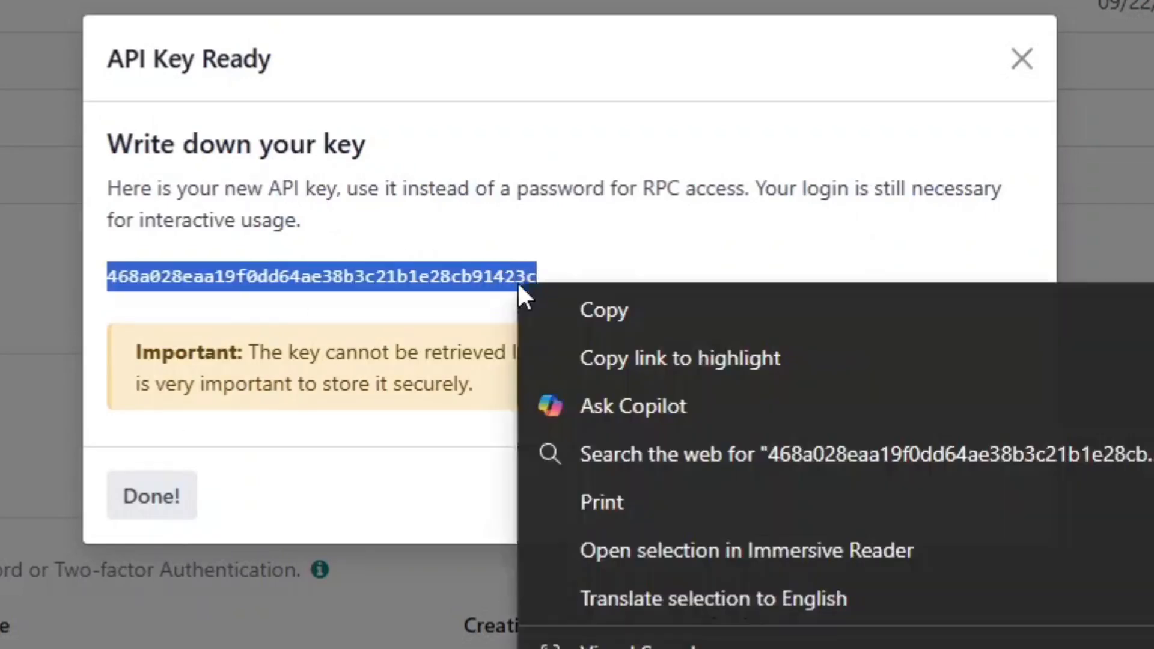
click(601, 313)
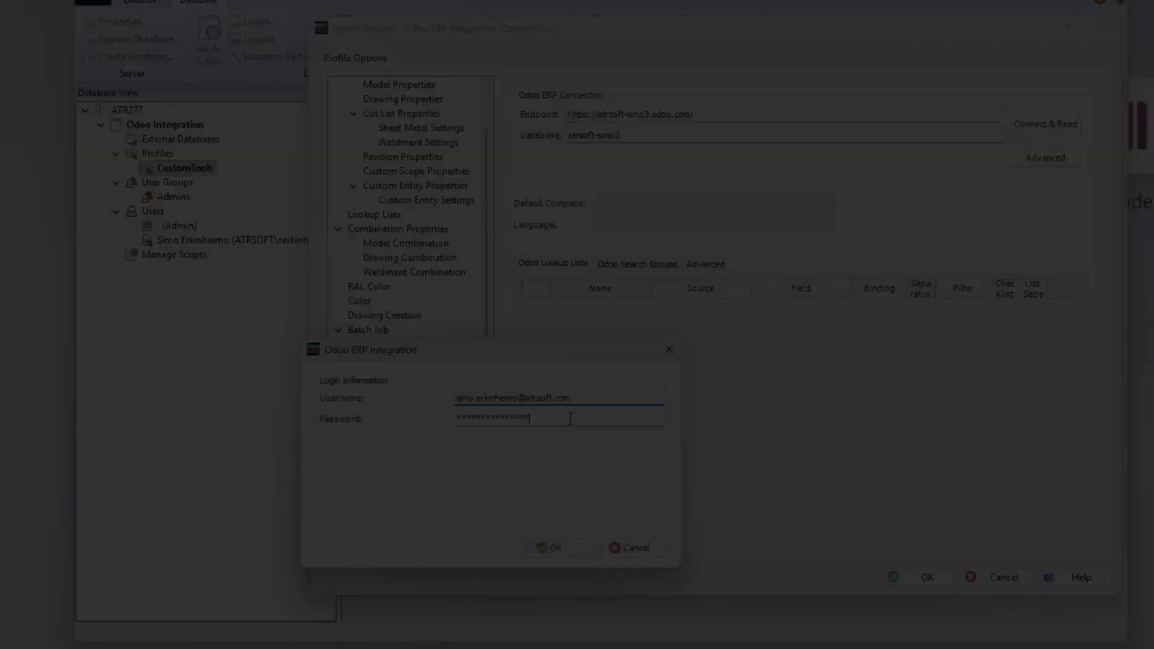
key(ctrl+a)
key(ctrl+v)
click(697, 513)
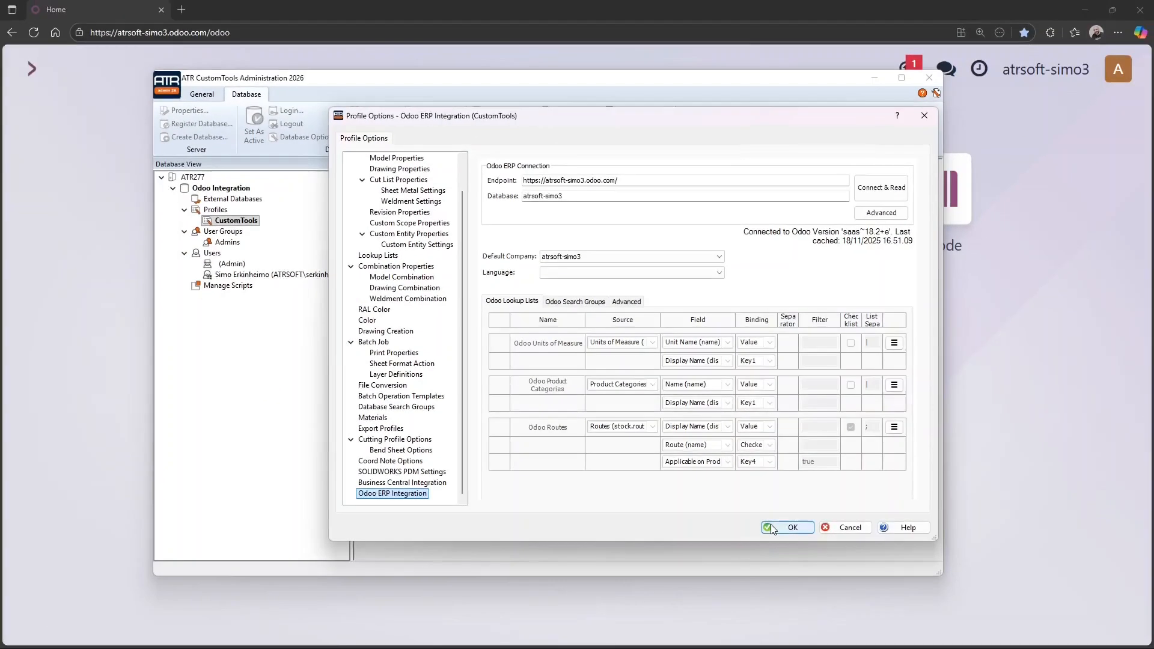
Confirm the Profile Options – Odoo ERP Integration dialog with OK
click(836, 617)
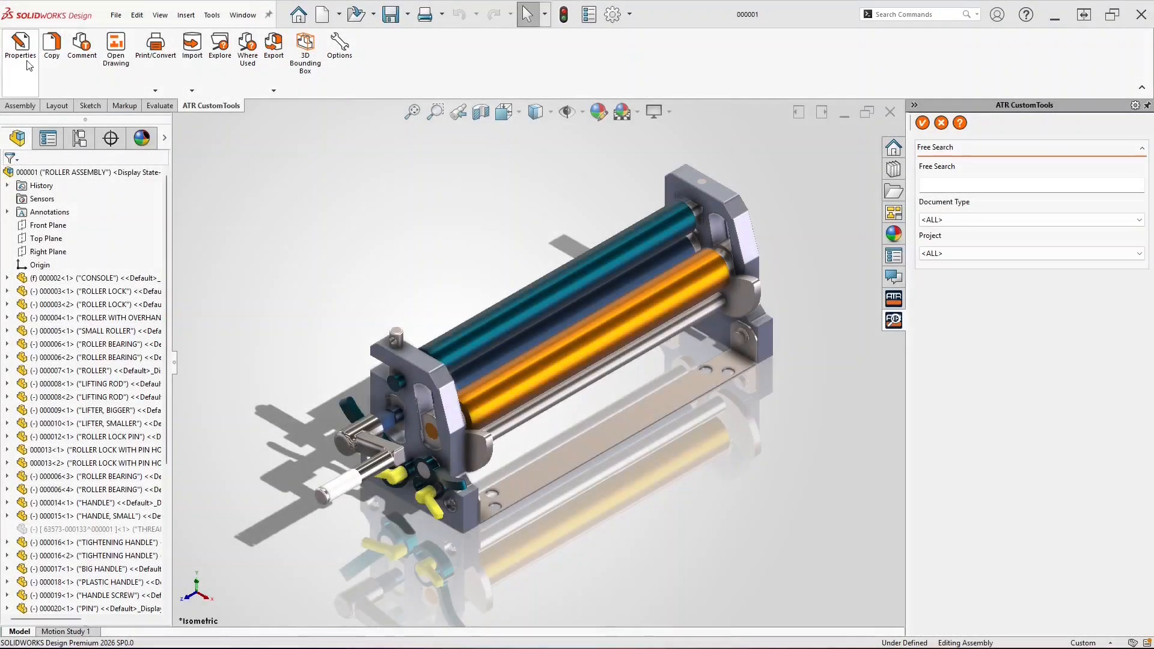
click(23, 55)
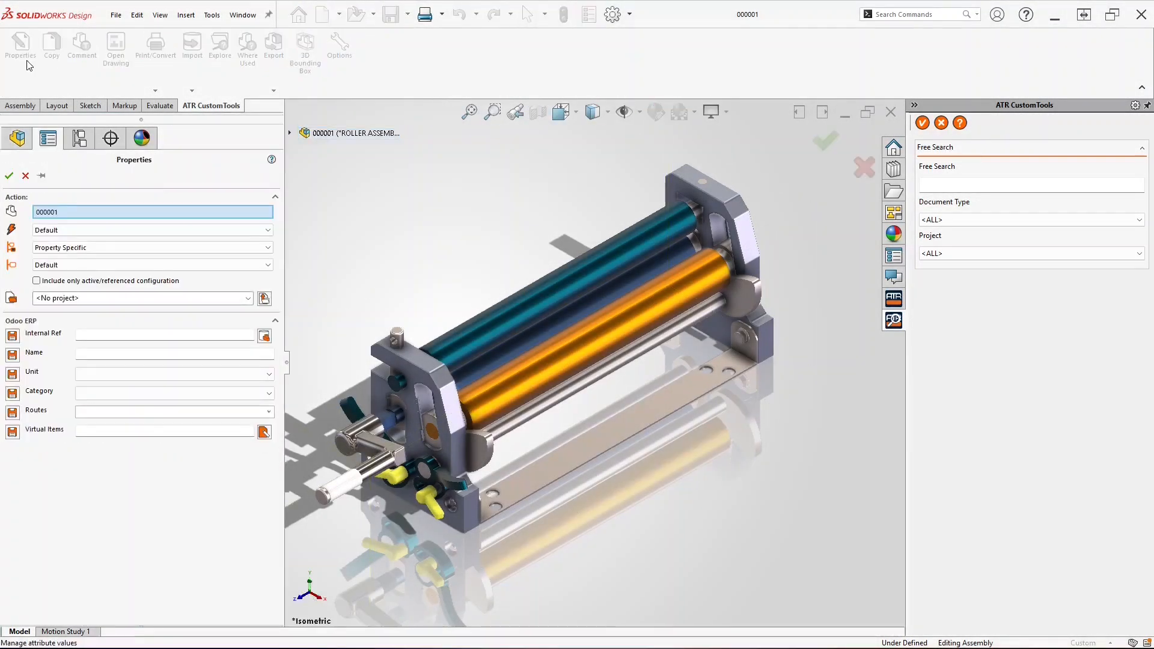
click(419, 374)
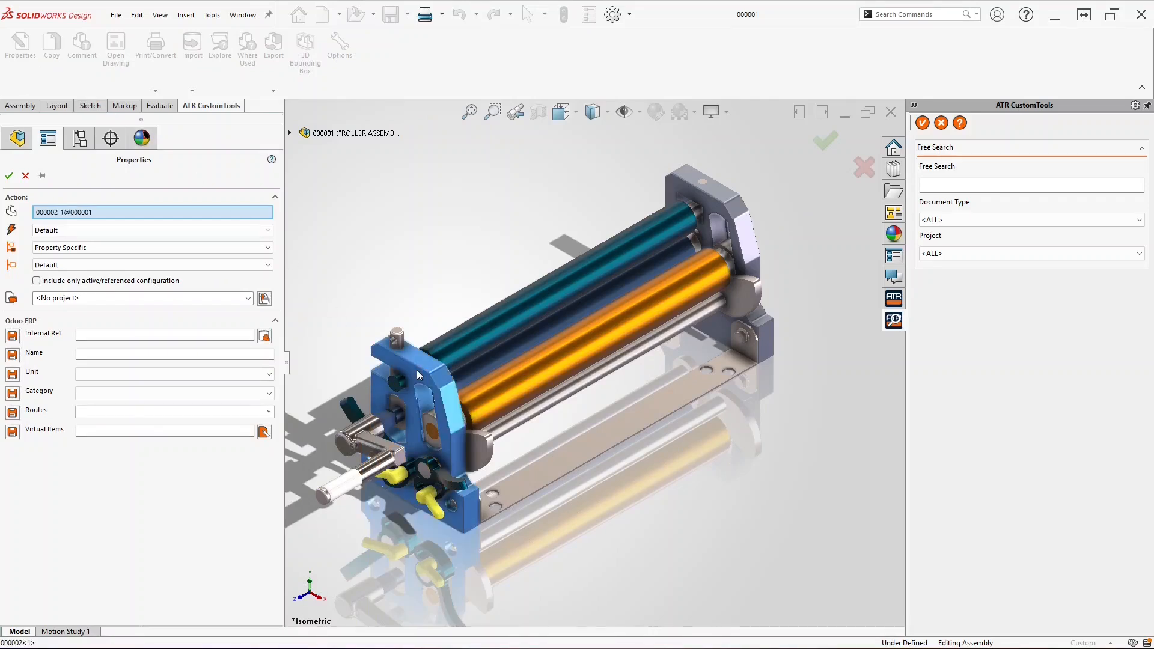
click(507, 385)
click(564, 454)
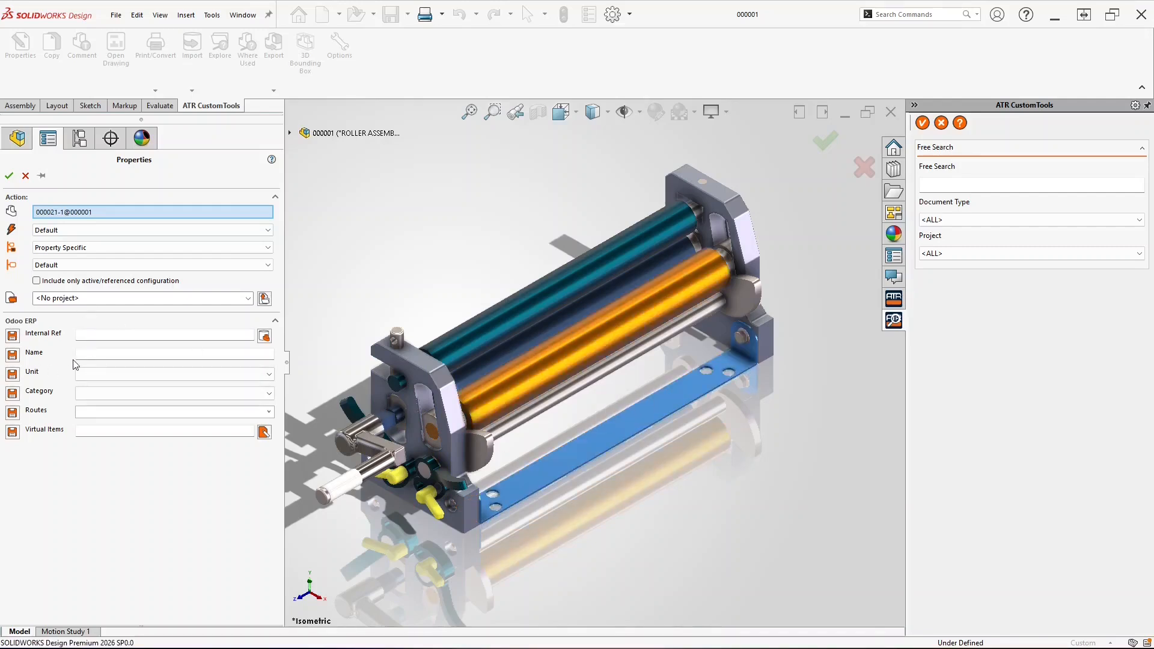
click(25, 177)
click(590, 17)
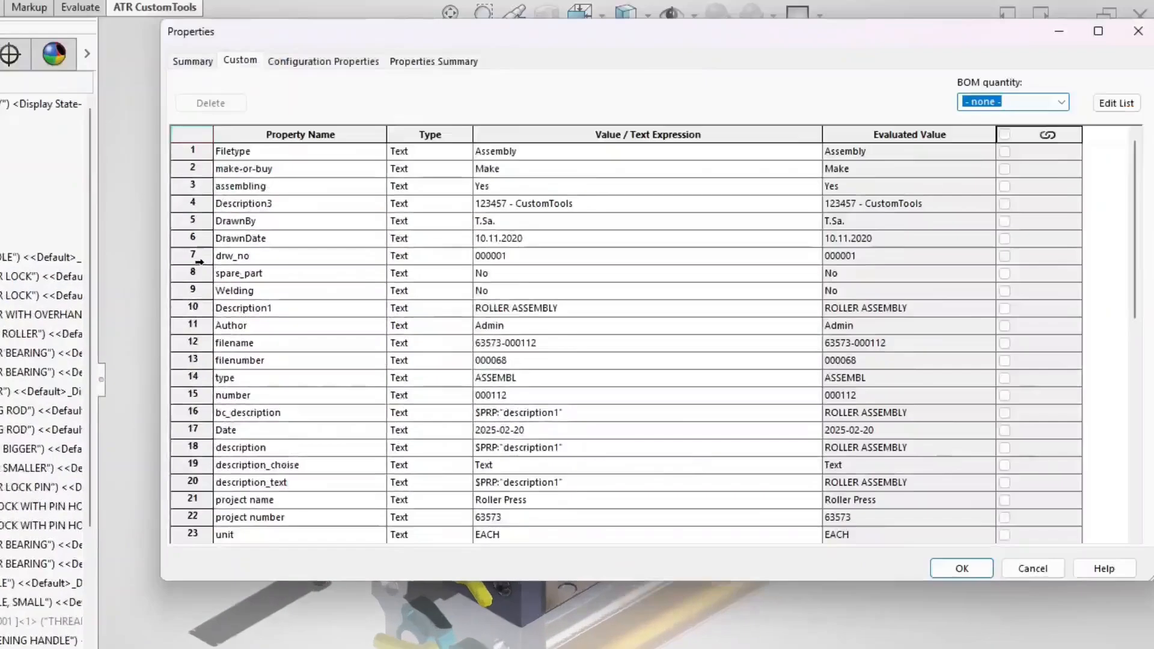
click(244, 276)
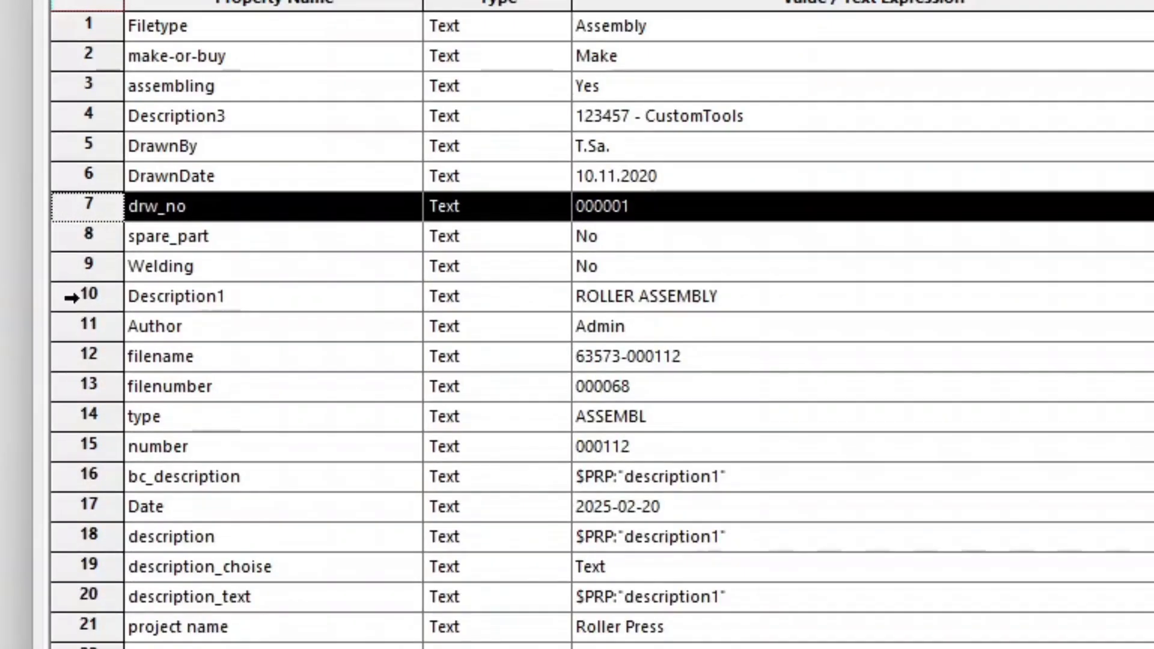
ctrl+click(64, 296)
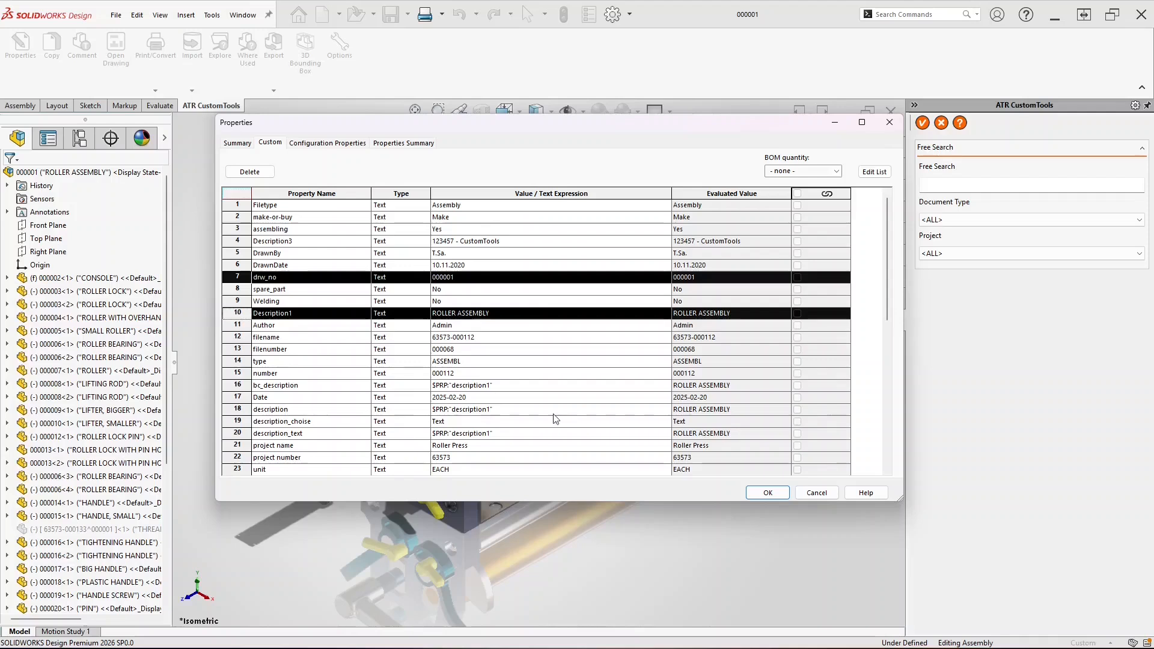
click(825, 496)
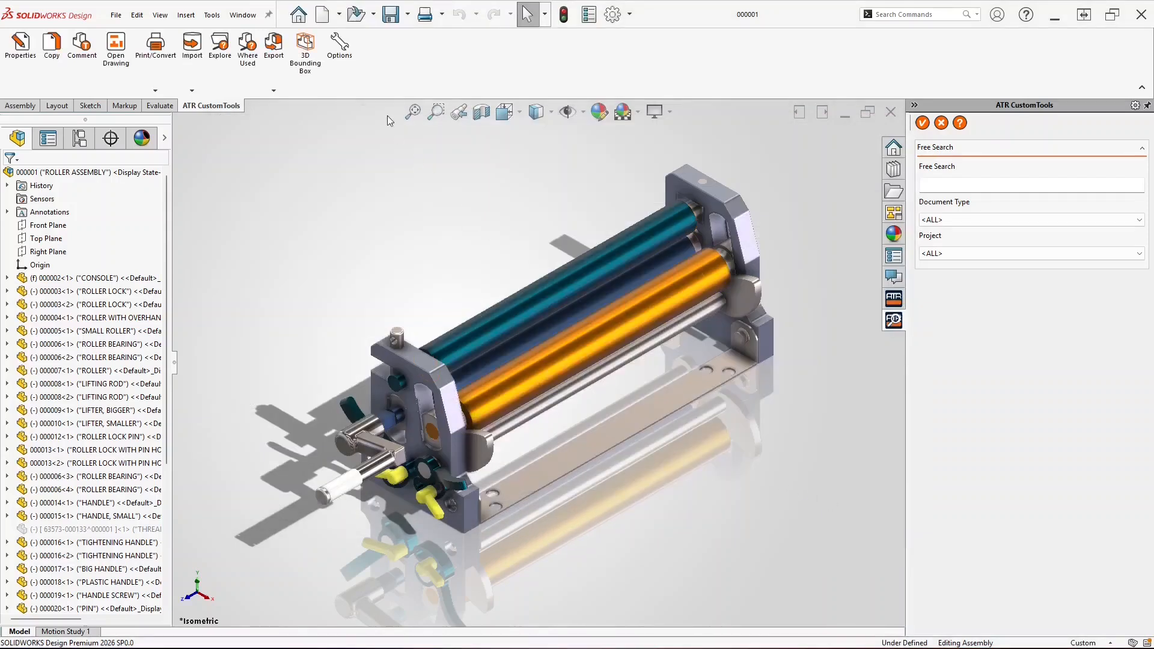
In Model Properties, change odoo_ref to drw_no and odoo_name to description1, then save the options
click(341, 47)
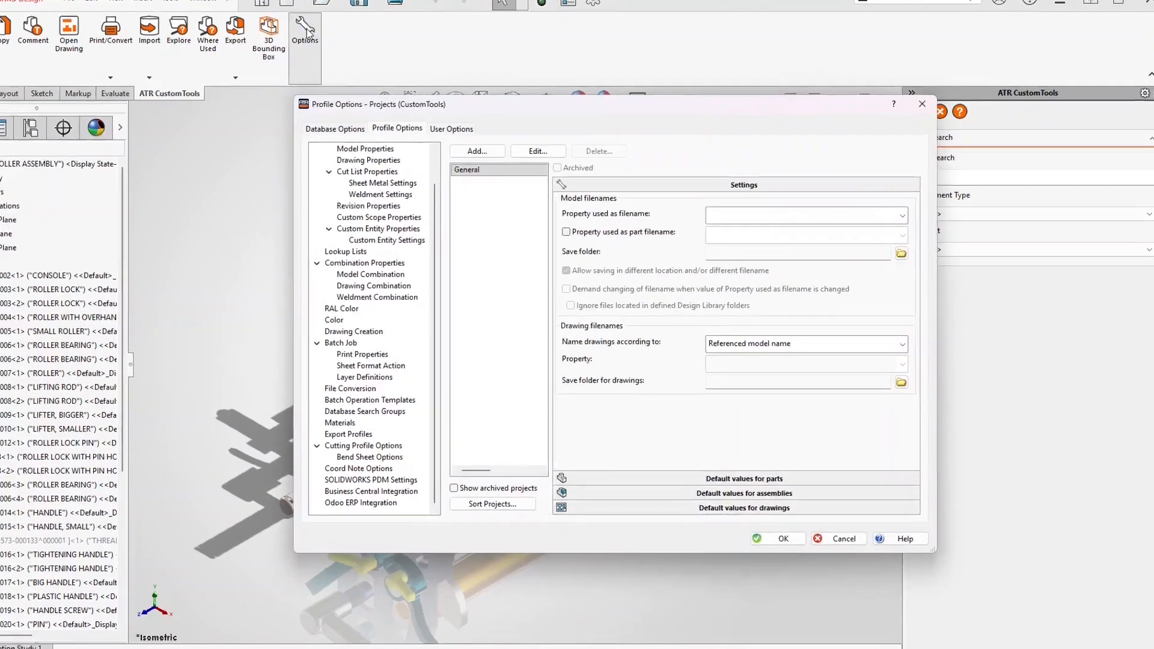
click(357, 149)
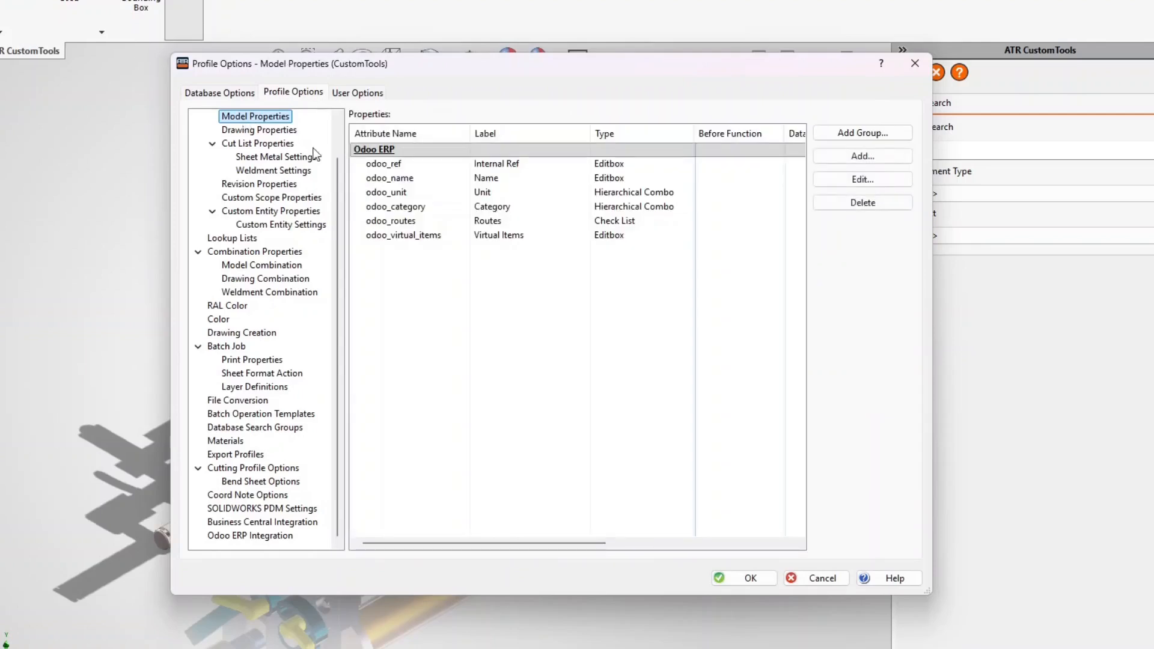
double_click(411, 166)
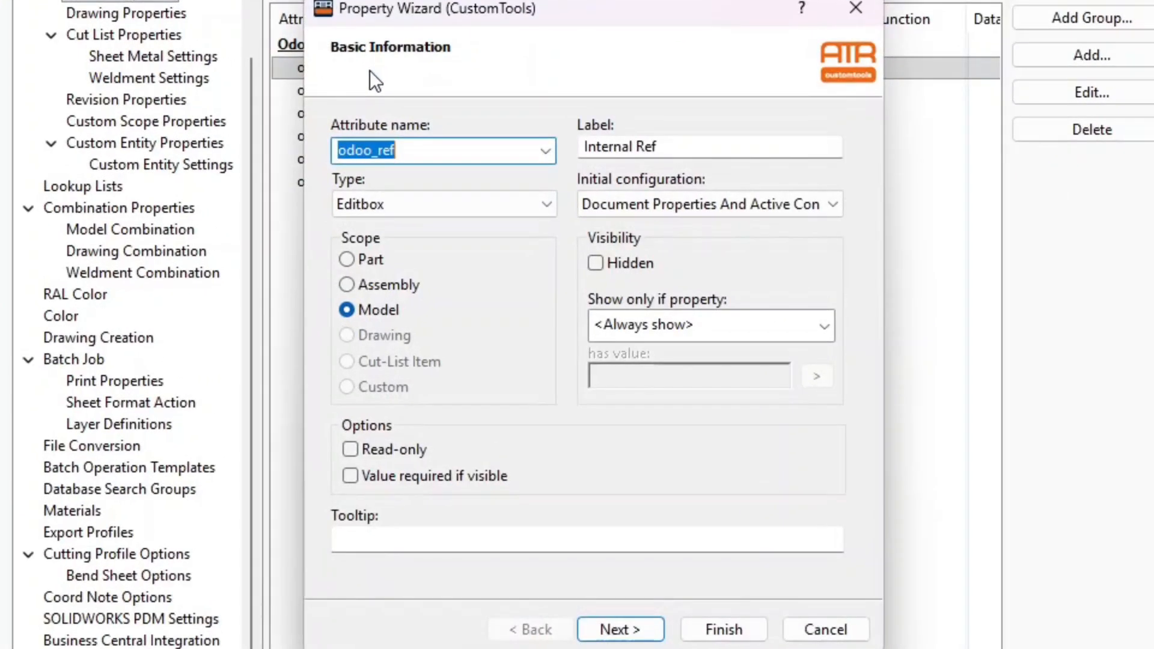
drag(420, 149, 280, 142)
text(drw_no)
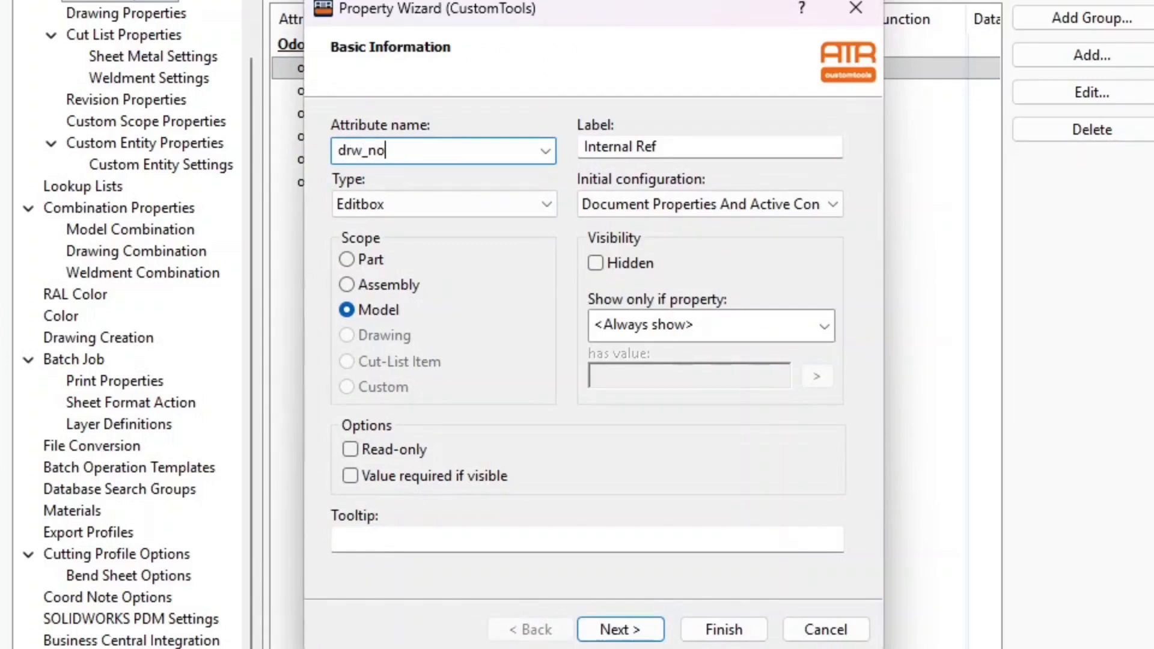
click(719, 627)
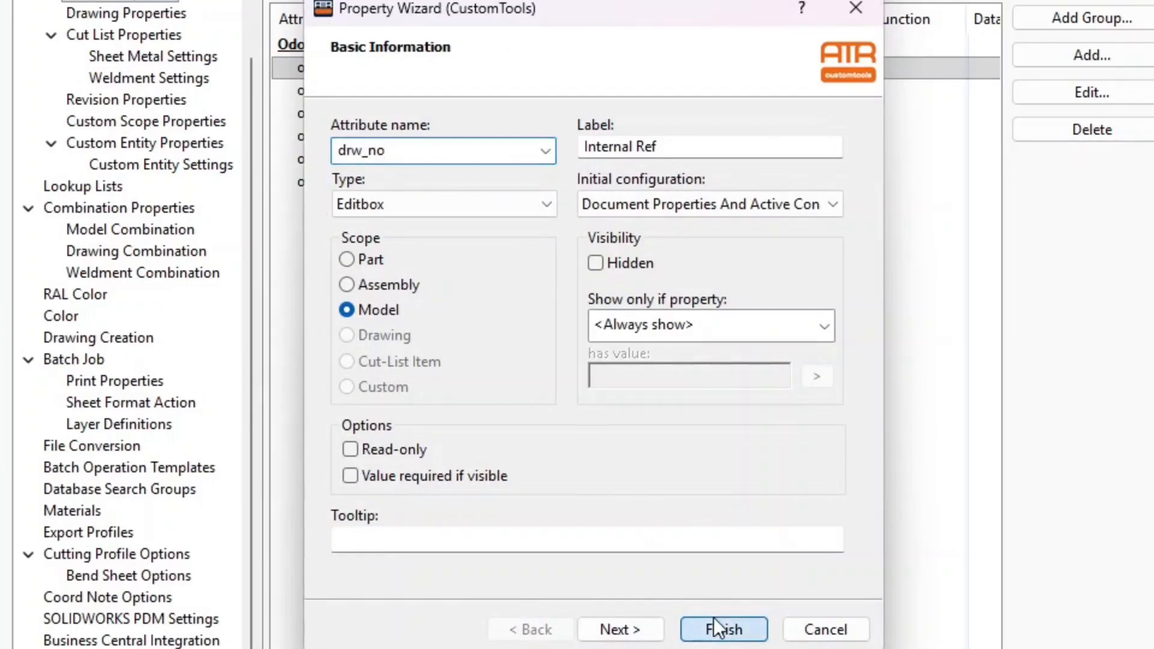
double_click(373, 96)
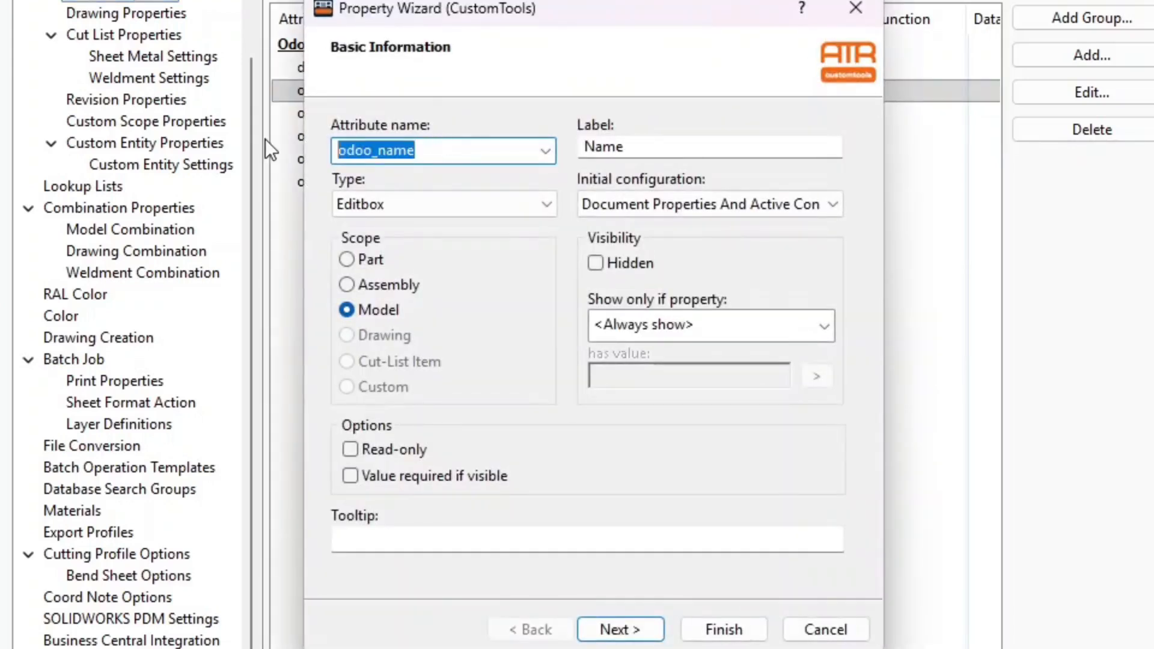
text(description1)
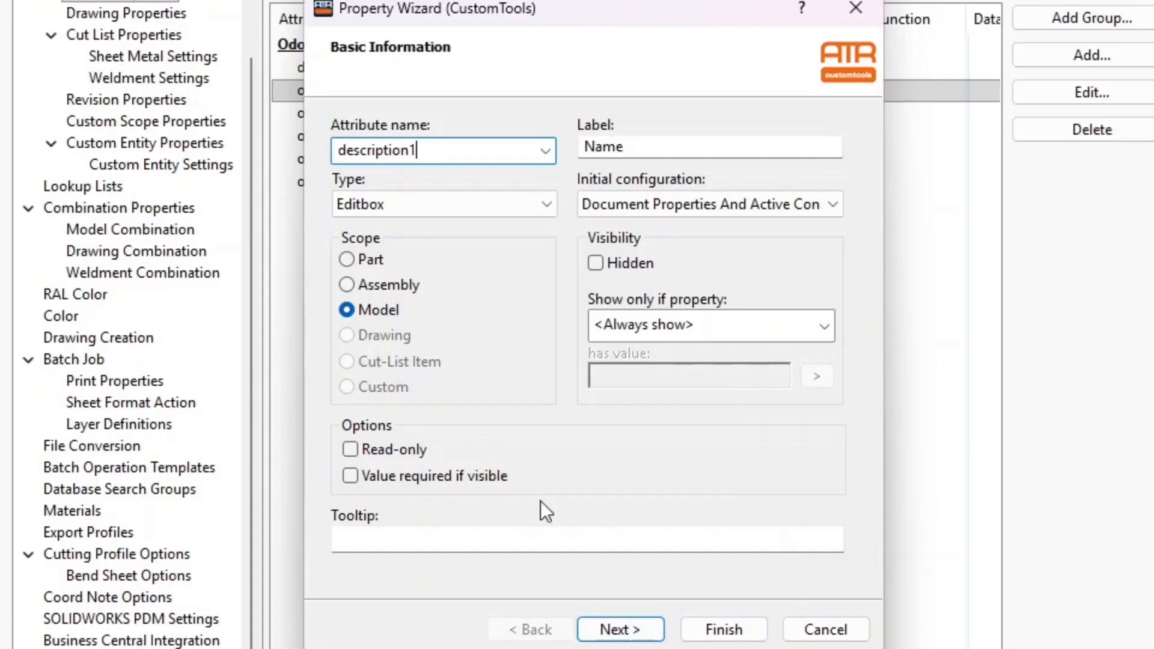
click(727, 628)
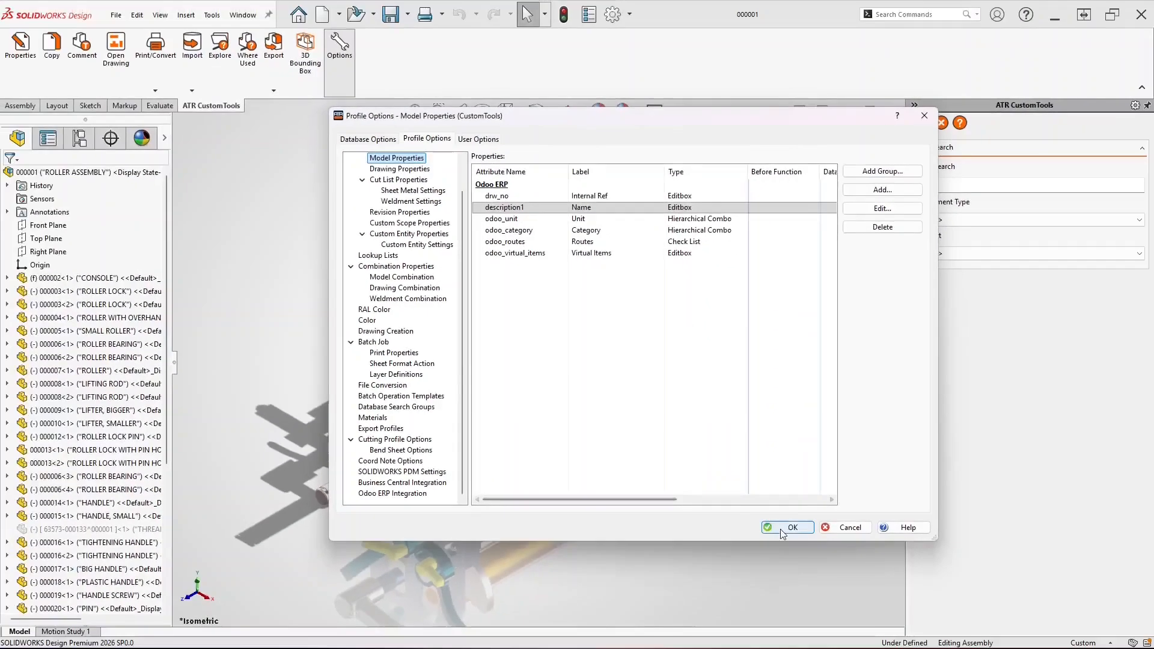
click(784, 529)
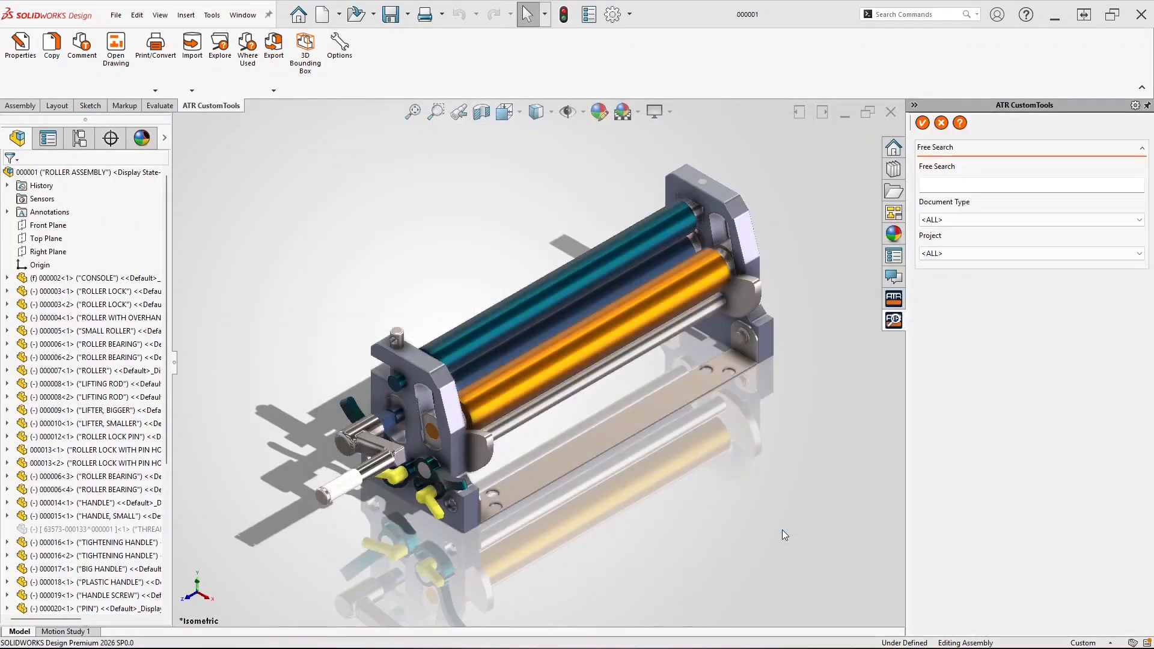
click(12, 47)
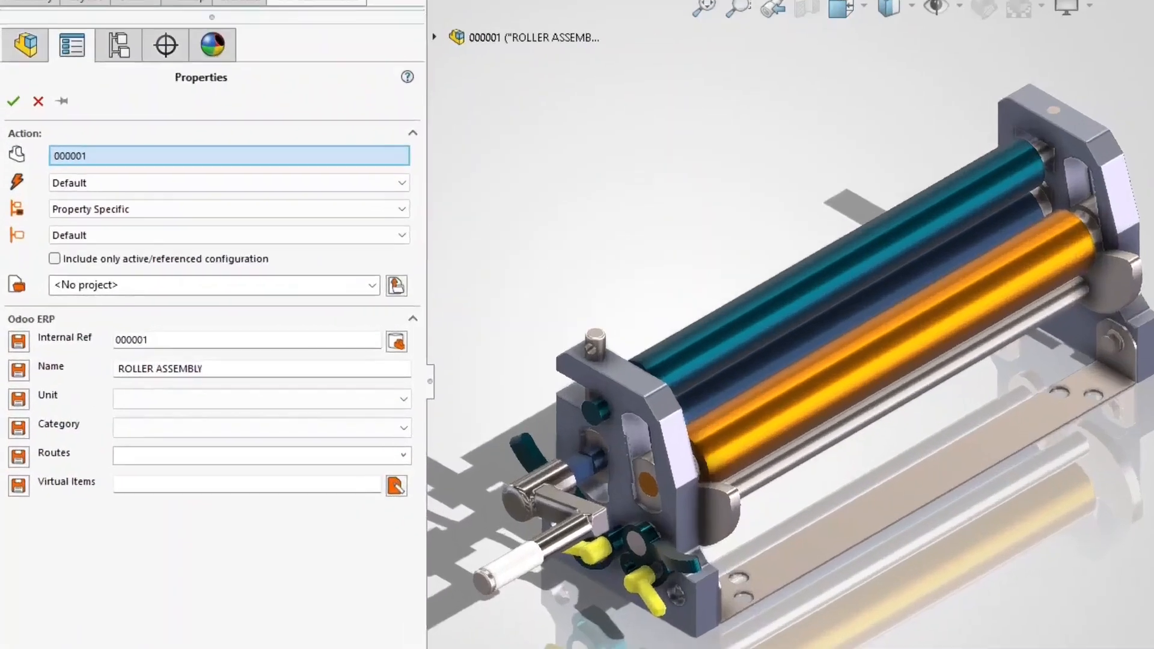
click(621, 395)
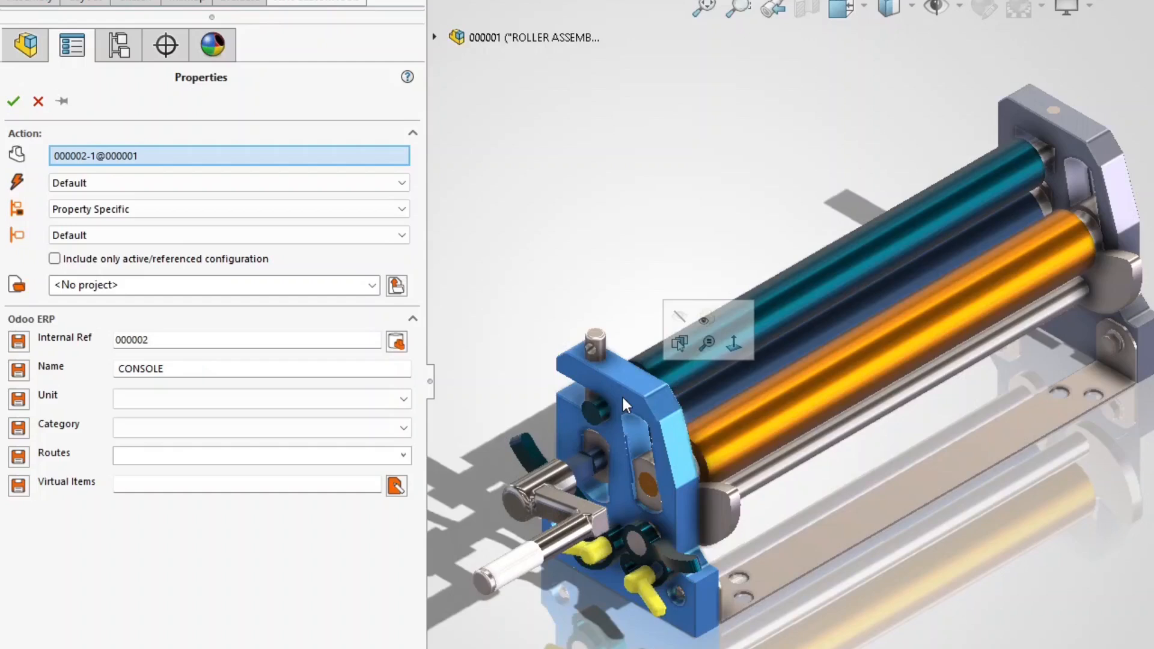
click(764, 417)
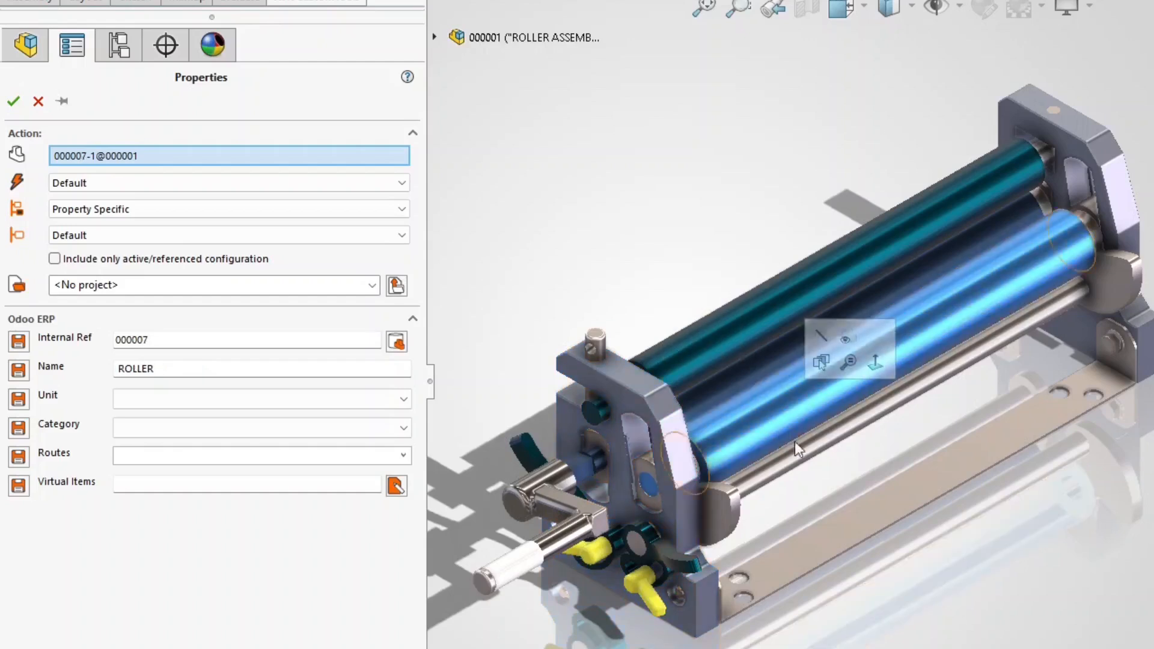
click(879, 500)
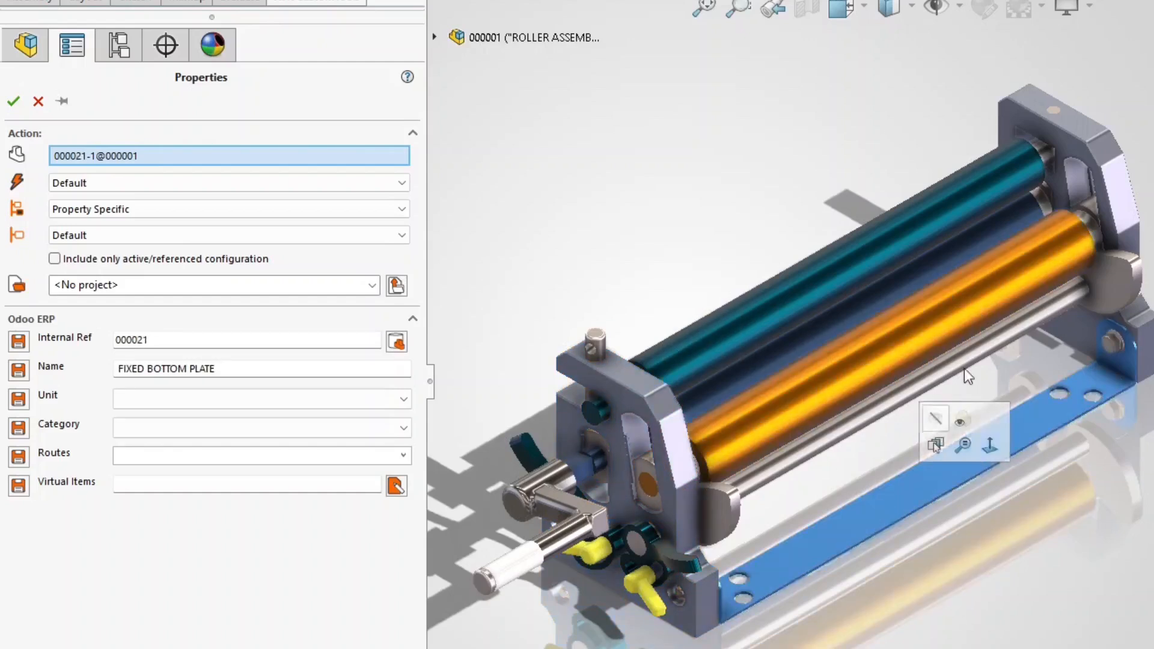
click(1068, 139)
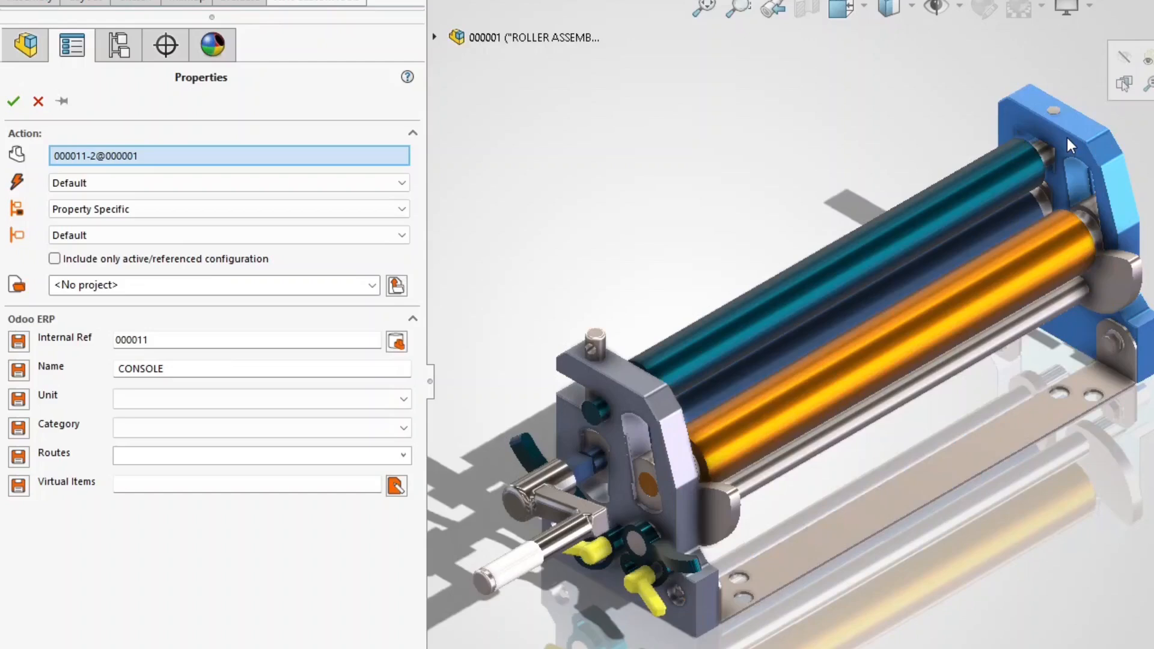
click(404, 400)
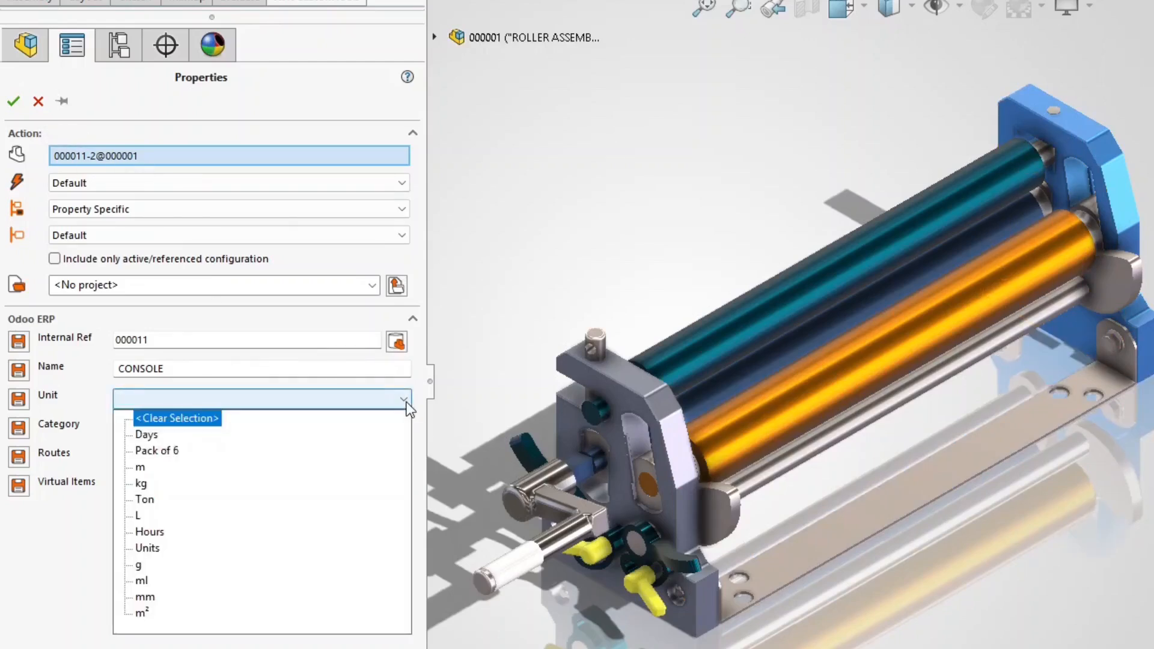
click(408, 411)
click(409, 434)
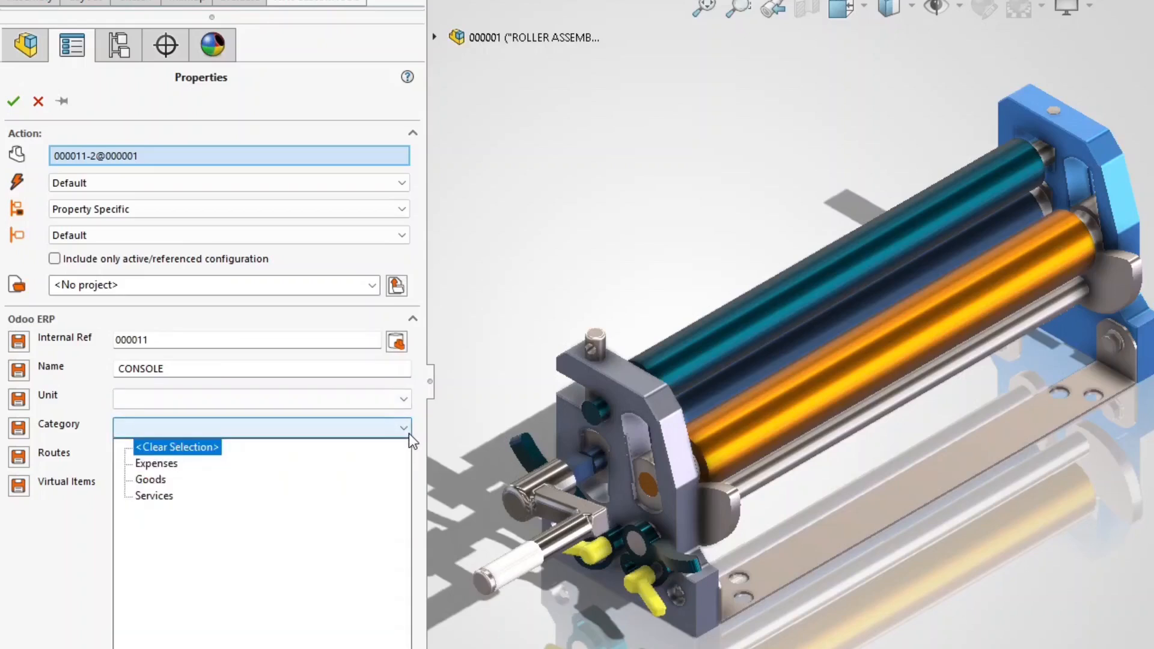
click(409, 434)
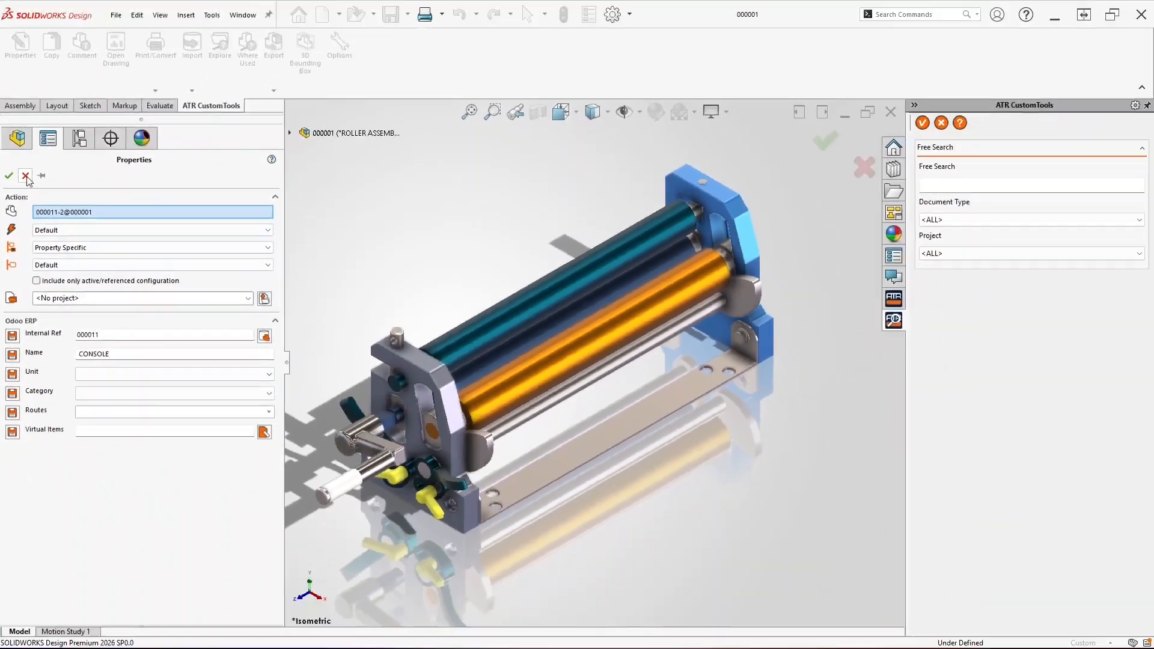
click(38, 101)
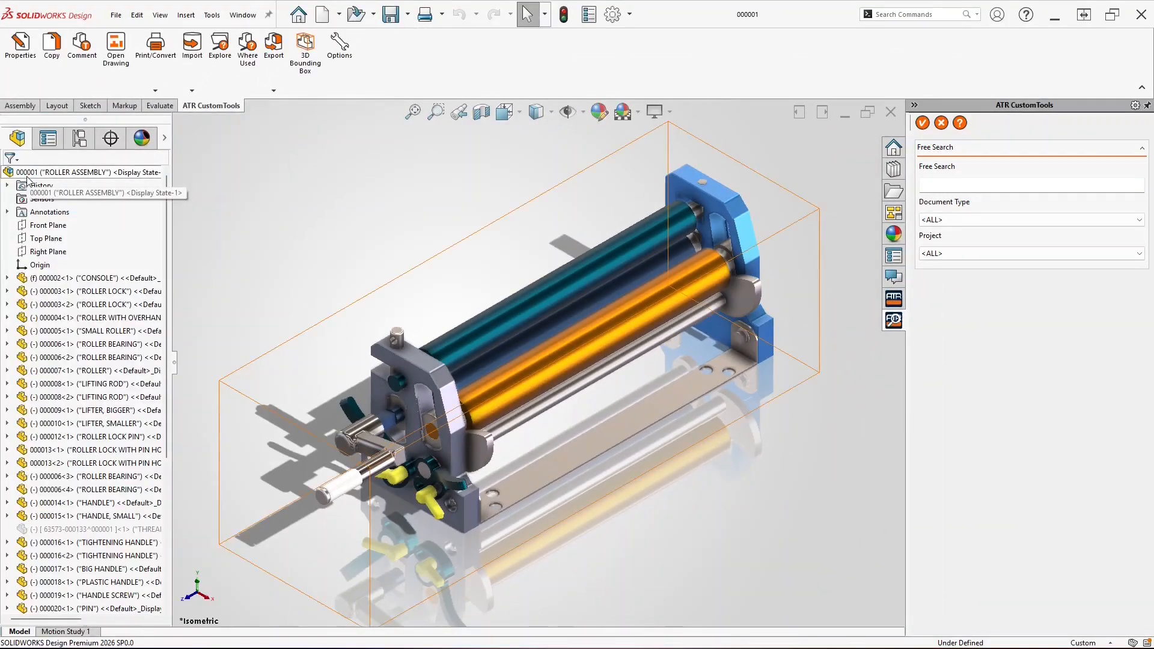
Start the Copy tool with the Write Property Values action and the nested assembly file list
click(59, 65)
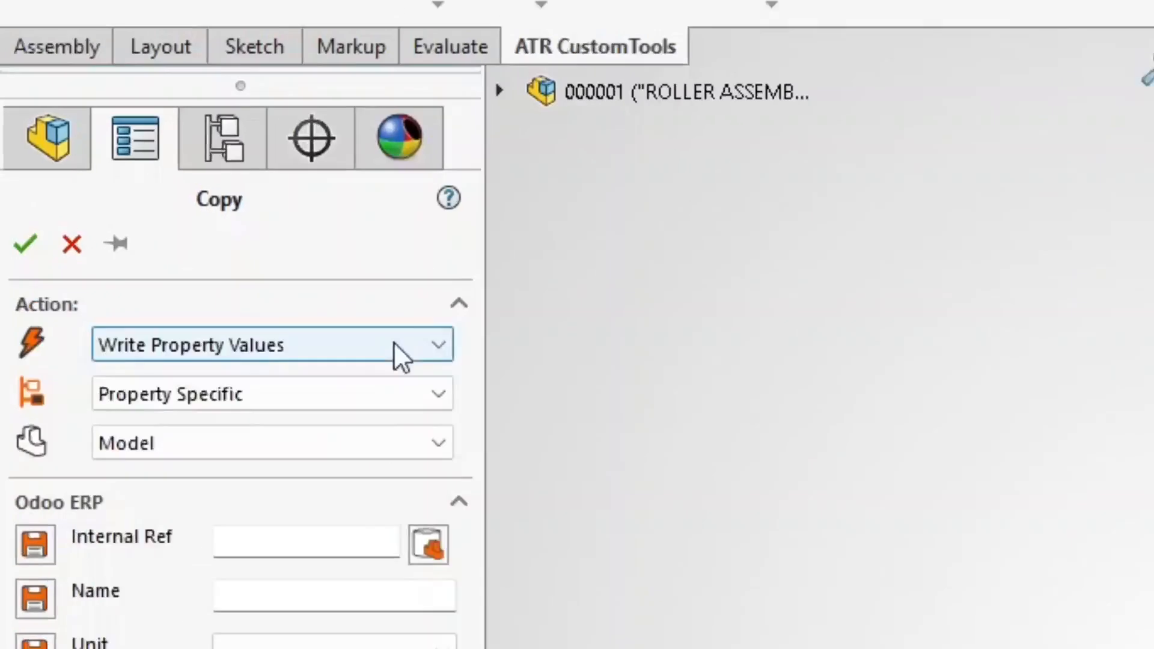
click(140, 212)
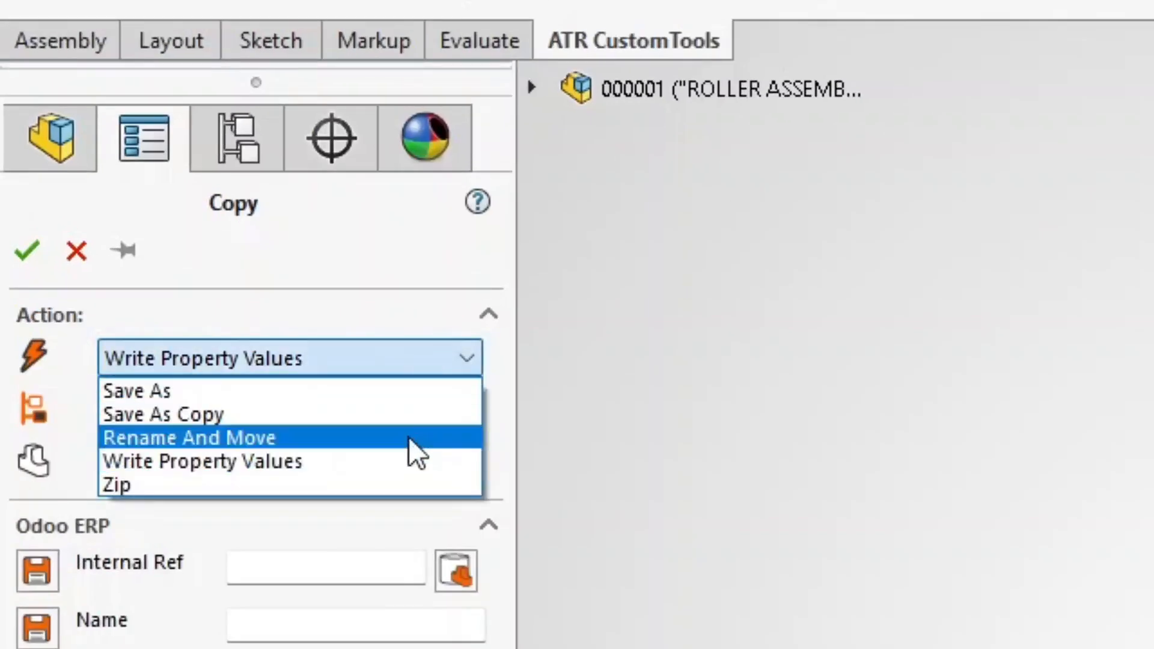
click(419, 466)
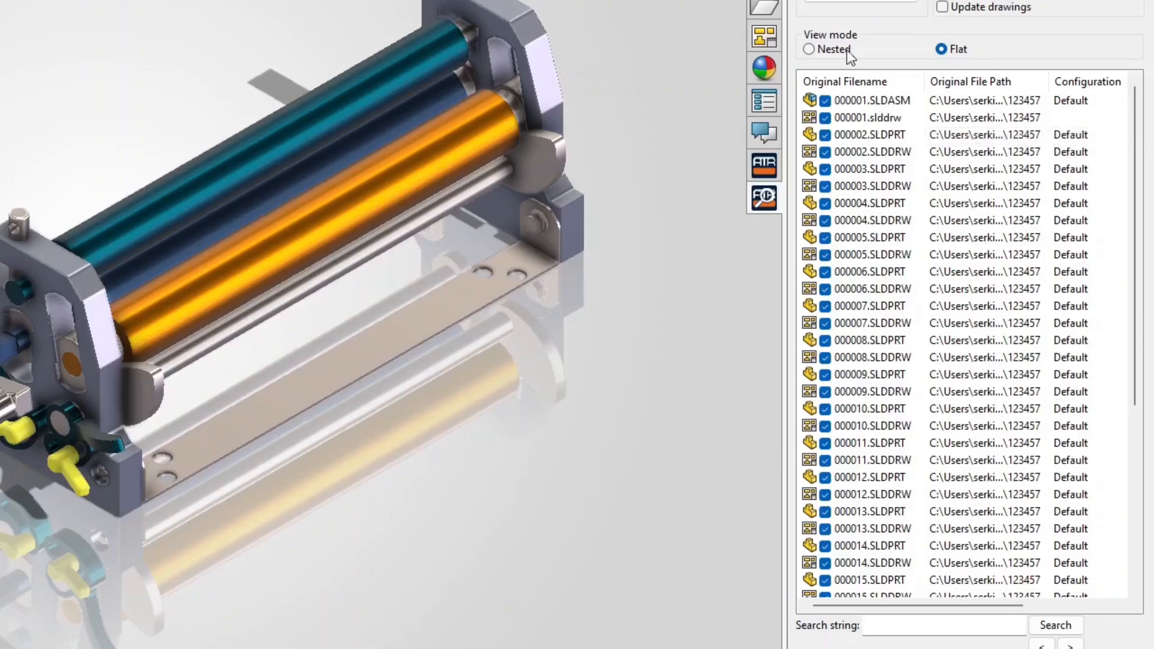
click(845, 48)
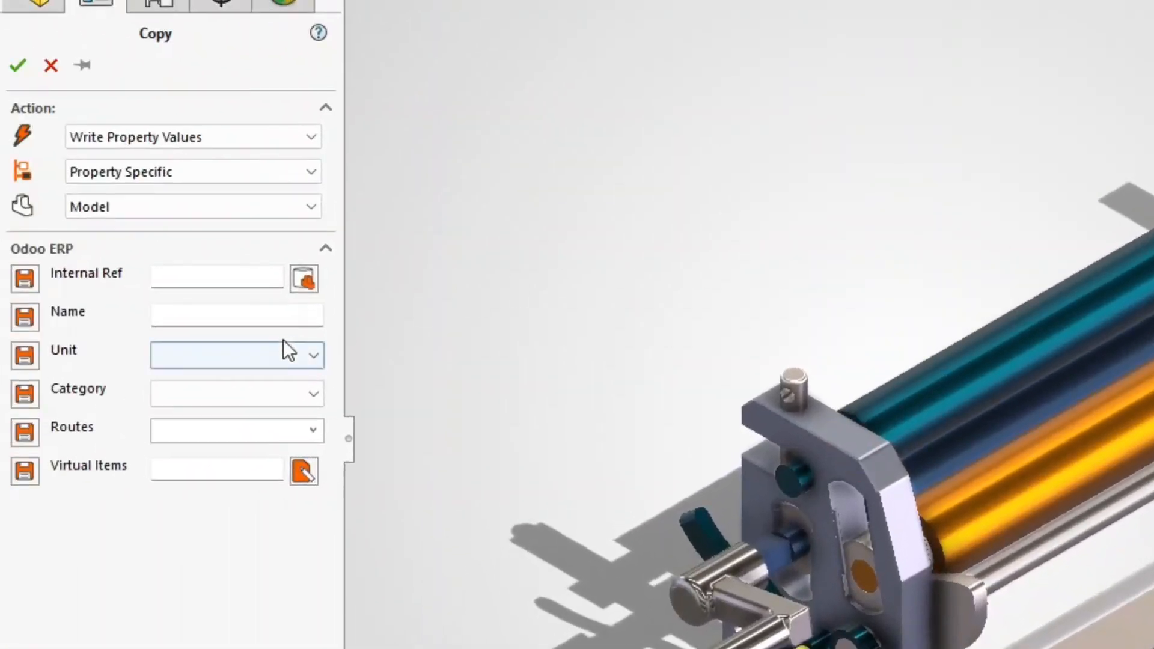
Set Odoo Unit to Units and Category to Goods, then apply and confirm the property write
click(305, 359)
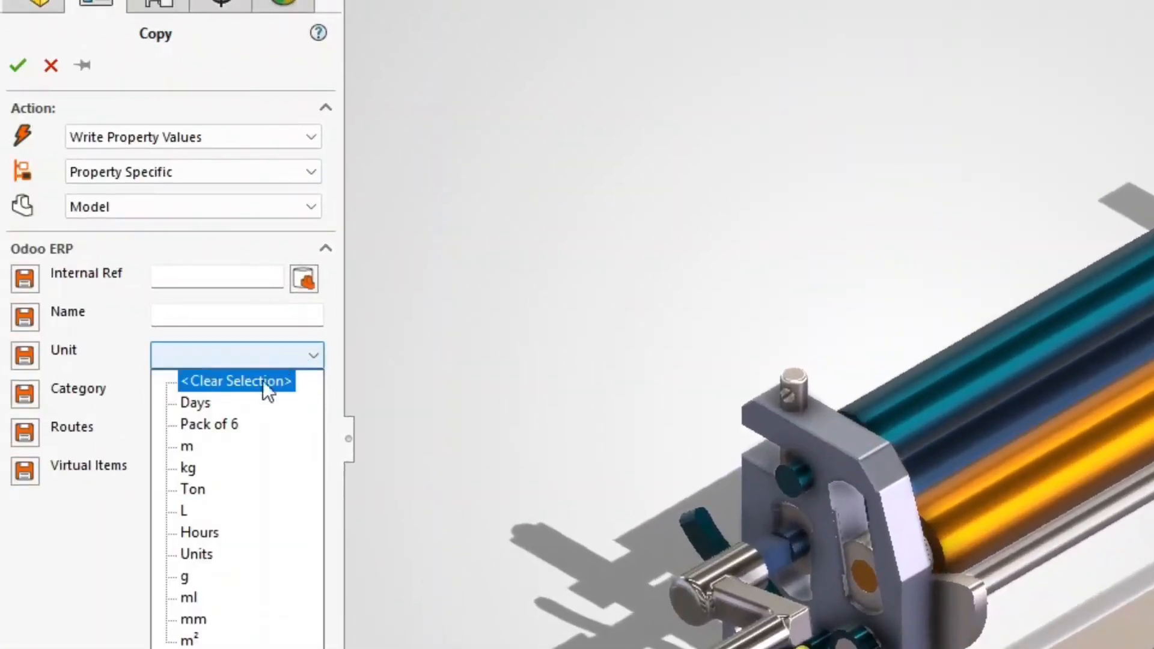
click(199, 554)
click(303, 398)
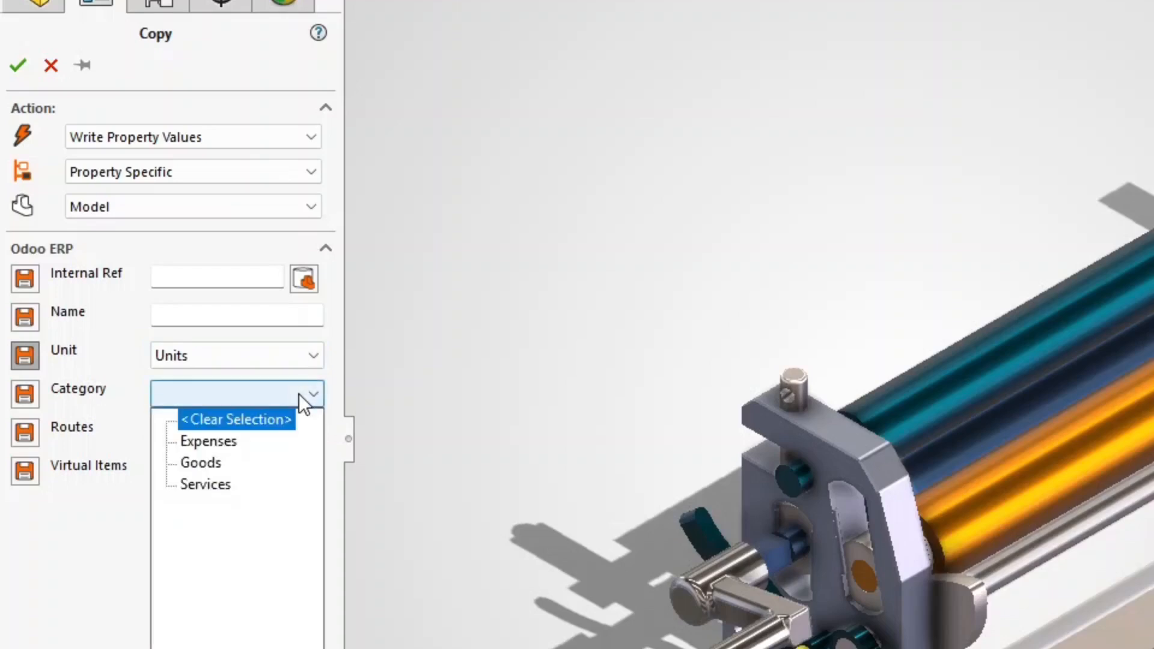
click(204, 464)
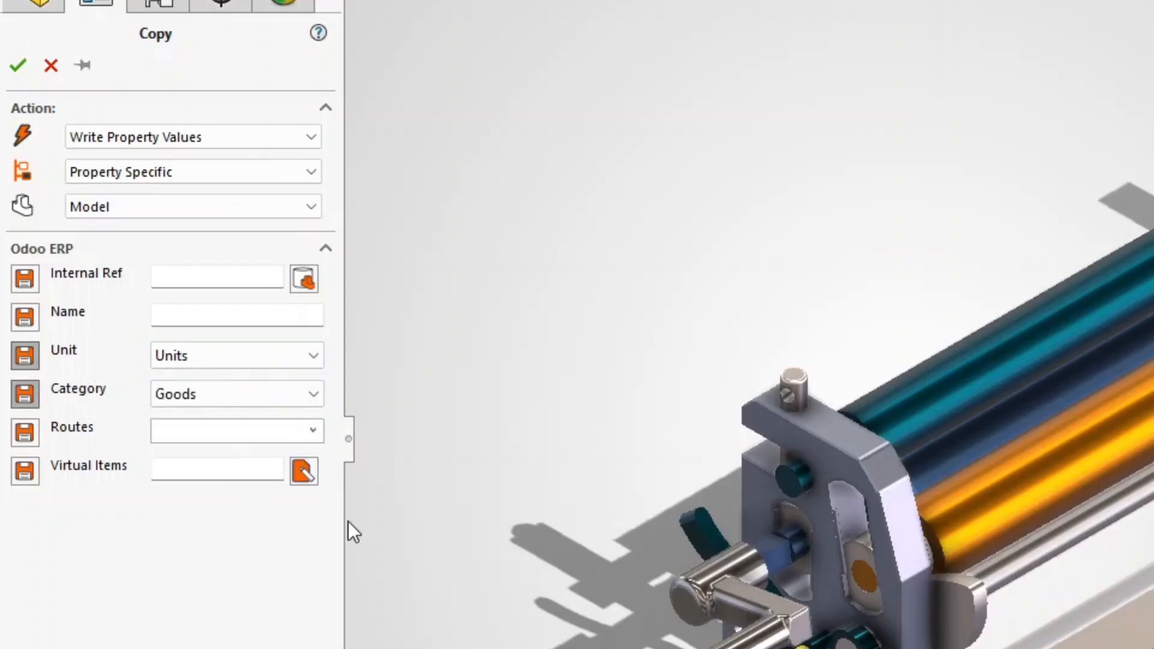
click(20, 66)
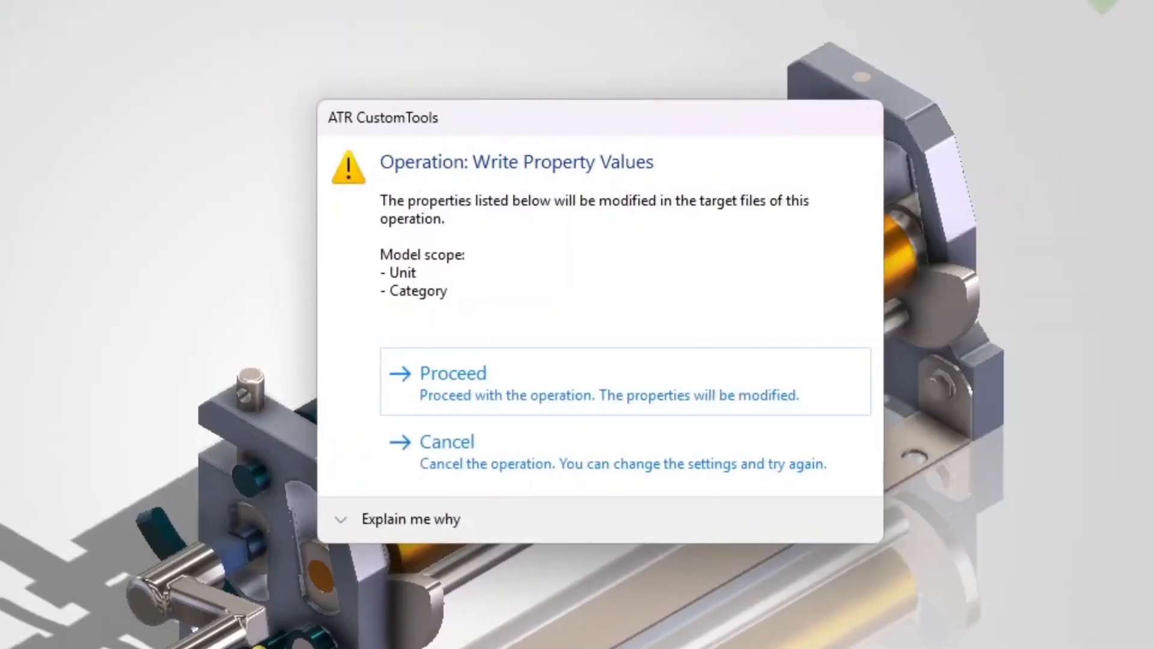
click(514, 391)
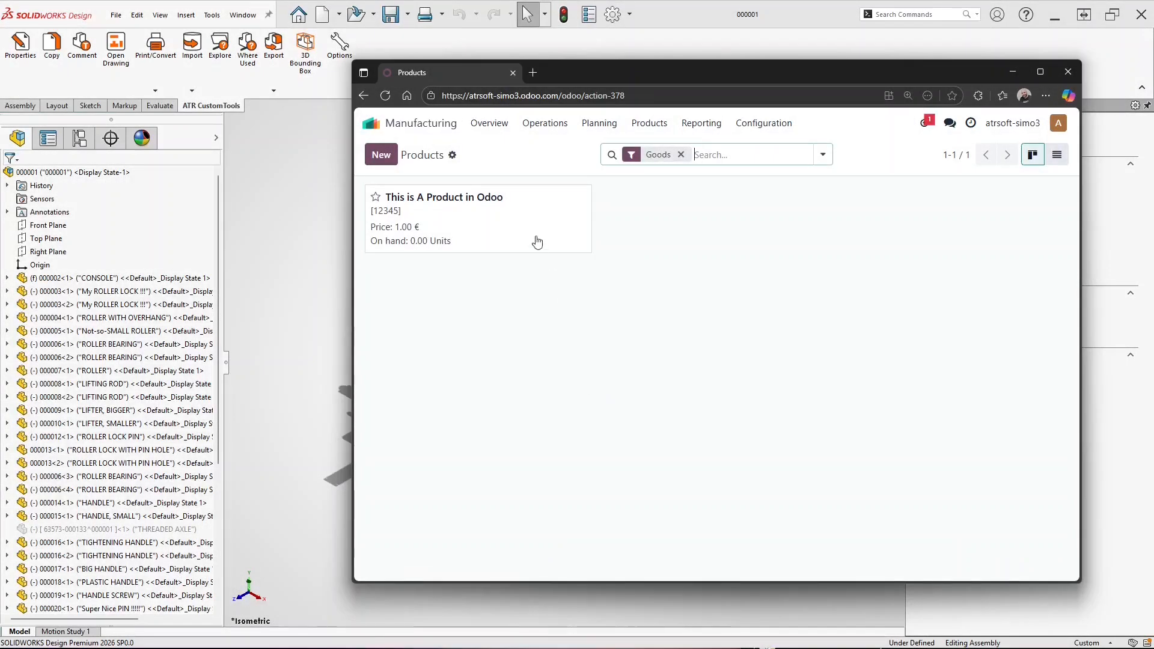
Review Odoo product 12345 in Goods, then return to the roller assembly root 000001
click(529, 231)
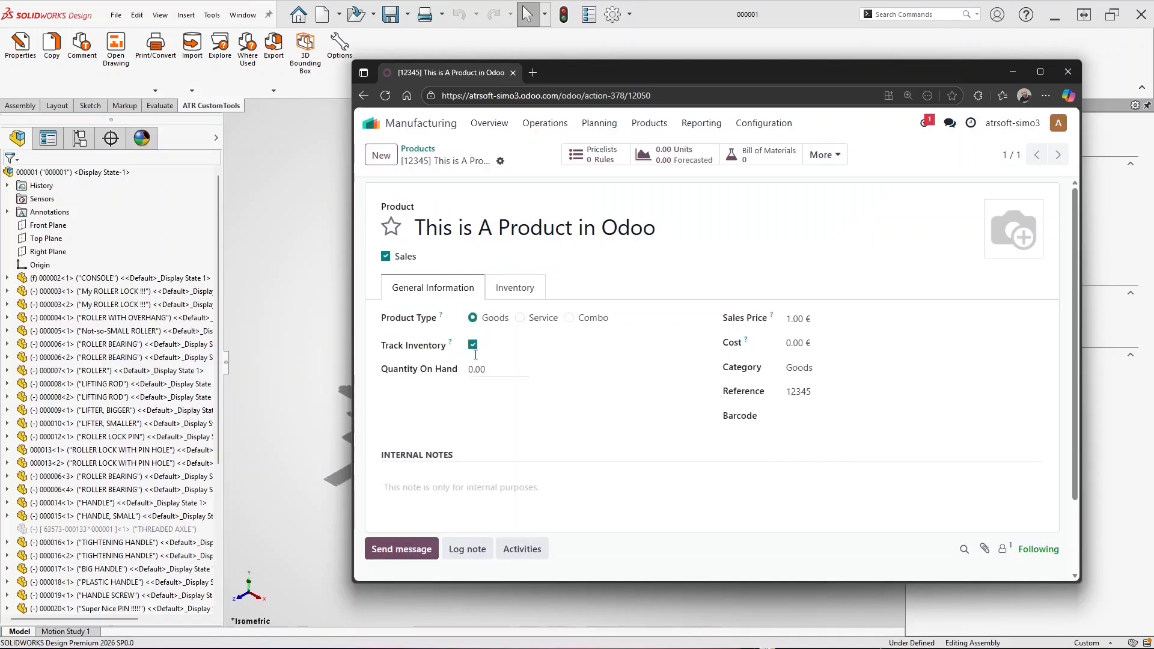
click(105, 173)
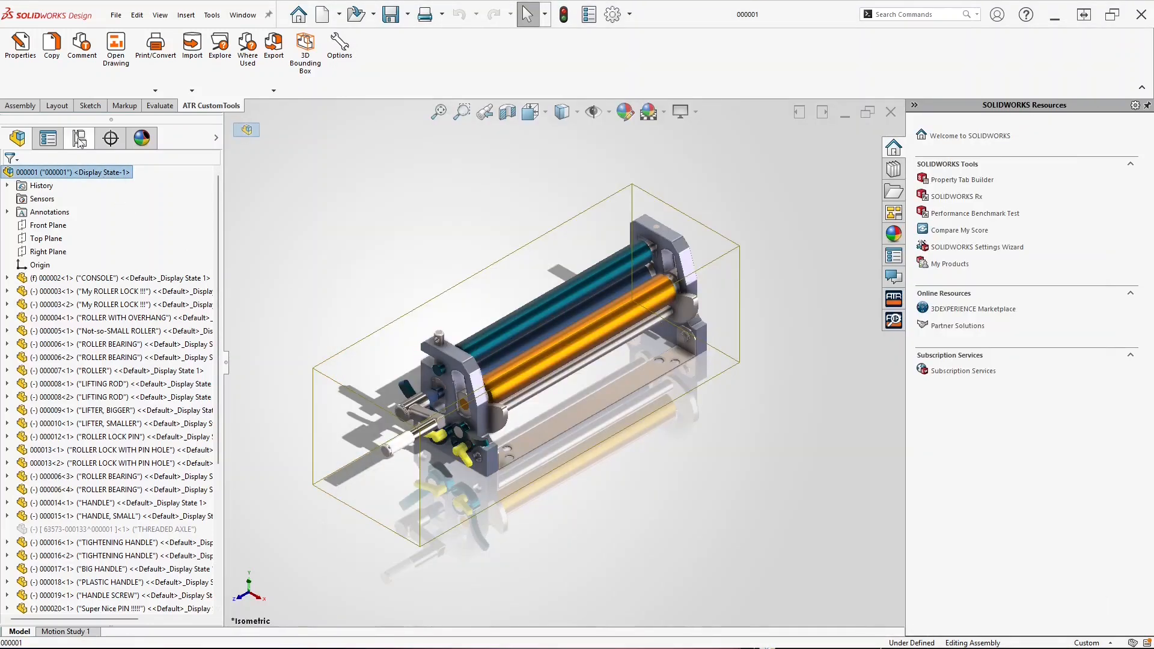
Search Odoo from the assembly's Internal Ref field and link it to product 12345
click(20, 45)
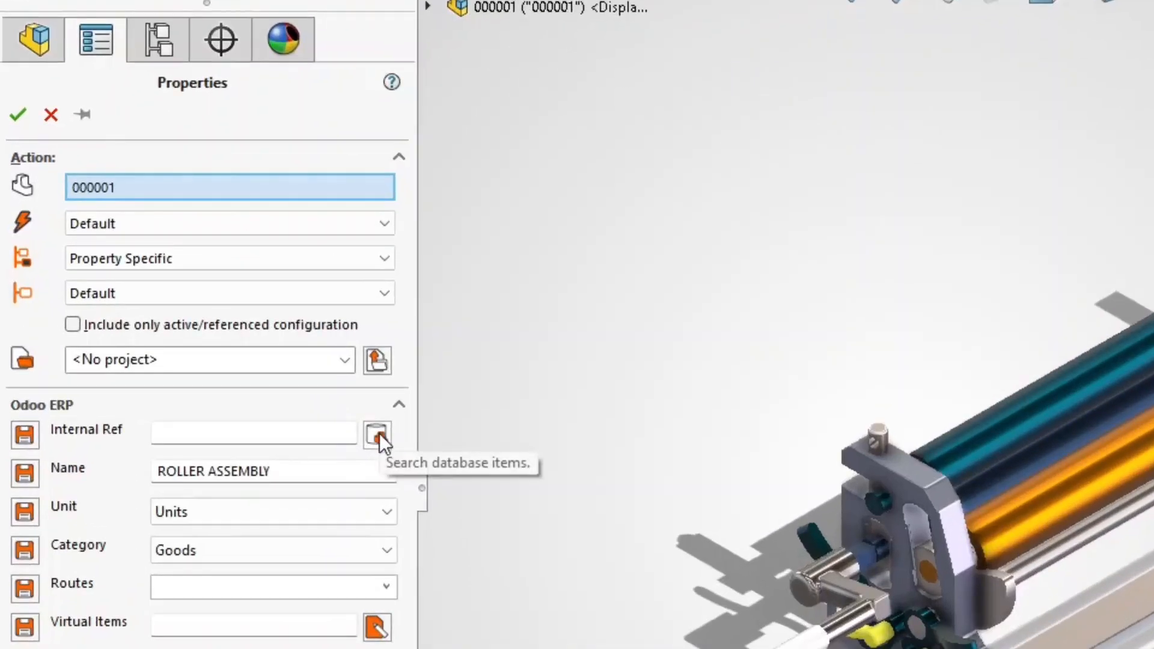
click(379, 434)
click(44, 184)
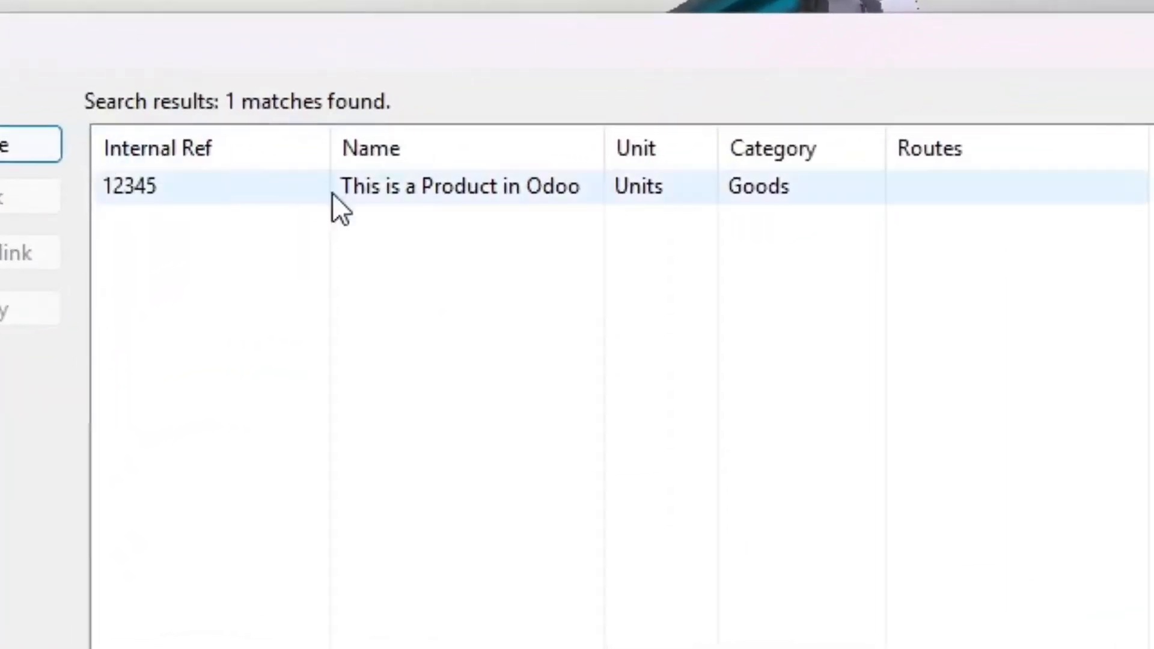
click(463, 197)
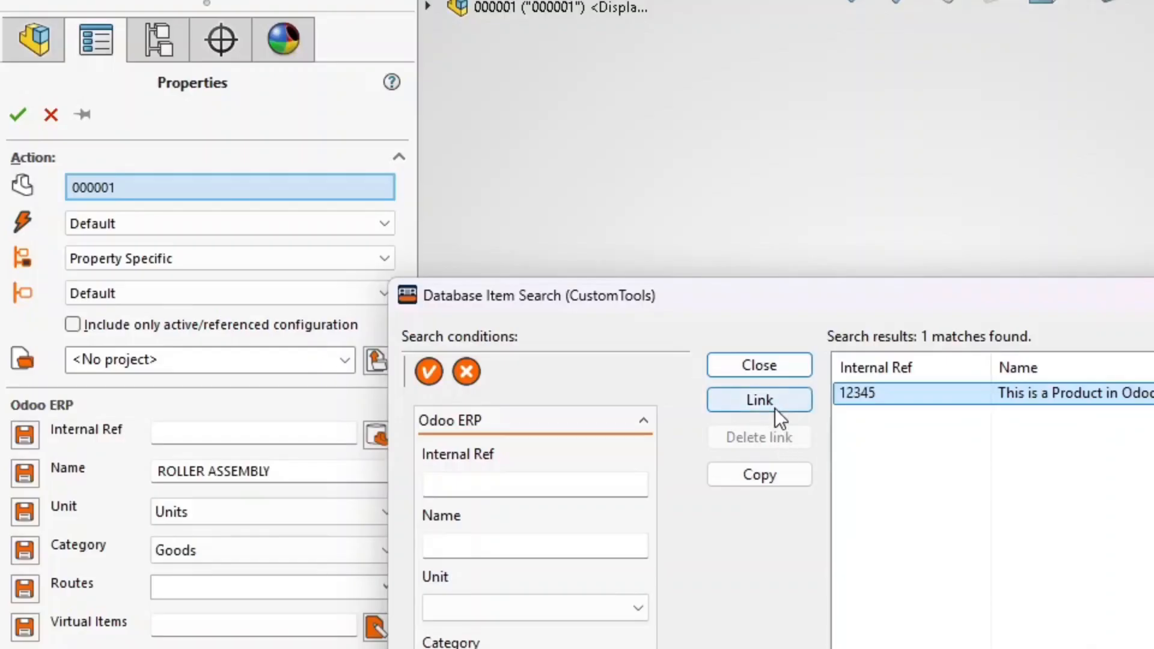
click(774, 409)
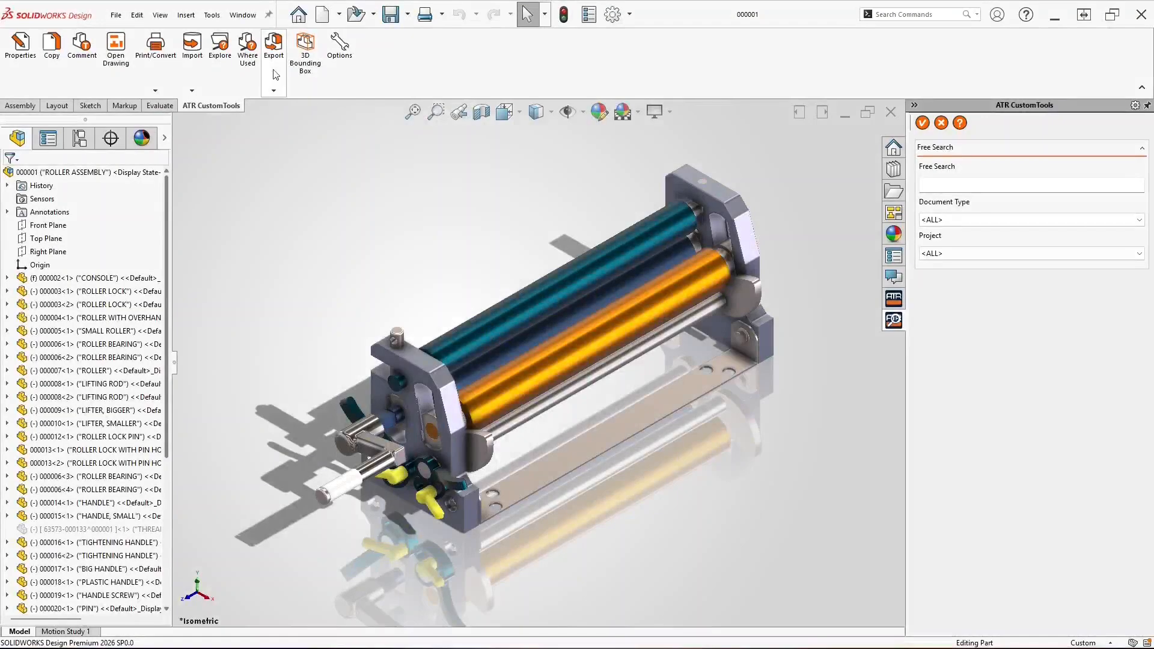
click(274, 60)
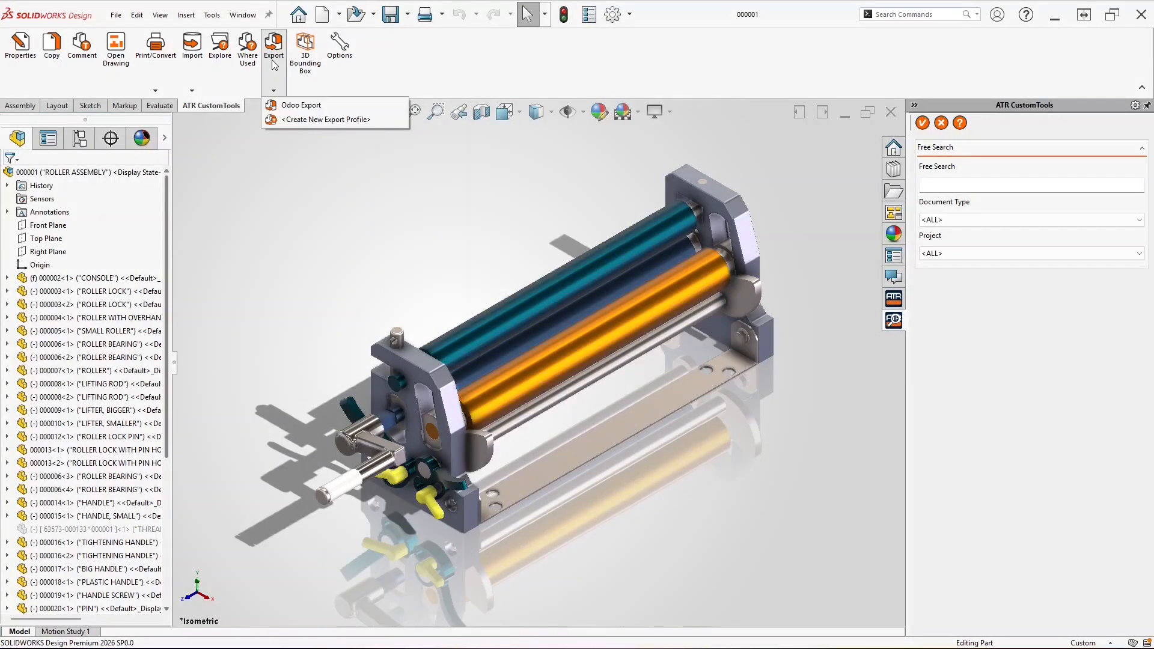
Preview the Odoo Export BOM, close it, and bring up the CustomTools profile options
click(293, 110)
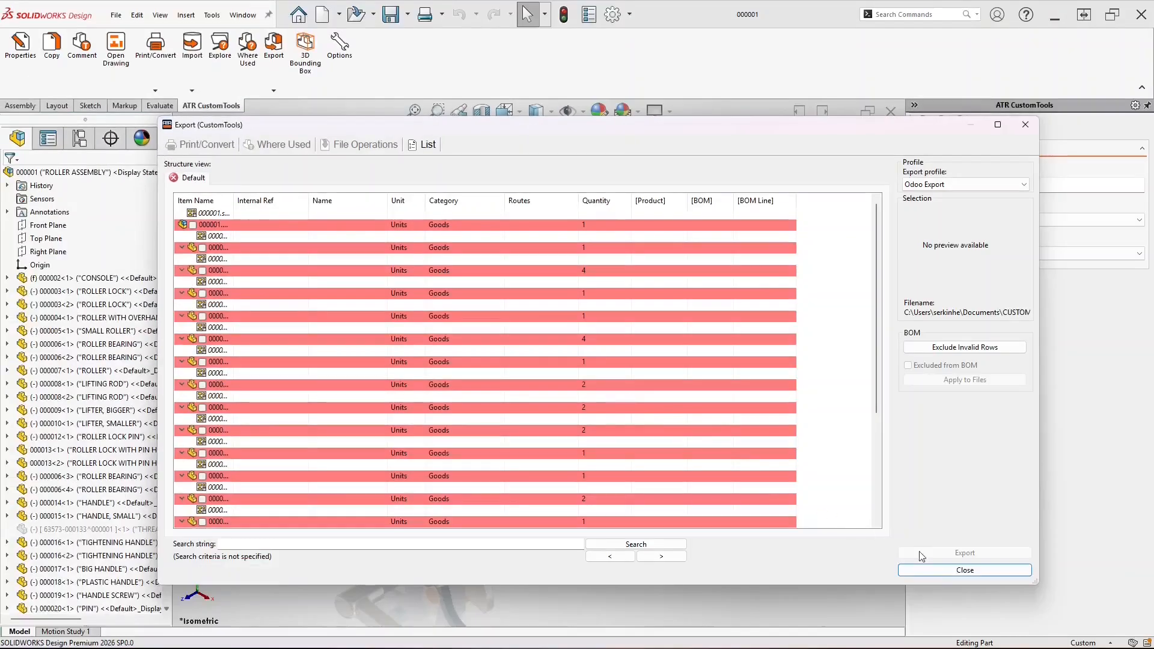
click(946, 573)
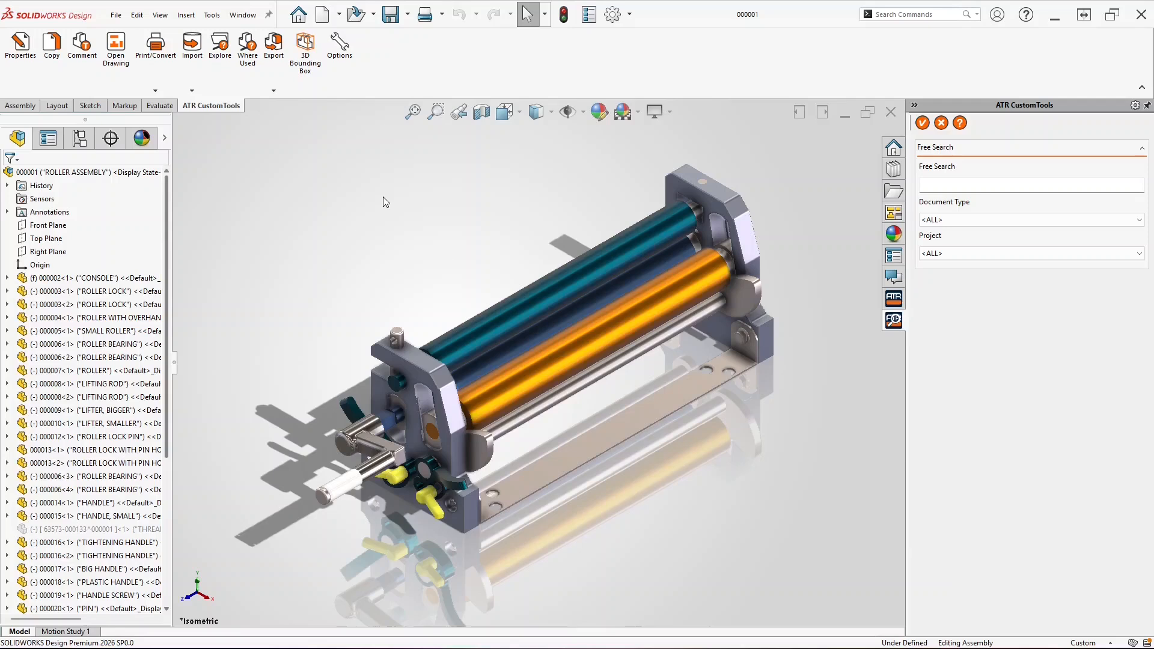
click(340, 68)
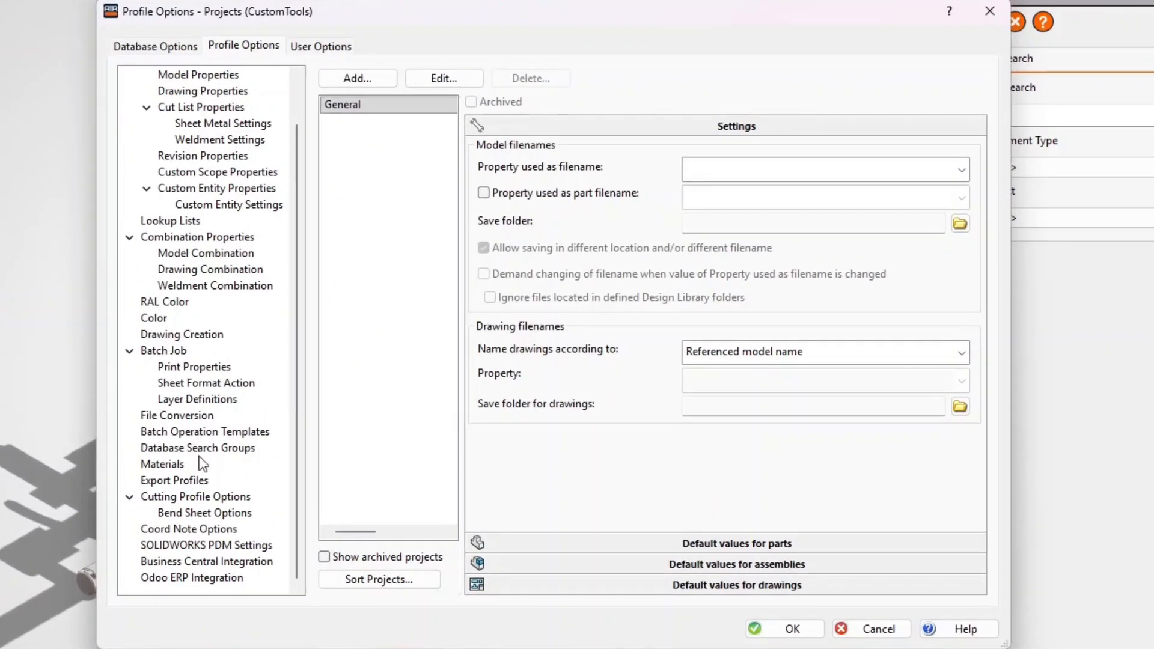
Map the Odoo Export profile's Internal Ref to drw_no and Name to description1, and save
click(203, 481)
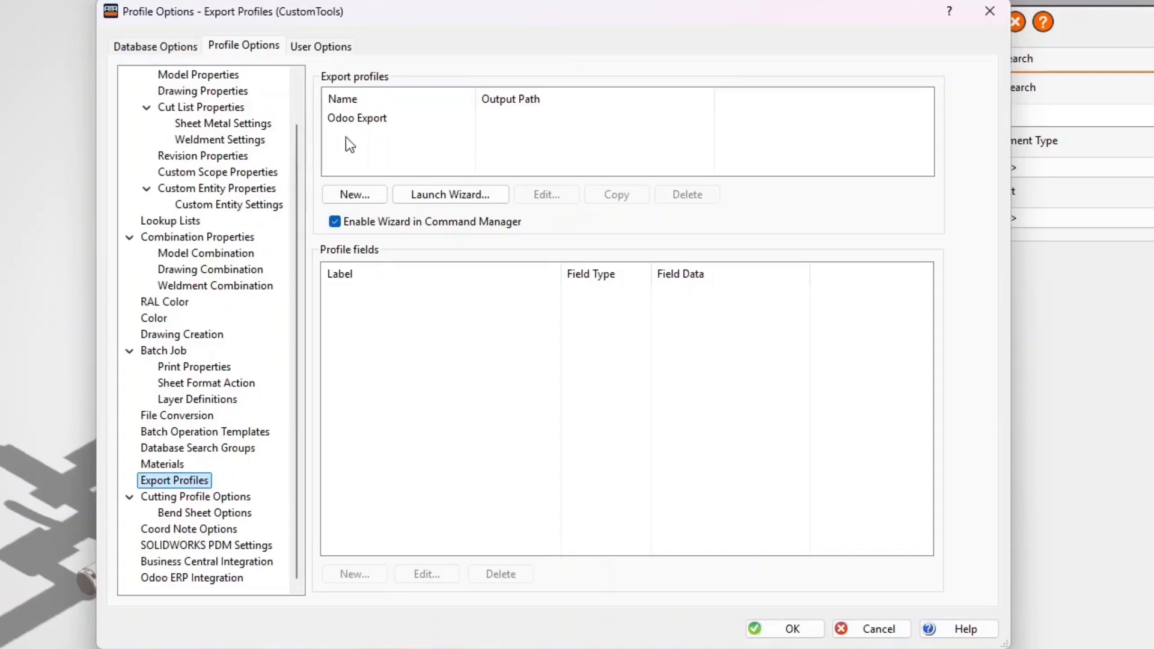
click(370, 120)
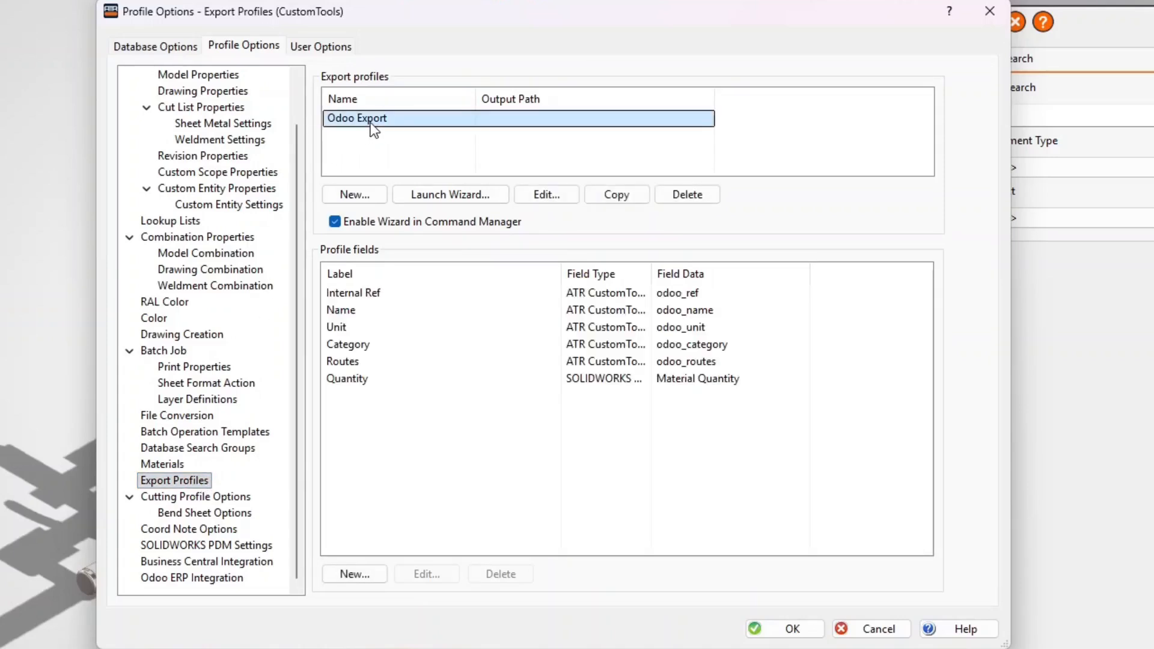
click(365, 297)
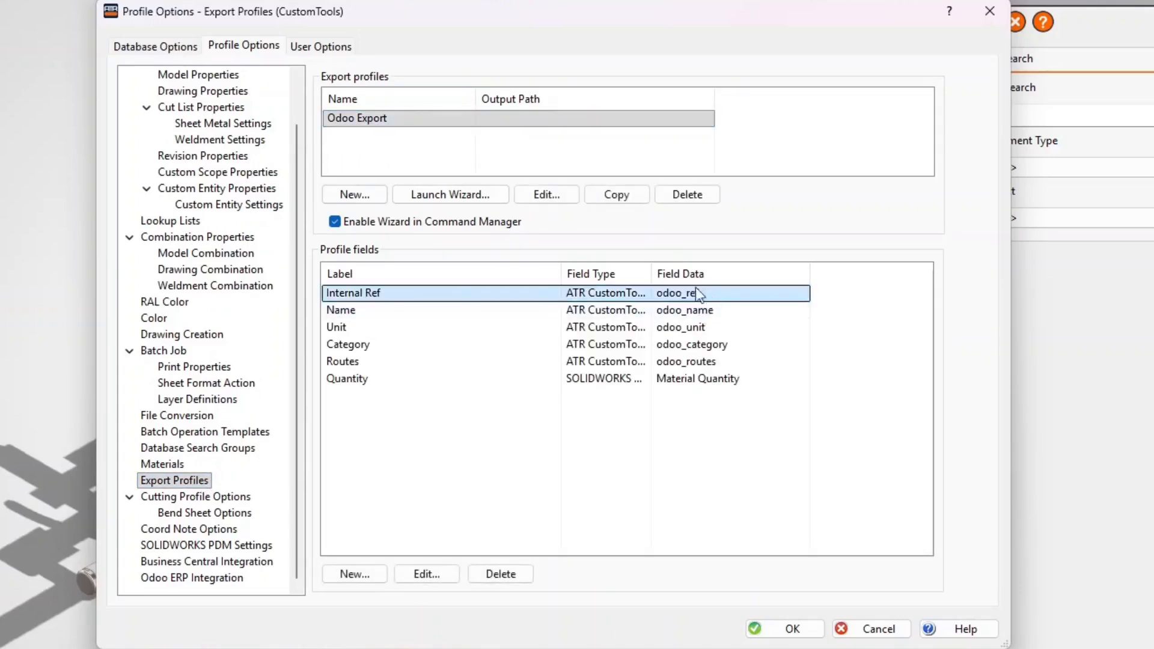
double_click(482, 293)
click(635, 226)
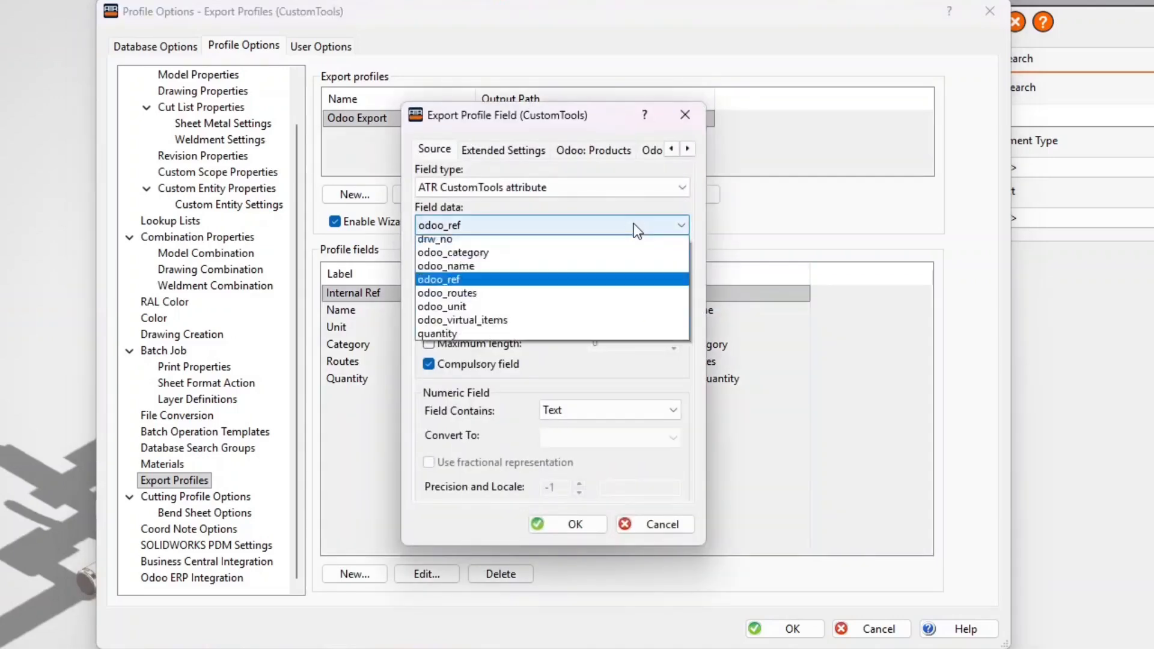
click(595, 260)
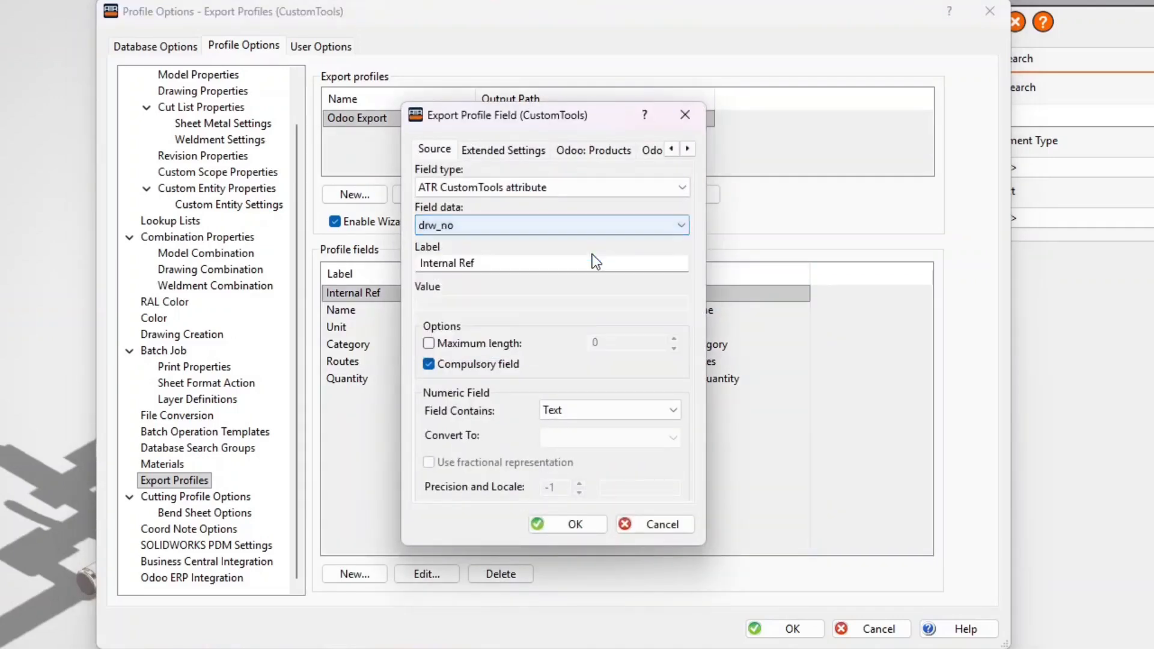
click(570, 526)
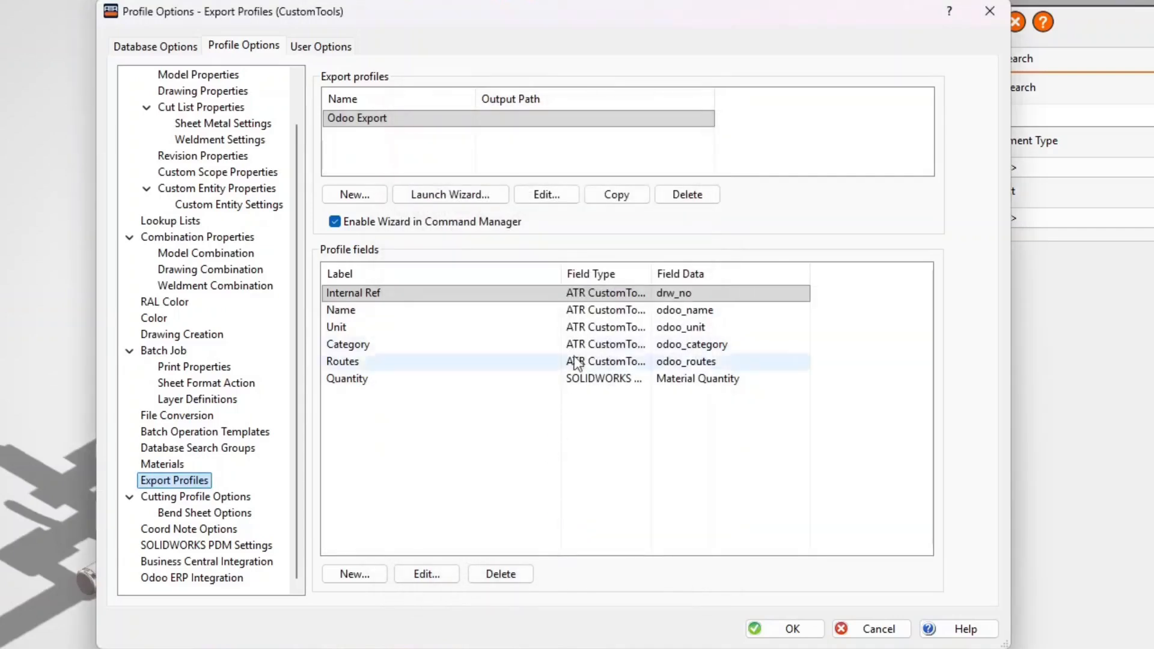
double_click(589, 312)
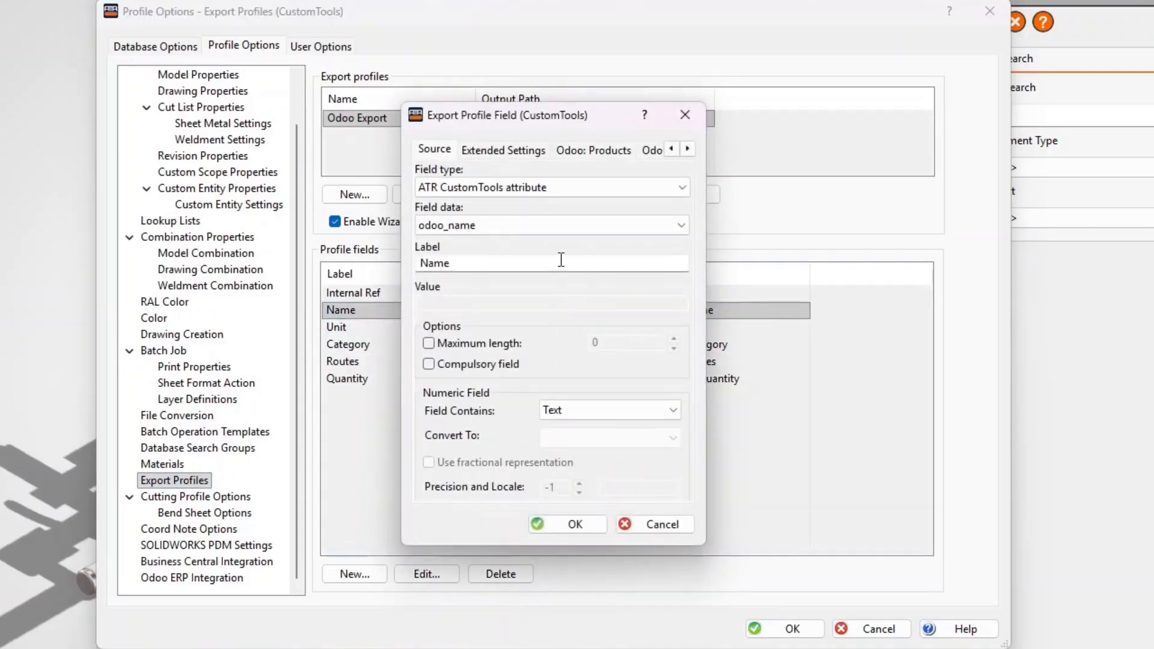
click(558, 229)
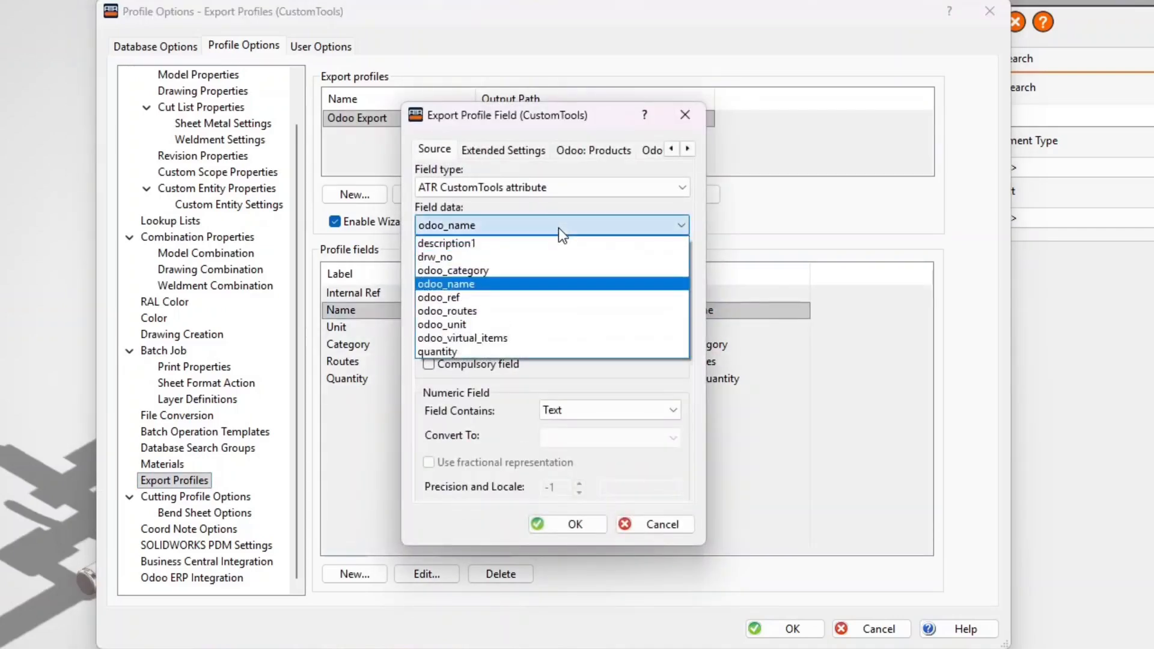
click(499, 244)
click(575, 520)
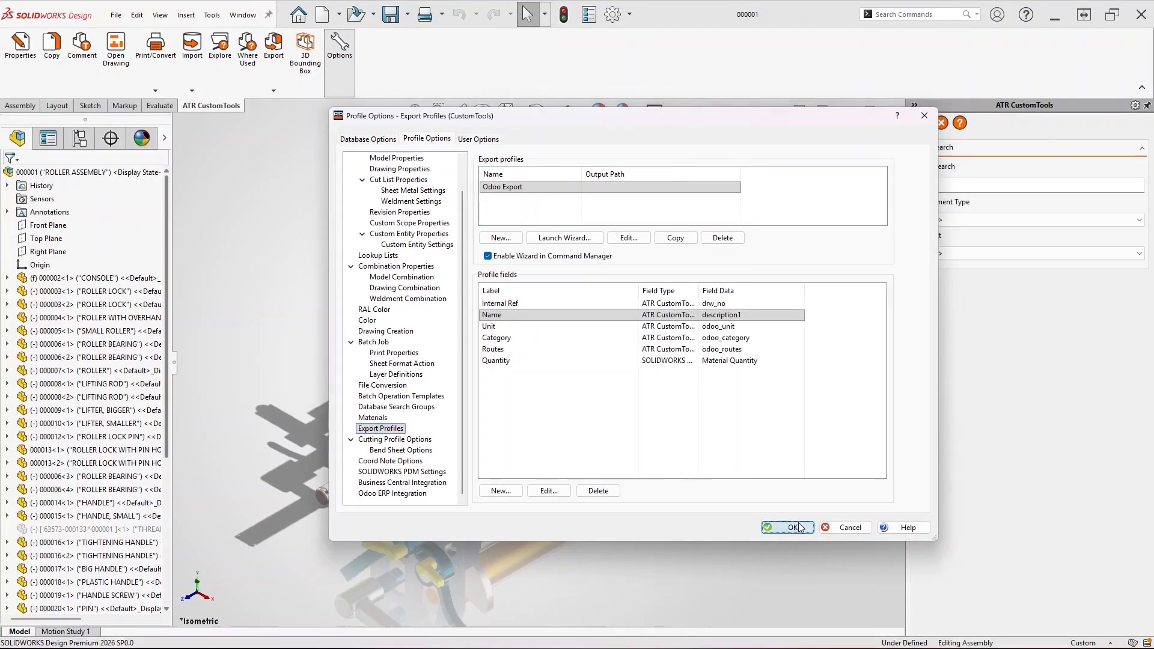
click(794, 527)
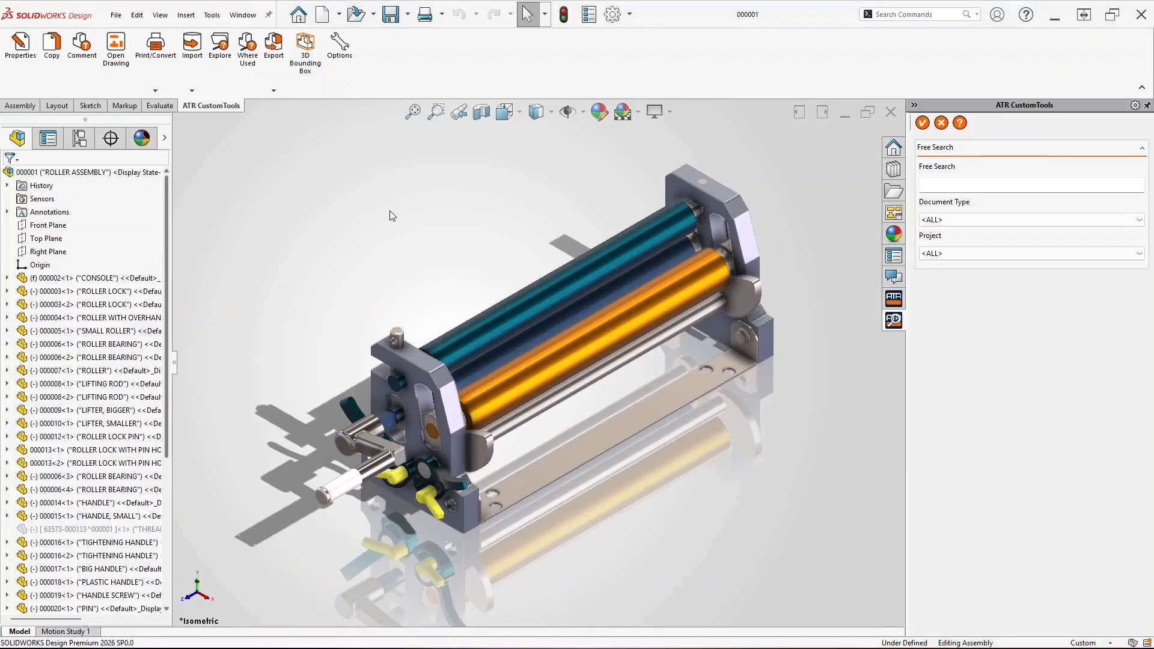
Move the Odoo products window left, then return to SOLIDWORKS' export profile list
key(alt+Tab)
drag(664, 99, 608, 82)
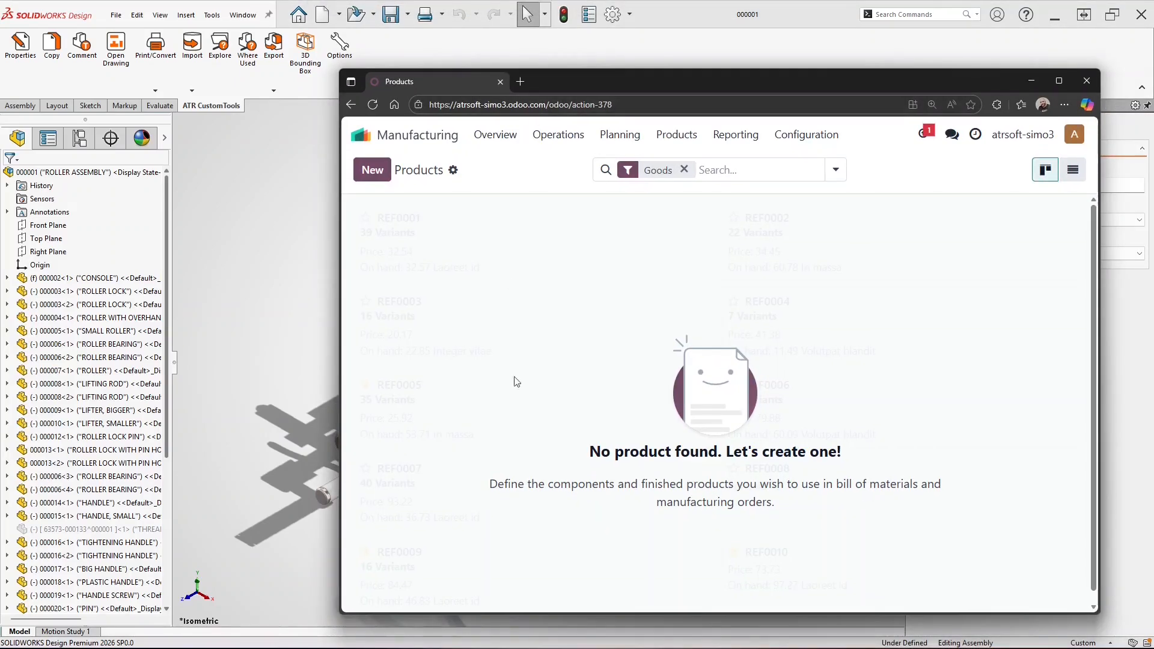
click(247, 201)
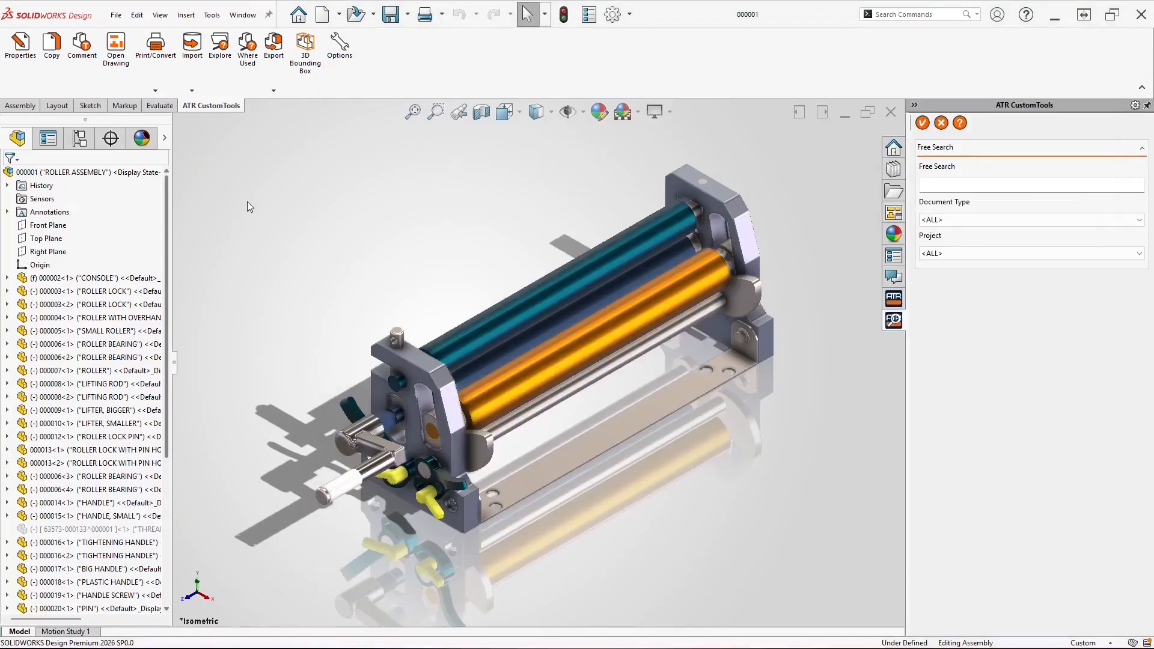
click(274, 60)
Run Odoo Export, step through each row's preview, and export products and BOM lines to Odoo
click(292, 107)
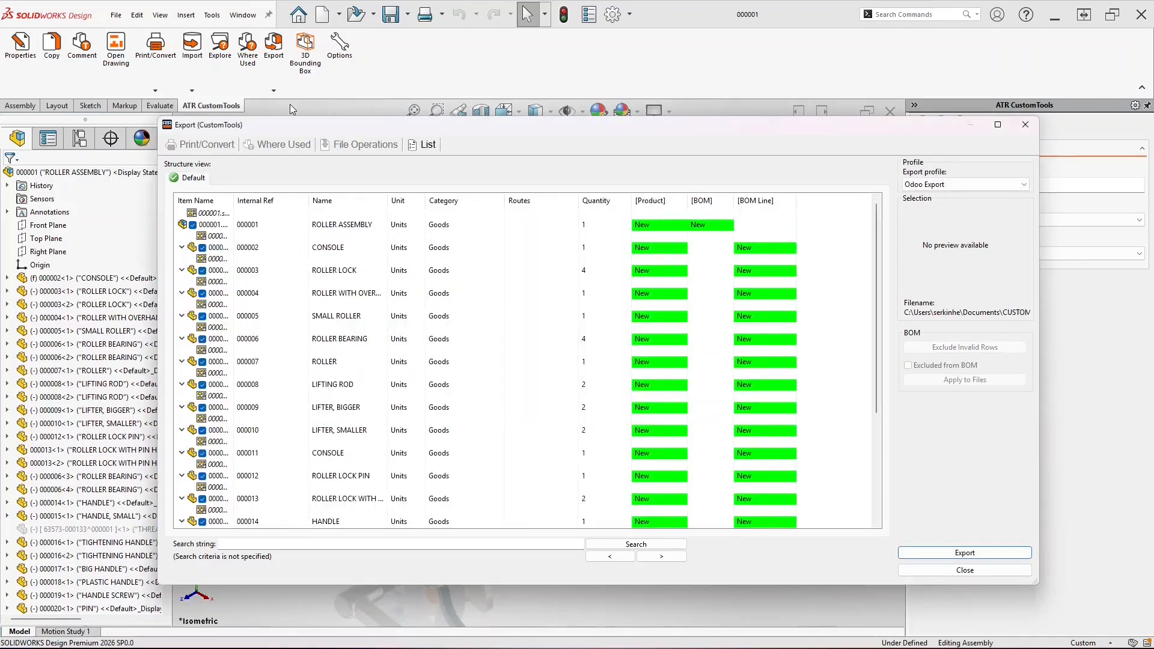
drag(233, 201, 283, 203)
click(274, 223)
click(273, 234)
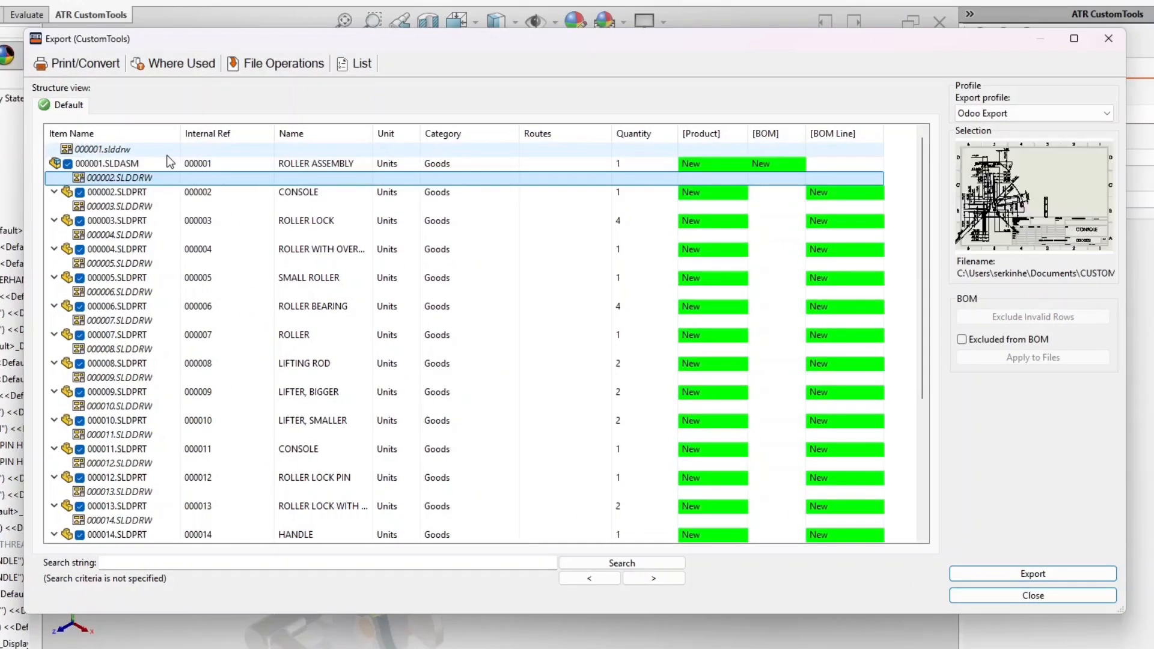
key(Down)
key(Down)
key(Down)
key(Down)
key(Down)
key(Down)
key(Down)
key(Down)
key(Down)
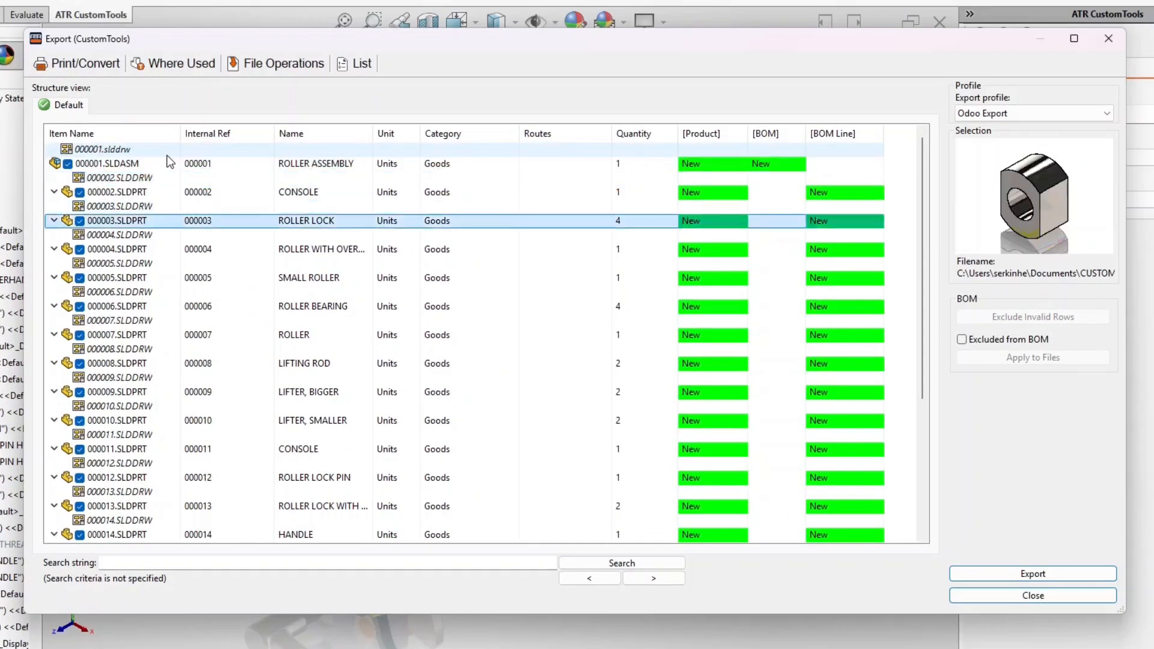
key(Down)
key(Down)
key(Down)
key(Down)
key(Down)
key(Down)
key(Down)
key(Down)
key(Down)
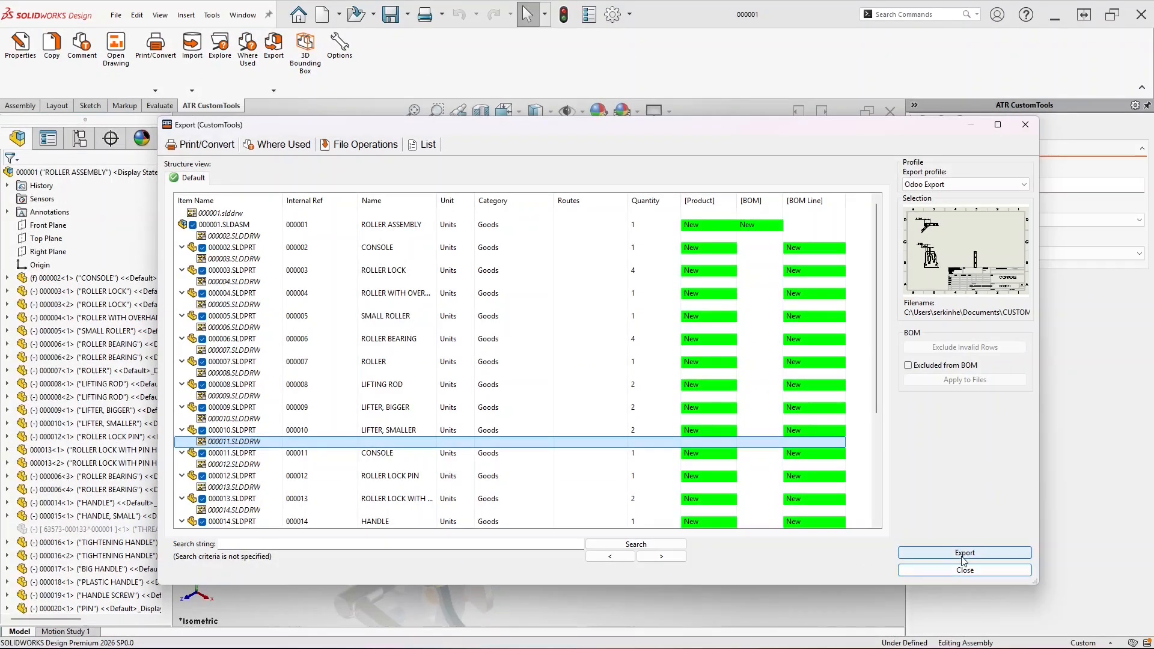
click(1022, 573)
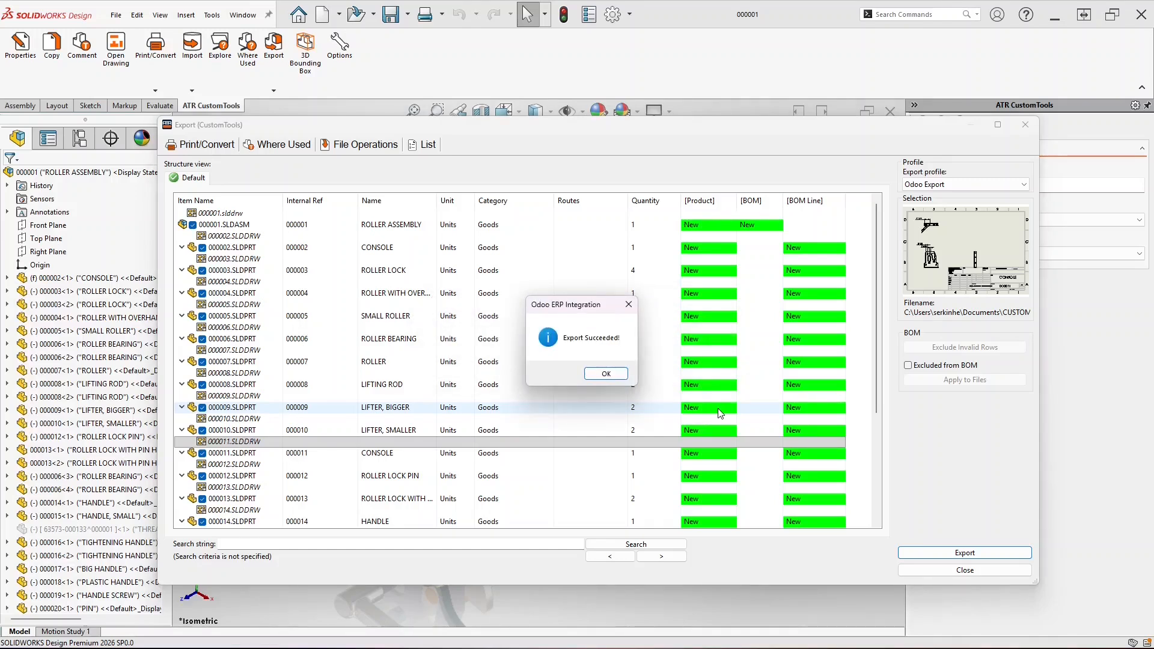
click(606, 374)
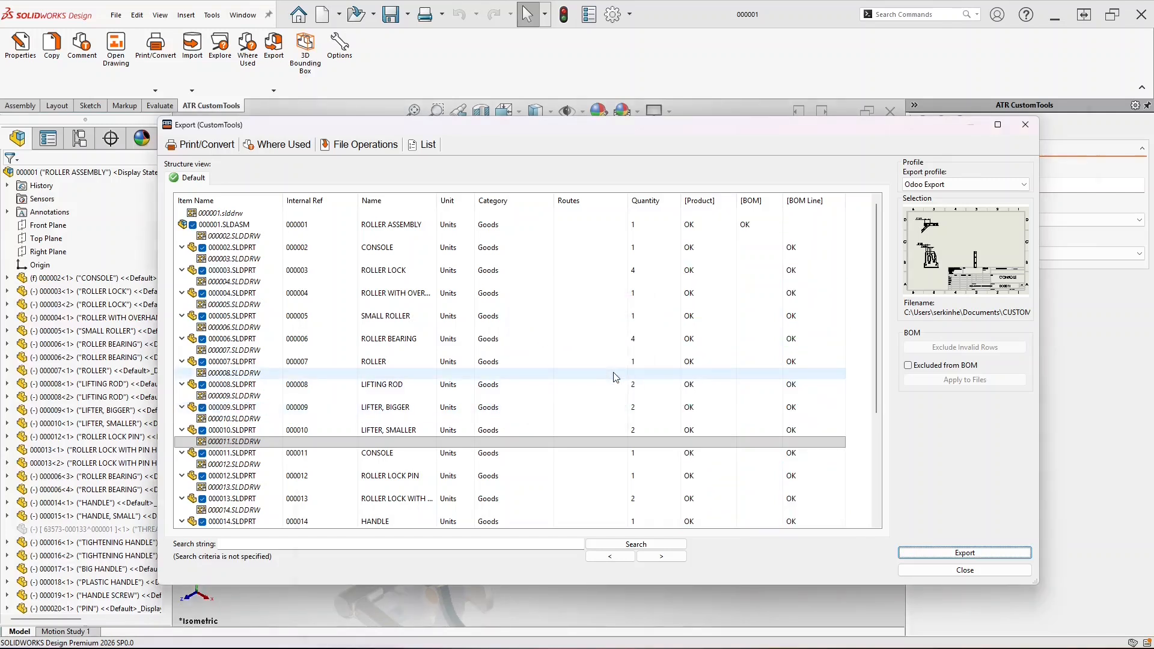
In Odoo, open the HANDLE product and preview its attached drawing PDF
key(alt+Tab)
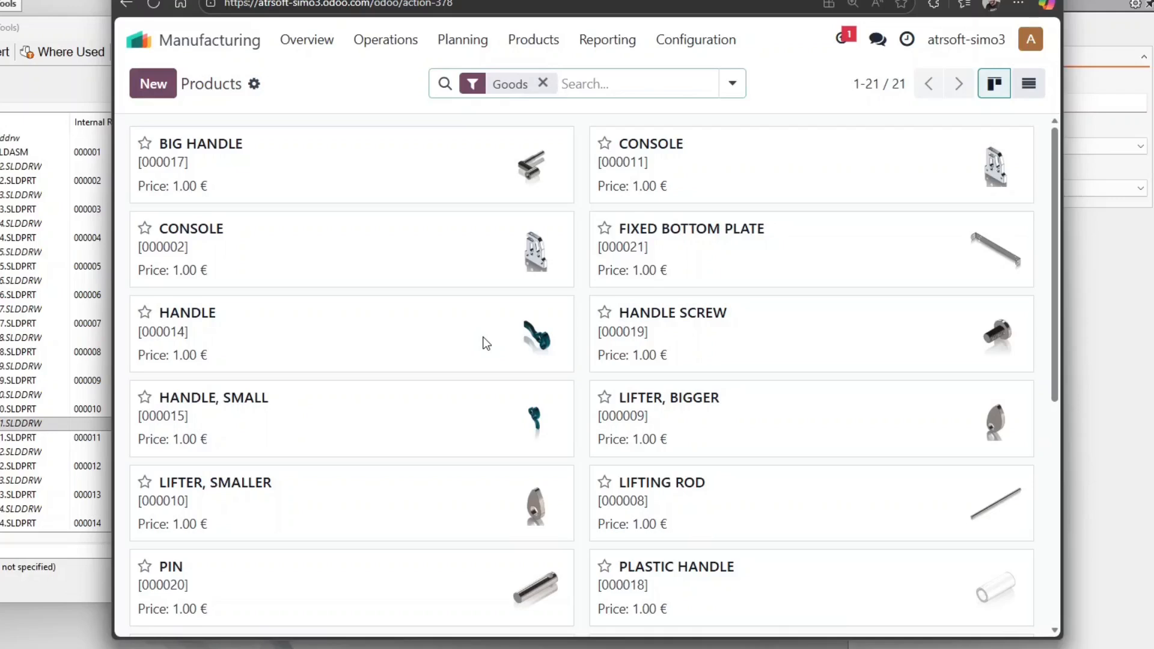
scroll(487, 344, down, 7)
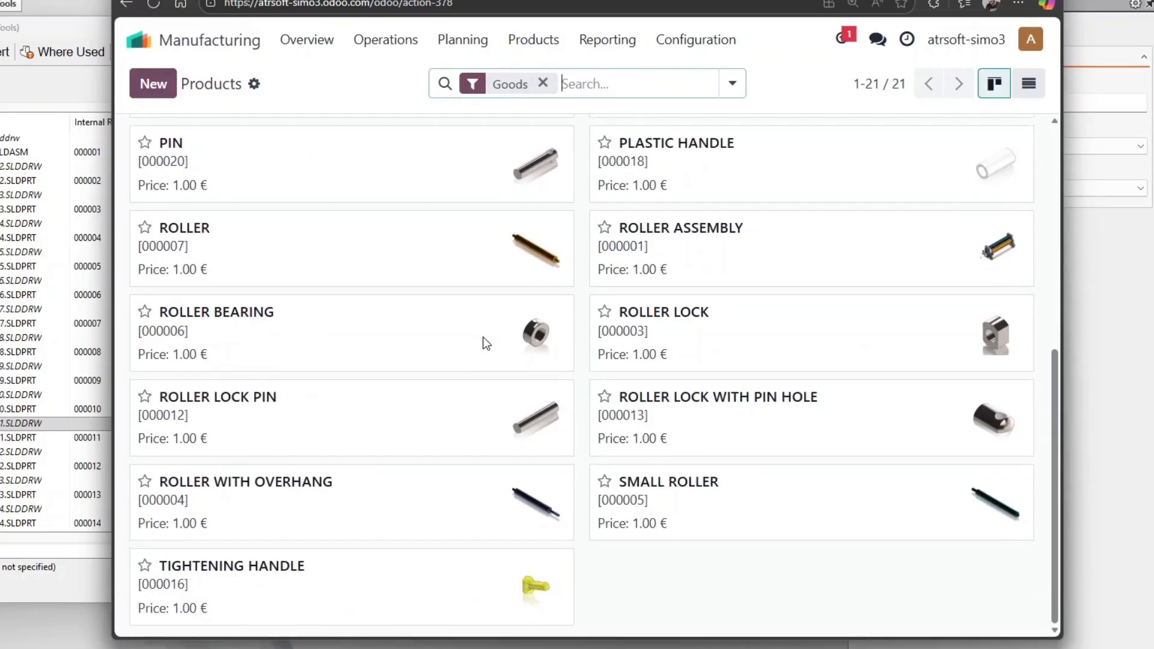
scroll(487, 344, up, 7)
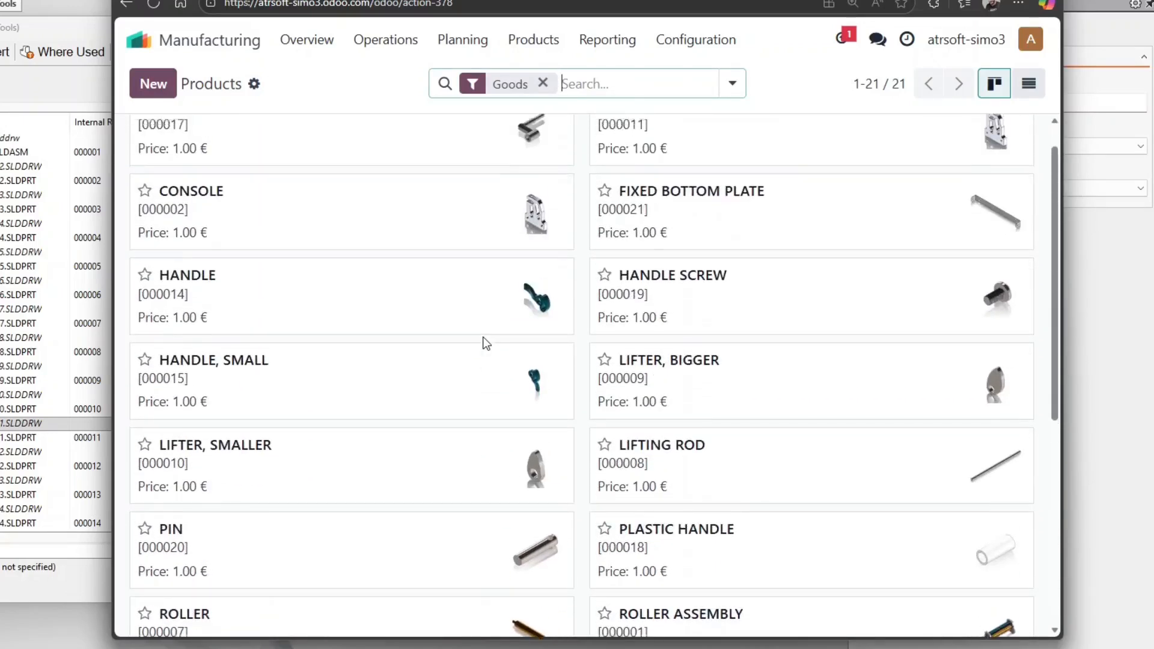
click(531, 328)
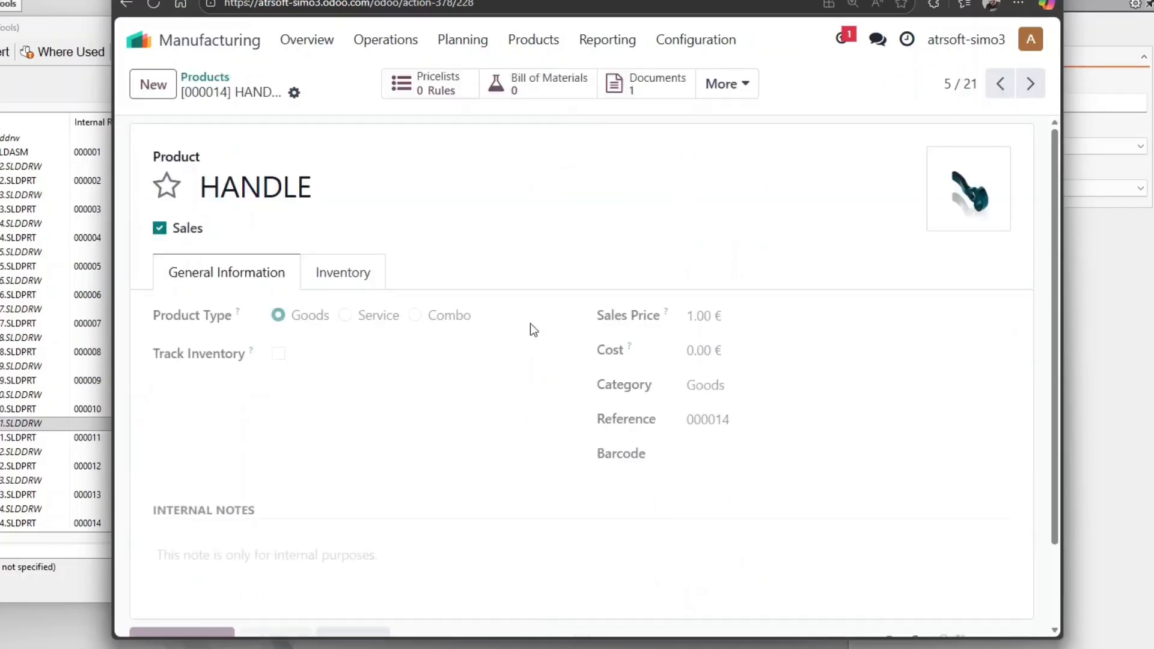
click(661, 96)
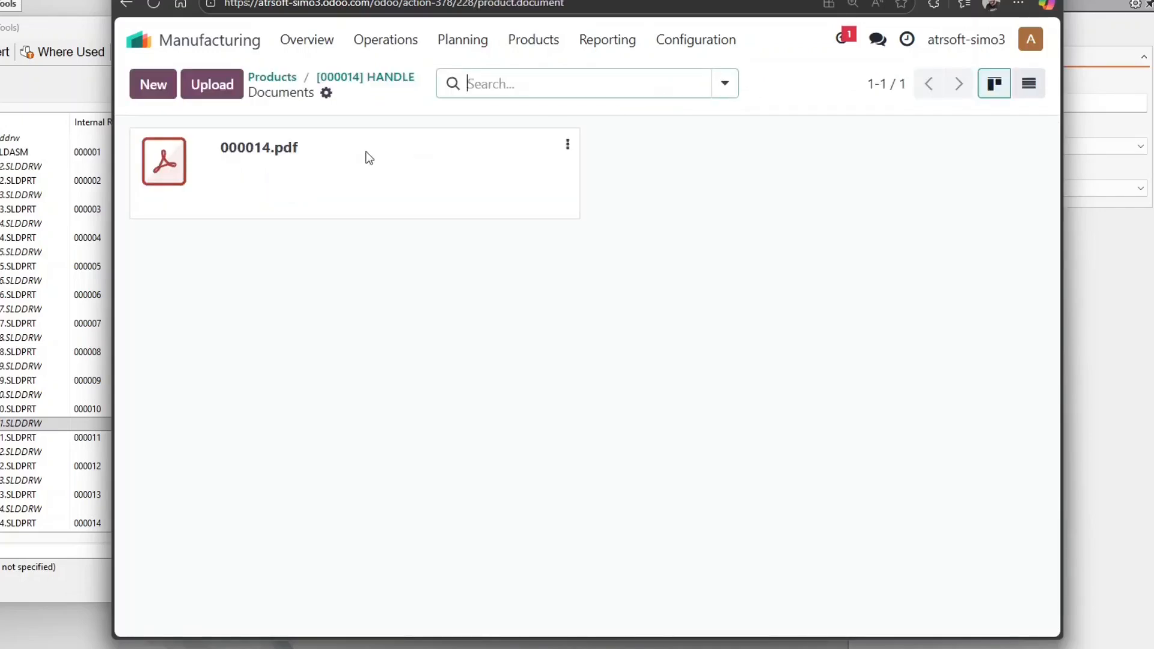
click(172, 158)
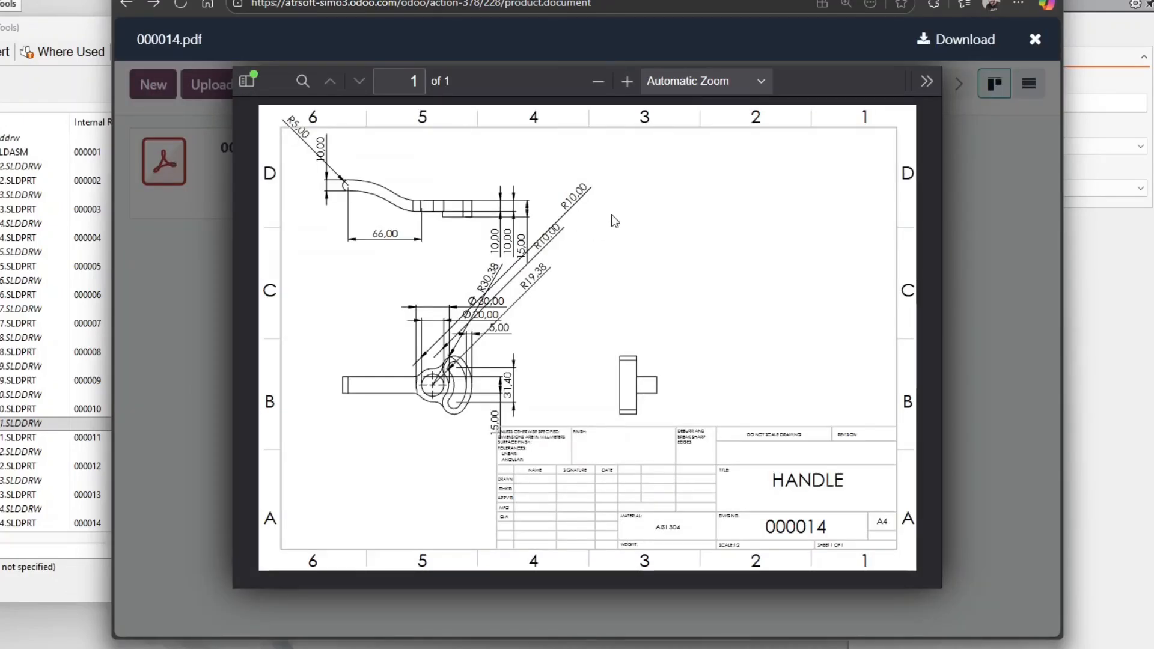
click(962, 264)
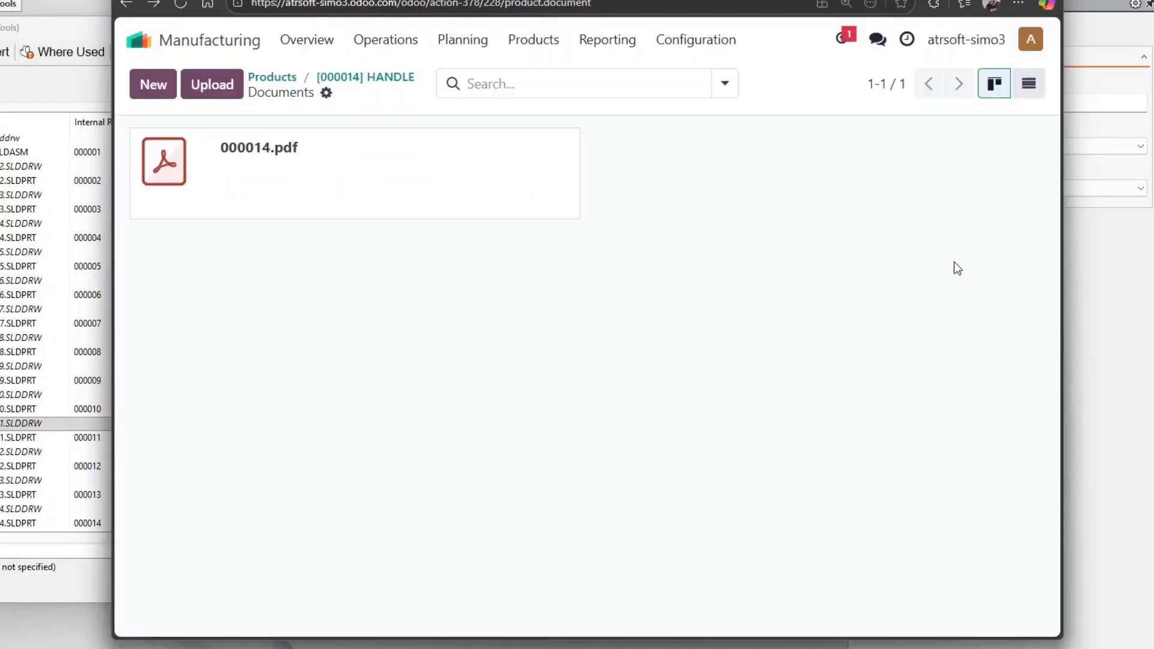
click(363, 83)
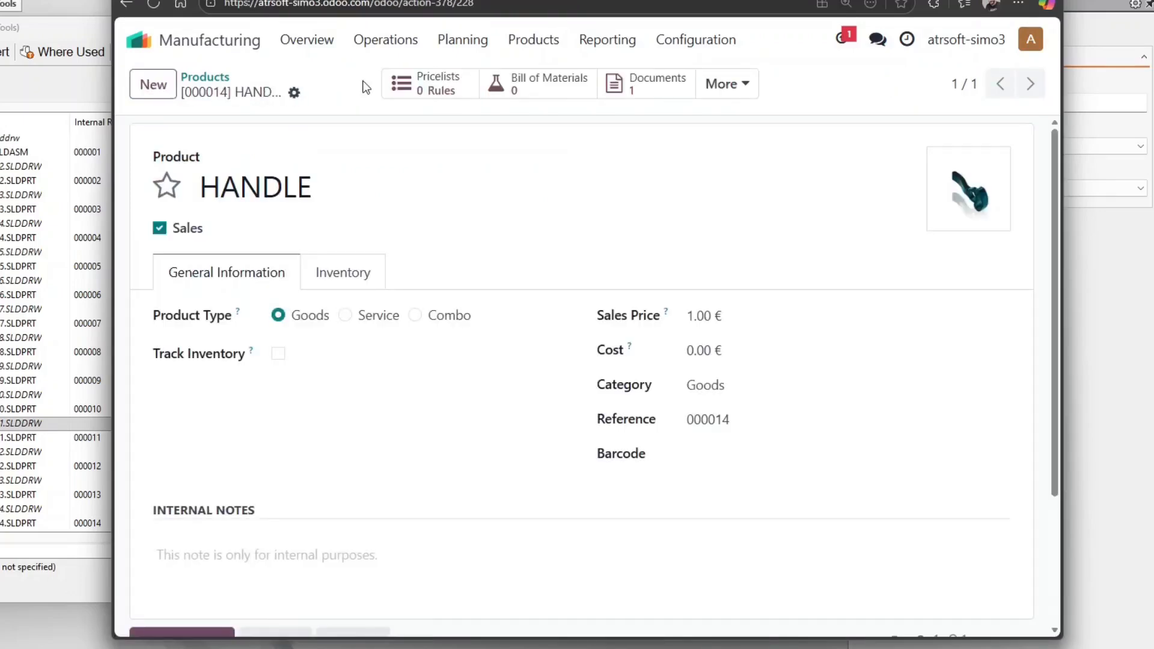
Open the ROLLER ASSEMBLY BoM via Used In and preview the LIFTER, BIGGER drawing 000009.pdf
click(748, 96)
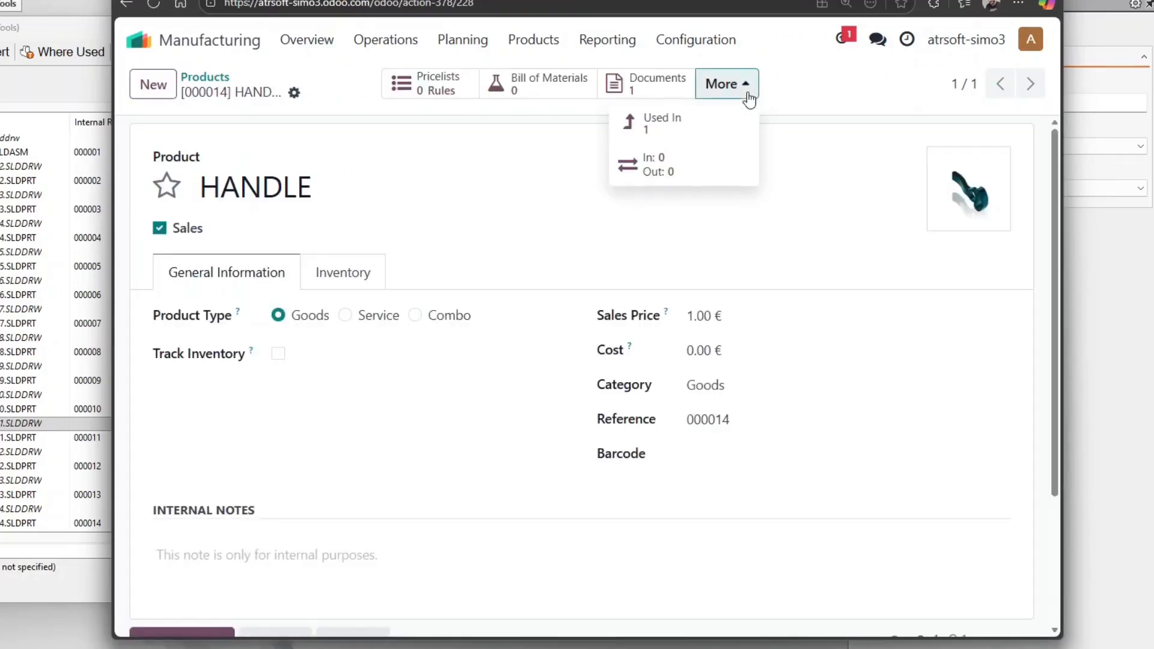
click(666, 122)
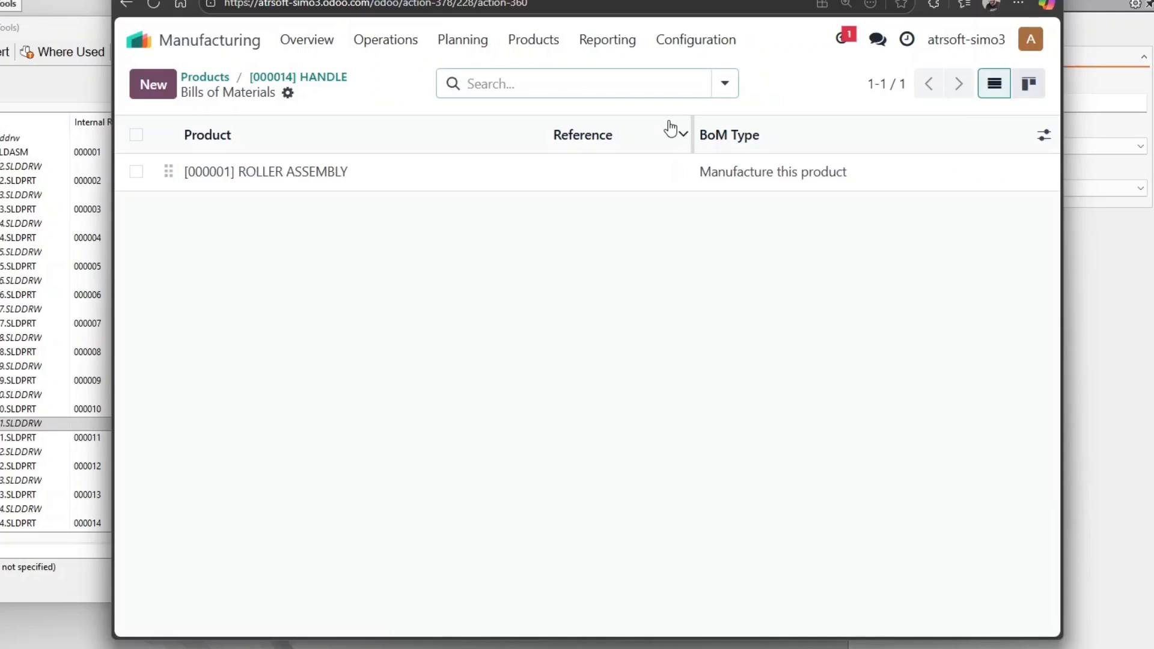
click(381, 171)
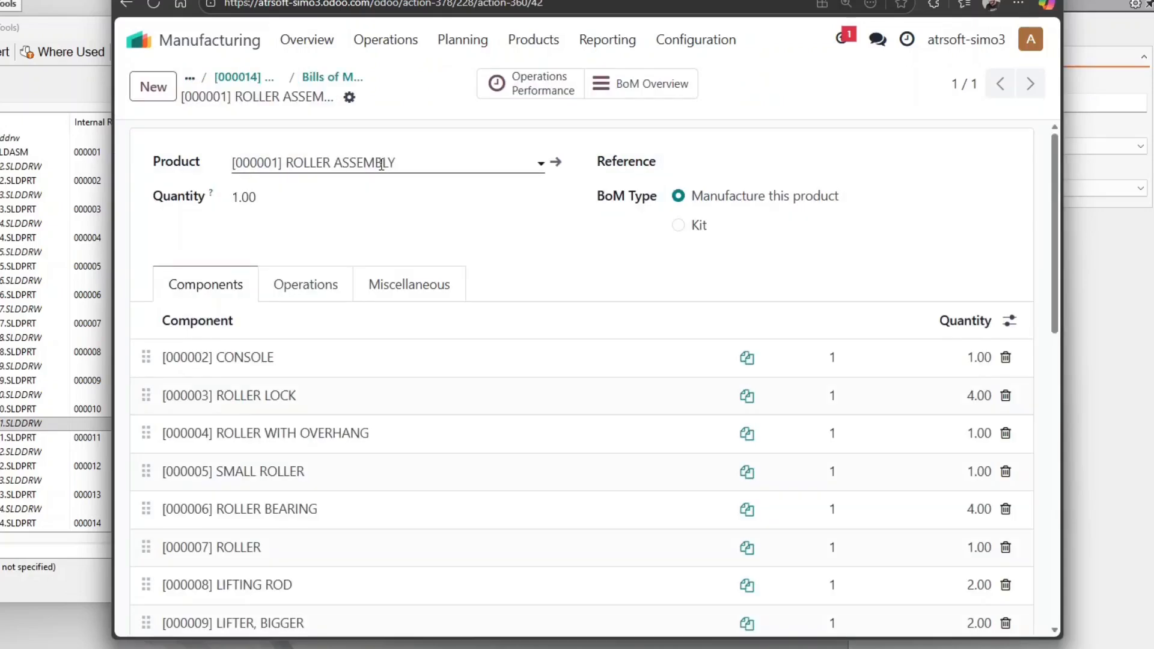
scroll(563, 258, down, 6)
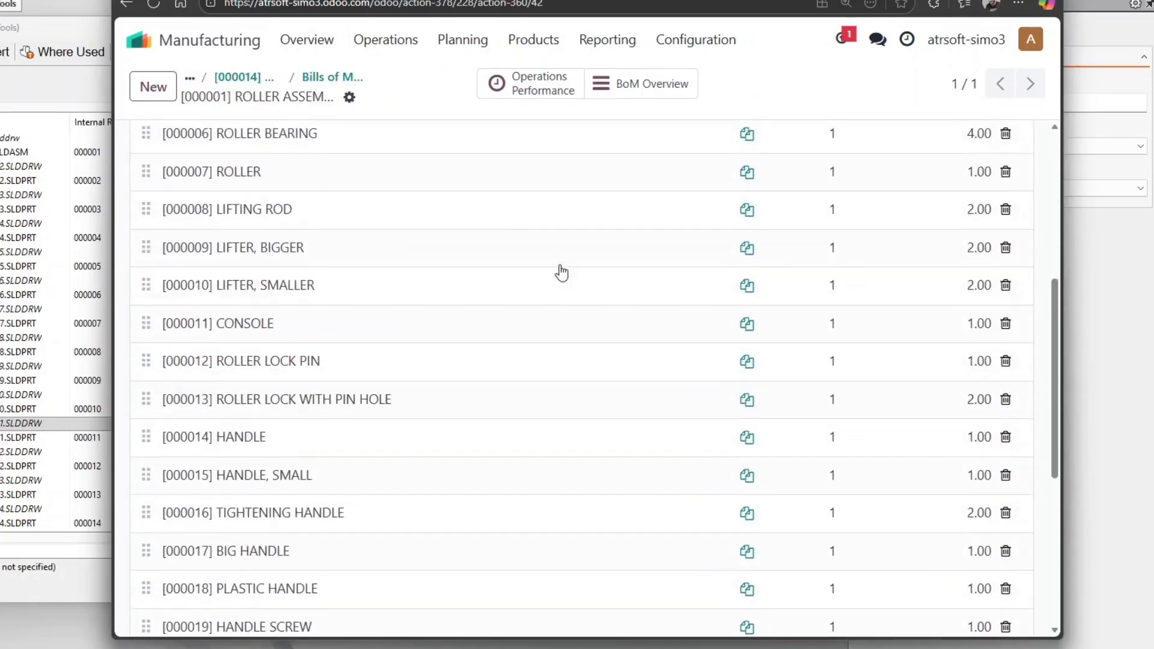
click(747, 249)
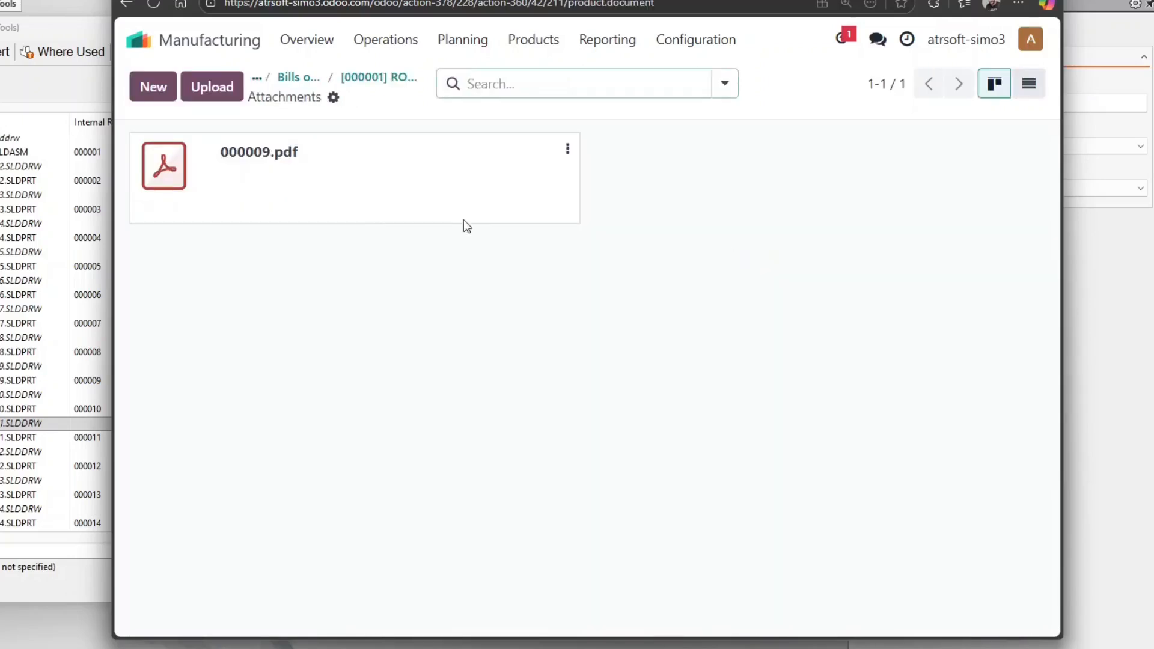
click(170, 172)
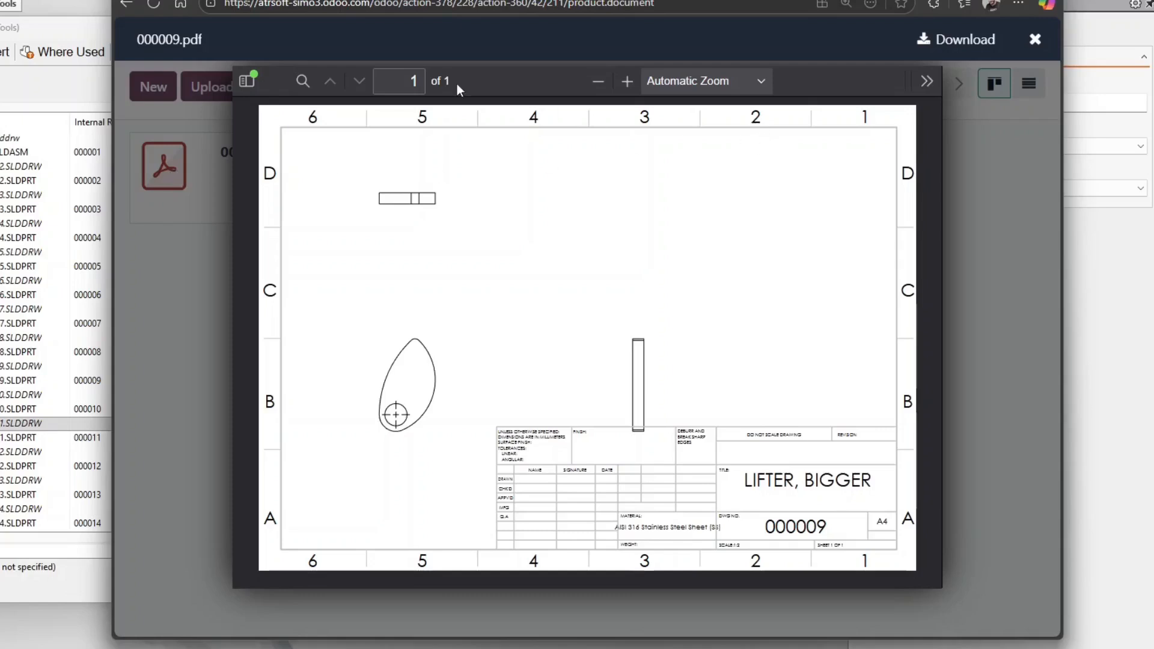
click(214, 179)
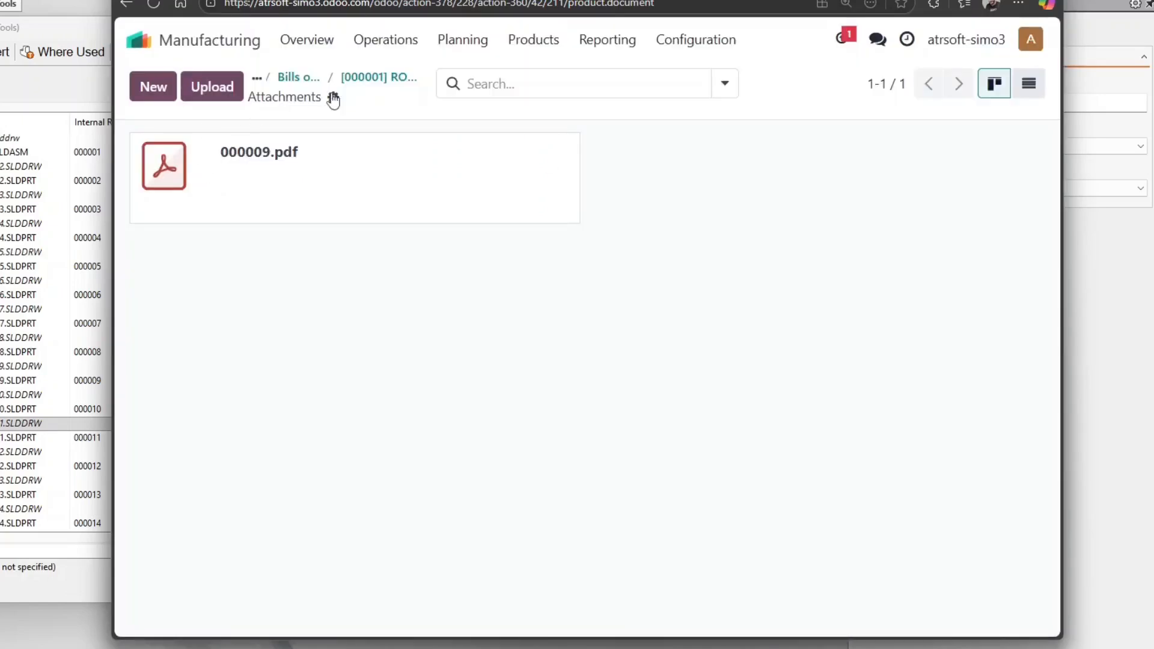
click(382, 78)
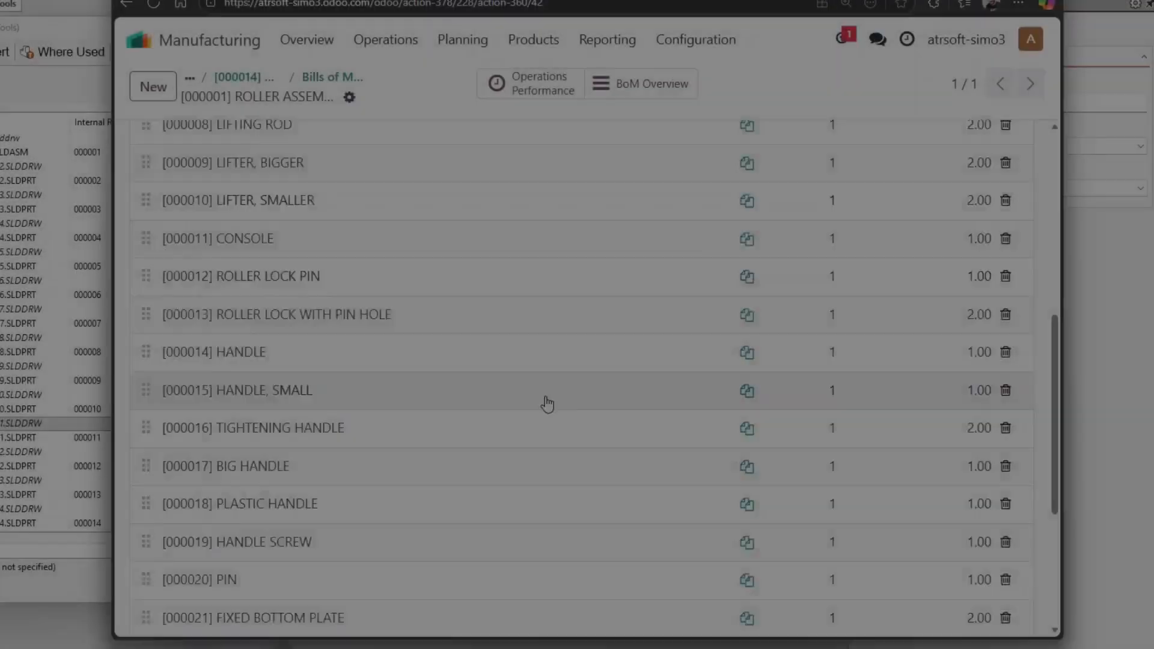
Rename the [000020] PIN product in Odoo to 'Super Nice PIN' and save it
scroll(511, 414, down, 1)
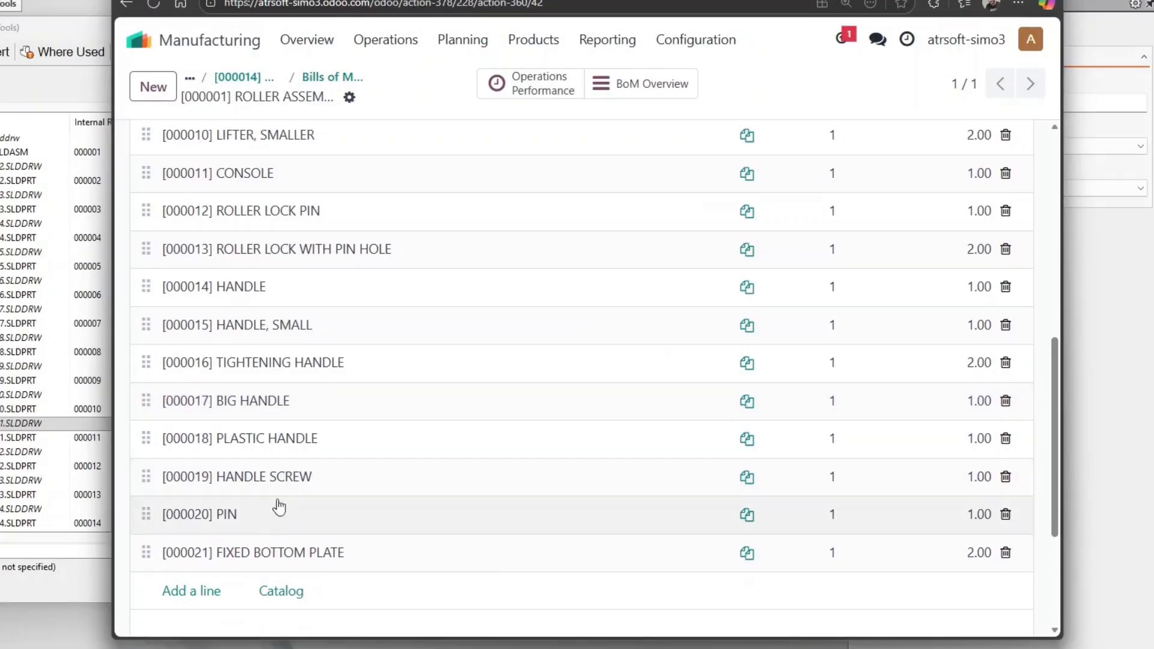
click(262, 517)
click(714, 515)
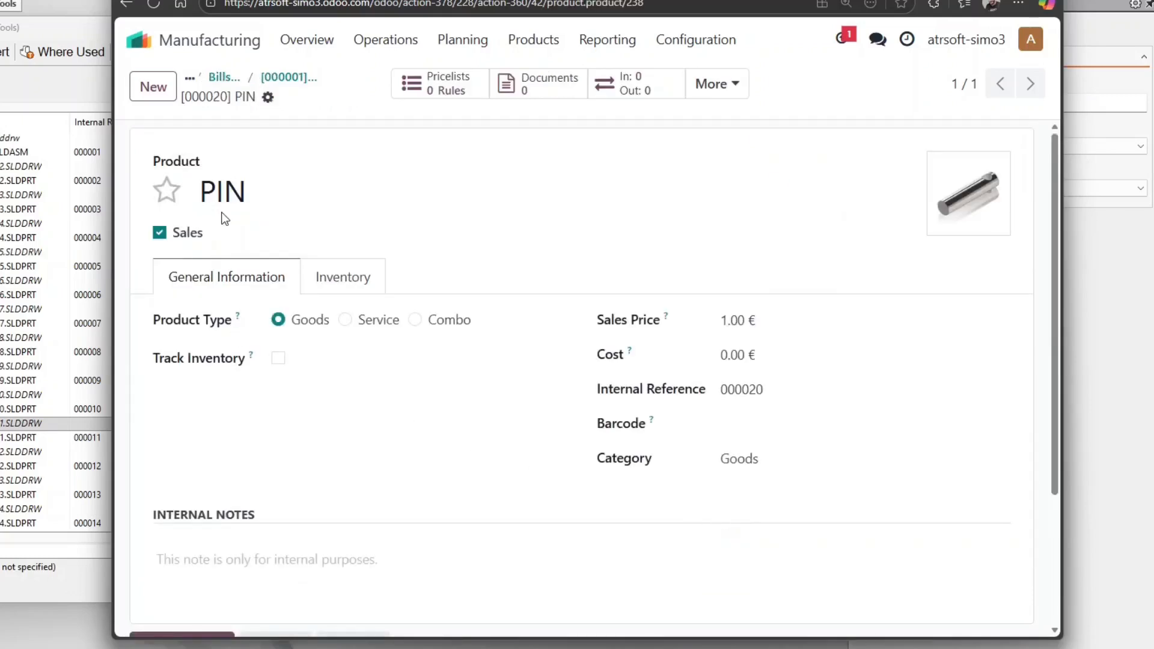
click(204, 192)
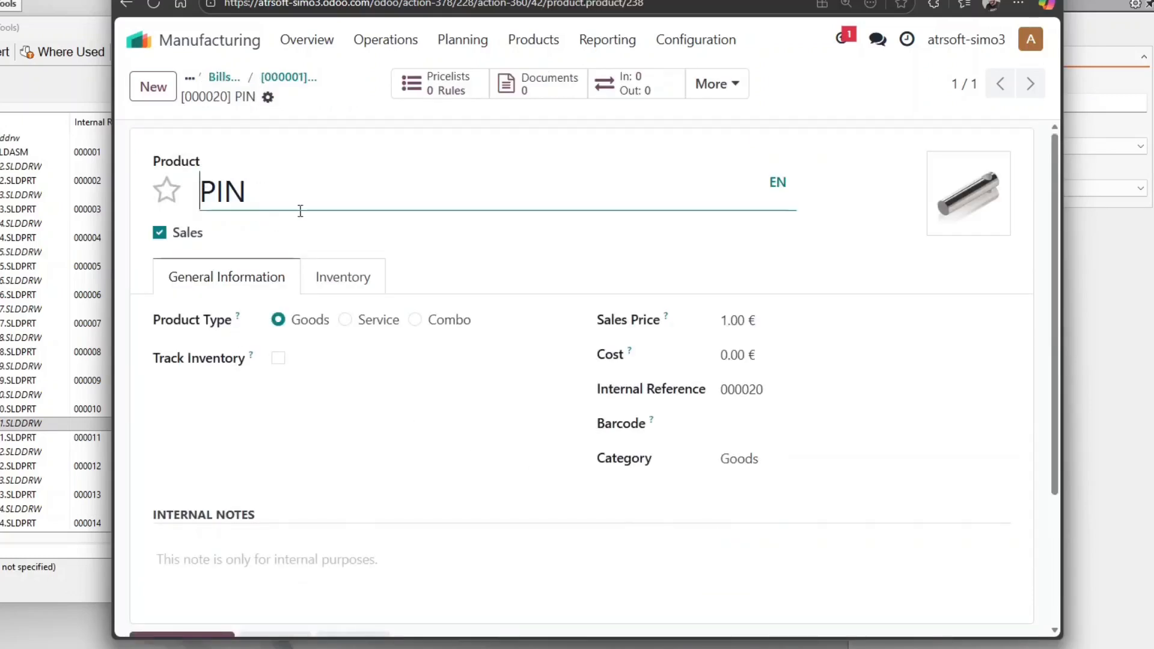
text(Super)
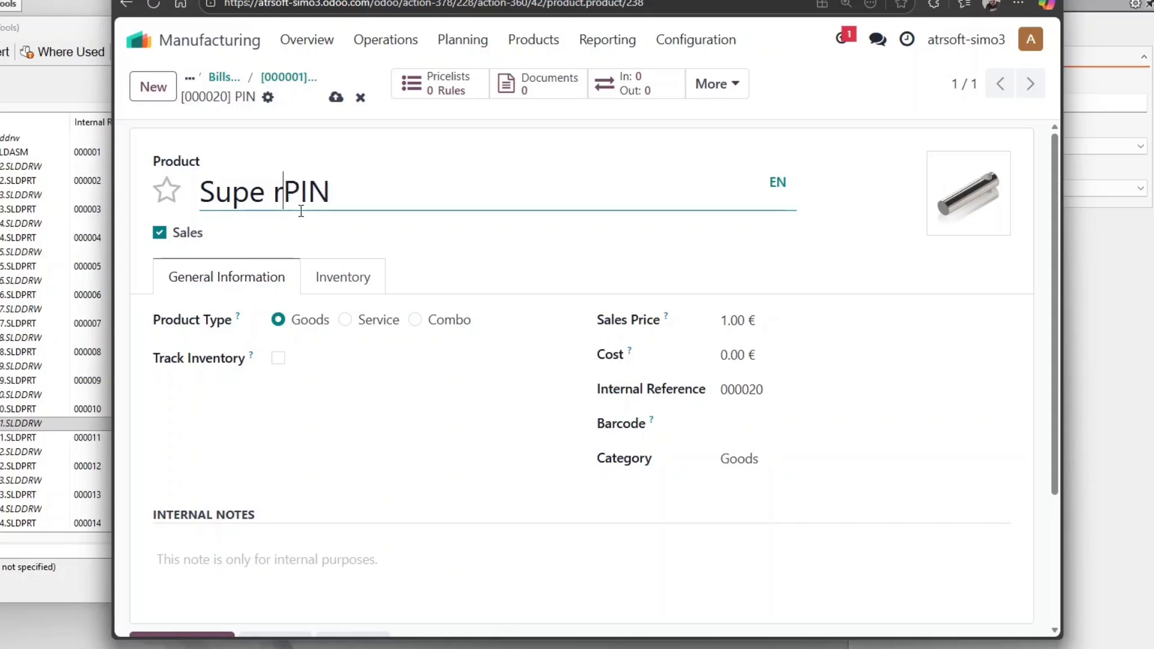
text( Nice)
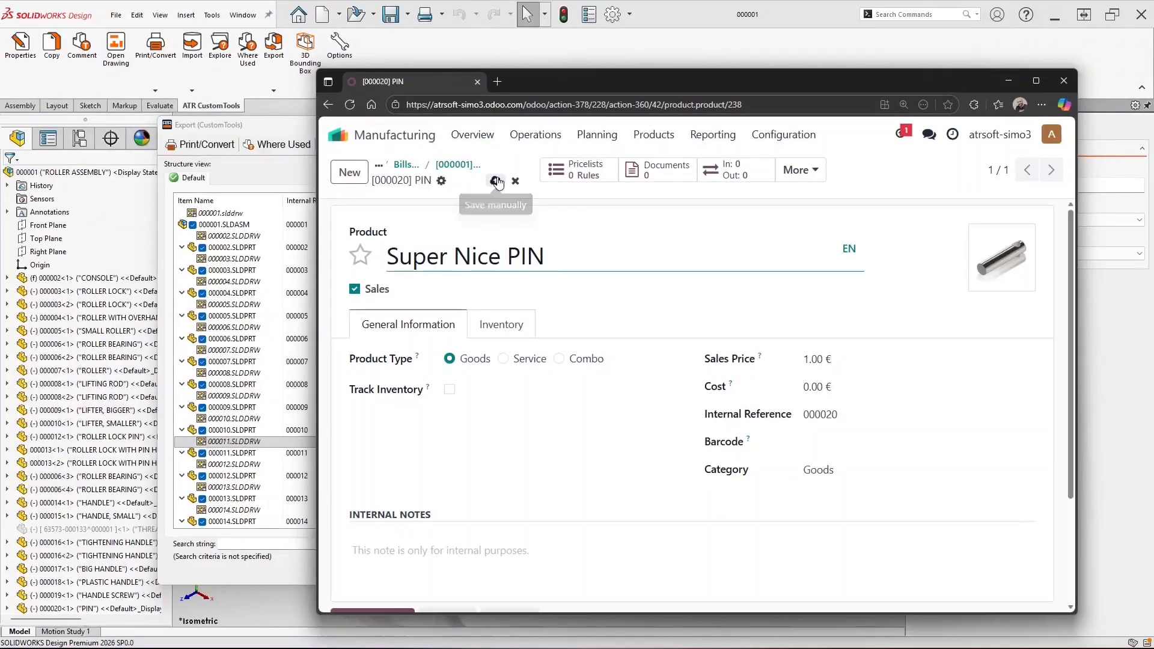
click(336, 97)
Re-export the modified PIN row with the Odoo Export profile, then retype its Odoo name as 'Super Nice PIN !!!!!'
click(306, 130)
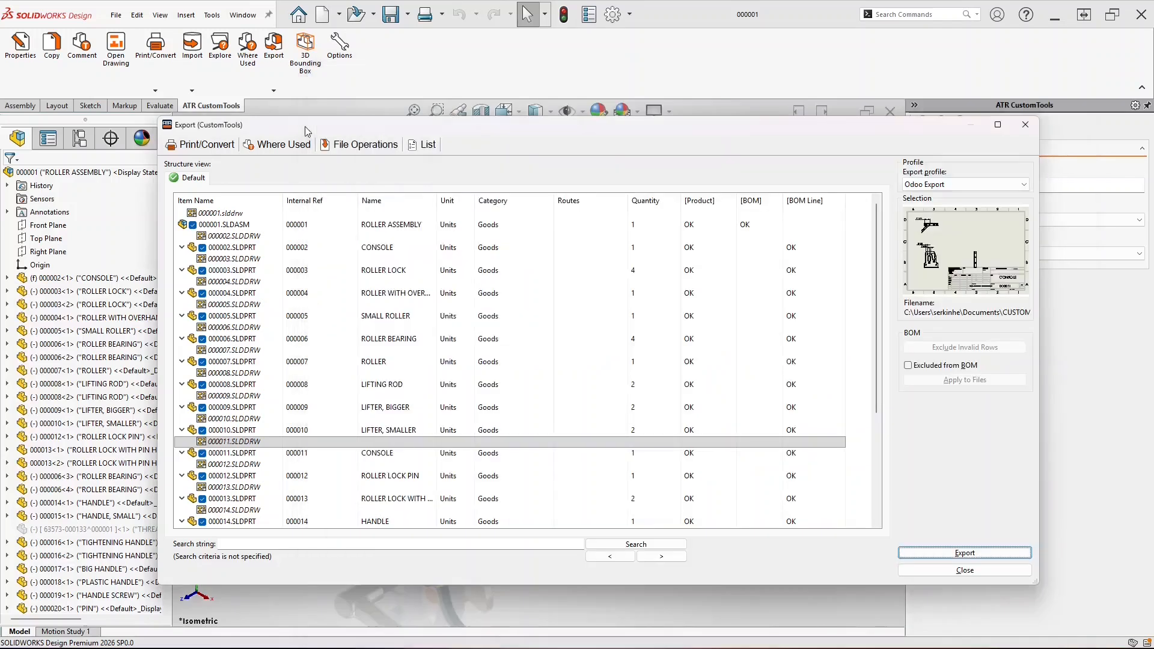
click(935, 185)
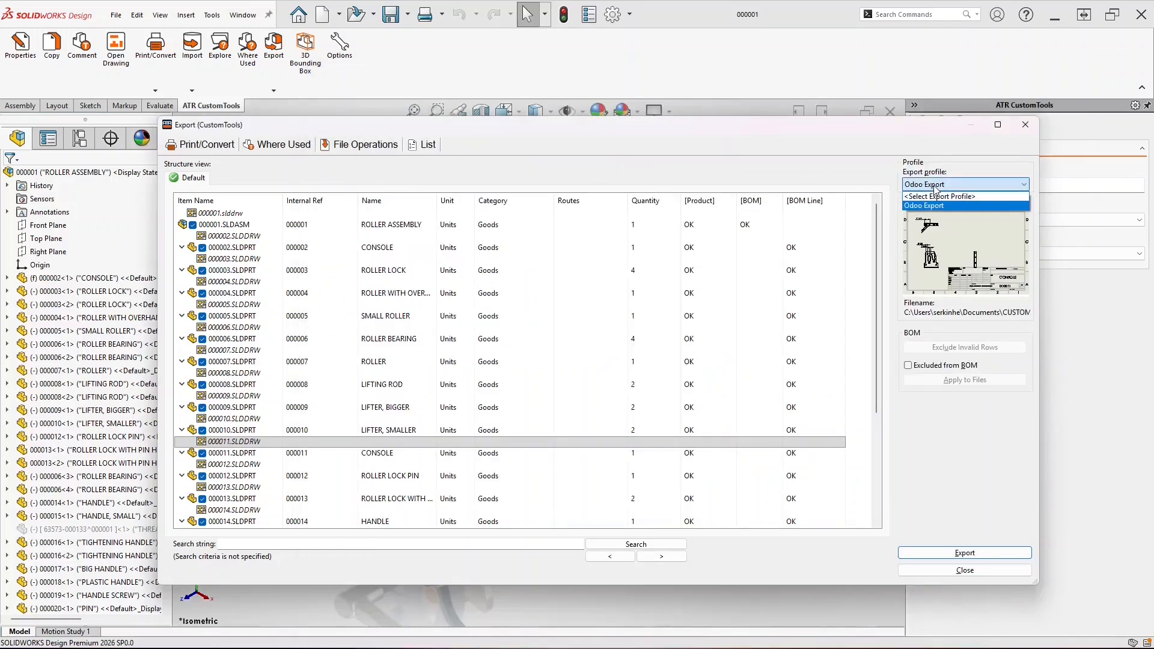
click(931, 205)
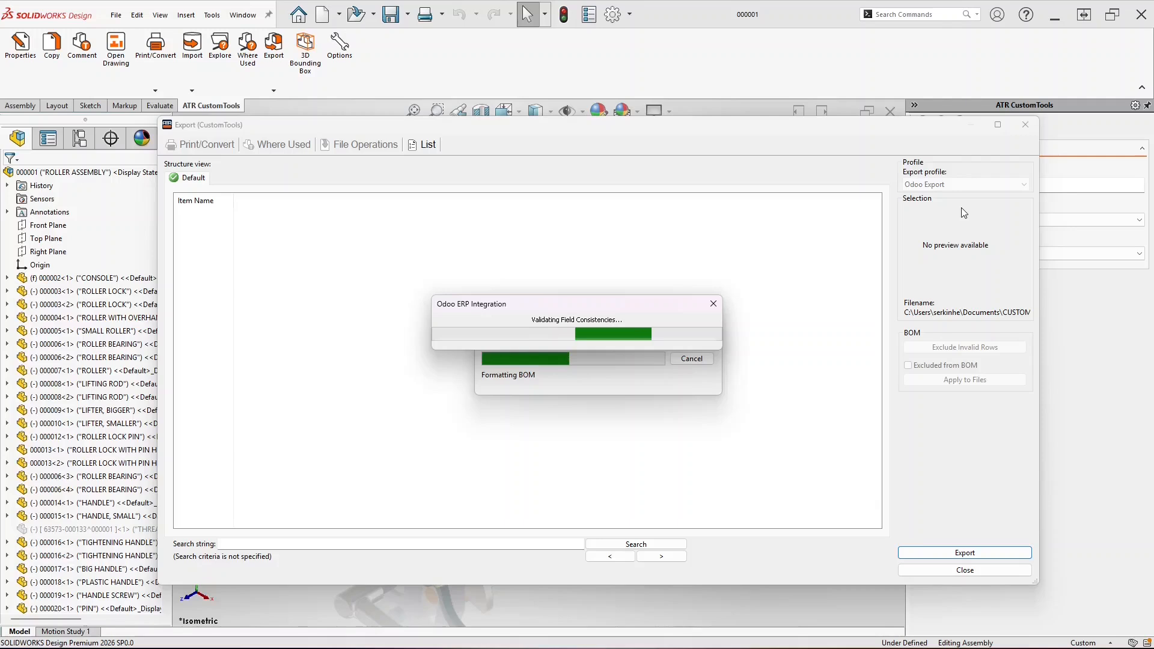
drag(875, 216, 889, 327)
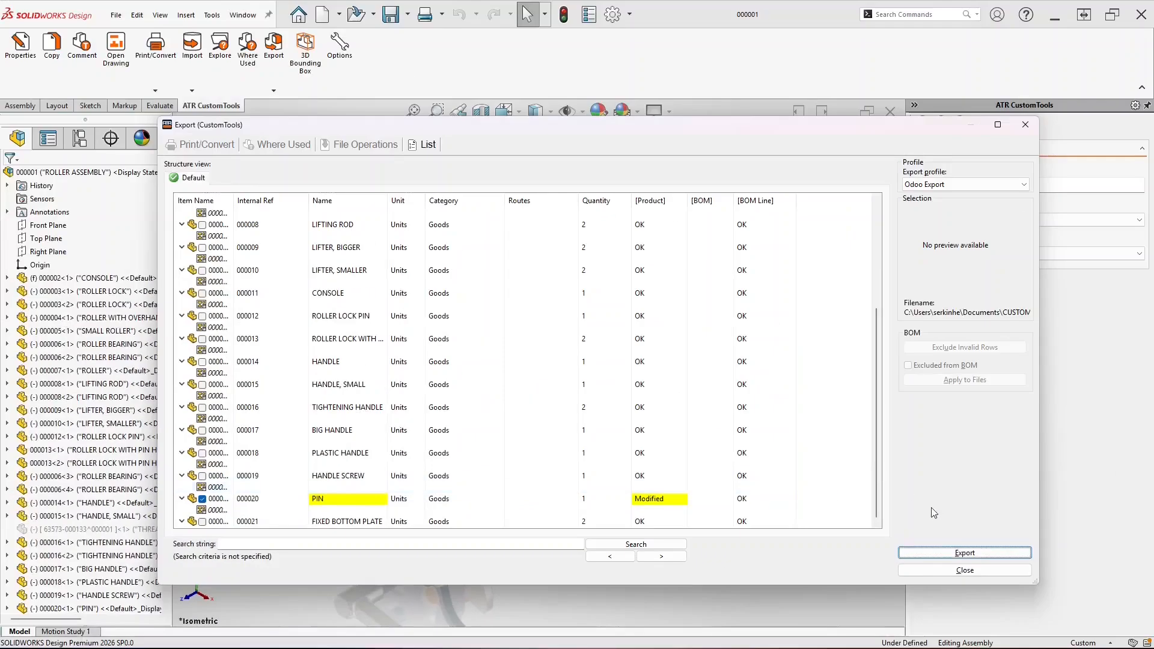
click(961, 553)
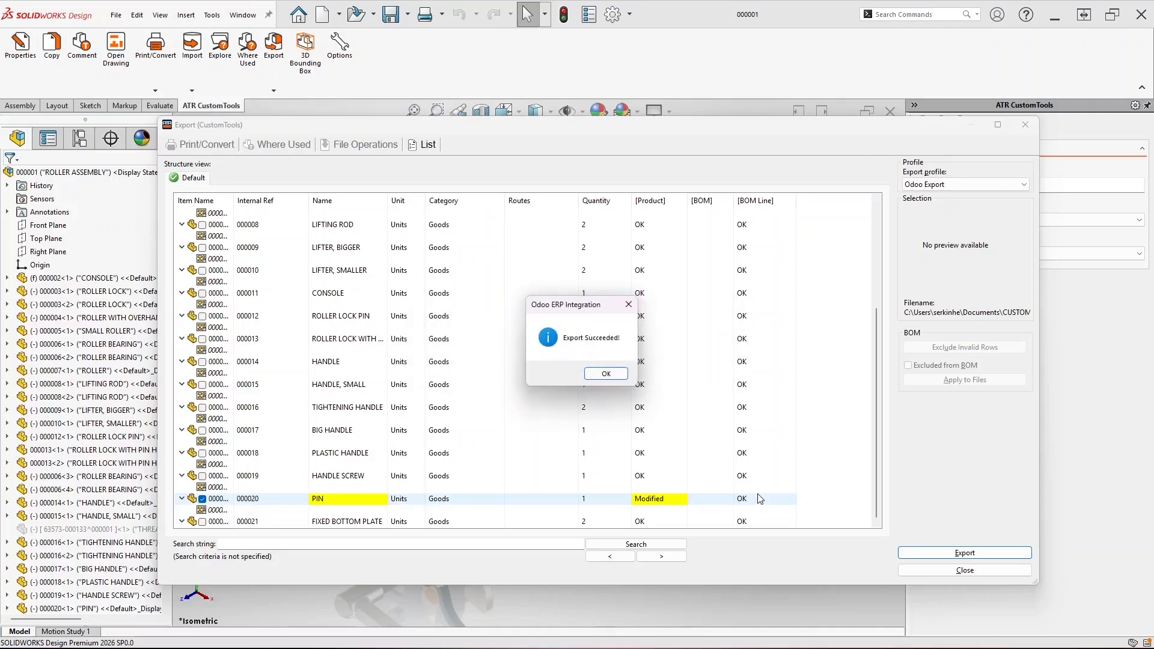
click(606, 374)
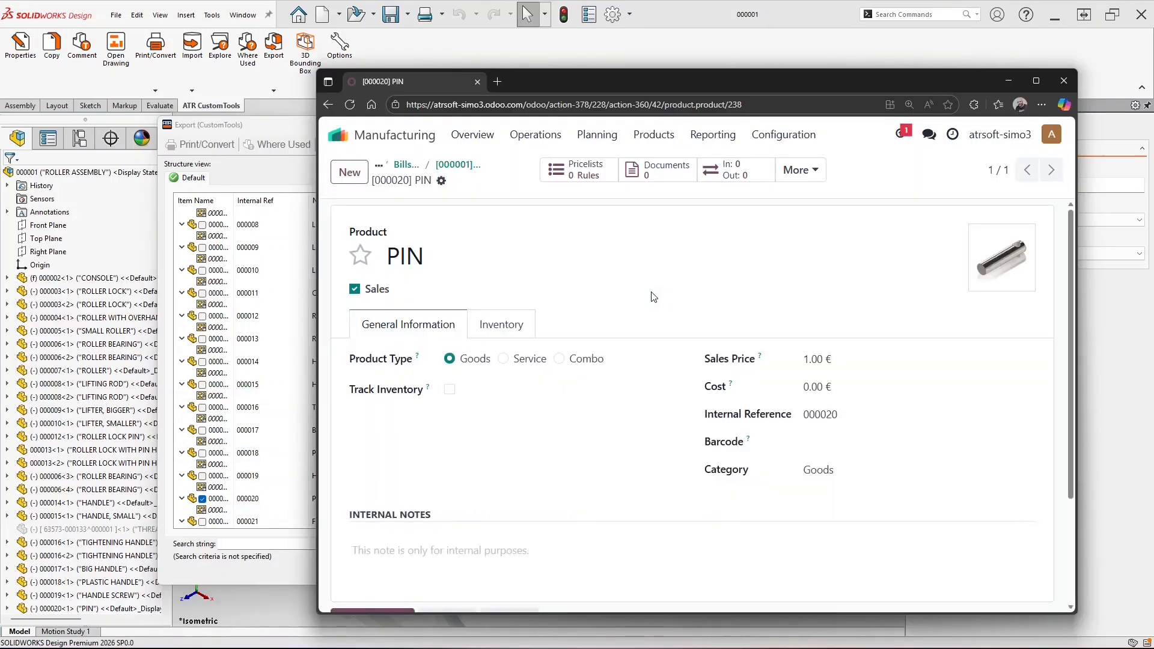
click(389, 257)
text(Super Nice PIN !!!!!)
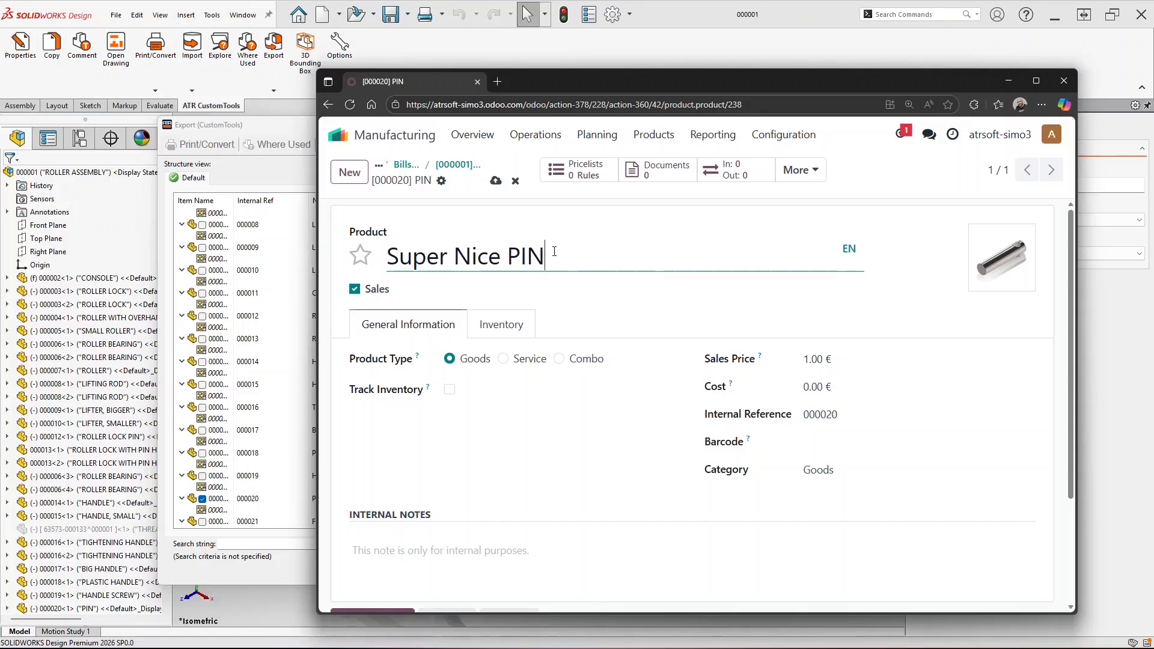
Save the renamed PIN product in Odoo and close the SOLIDWORKS export list
click(496, 182)
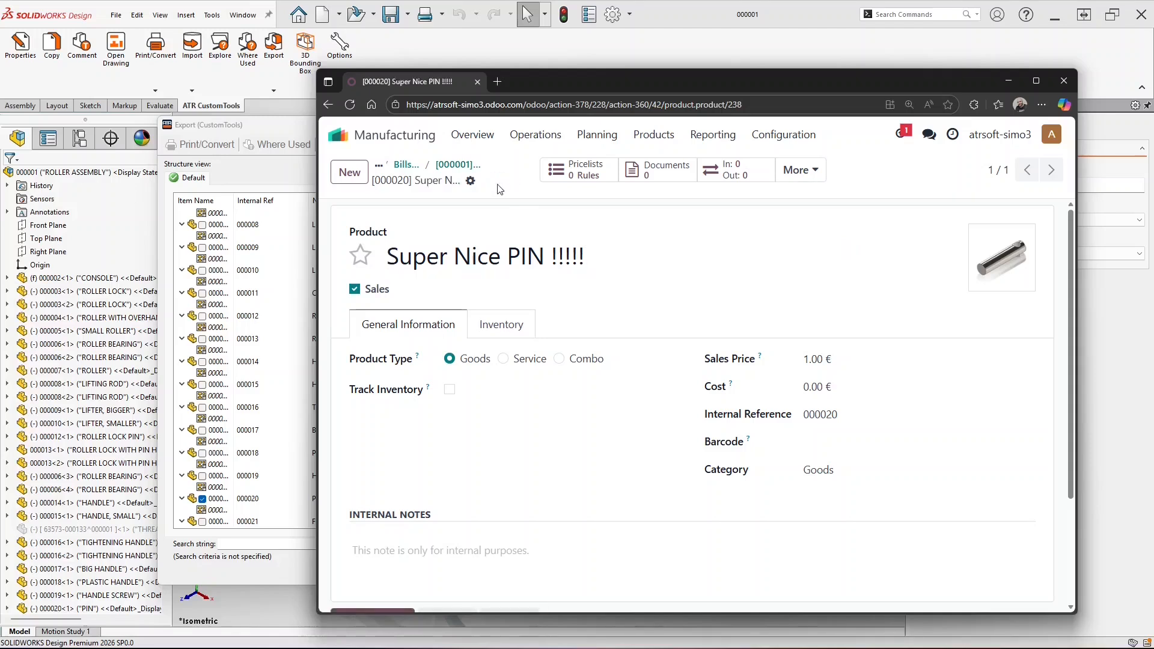
click(273, 126)
click(944, 571)
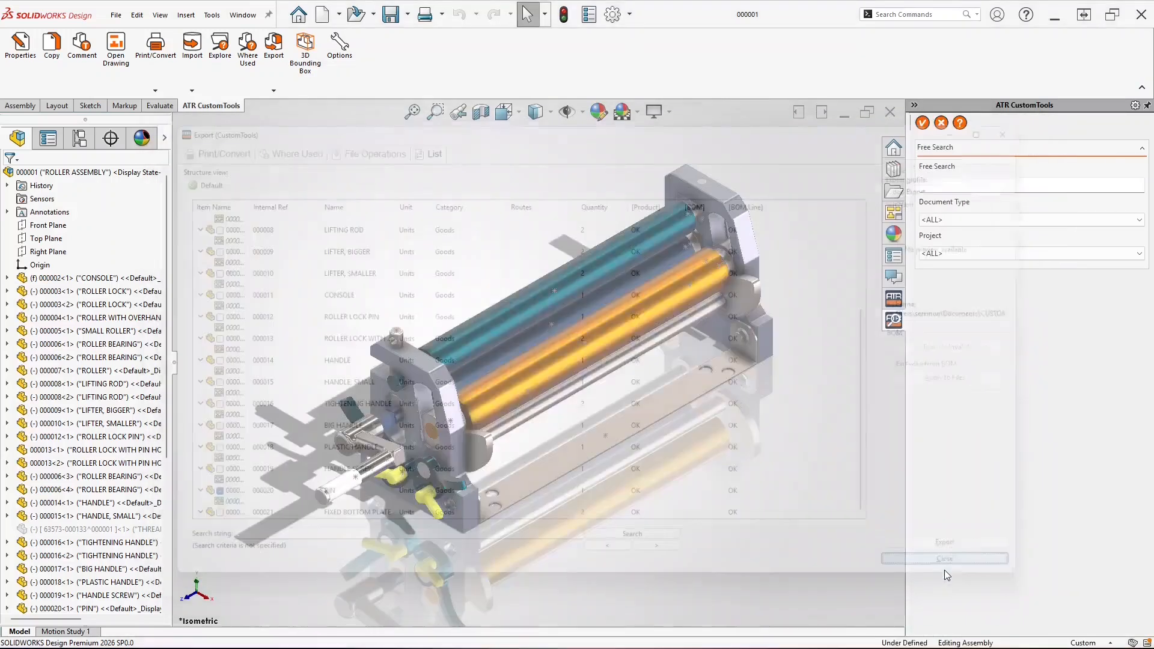
In the Odoo Export profile, set the Name field's Data Master to Odoo: Products
click(351, 61)
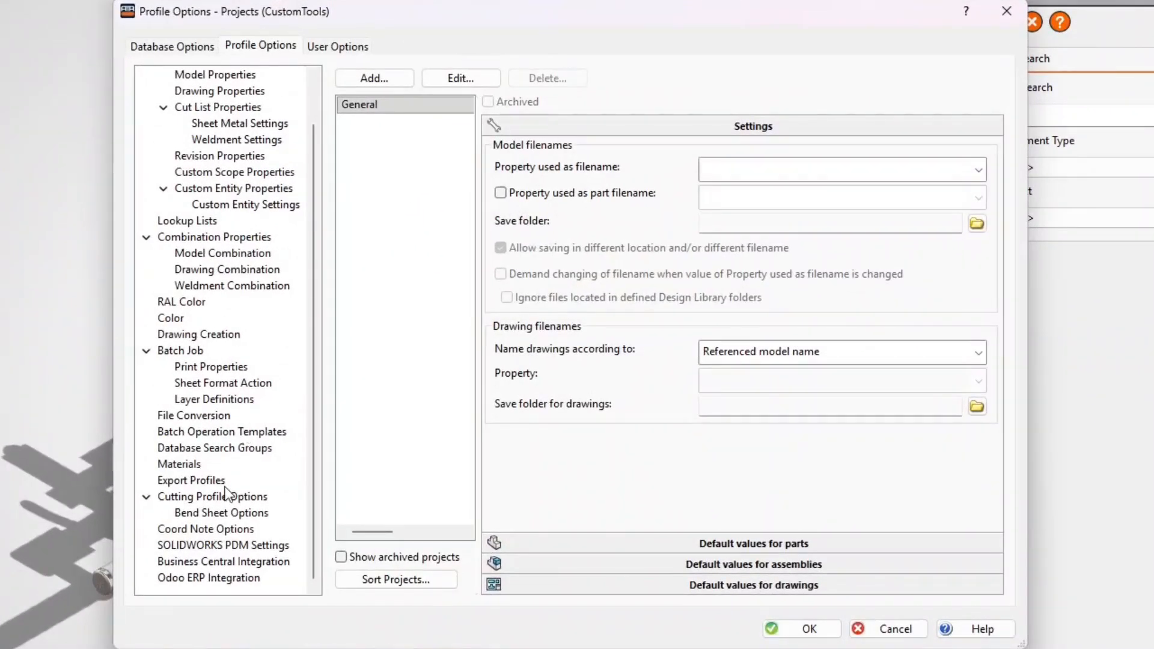
click(199, 481)
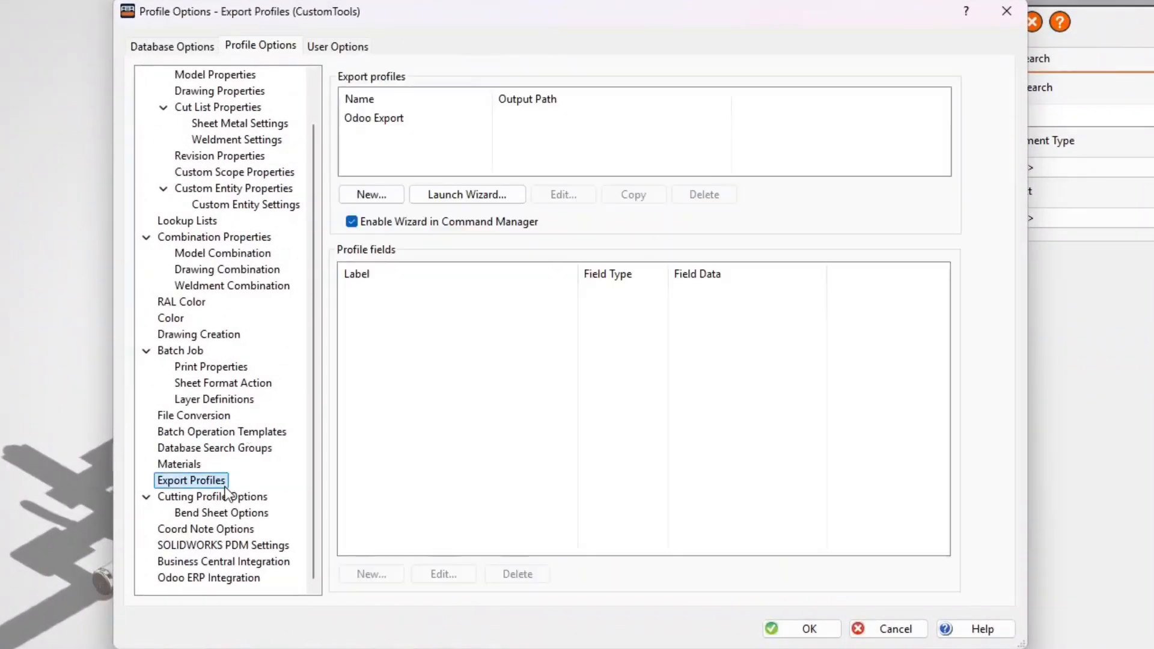
click(397, 117)
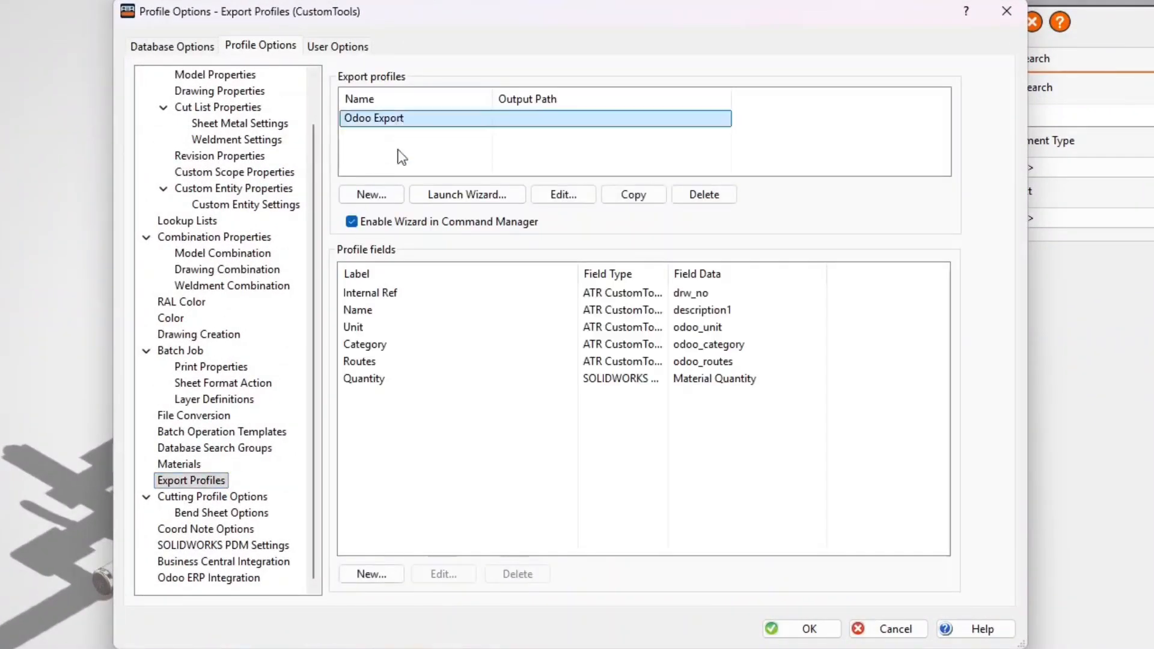
double_click(415, 313)
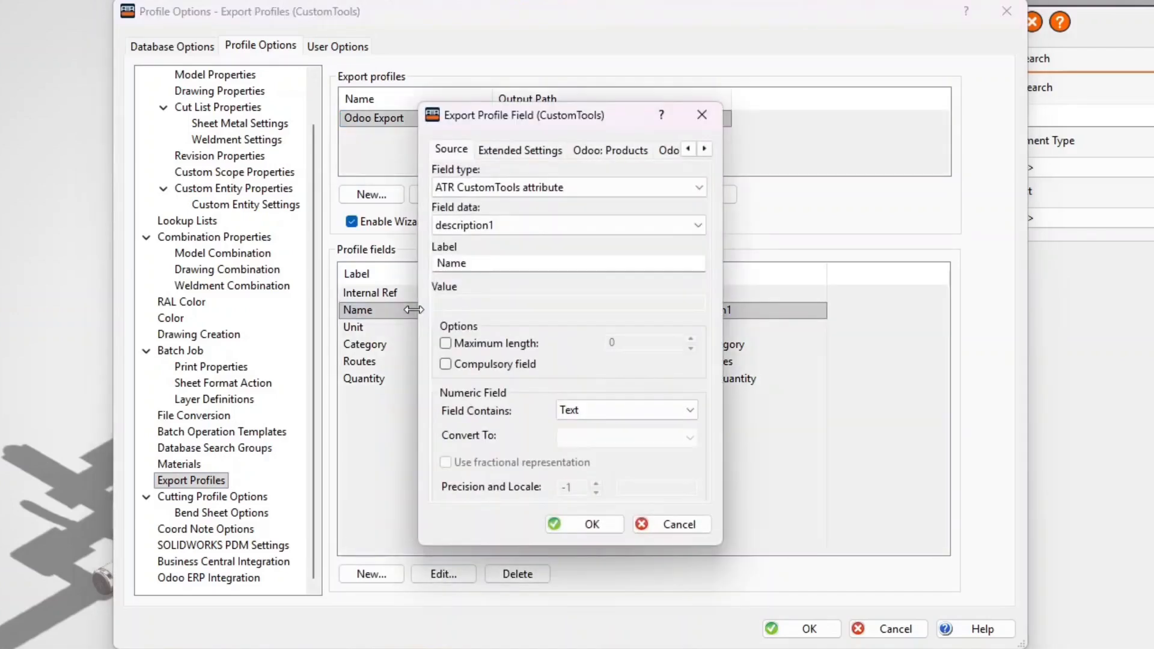
click(624, 150)
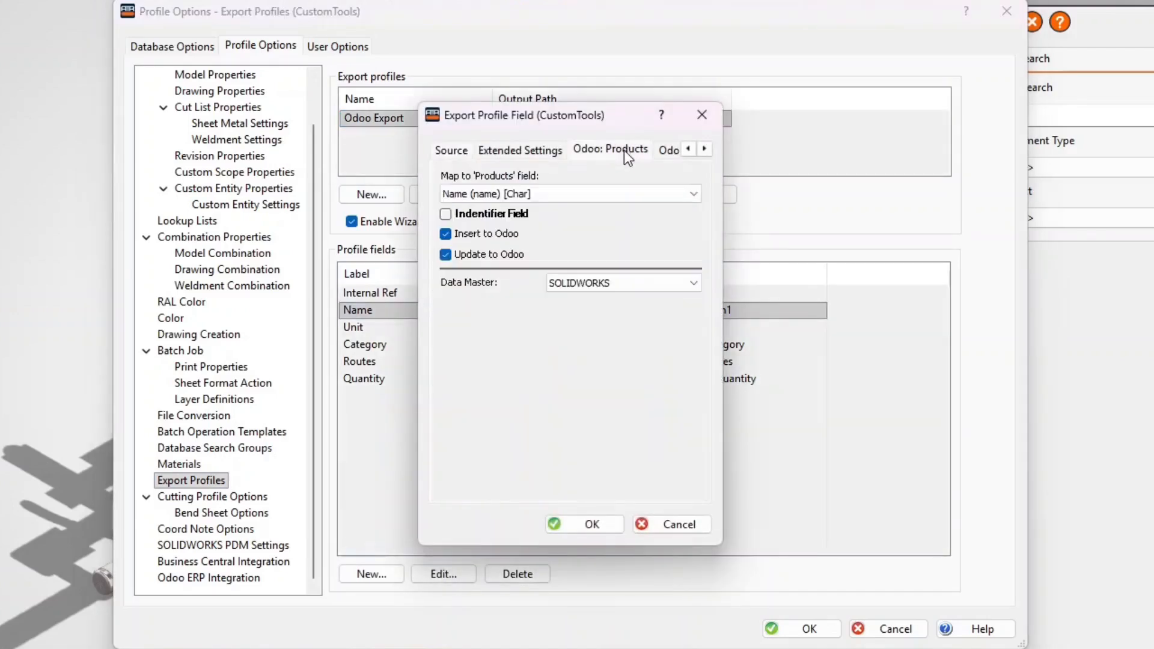
click(636, 289)
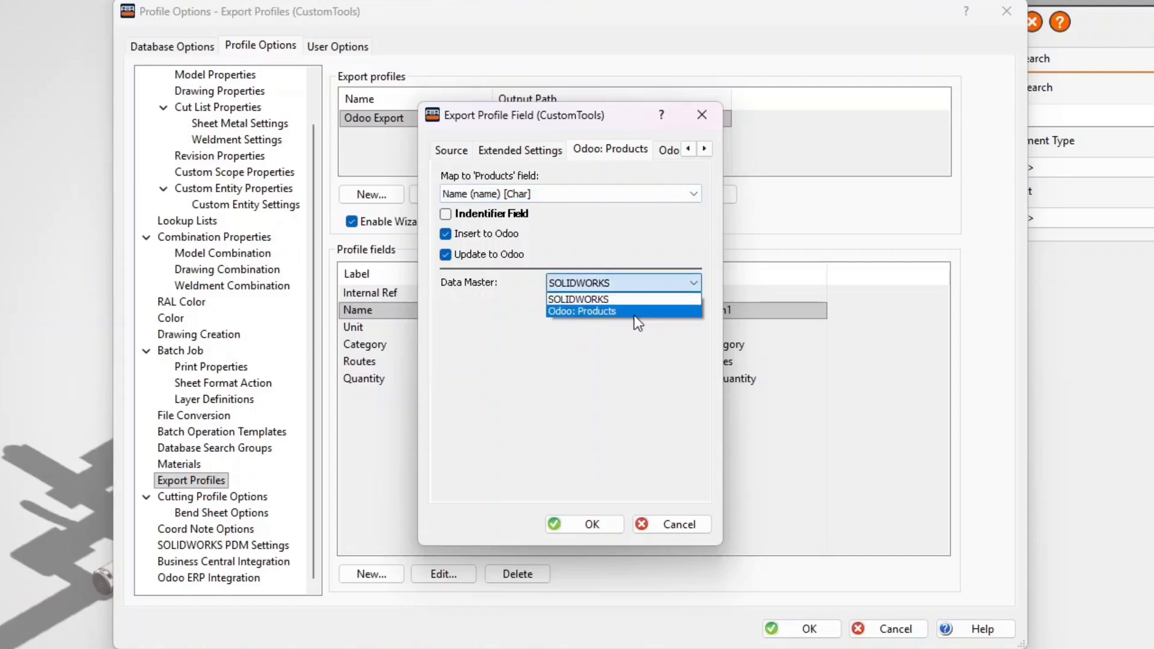
click(636, 312)
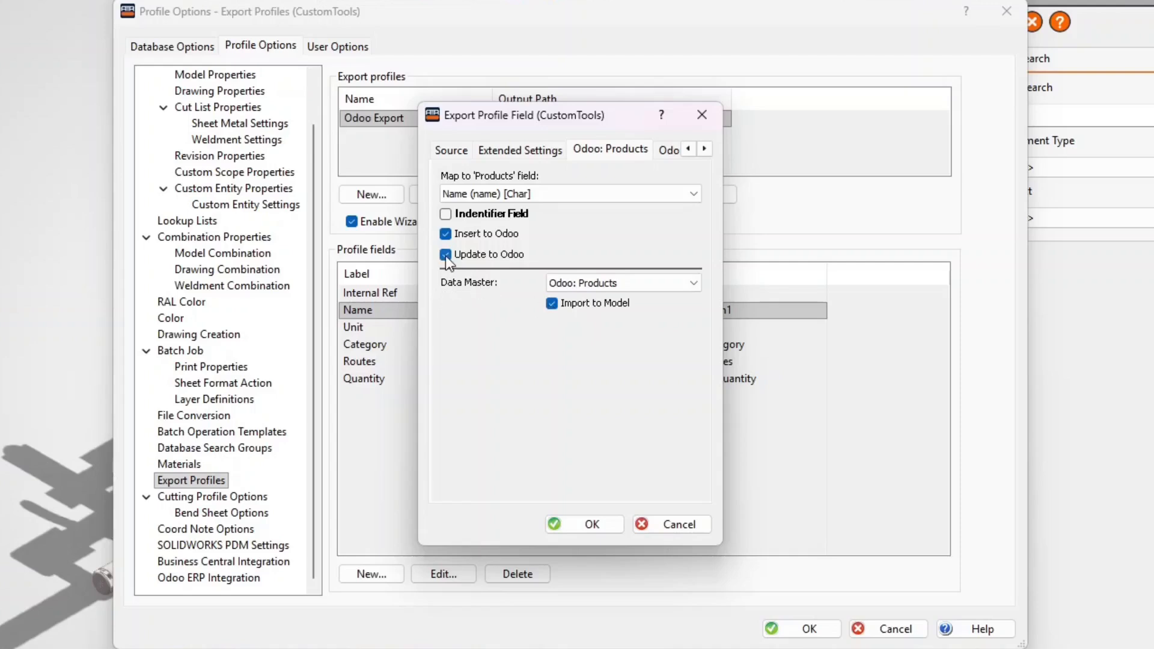
click(603, 527)
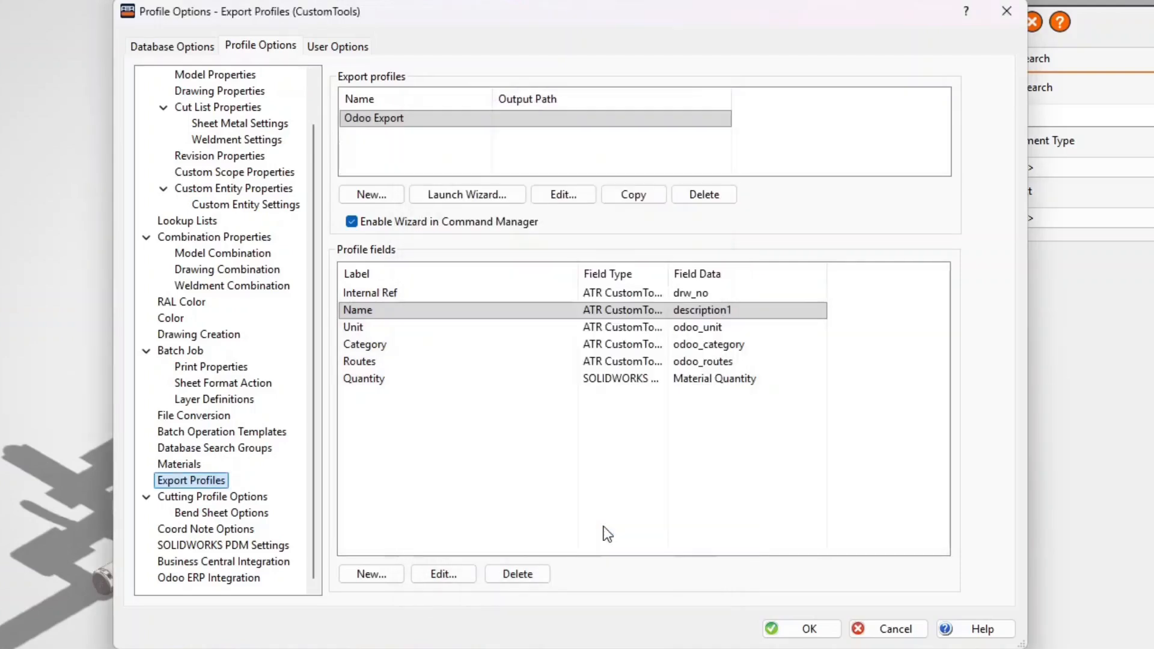
click(808, 629)
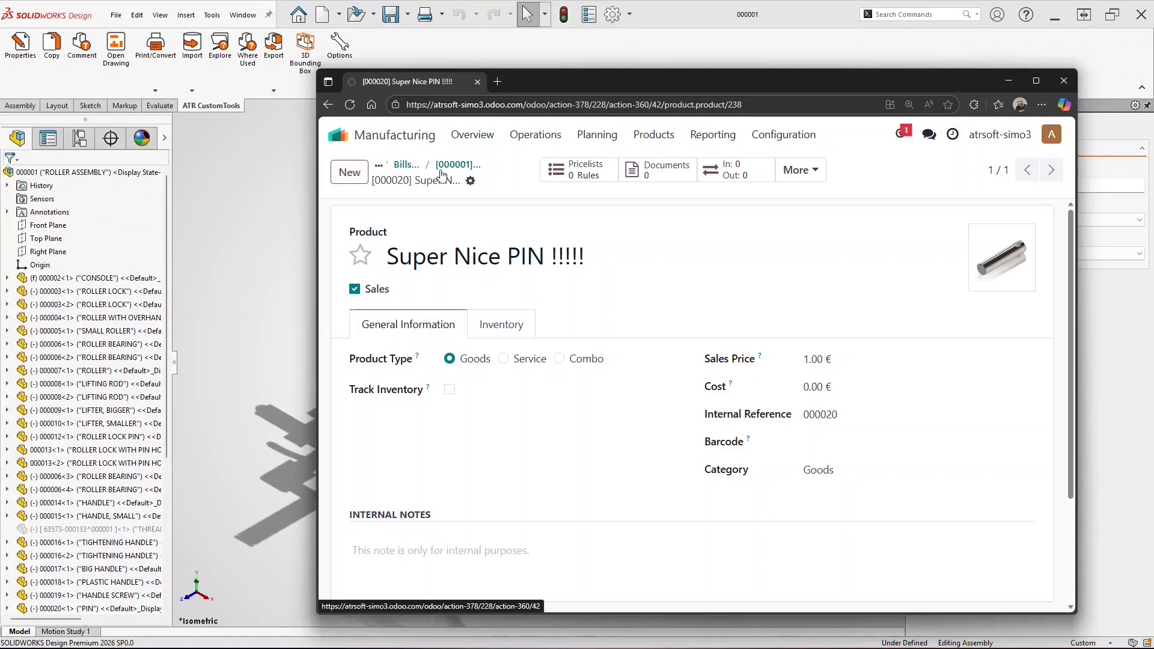
Rename the ROLLER LOCK product in Odoo to 'My ROLLER LOCK !!!' and save it
click(445, 172)
click(485, 417)
click(799, 419)
click(392, 258)
text(My)
key(End)
text(!!!)
click(458, 164)
Rename the SMALL ROLLER product to 'Not-so-SMALL ROLLER' and save it
click(536, 297)
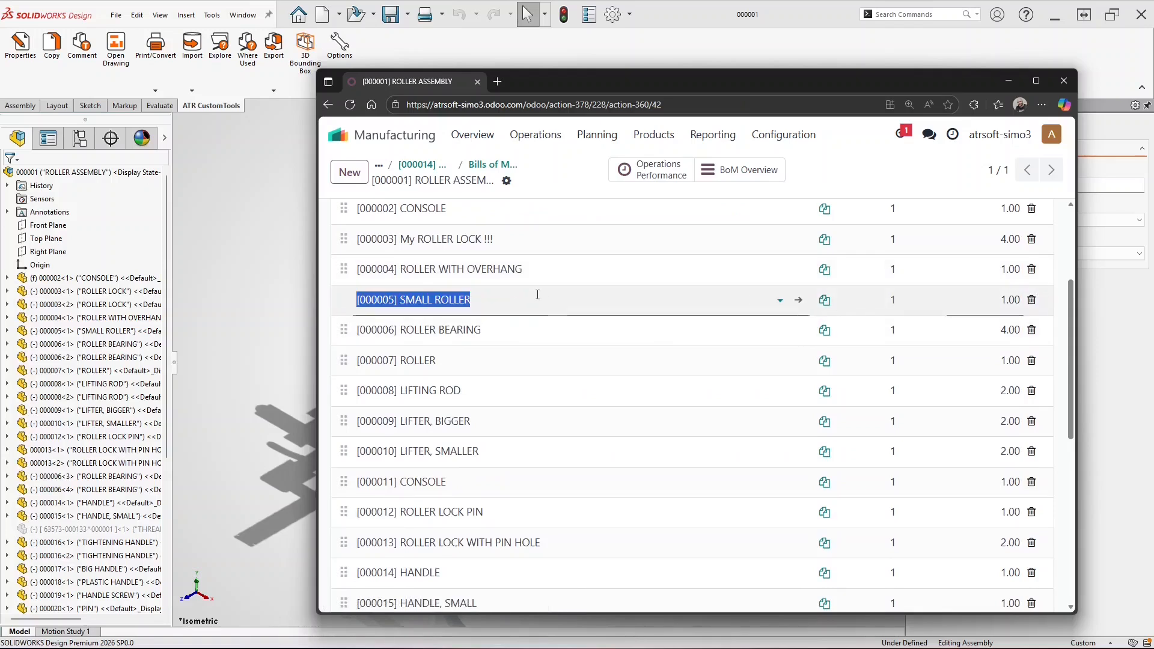
click(799, 297)
click(400, 255)
text(Not-so-)
key(ctrl+s)
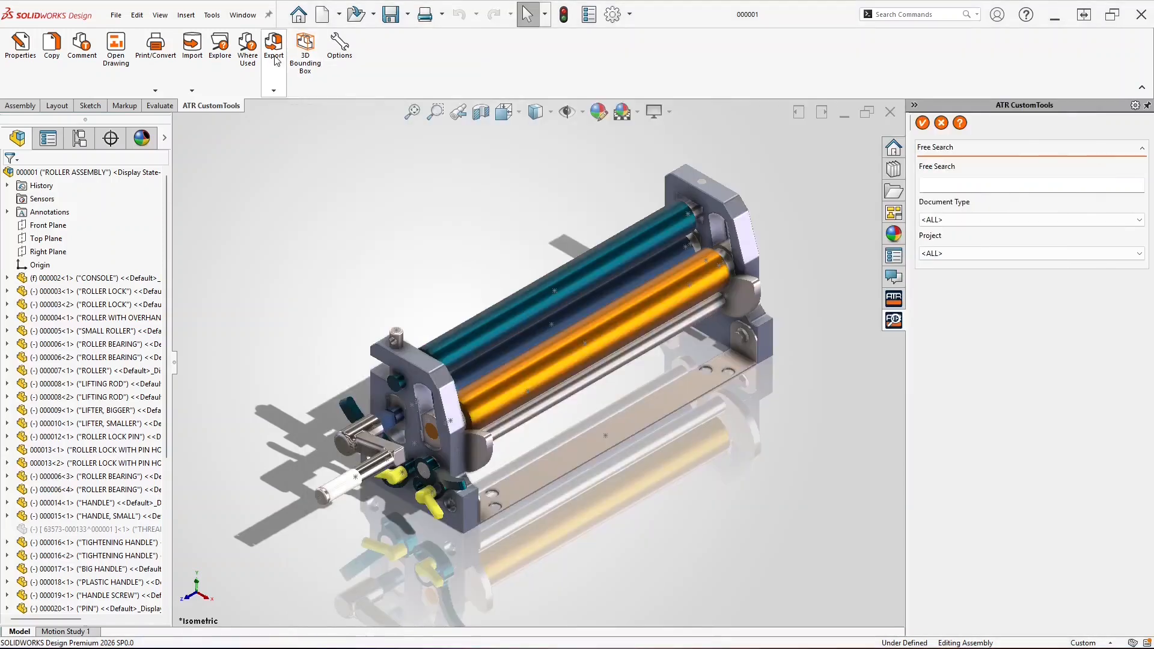
Run Odoo Export on the roller assembly and export it, pulling in the Odoo-edited names
click(276, 60)
click(282, 106)
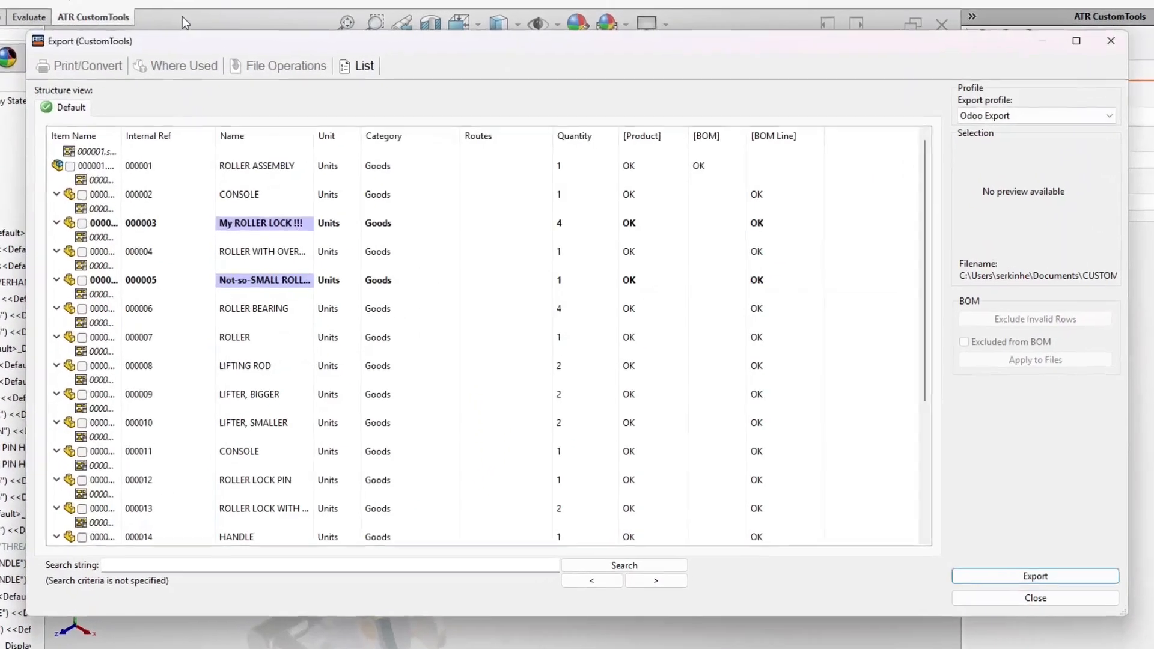
drag(313, 136, 355, 137)
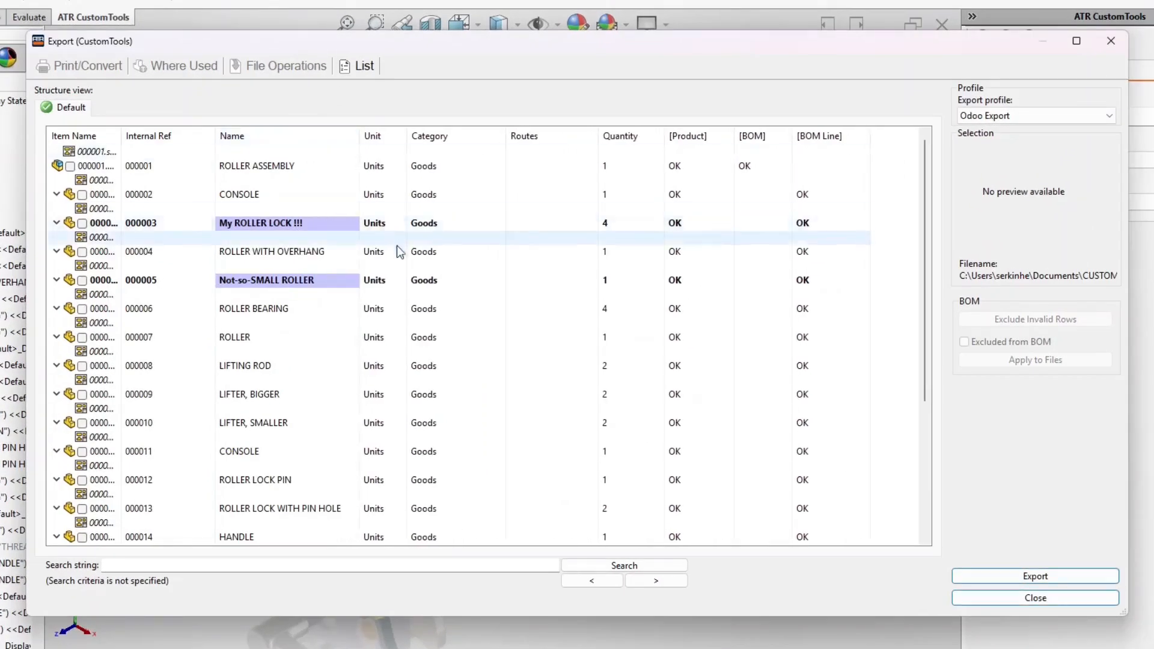
scroll(397, 252, down, 4)
scroll(396, 257, down, 1)
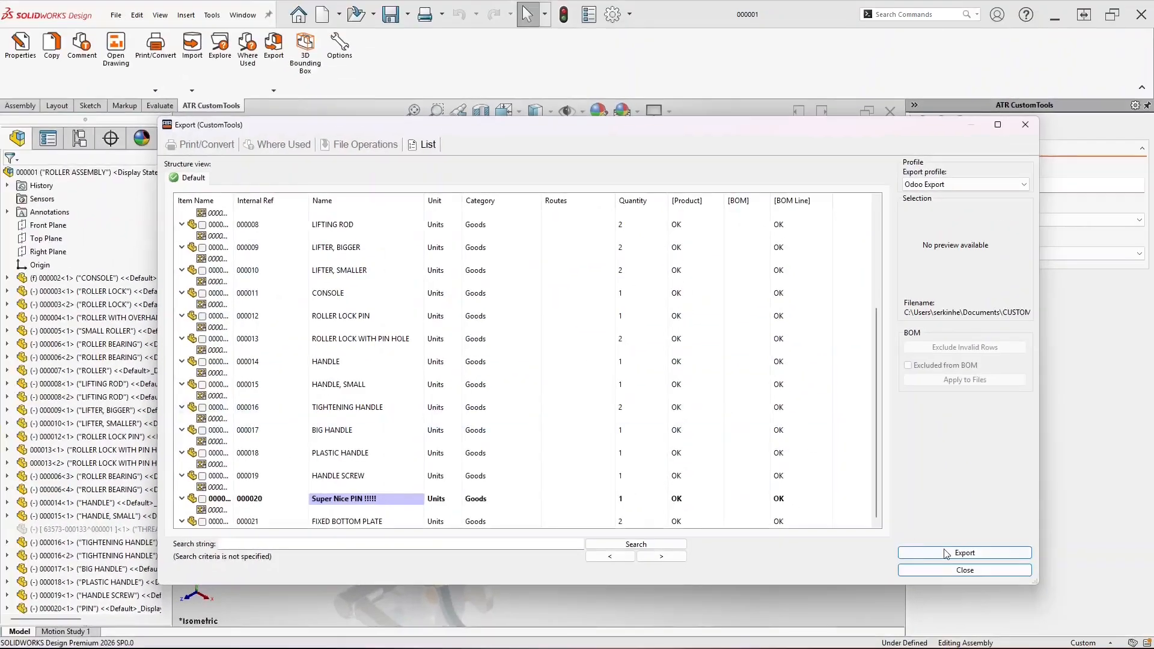
click(1035, 576)
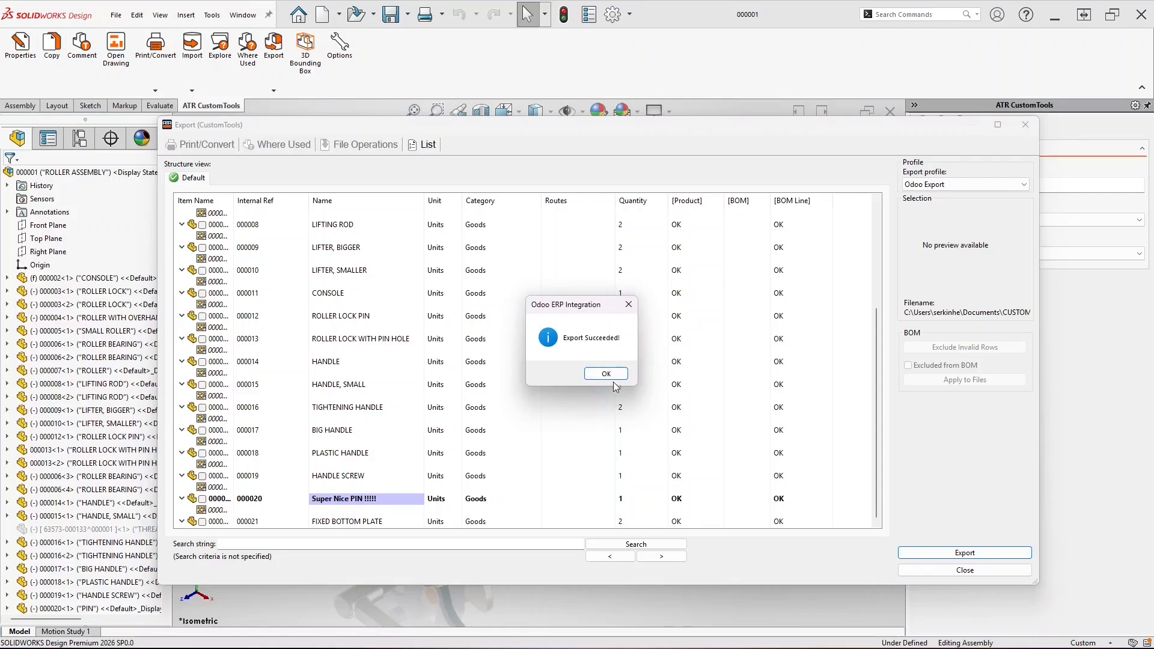
click(607, 375)
Open the Not-so-SMALL ROLLER part file from the export list
scroll(610, 379, up, 4)
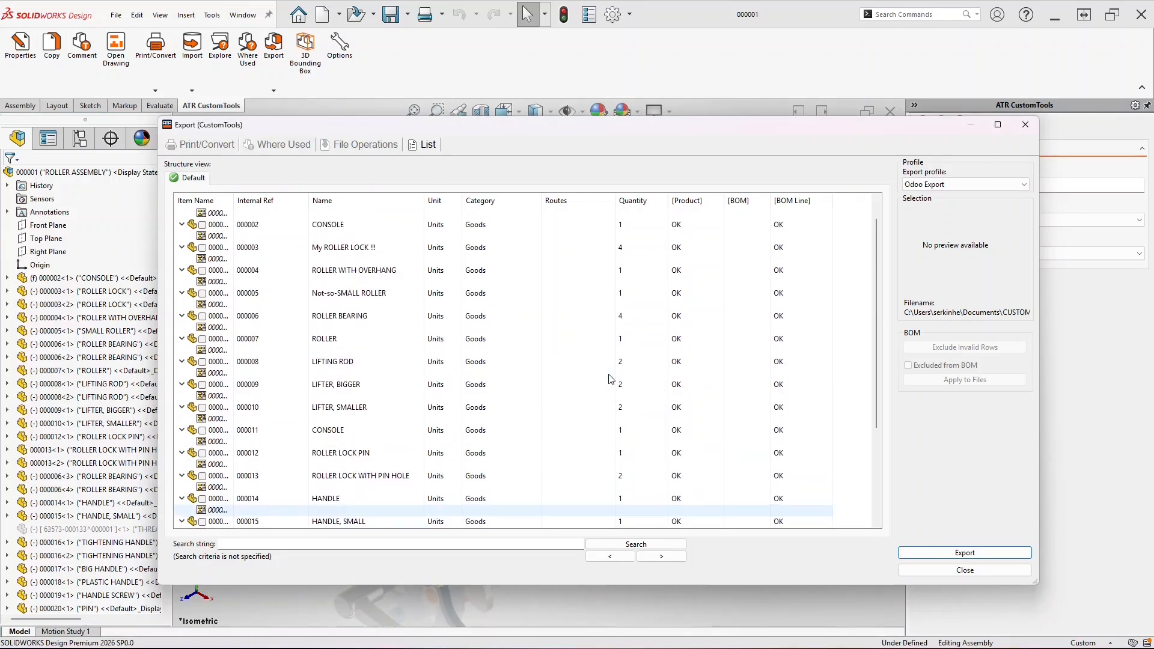
click(411, 296)
click(360, 144)
click(370, 175)
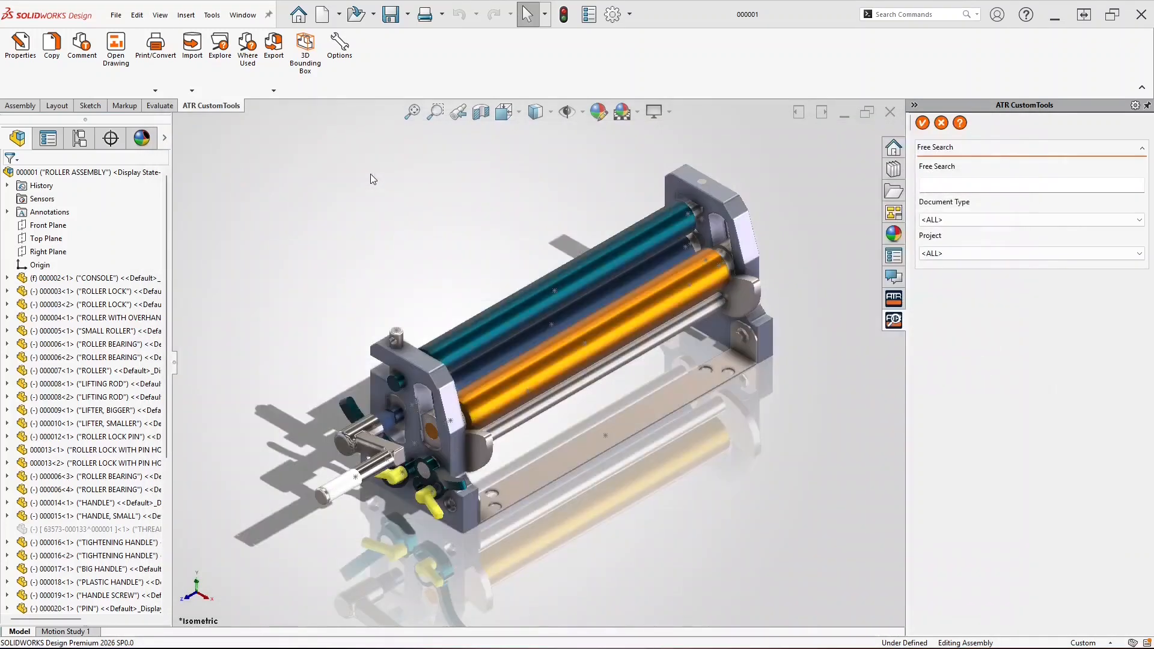
Review the part's imported Name property, then suppress components CONSOLE through HANDLE, SMALL
click(22, 51)
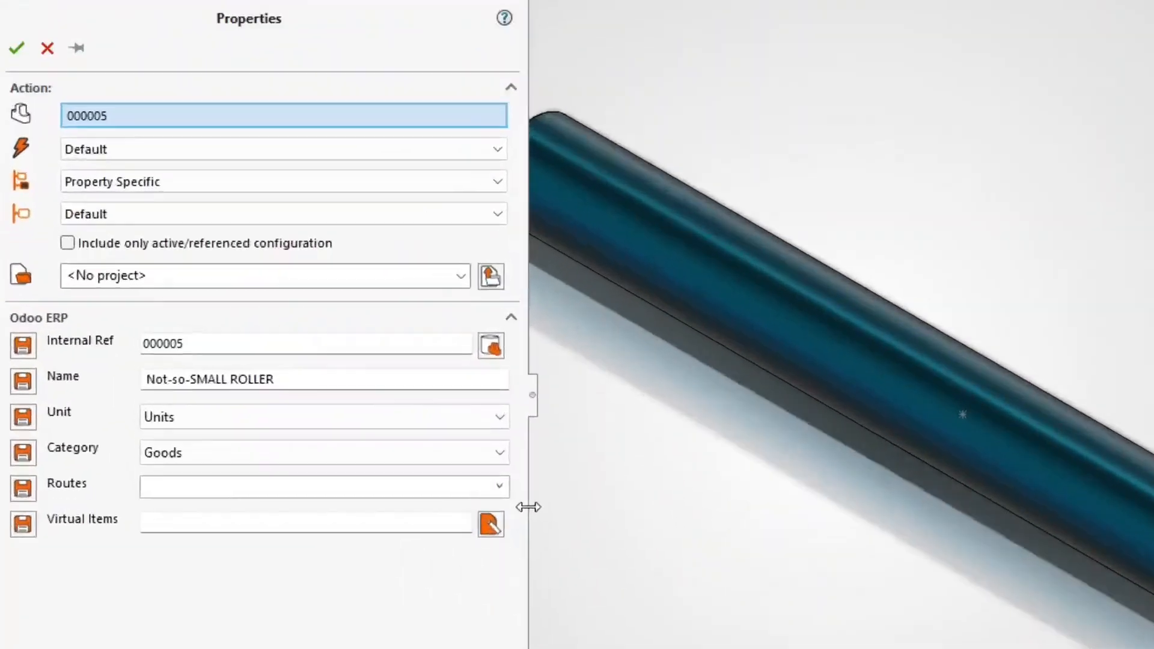
click(306, 377)
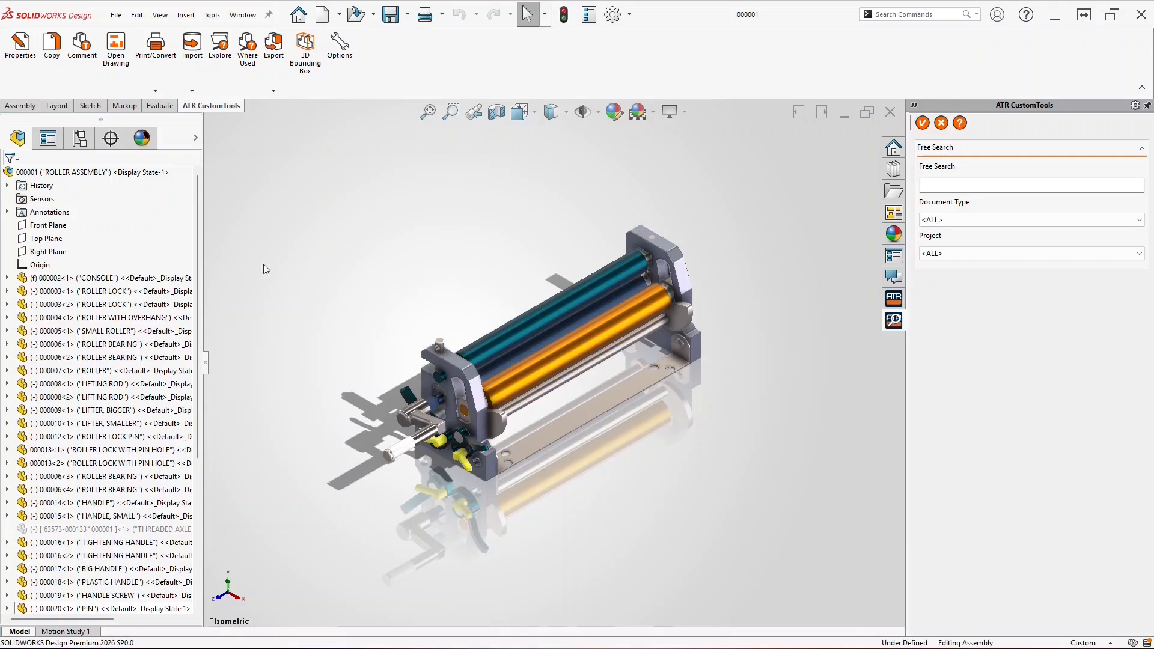
click(97, 280)
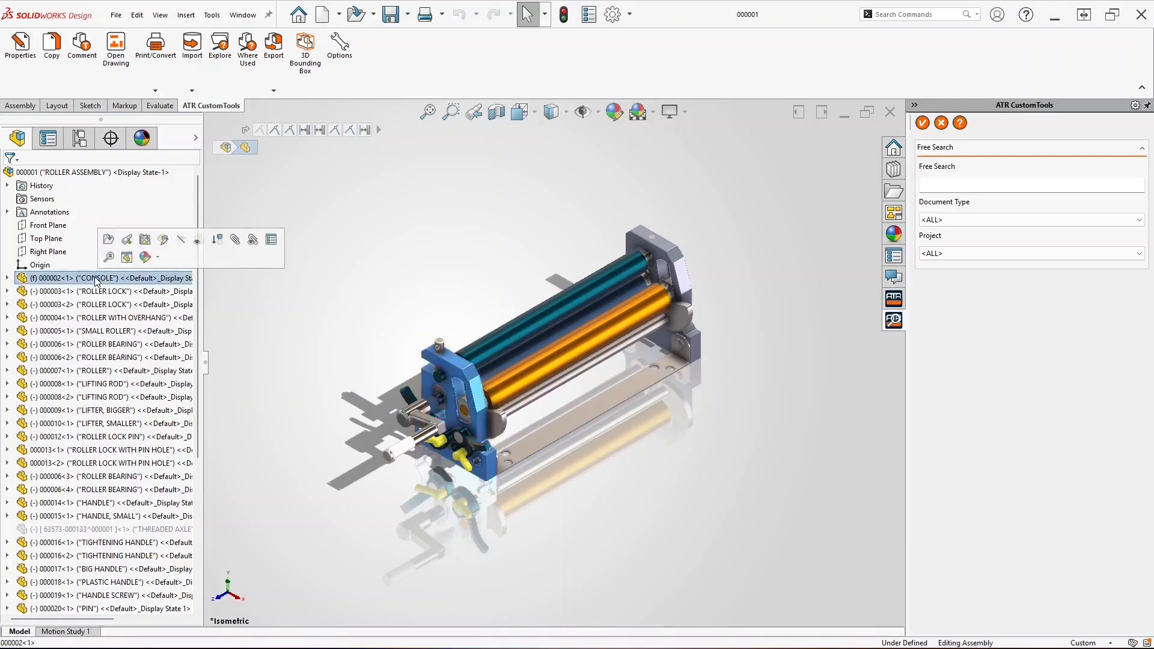
shift+click(99, 517)
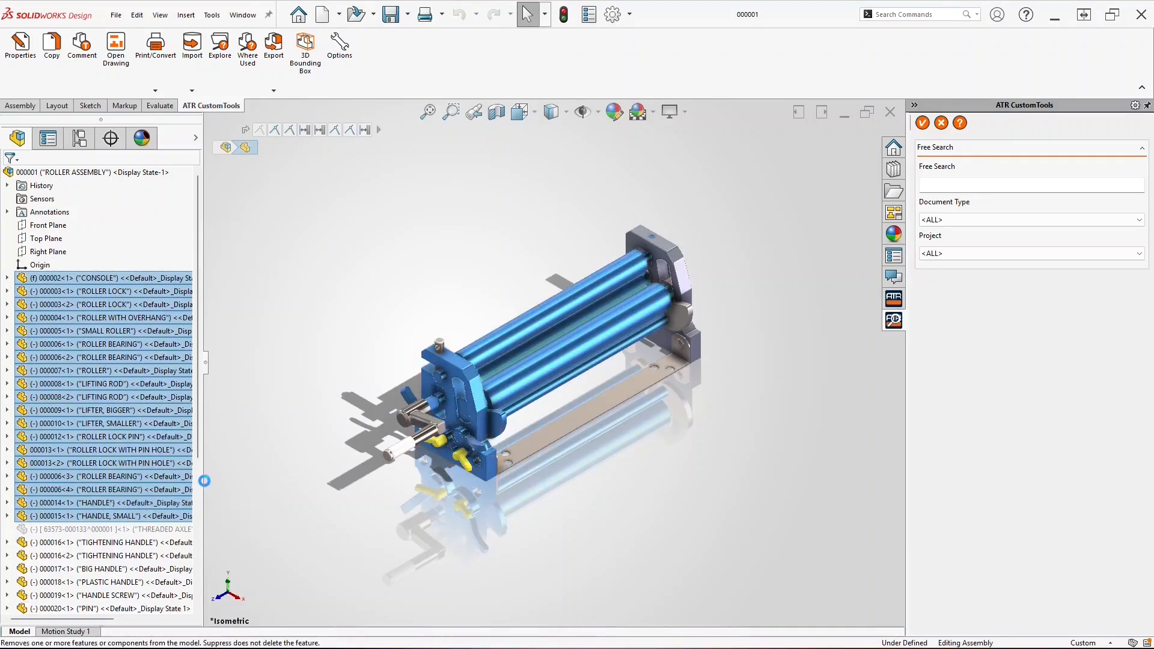
click(203, 476)
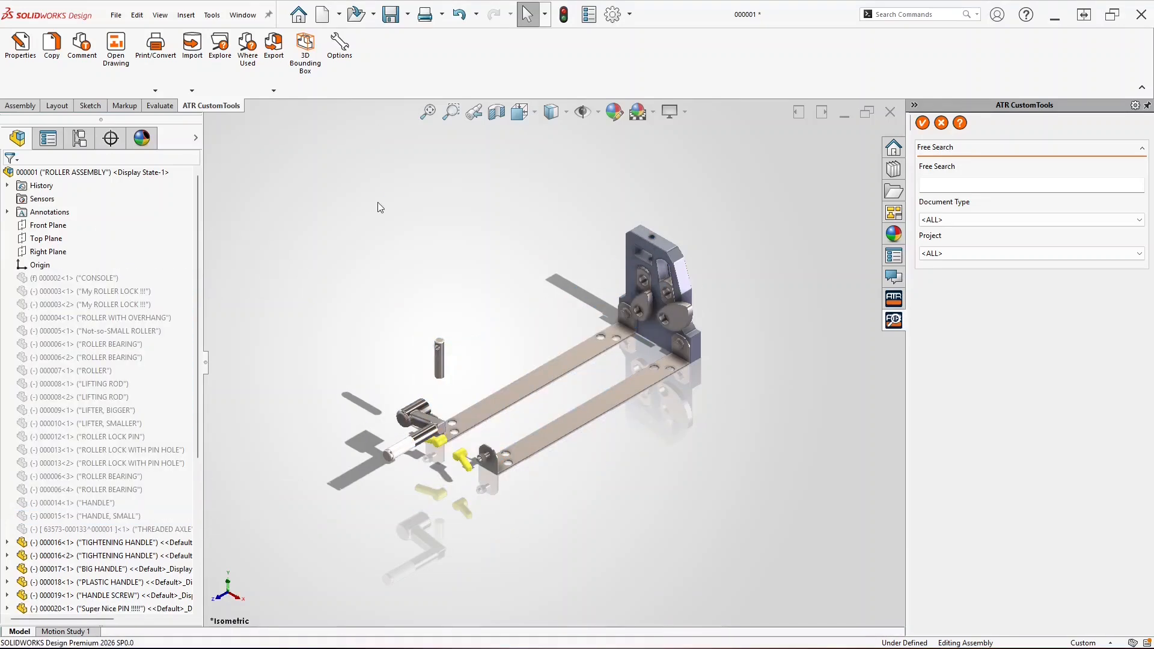
click(268, 68)
Run Odoo Export and review the Modified and Delete BoM lines
click(286, 103)
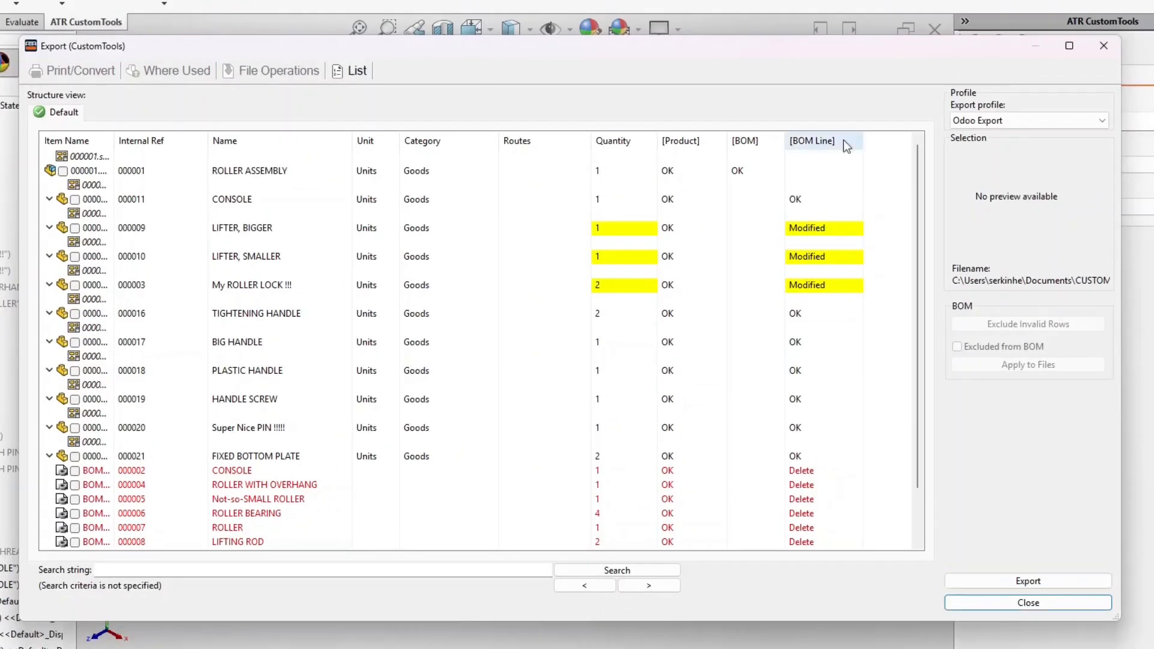
drag(918, 153, 935, 258)
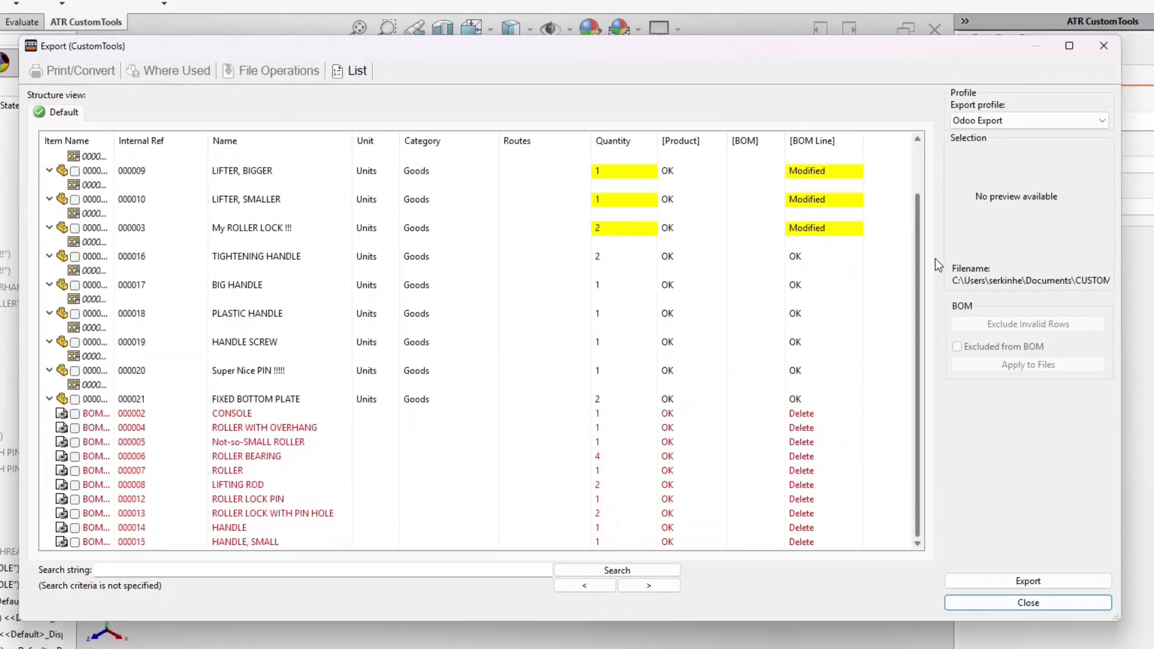
drag(114, 140, 184, 142)
scroll(683, 399, down, 1)
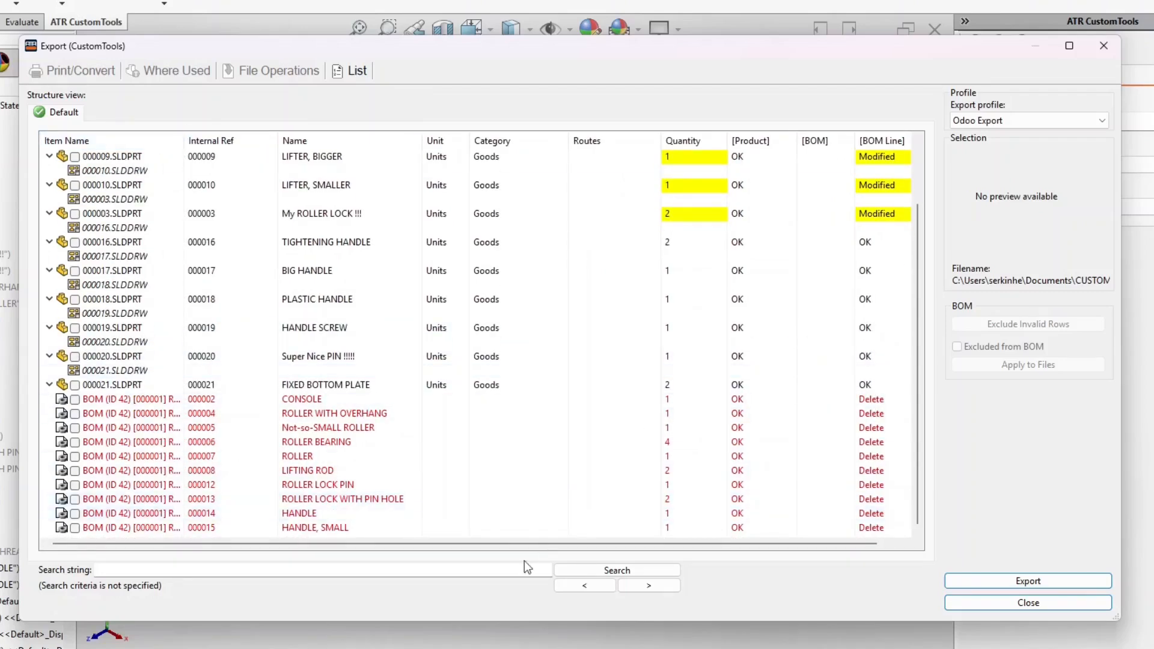
scroll(497, 534, up, 2)
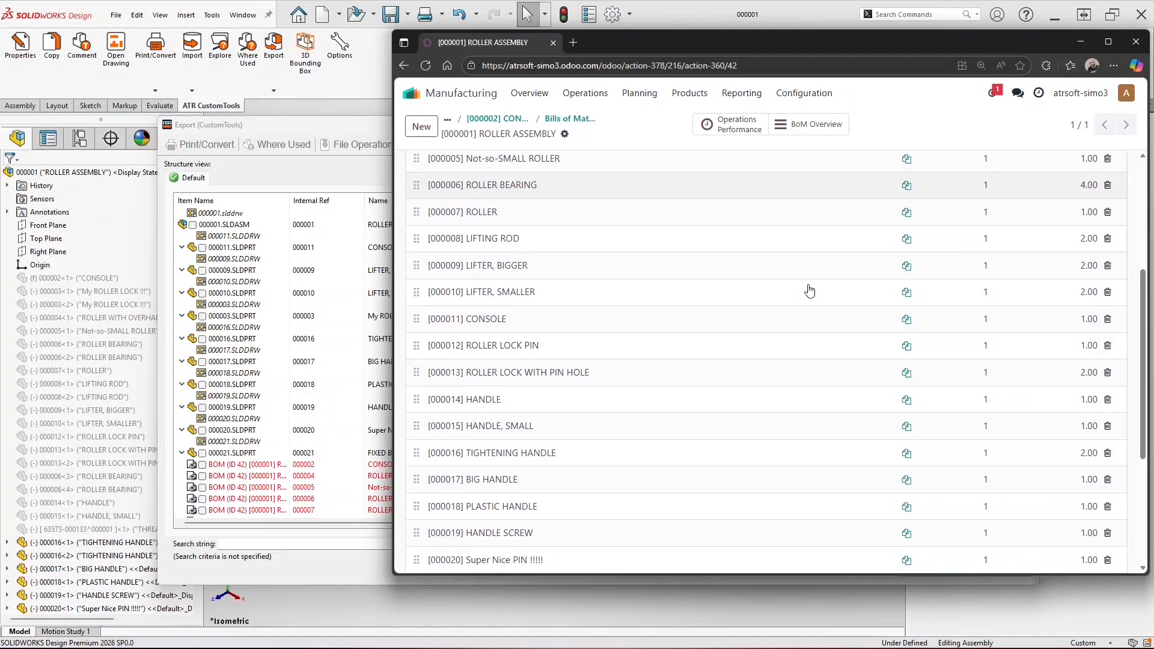
scroll(809, 291, down, 2)
scroll(810, 291, down, 2)
scroll(810, 291, up, 6)
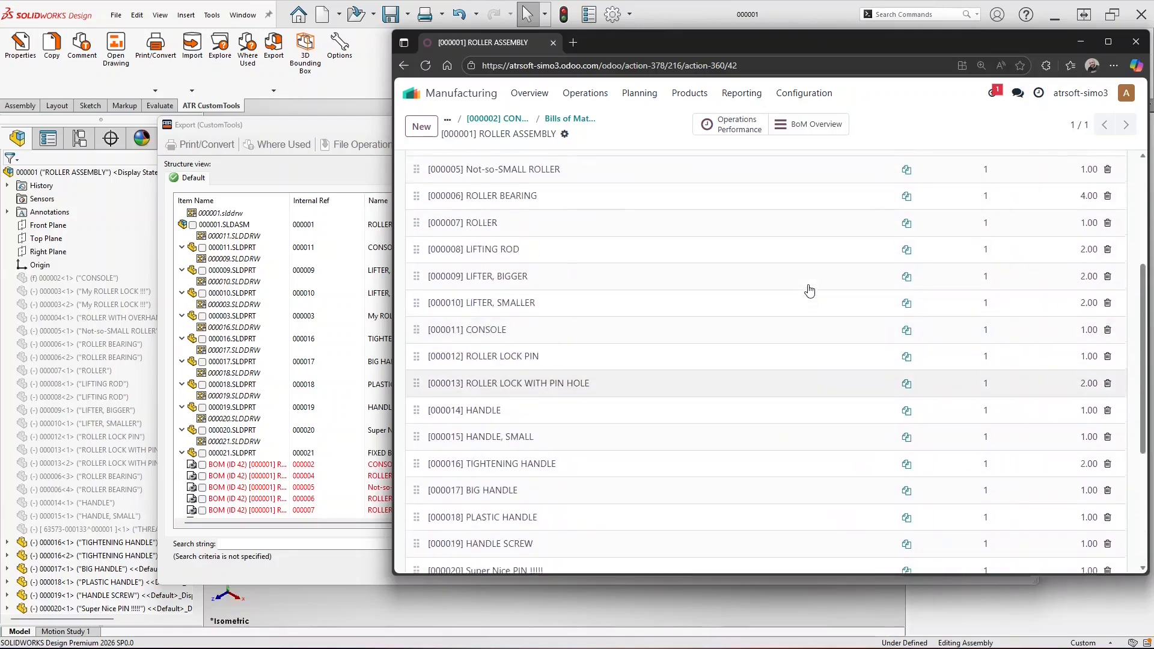
scroll(810, 291, up, 1)
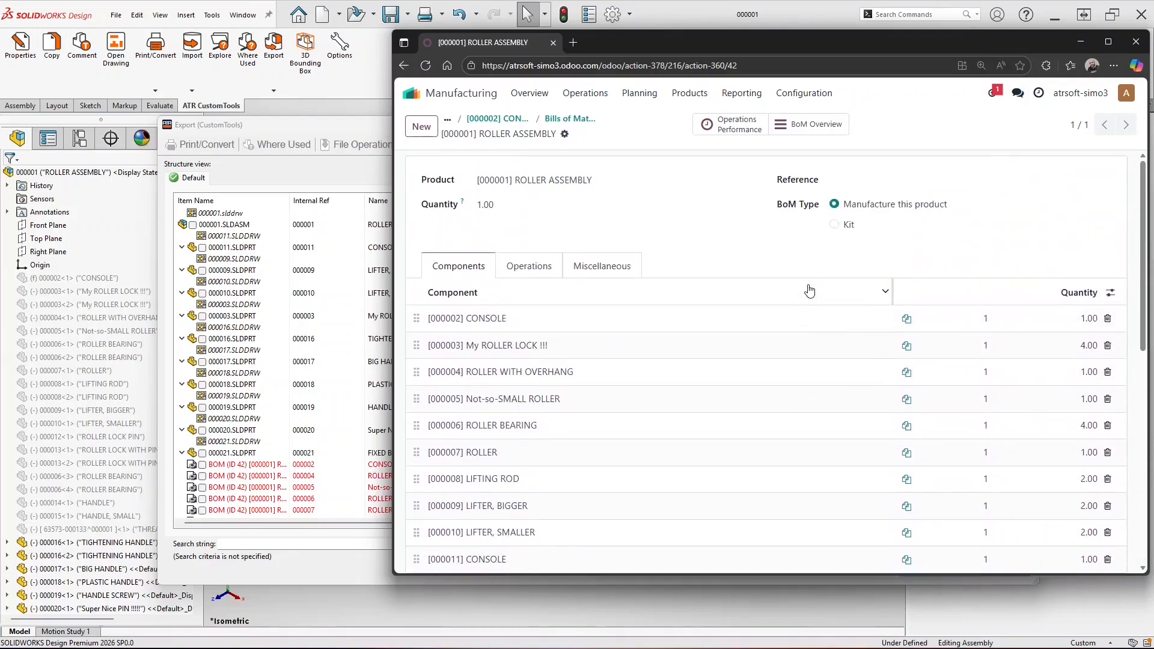
Export the BoM changes, removing suppressed parts and setting My ROLLER LOCK !!! to 2
click(372, 128)
click(965, 553)
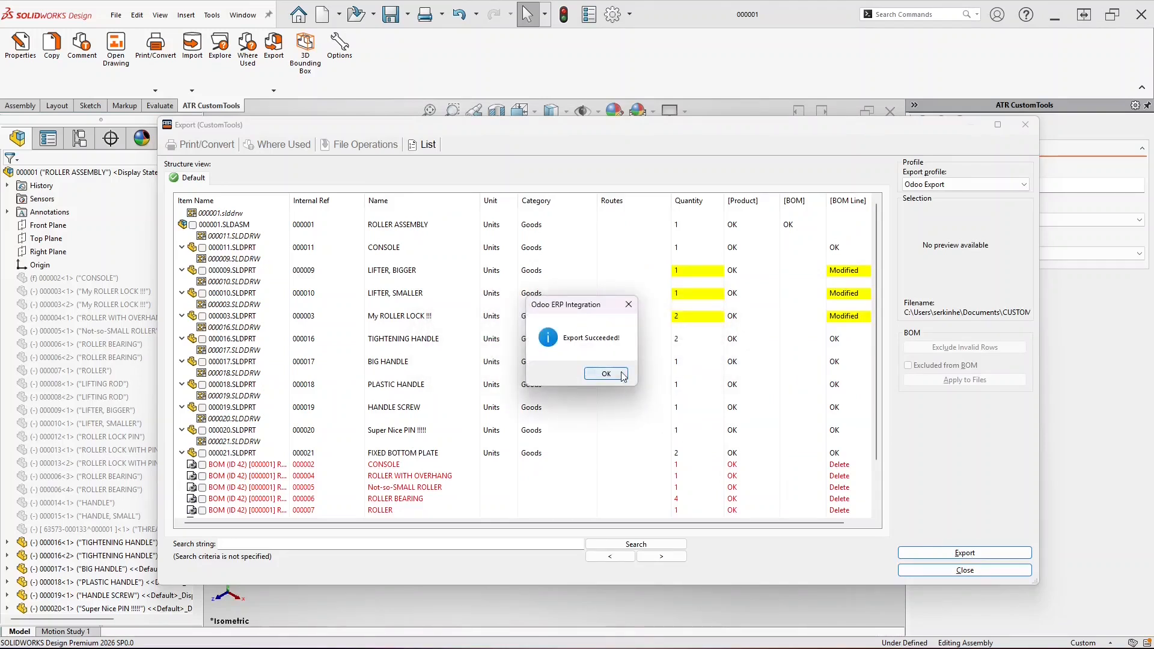
click(623, 374)
key(alt+Tab)
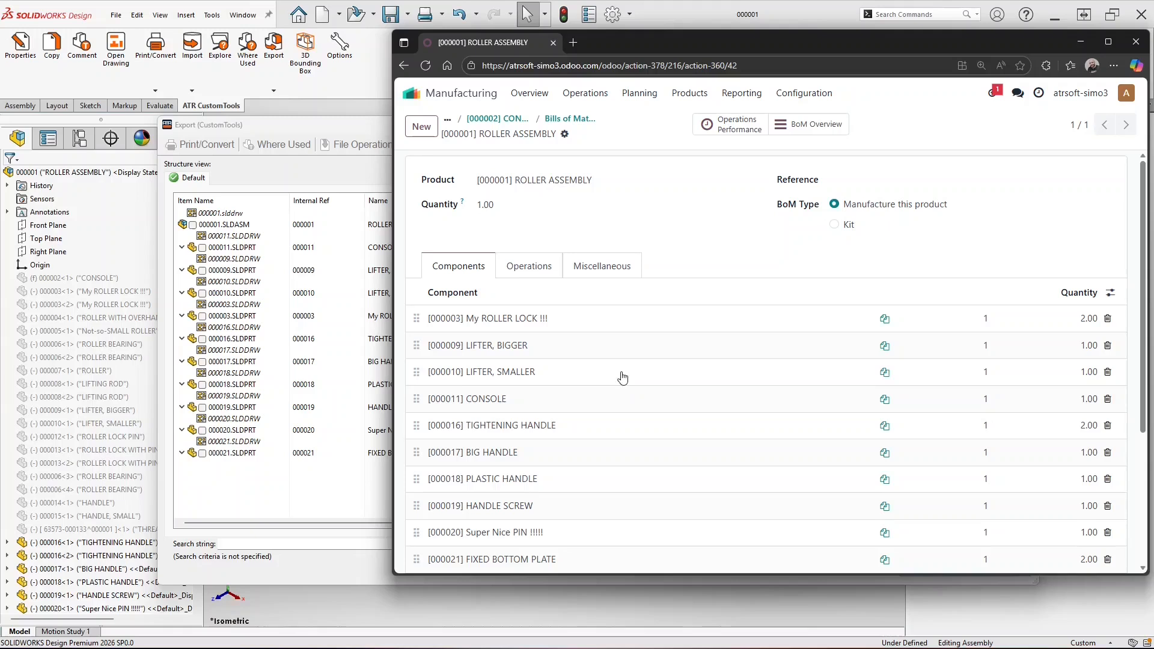
Add a [000008] LIFTING ROD component line with quantity 50 to the ROLLER ASSEMBLY BoM
drag(1147, 192, 1150, 249)
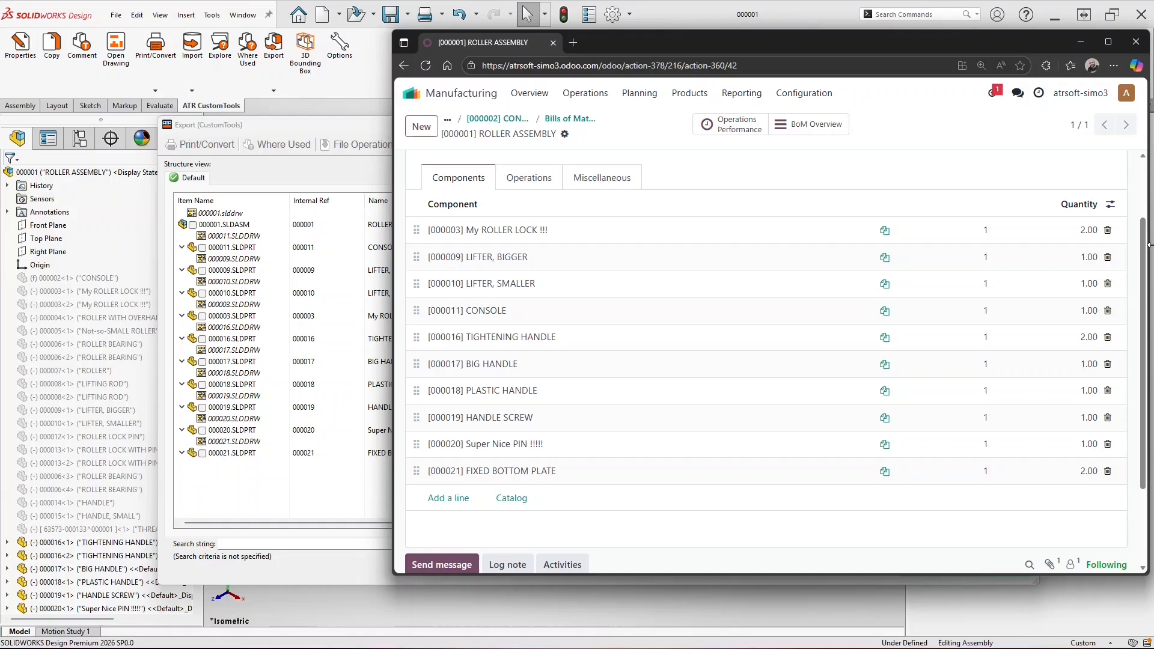
click(456, 498)
text(Lif)
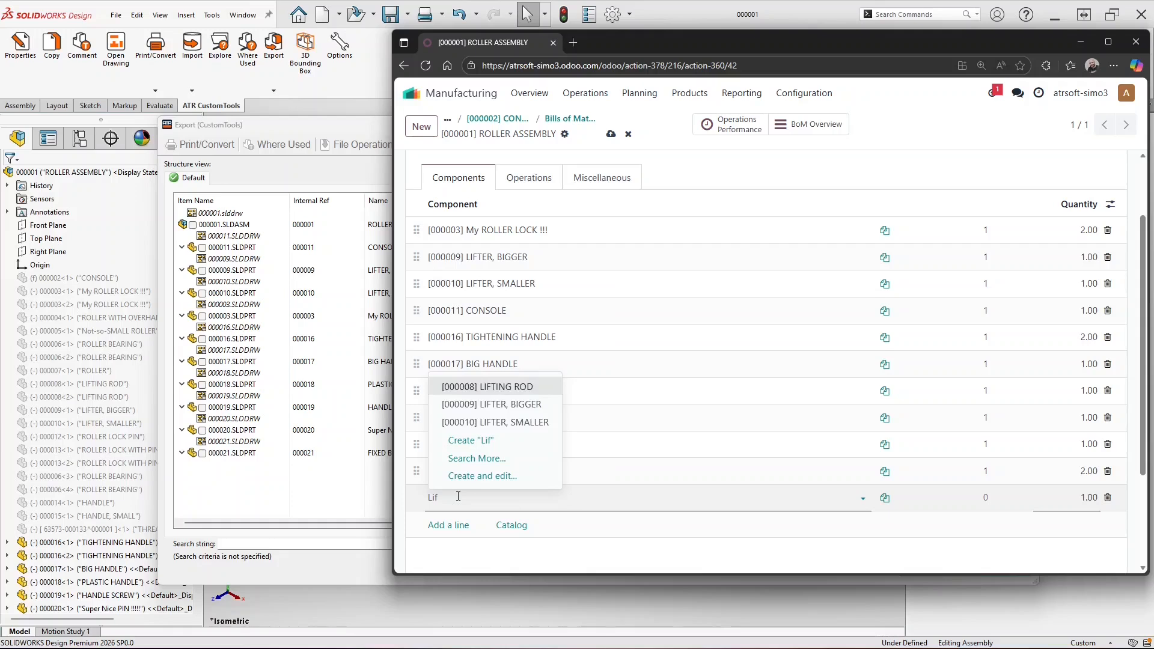
click(499, 387)
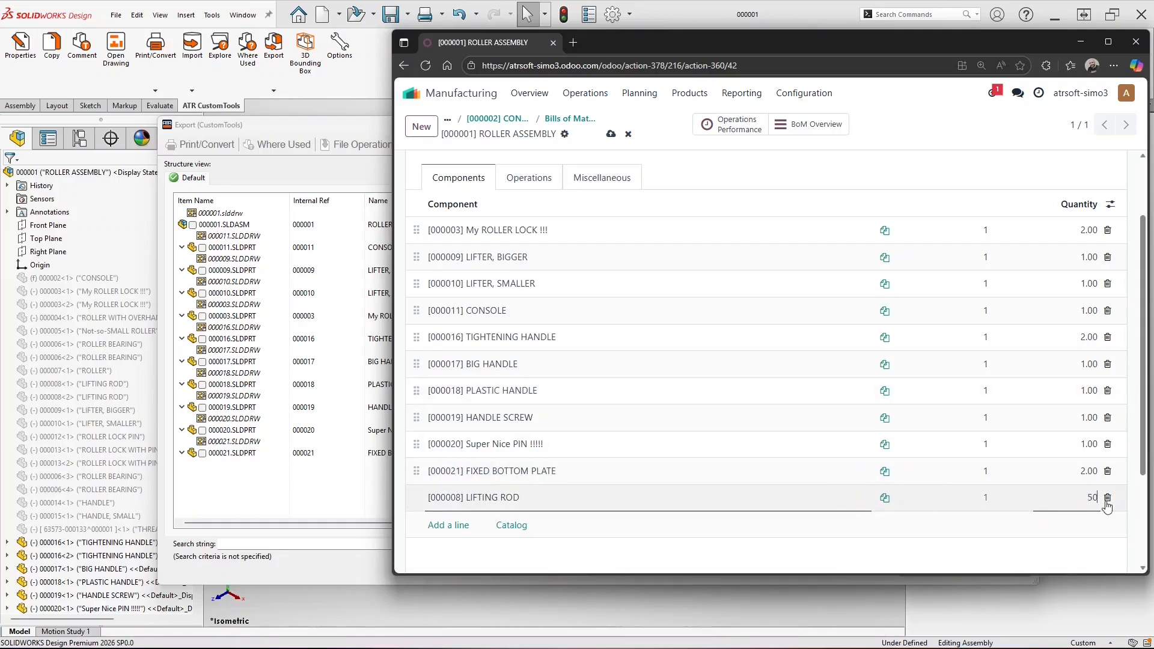
click(1036, 534)
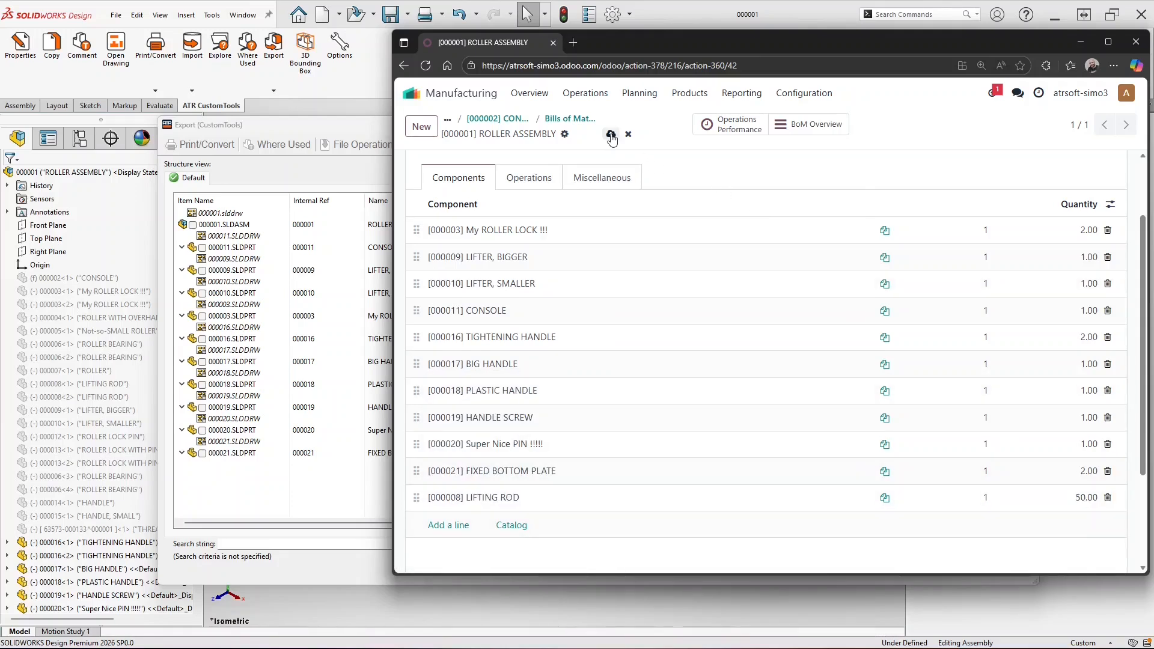
click(376, 133)
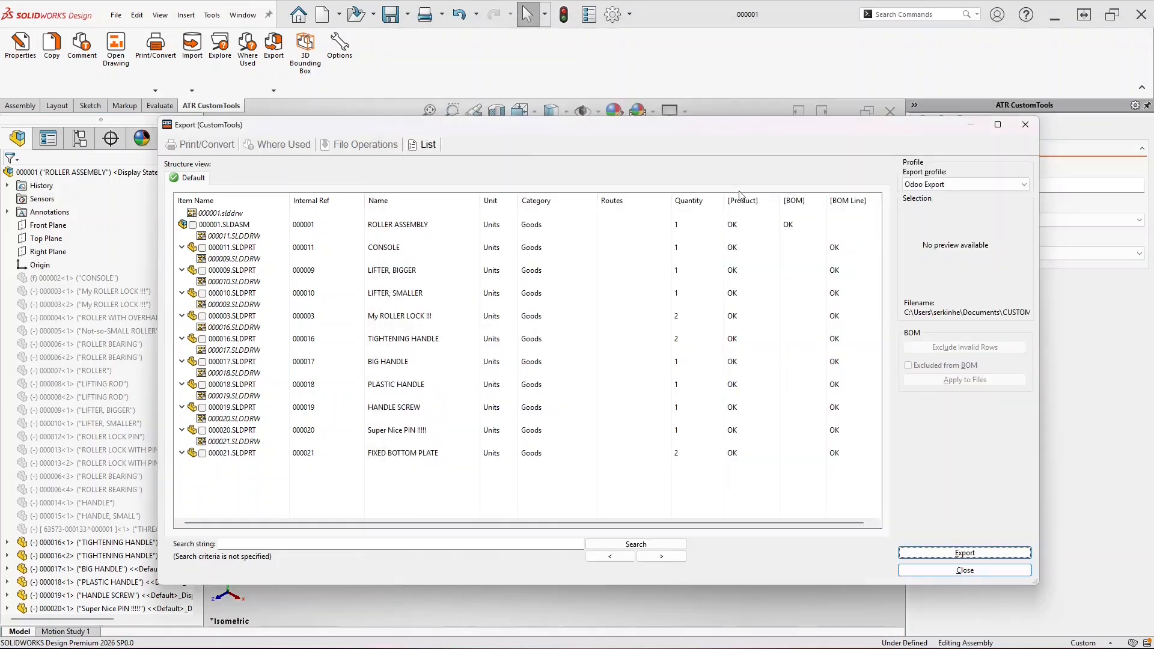
Reload the export list with the Odoo Export profile and export the BoM to Odoo
click(938, 184)
click(932, 207)
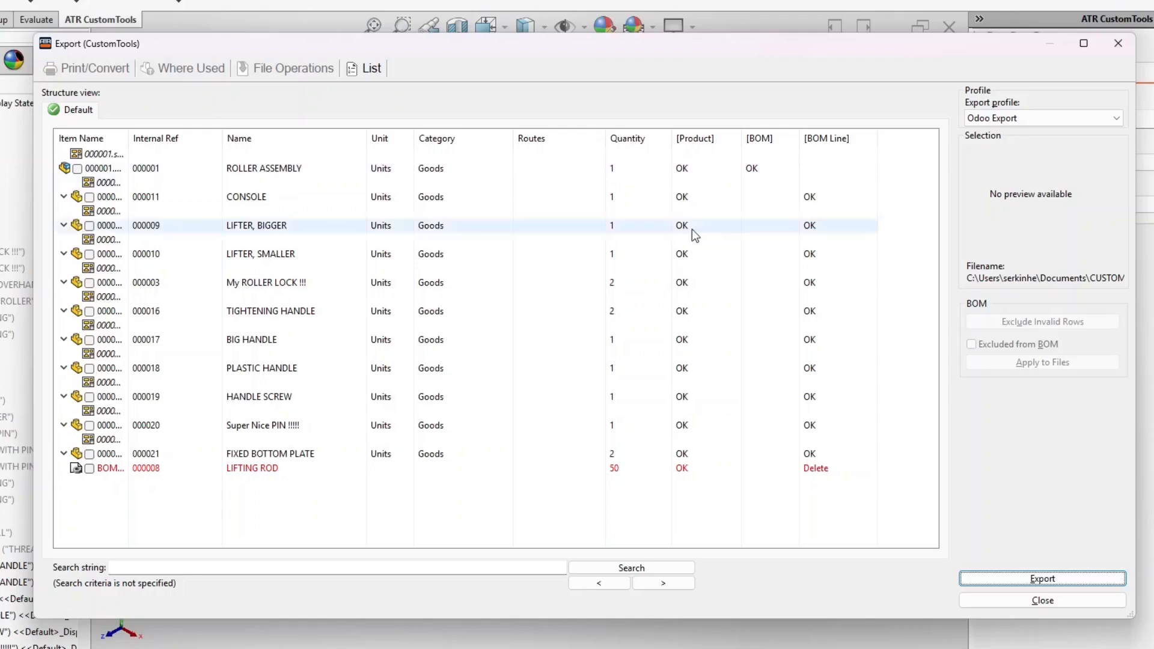
click(298, 467)
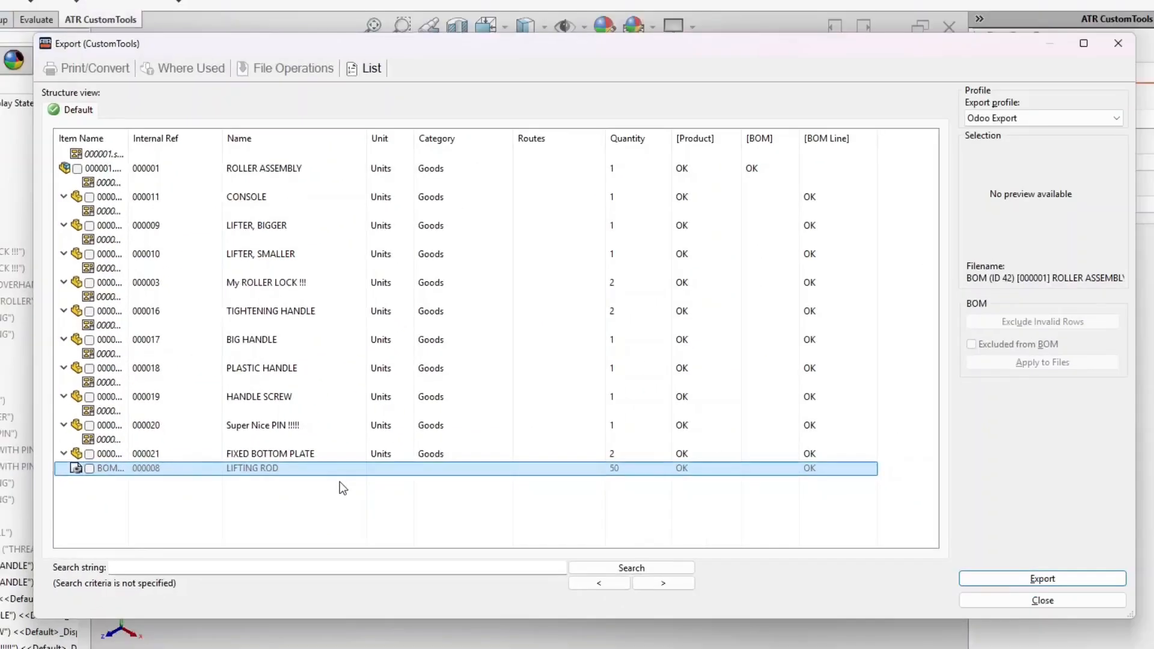
click(1084, 580)
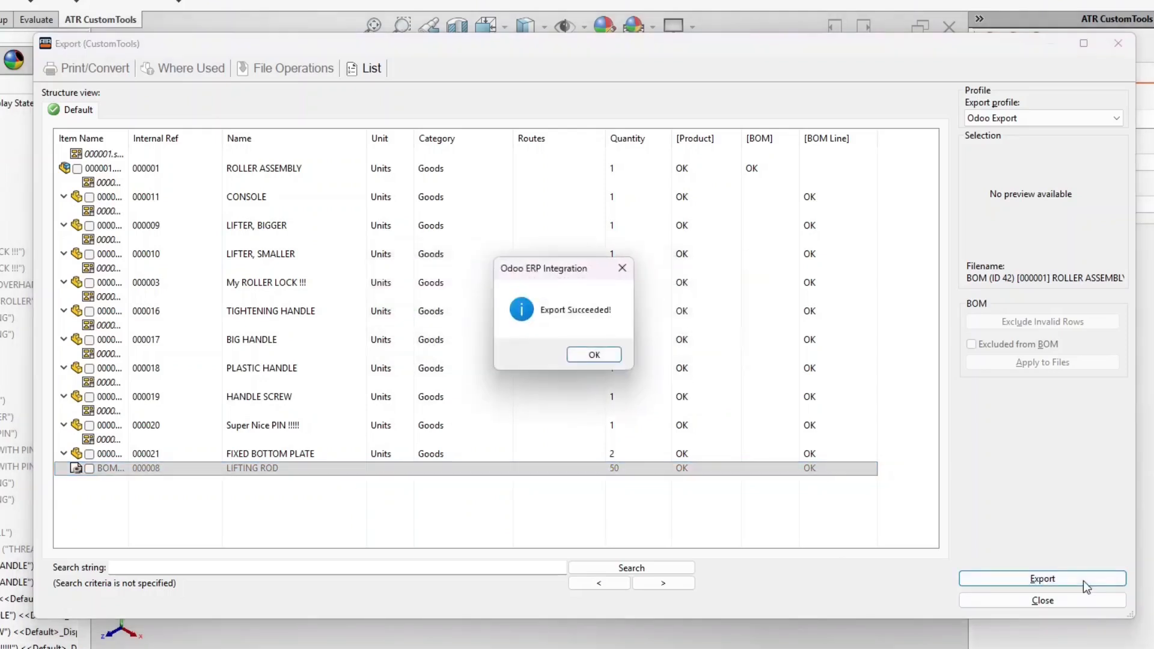
click(596, 355)
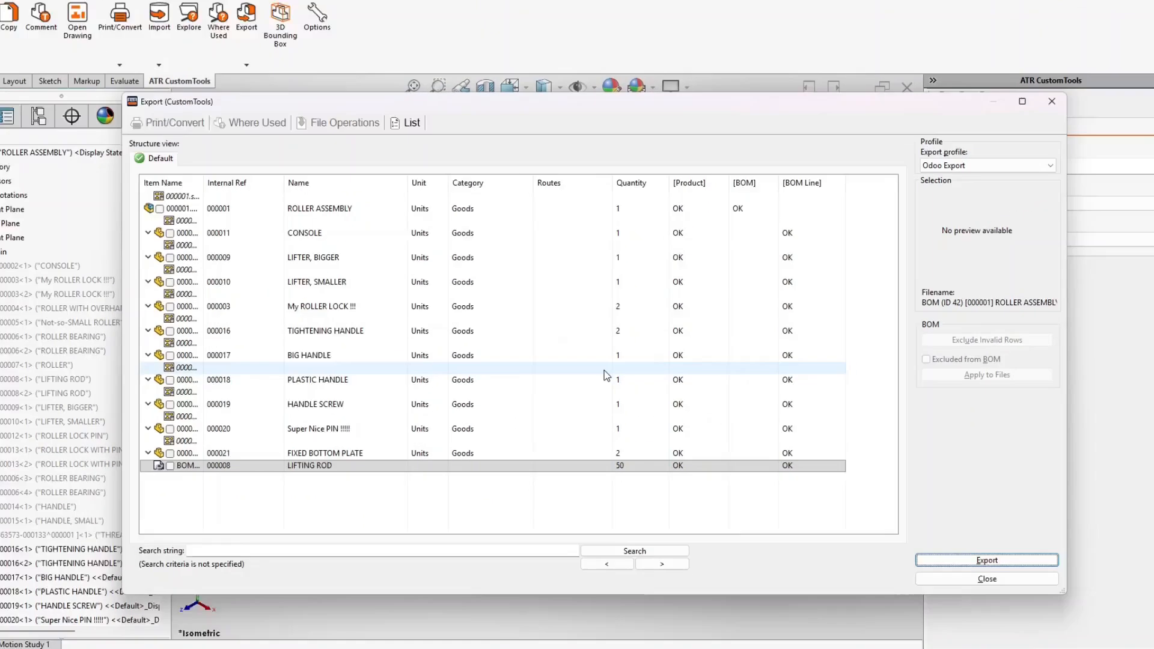
Refresh Odoo to confirm LIFTING ROD stays at 50.00, then close the export list
key(alt+Tab)
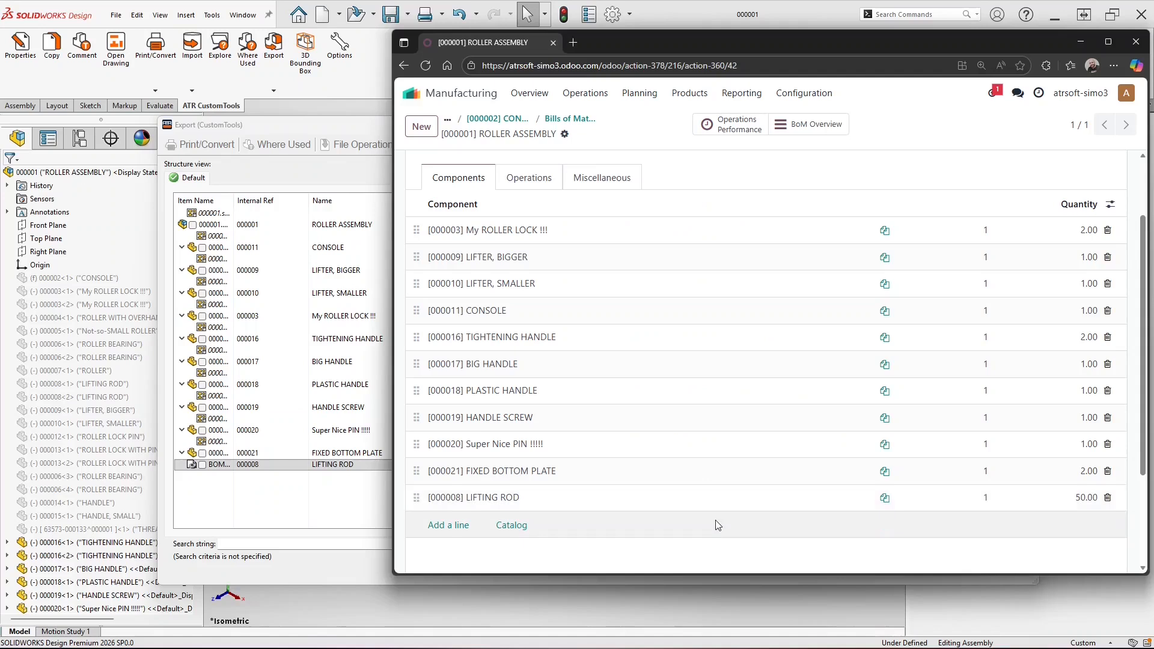
key(F5)
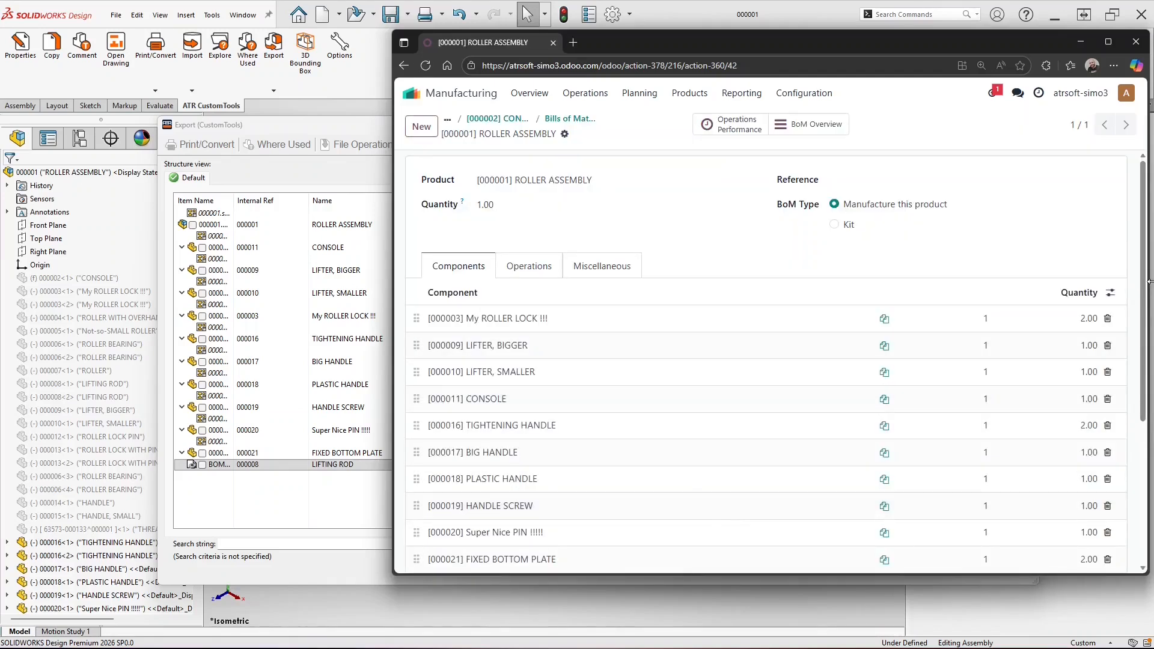
drag(1147, 279, 1147, 299)
scroll(1147, 303, down, 5)
key(alt+Tab)
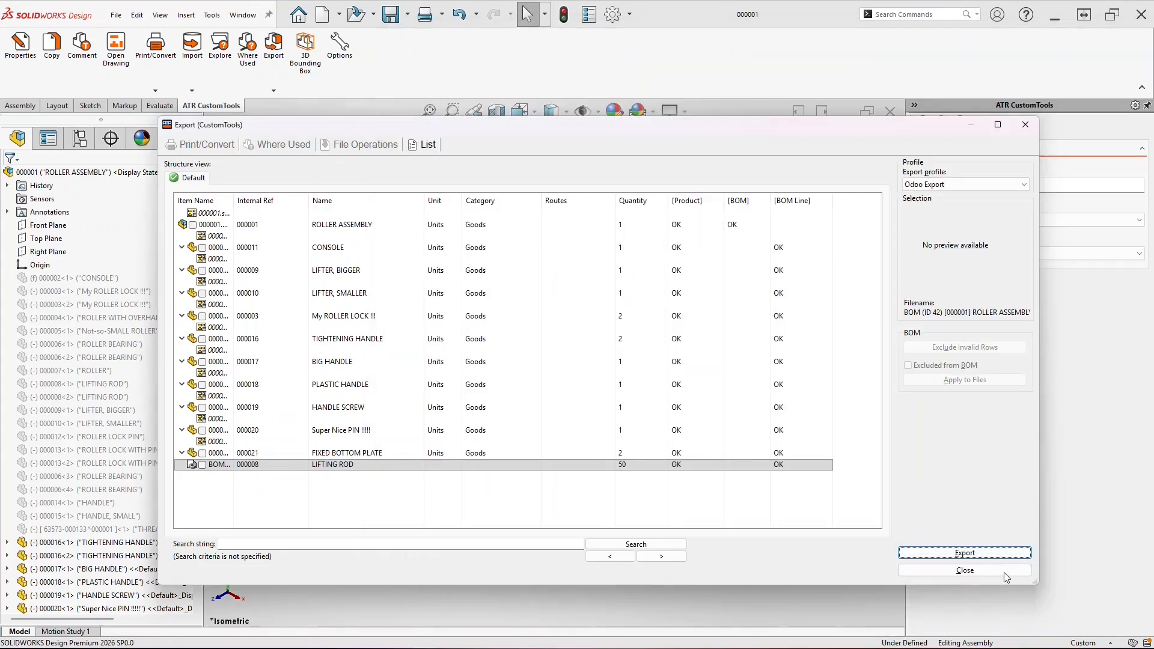
click(1005, 571)
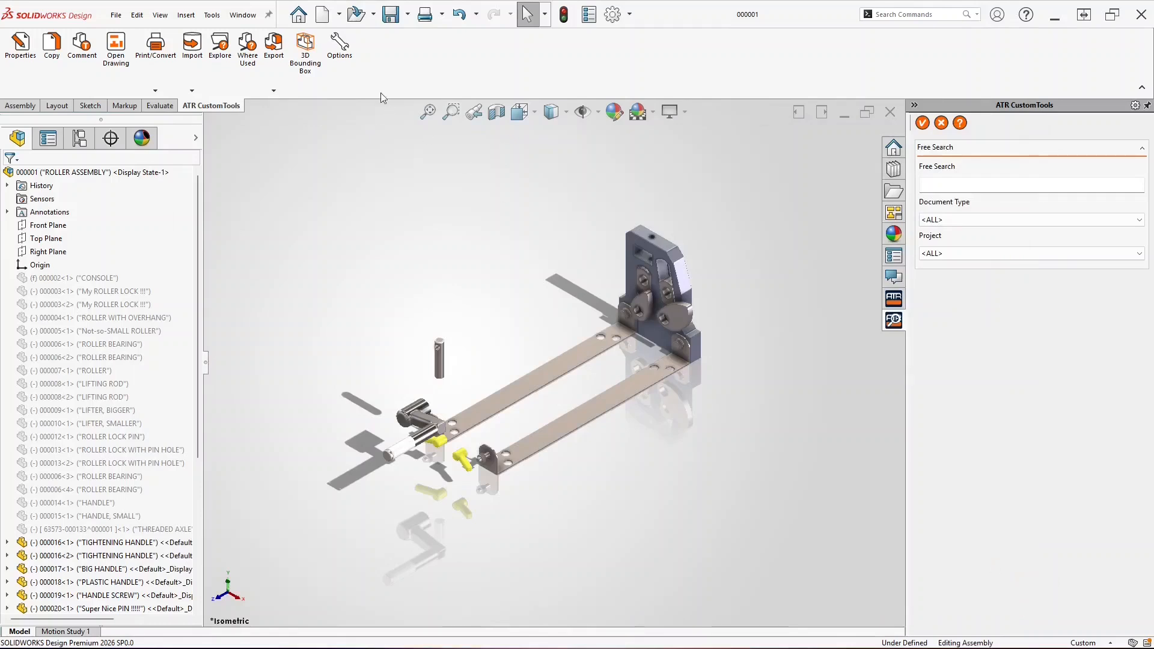
Uncheck Delete 'Ghost-items' by default in the Odoo Export profile's Odoo ERP Integration settings
click(339, 47)
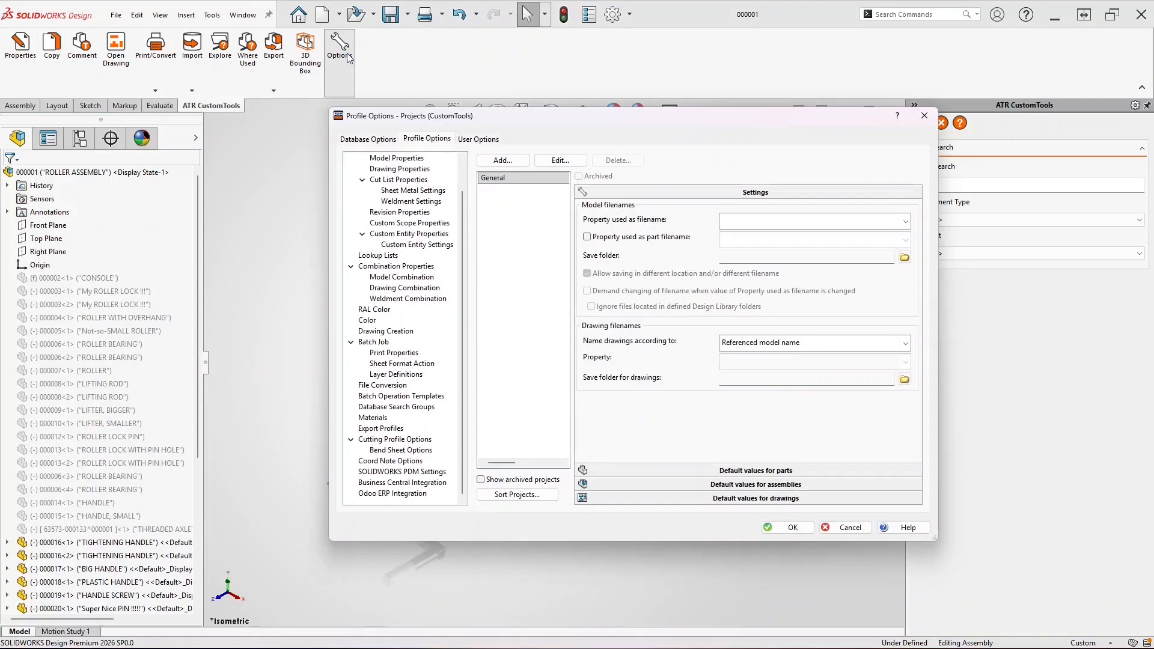
click(278, 440)
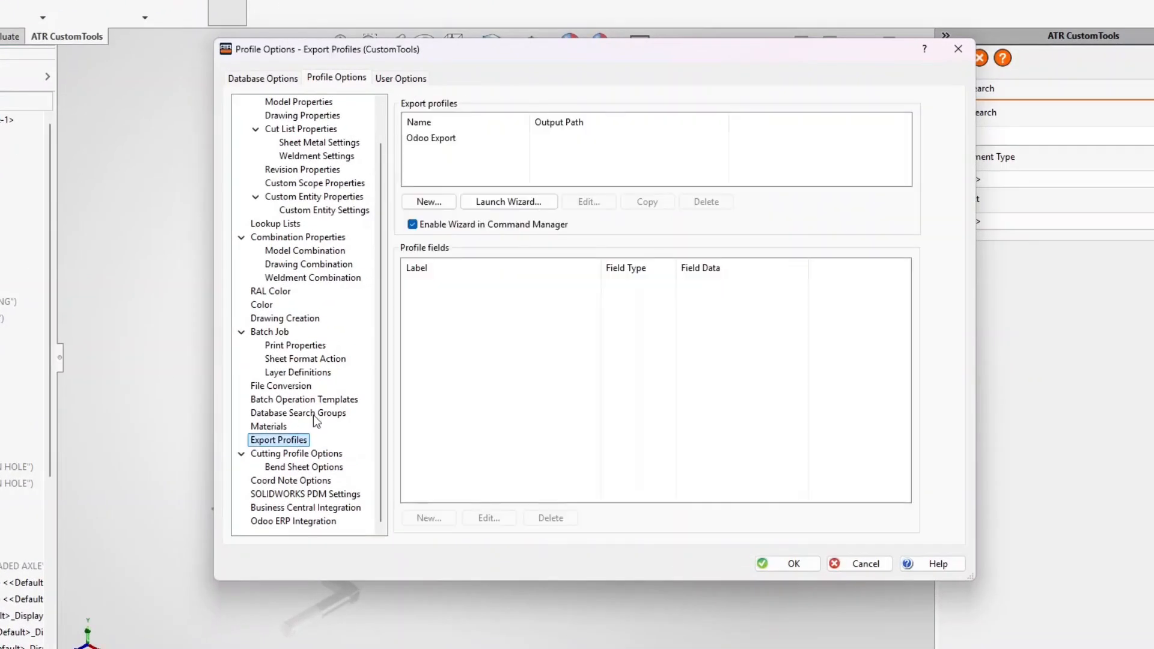
click(459, 140)
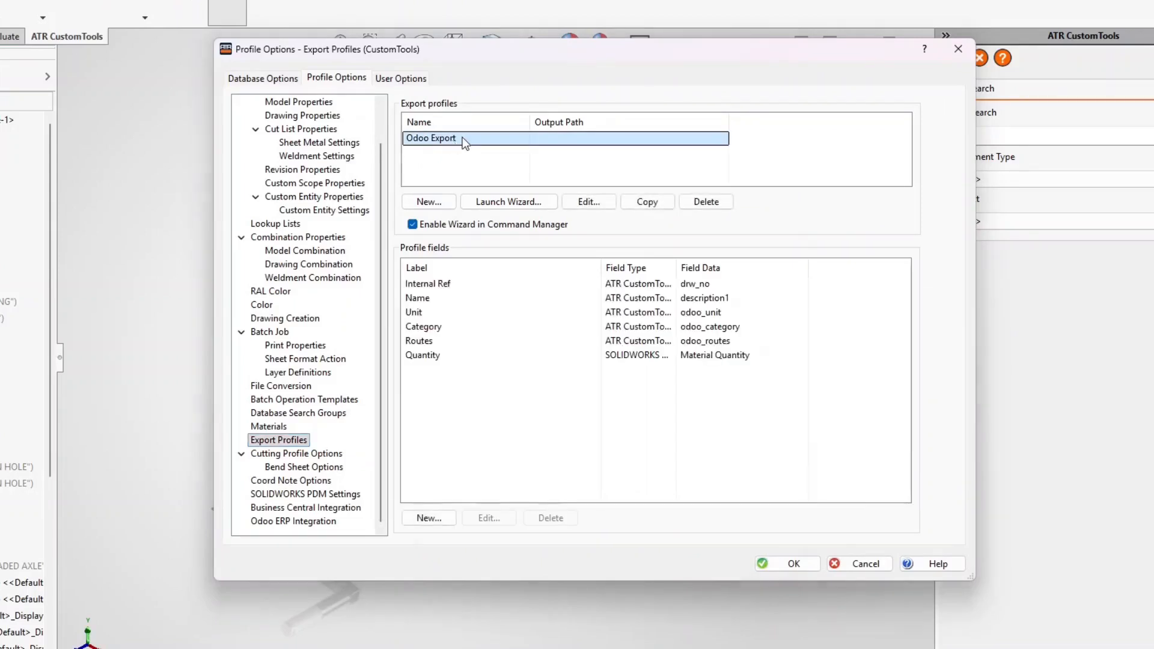
double_click(465, 140)
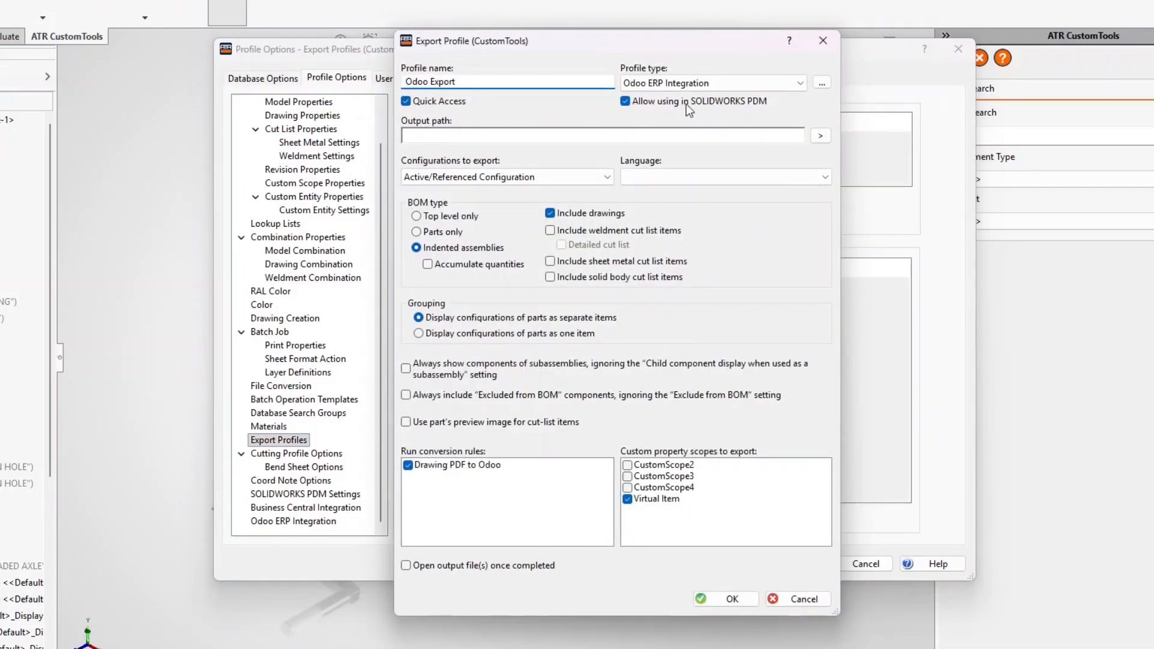
click(822, 83)
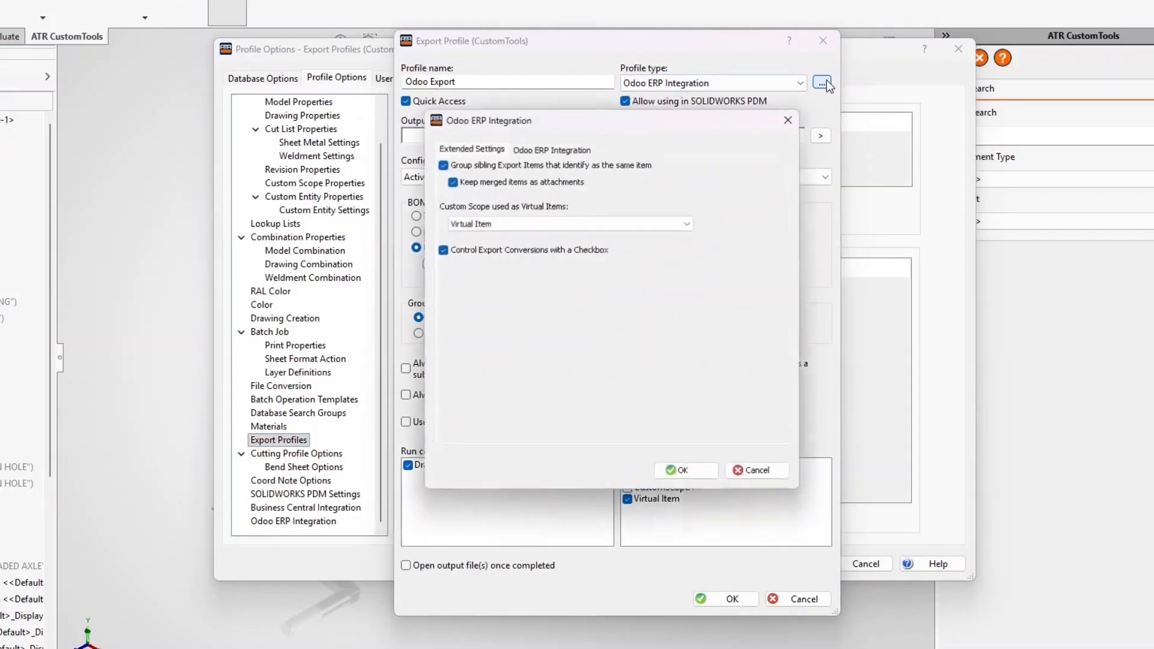
click(584, 149)
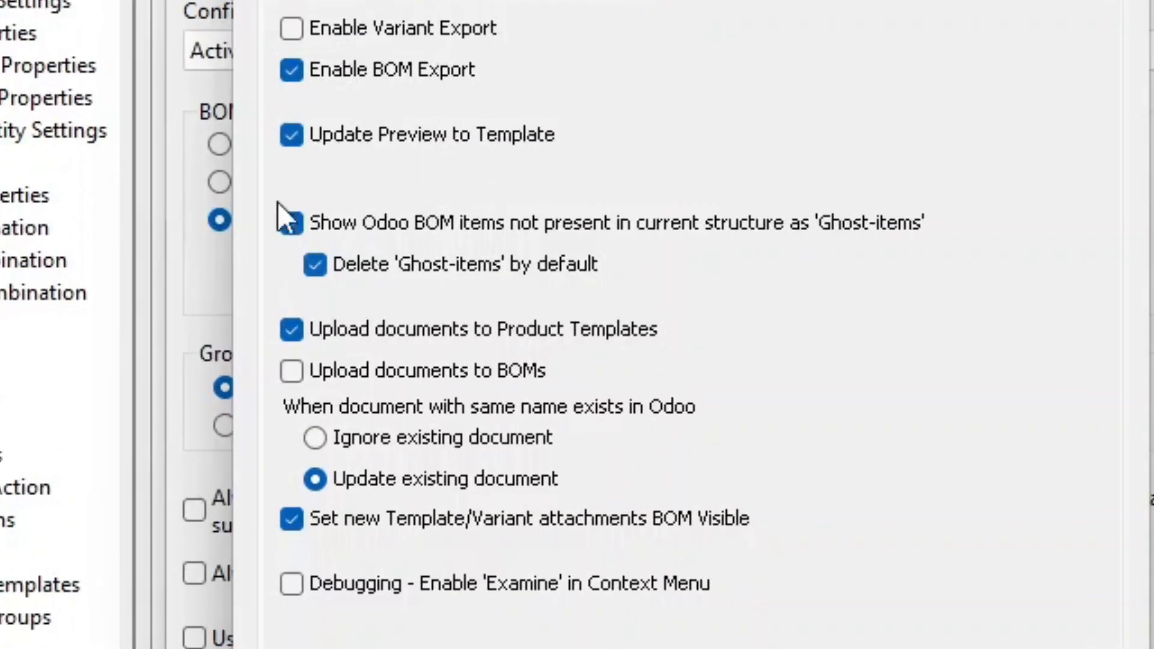
click(318, 265)
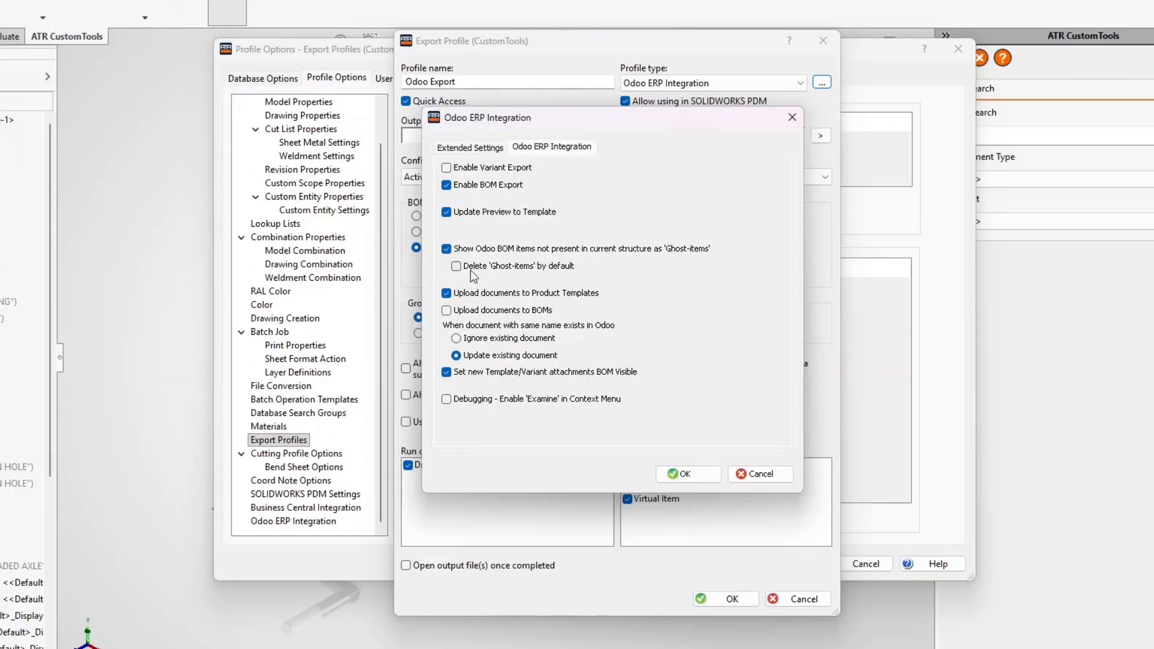
click(678, 473)
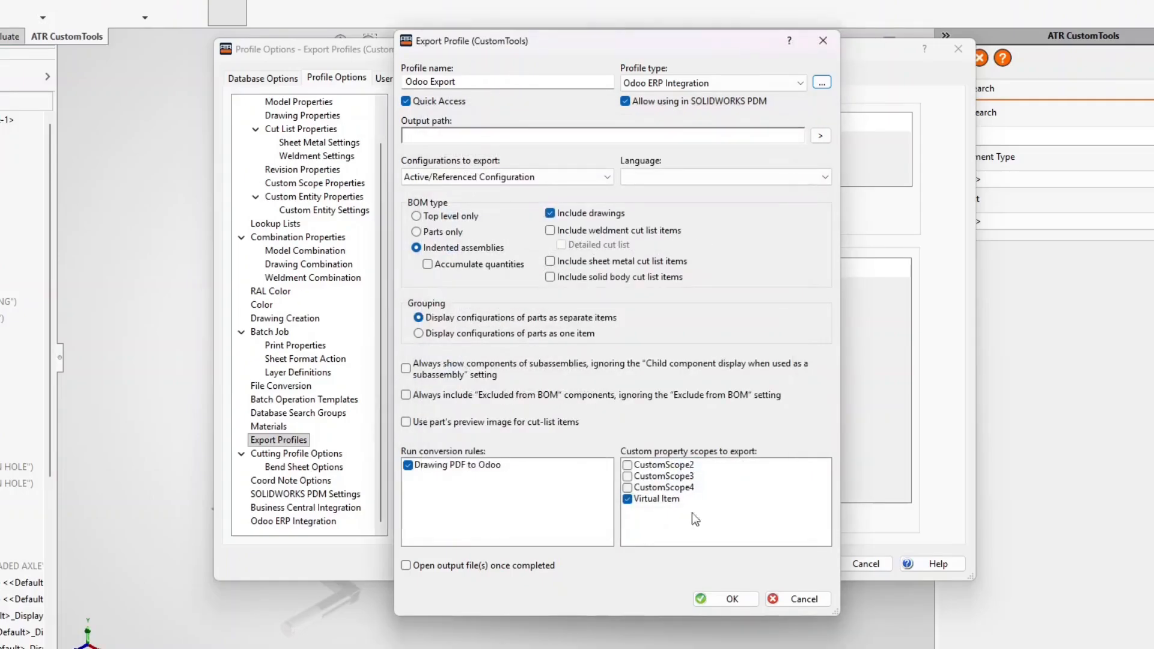
click(734, 600)
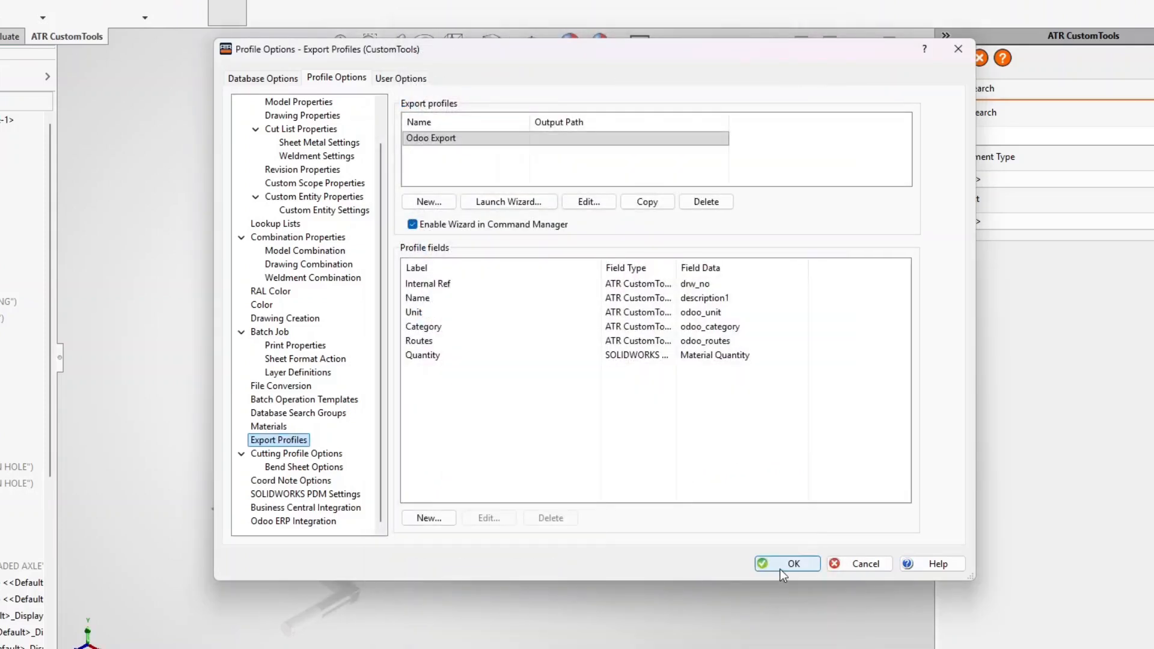
click(783, 570)
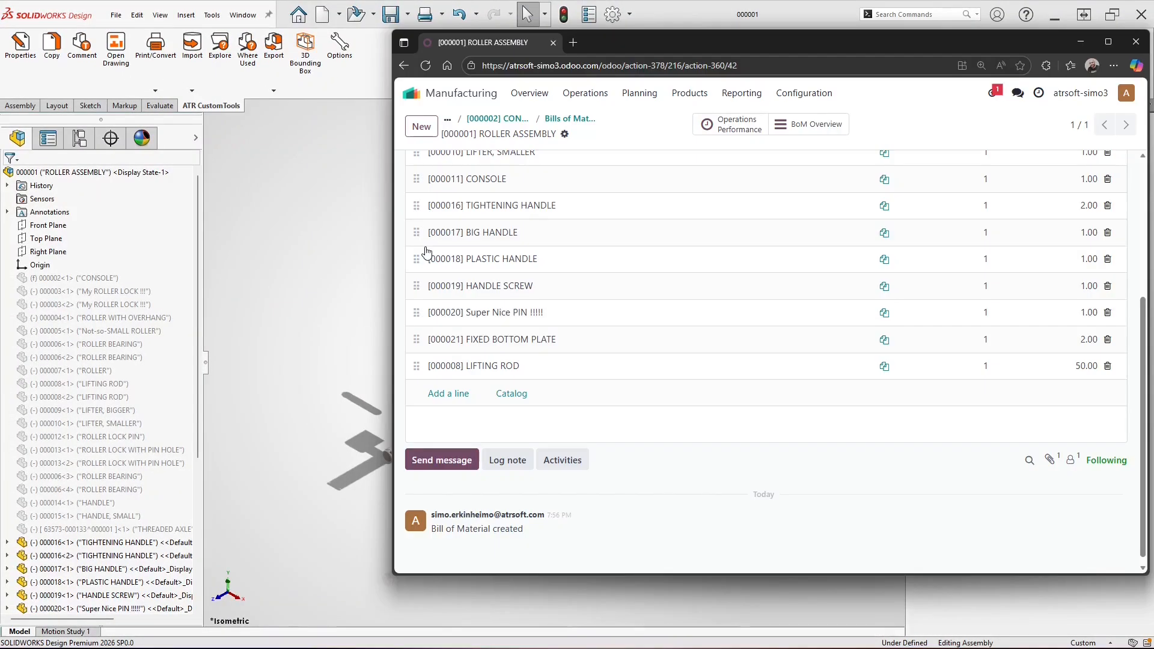
Add [000015] HANDLE, SMALL with quantity 17 to the ROLLER ASSEMBLY BoM and save
click(463, 394)
text(Handler)
key(BackSpace)
click(498, 431)
click(1077, 394)
text(17)
key(Return)
scroll(734, 273, up, 5)
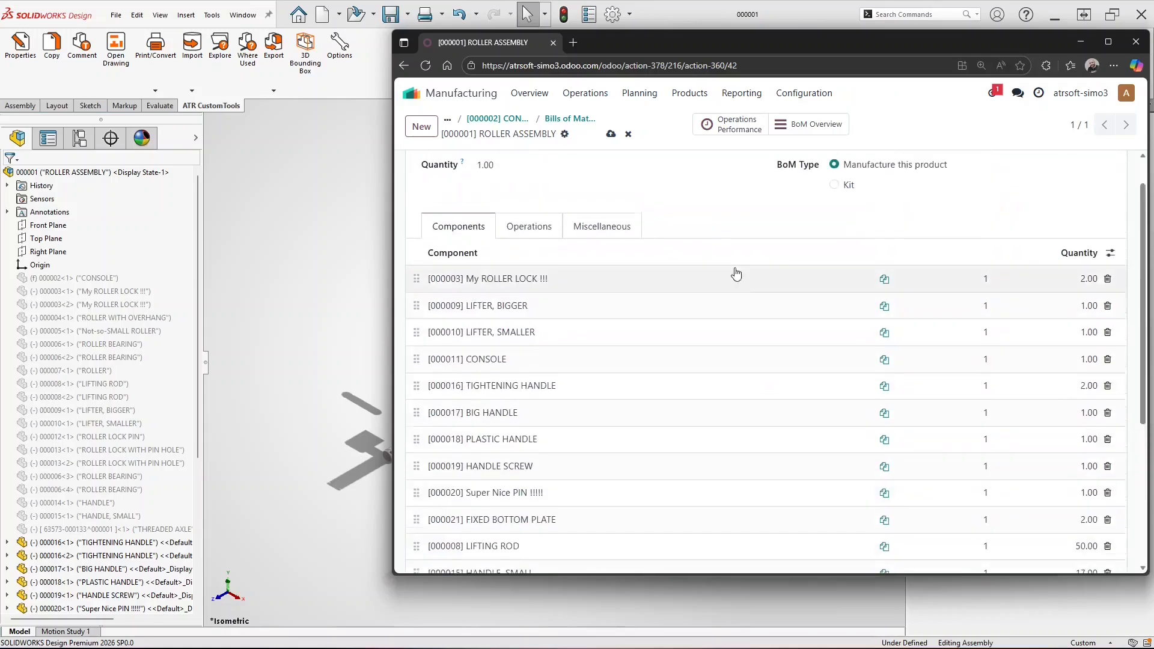
click(610, 137)
Re-run Odoo Export and confirm the LIFTING ROD and HANDLE, SMALL ghost lines remain
click(309, 77)
click(273, 92)
click(289, 106)
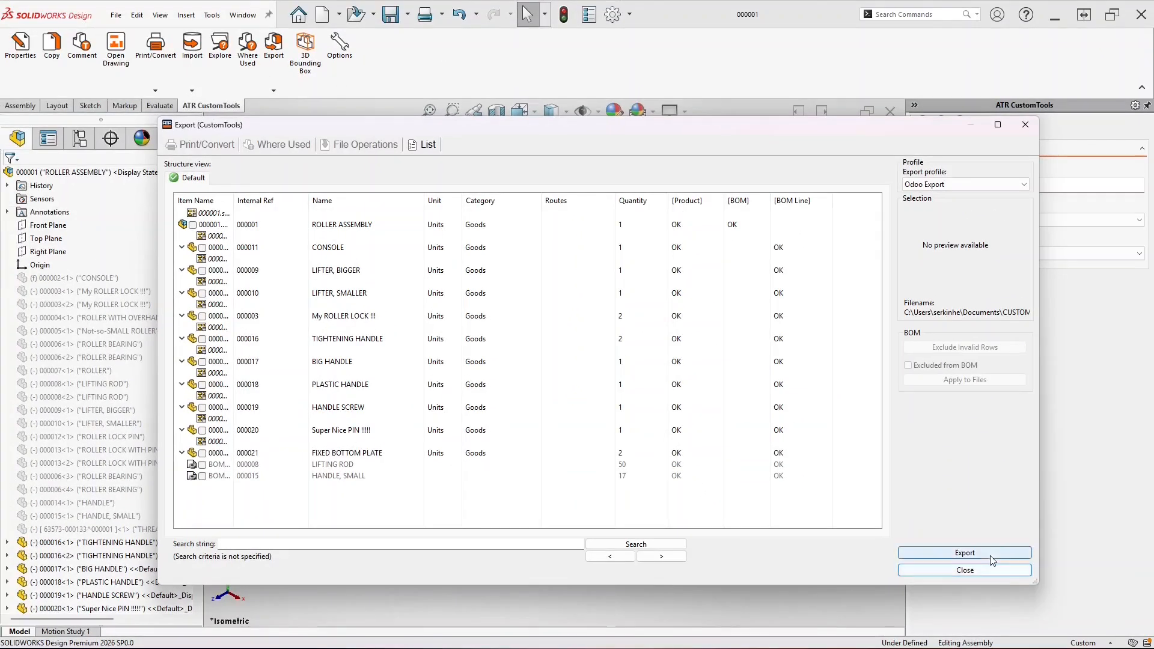
click(991, 554)
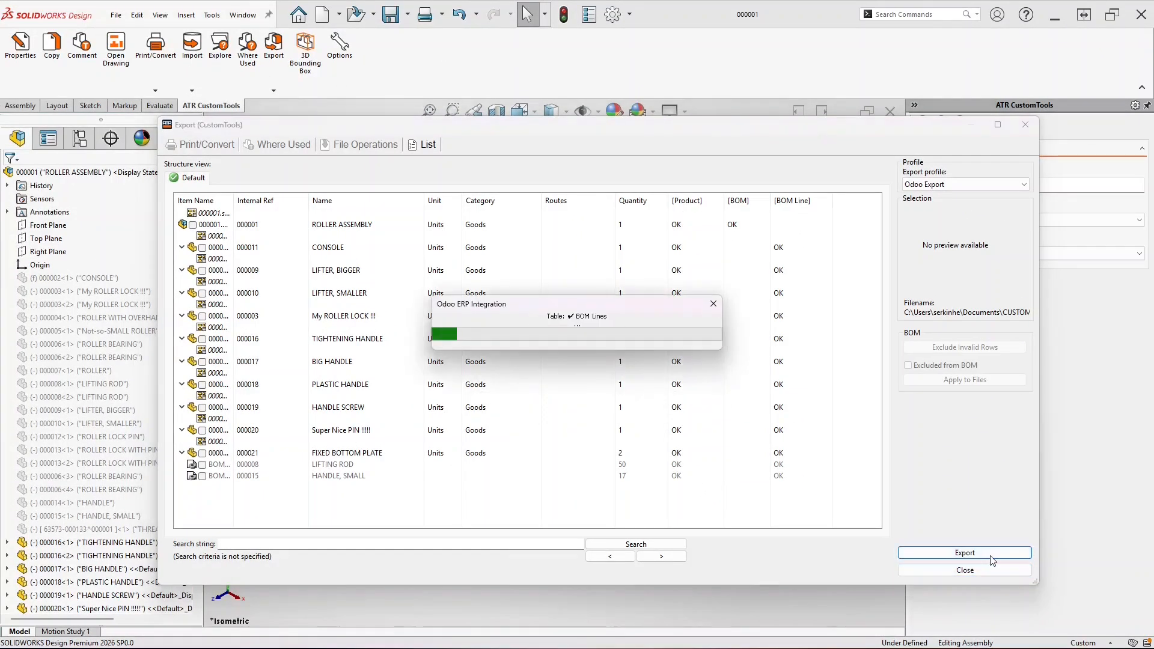
click(621, 380)
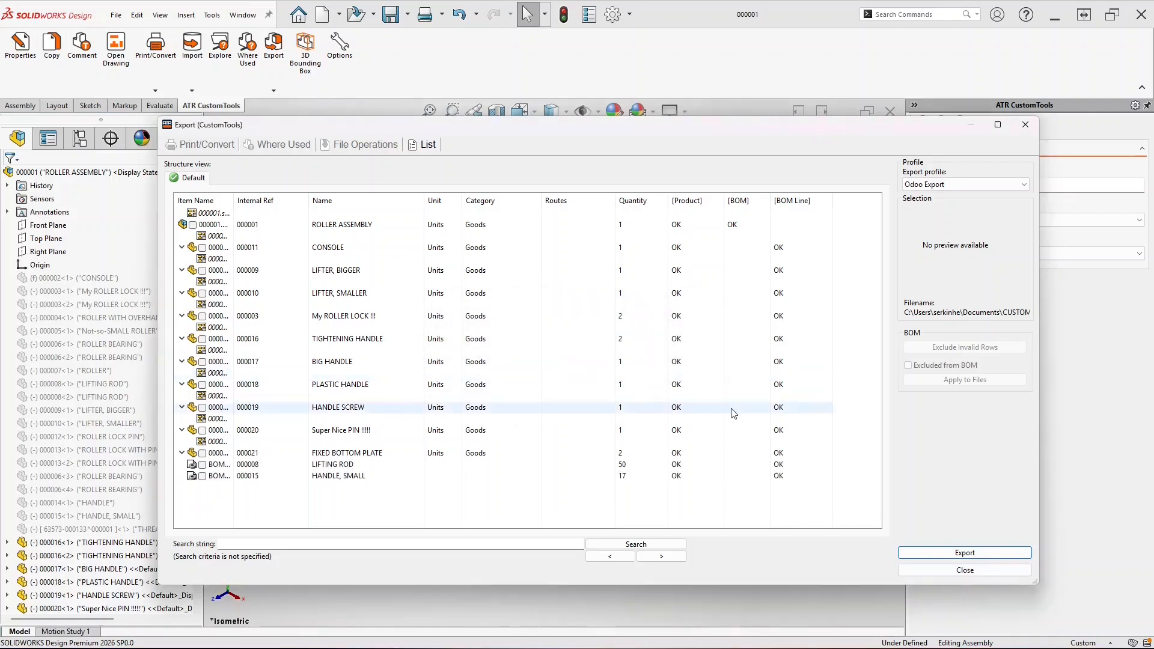
key(alt+Tab)
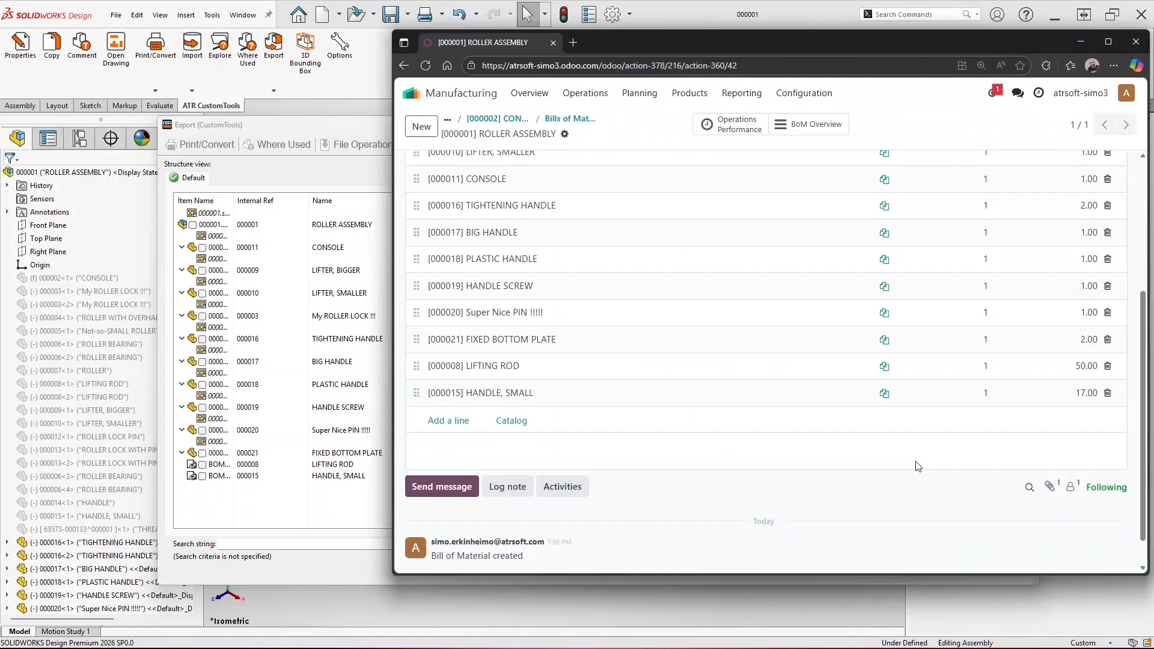
scroll(918, 467, down, 5)
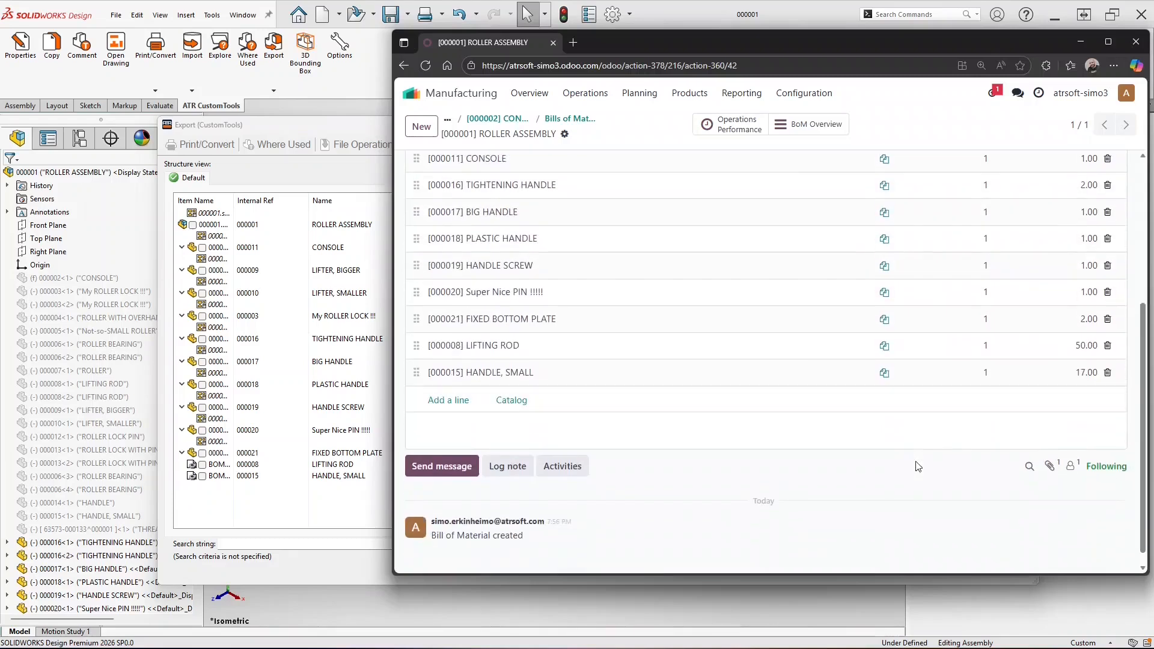
click(369, 124)
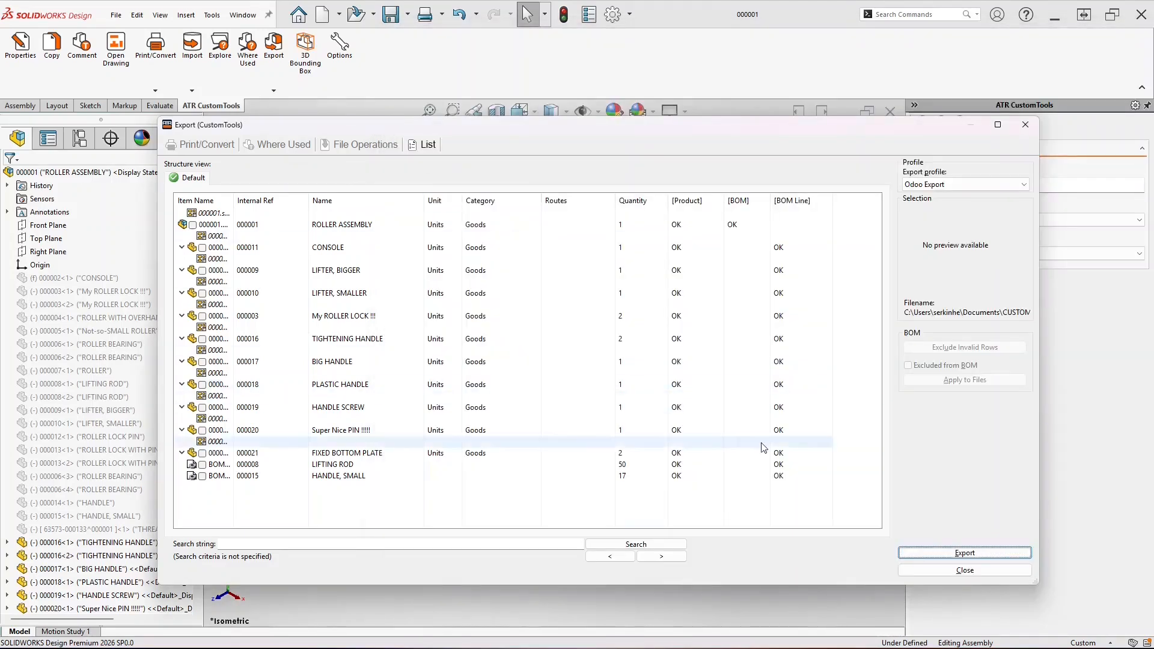
click(965, 570)
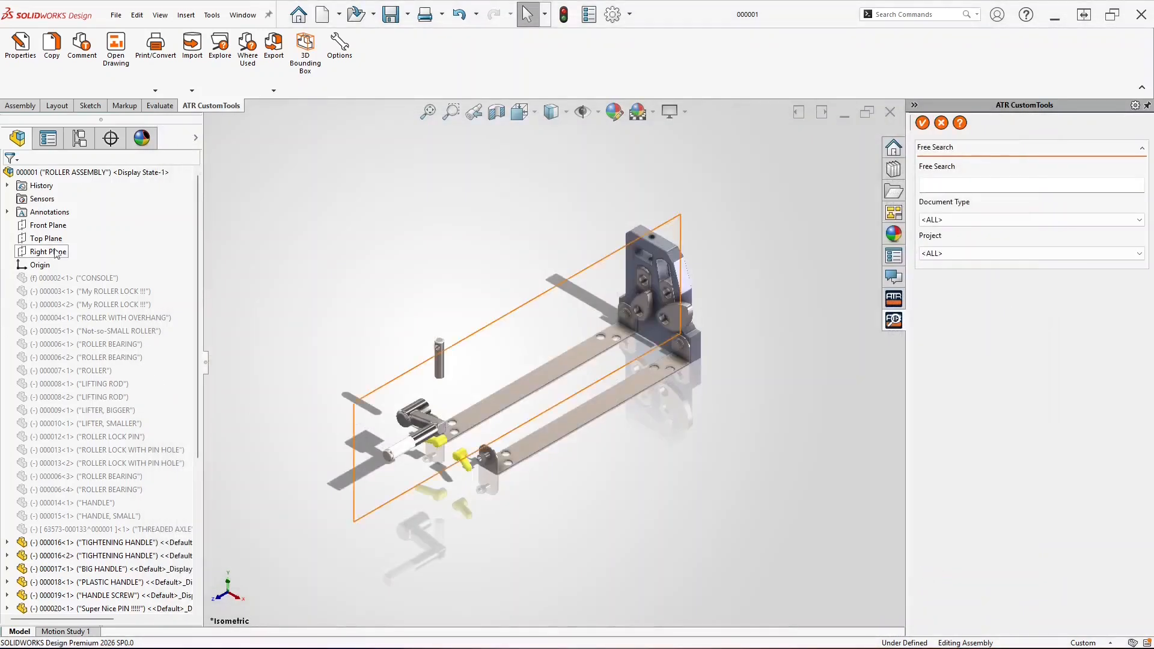
Unsuppress components CONSOLE through HANDLE, SMALL in the roller assembly
click(72, 278)
shift+click(102, 517)
click(158, 481)
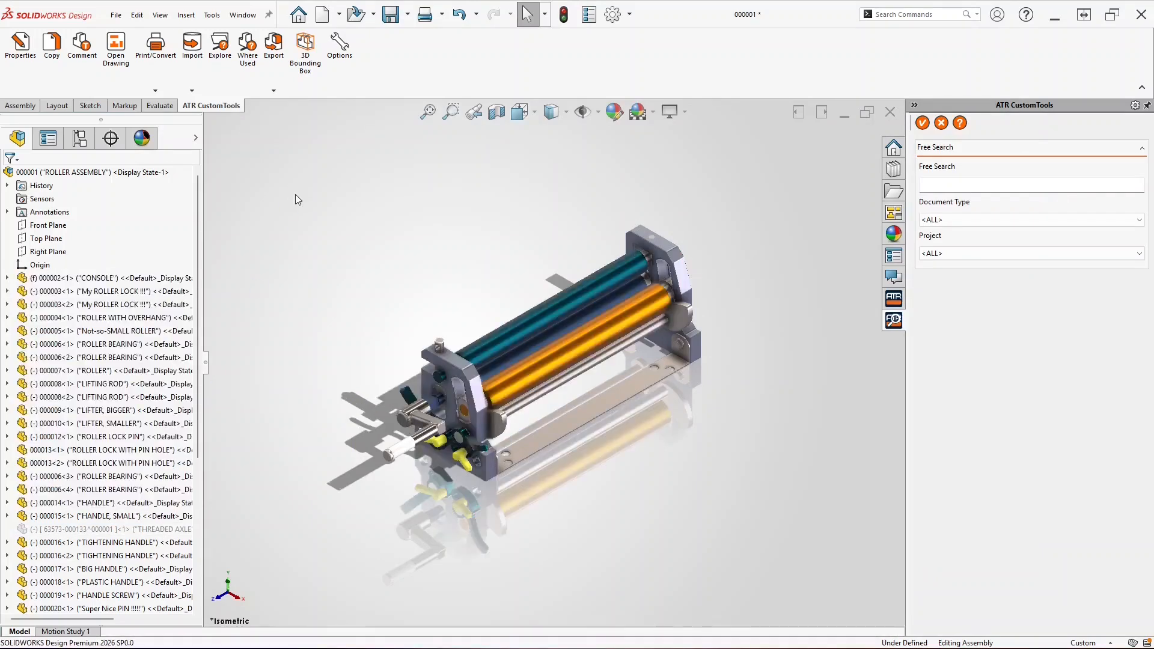
Save the assembly and export it, updating Odoo to LIFTING ROD 2.00 and HANDLE, SMALL 1.00
click(274, 91)
click(278, 105)
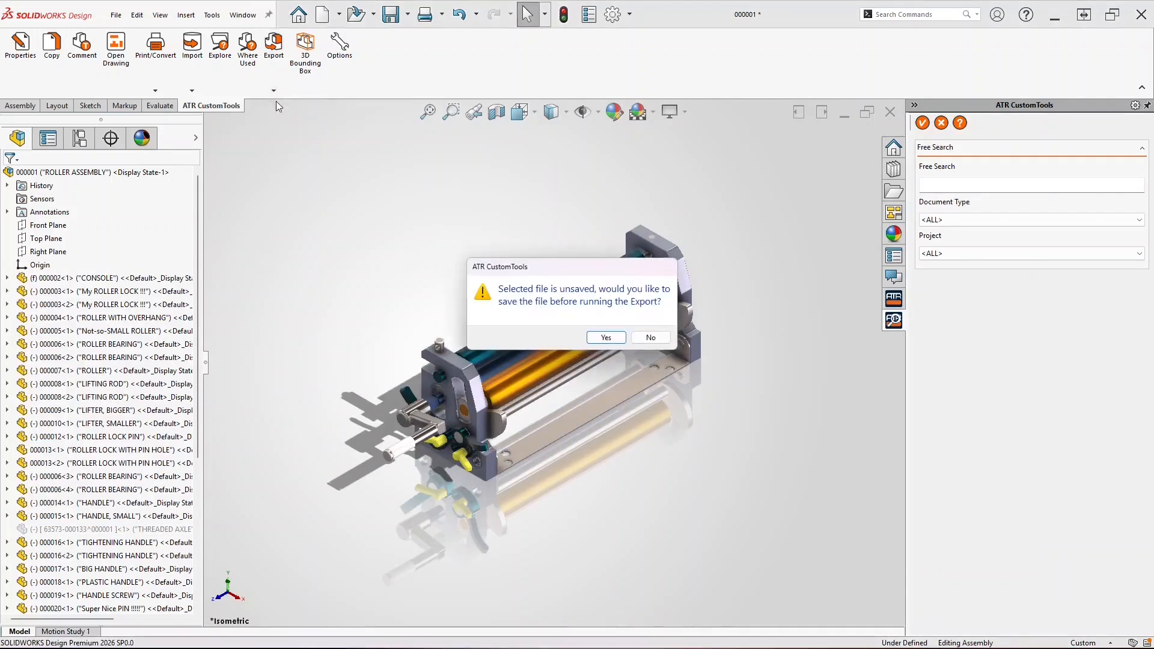
click(606, 338)
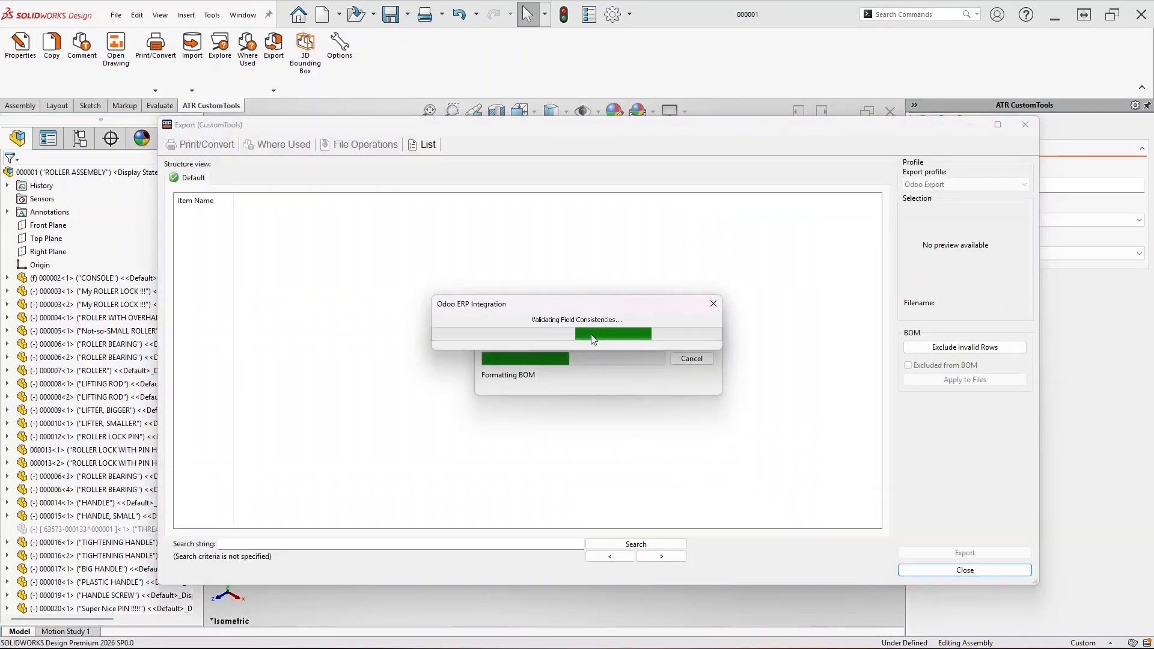
scroll(885, 244, down, 5)
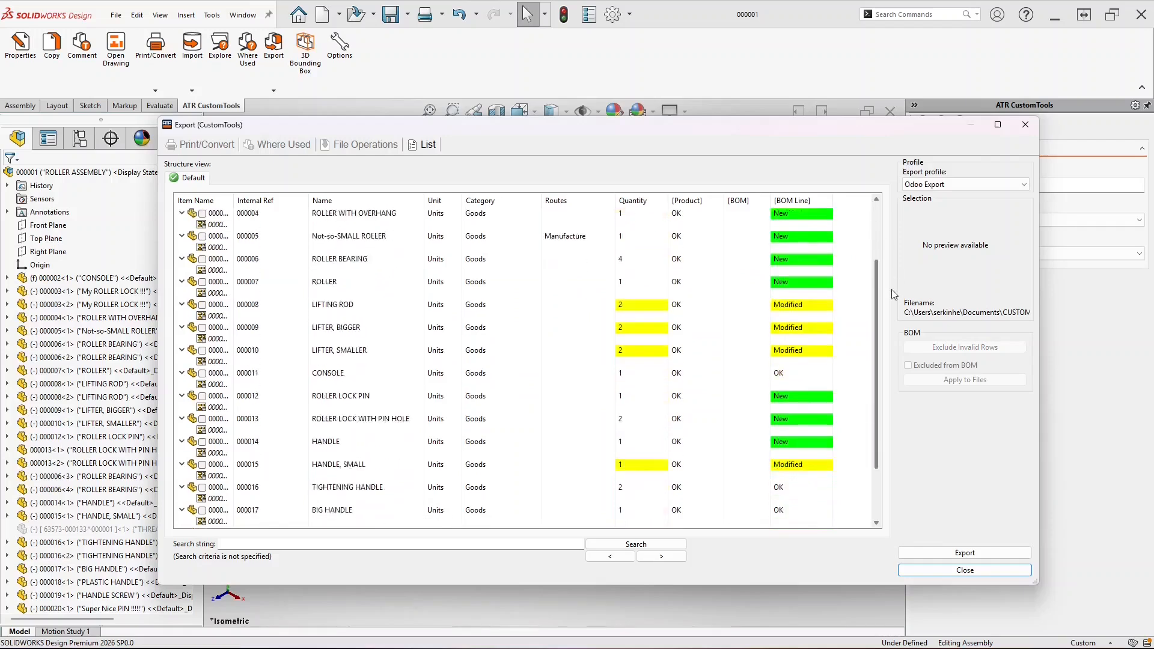
scroll(885, 244, up, 3)
scroll(885, 244, up, 2)
click(972, 551)
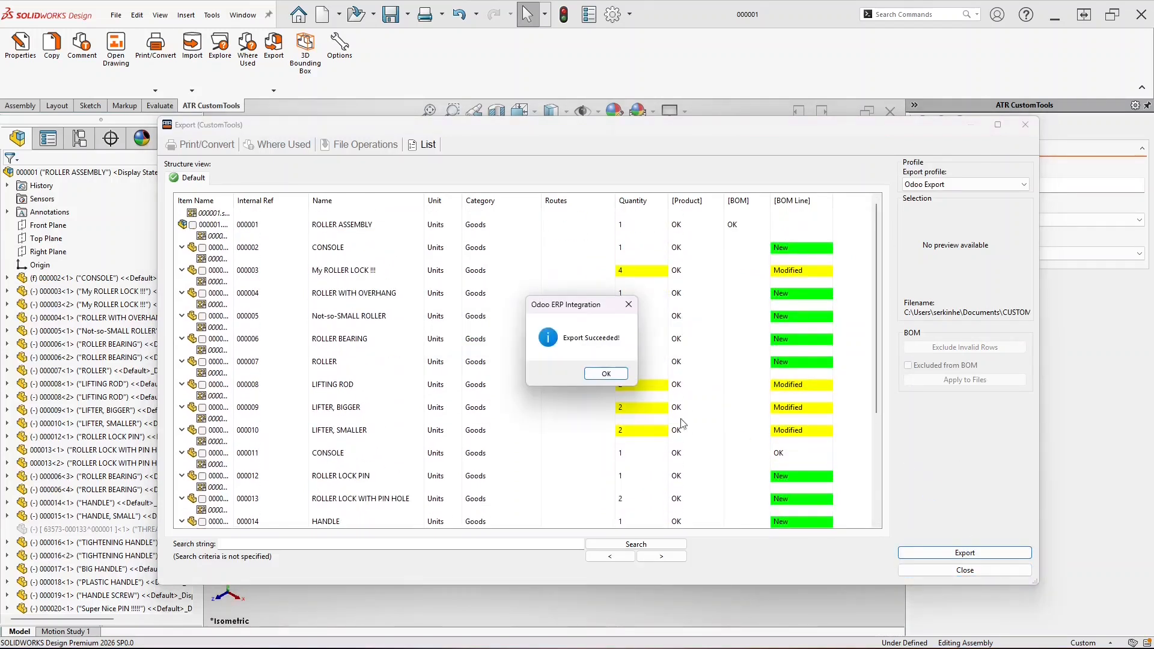
click(605, 375)
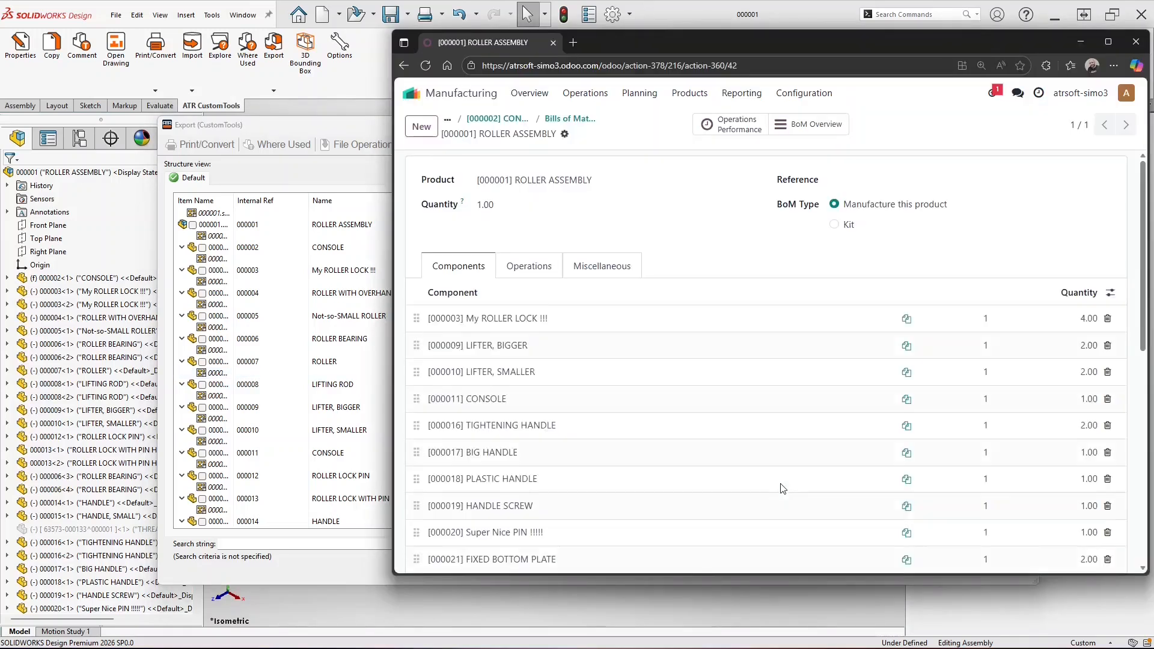
scroll(808, 428, down, 5)
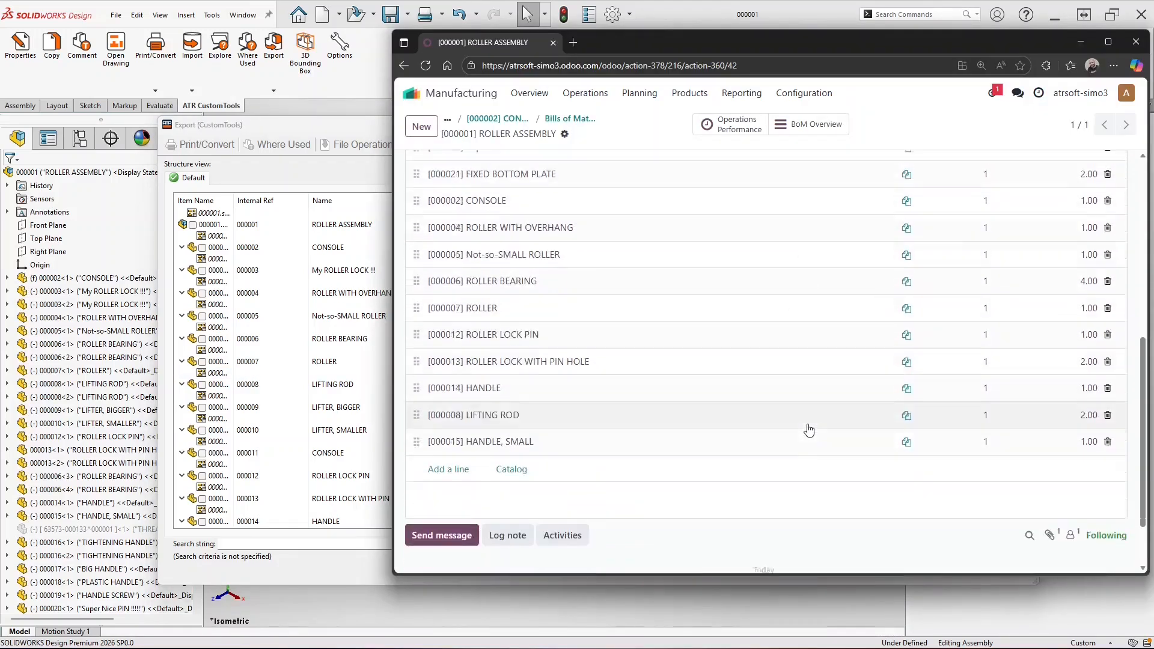
scroll(808, 429, up, 5)
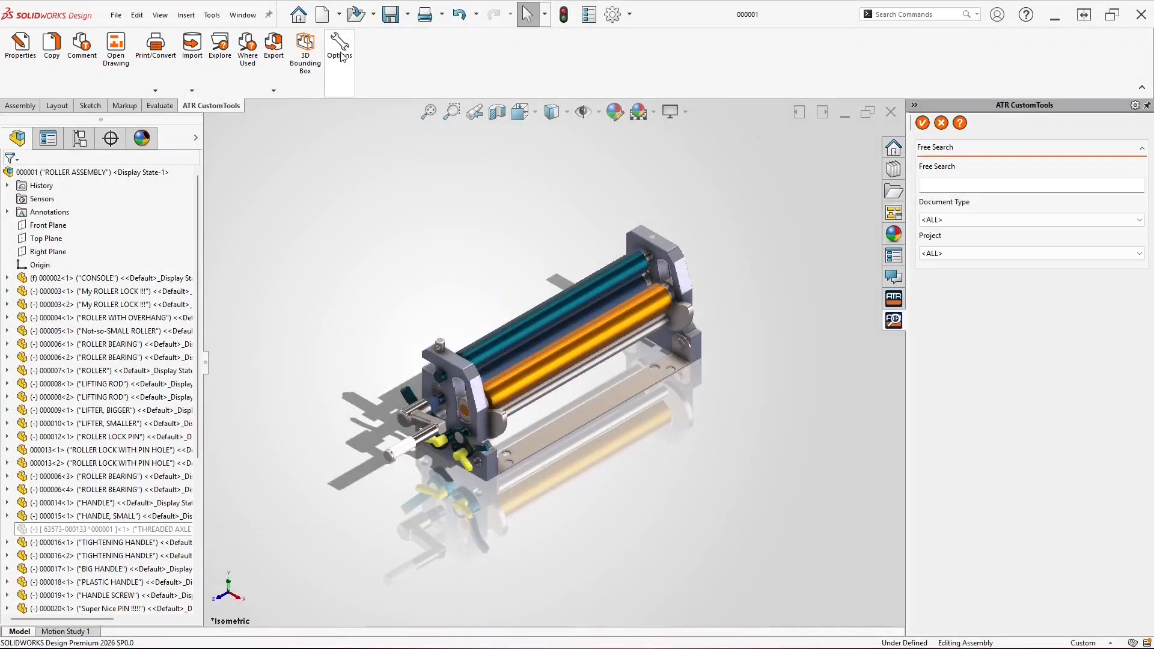
Rename the custom scope properties odoo_ref to drw_no and odoo_name to description1
click(341, 55)
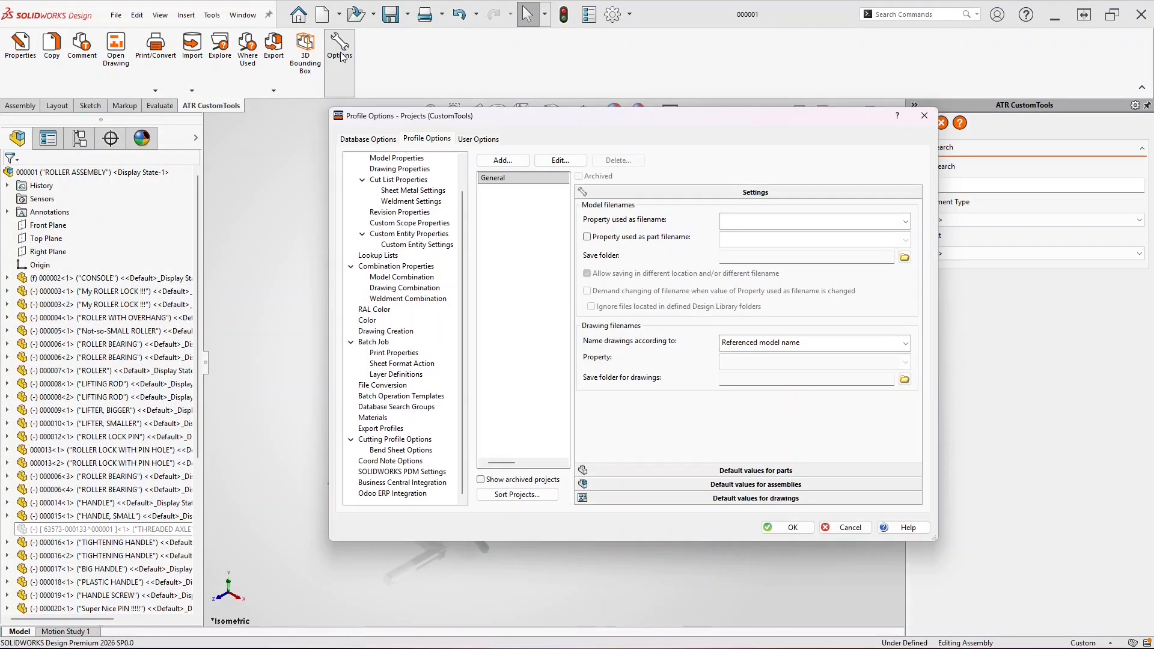
scroll(436, 171, up, 1)
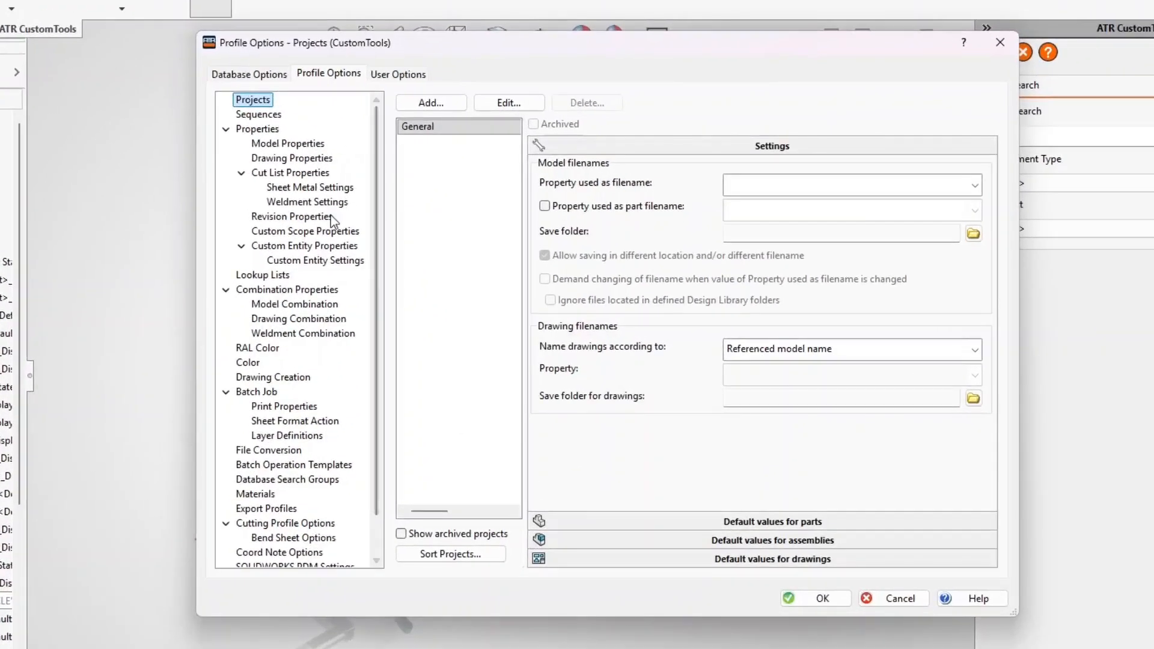
click(321, 234)
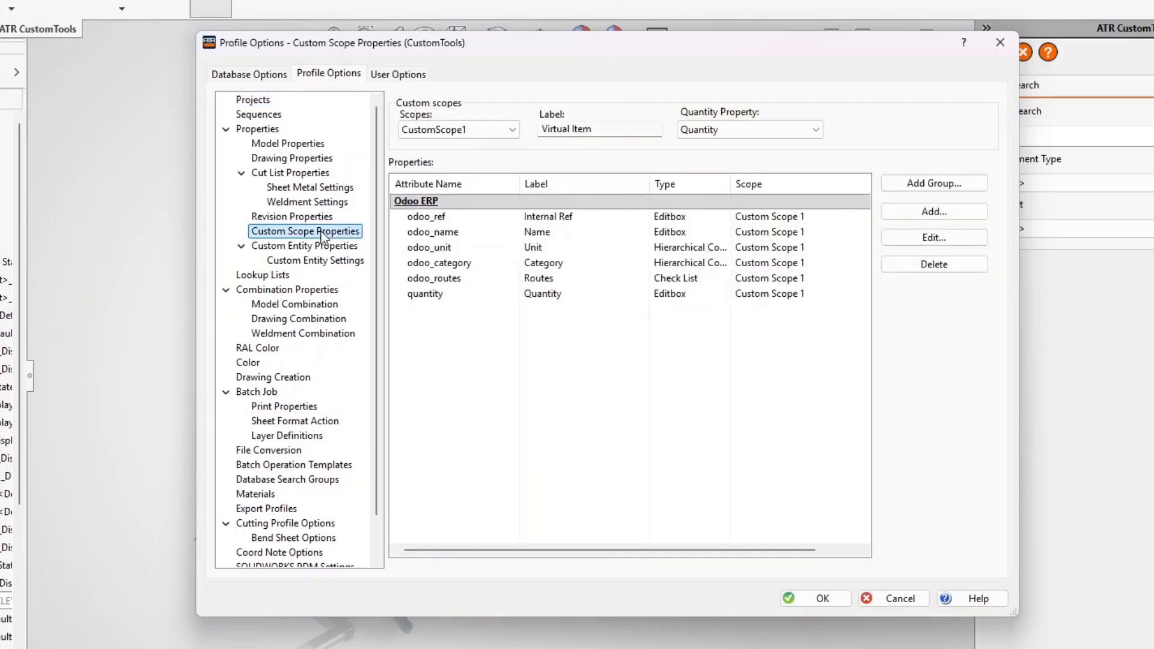
double_click(451, 217)
text(drw_no)
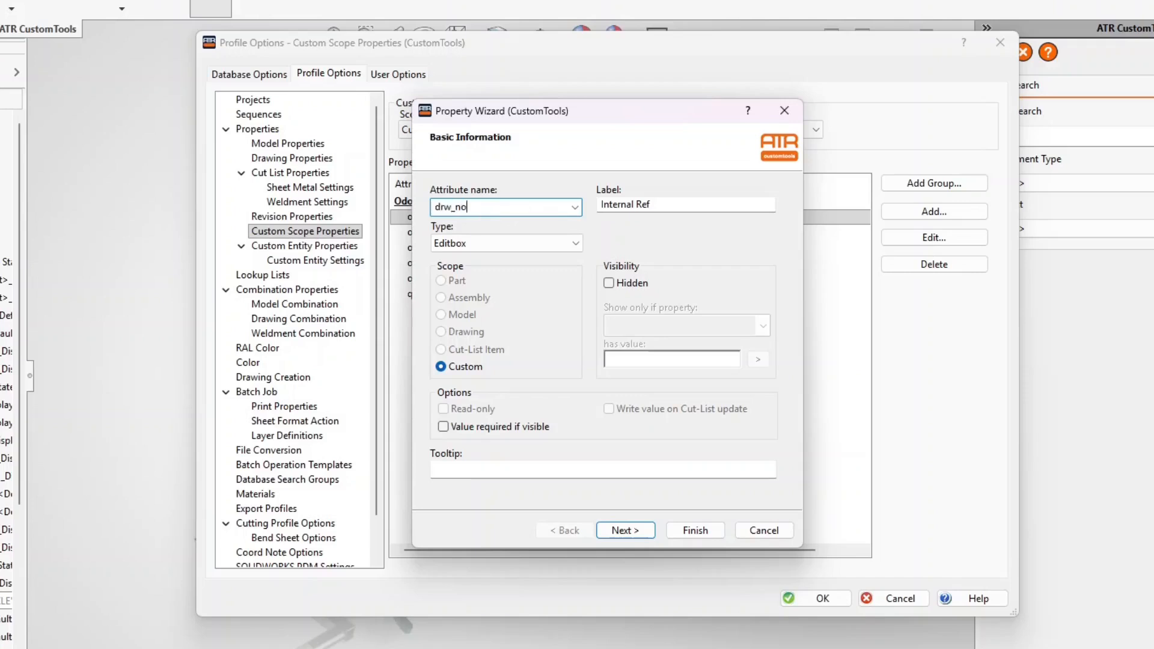
click(694, 530)
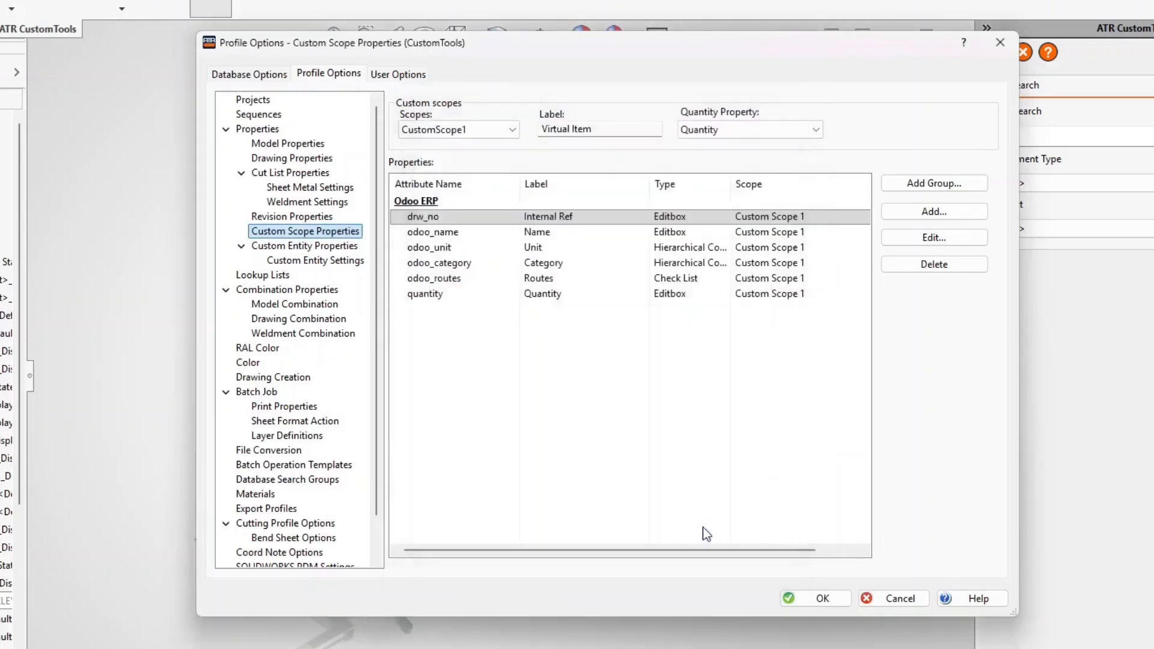
double_click(488, 238)
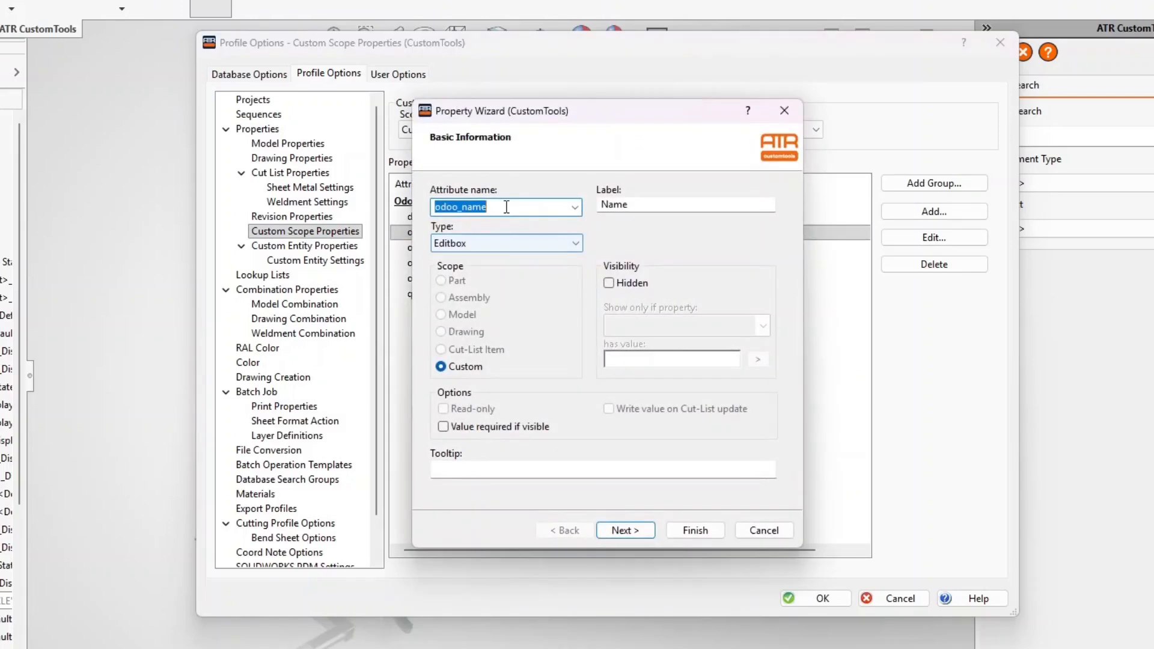
text(description1)
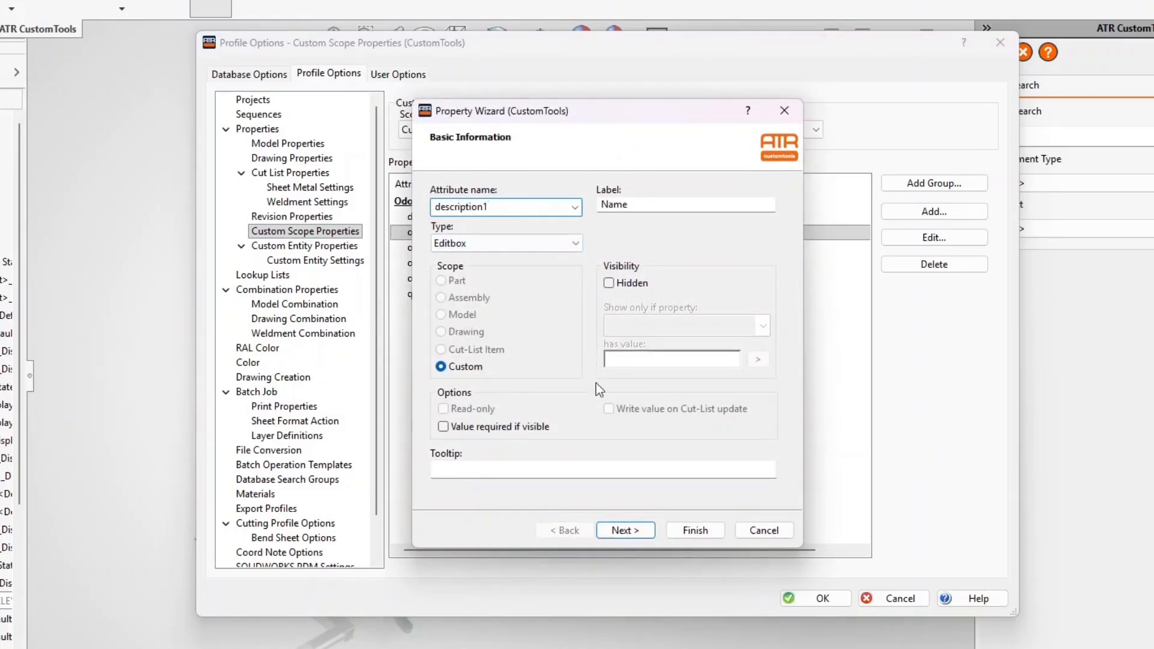
click(692, 530)
click(809, 599)
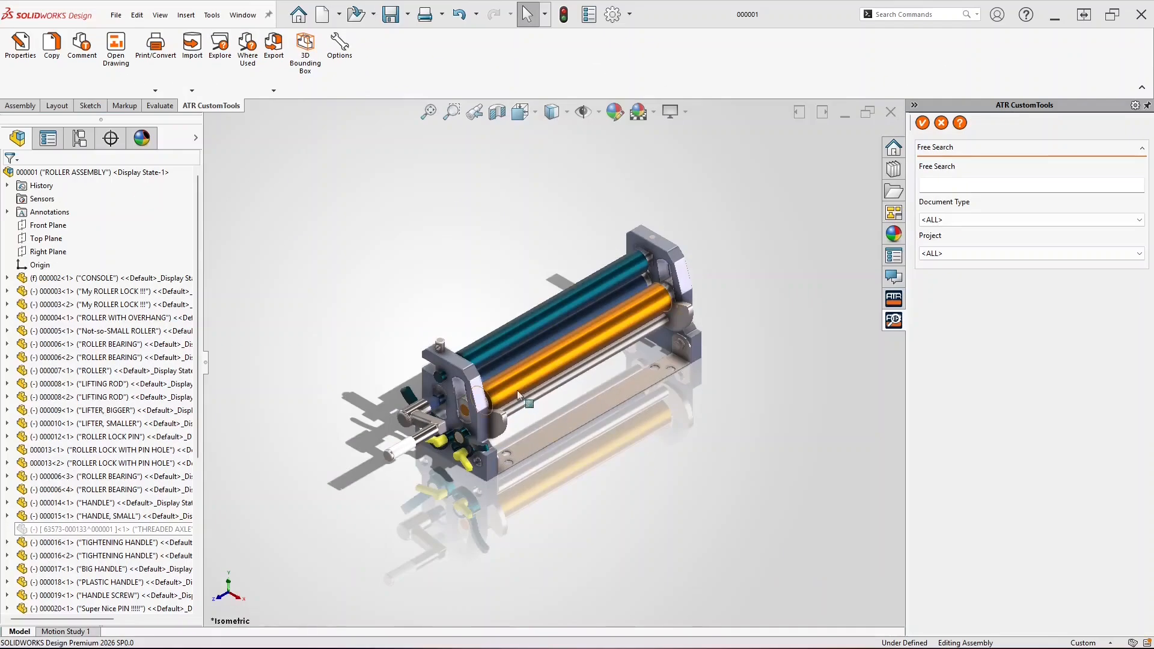
Open the ROLLER ASSEMBLY's CustomTools properties and its empty Virtual Items list
click(24, 58)
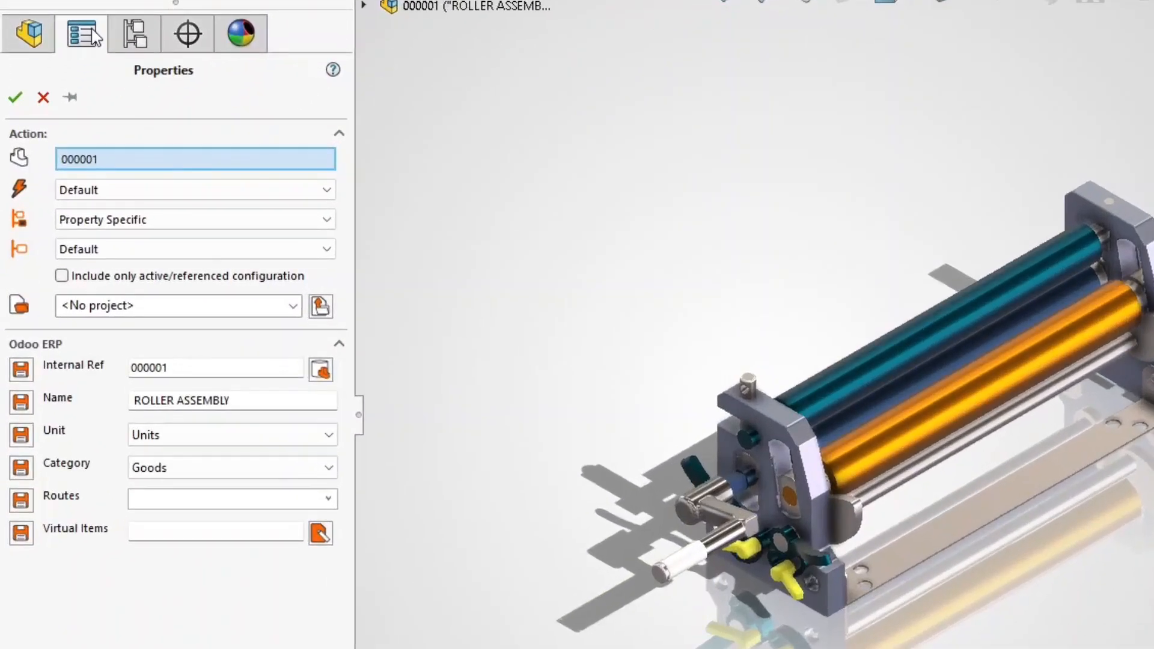
click(320, 533)
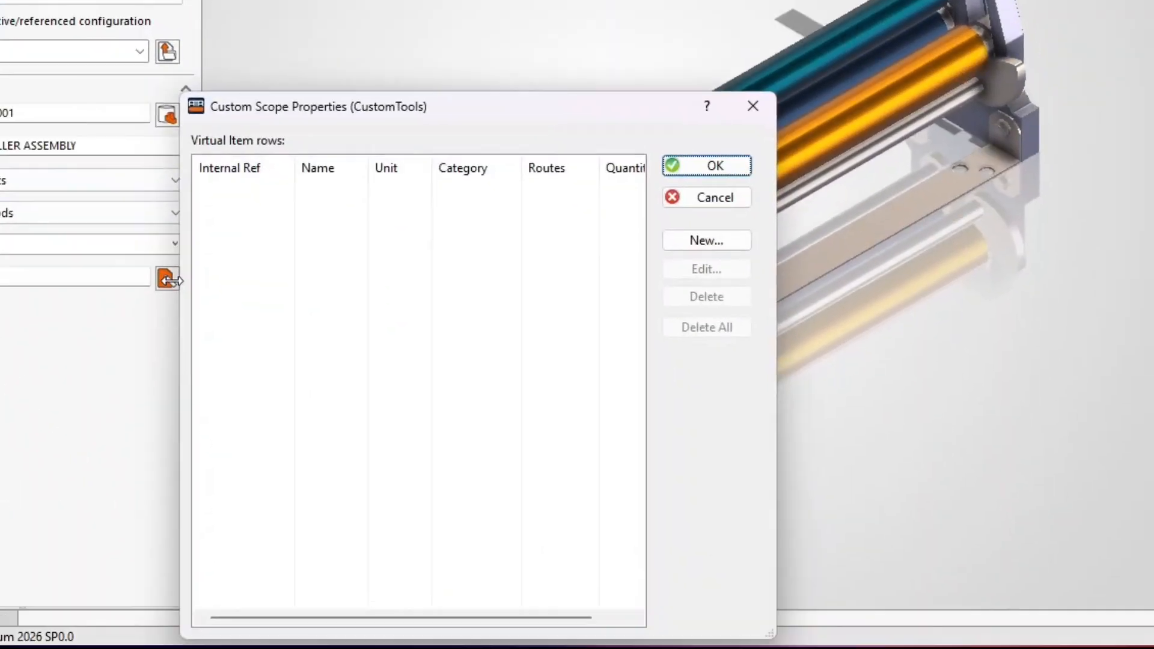
Add Super Glue from an Odoo %glue% search as a virtual item with quantity 23
click(686, 245)
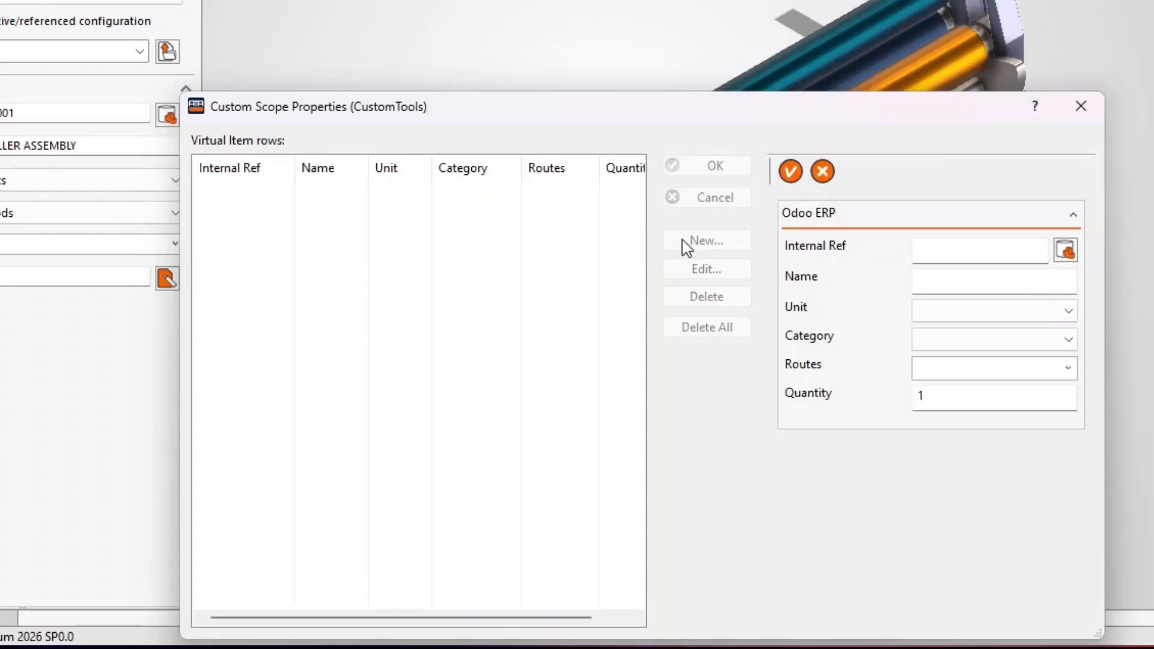
click(1063, 259)
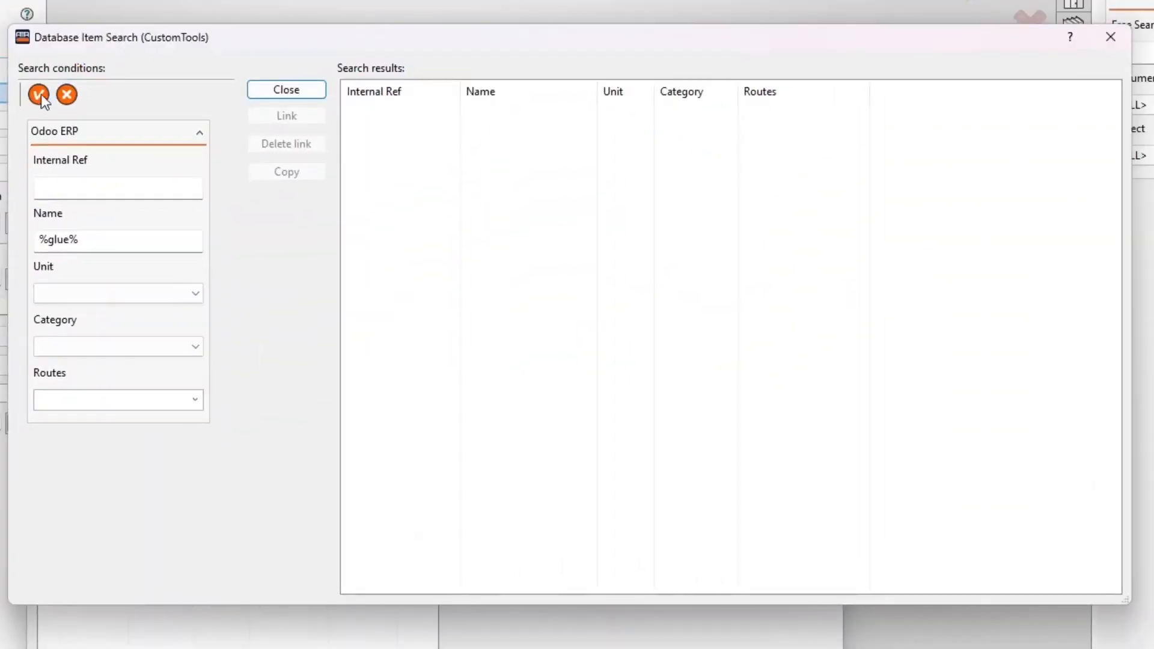
click(1056, 61)
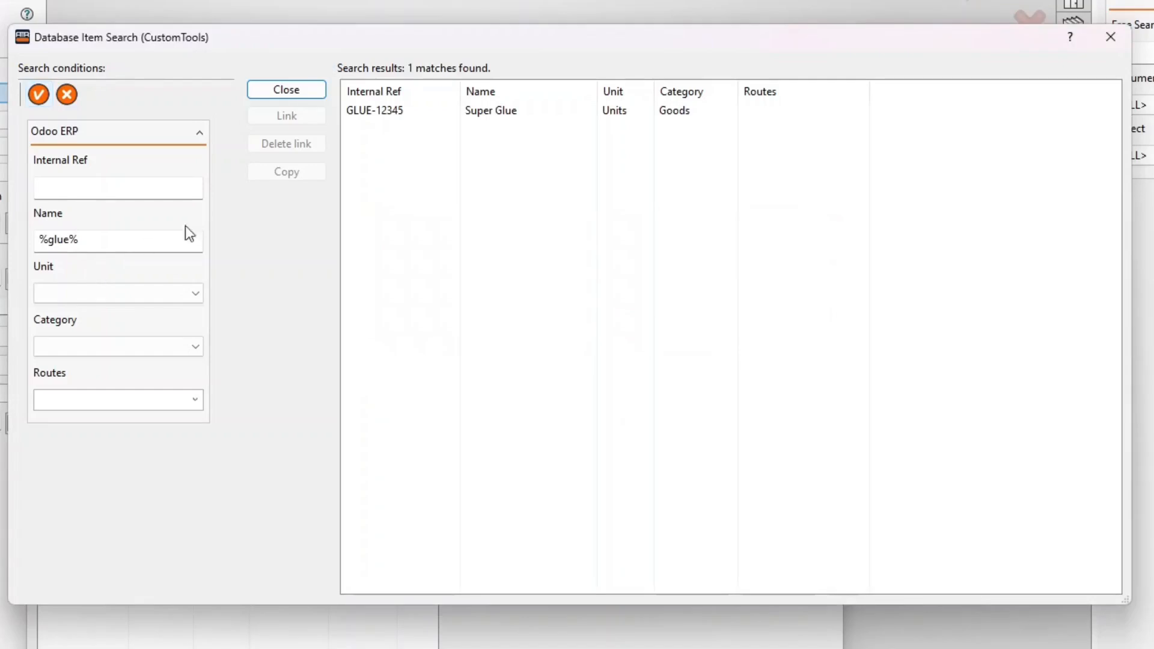
double_click(379, 111)
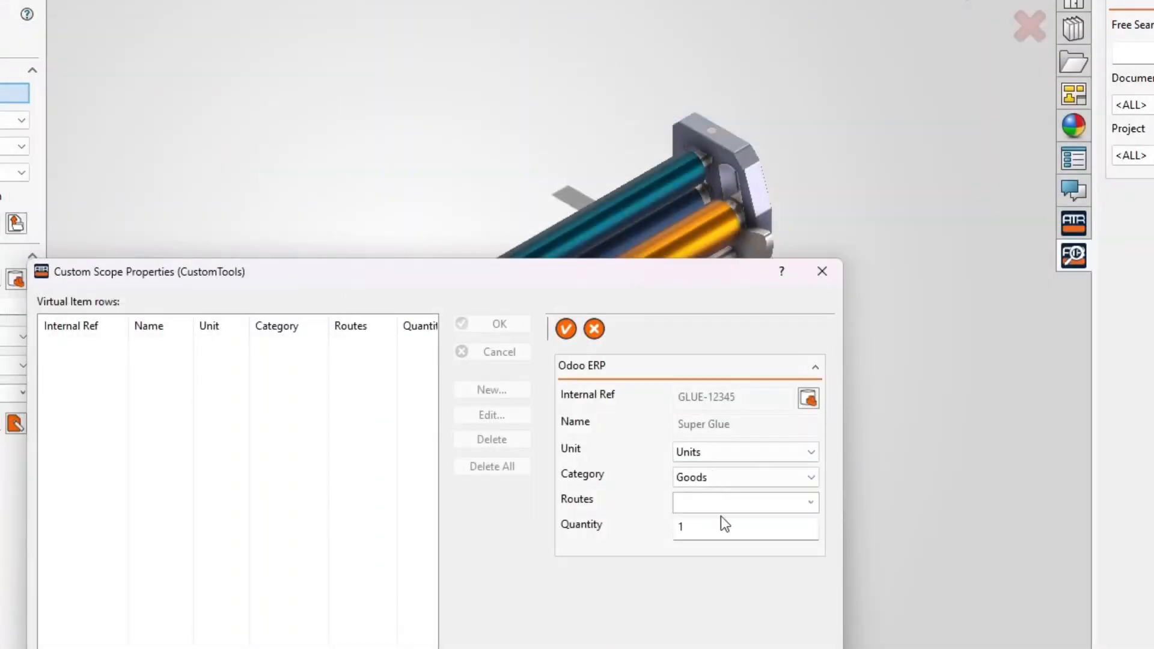
click(710, 527)
text(23)
click(567, 329)
Add Common Nail 50mm from an Odoo %nail% search as a virtual item with quantity 123
click(492, 390)
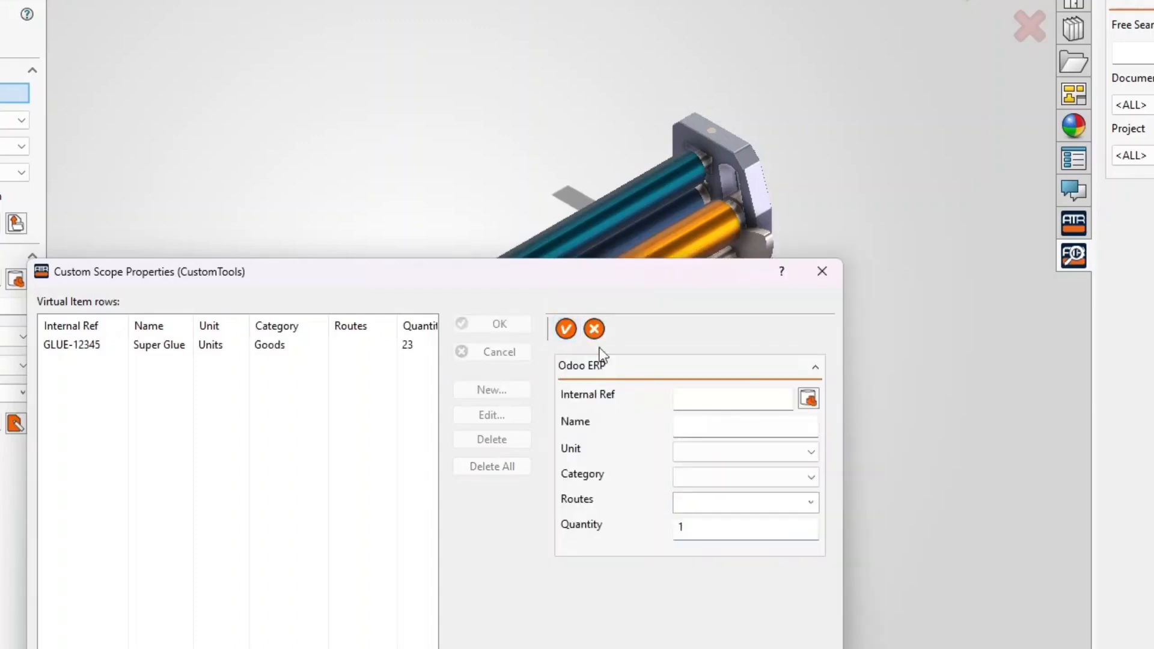
click(808, 399)
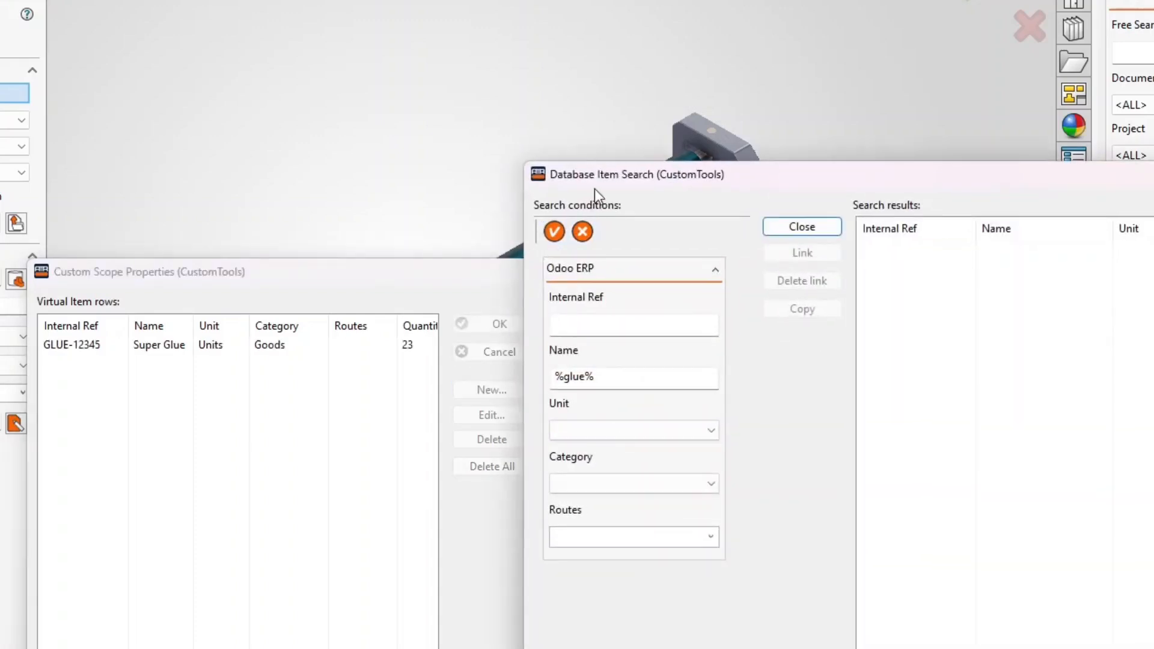
drag(594, 188, 175, 81)
click(200, 252)
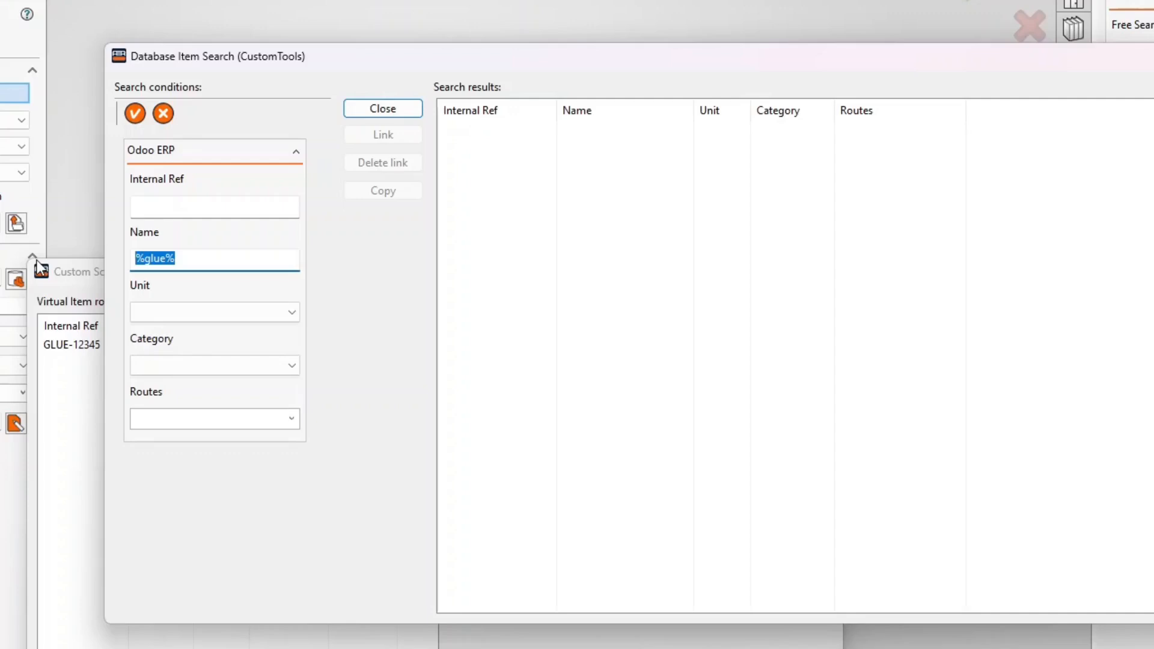
text(%nails)
key(BackSpace)
key(BackSpace)
key(Down)
key(Return)
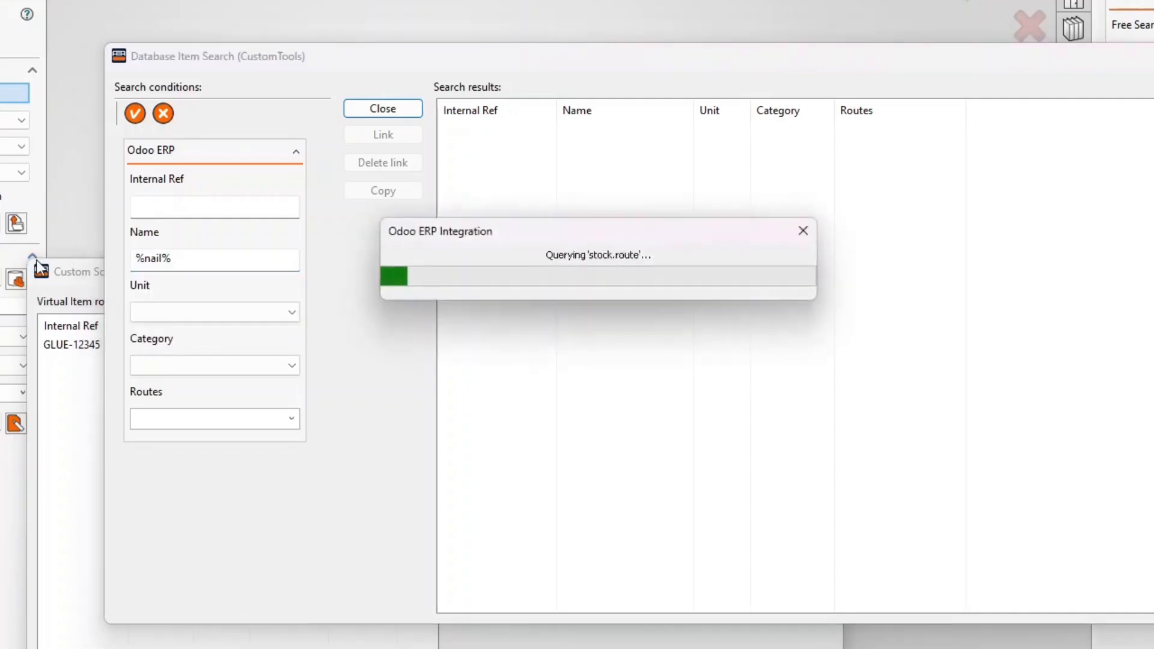
double_click(565, 128)
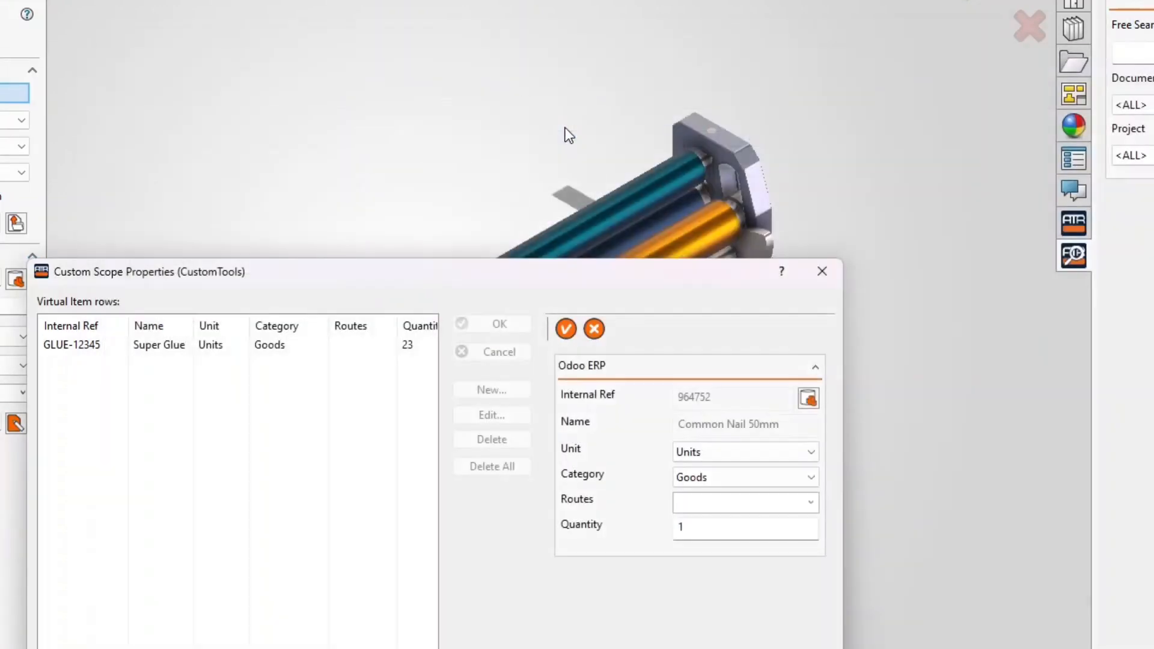
double_click(723, 538)
text(123)
click(567, 329)
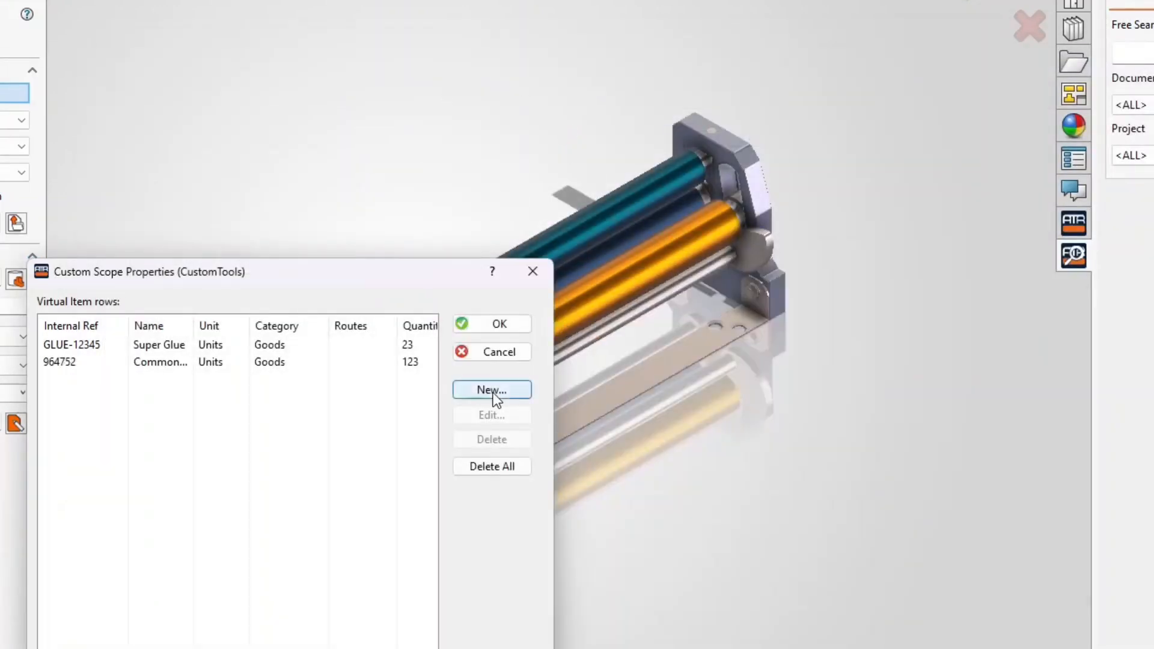
click(493, 391)
Link Paint (Red) from the full Odoo product list at quantity 5, then close the virtual items list
click(808, 398)
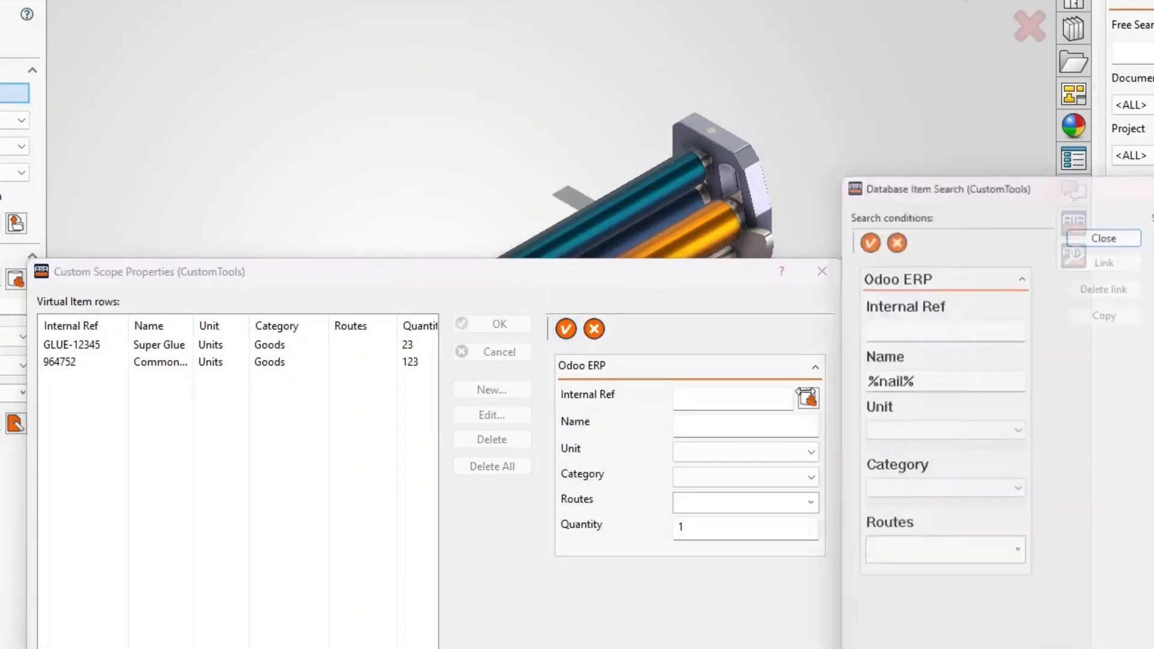
drag(956, 186, 247, 106)
drag(202, 291, 164, 267)
key(BackSpace)
click(145, 145)
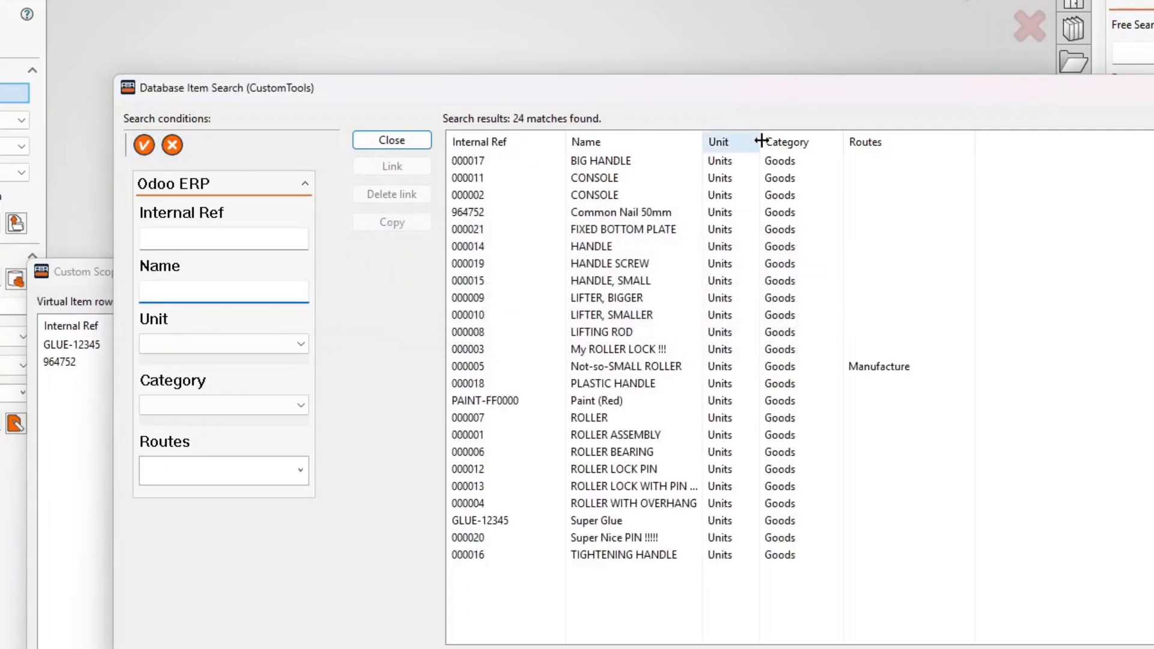
click(598, 403)
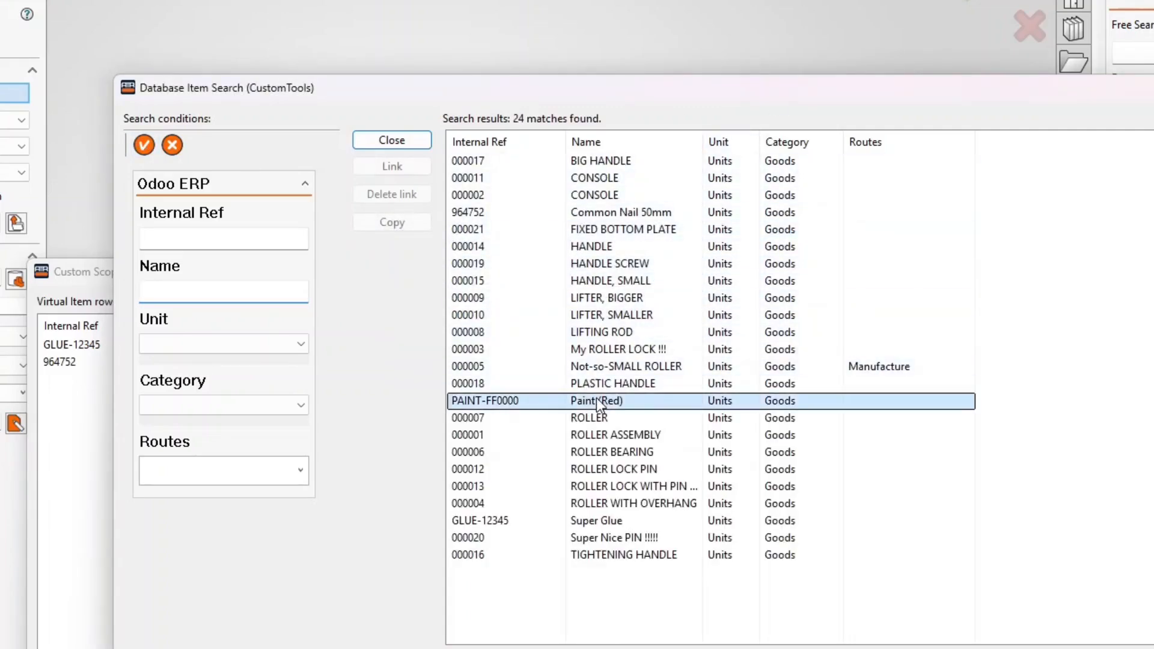
double_click(603, 402)
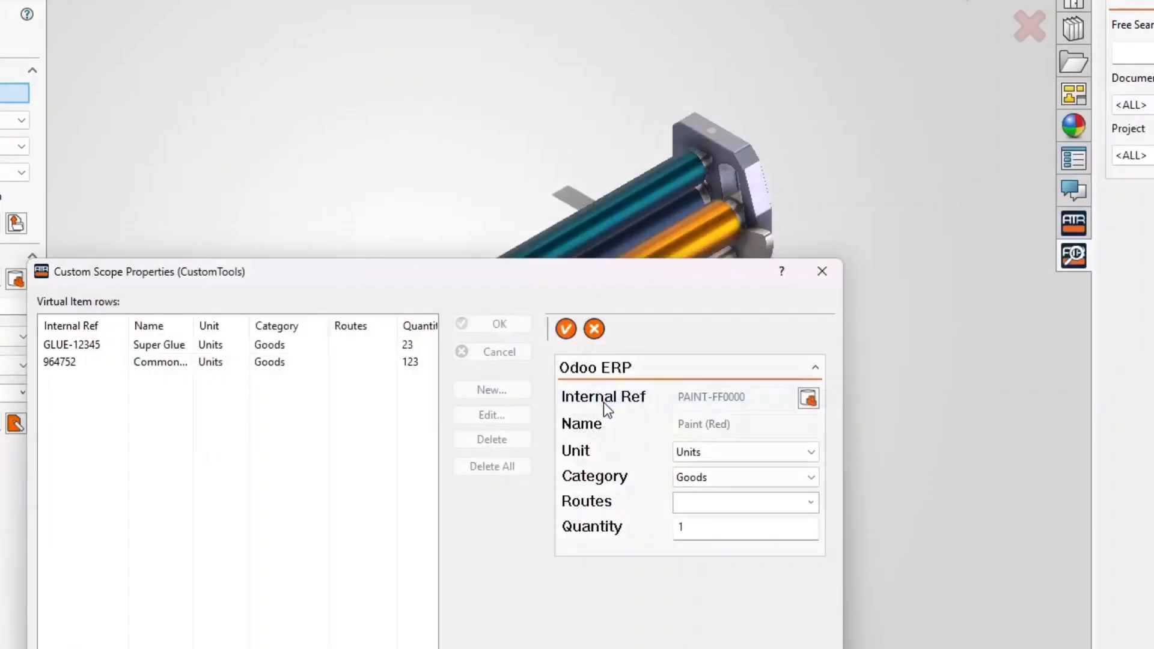
click(740, 535)
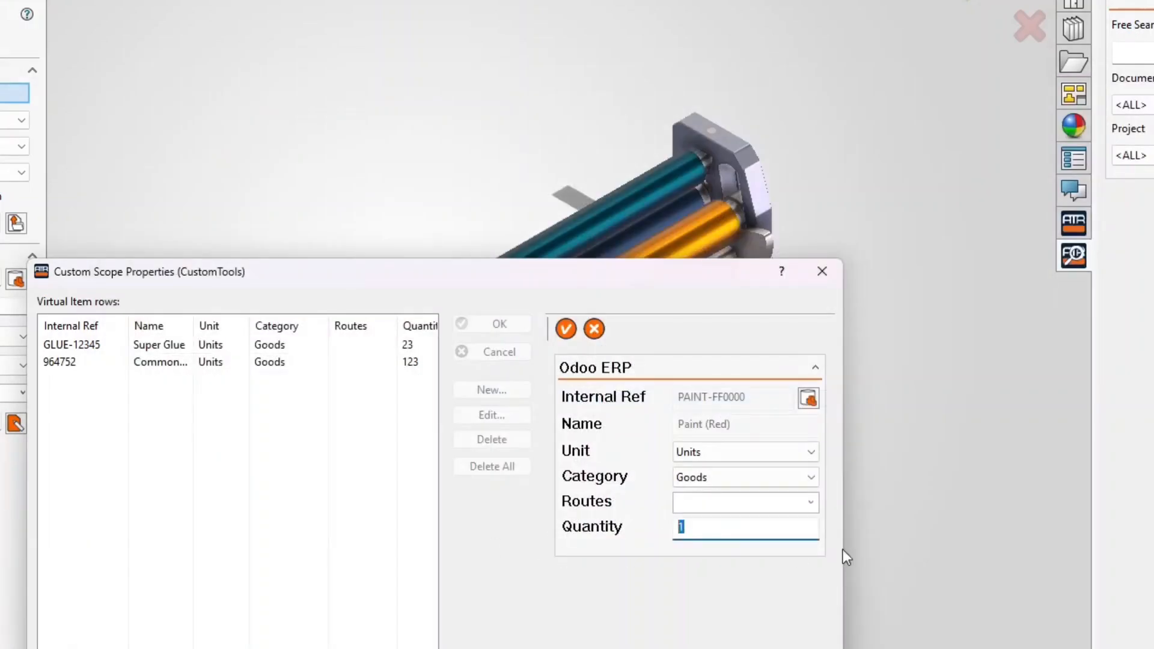
text(5)
click(565, 329)
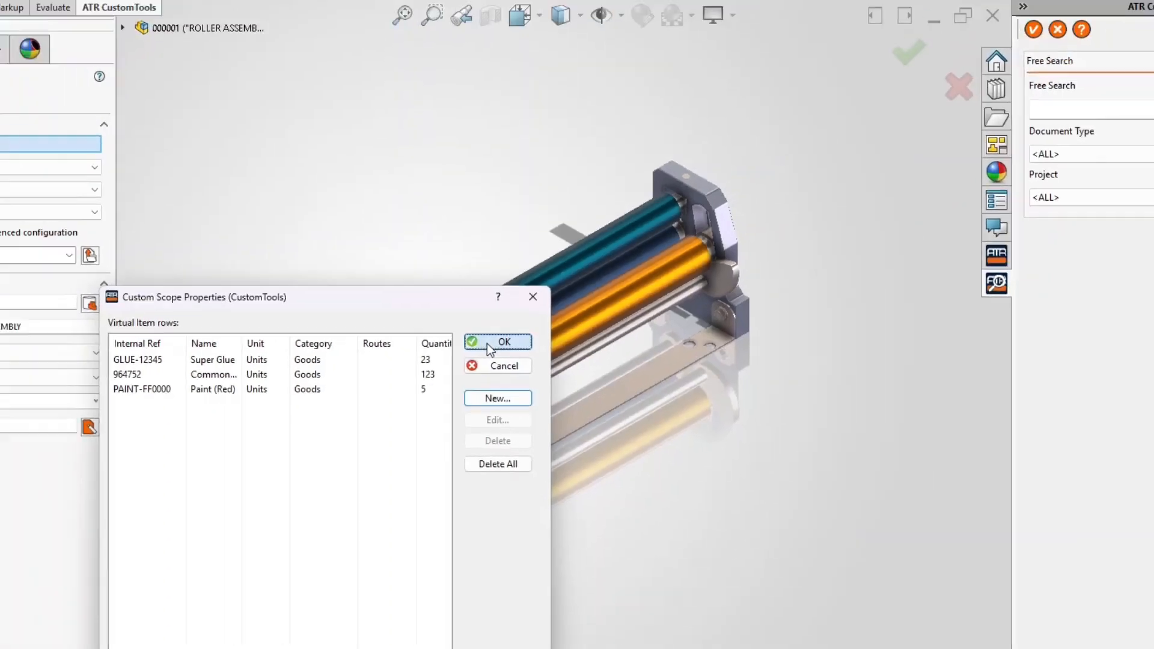
click(493, 344)
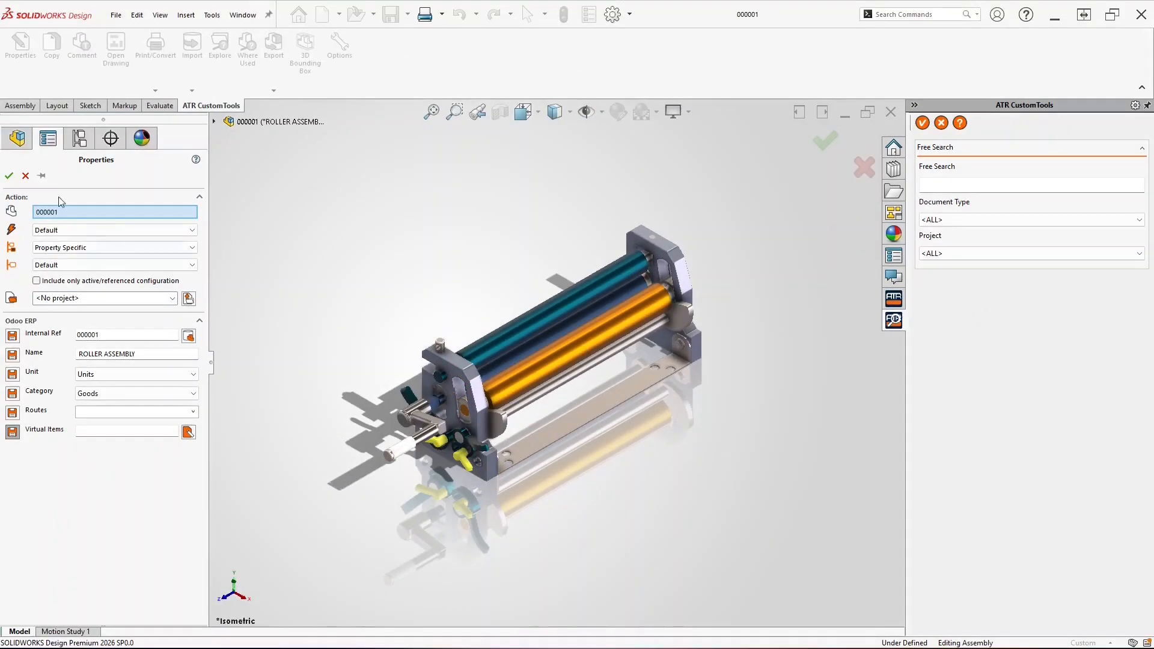
Confirm the properties and run Odoo Export, sending glue, nail and paint BOM lines
click(9, 176)
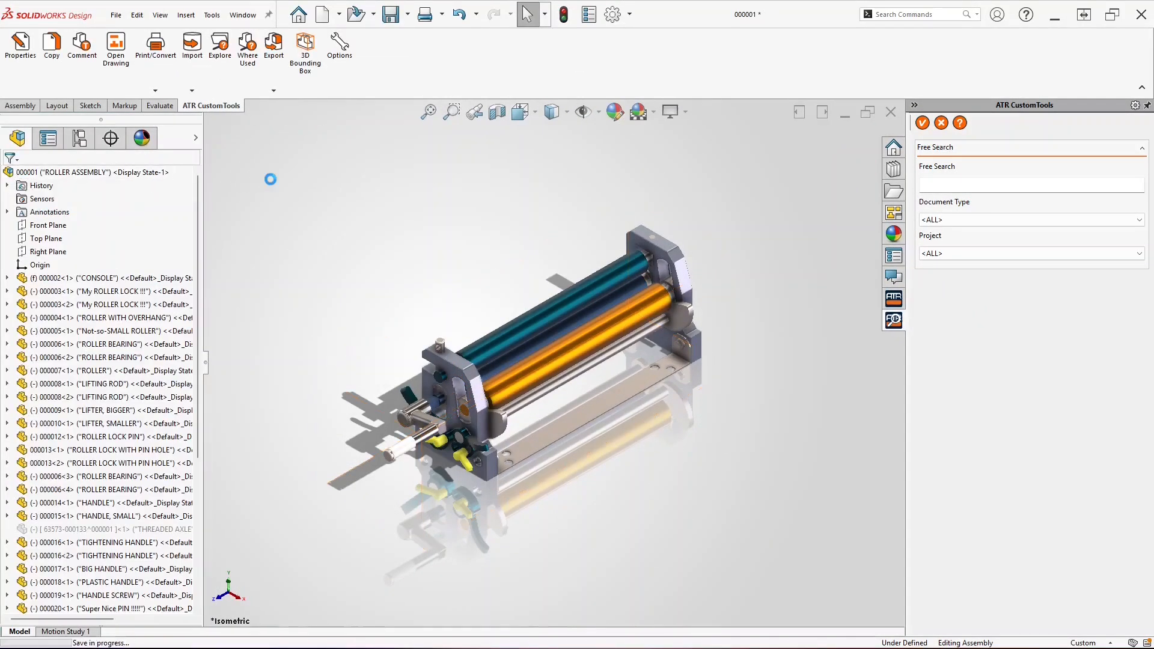
click(275, 43)
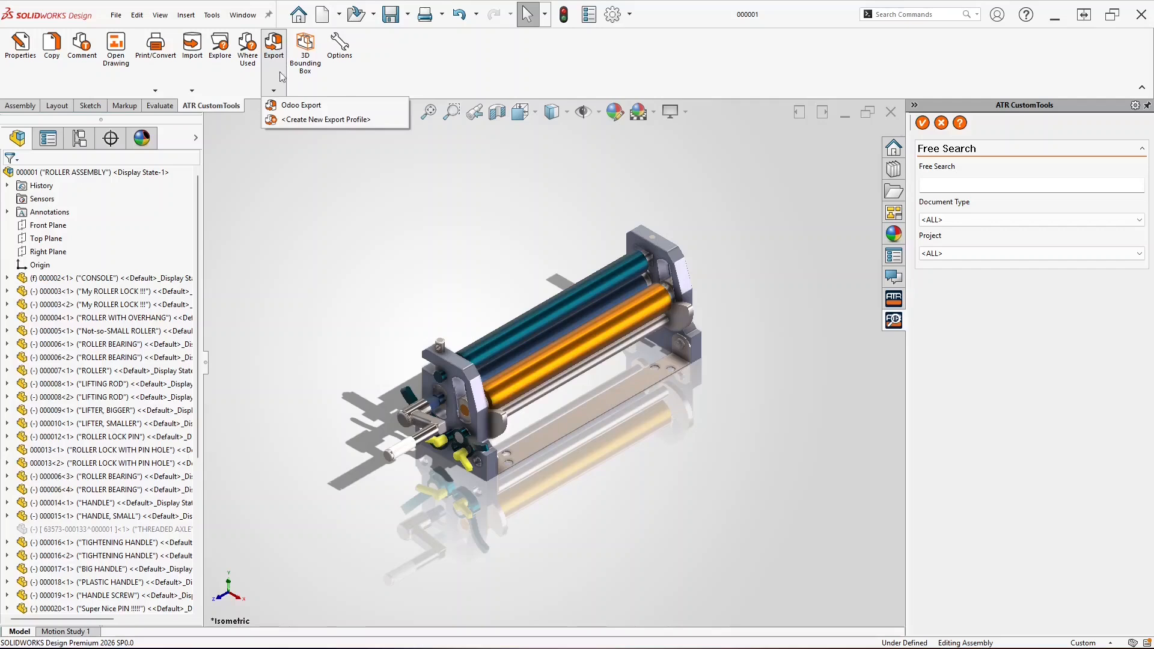
click(294, 105)
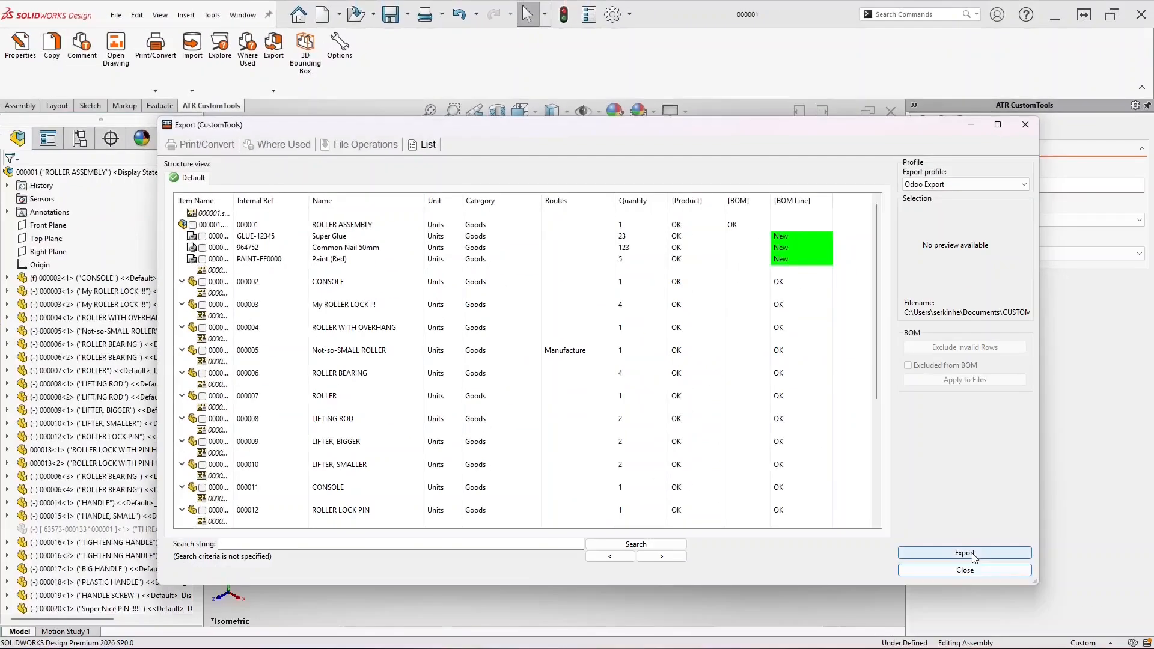
click(974, 556)
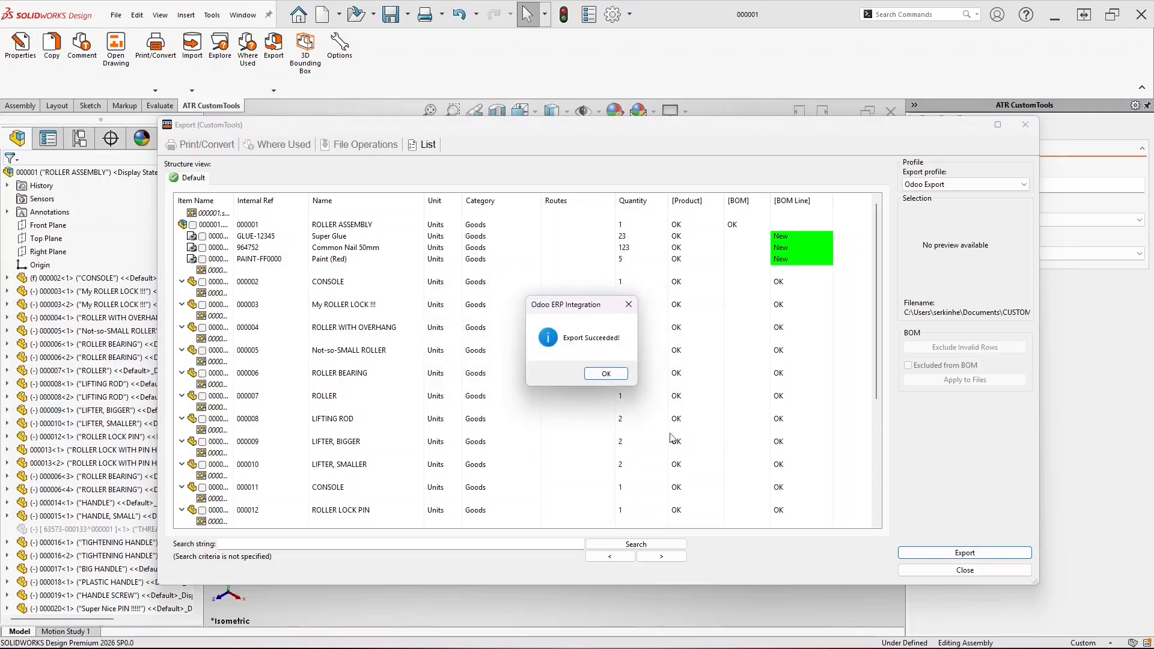
click(615, 375)
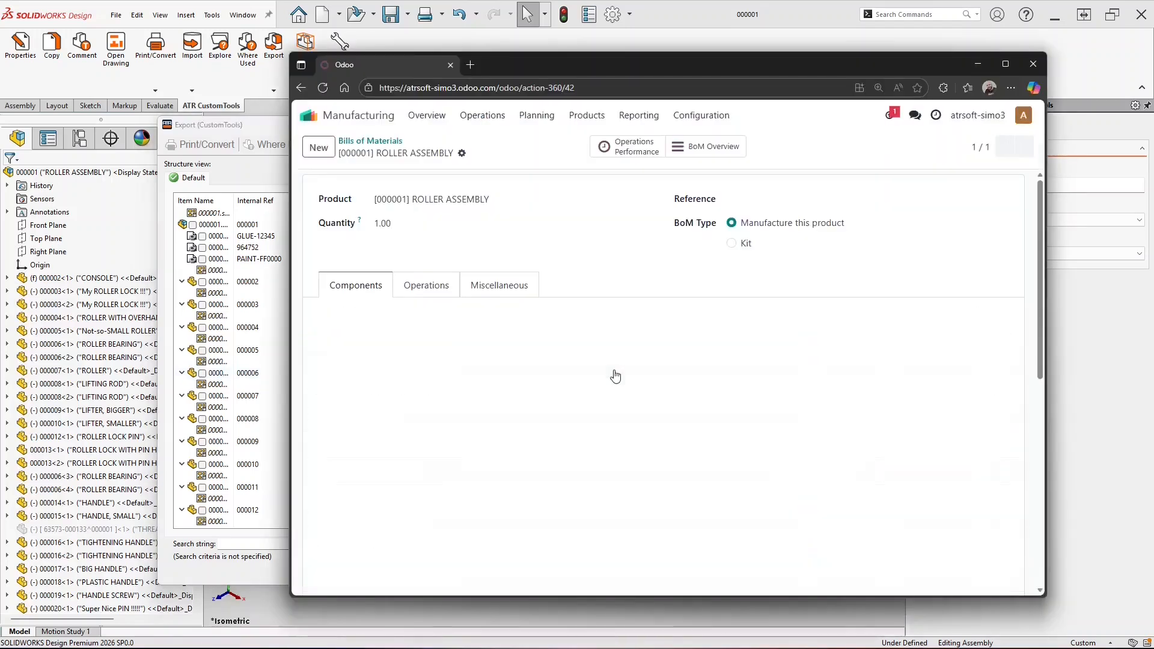
Start a new Odoo product and enter the name RAW ROD
drag(1044, 205, 1077, 396)
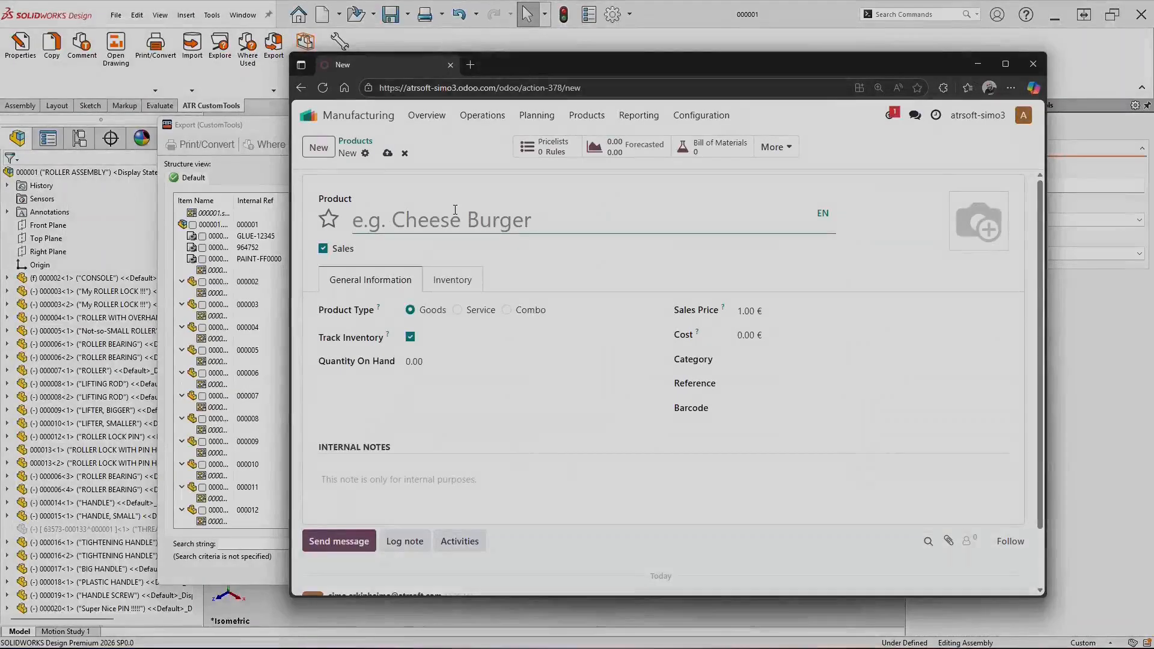
text(RAW ROD 2m)
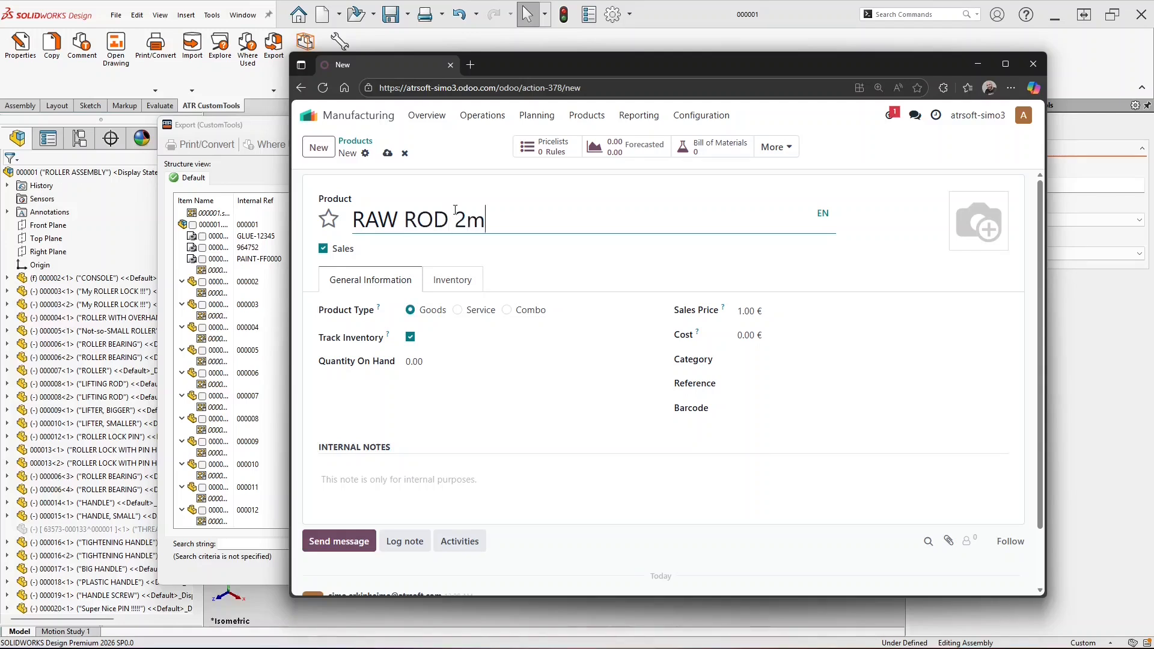
Name the product RAW ROD 2m with reference ROD-2-1234 and category Goods
click(765, 382)
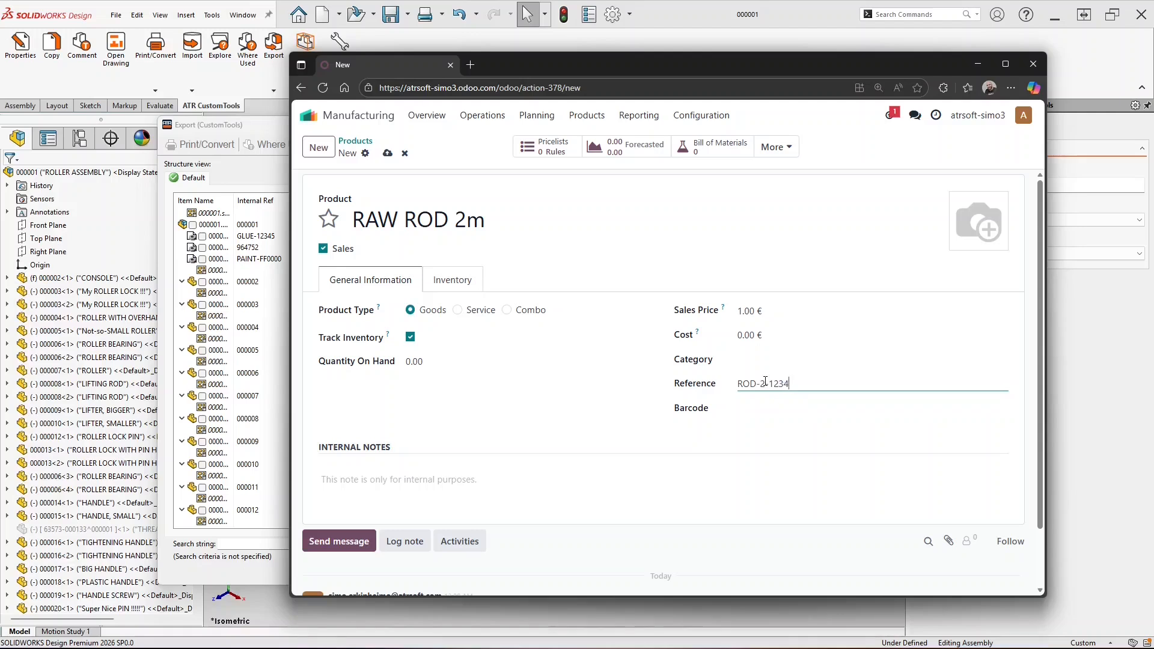
click(825, 357)
click(763, 398)
click(281, 133)
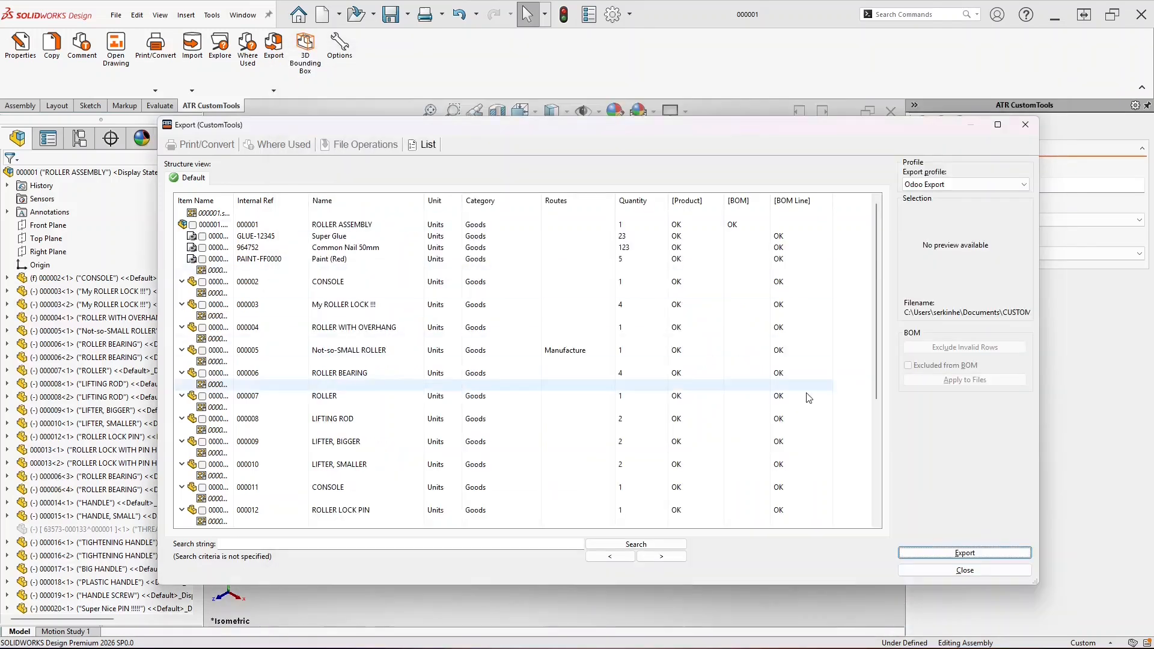
Open the Virtual Items list in the LIFTING ROD part's CustomTools properties
click(1004, 570)
click(90, 383)
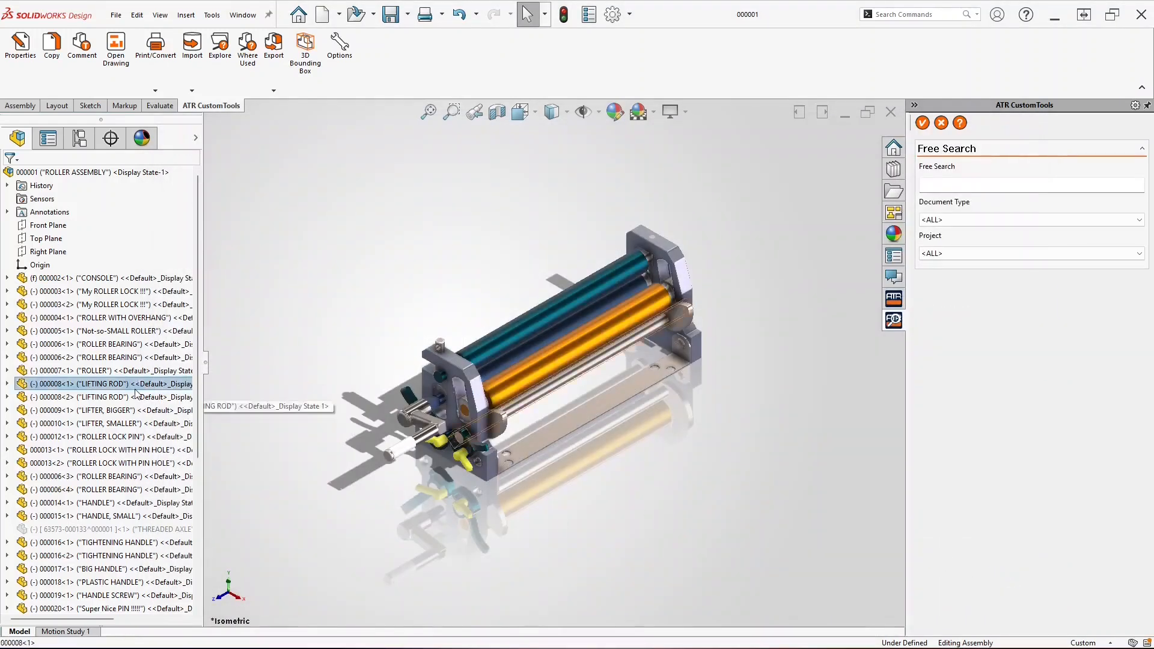
click(12, 46)
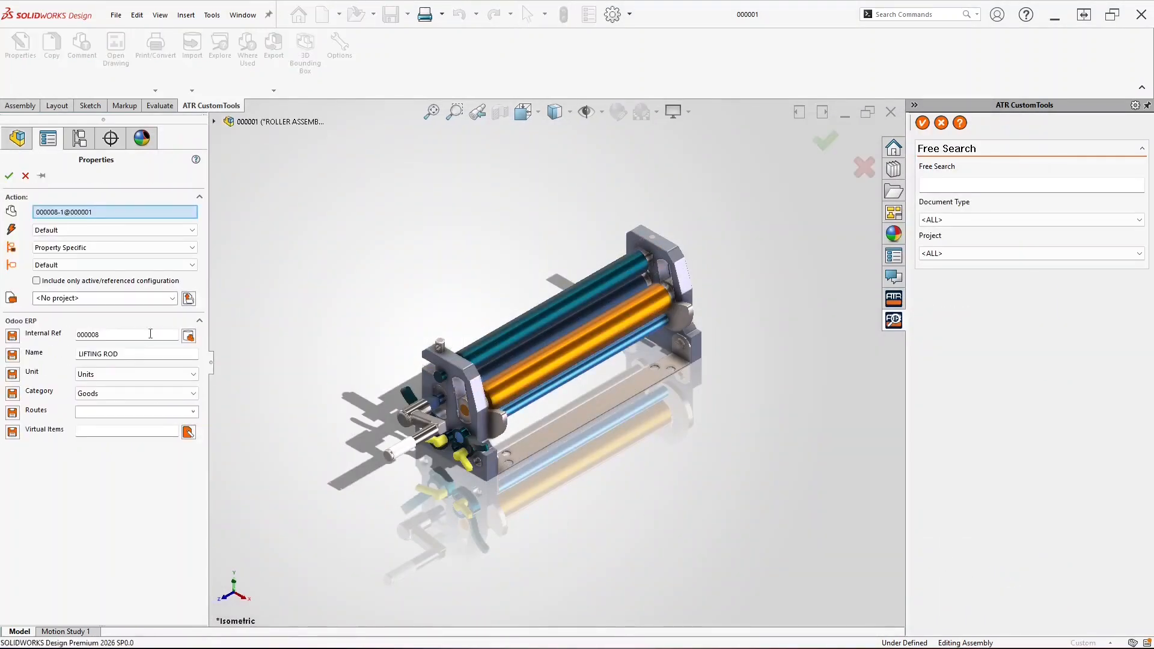
click(188, 432)
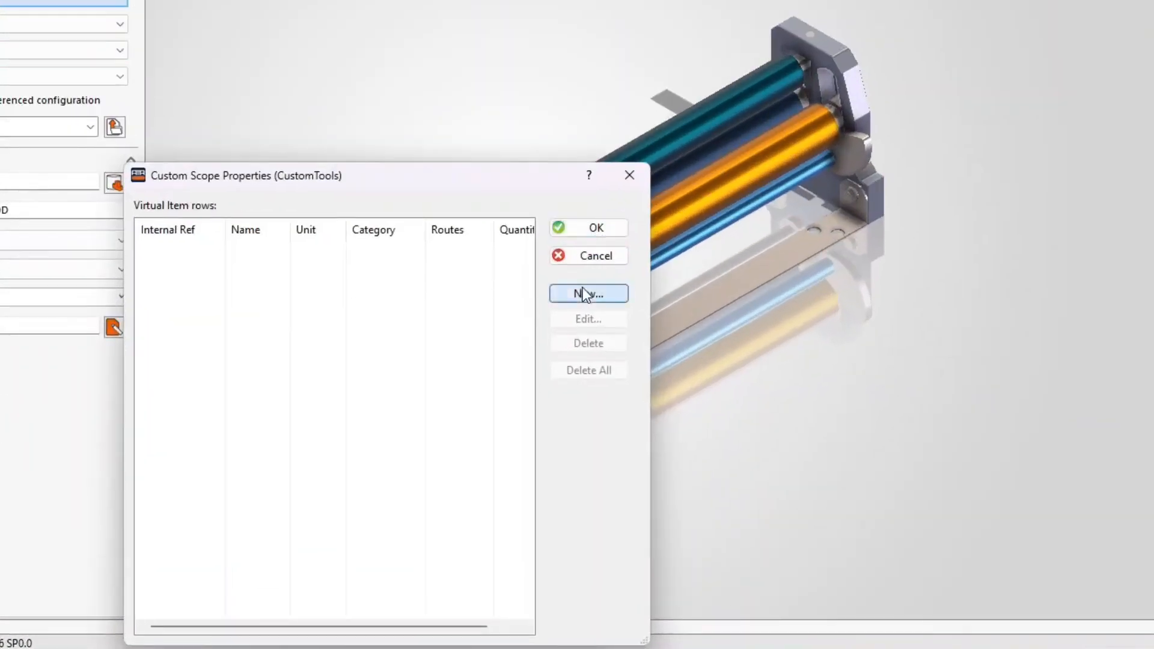
Link RAW ROD 2m (ROD-2-1234) as a virtual item with quantity 0.5 and save
click(586, 294)
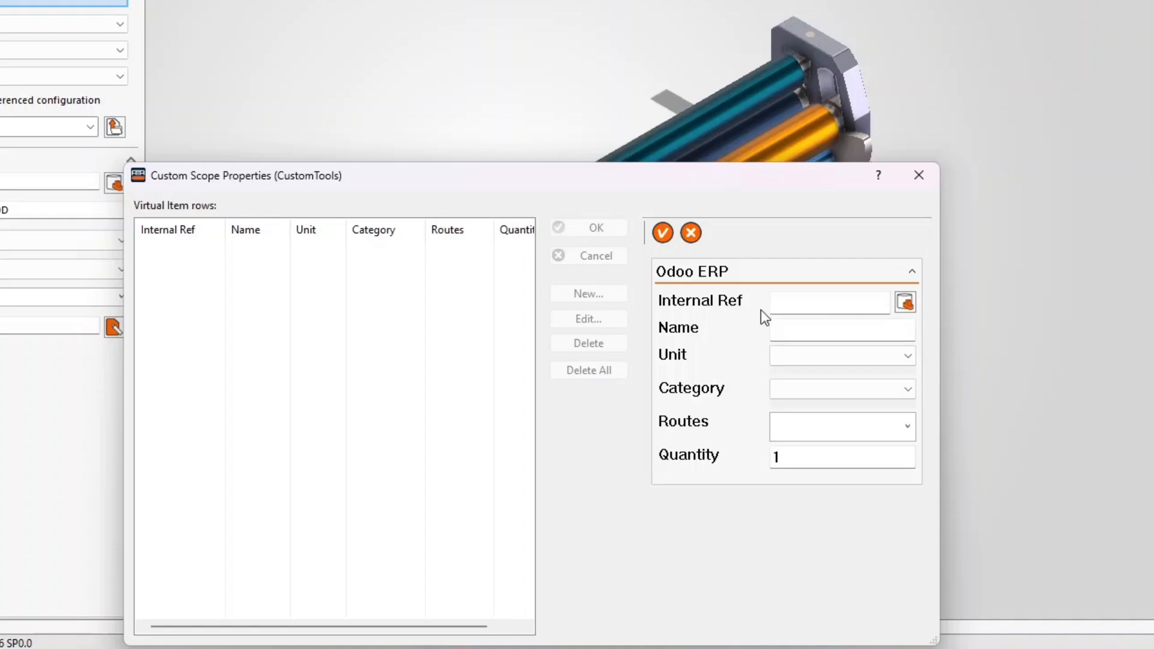
click(909, 306)
click(144, 228)
text(%rod%)
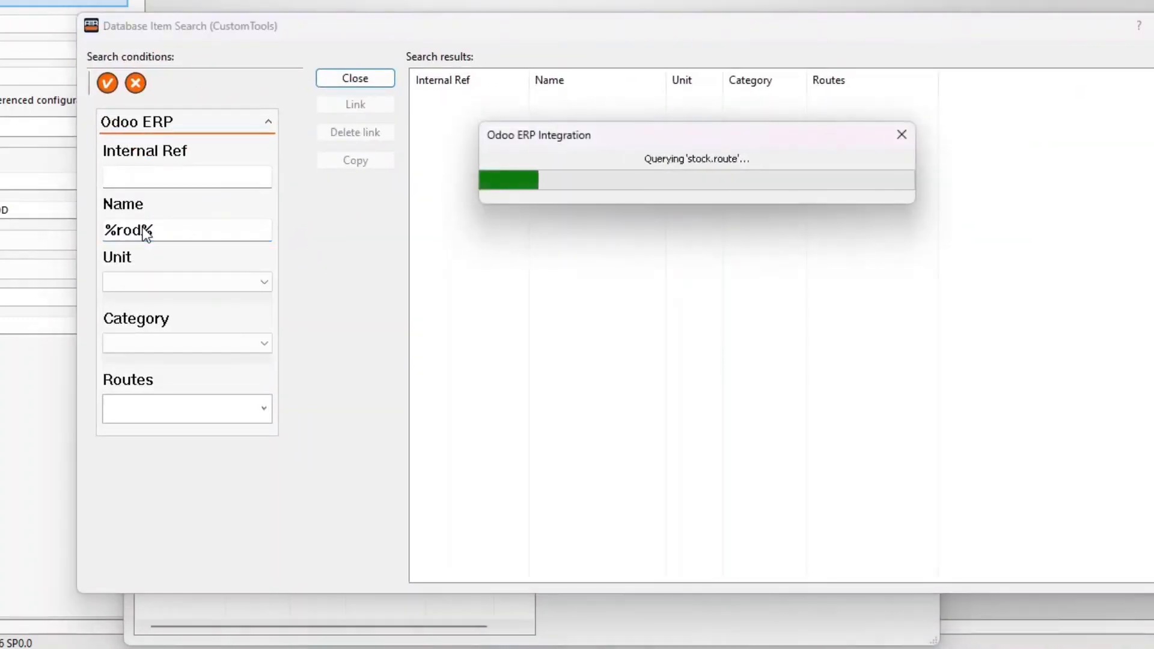
click(585, 120)
double_click(587, 120)
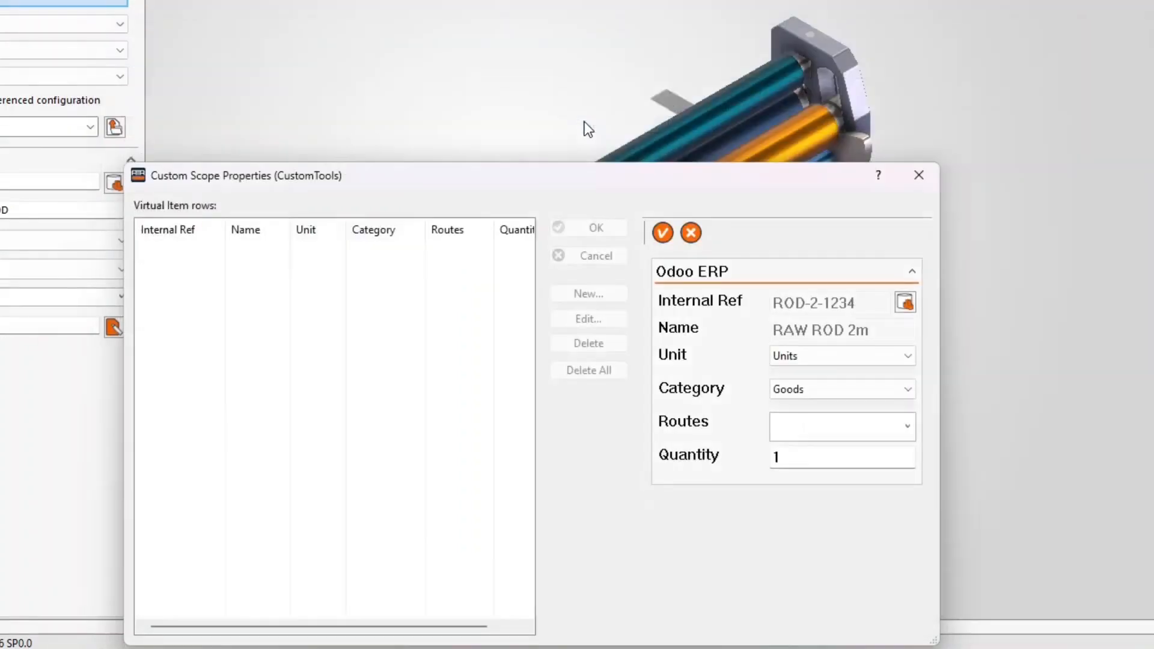
text(0.5)
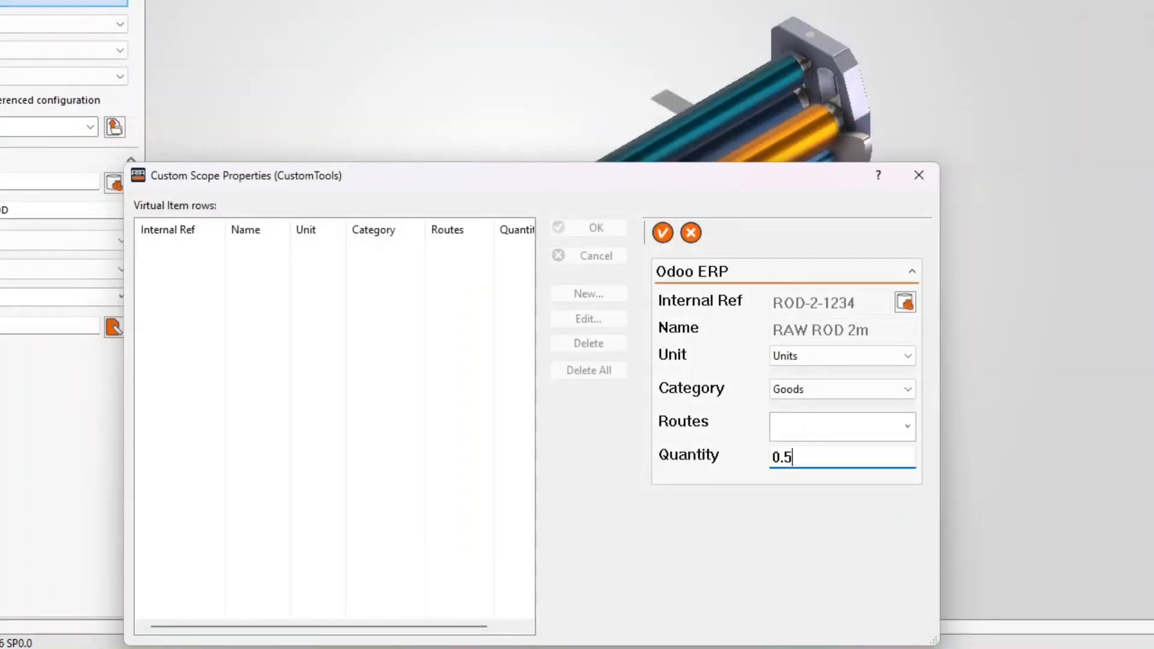
click(662, 238)
click(607, 232)
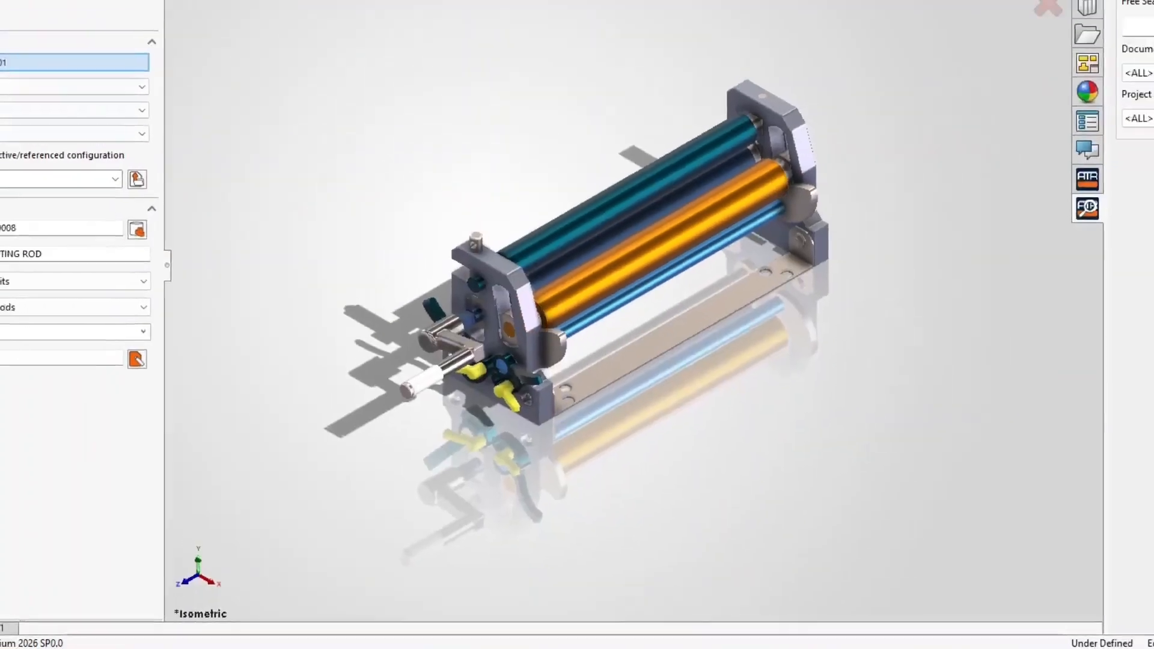
key(ctrl+s)
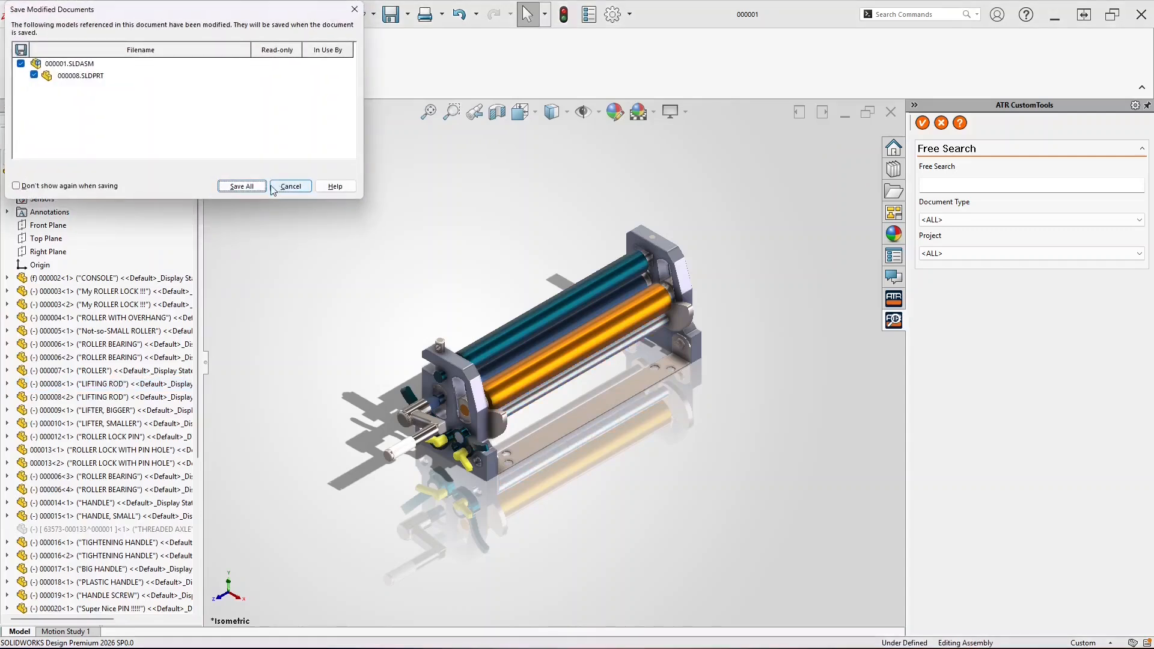
Export the LIFTING ROD and its RAW ROD 2m item to Odoo as a new BoM
click(271, 187)
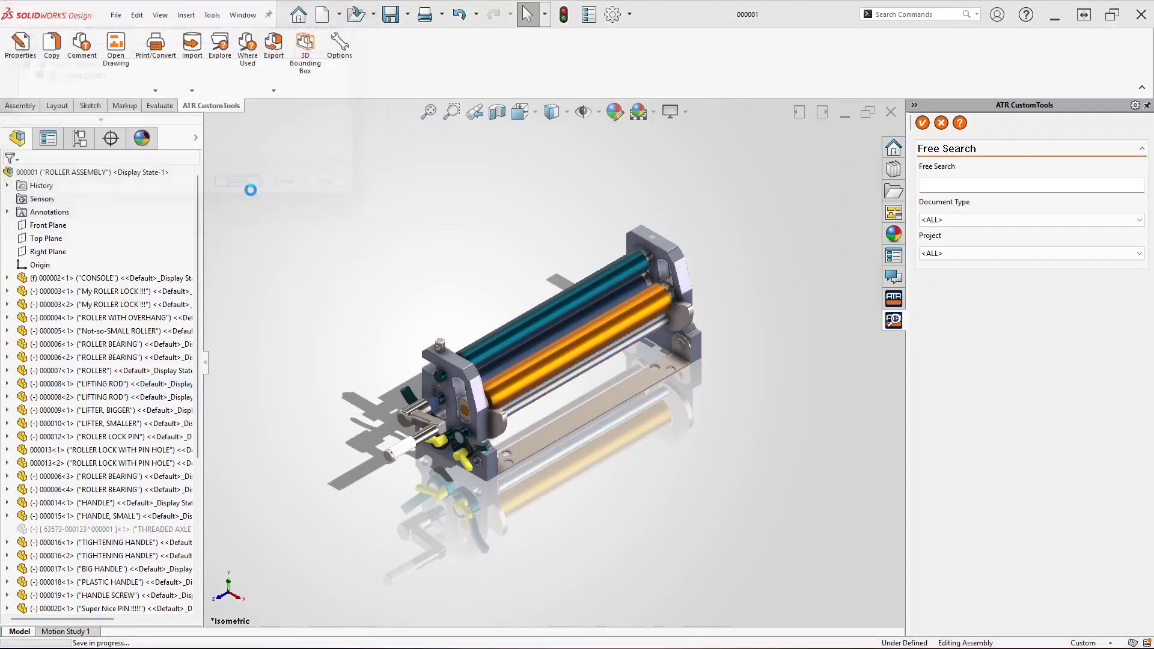
click(271, 64)
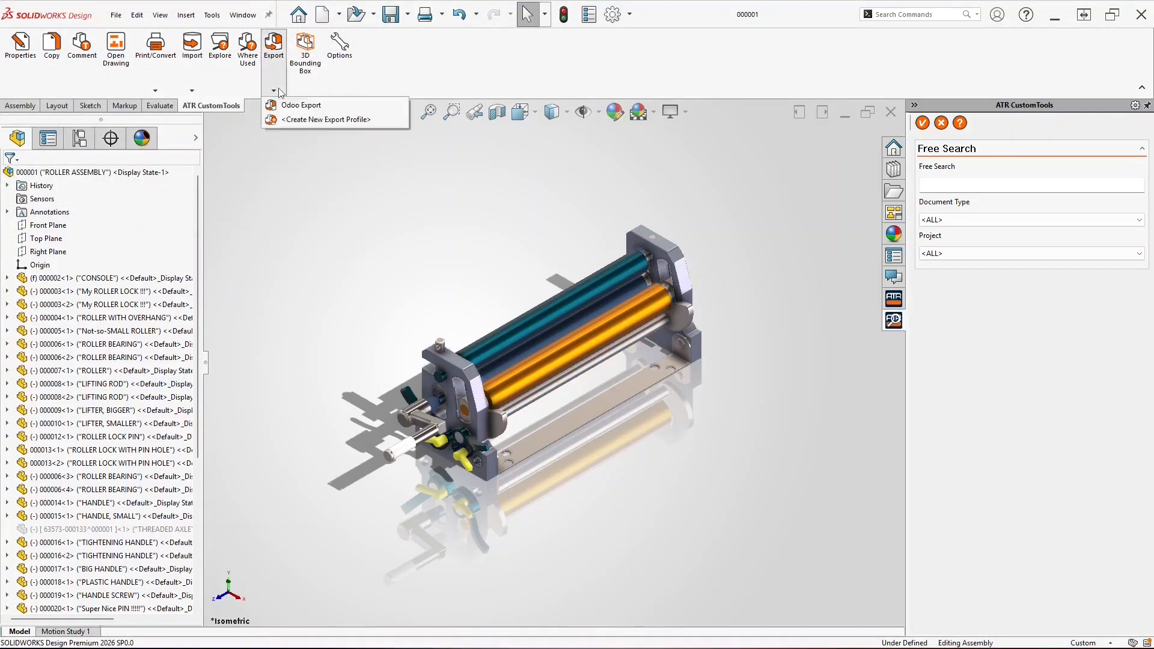
click(283, 109)
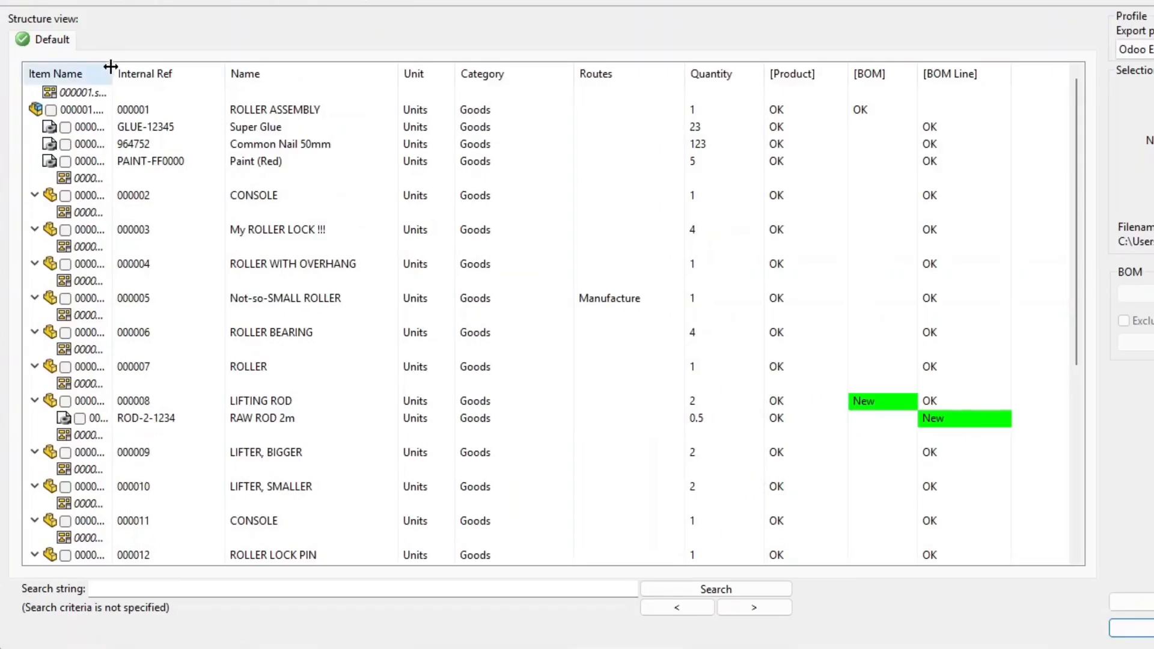
drag(236, 200, 276, 199)
drag(176, 72, 232, 88)
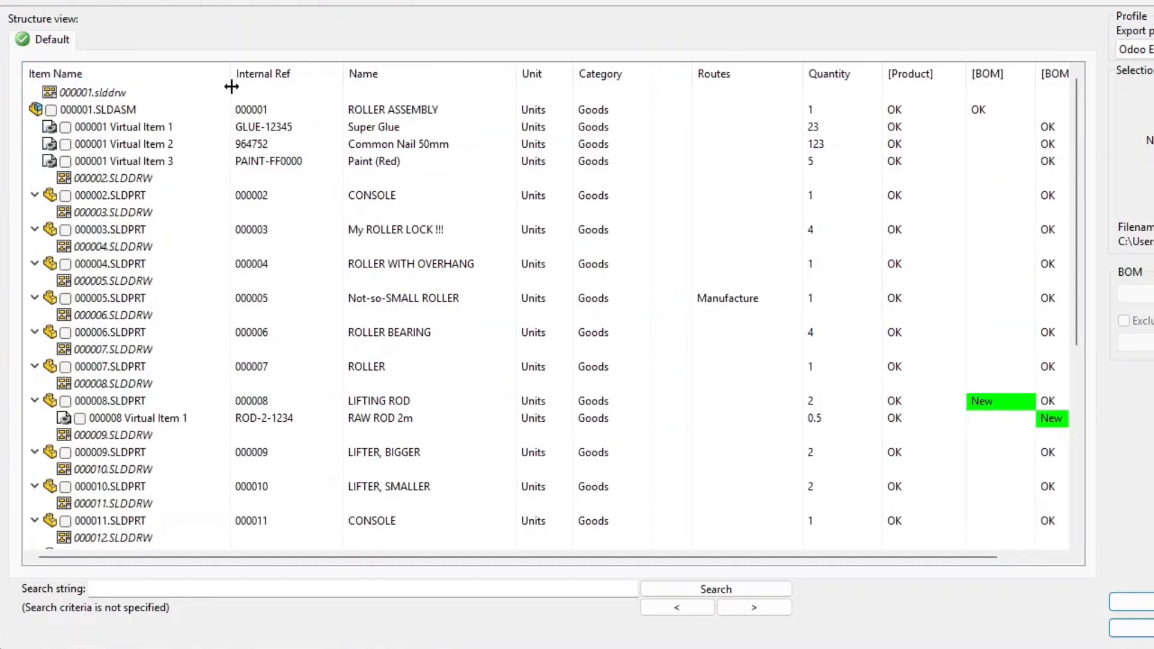
click(248, 403)
click(253, 418)
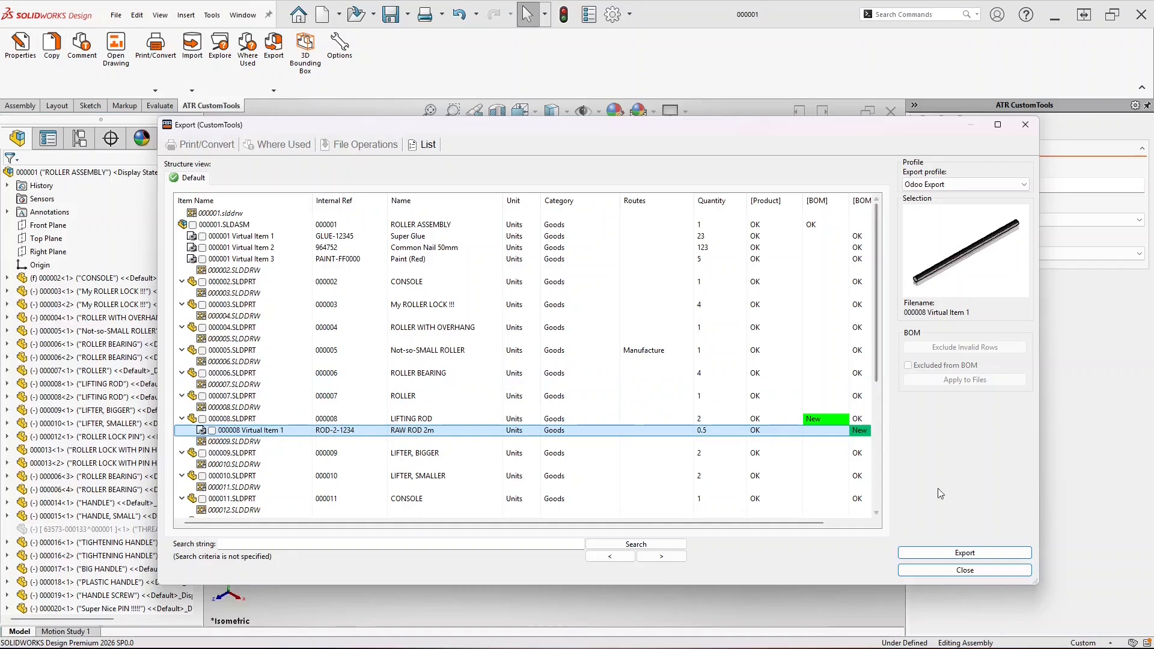
click(980, 553)
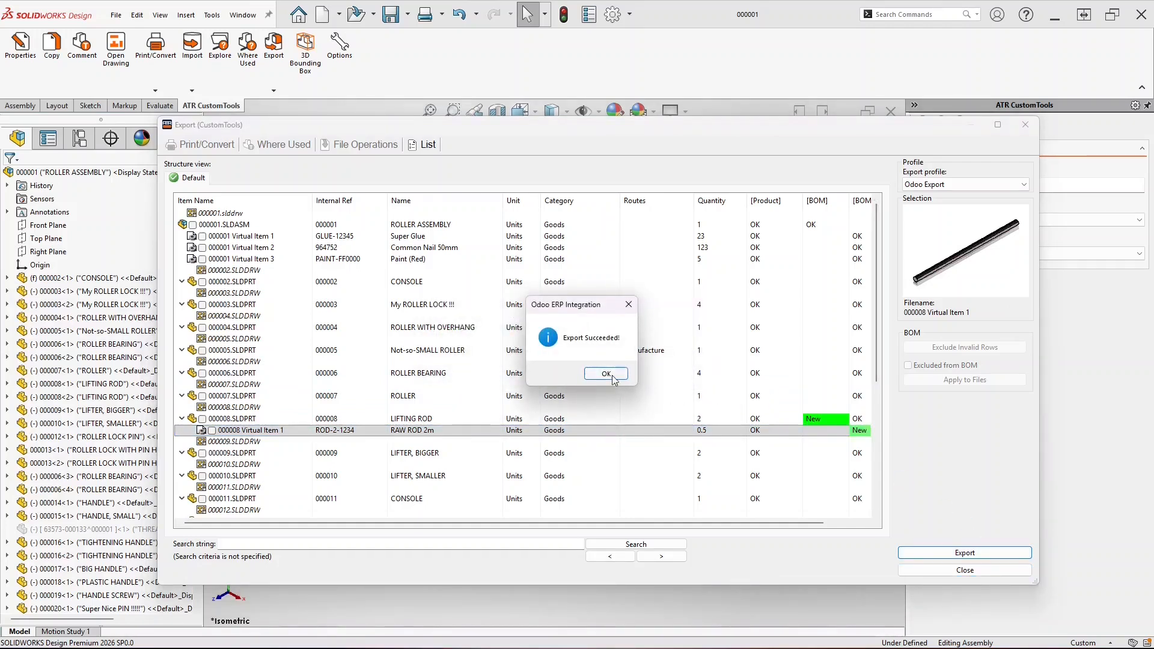
click(607, 374)
click(727, 83)
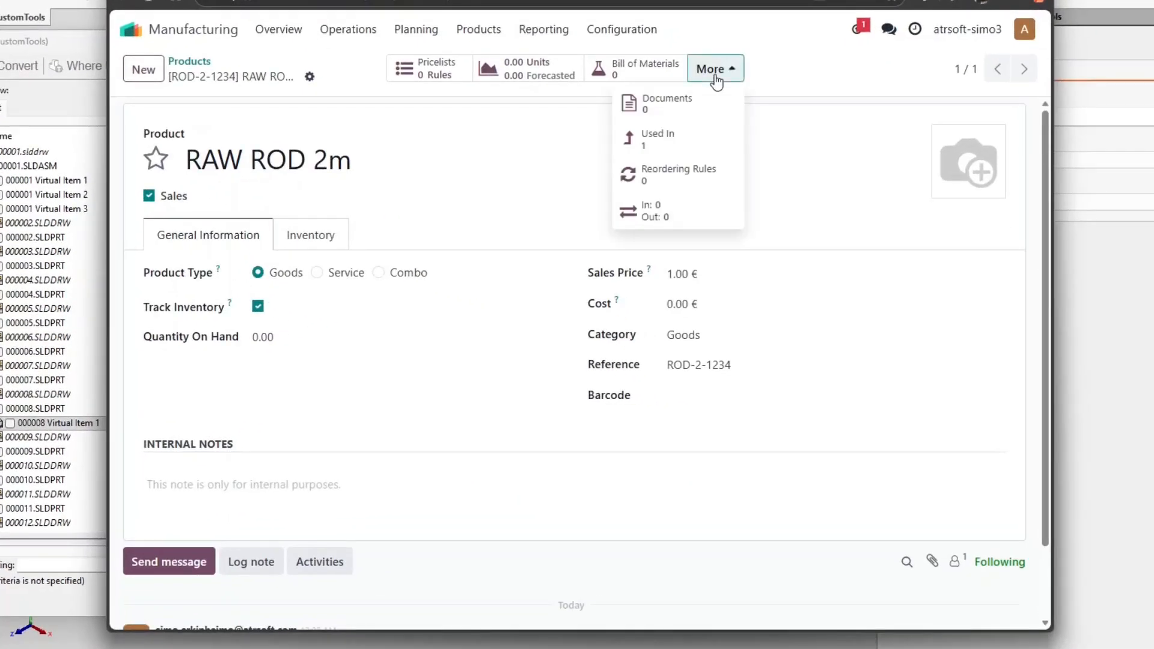
Open the LIFTING ROD BoM listed under RAW ROD 2m's Used In records
click(681, 138)
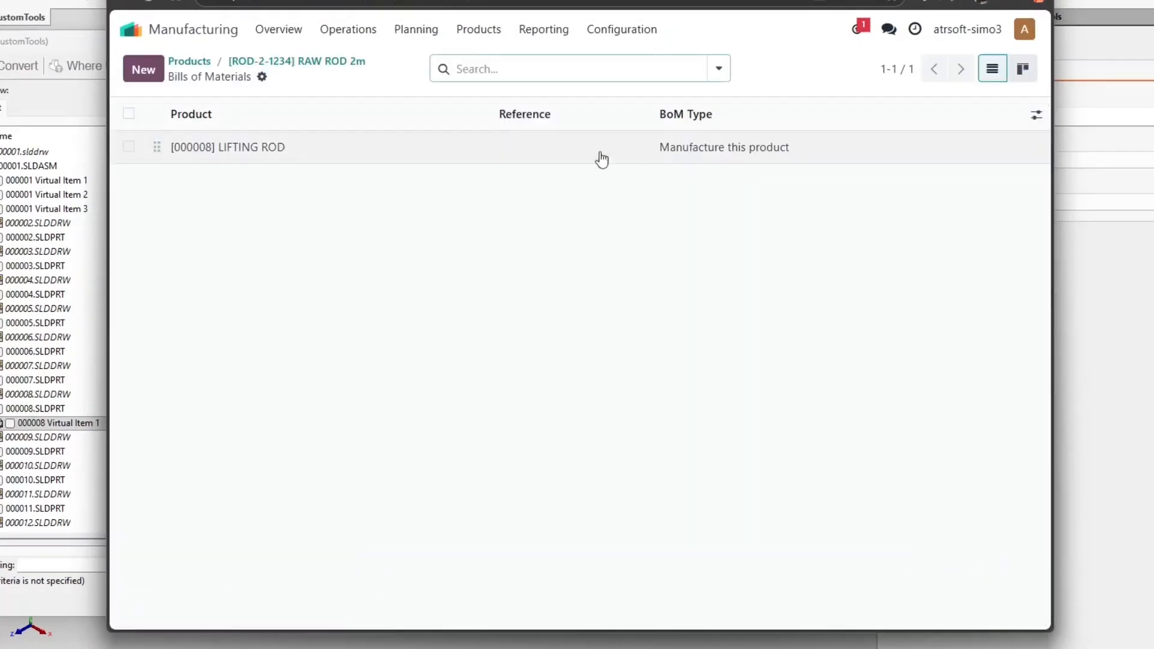
click(238, 148)
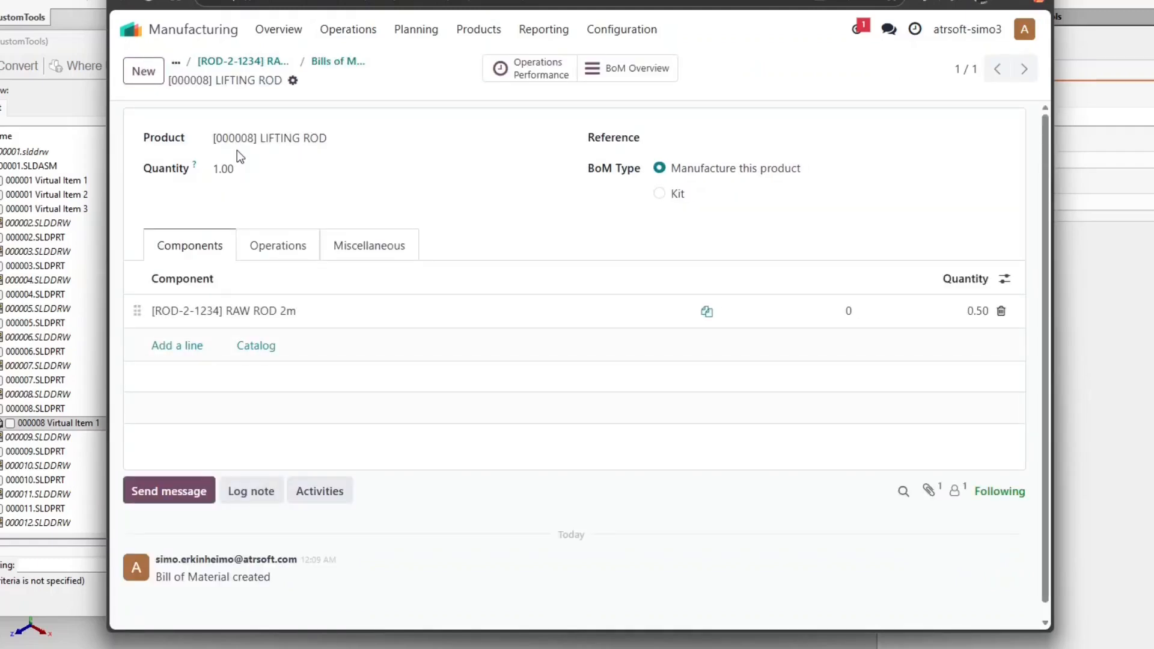
click(343, 62)
Show the ROLLER ASSEMBLY BoM Overview with LIFTING ROD expanded to reveal RAW ROD 2m
click(496, 29)
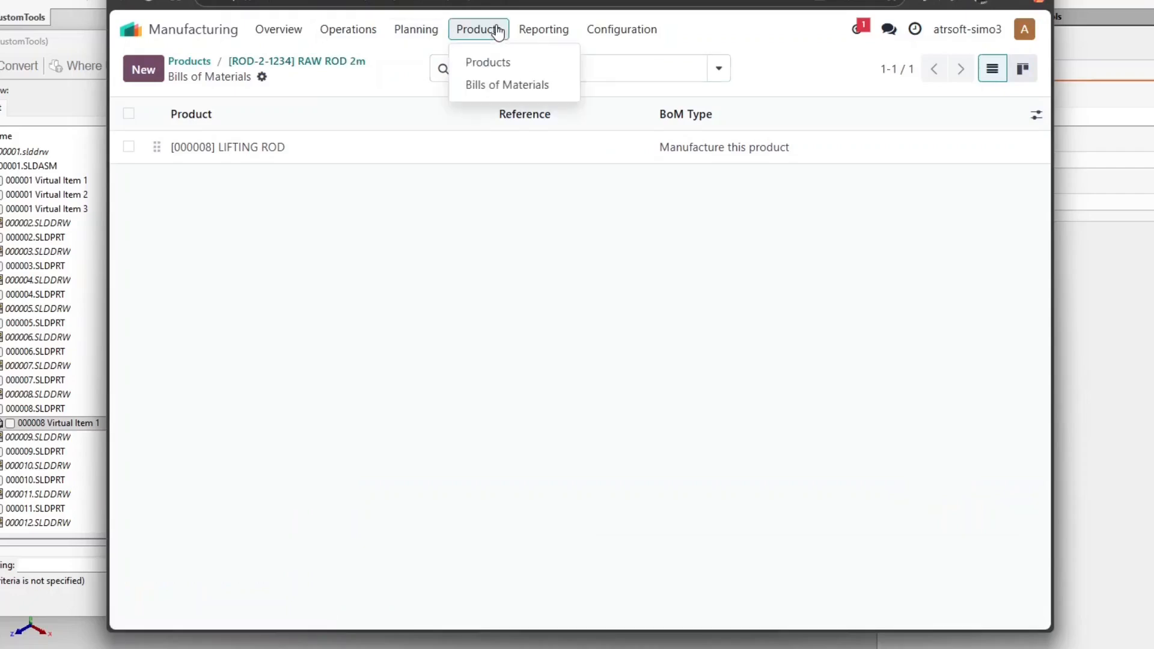
click(500, 90)
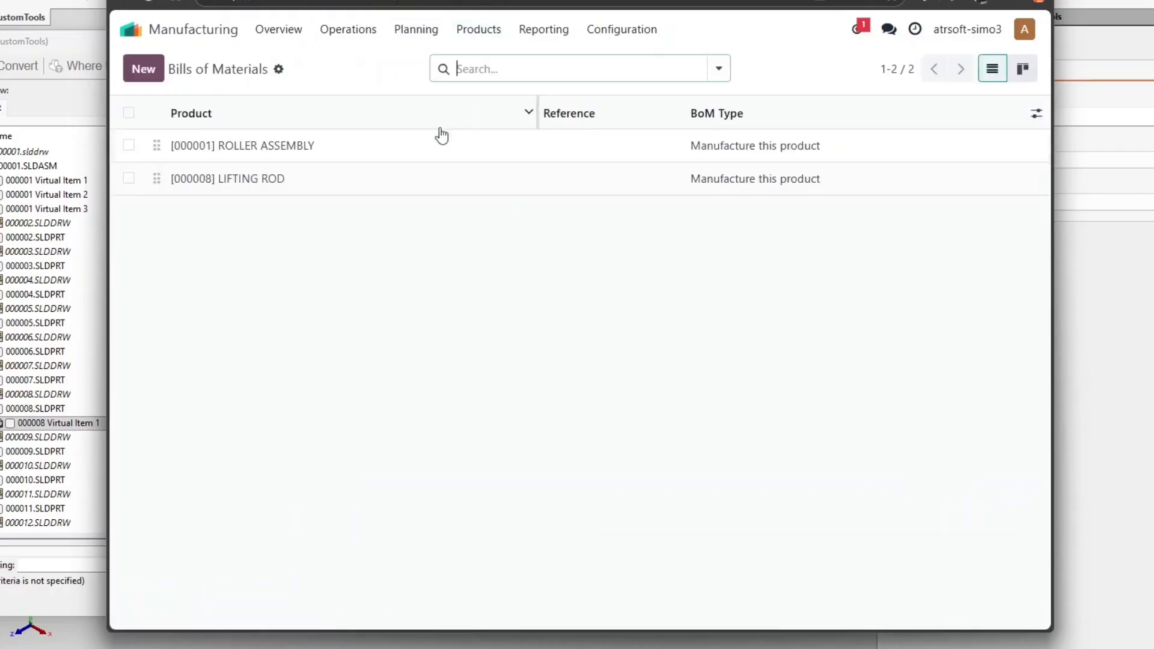
click(324, 148)
click(604, 68)
scroll(482, 157, down, 8)
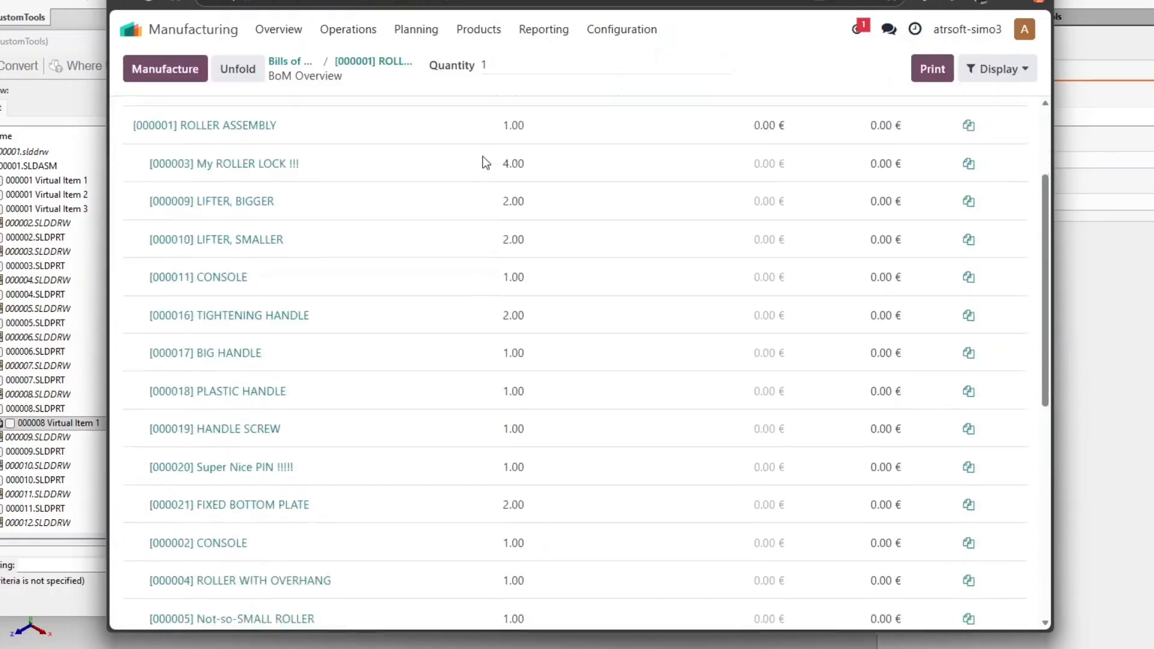
scroll(482, 156, down, 2)
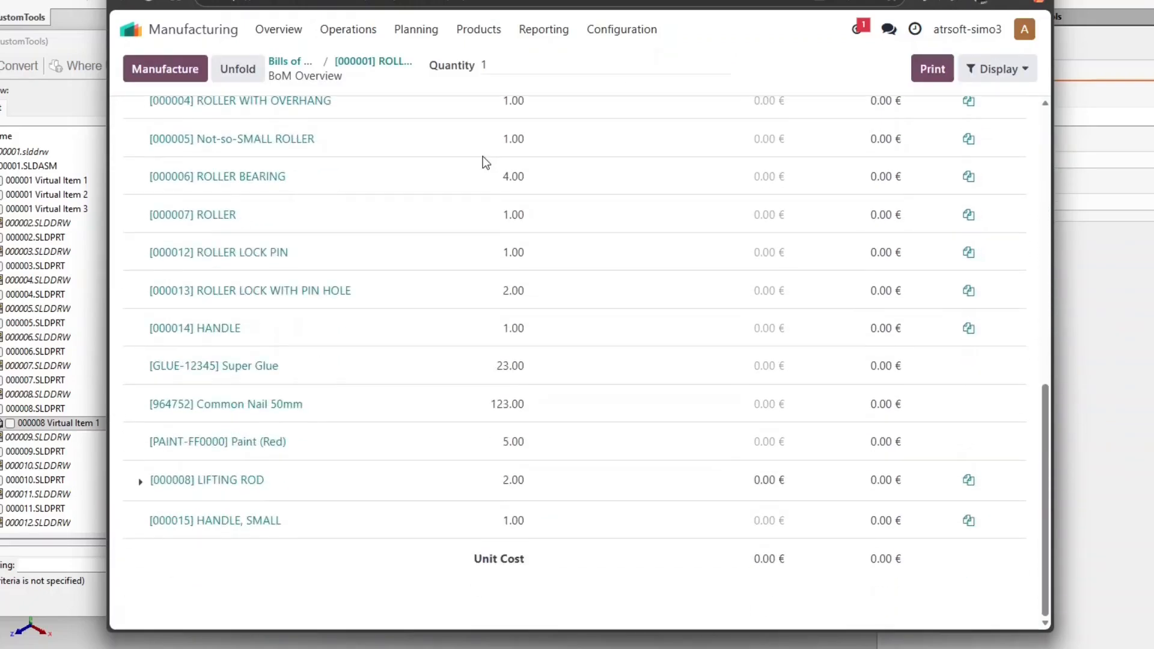
click(141, 481)
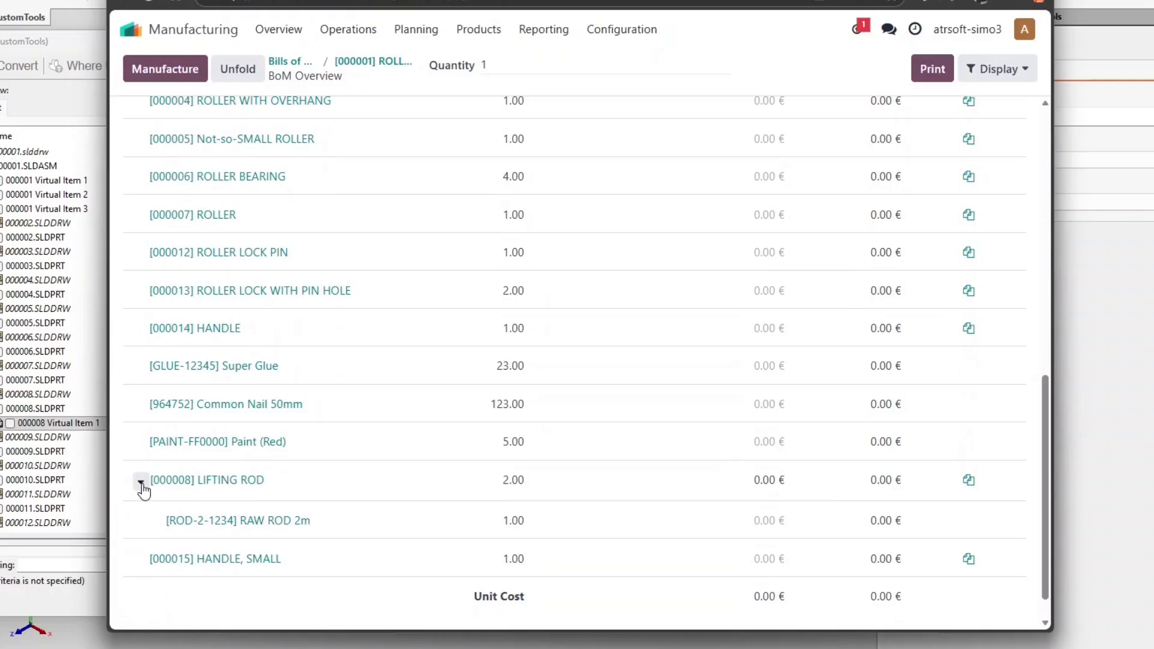
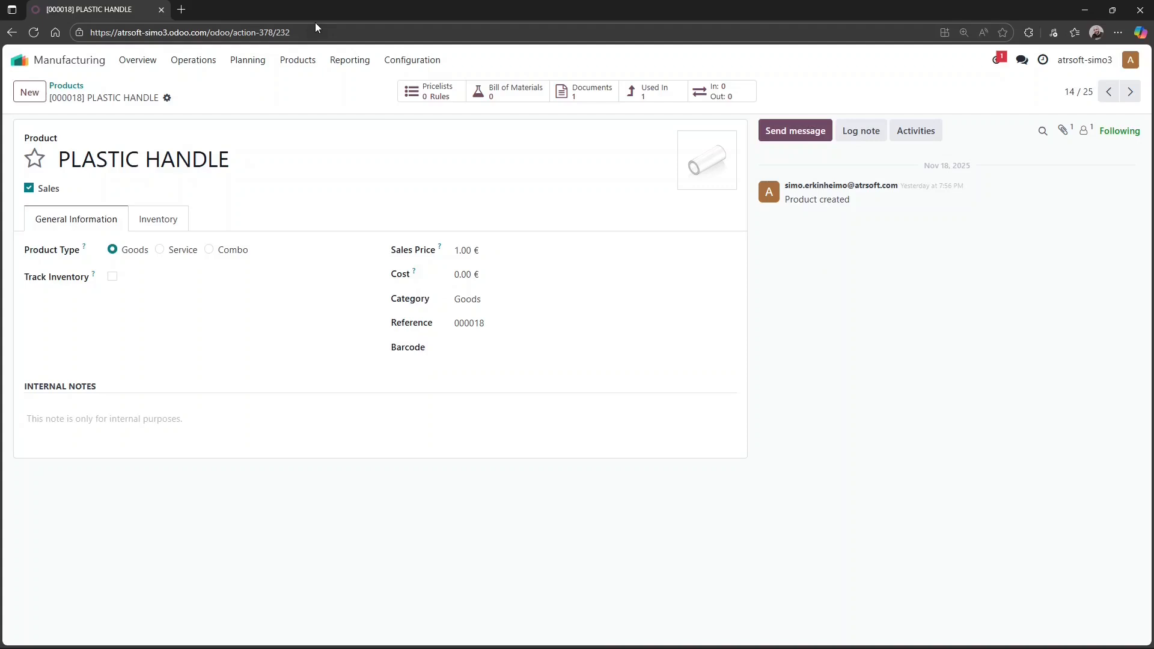
Reload the PLASTIC HANDLE product page with ?debug=1 appended to the URL
click(331, 32)
text(?debug=1)
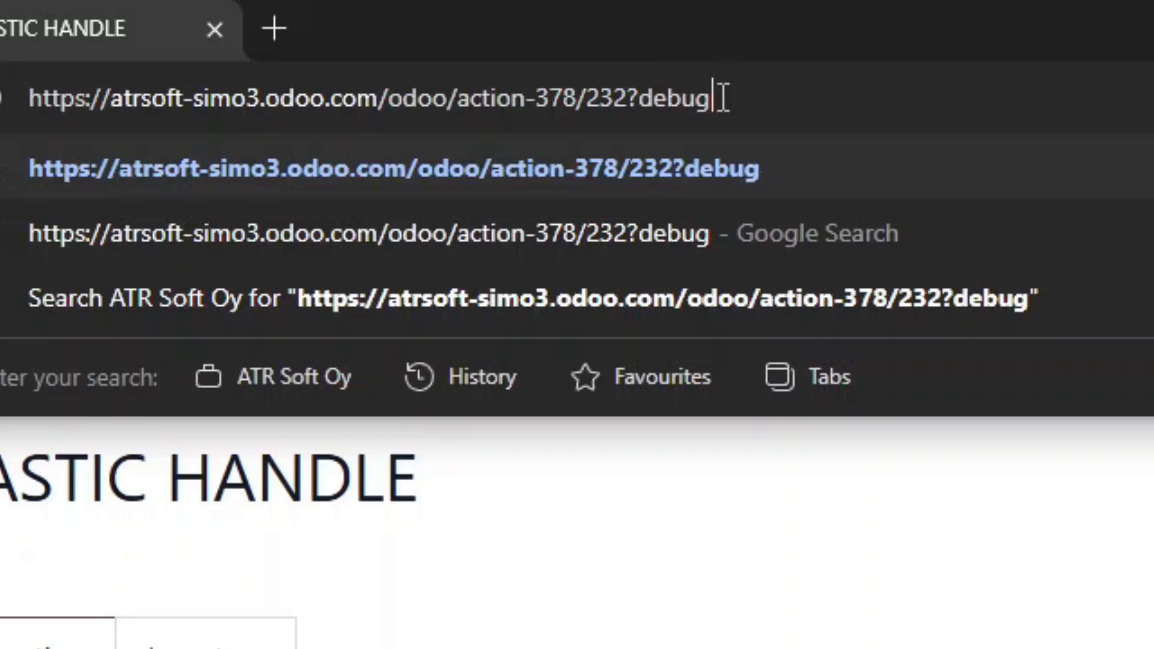
key(Return)
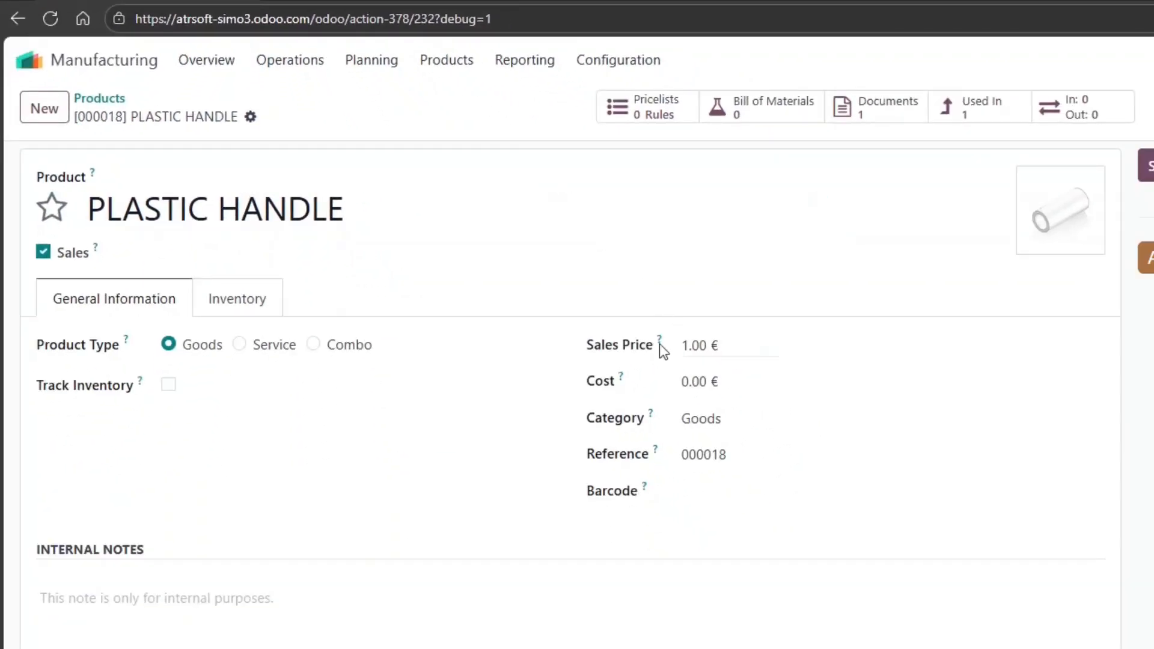
mouse_move(659, 341)
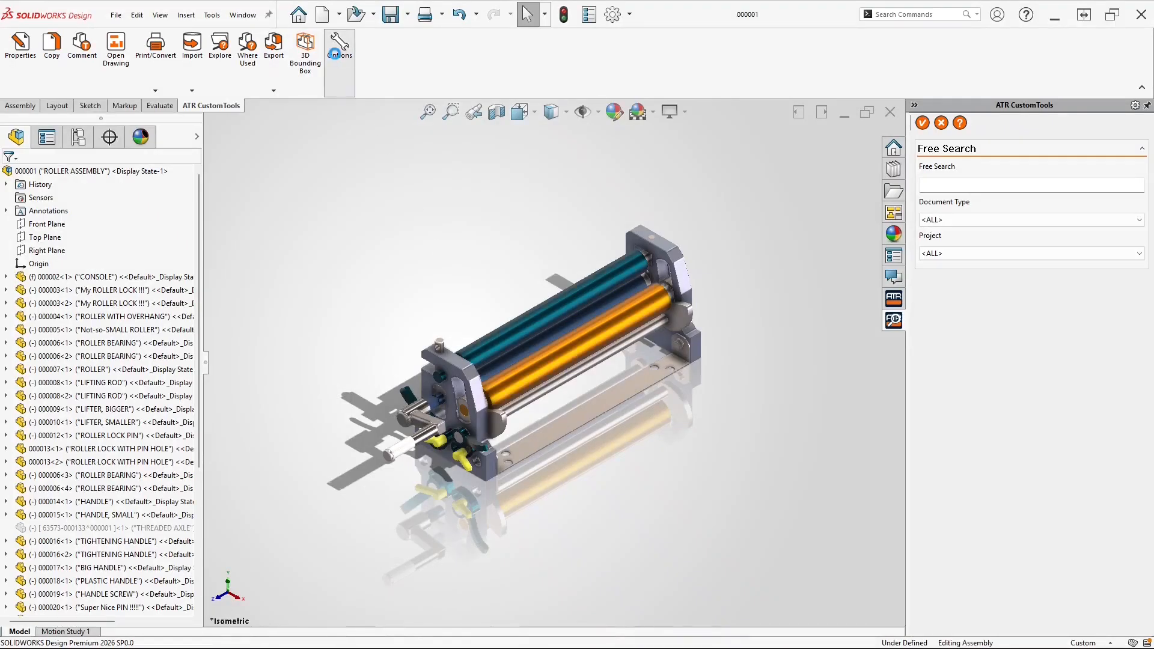
Add a new Value field labelled 'Price at Odoo' to the Odoo Export profile
click(337, 55)
click(93, 443)
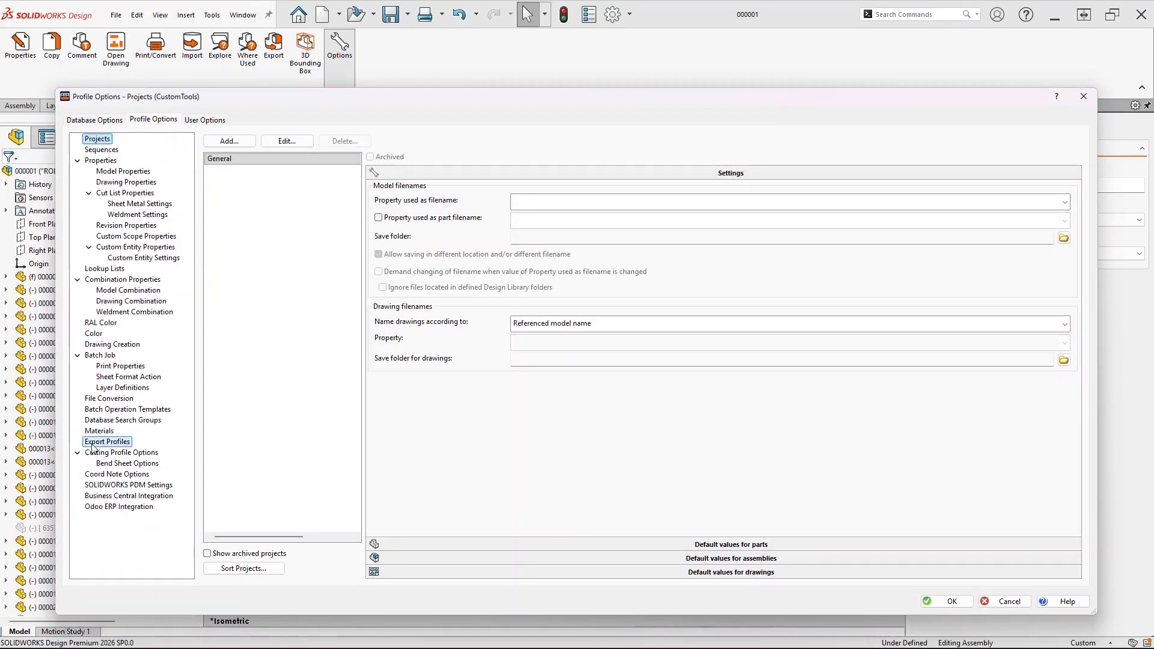
click(231, 169)
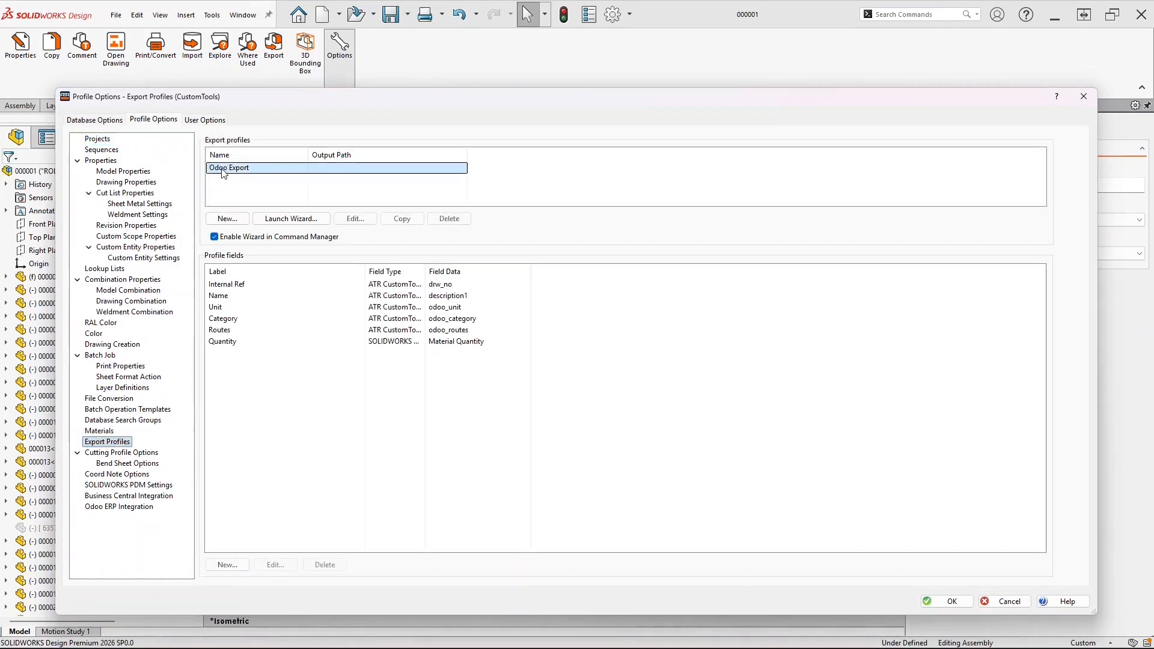
click(228, 565)
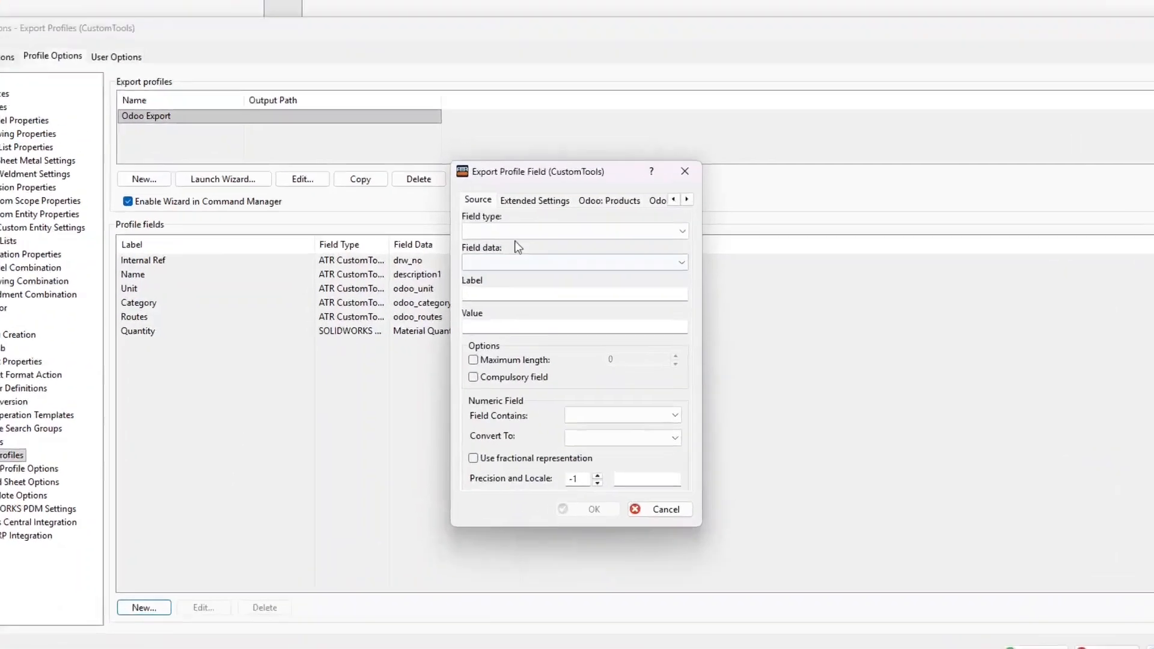
click(521, 231)
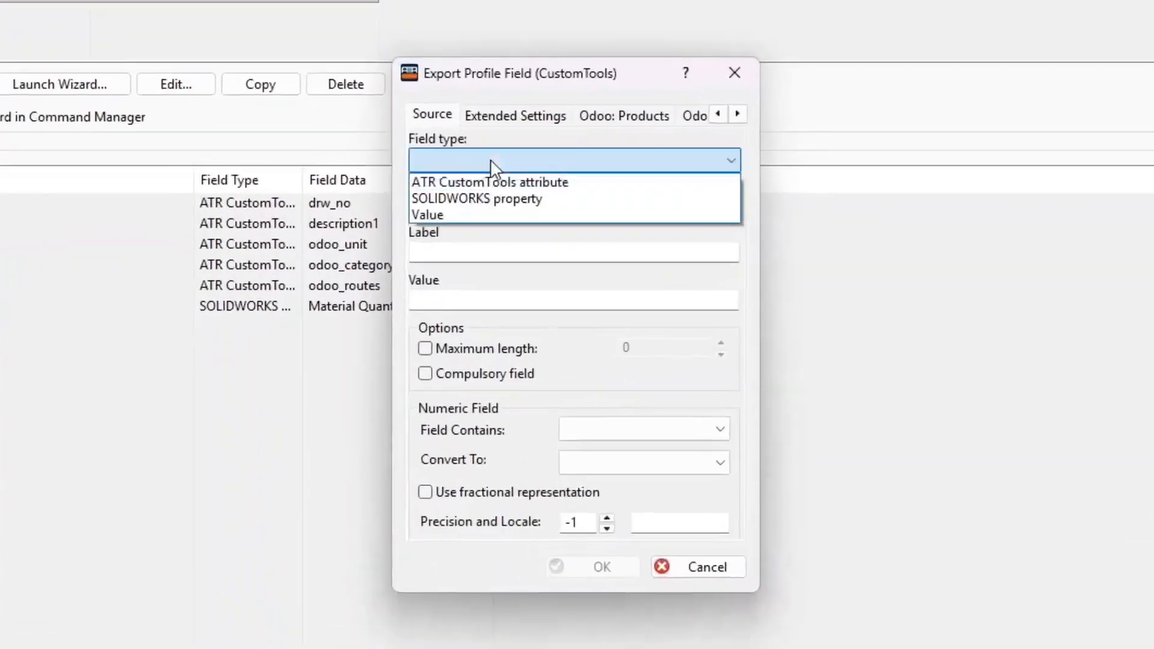
click(524, 269)
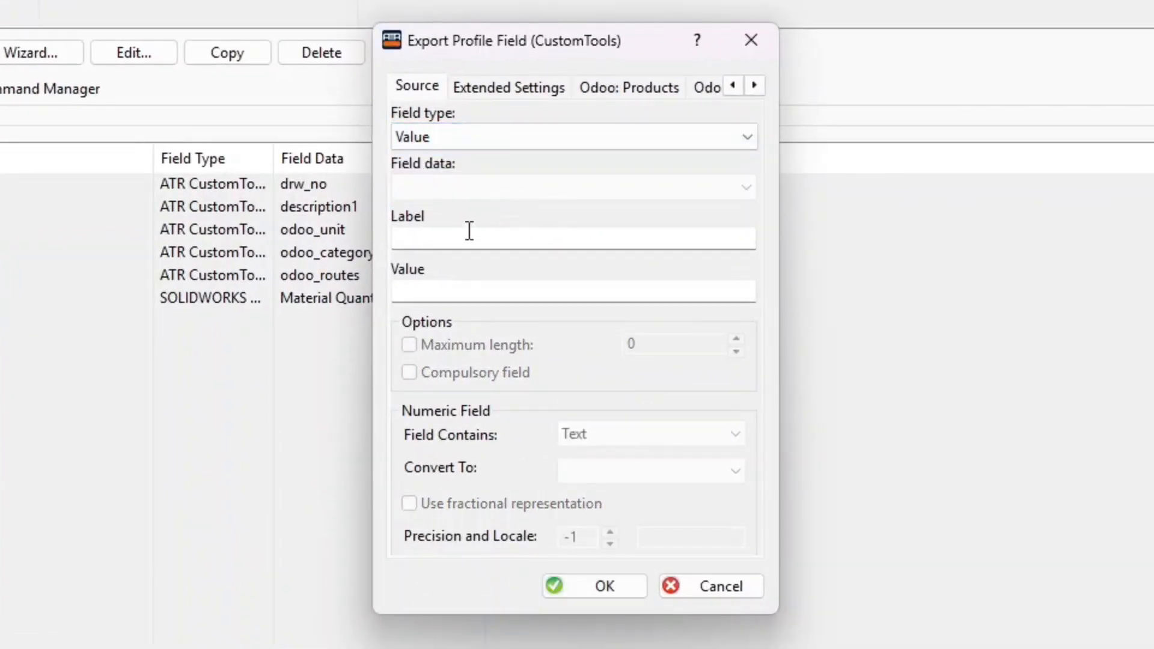
click(466, 238)
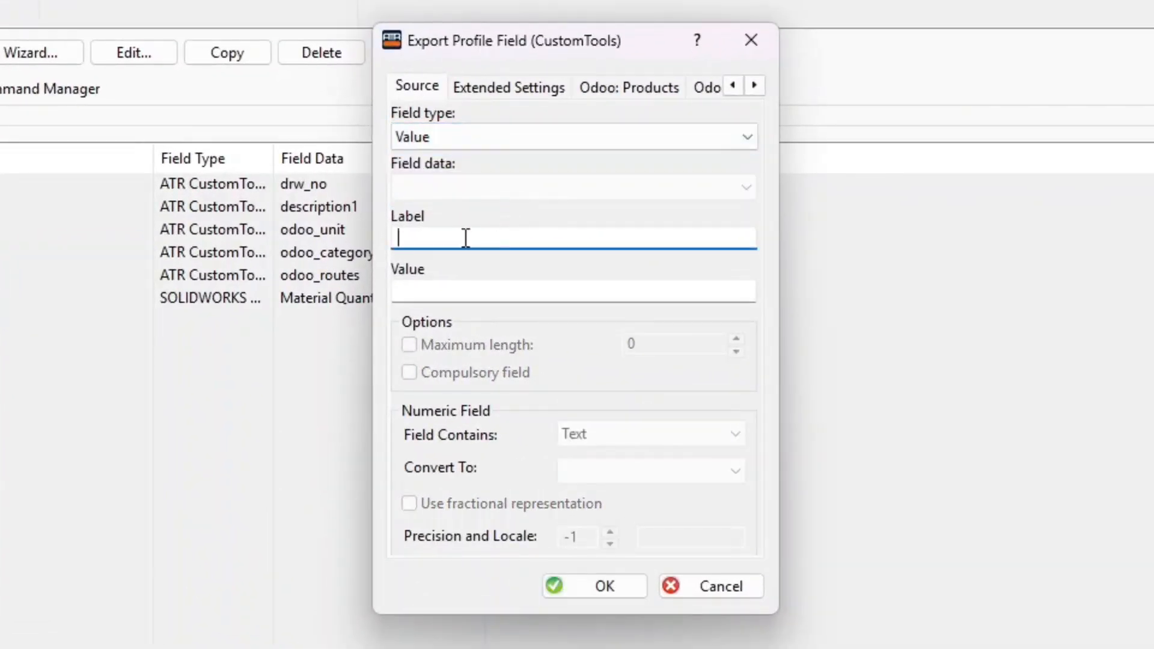
text(Price at Odo)
Map Price at Odoo to Sales Price (list_price) with Odoo: Products as data master
click(623, 88)
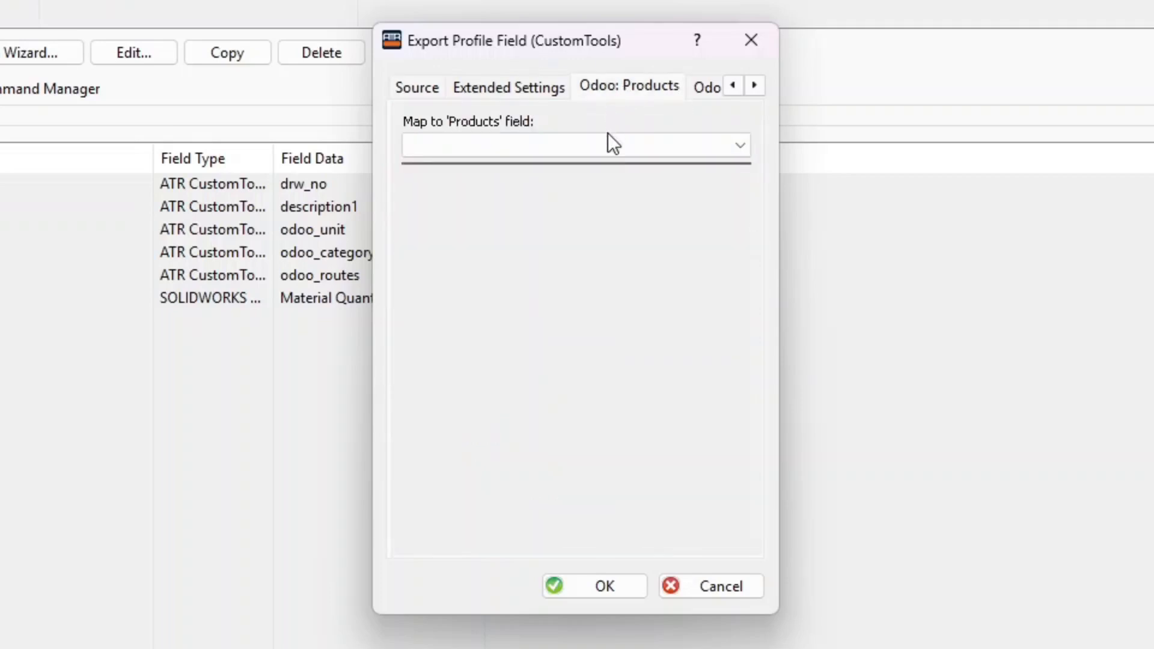
click(637, 145)
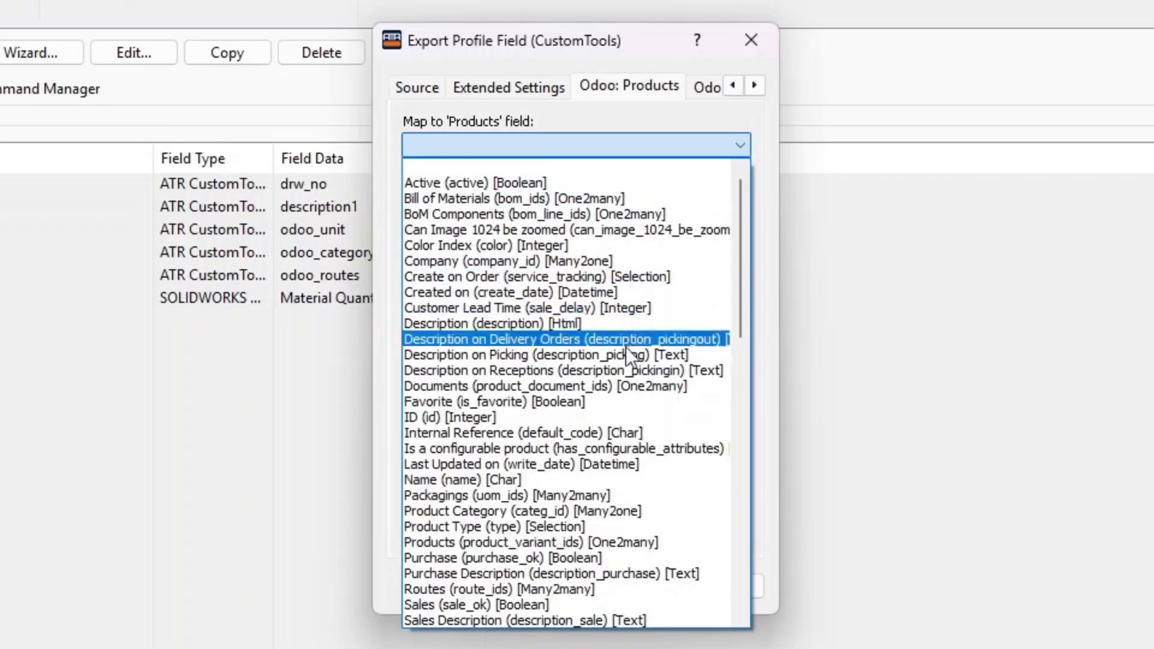
scroll(638, 391, down, 3)
scroll(613, 466, down, 3)
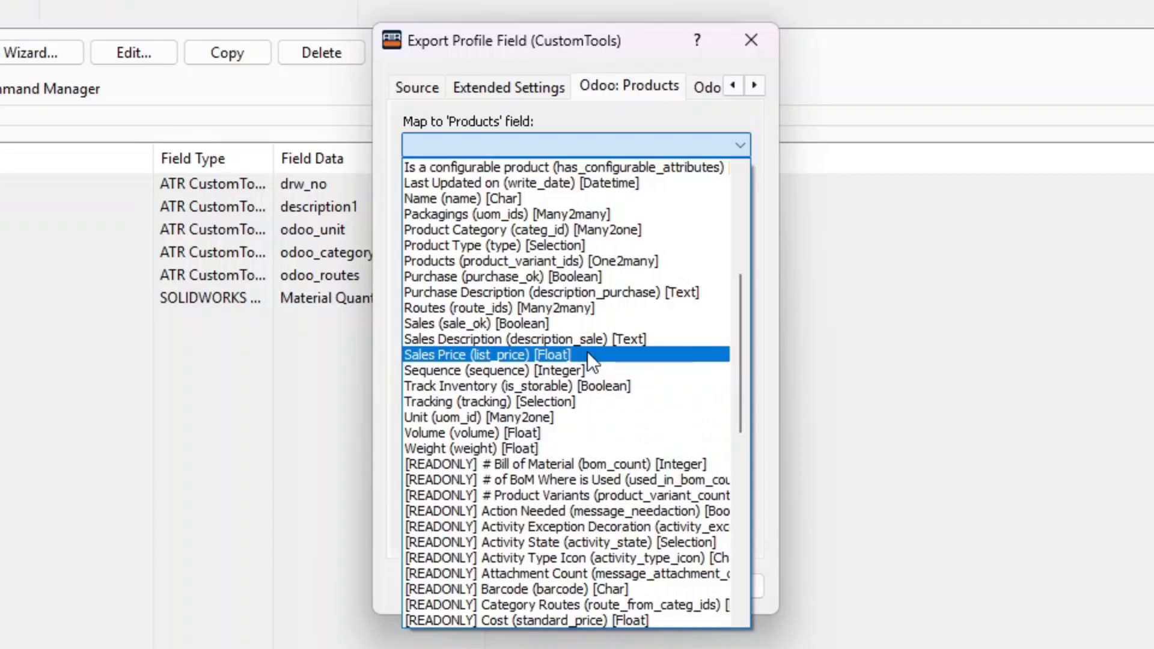
click(594, 355)
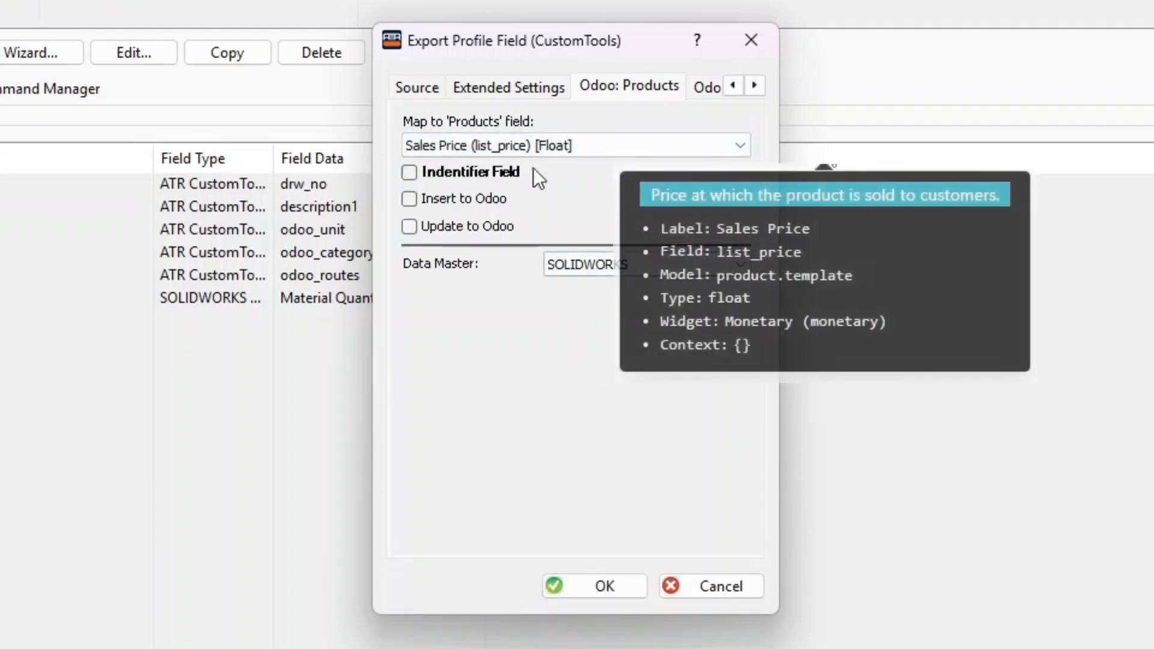
click(618, 264)
click(640, 304)
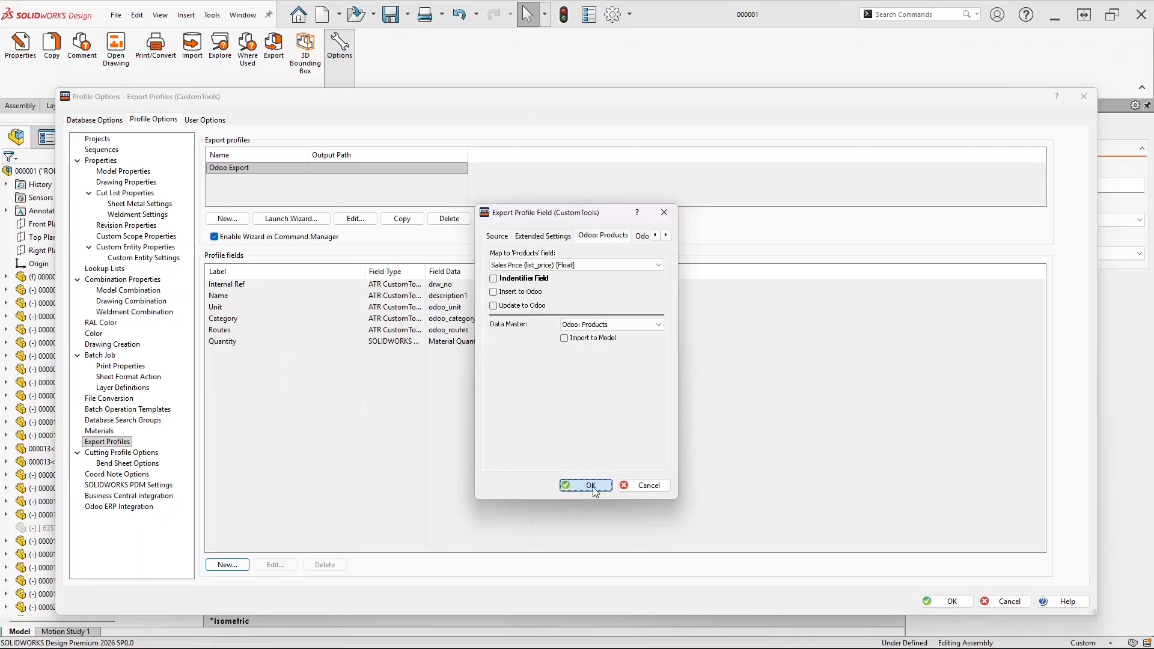
click(609, 579)
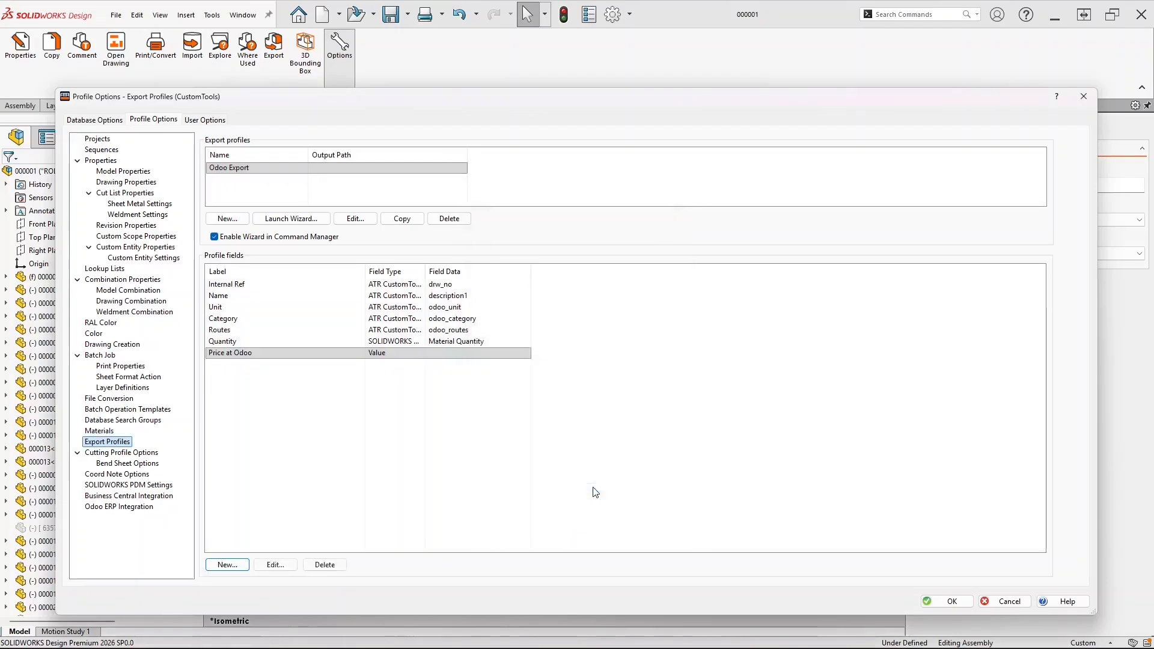
Close the profile options and save PLASTIC HANDLE's Sales Price in Odoo as 70.00
click(936, 603)
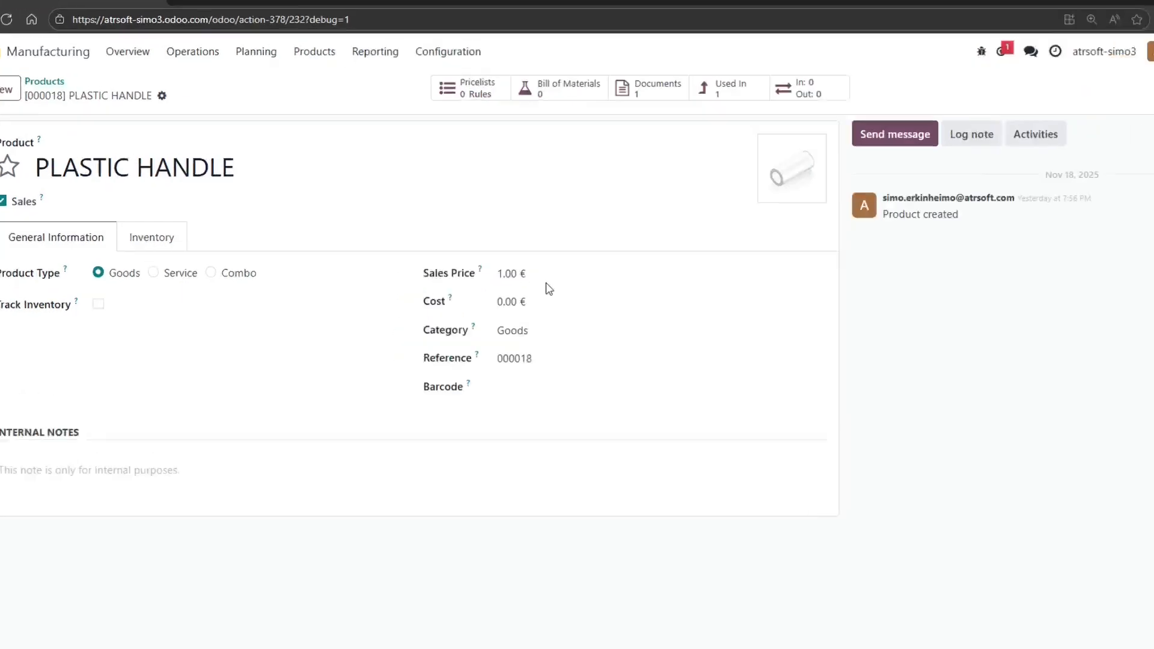
click(547, 280)
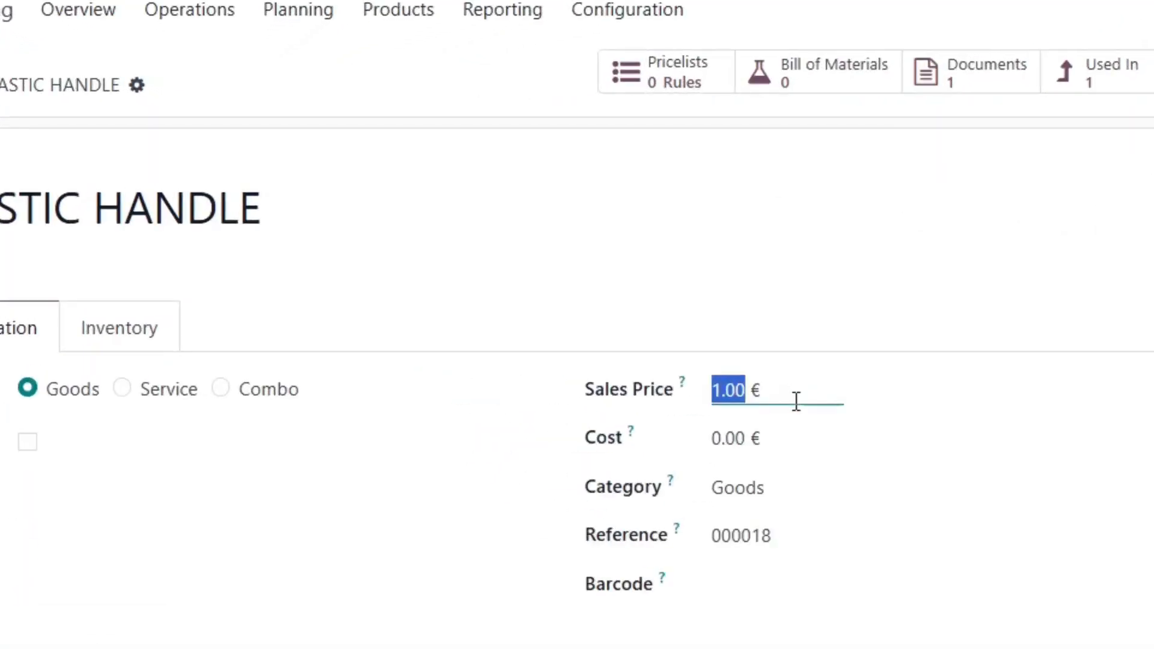
text(70.00)
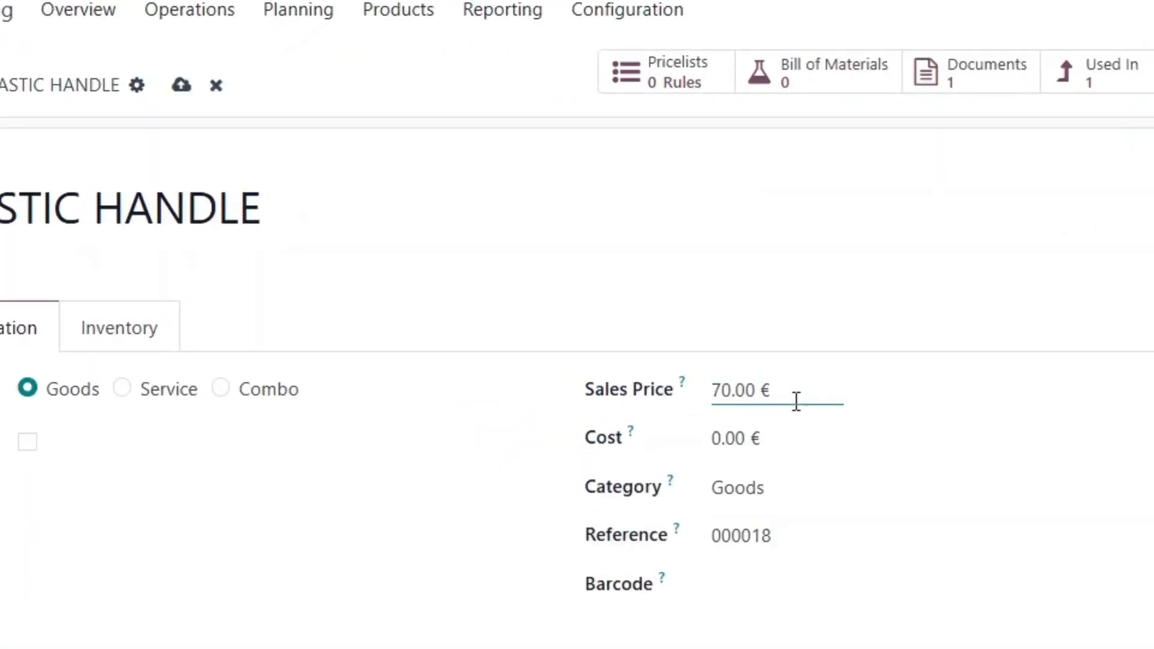
click(181, 85)
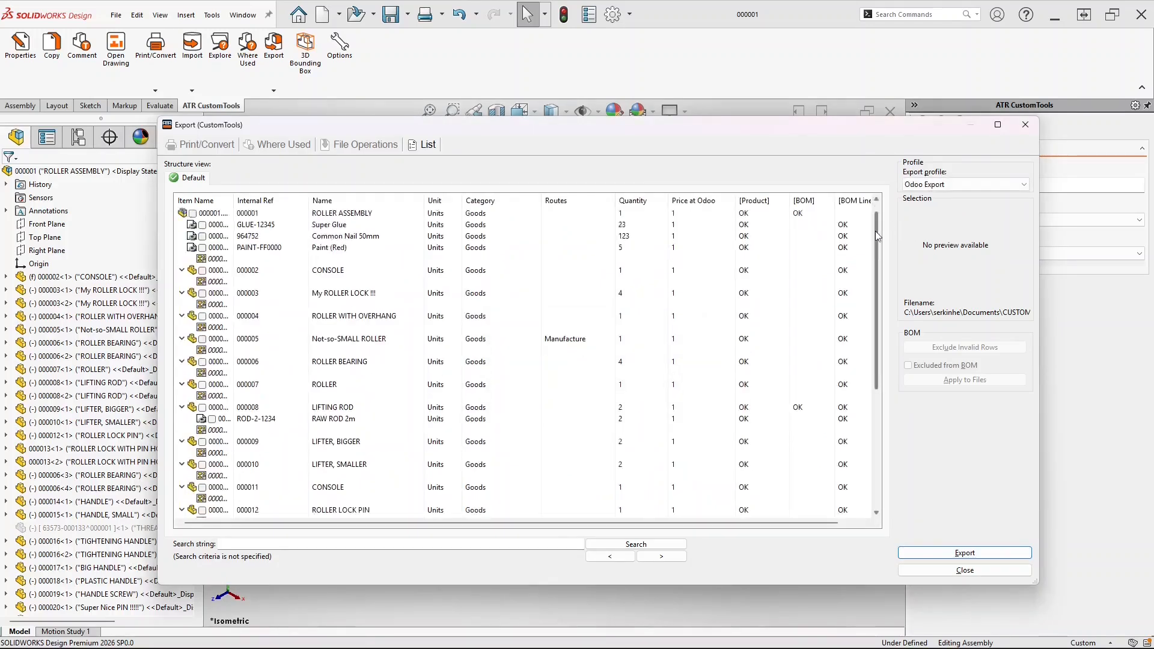
Confirm PLASTIC HANDLE's Price at Odoo reads 70 in the export list, then close it
scroll(876, 230, down, 6)
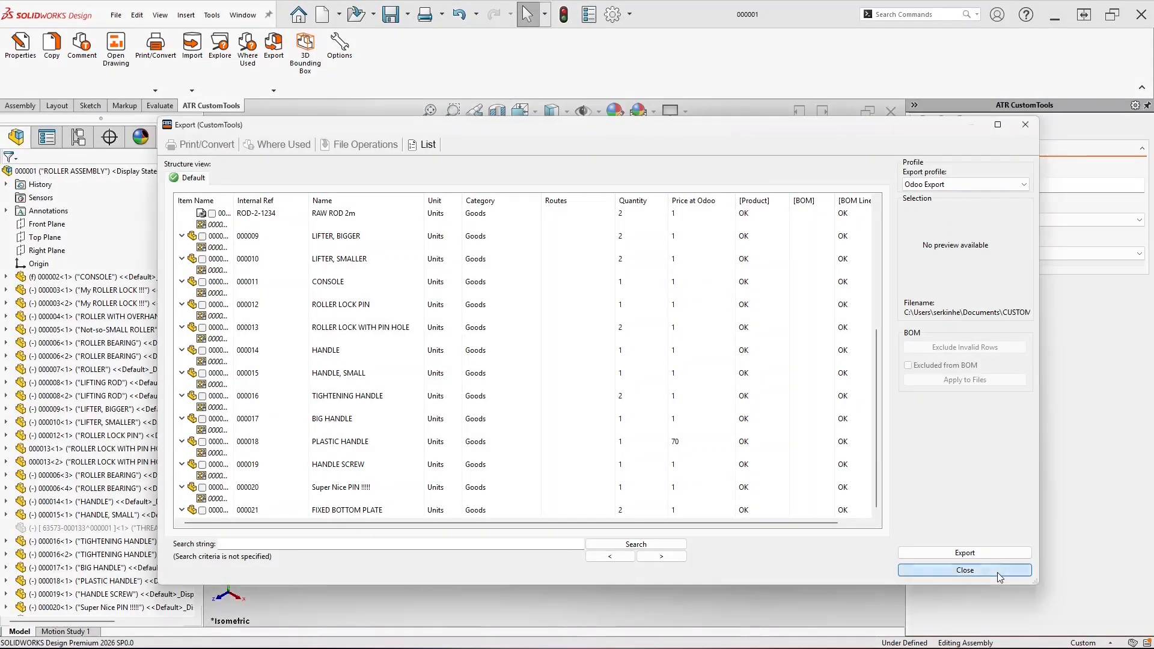
click(965, 570)
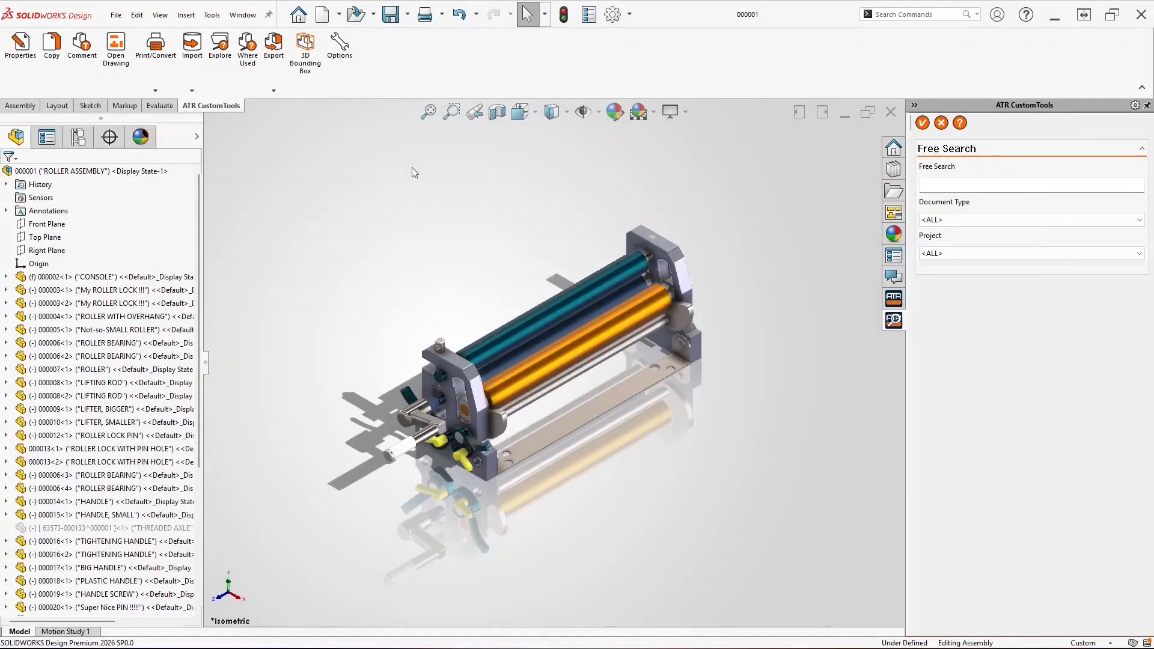
Create a read-only odoo_price model property in the CustomTools profile options
click(340, 45)
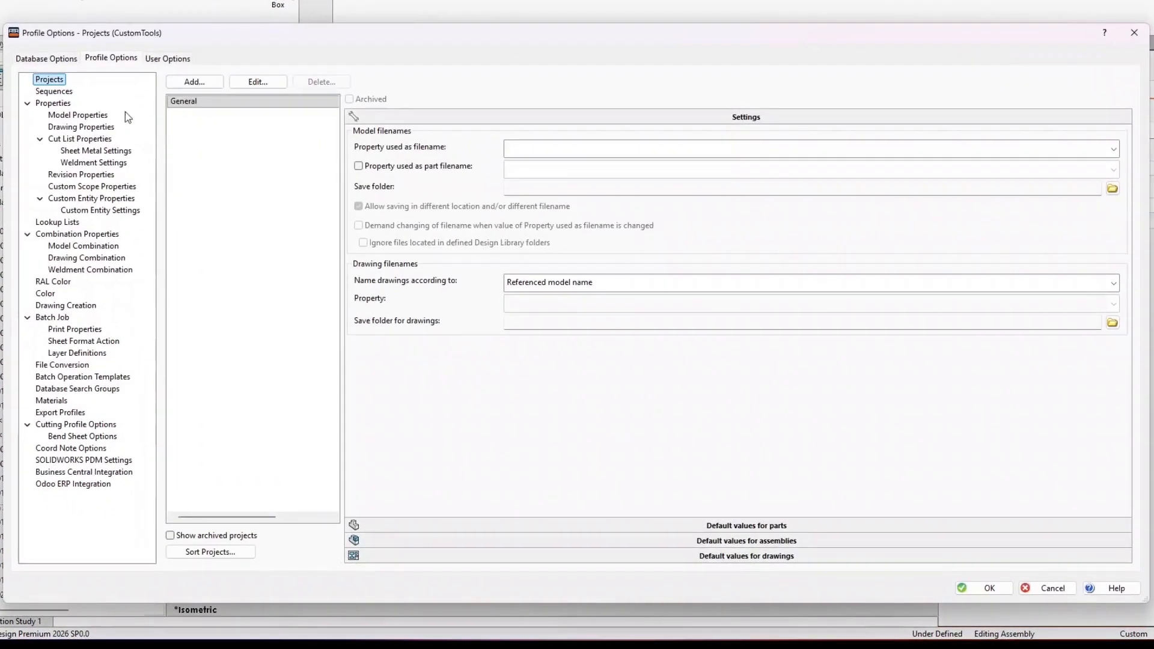
click(100, 116)
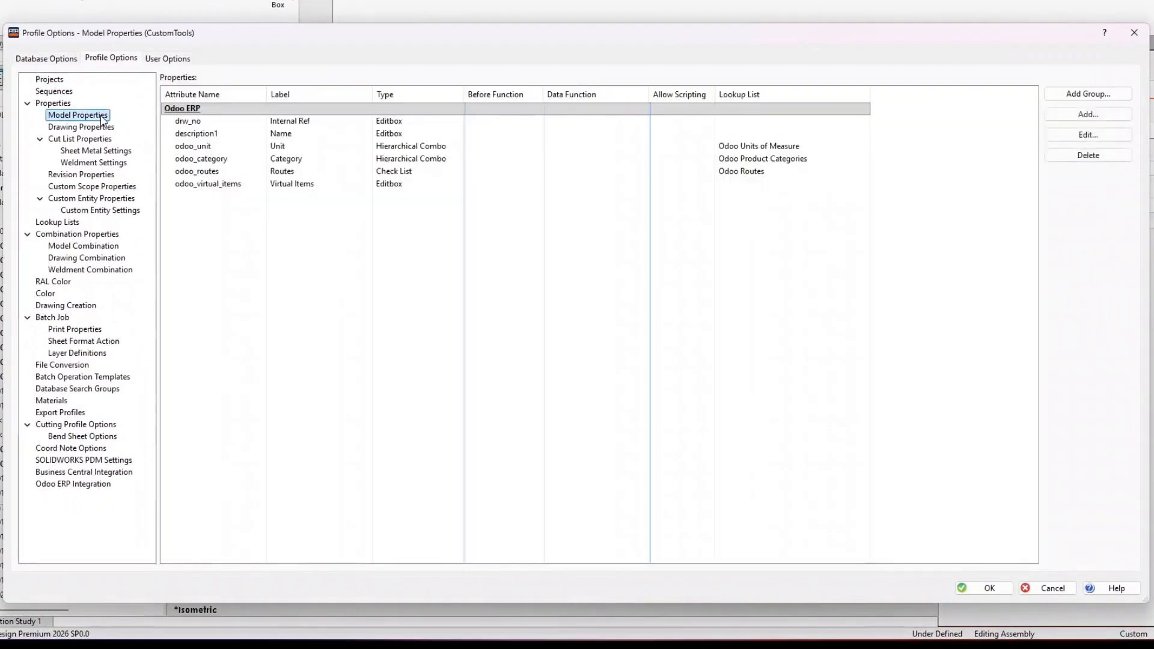
click(1113, 116)
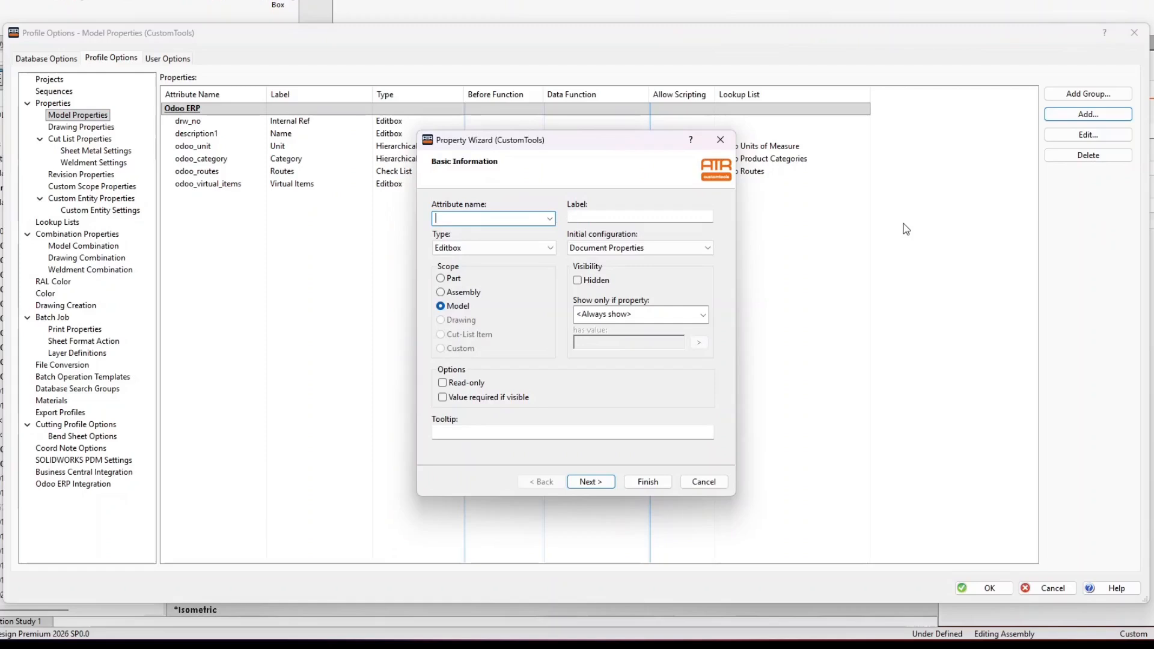
key(Tab)
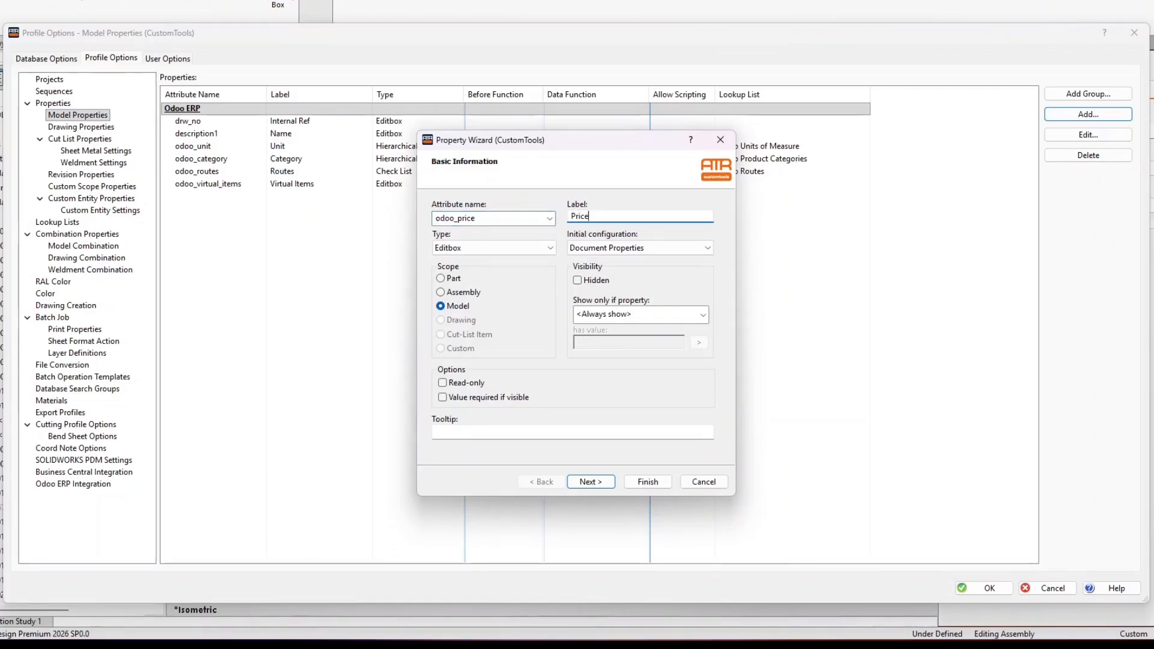
click(467, 388)
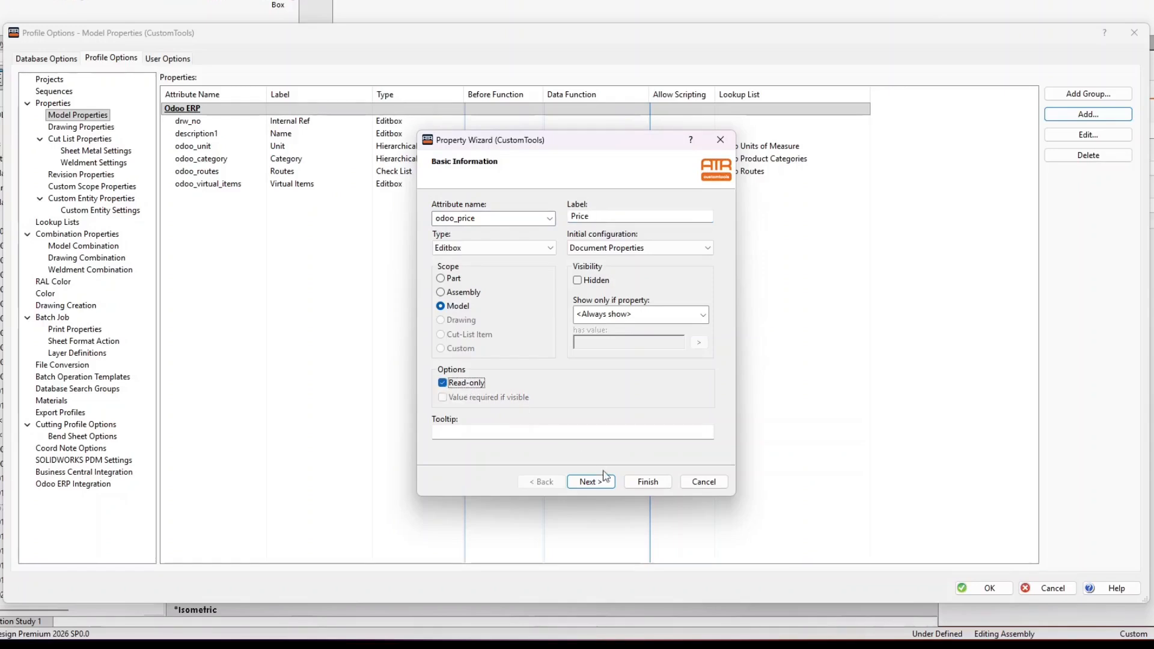
click(638, 487)
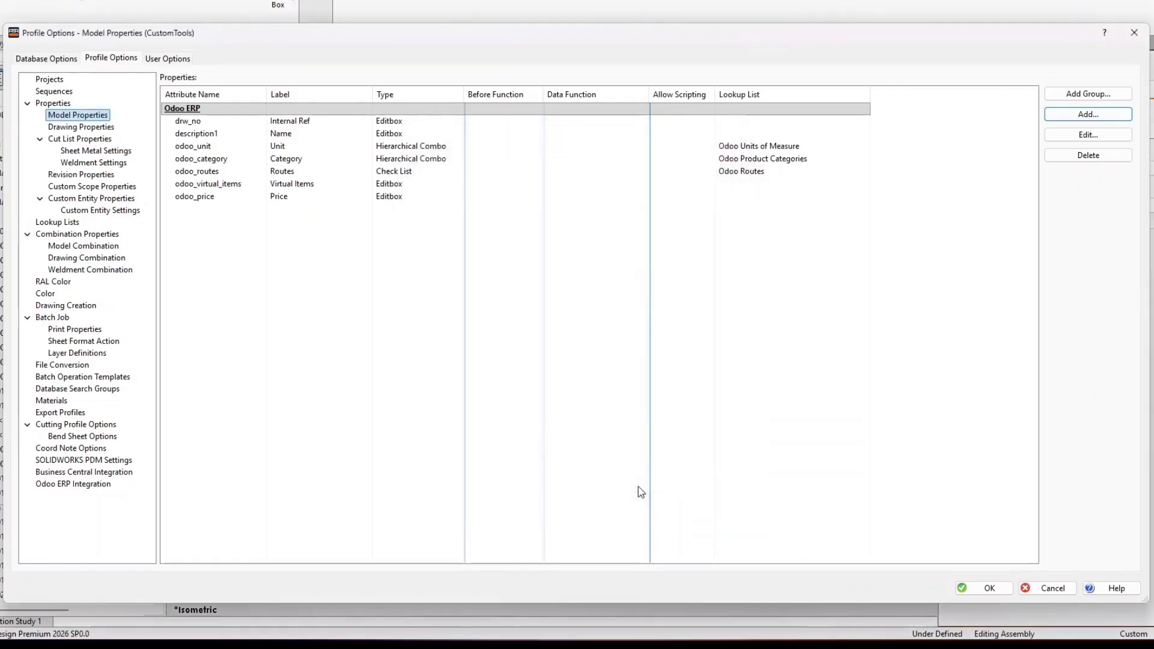
Point the Price at Odoo field at the odoo_price attribute, mapped to Sales Price, and save
click(80, 414)
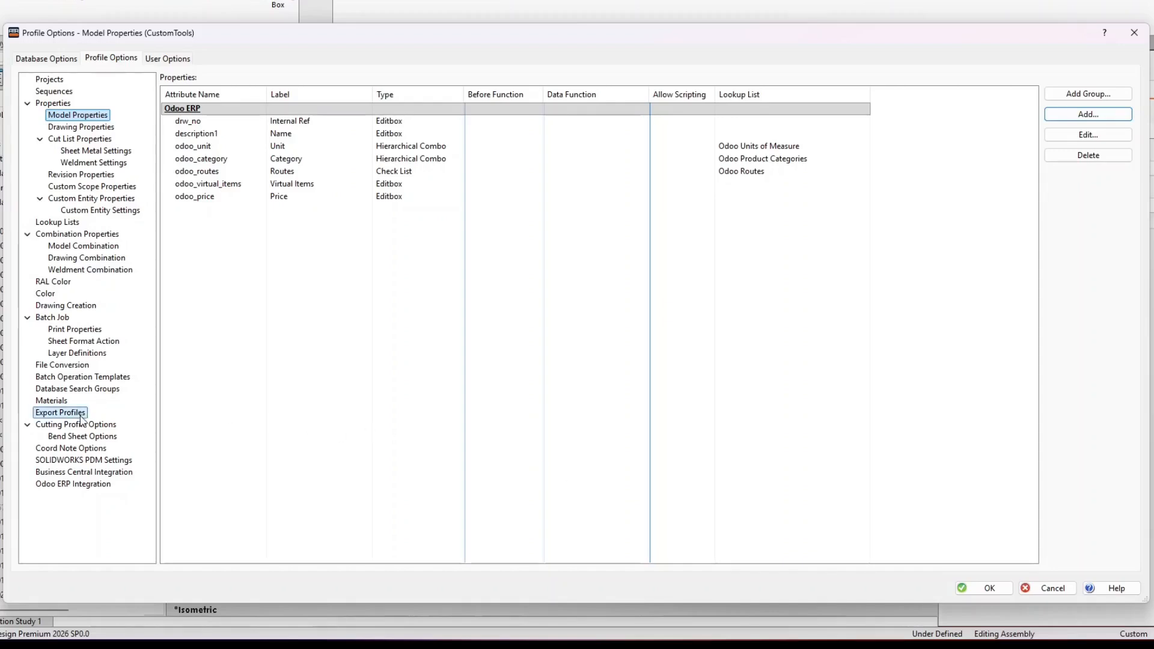
click(194, 112)
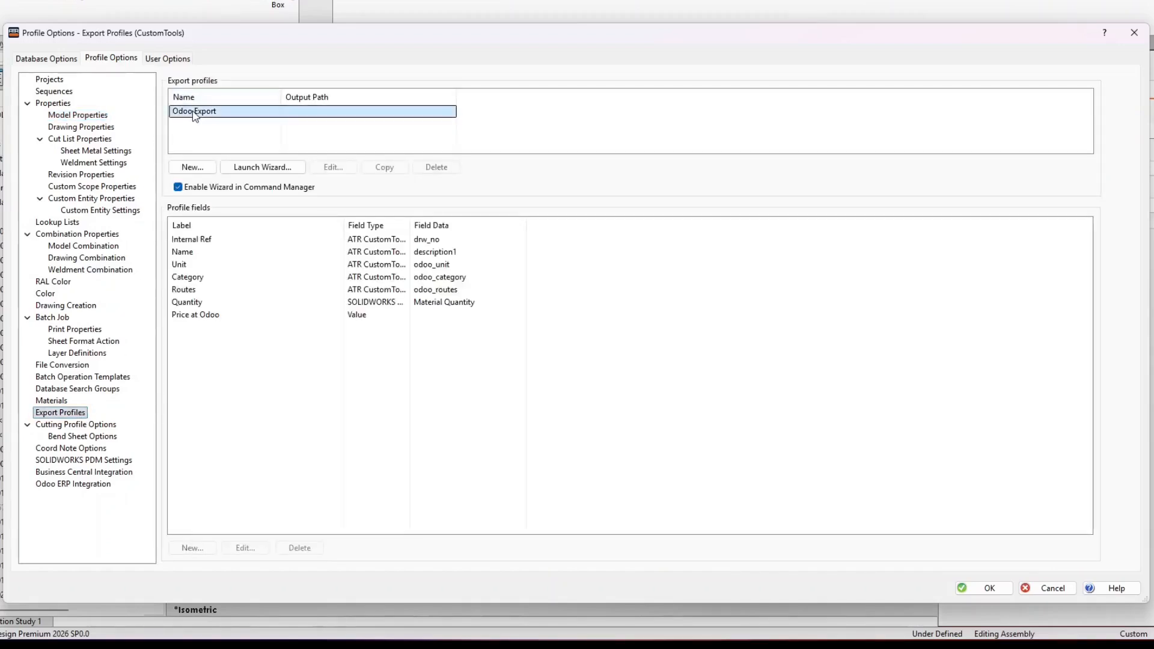
double_click(248, 319)
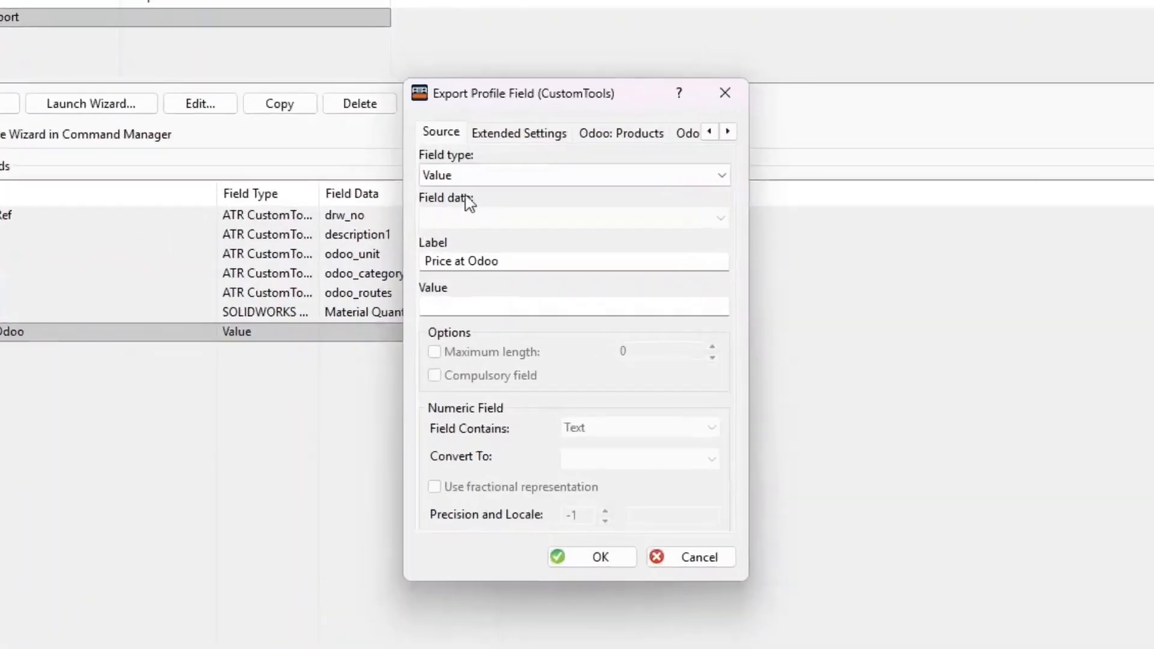
click(515, 215)
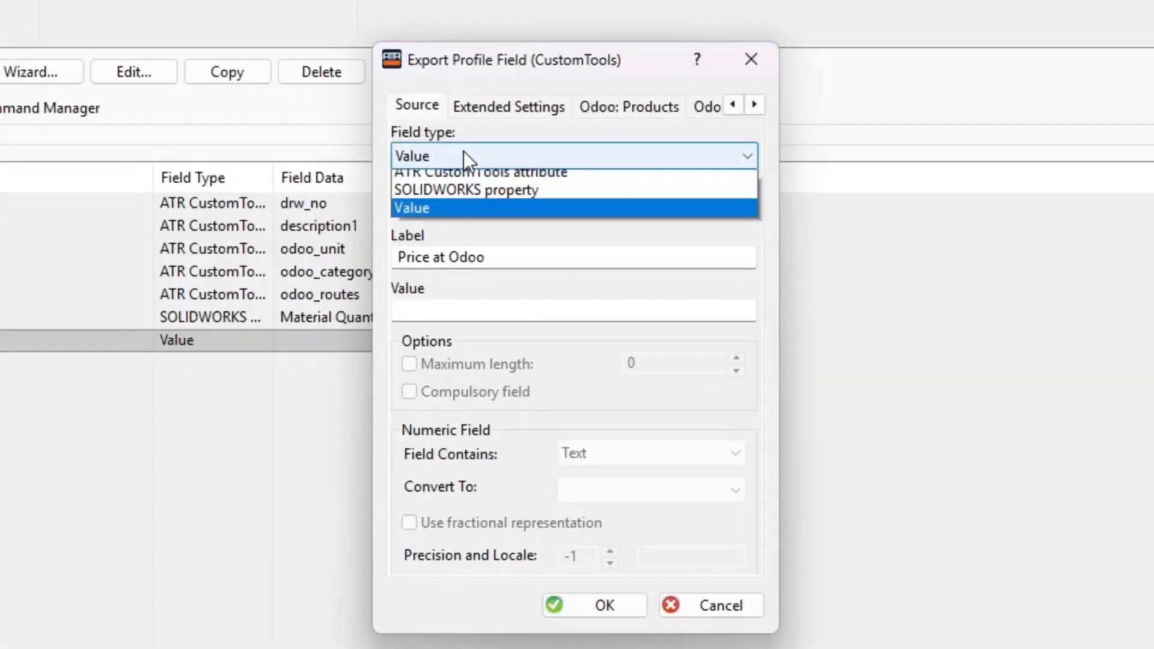
click(492, 179)
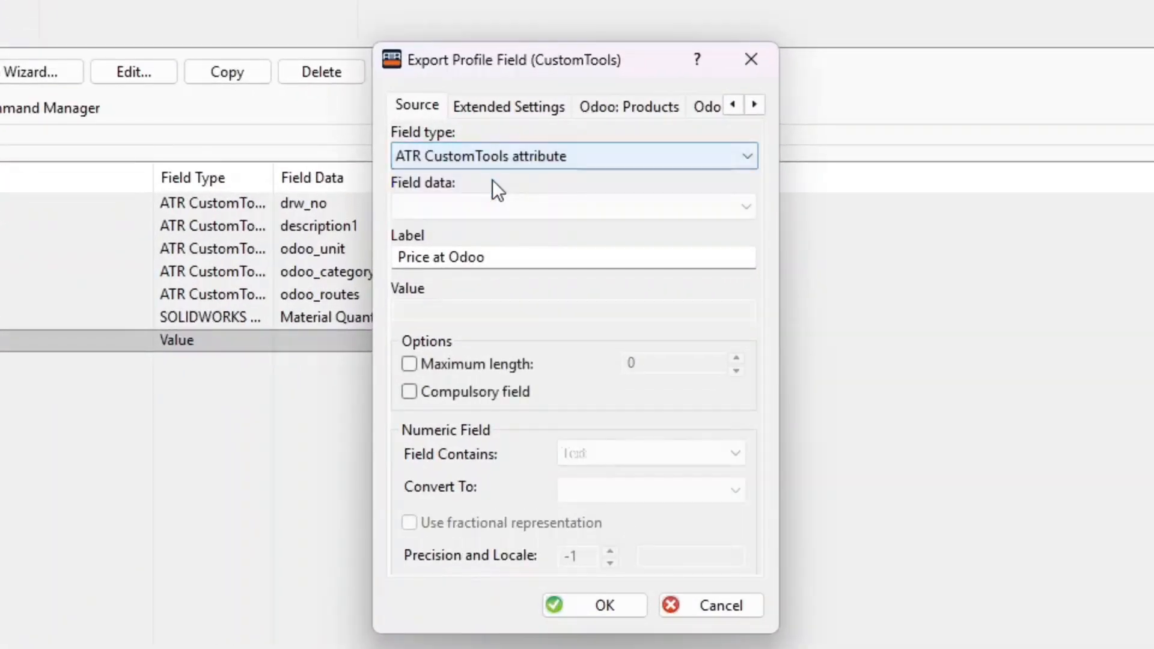
click(507, 207)
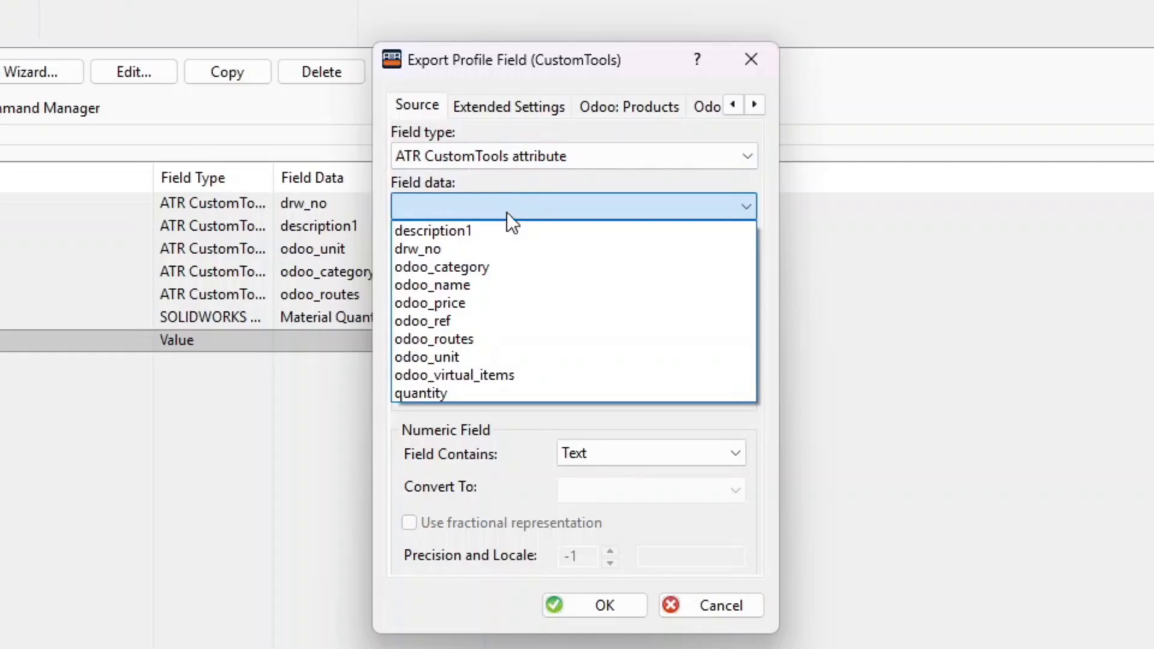
click(497, 304)
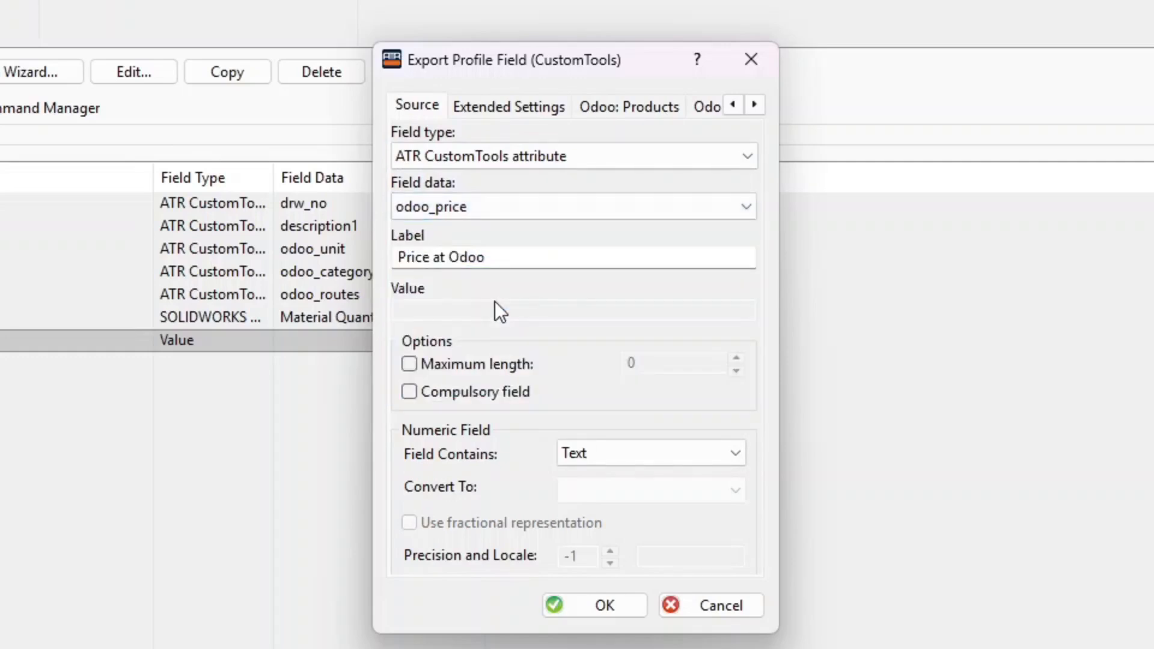
click(615, 115)
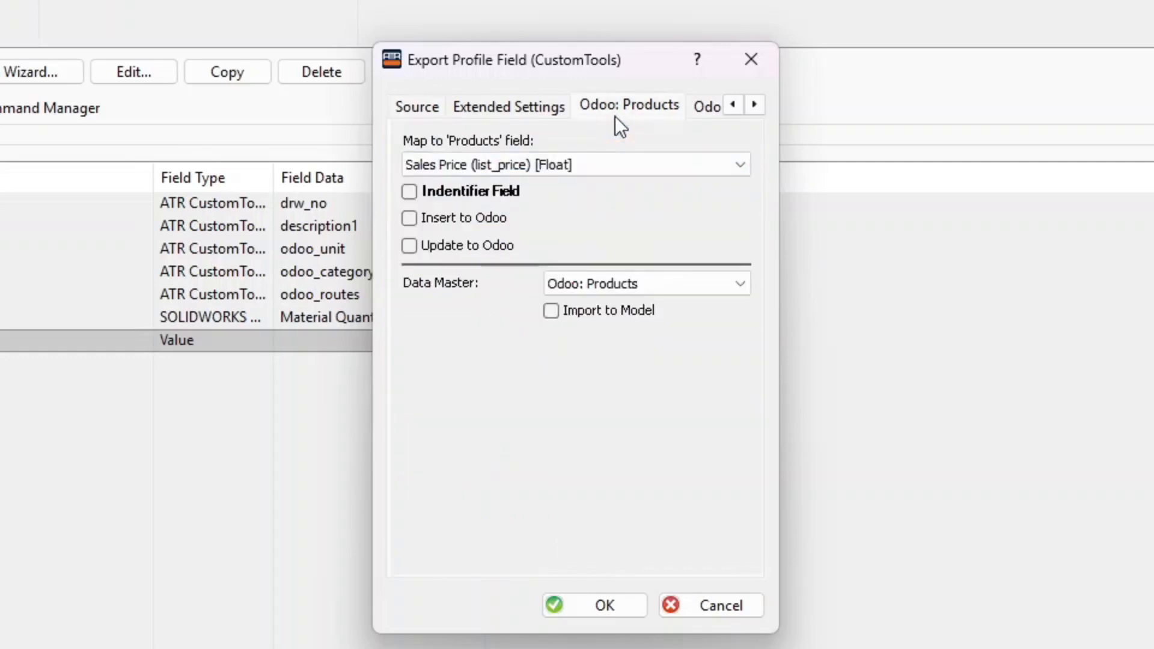
click(550, 311)
click(612, 603)
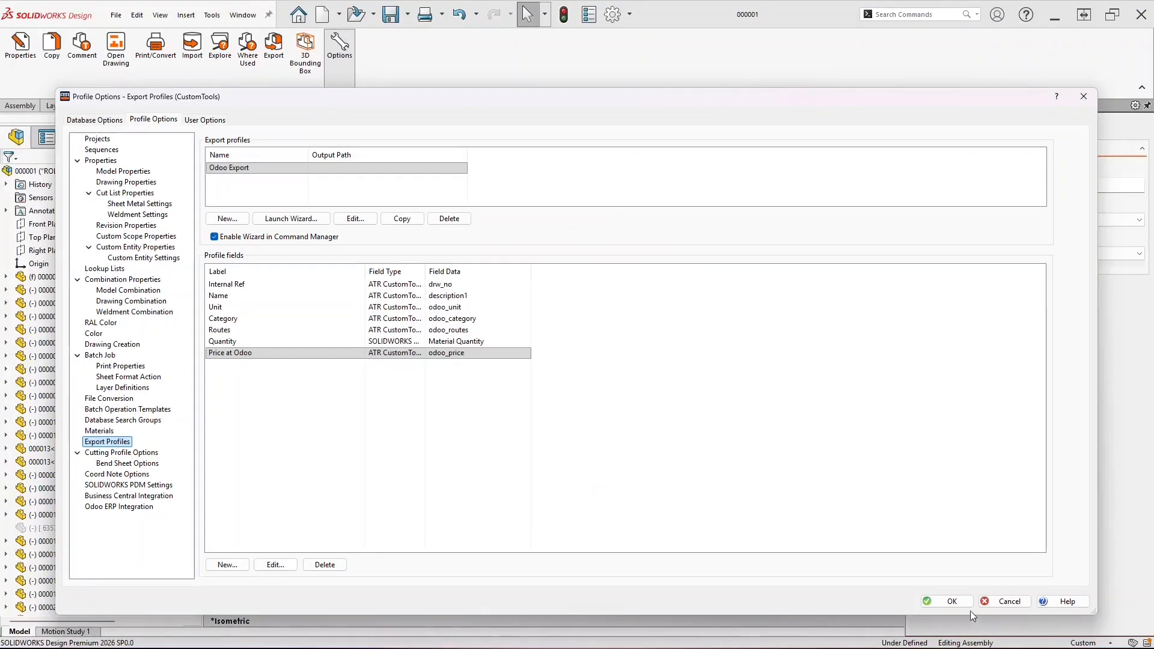
click(958, 601)
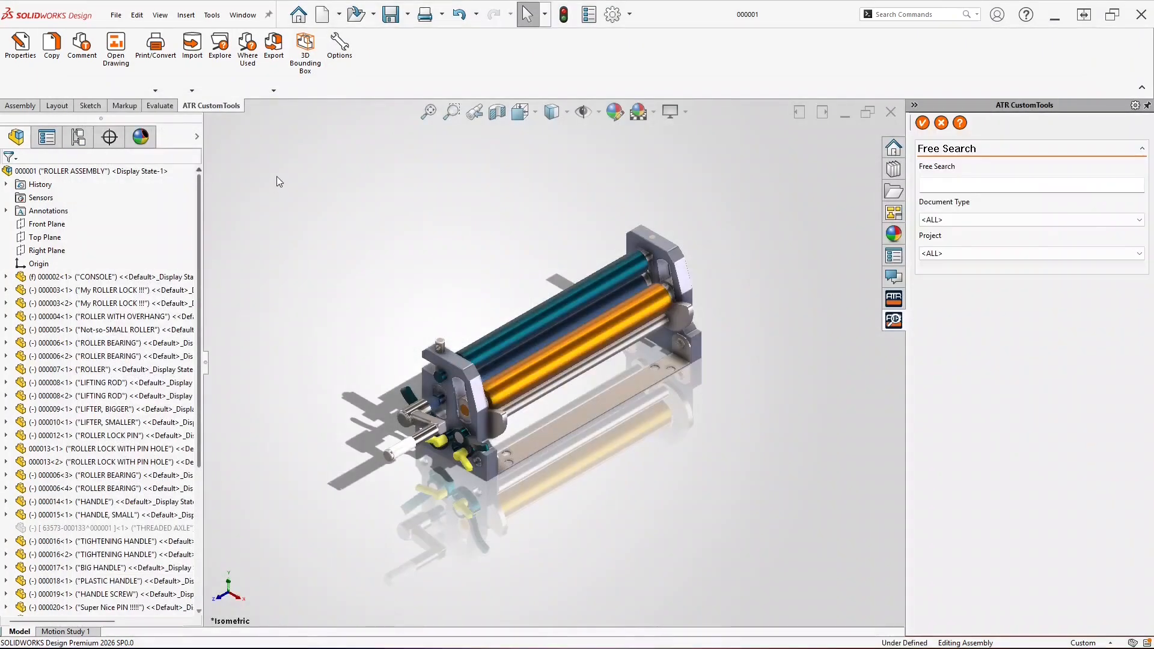
Run the Odoo Export profile on the roller assembly and send its BOM to Odoo
click(276, 52)
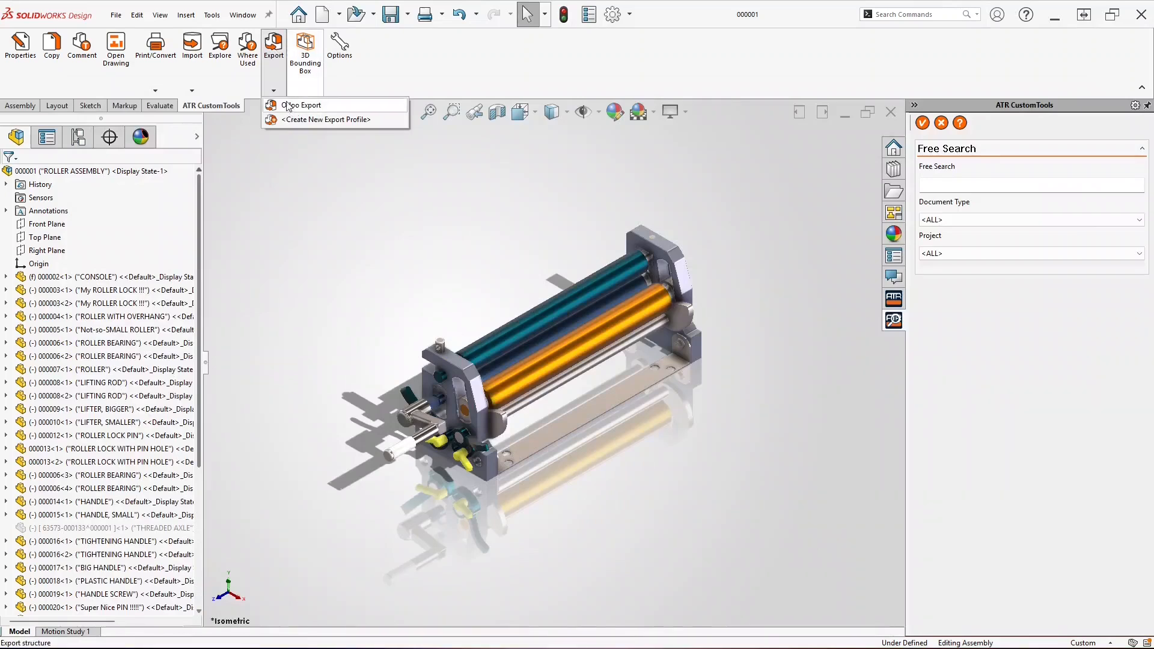
click(288, 106)
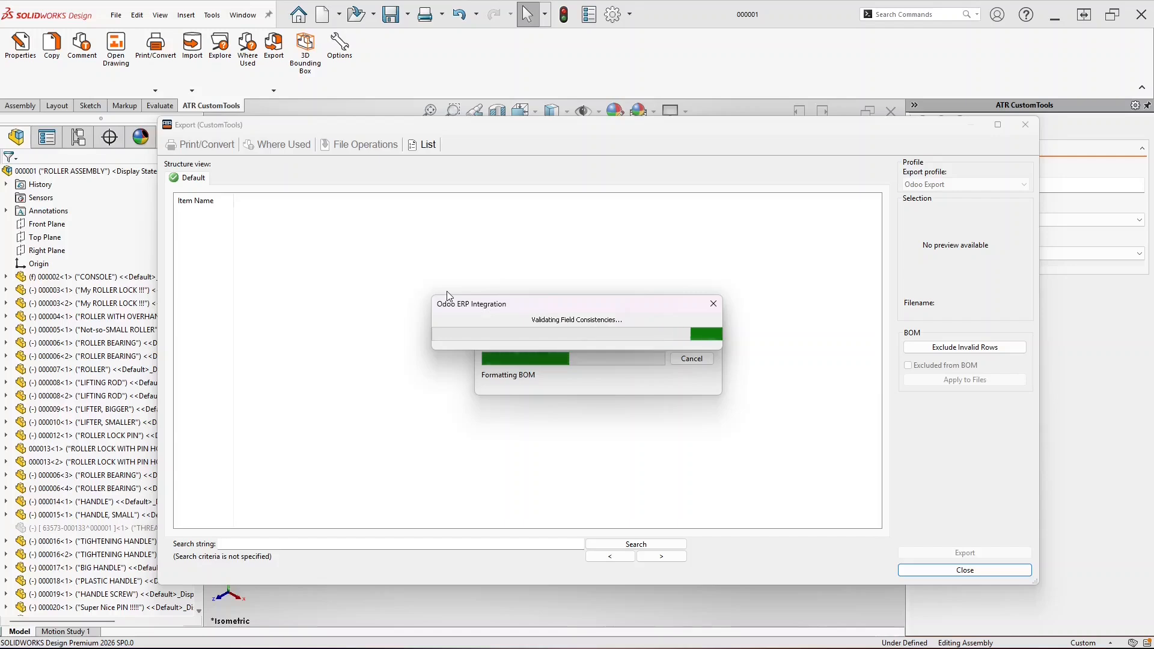
drag(877, 222, 876, 345)
click(944, 556)
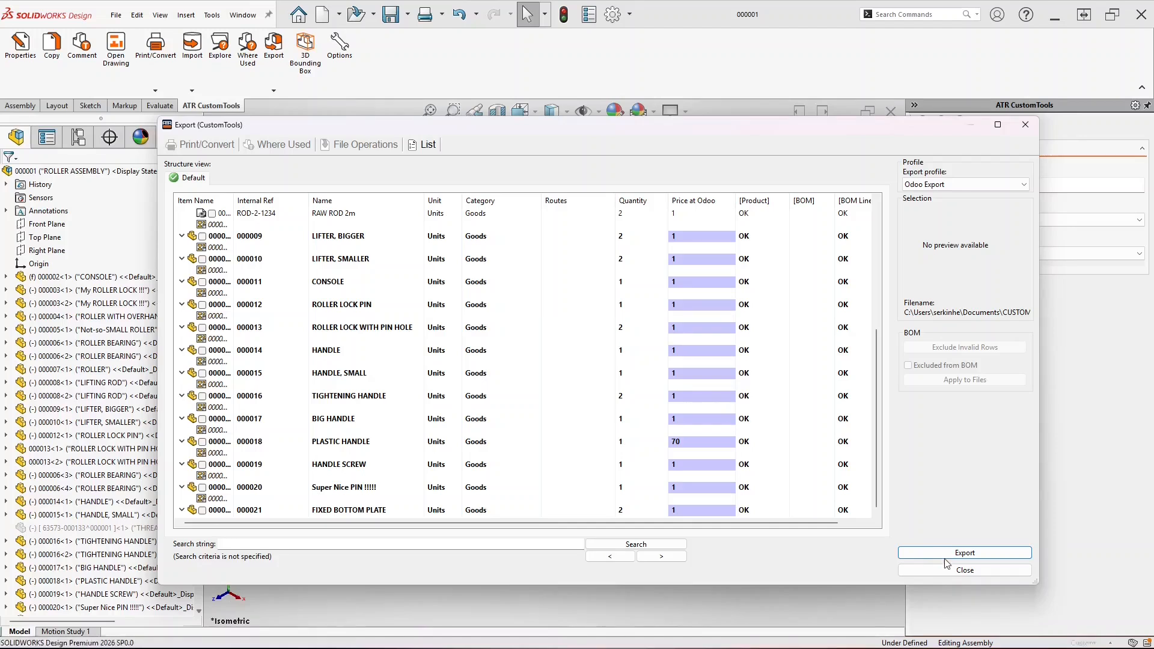
click(607, 373)
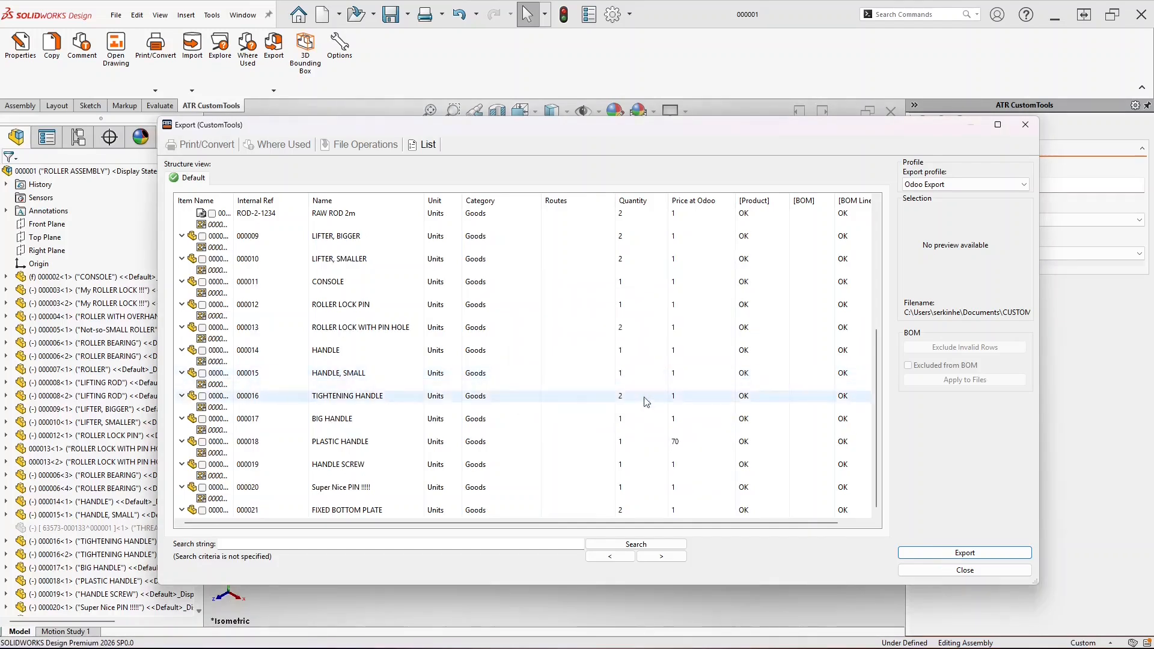
Open the PLASTIC HANDLE part from the export list through File Operations
click(637, 442)
click(356, 145)
click(360, 173)
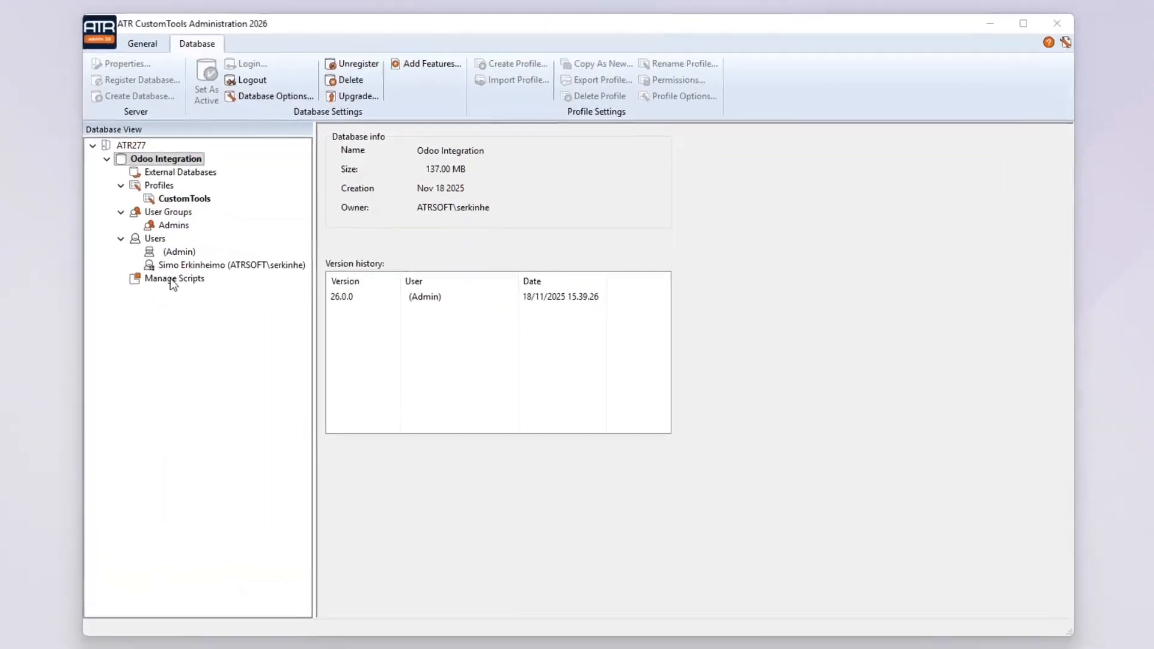
Start a new add-in script and replace the template with the prepared C# code
click(248, 312)
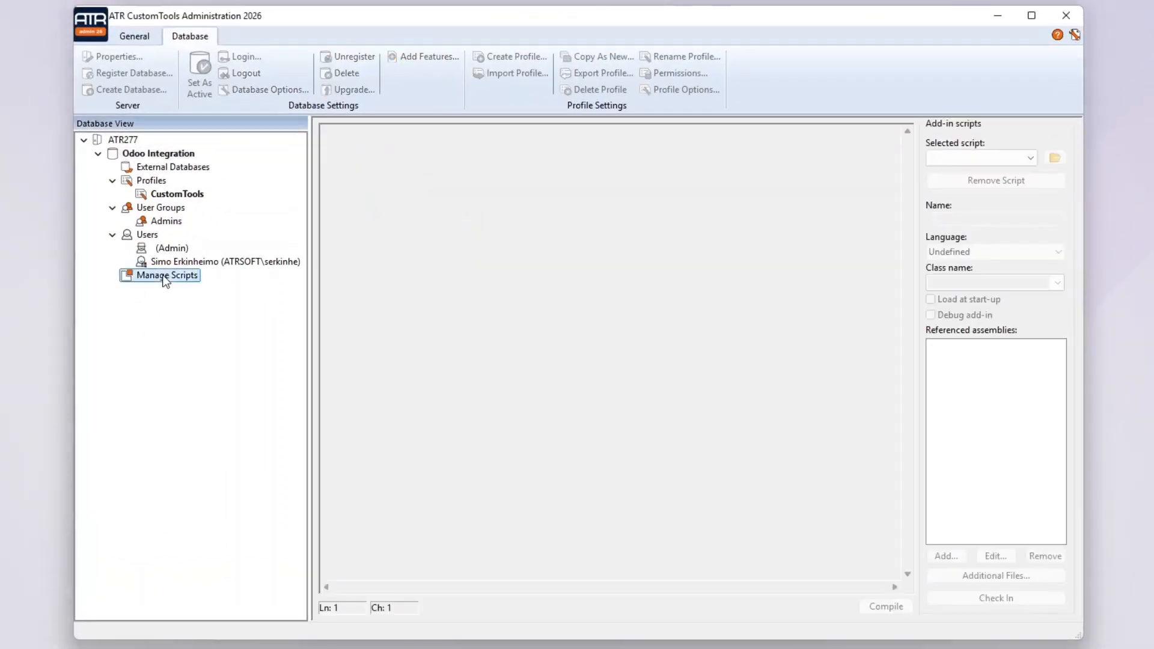
click(979, 156)
click(993, 172)
click(729, 215)
key(ctrl+a)
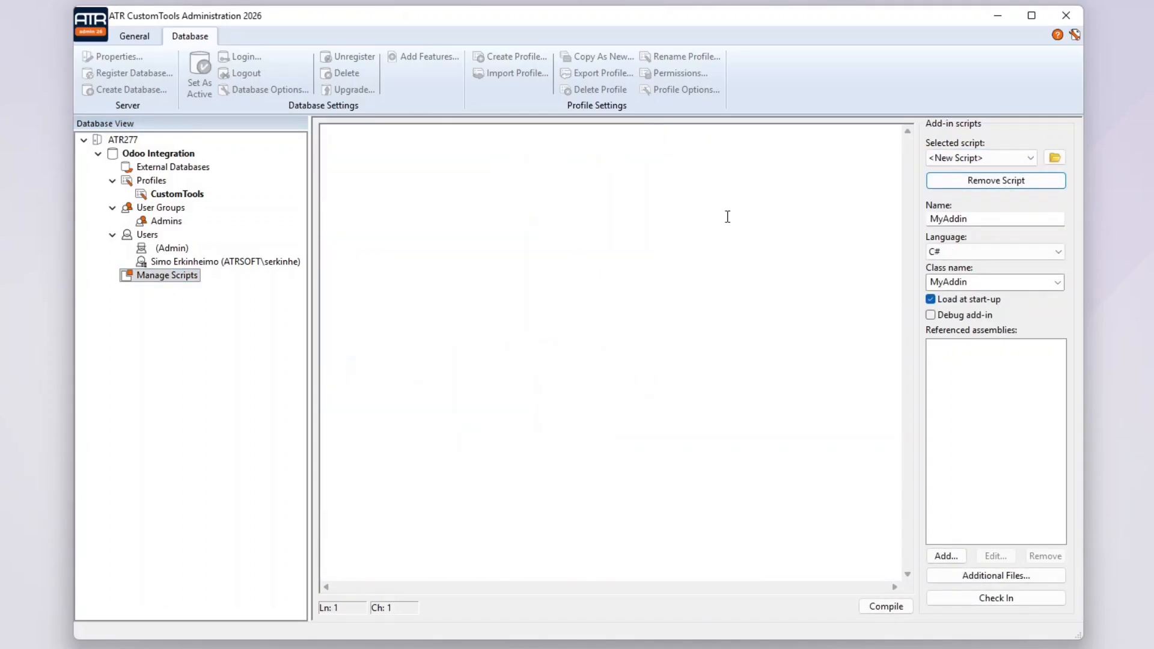
key(ctrl+v)
scroll(912, 291, up, 4)
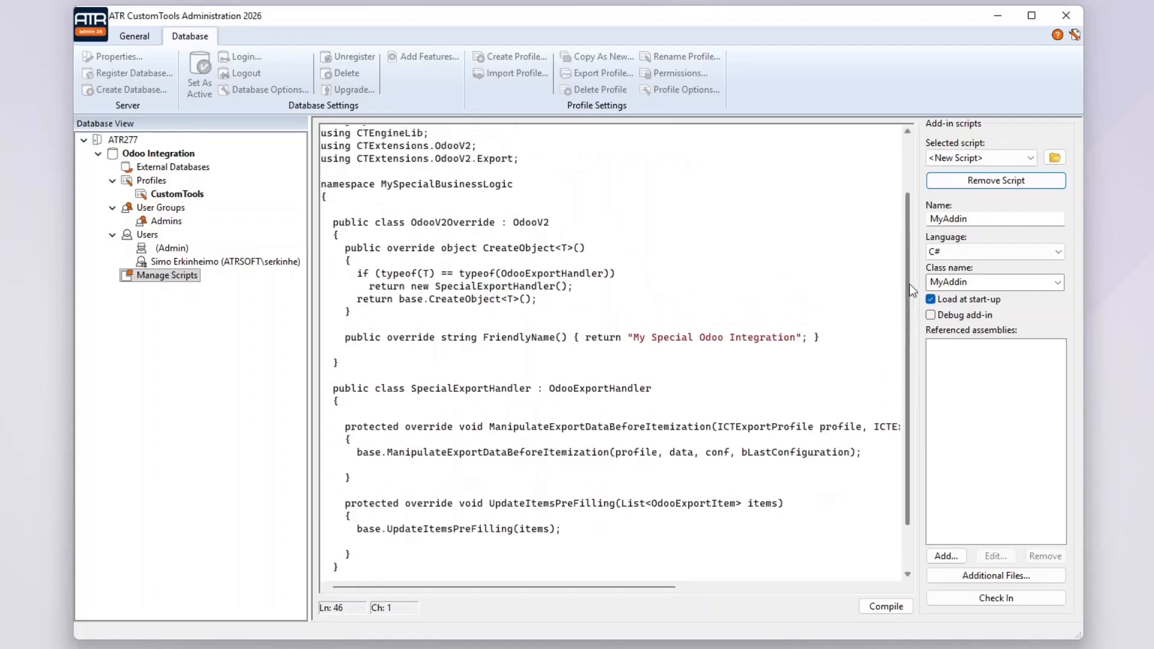
scroll(913, 291, up, 2)
Name the script and class OdooV2Override, check it in, and view My Special Odoo Integration
drag(495, 298, 413, 299)
key(ctrl+c)
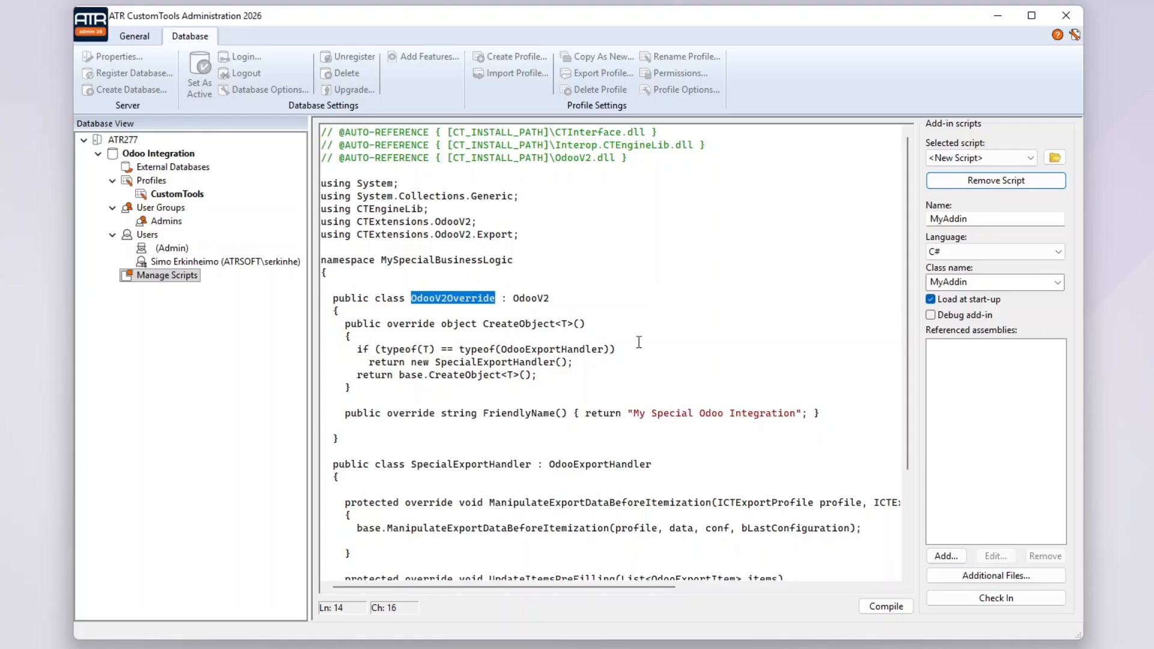
double_click(1014, 219)
key(ctrl+v)
double_click(991, 282)
key(ctrl+v)
click(997, 600)
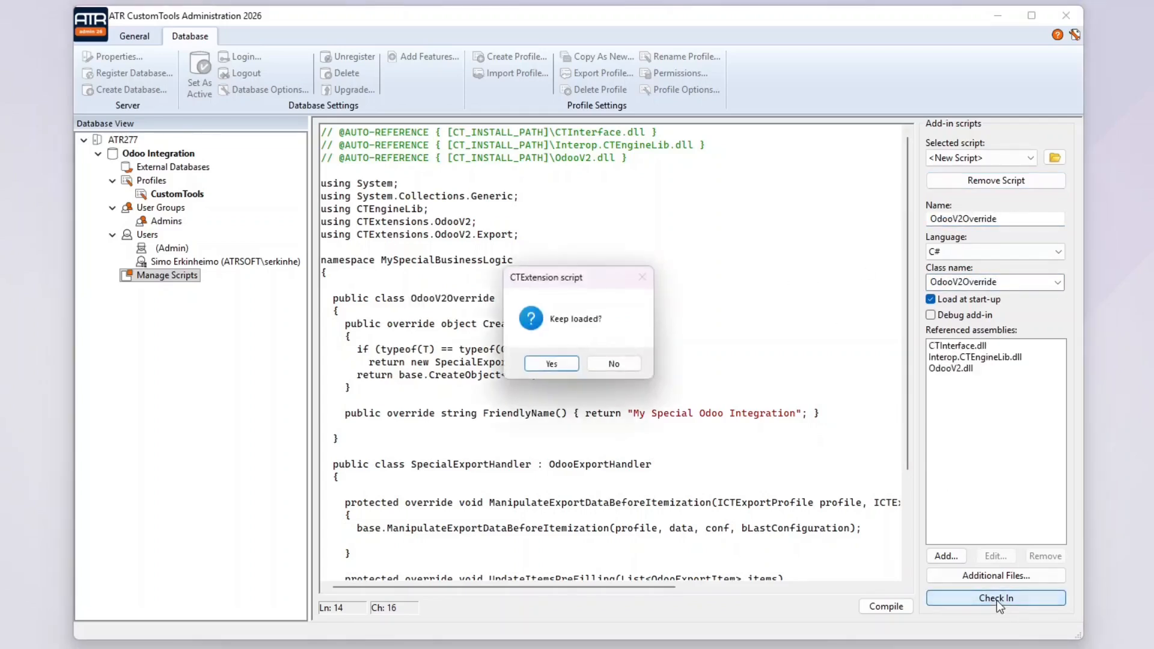
click(548, 364)
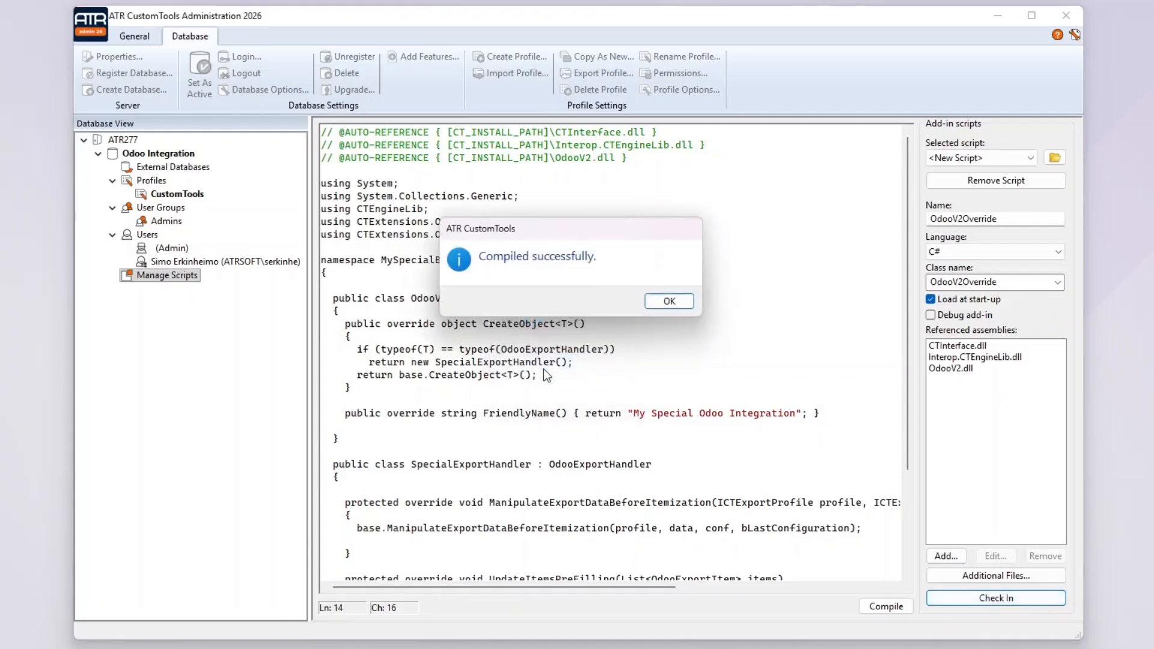
click(671, 302)
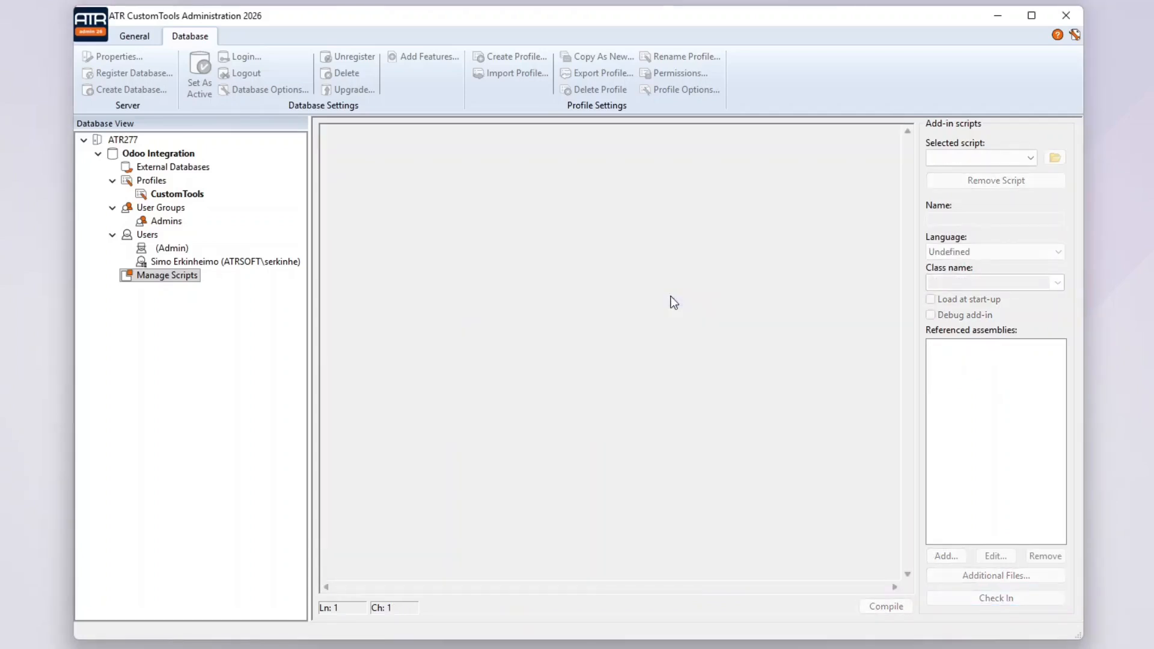
double_click(174, 194)
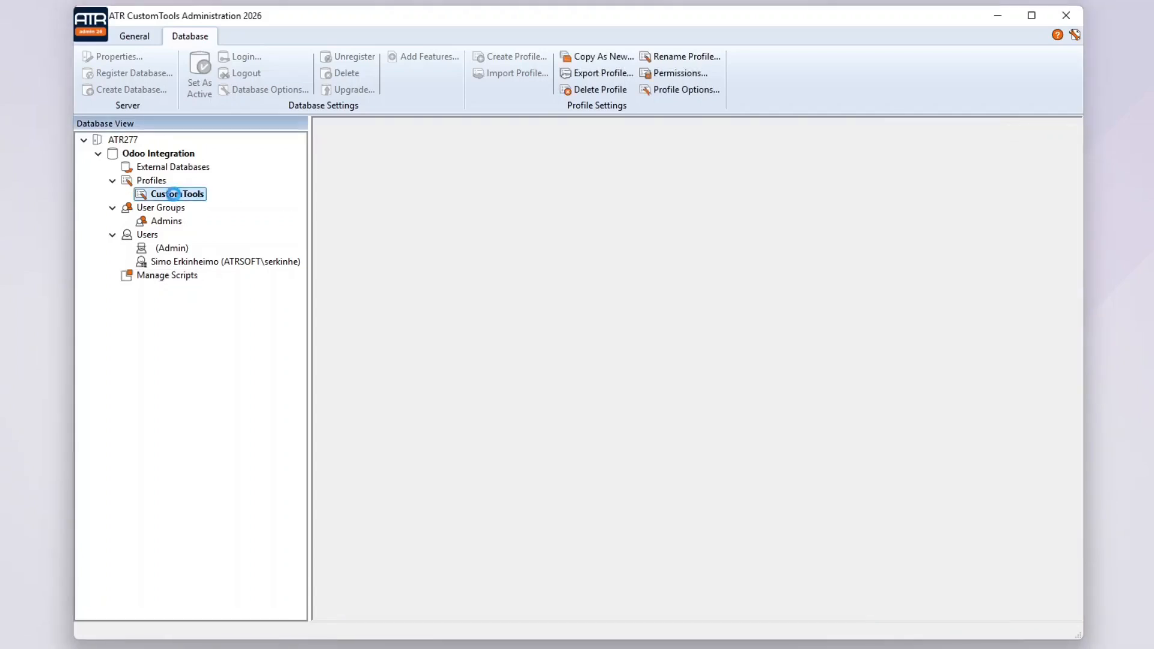
click(394, 506)
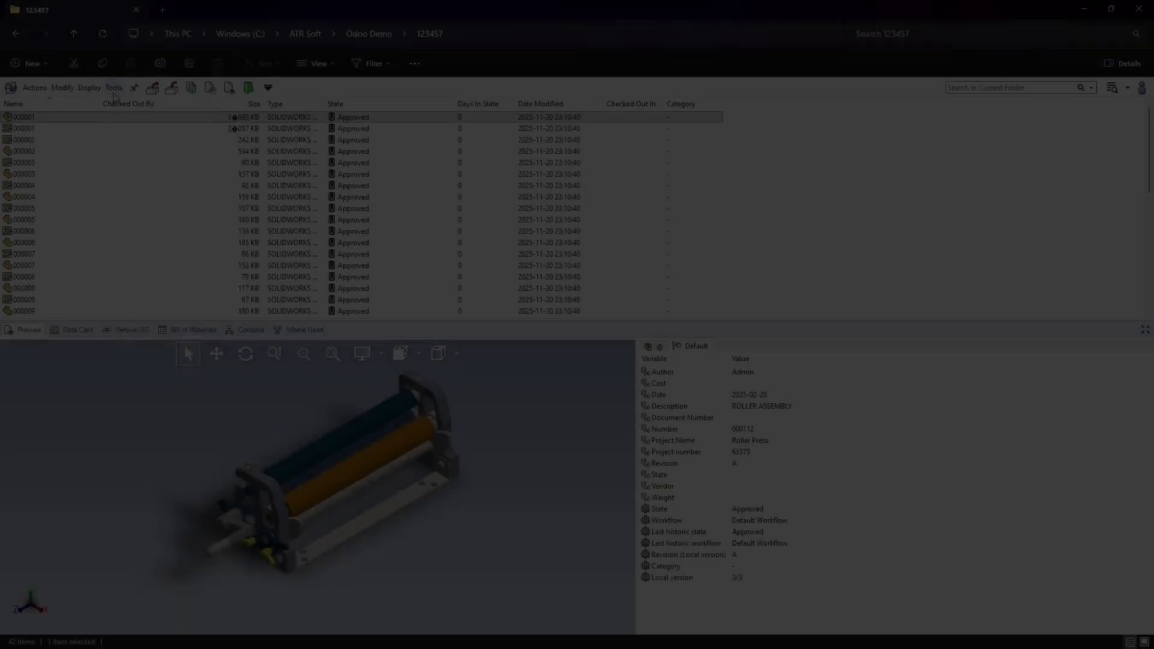
Add CTTaskAddin.dll and its two companion DLLs as a new vault add-in in PDM Administration
click(114, 87)
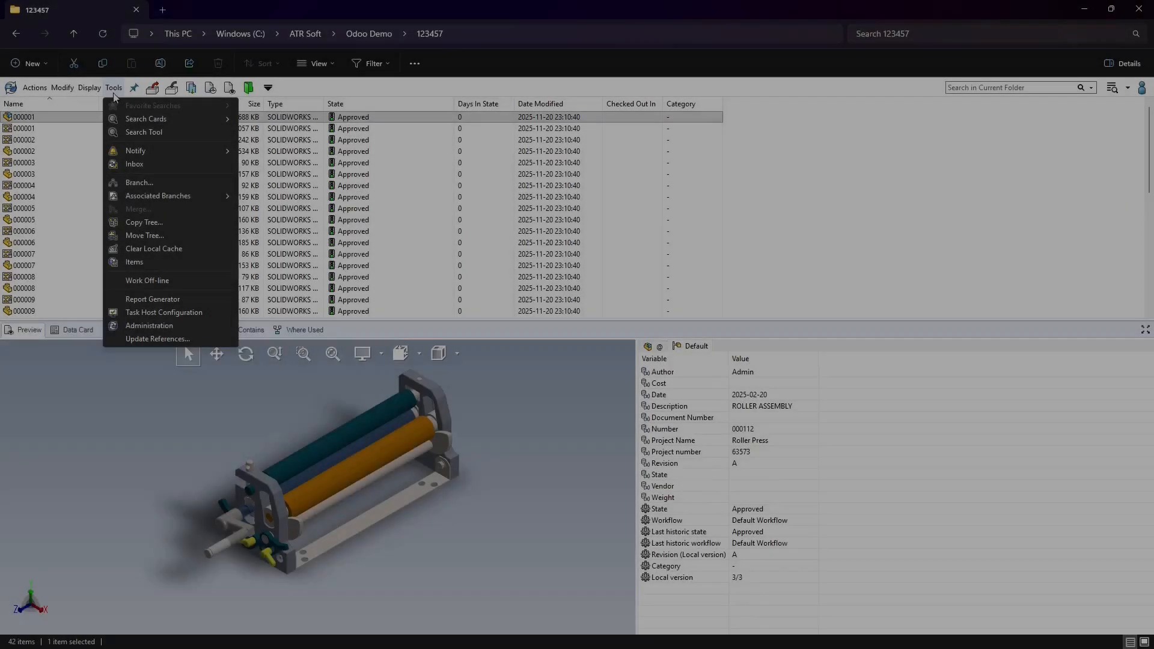
click(150, 327)
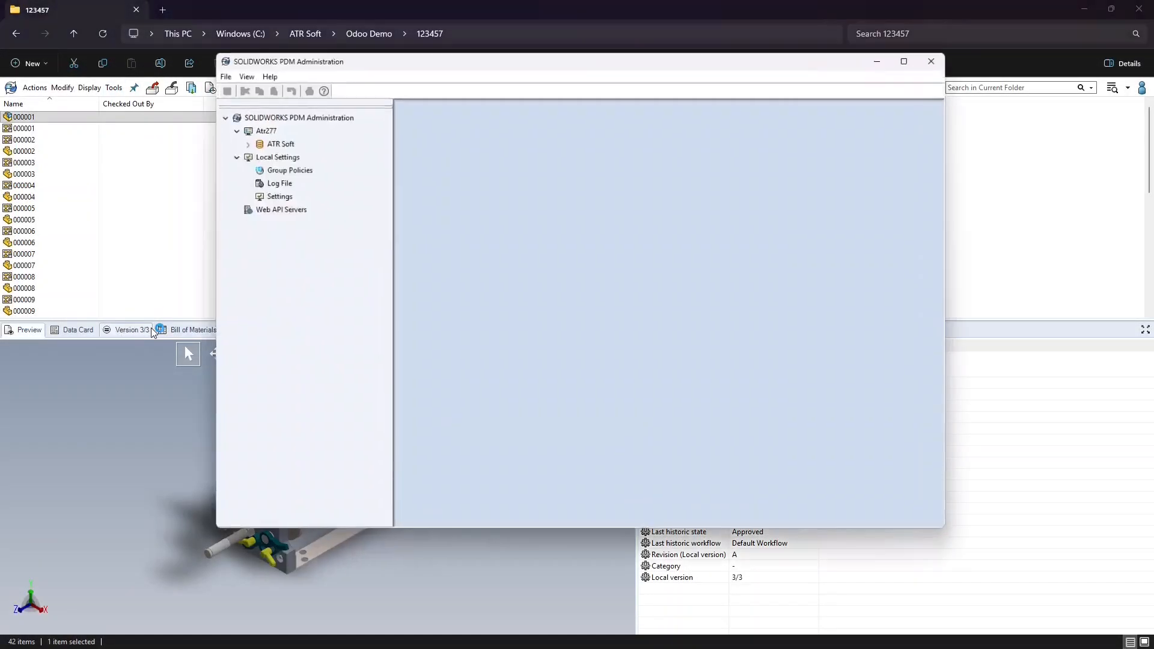
click(256, 157)
right_click(278, 158)
click(294, 171)
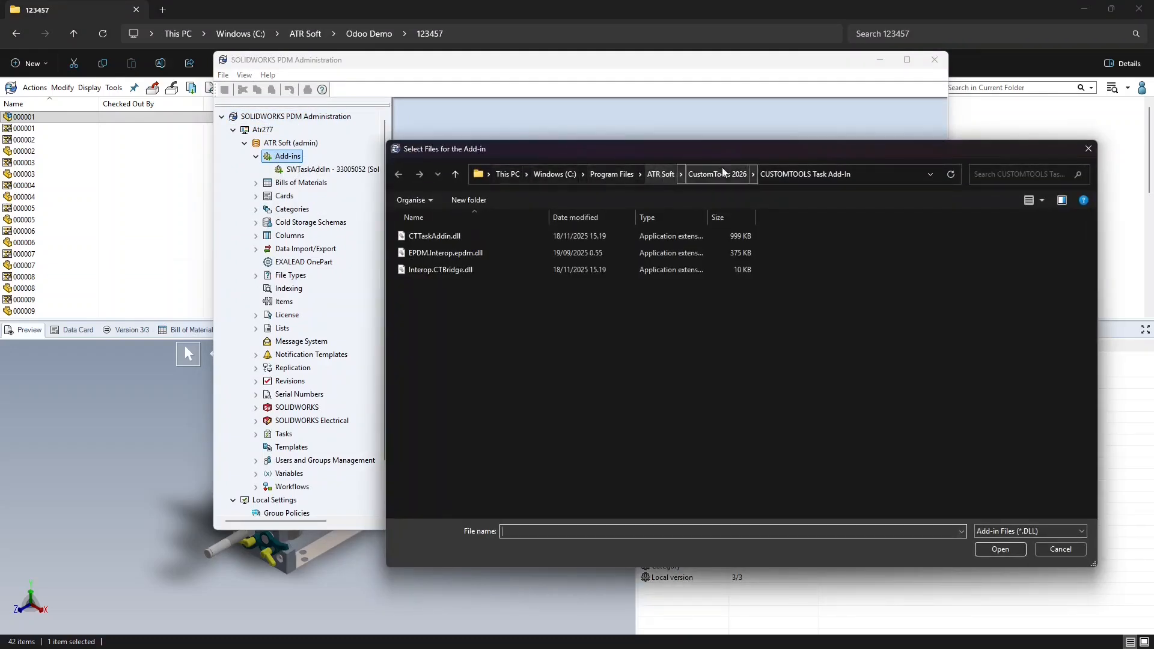
click(468, 239)
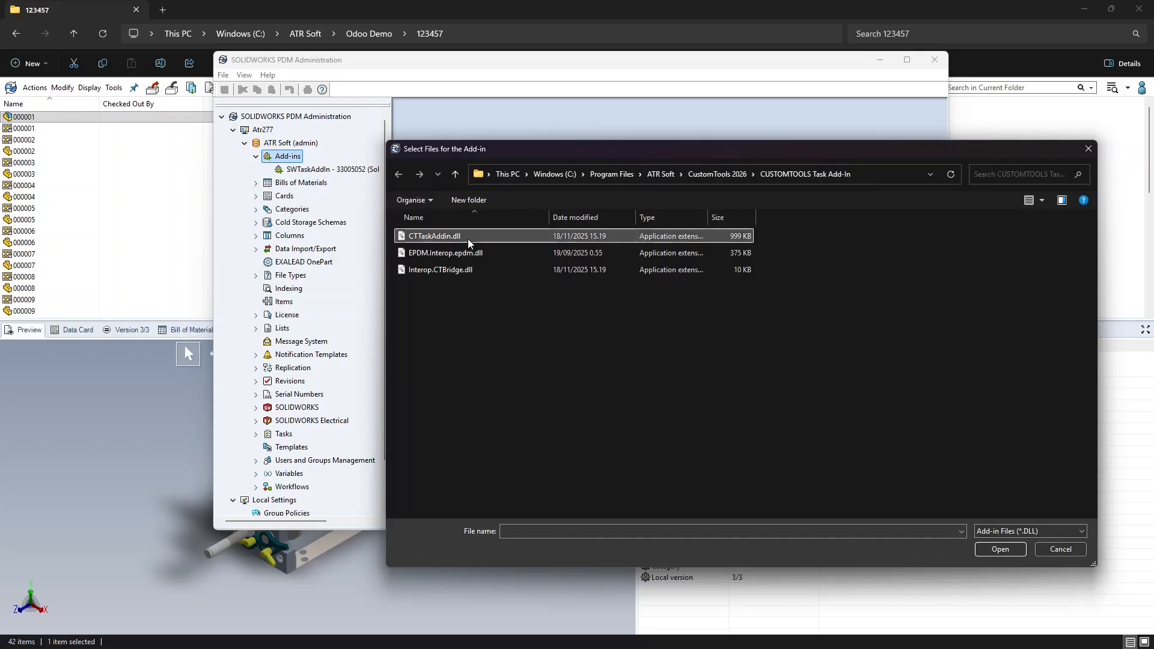
shift+click(464, 266)
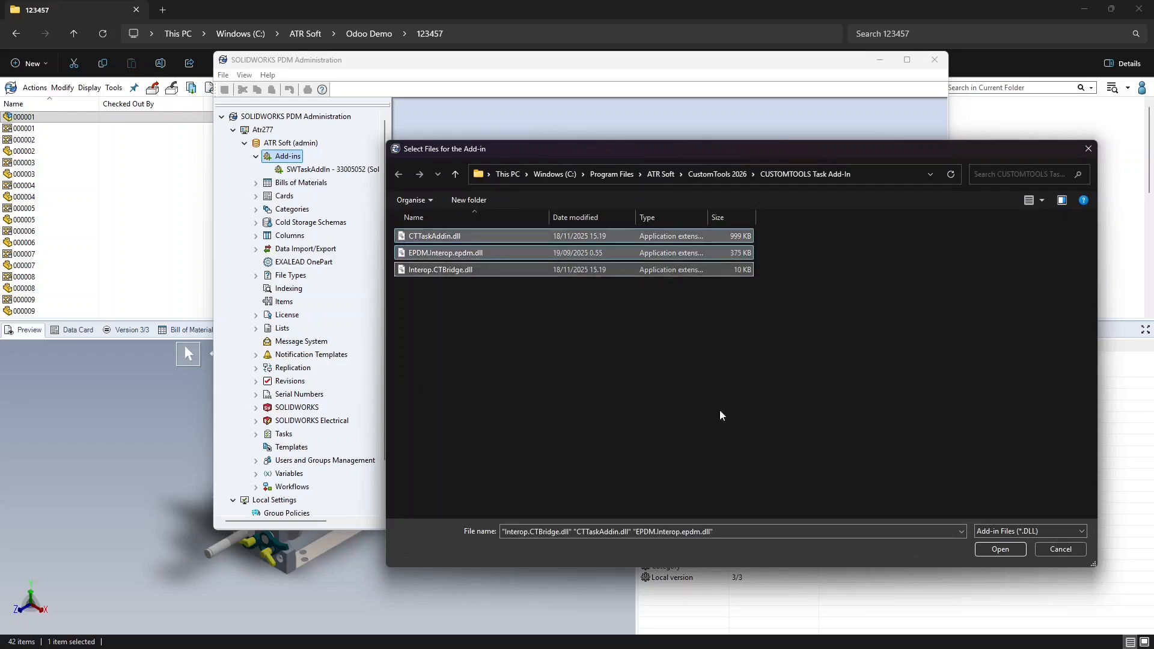
click(999, 550)
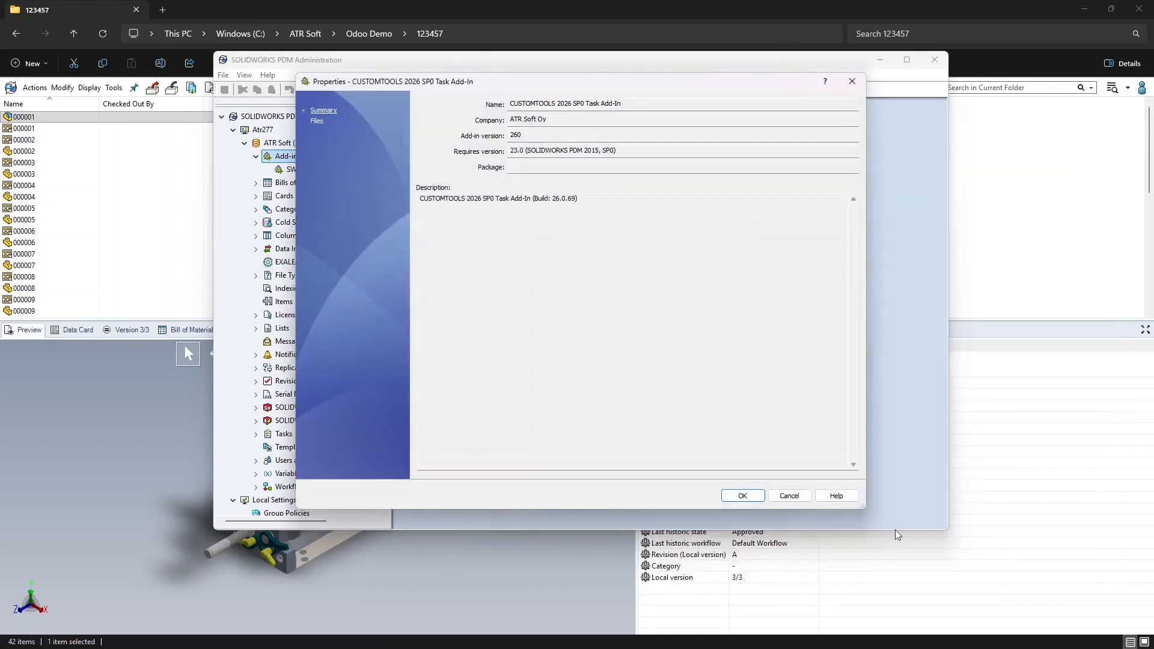
click(742, 496)
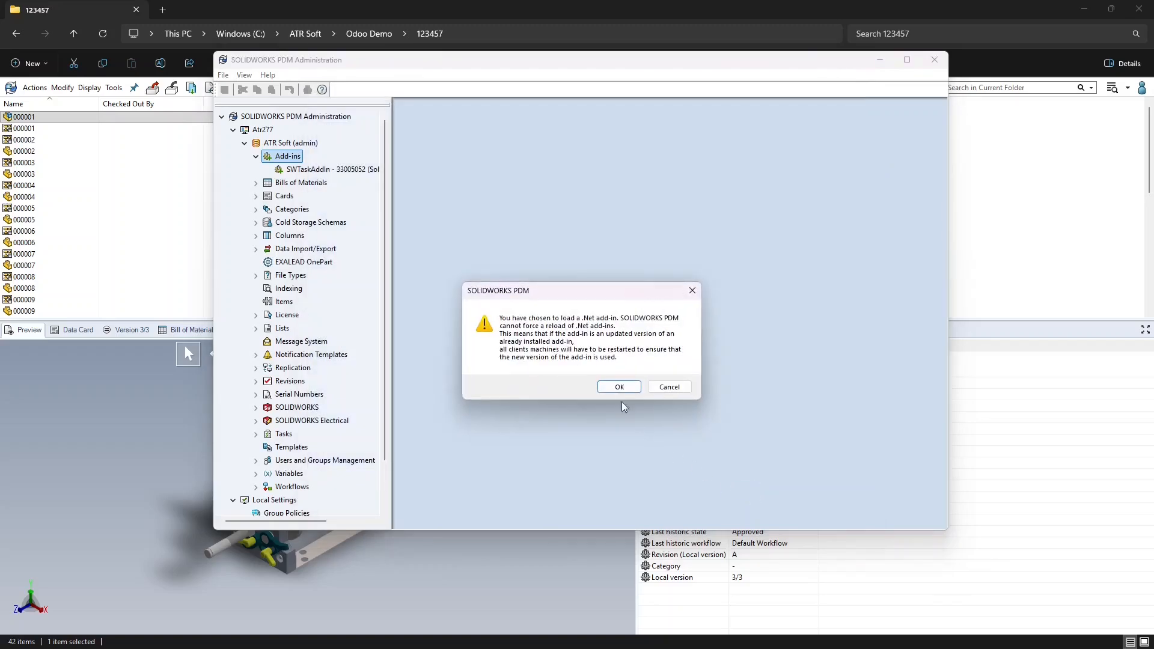
click(610, 387)
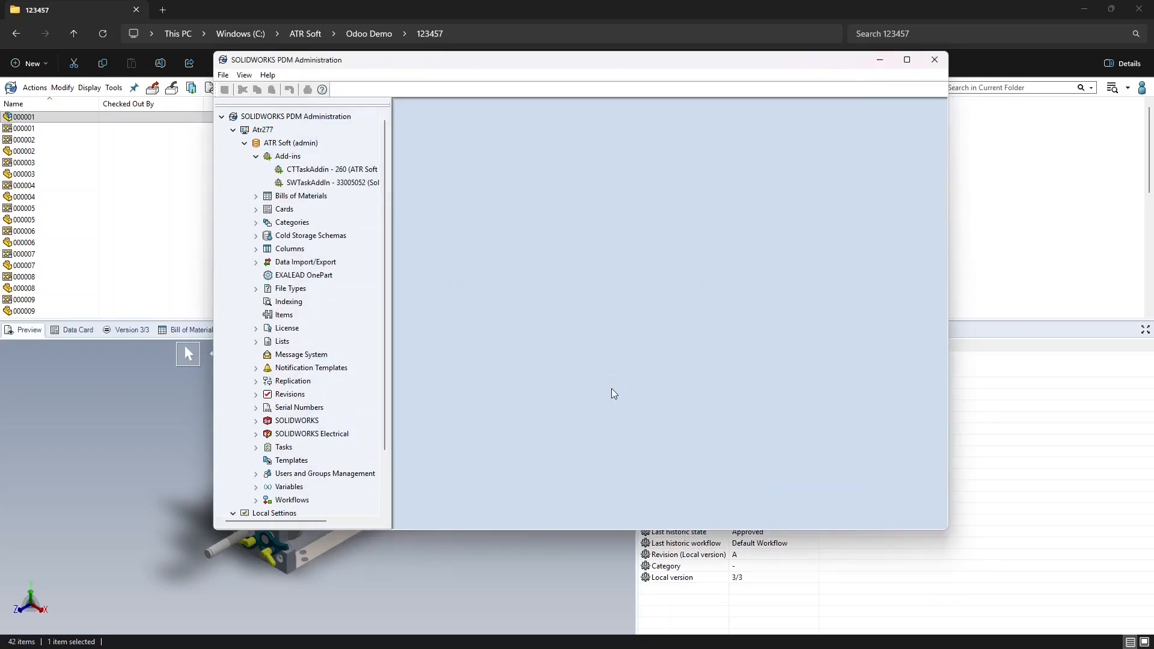
Connect the CTTaskAddin add-in to the Odoo Integration database with the CustomTools profile
right_click(328, 170)
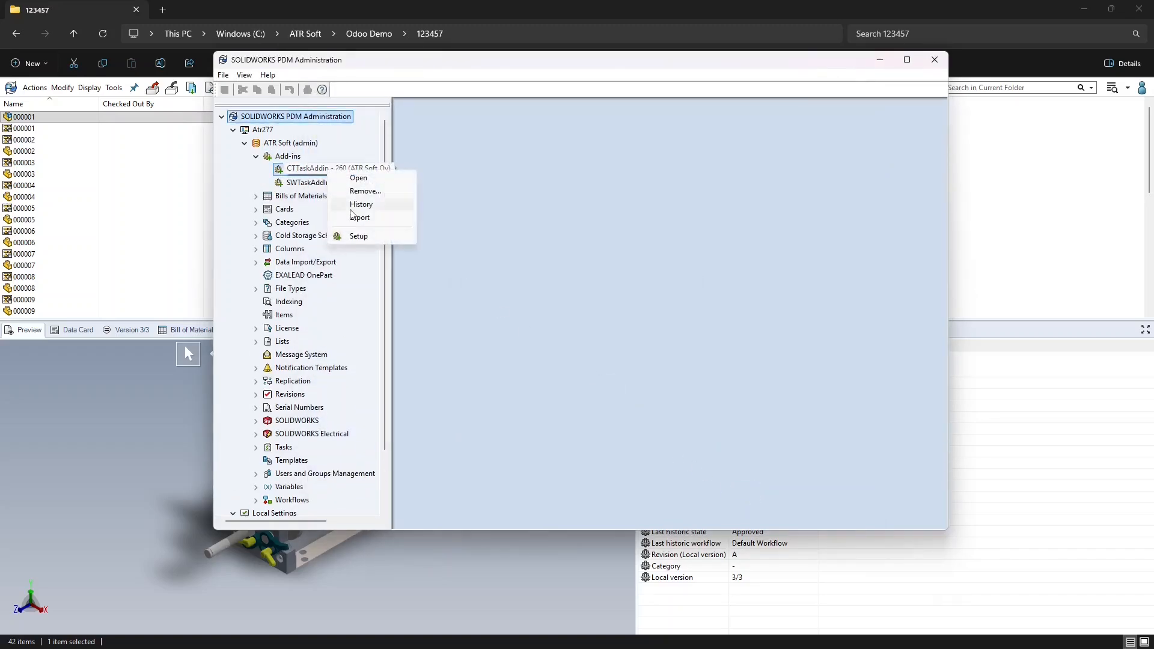
click(368, 236)
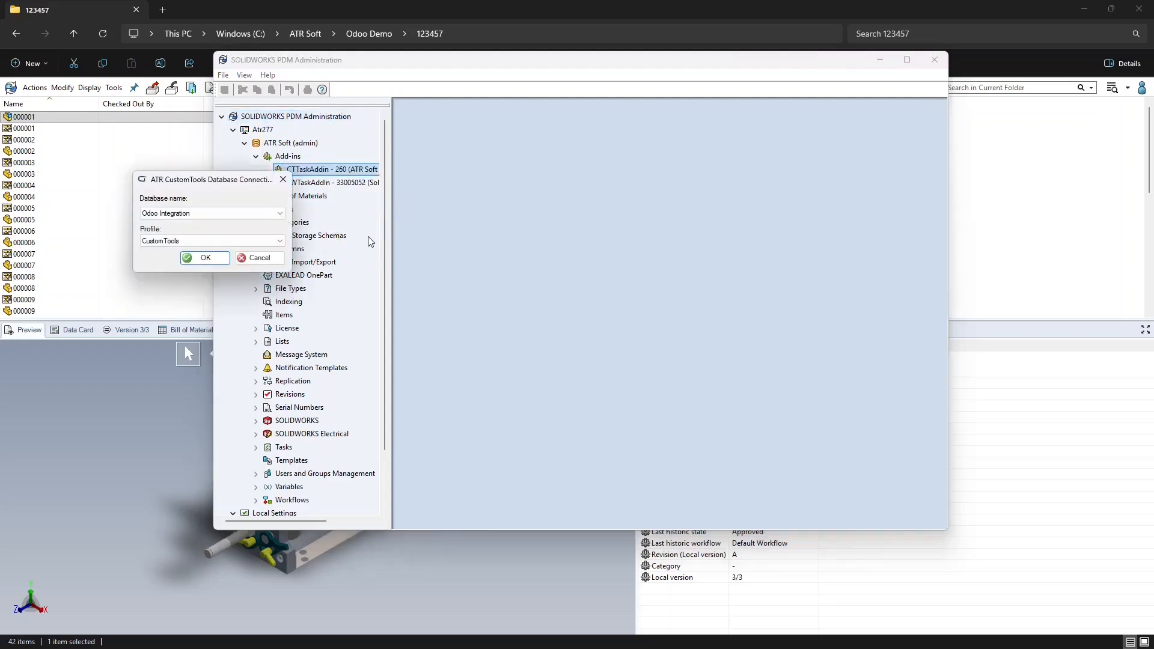
click(206, 258)
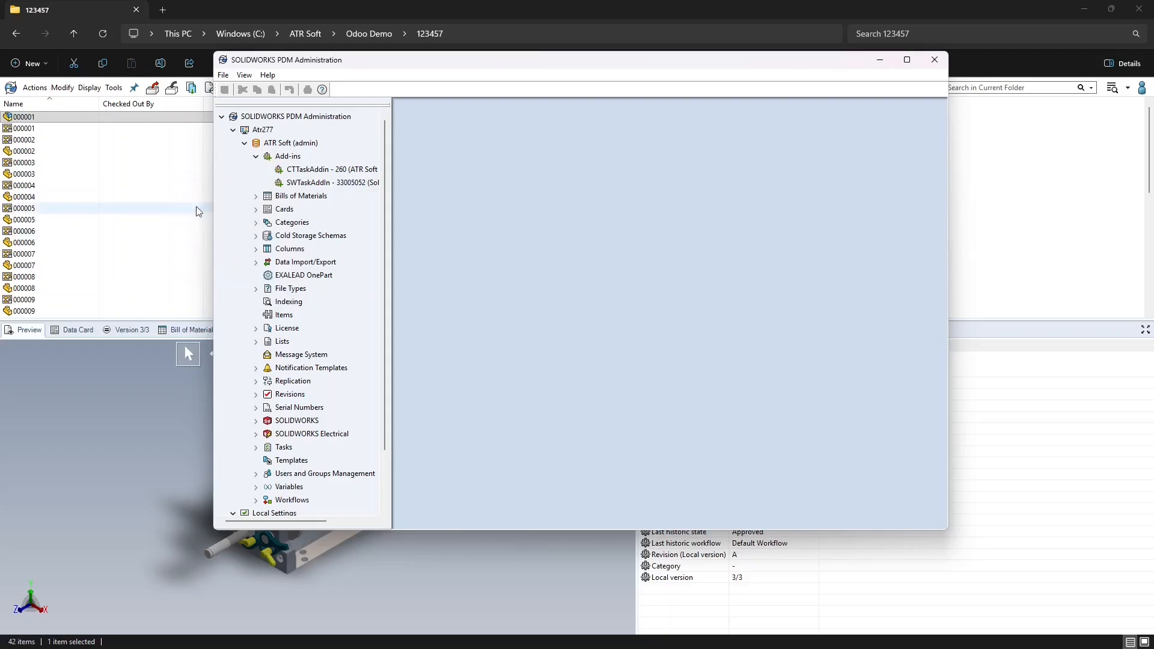
Permit the CUSTOMTOOLS 2026 SP0 Task Add-in in Task Host Configuration on this computer
click(114, 87)
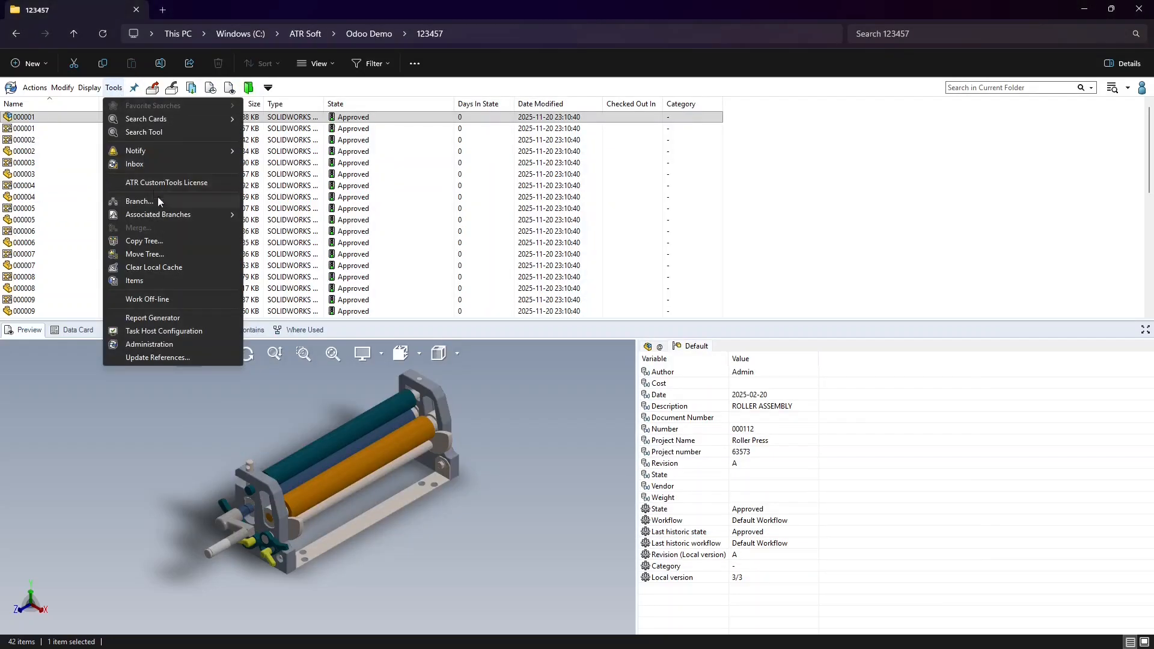
click(225, 334)
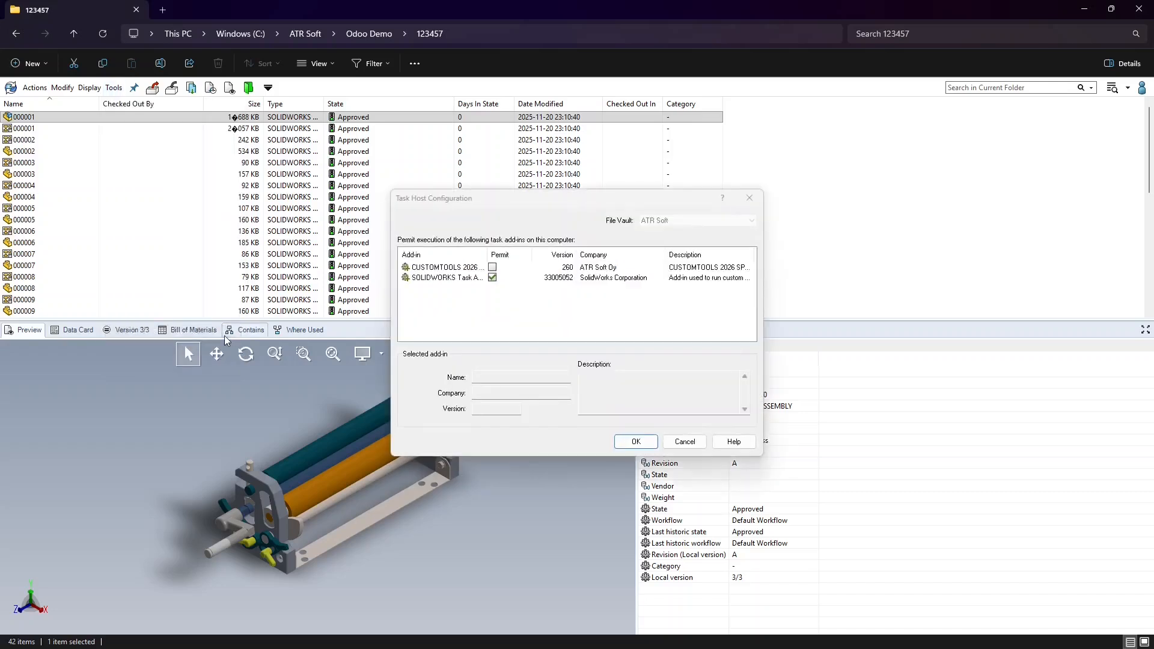
drag(487, 254, 553, 254)
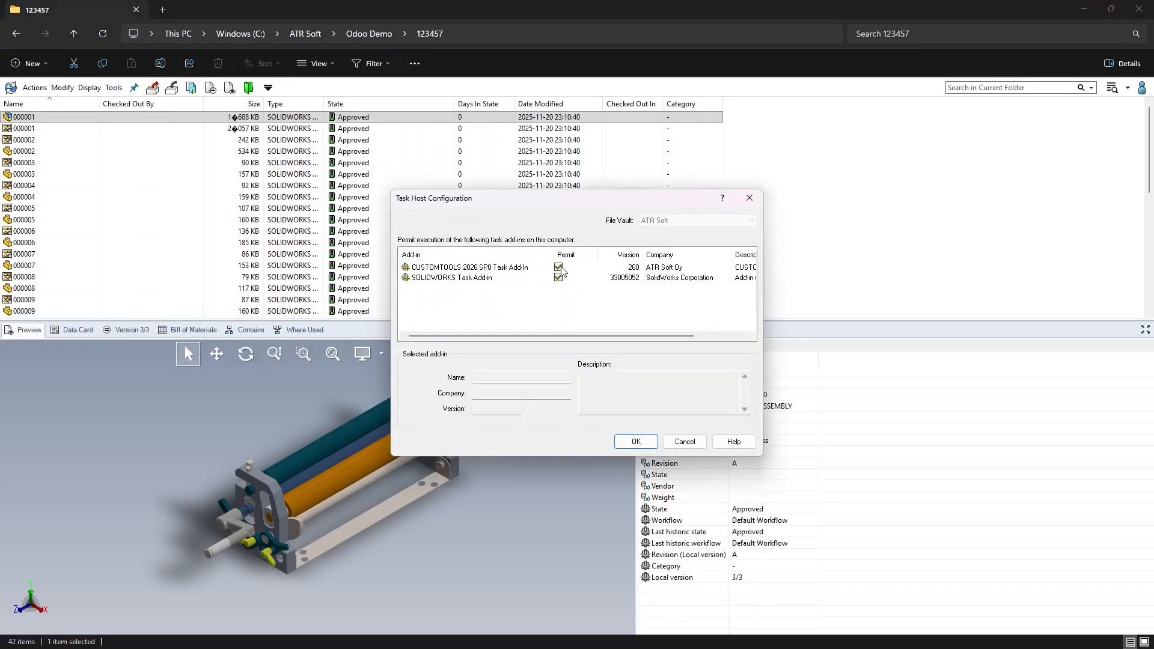
click(636, 441)
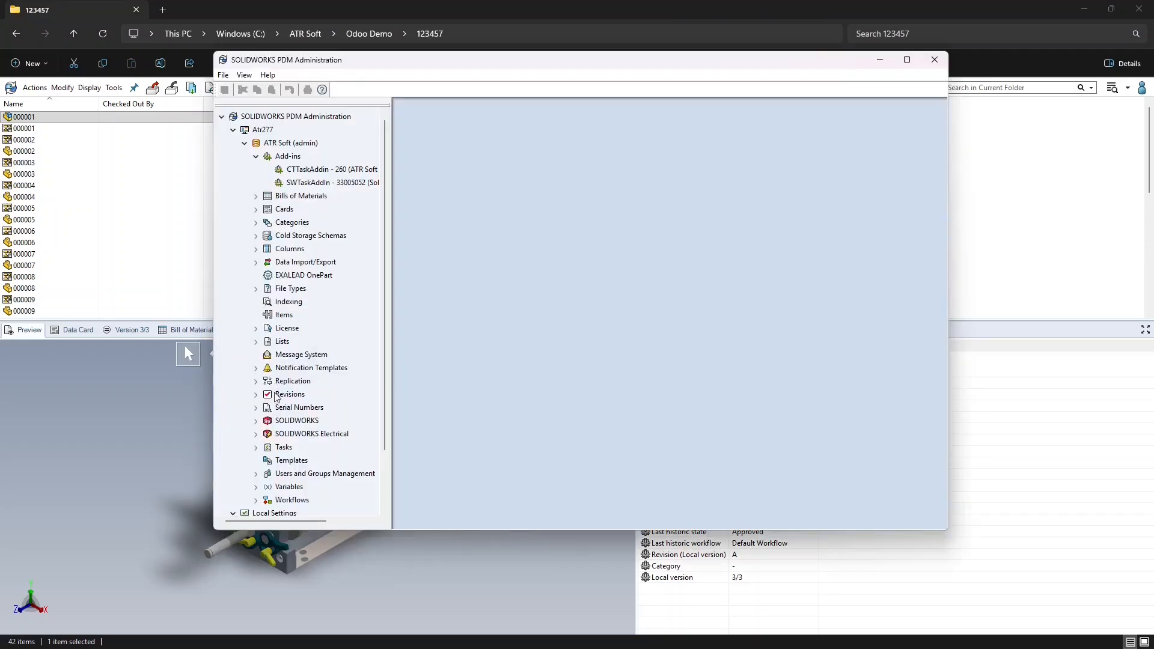
click(256, 447)
Create task 'Export to Odoo' using the CUSTOMTOOLS add-in, run as Admin on ATR277
right_click(282, 448)
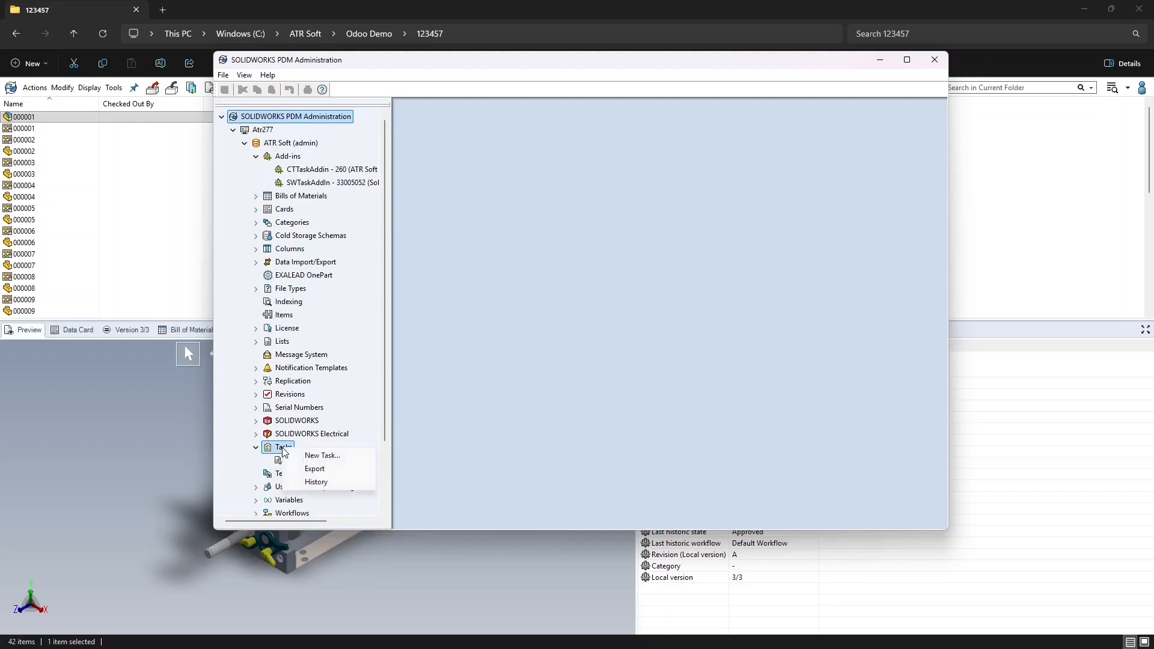
click(346, 456)
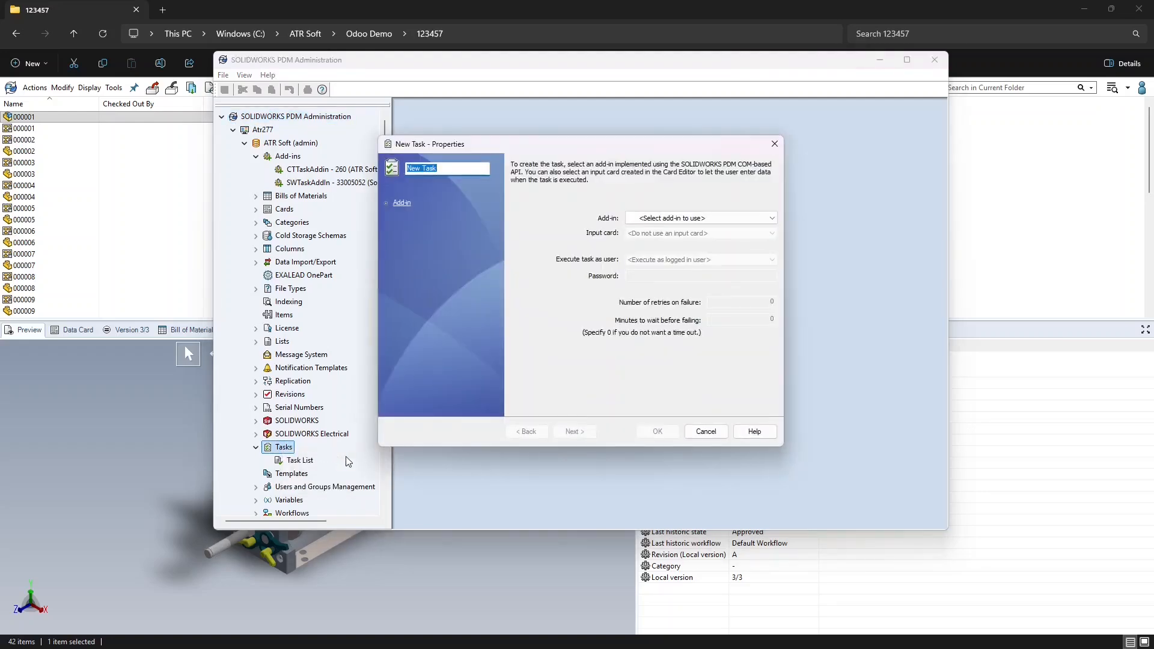
text(Export to Odoo)
click(700, 218)
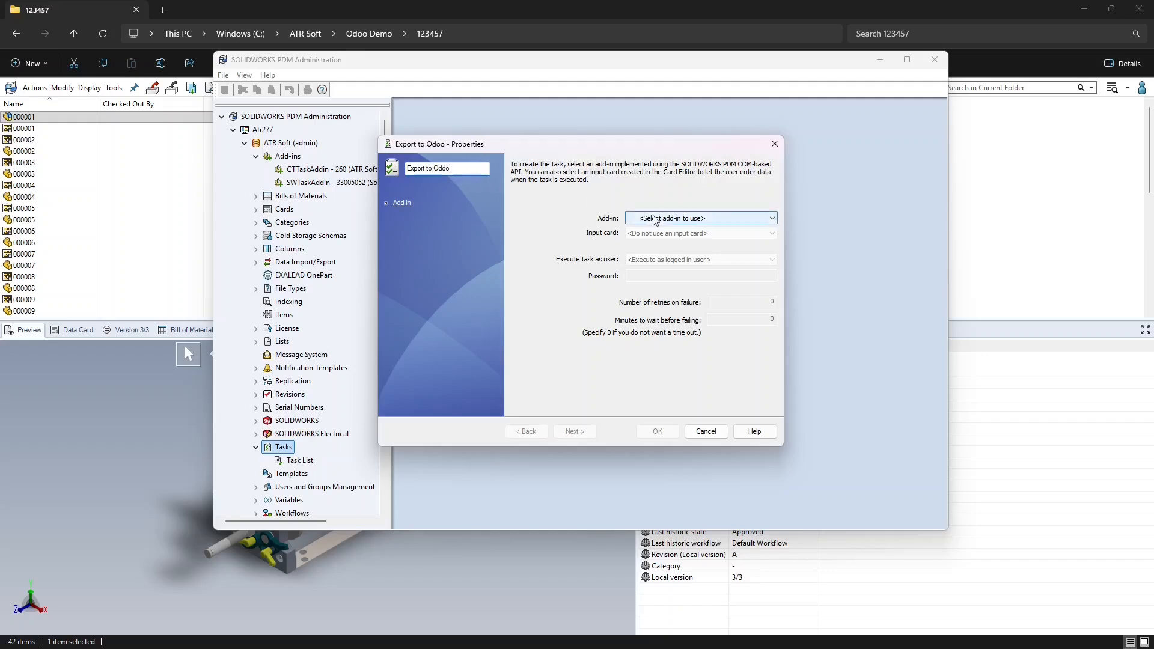
click(709, 236)
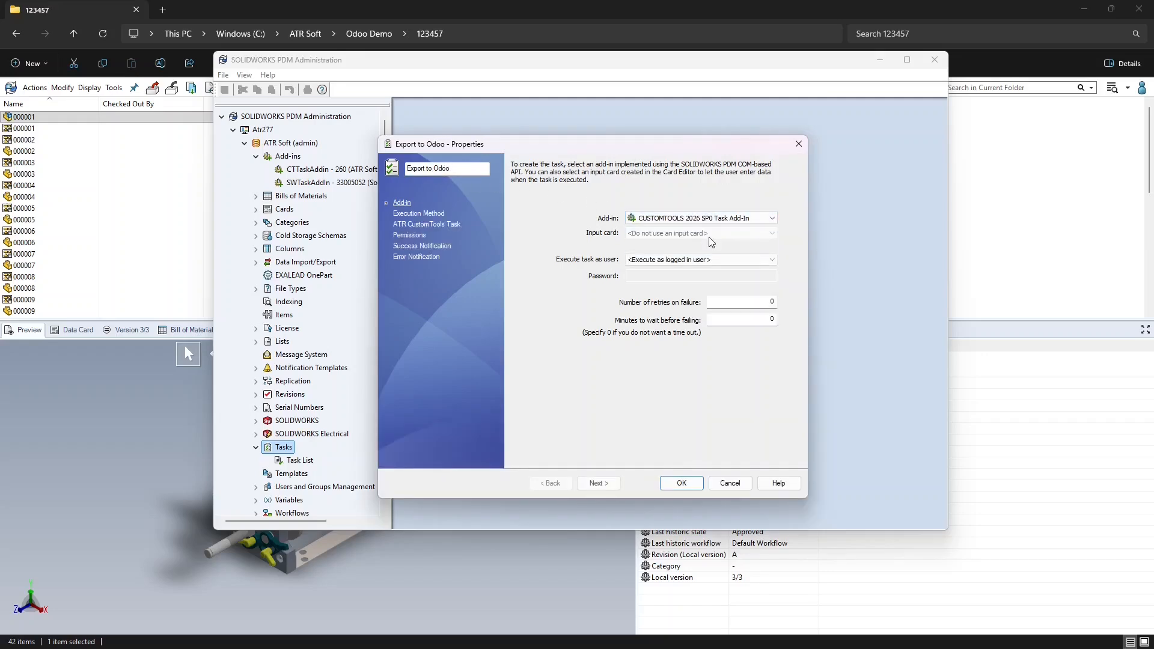
click(722, 259)
click(729, 278)
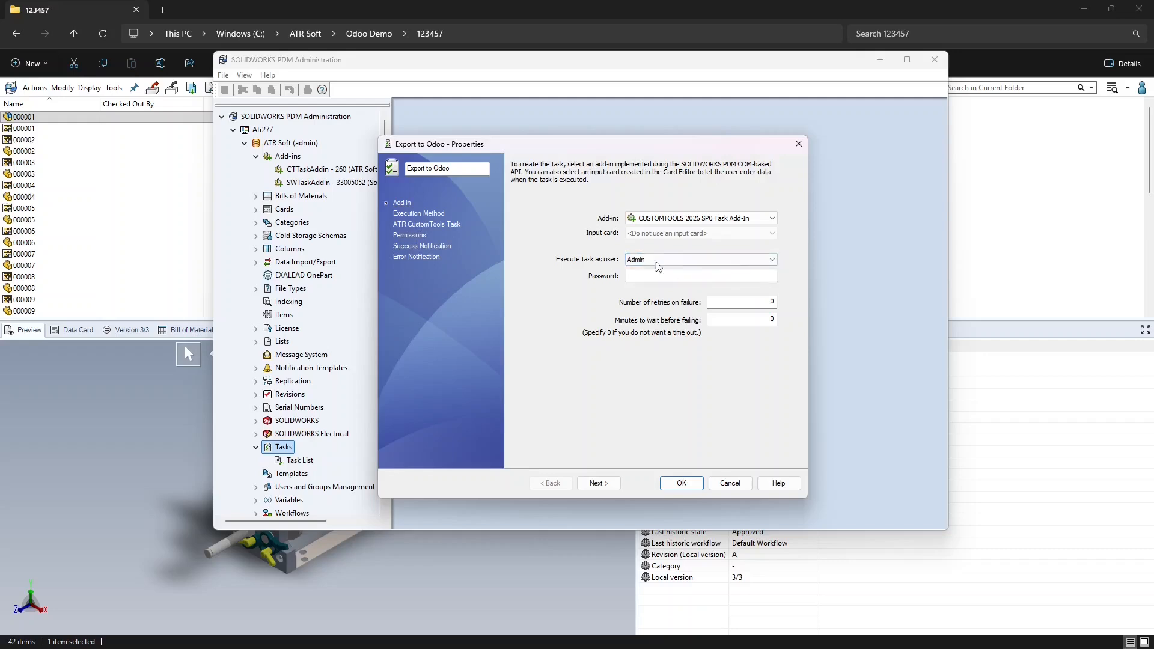
click(425, 212)
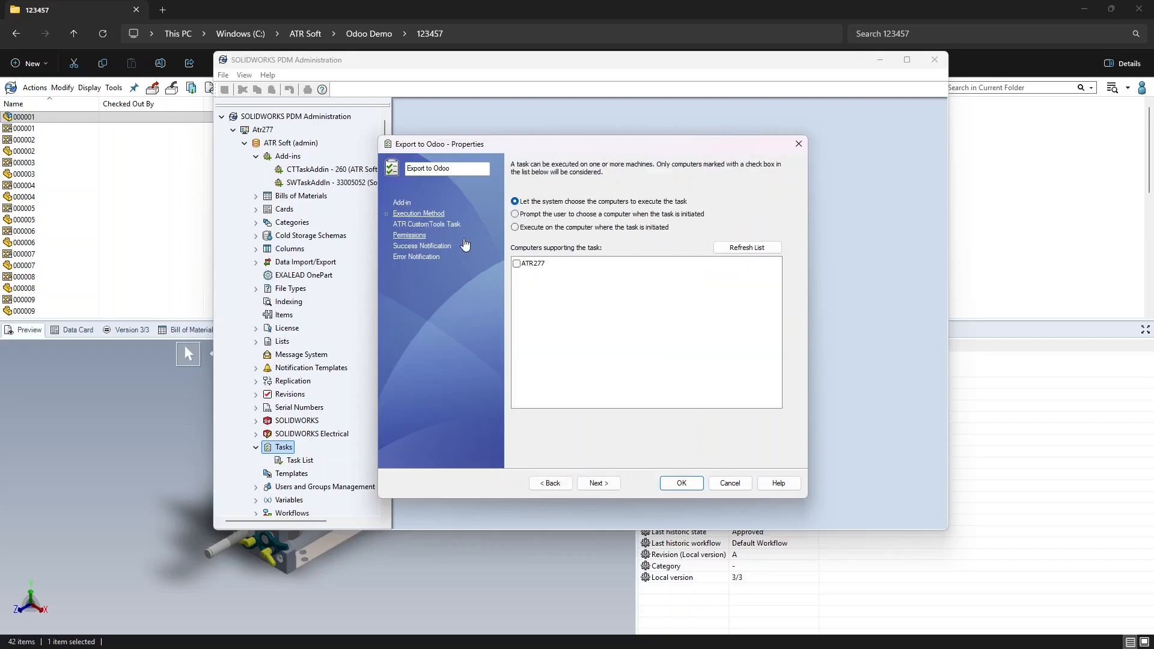
click(516, 263)
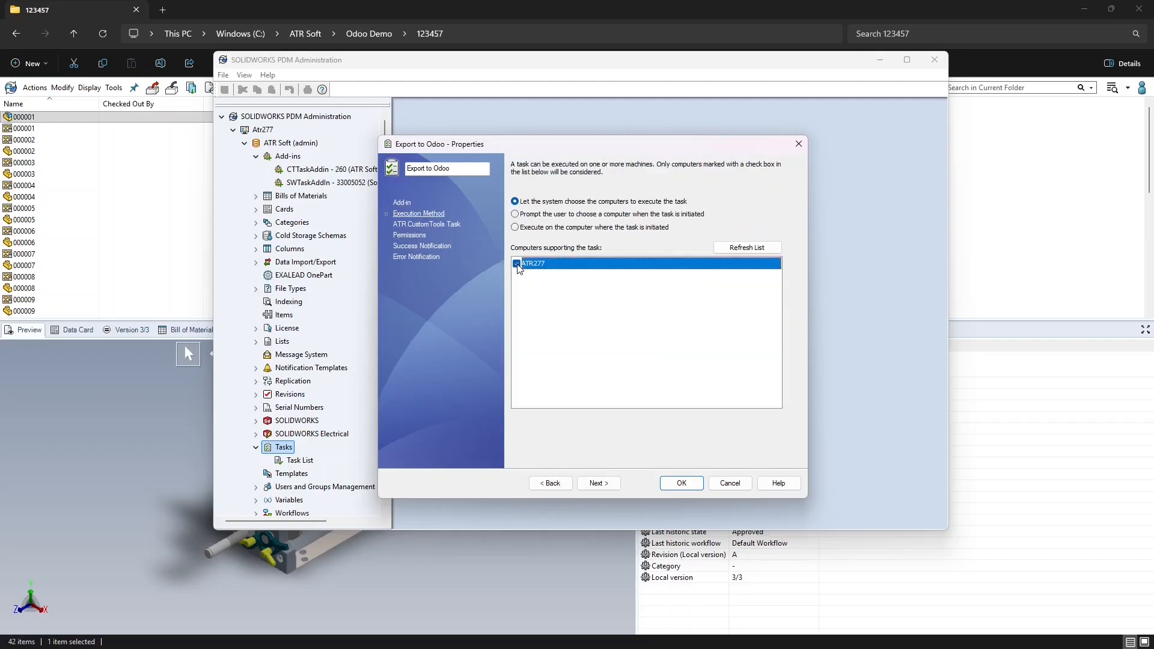
Add the task to the file context menu and choose the Odoo Export profile
click(438, 227)
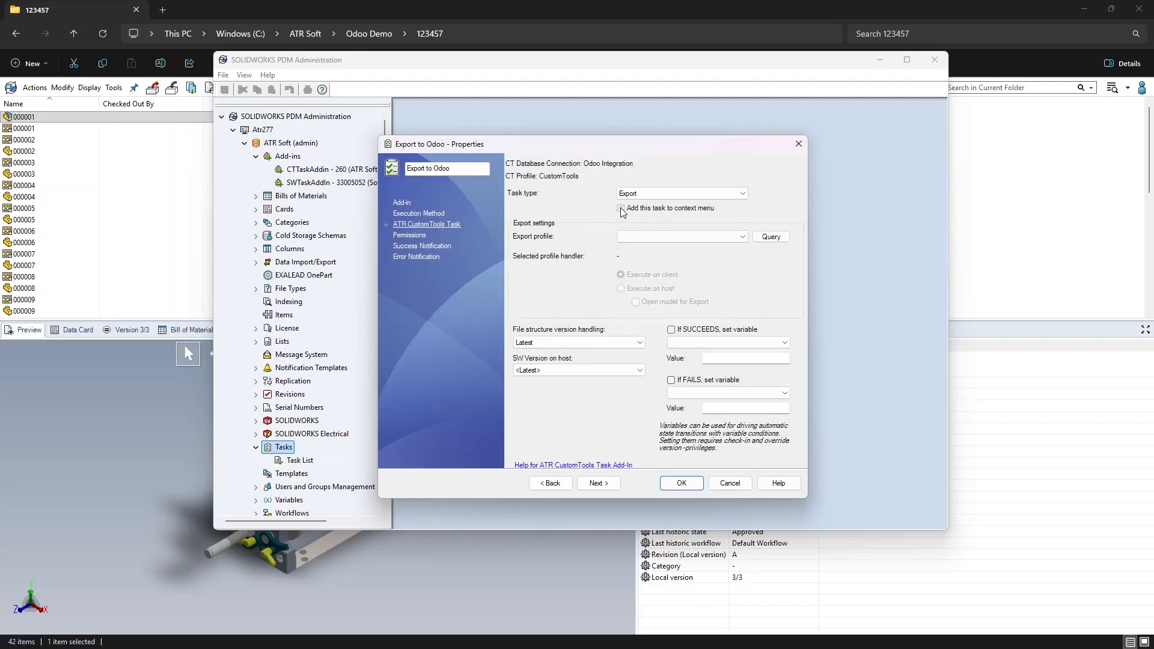
click(734, 239)
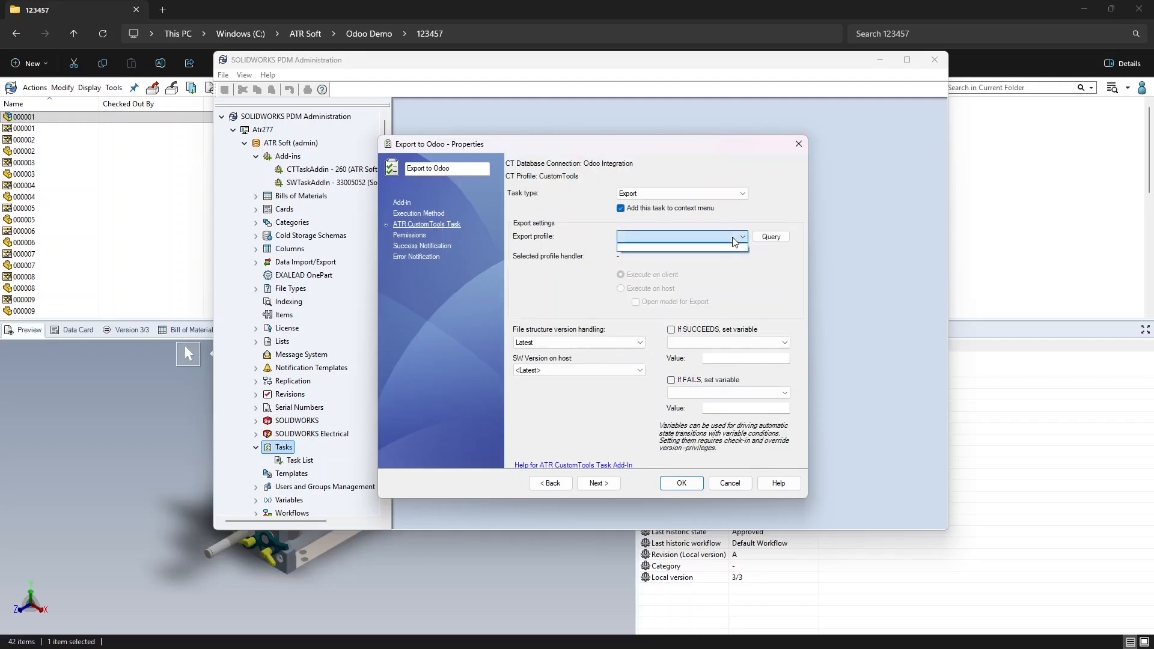
click(735, 240)
click(770, 237)
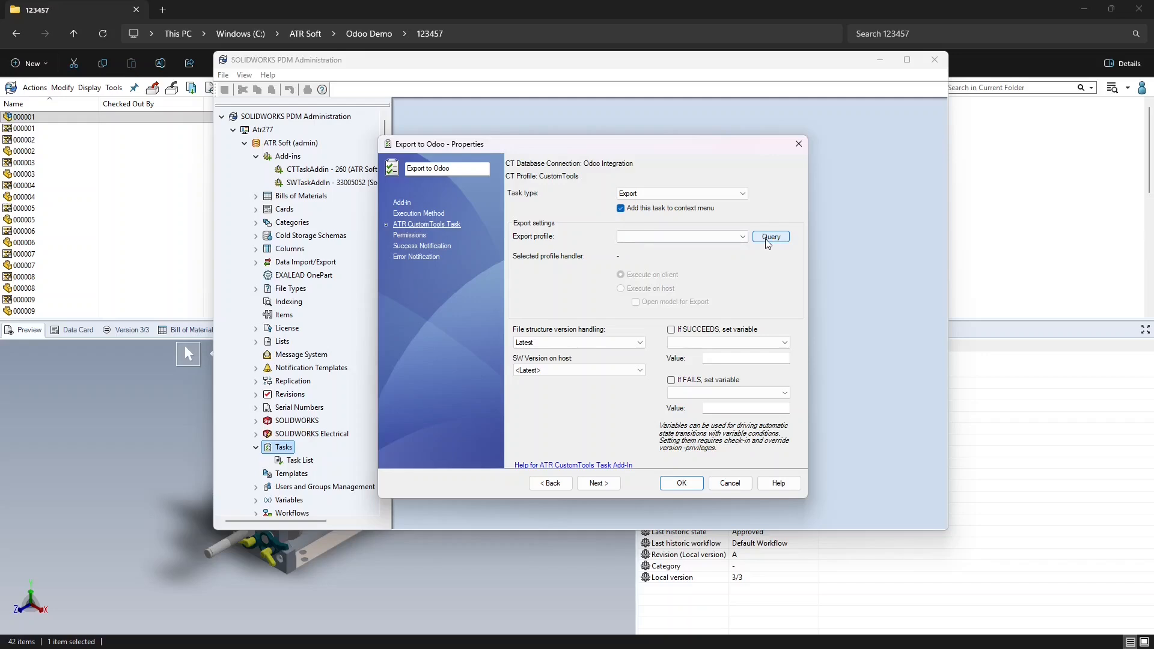
click(743, 237)
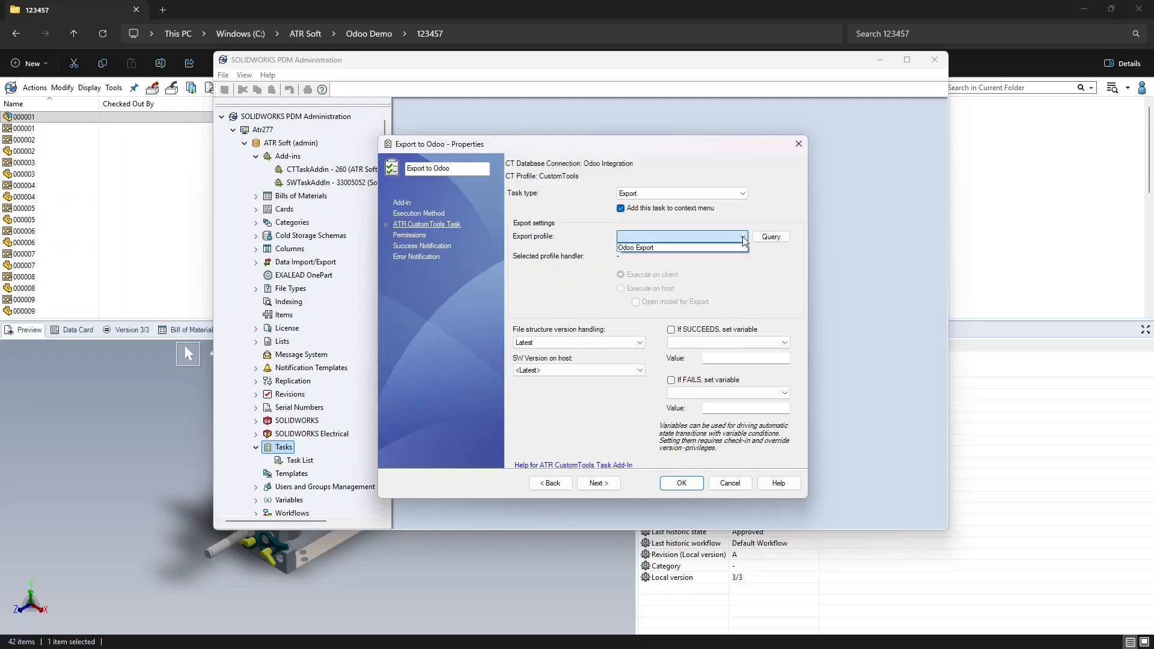
click(720, 247)
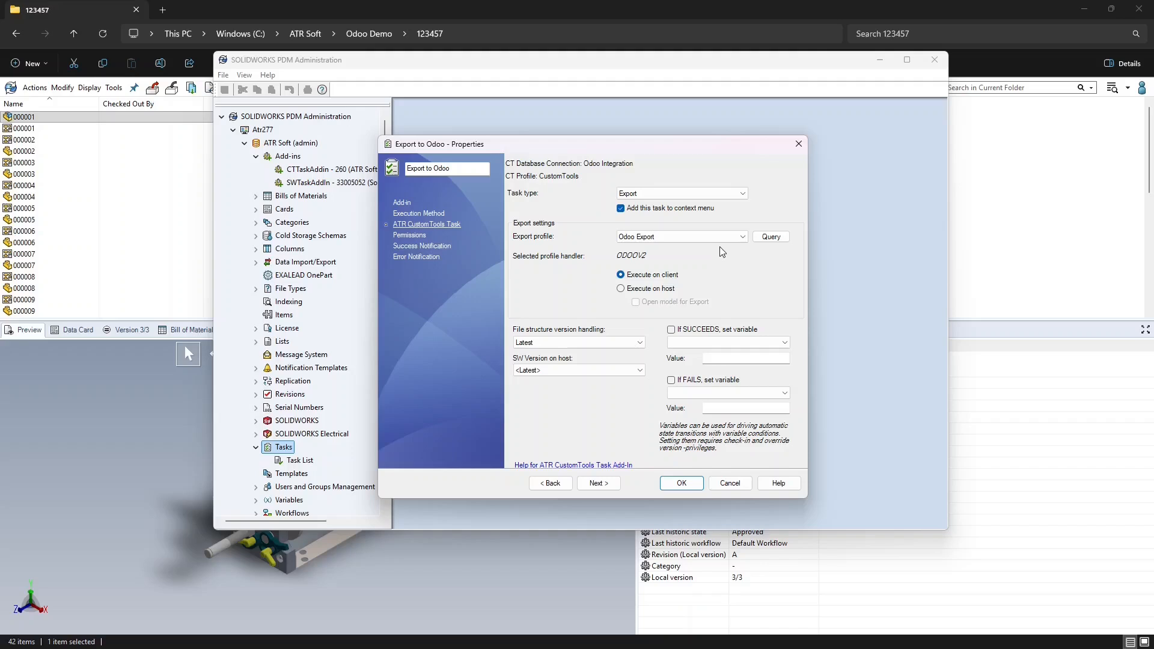
Save the Export to Odoo task and run it on file 000001 from the CUSTOMTOOLS menu
click(676, 483)
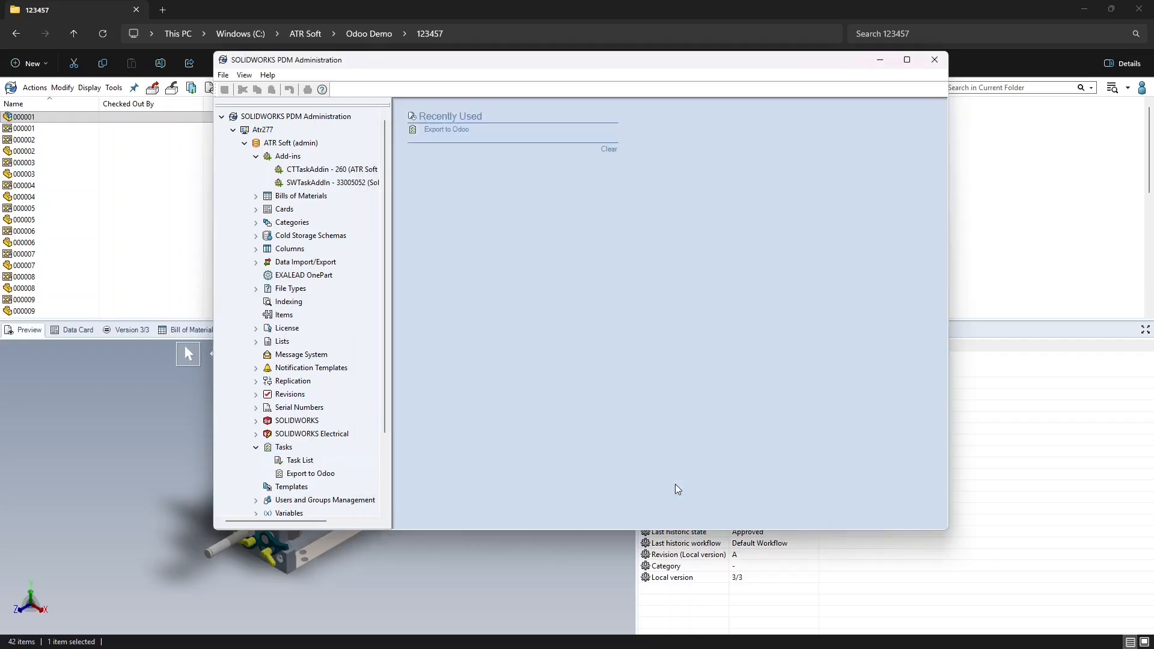
click(930, 67)
right_click(70, 117)
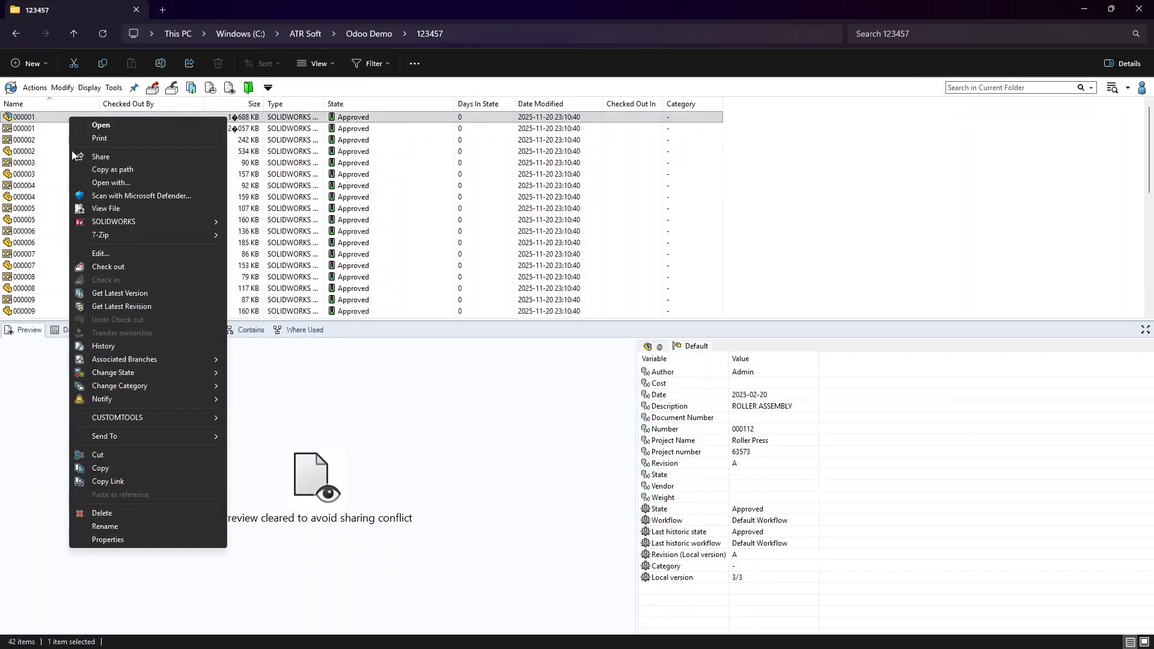
mouse_move(182, 414)
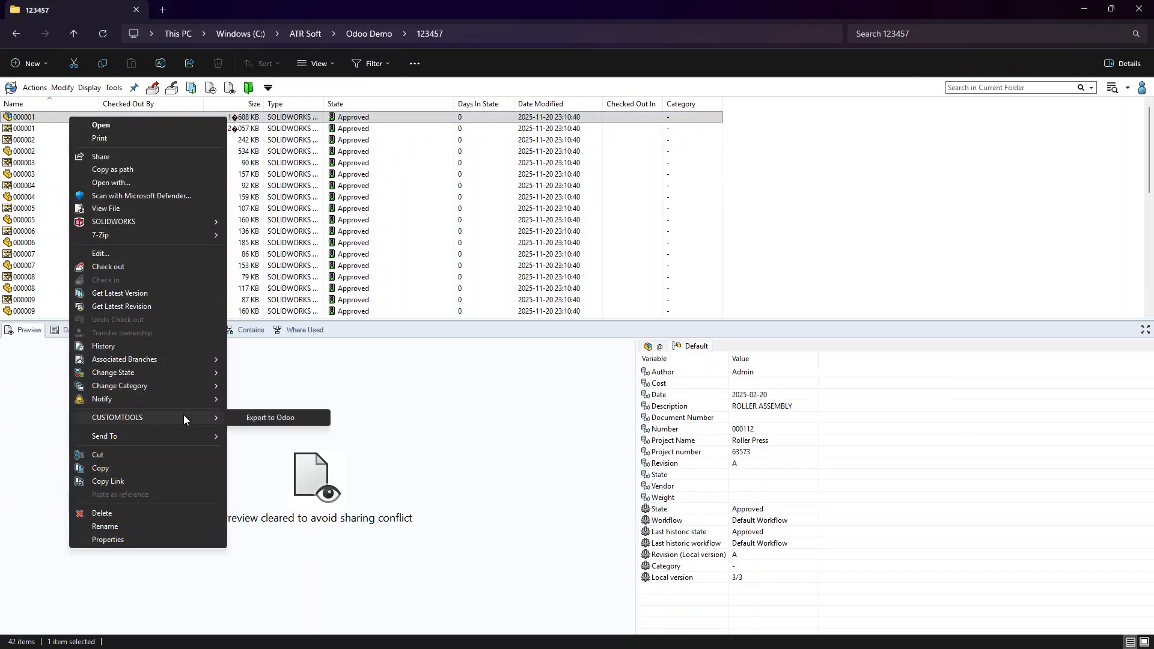
click(260, 421)
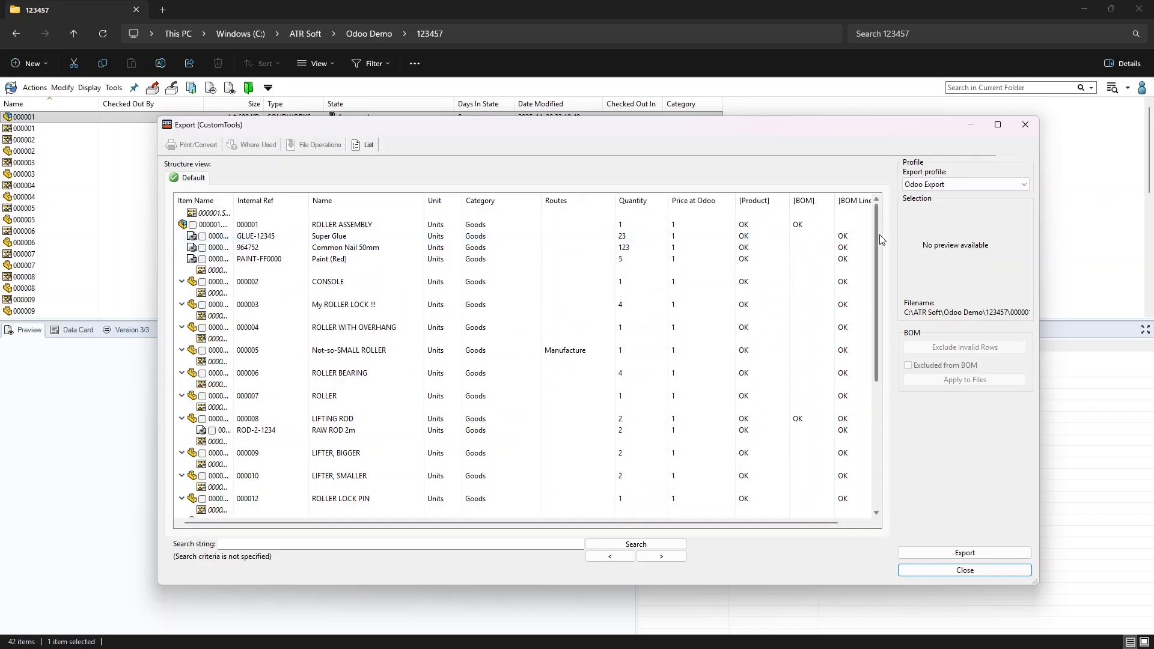
Review the ROLLER ASSEMBLY export list, then bring Odoo's Products page forward
scroll(876, 240, down, 5)
drag(904, 367, 886, 214)
key(alt+Tab)
key(alt+Tab)
key(alt+Tab)
Delete both bills of materials in Odoo
click(508, 122)
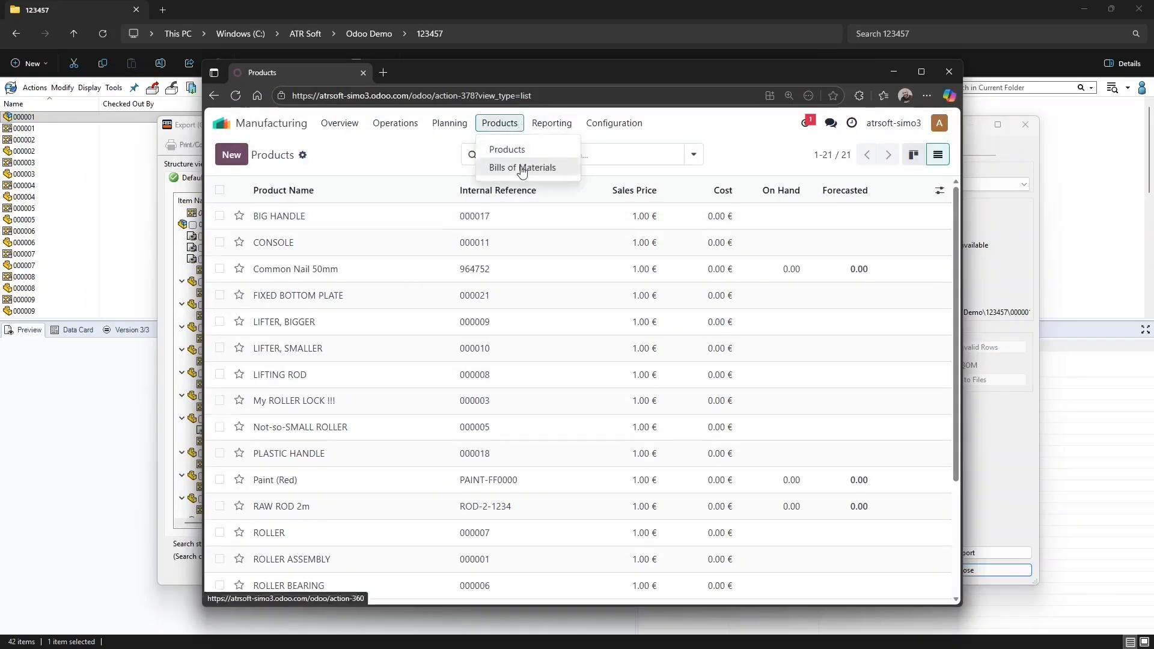
click(520, 168)
click(220, 190)
click(641, 154)
click(650, 273)
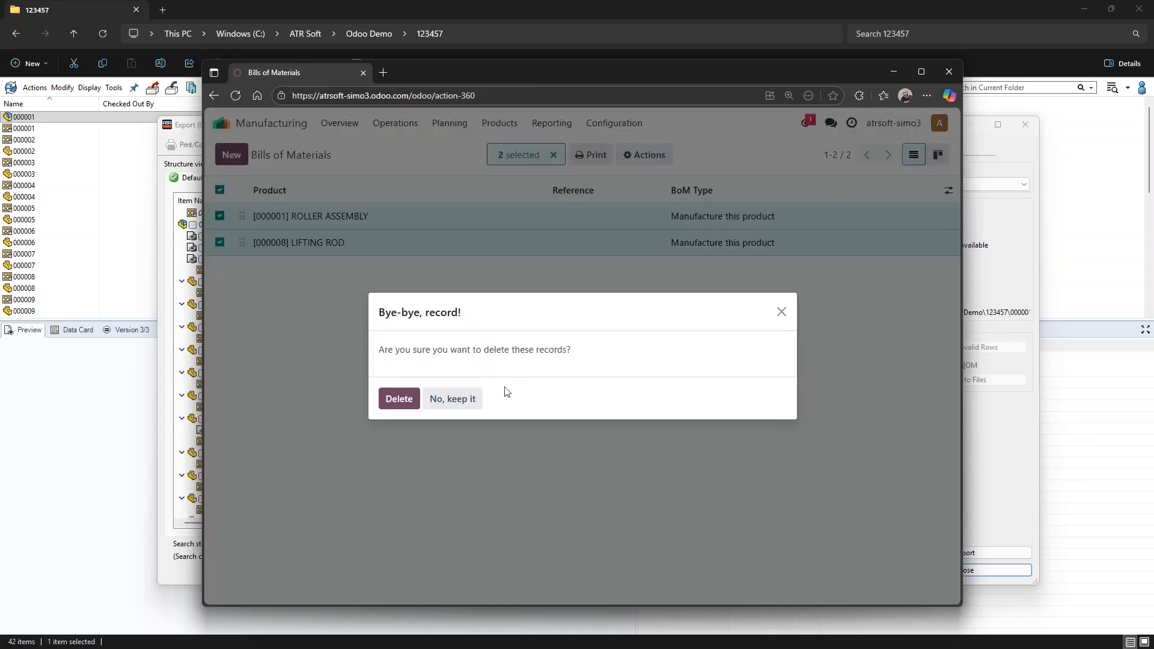
click(399, 399)
In the products list, select all products except Common Nail 50mm, Paint (Red), Super Glue and RAW ROD 2m
click(500, 123)
click(498, 146)
click(938, 154)
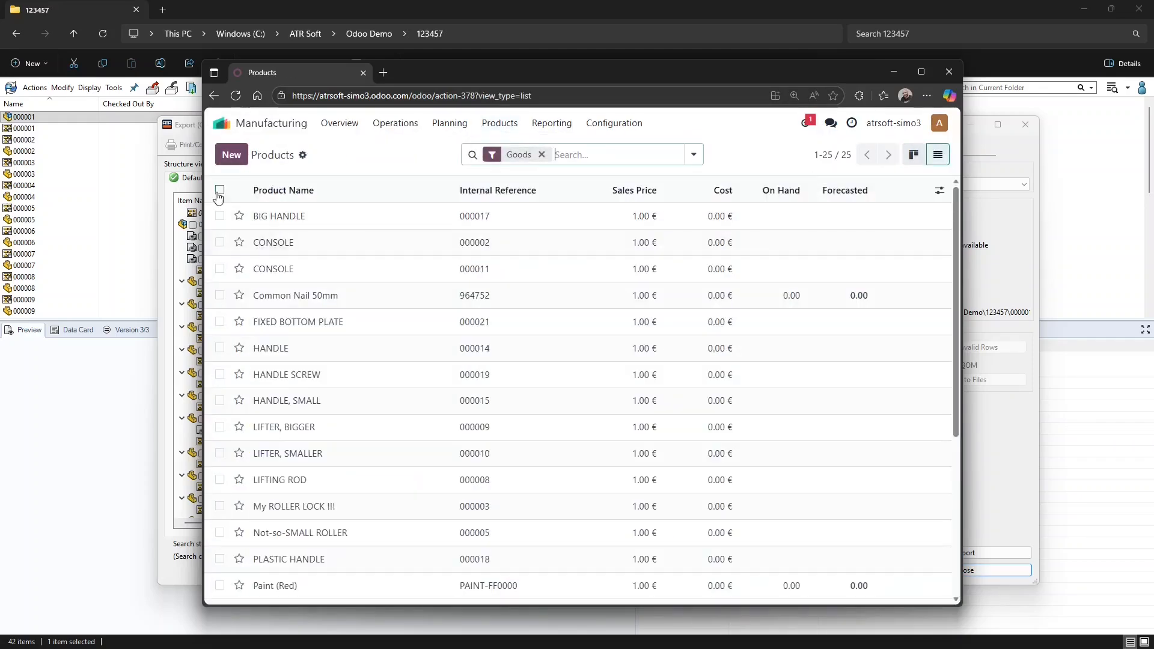
click(220, 190)
click(220, 295)
click(220, 586)
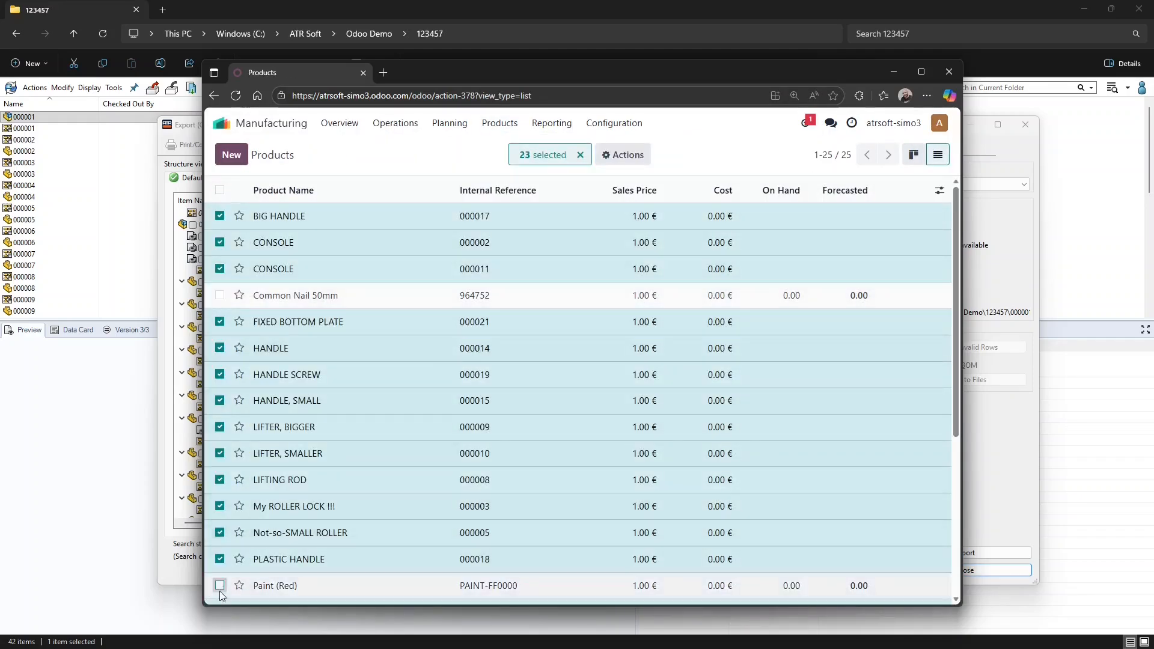
scroll(223, 590, down, 1)
scroll(224, 591, down, 3)
click(220, 527)
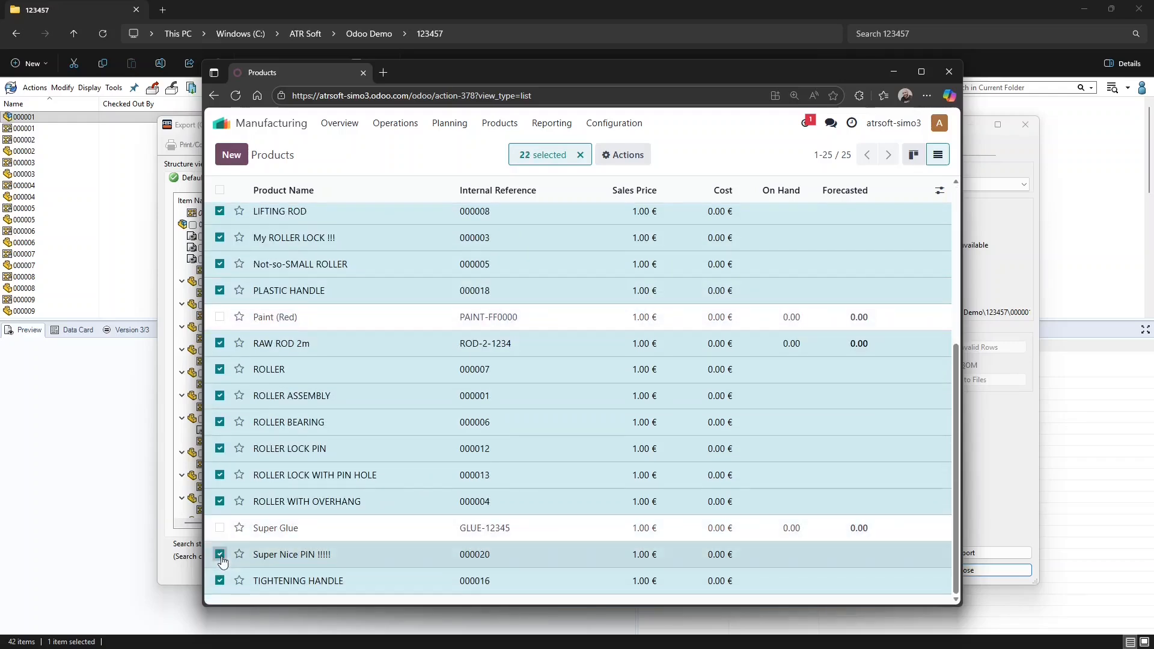
click(220, 554)
scroll(222, 559, up, 4)
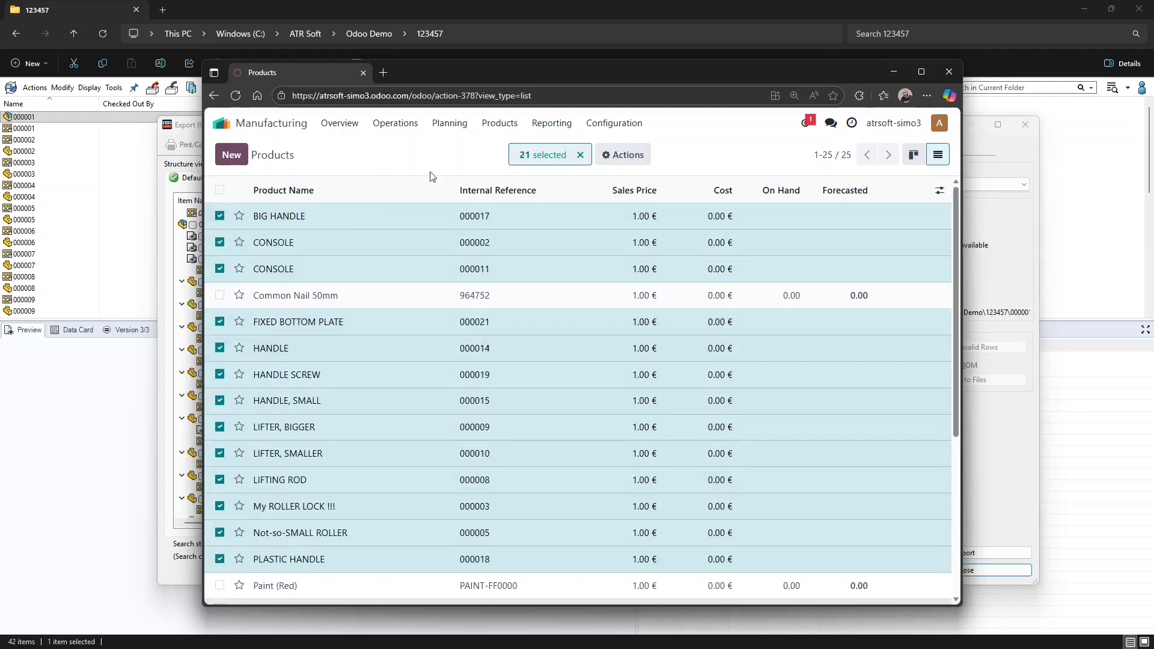
Delete the 21 selected products and return to the CustomTools export window
click(647, 156)
click(641, 275)
click(397, 399)
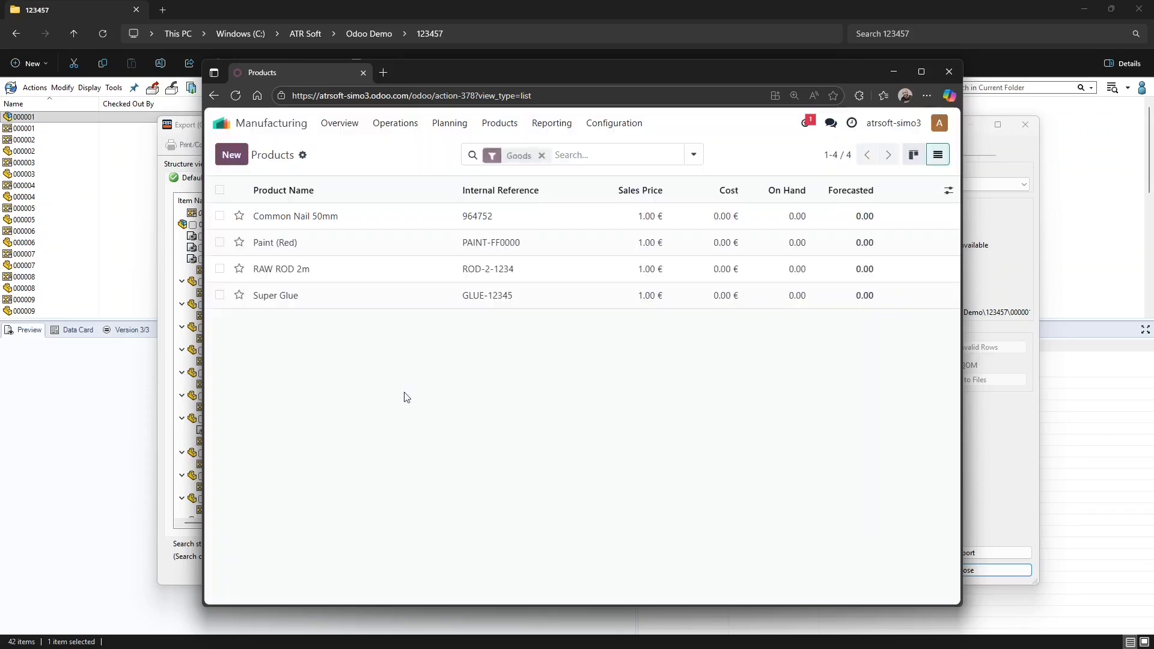
click(894, 72)
Reapply the Odoo Export profile and export the ROLLER ASSEMBLY structure to Odoo
click(962, 184)
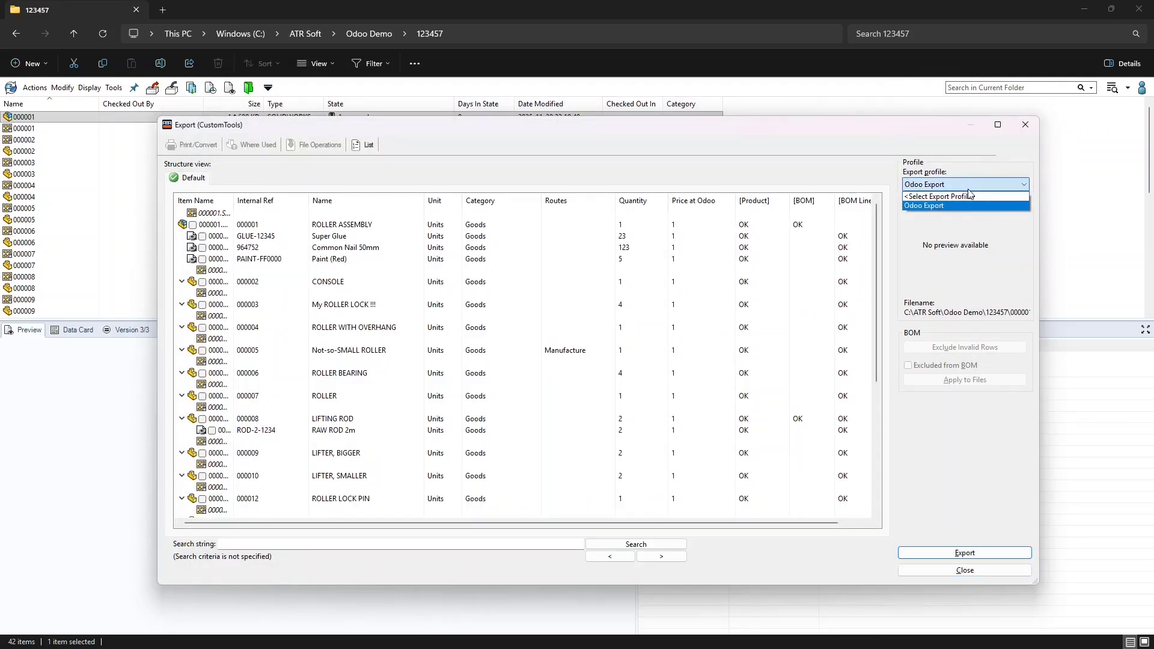
click(964, 204)
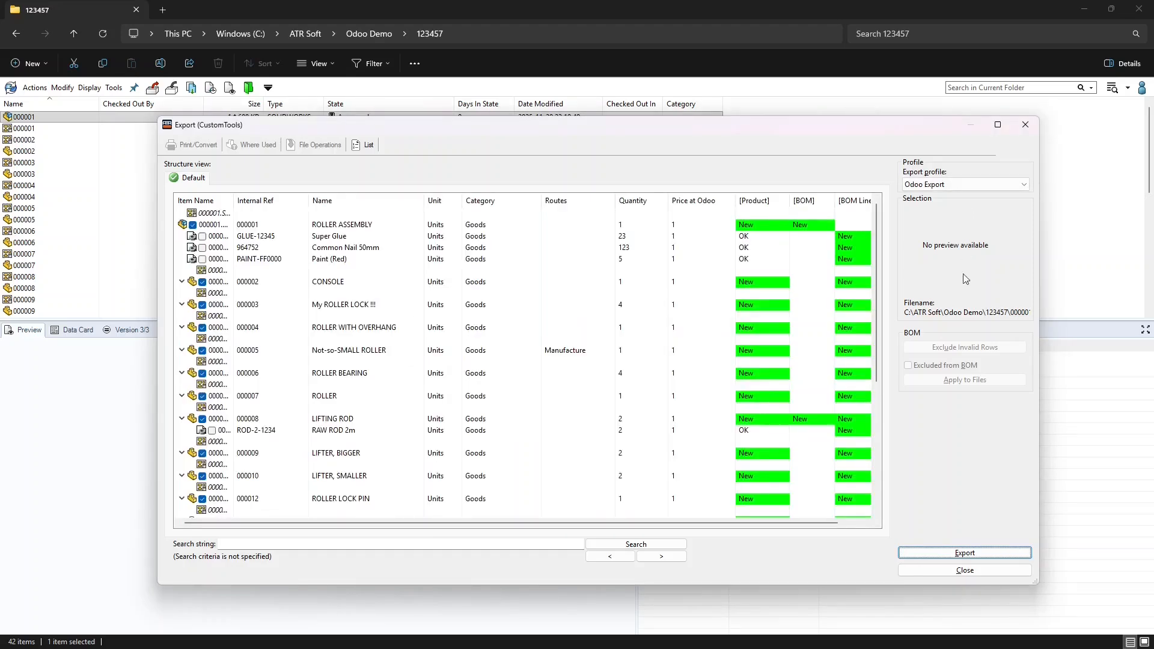
click(973, 553)
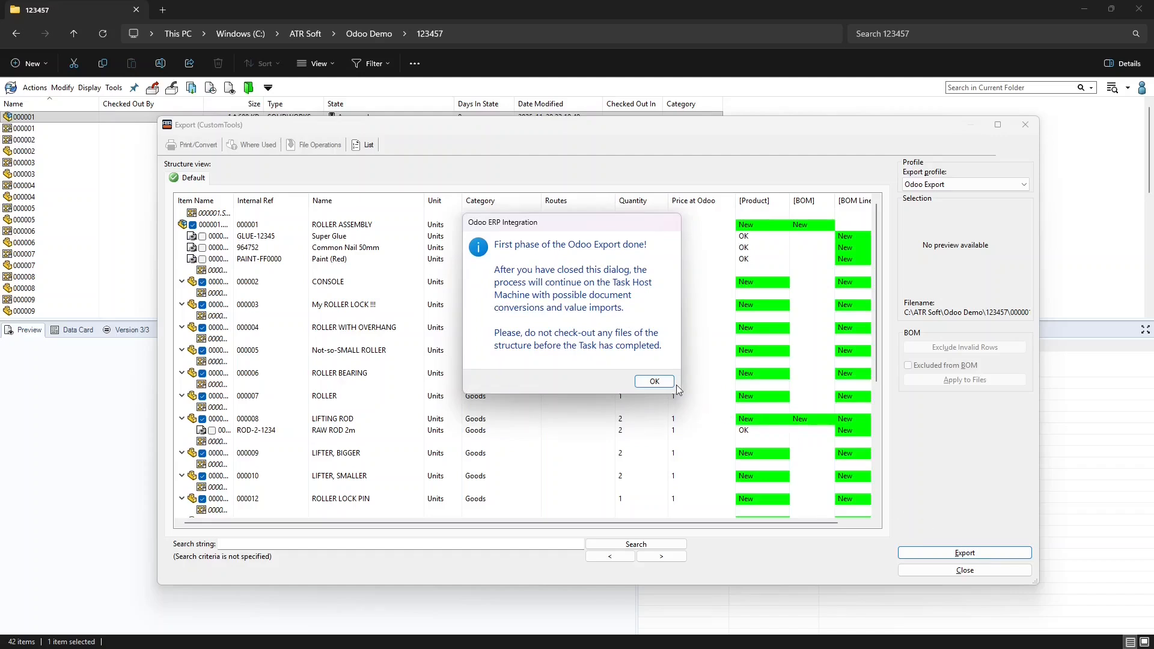
click(655, 382)
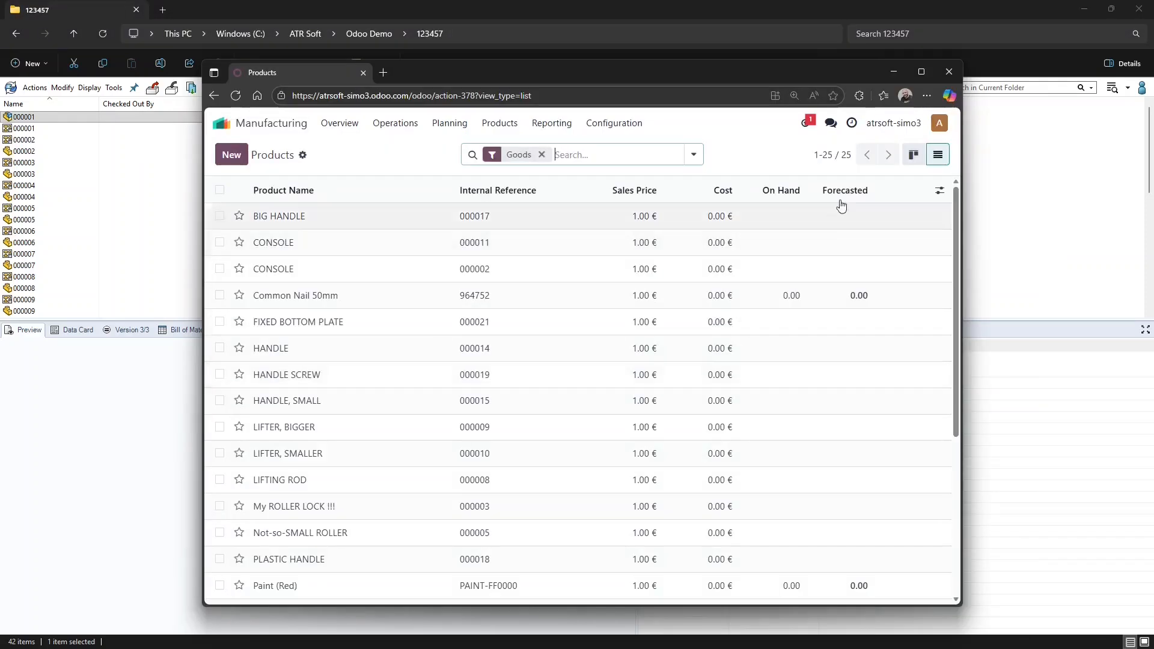
Switch the Odoo products back to card view and look through the 25 goods
click(914, 156)
scroll(739, 255, down, 3)
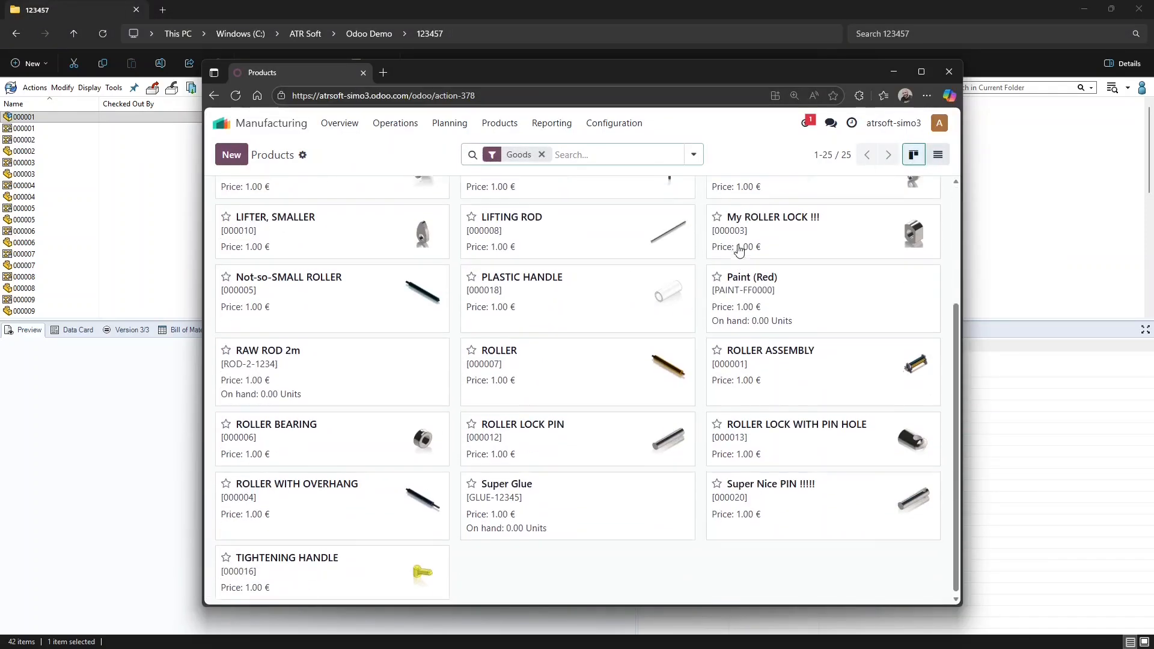
scroll(740, 255, up, 3)
Review ROLLER ASSEMBLY's BoM components, such as Super Glue 23.00 and Common Nail 50mm 123.00
click(500, 123)
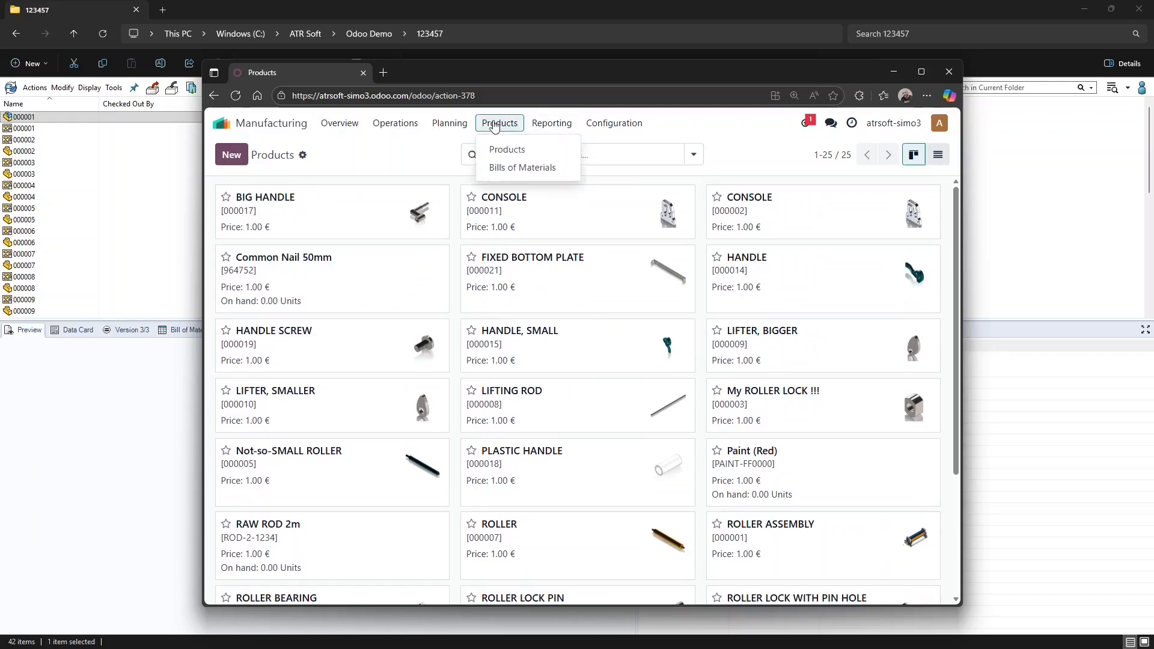
click(513, 175)
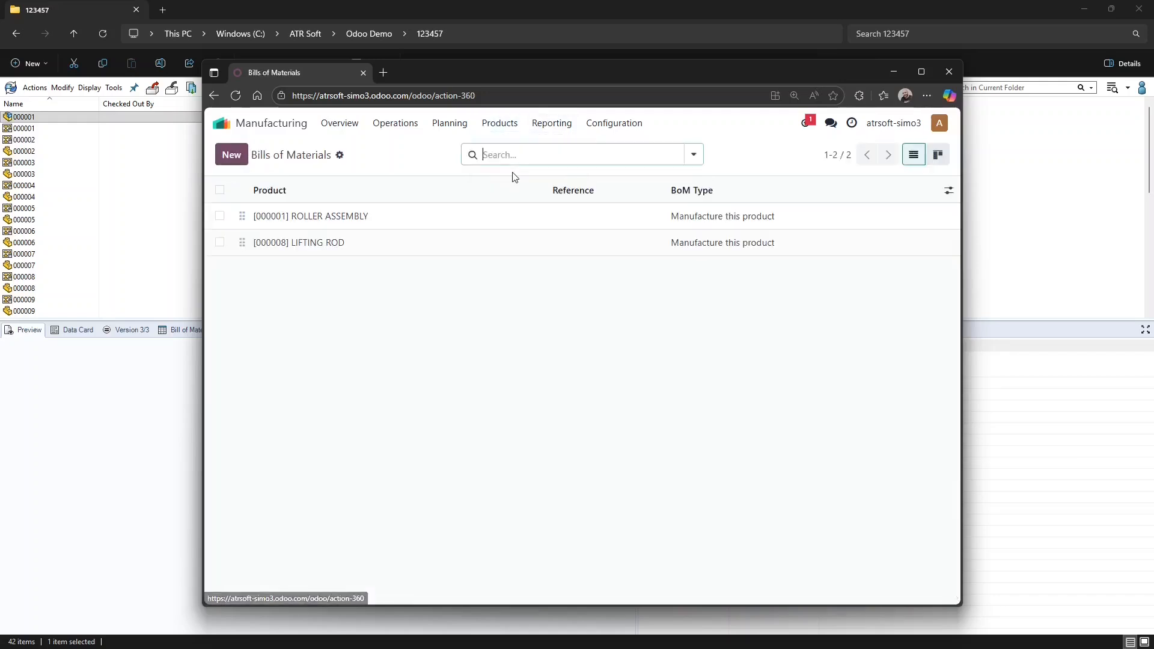
click(352, 218)
scroll(818, 402, down, 8)
scroll(812, 394, up, 4)
scroll(812, 393, up, 5)
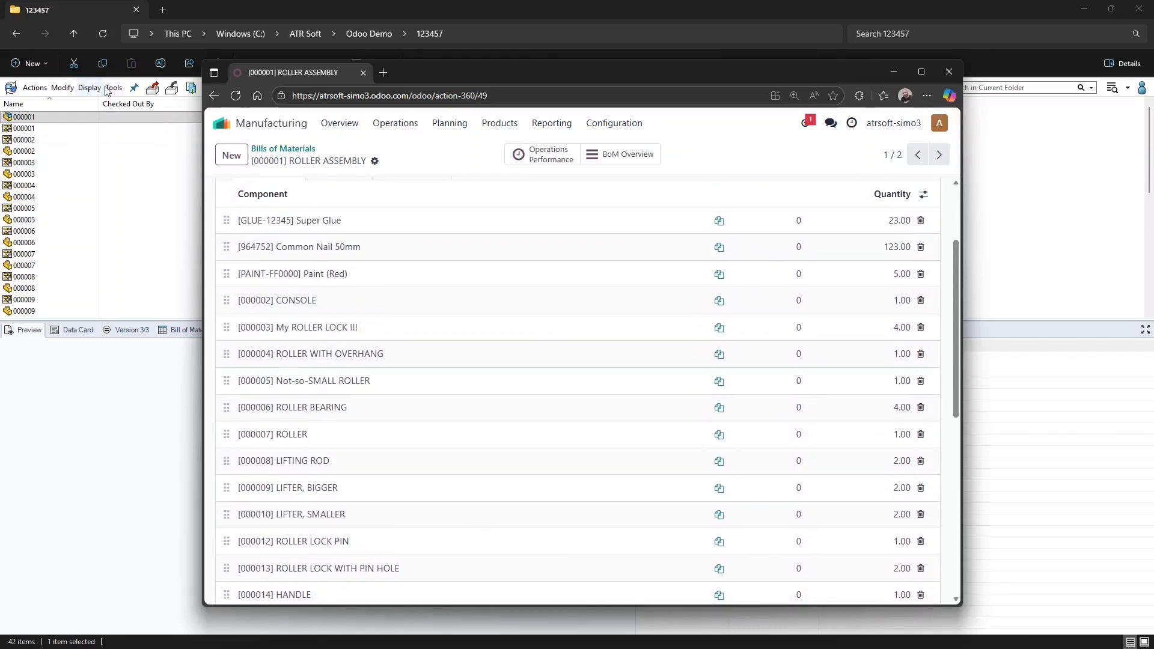
click(114, 87)
Open the vault's Task List and view the completed Export to Odoo task's Logger log
click(213, 346)
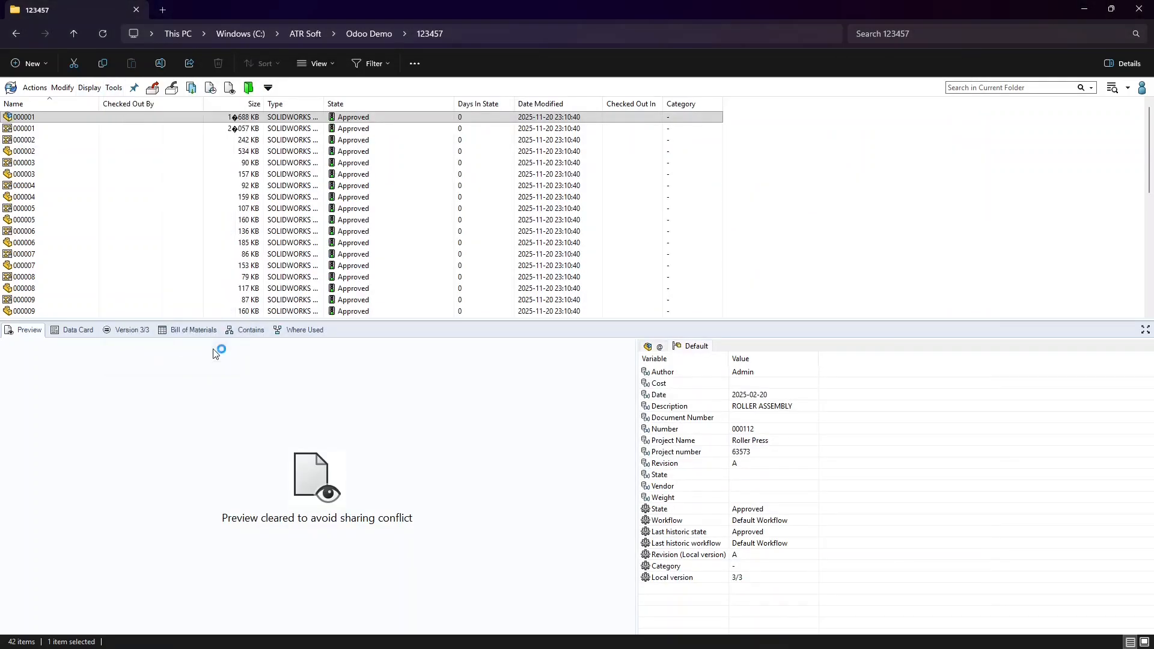
click(256, 421)
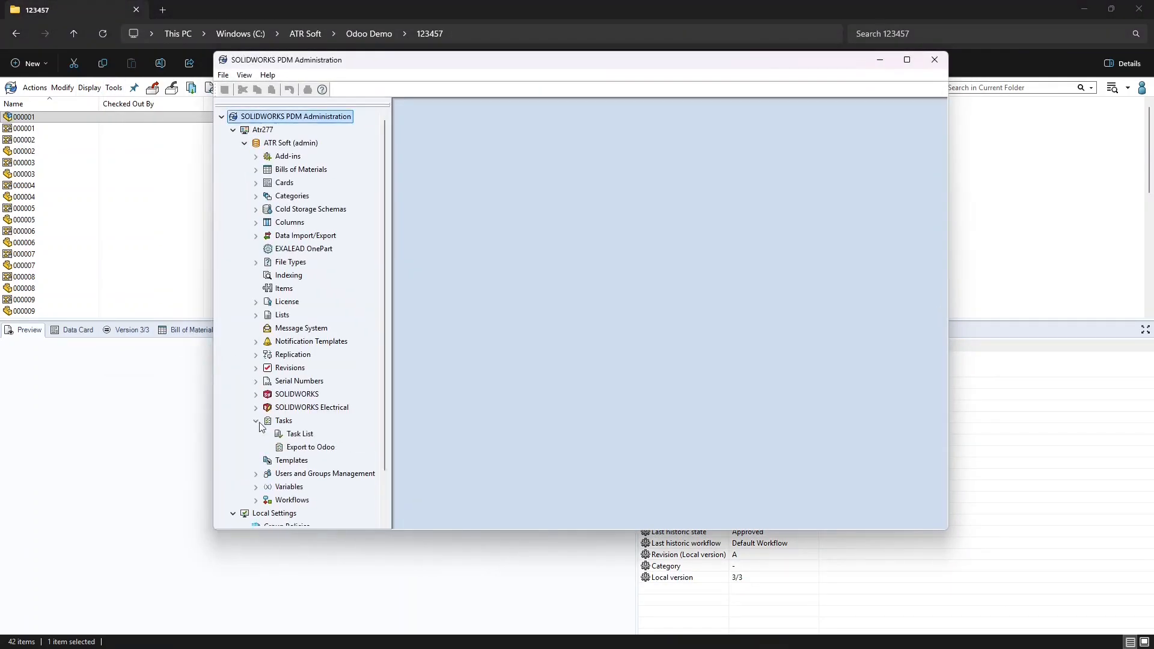
double_click(300, 434)
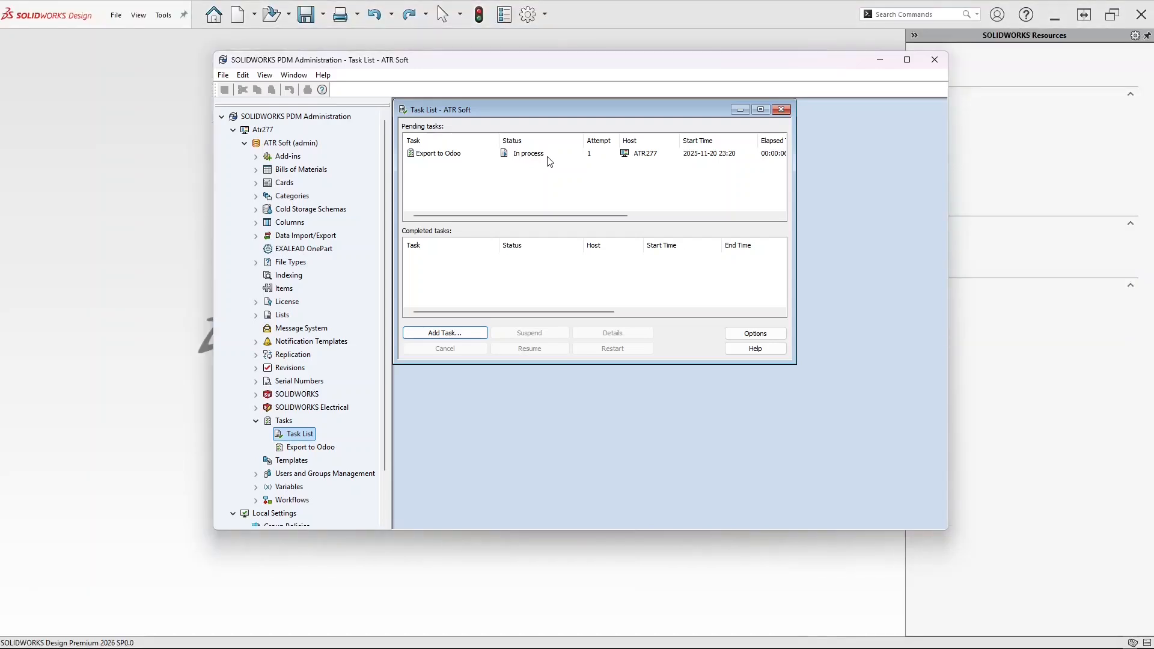
click(880, 60)
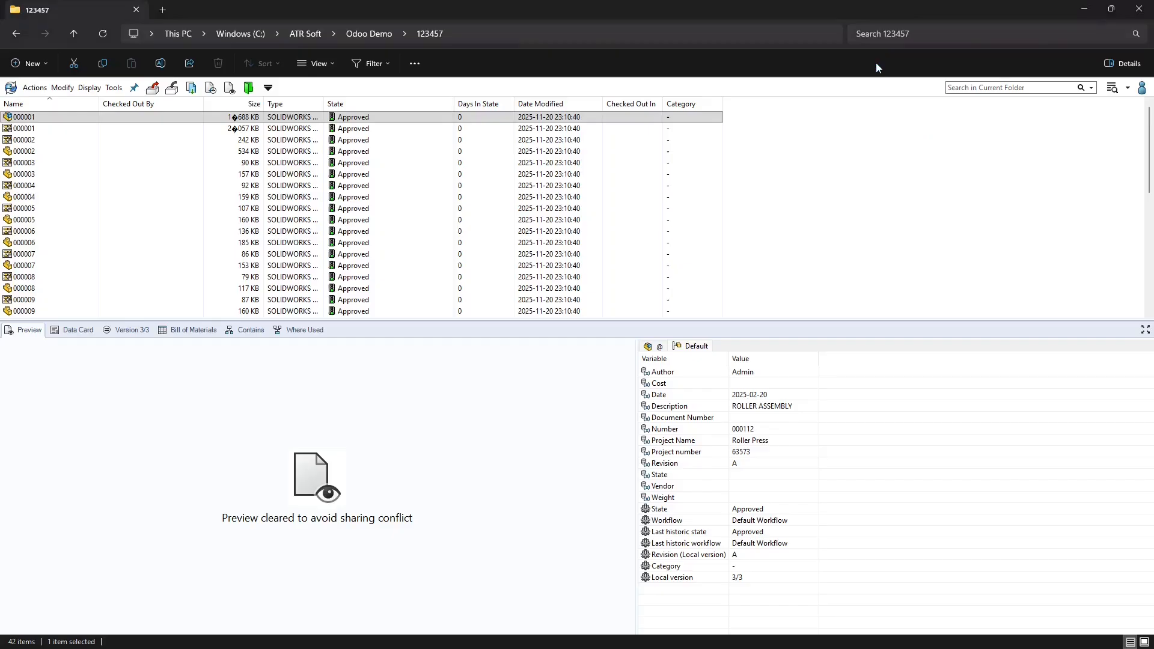
key(alt+Tab)
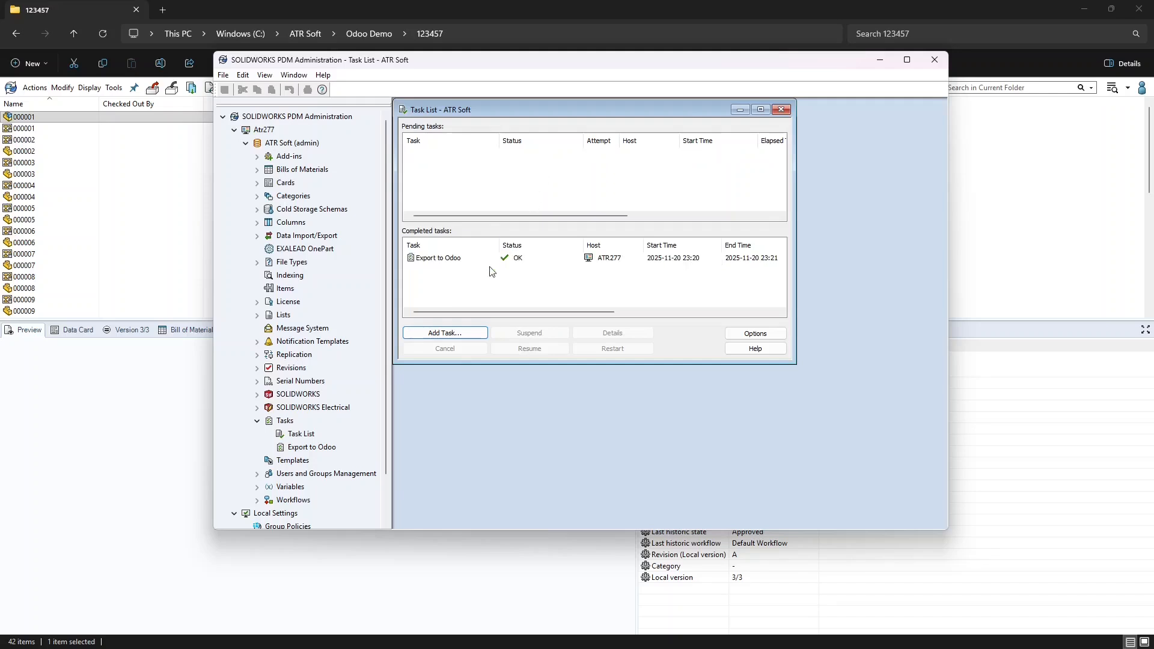
click(487, 262)
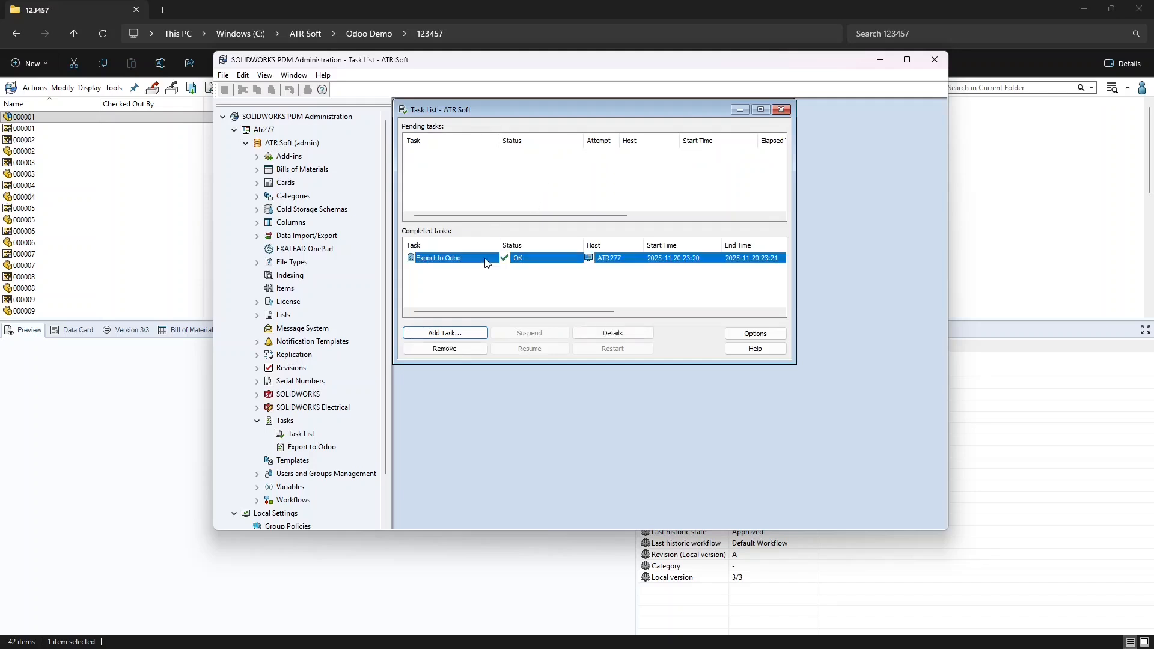
click(592, 332)
click(466, 123)
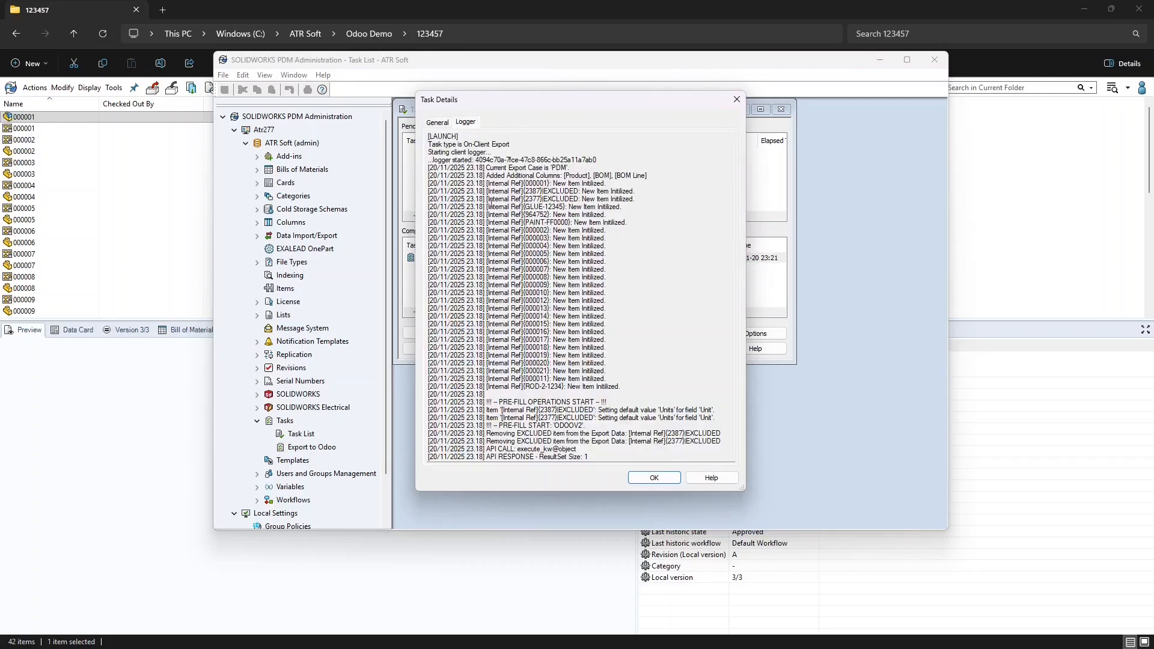
Scroll the ROLLER ASSEMBLY BoM and open LIFTER, SMALLER's 000010.pdf attachment
click(639, 479)
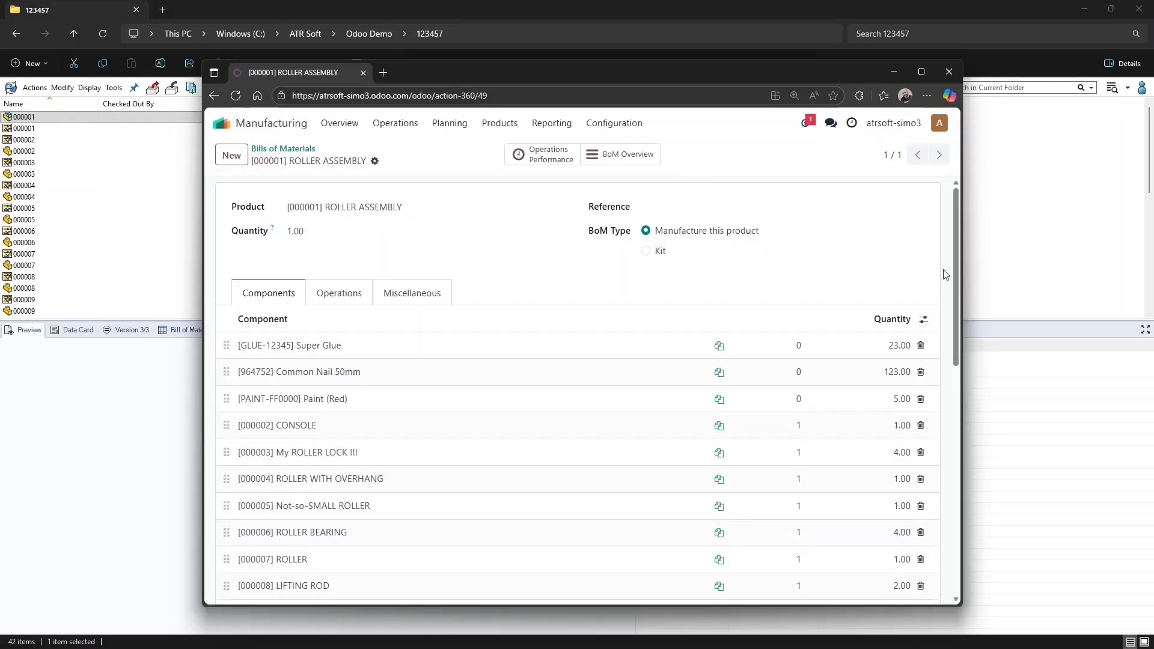
drag(959, 243, 962, 366)
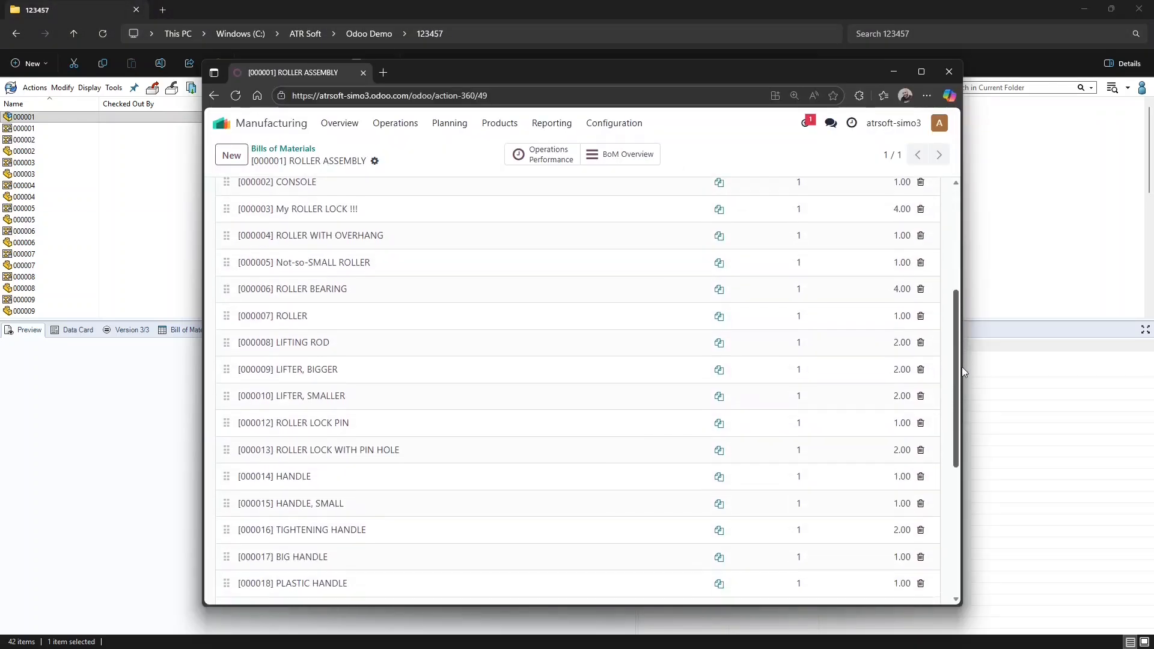
click(721, 394)
click(226, 214)
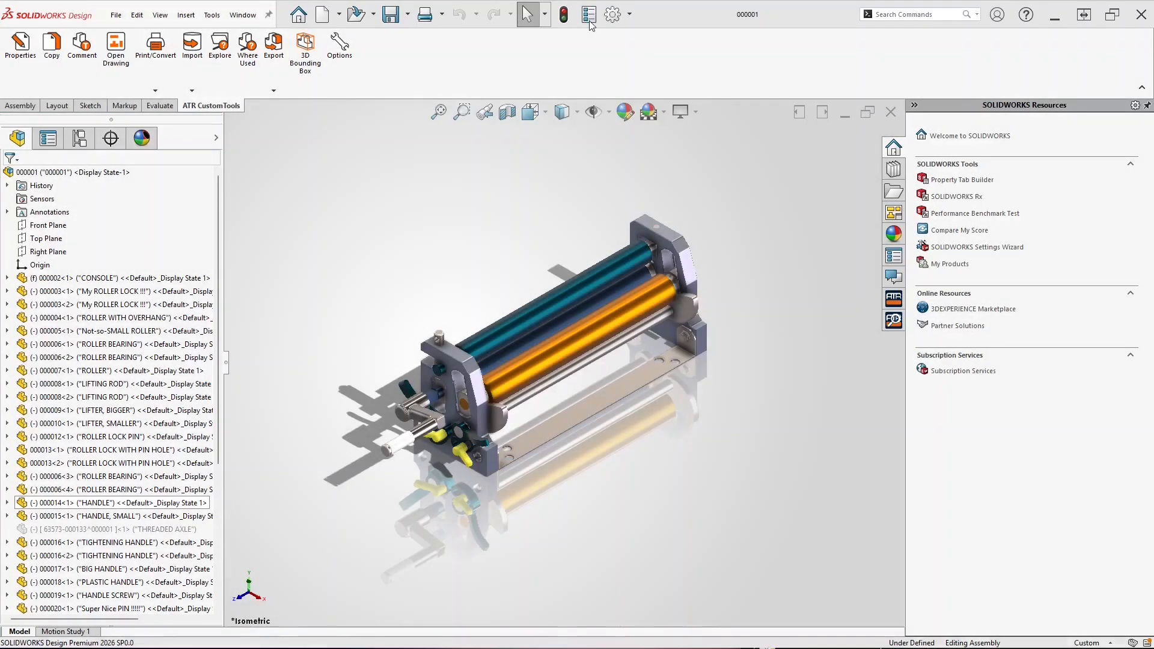
Inspect the assembly's configuration-specific file properties without changing anything
click(589, 17)
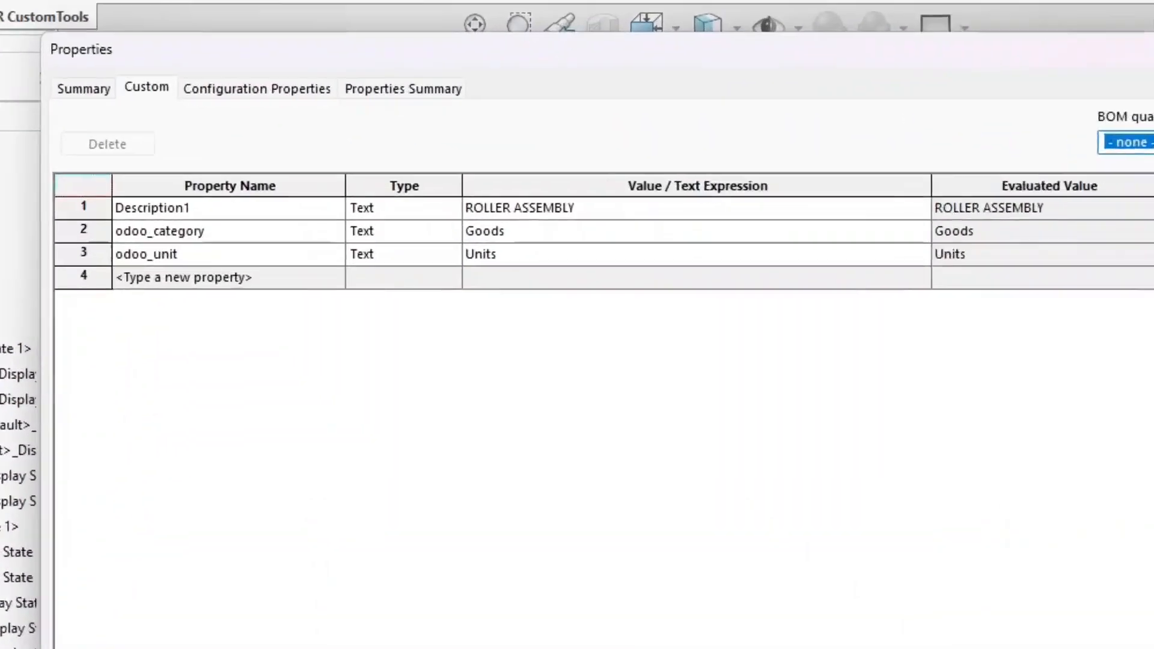
click(250, 84)
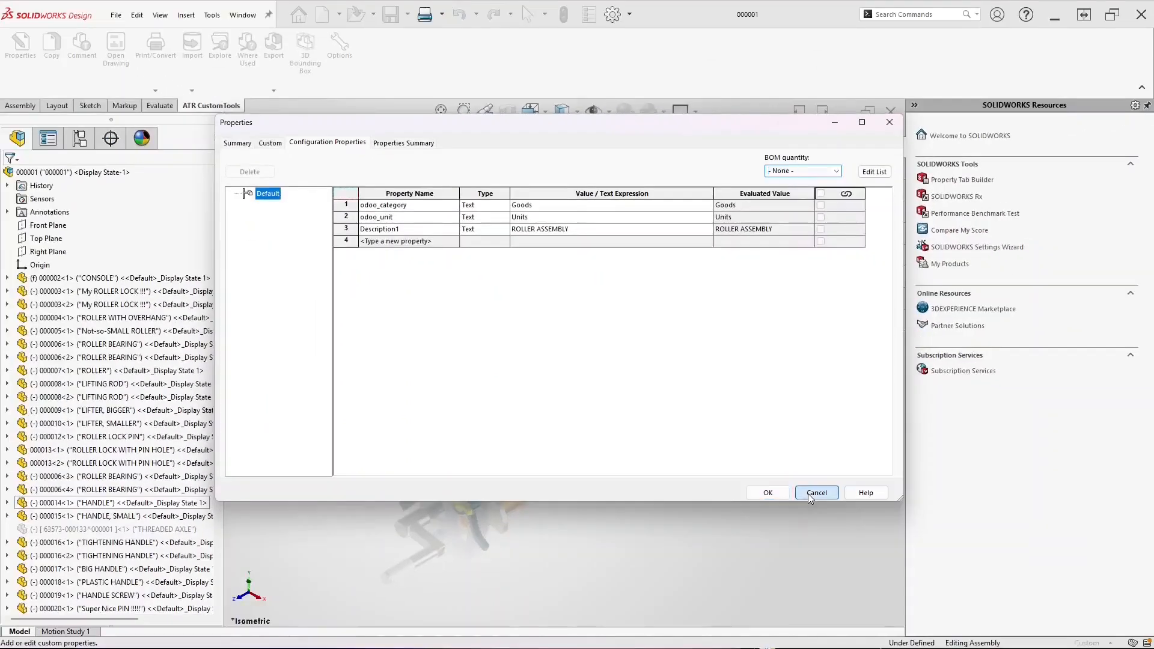
click(808, 492)
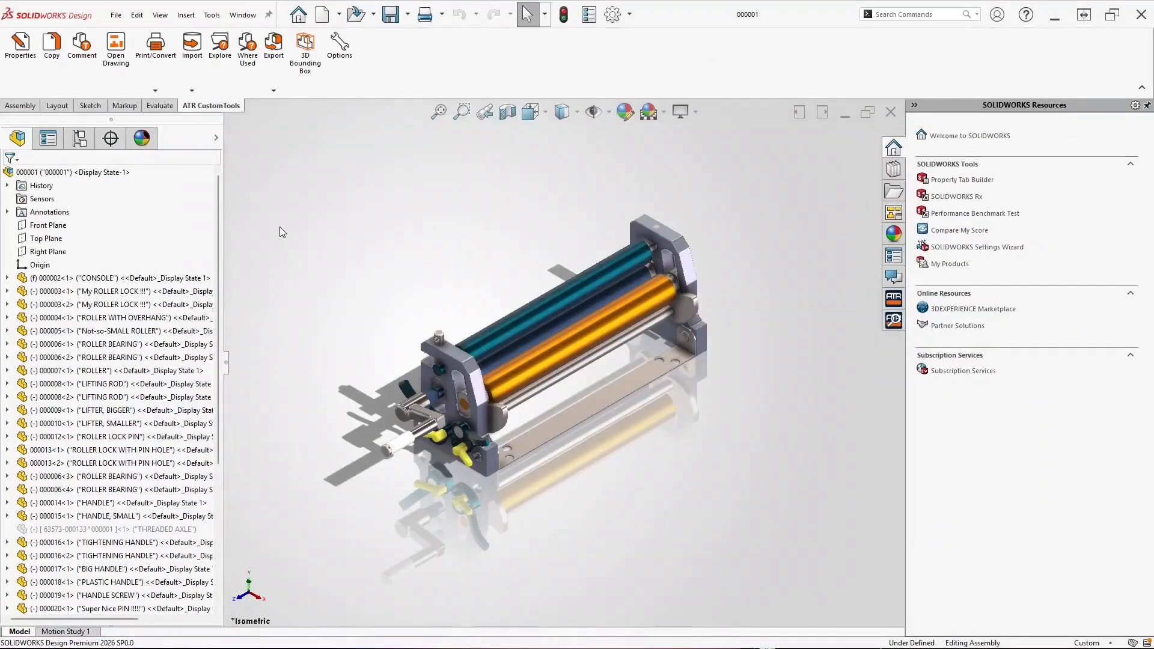
Add an 'Odoo Reference' sequence: max 99999, next value 1, format SW- plus six-digit number
click(339, 48)
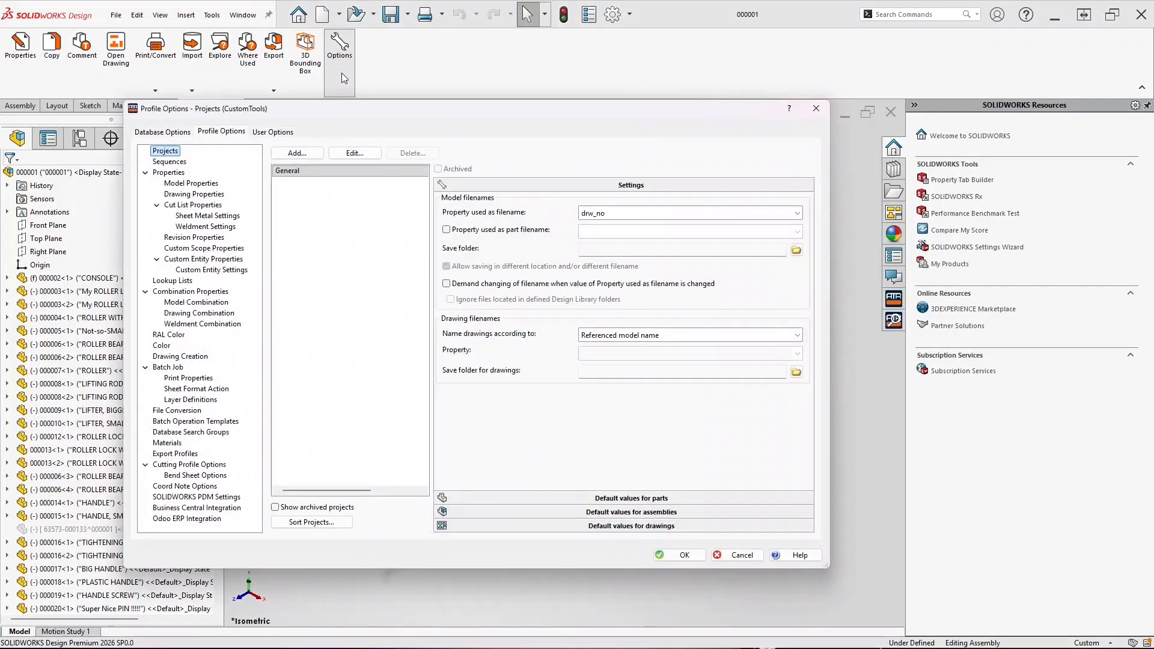
click(170, 162)
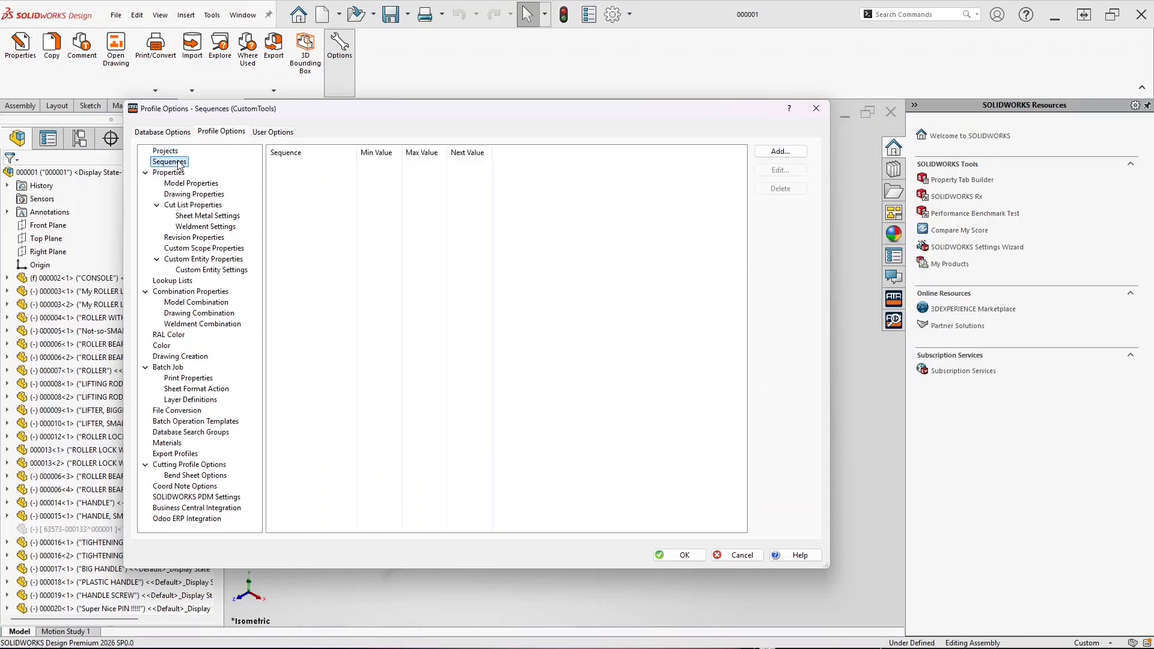
click(780, 151)
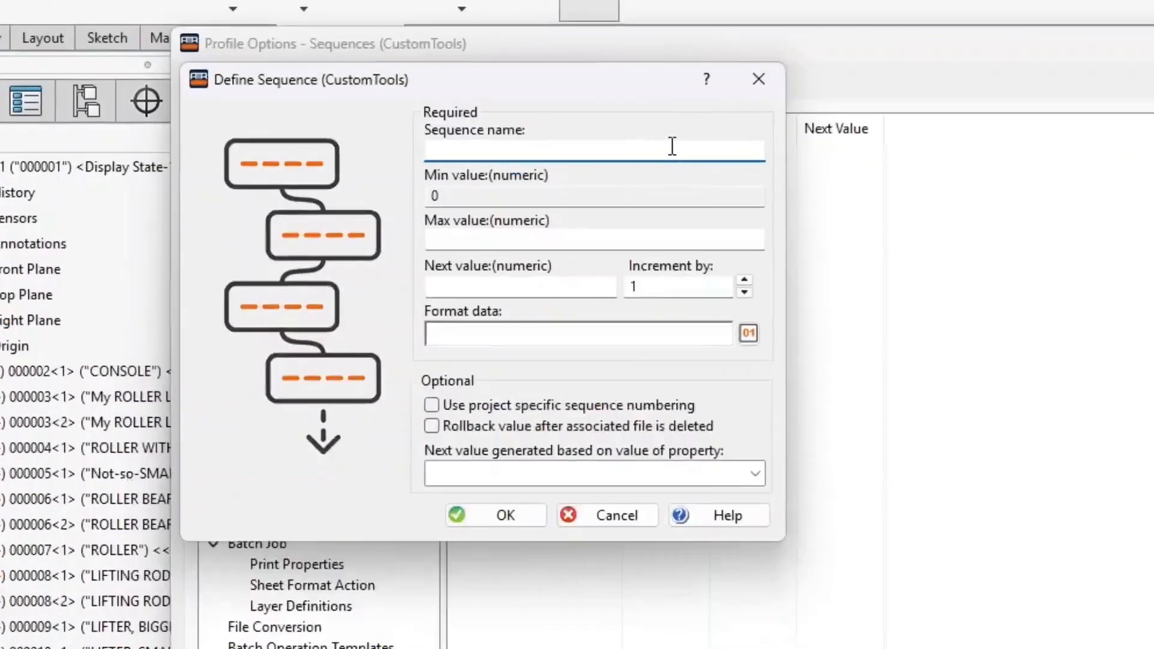
text(Odoo Reference)
key(Tab)
text(99999)
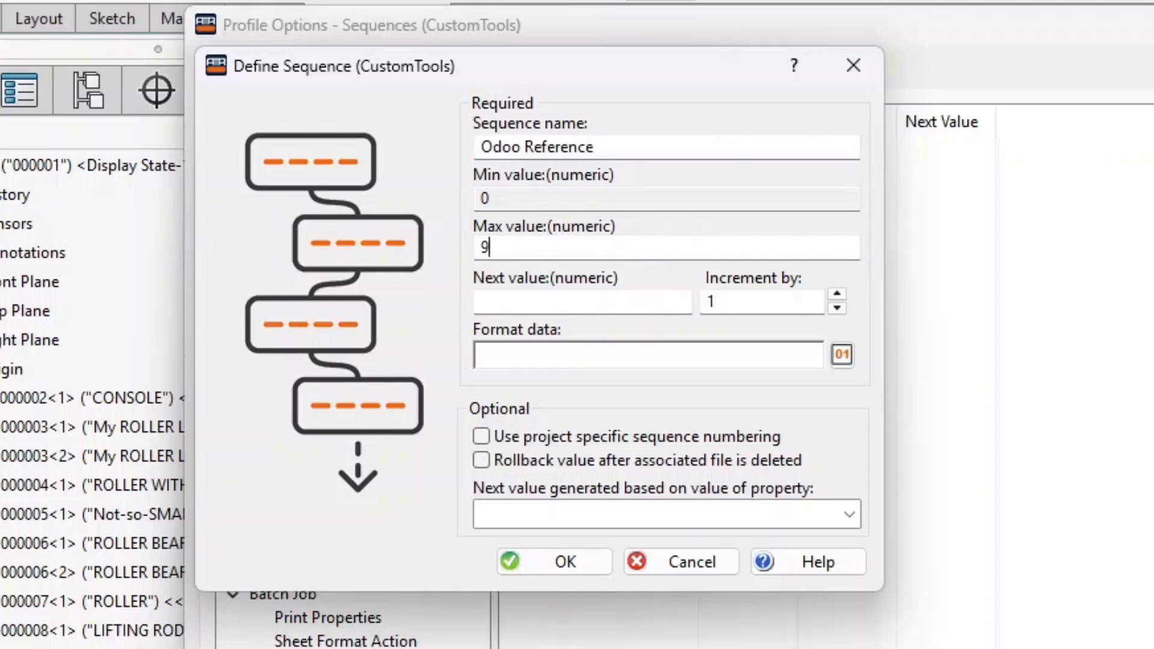
click(588, 301)
text(1)
click(790, 355)
text(SW-)
click(842, 355)
click(949, 534)
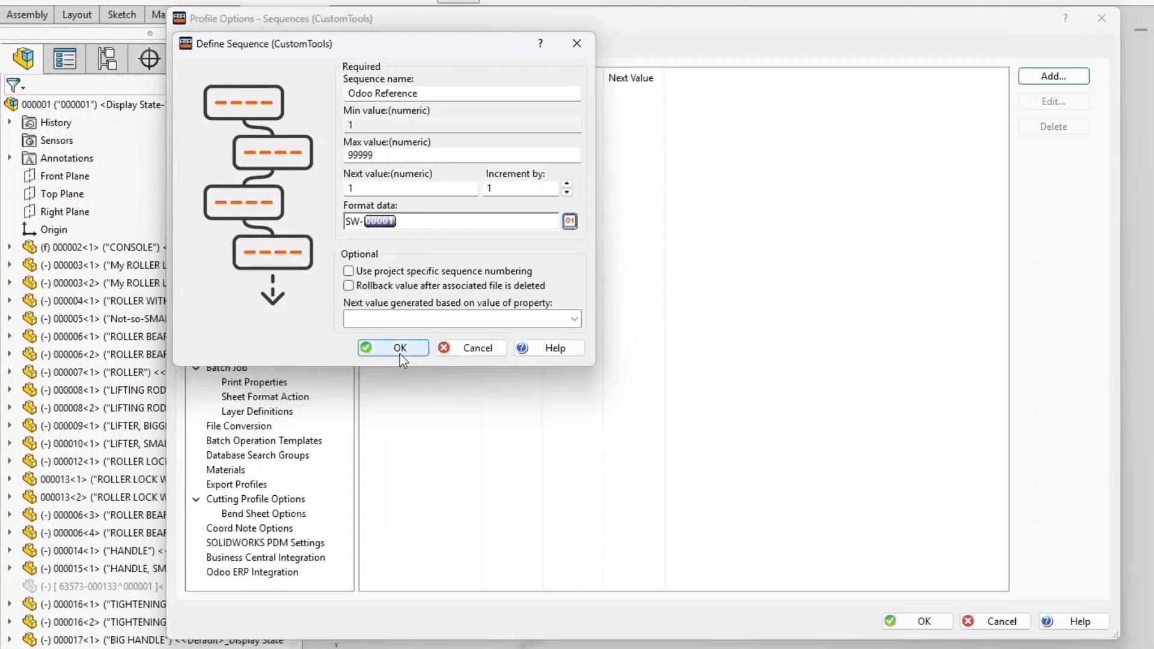
click(399, 351)
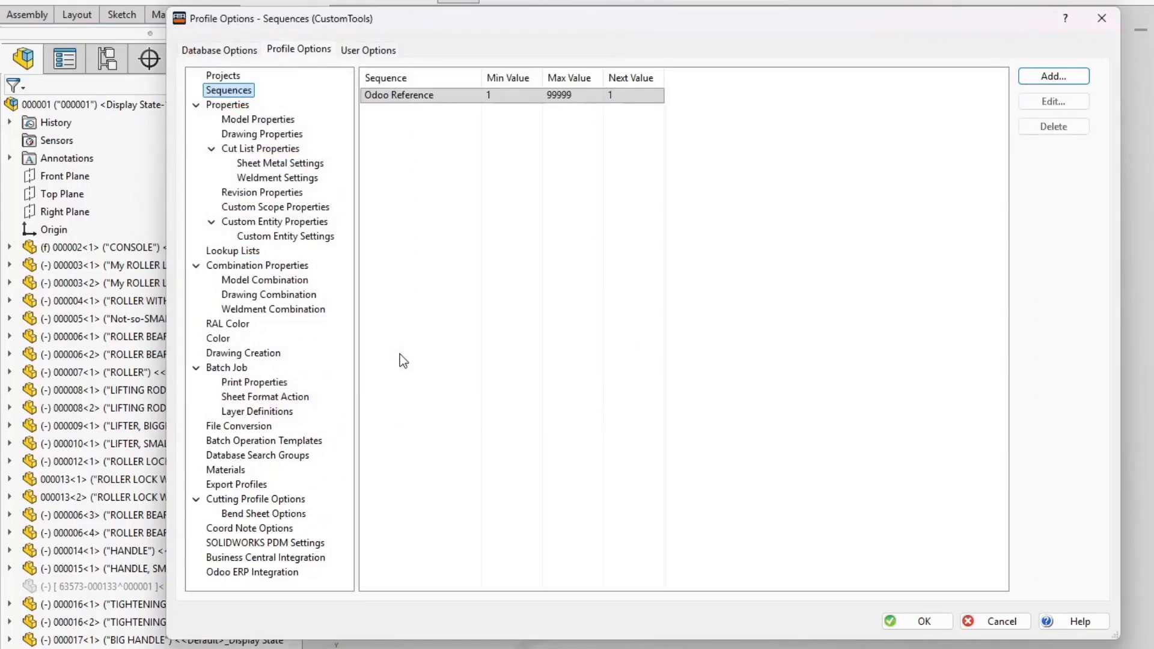
Make drw_no's button function GetCode, limited to the Odoo Reference sequence
click(280, 122)
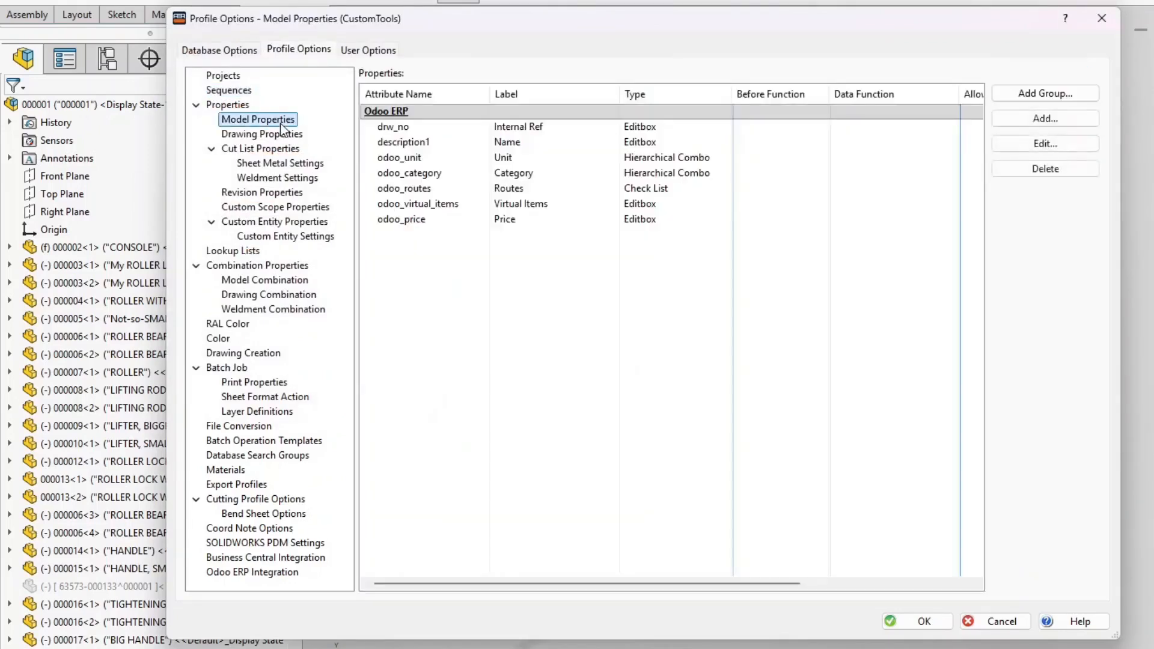
double_click(410, 126)
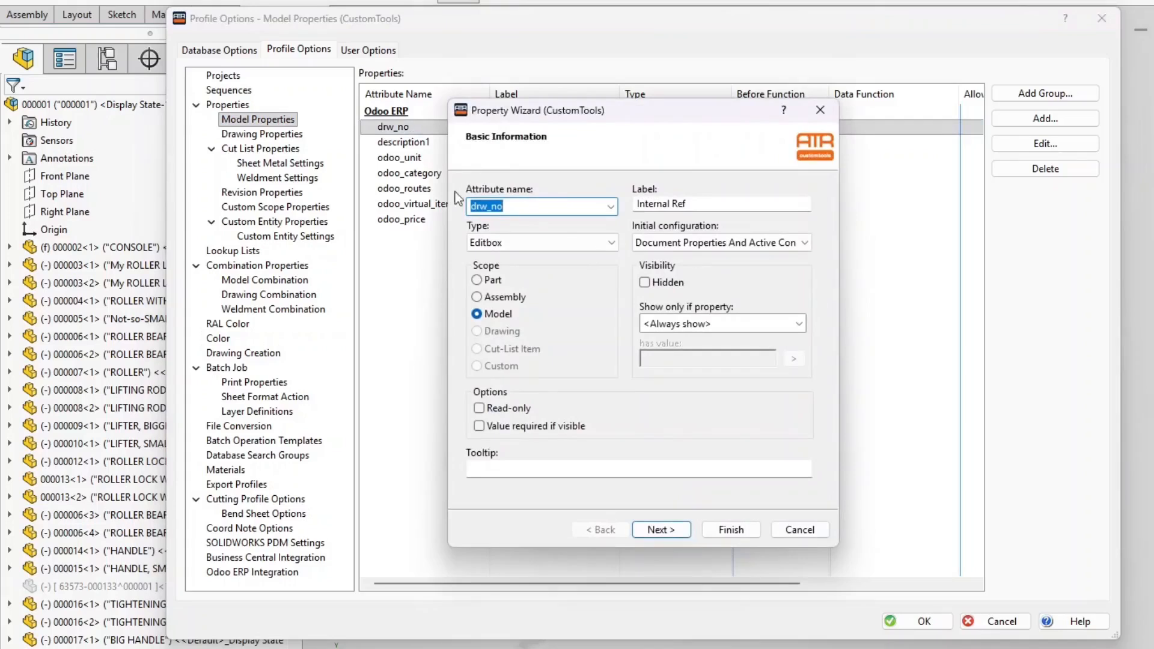
click(679, 532)
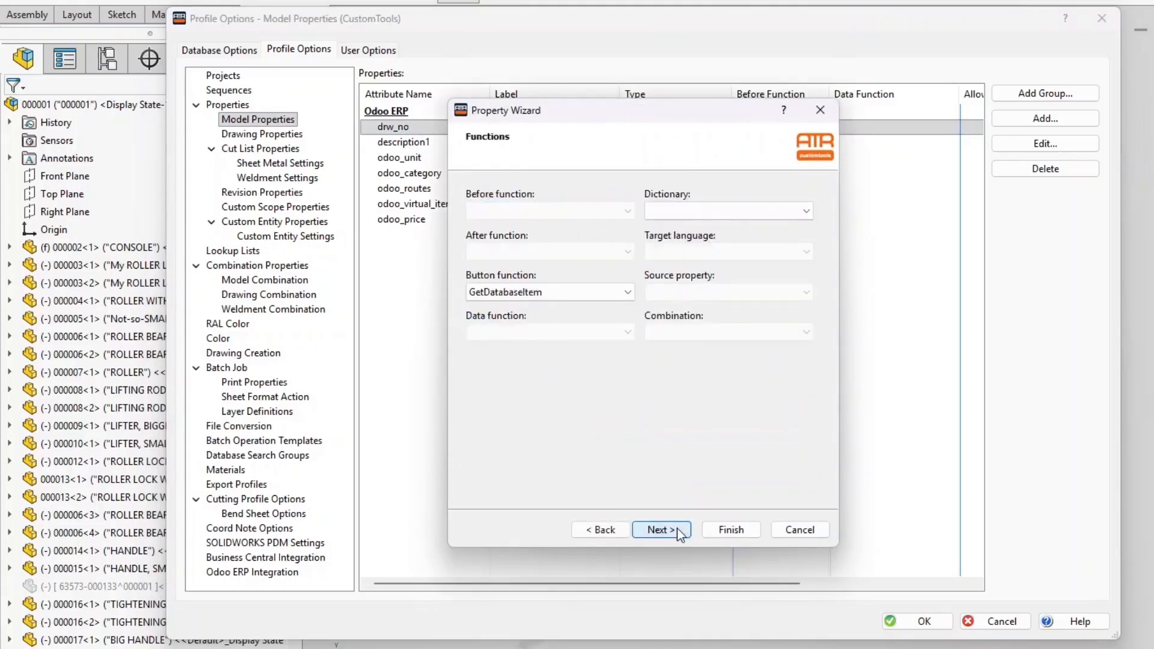
click(590, 292)
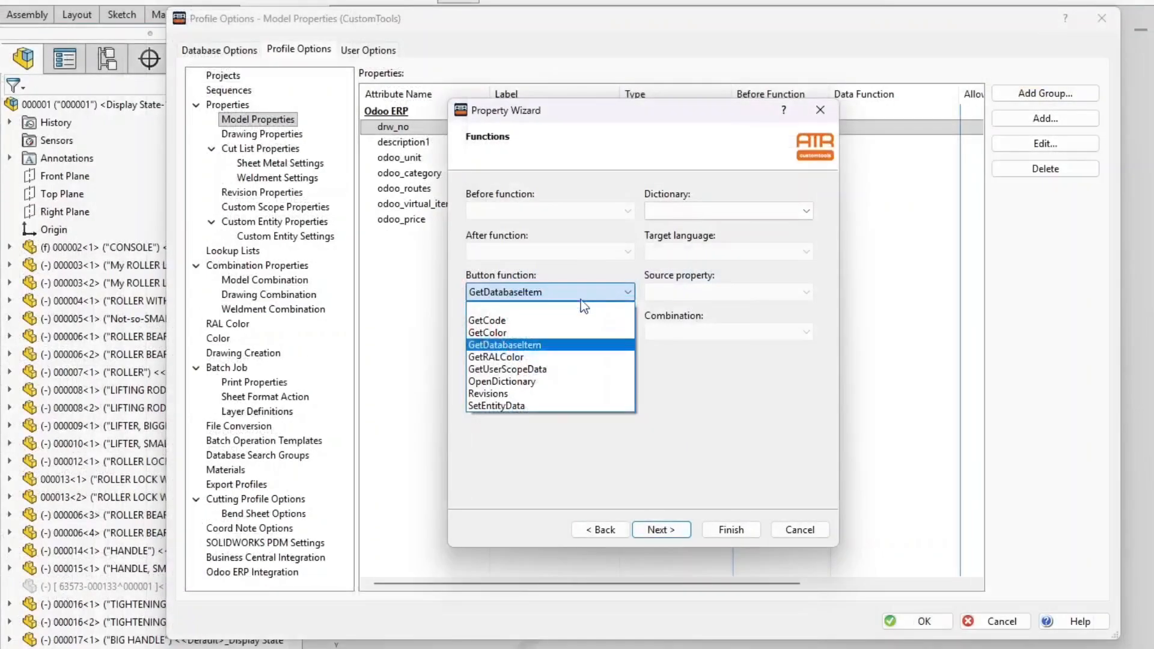
click(573, 323)
click(673, 532)
click(674, 532)
click(673, 532)
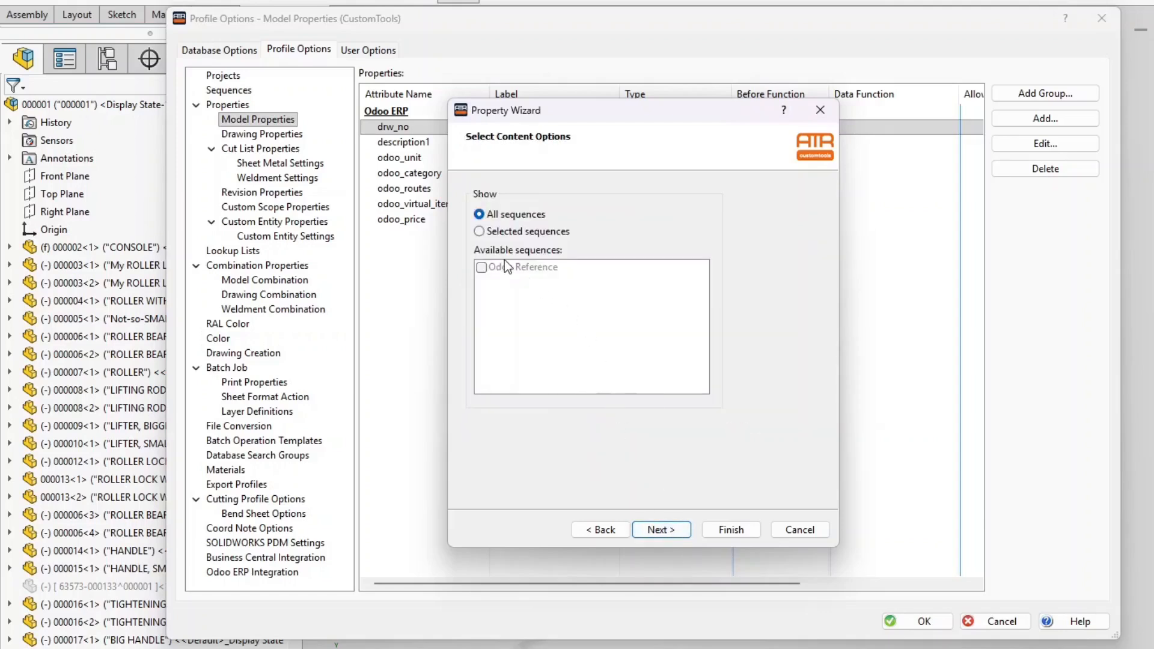
click(478, 232)
click(482, 267)
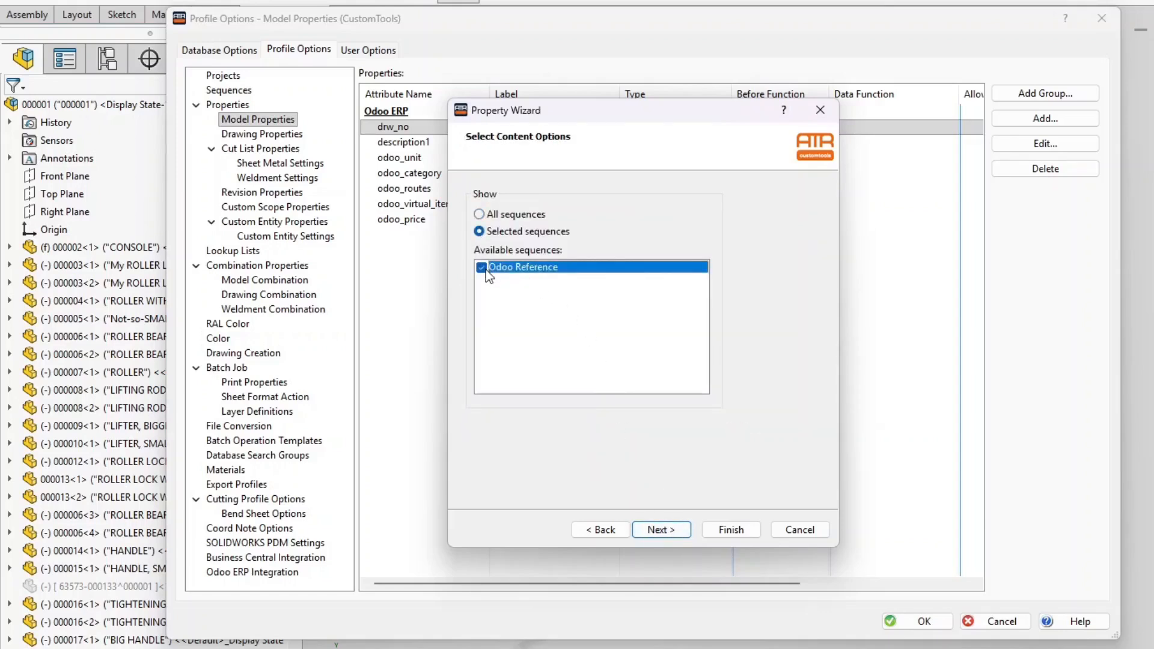
click(740, 531)
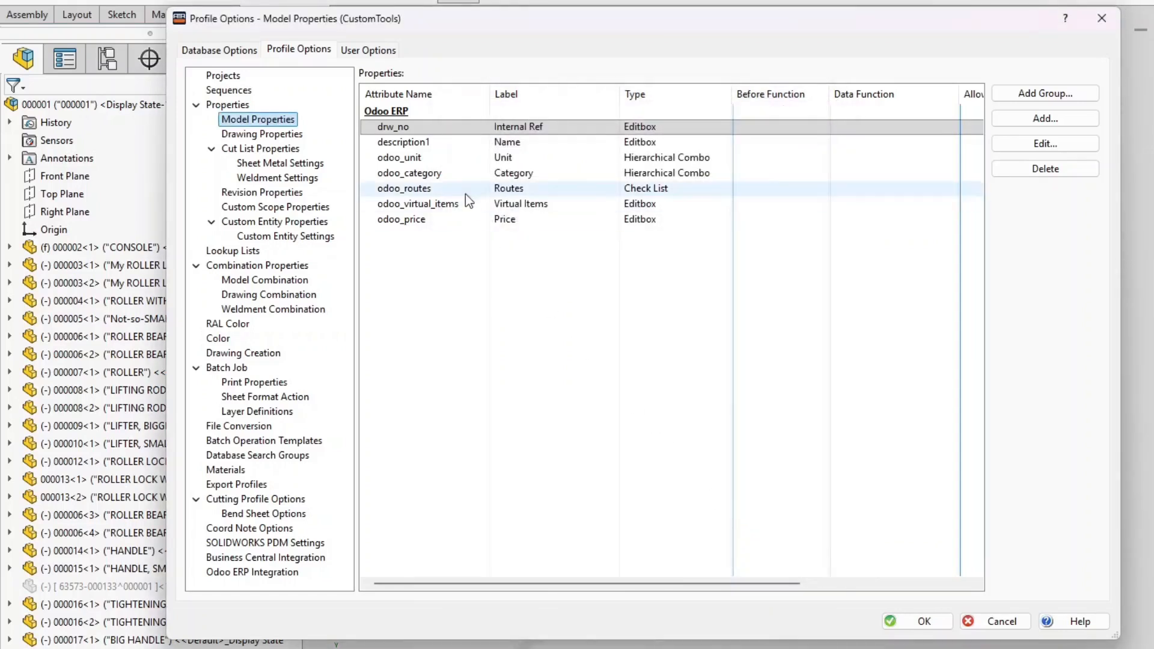
Set description1's button function to GetDatabaseItem and save the profile options
double_click(437, 149)
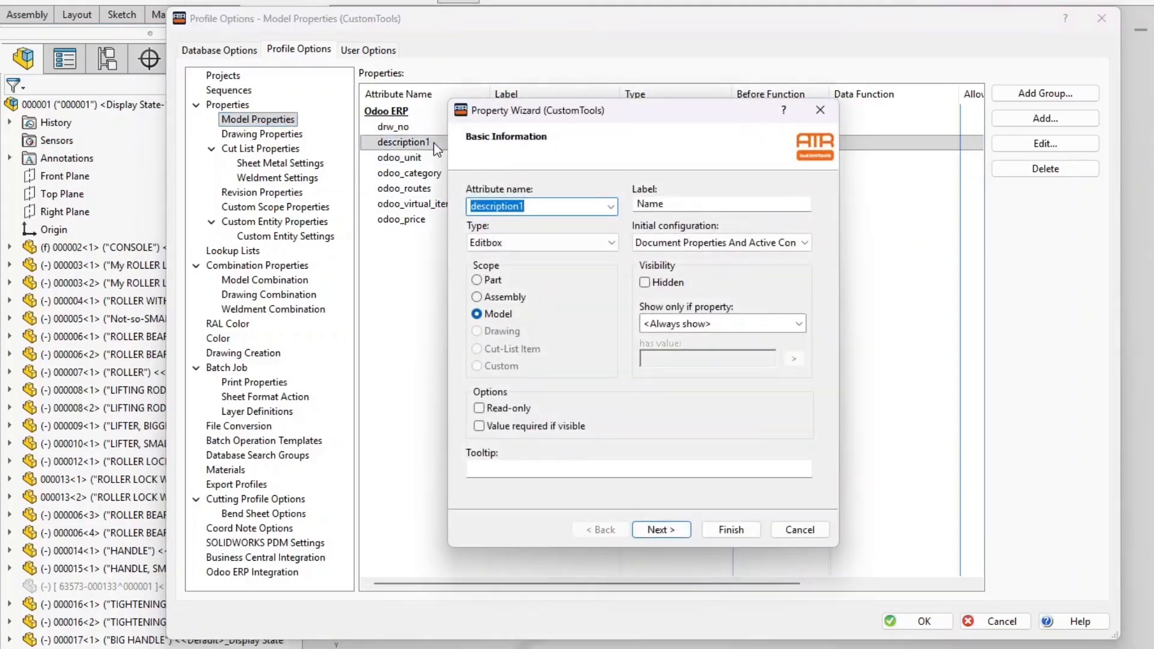
click(663, 530)
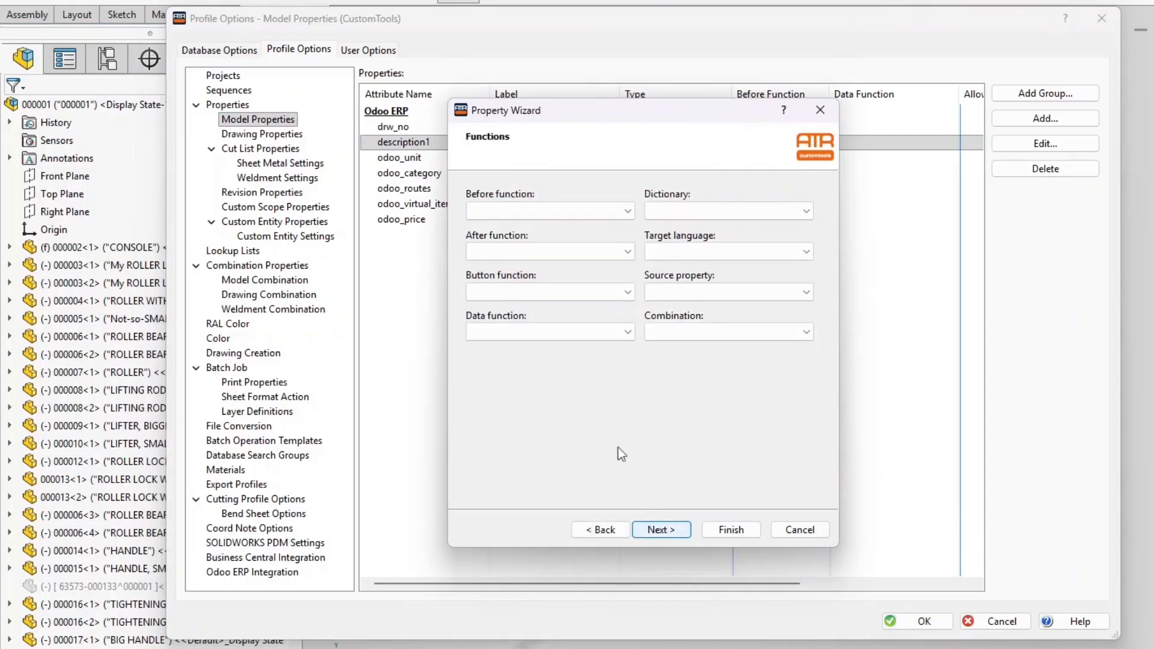
click(529, 293)
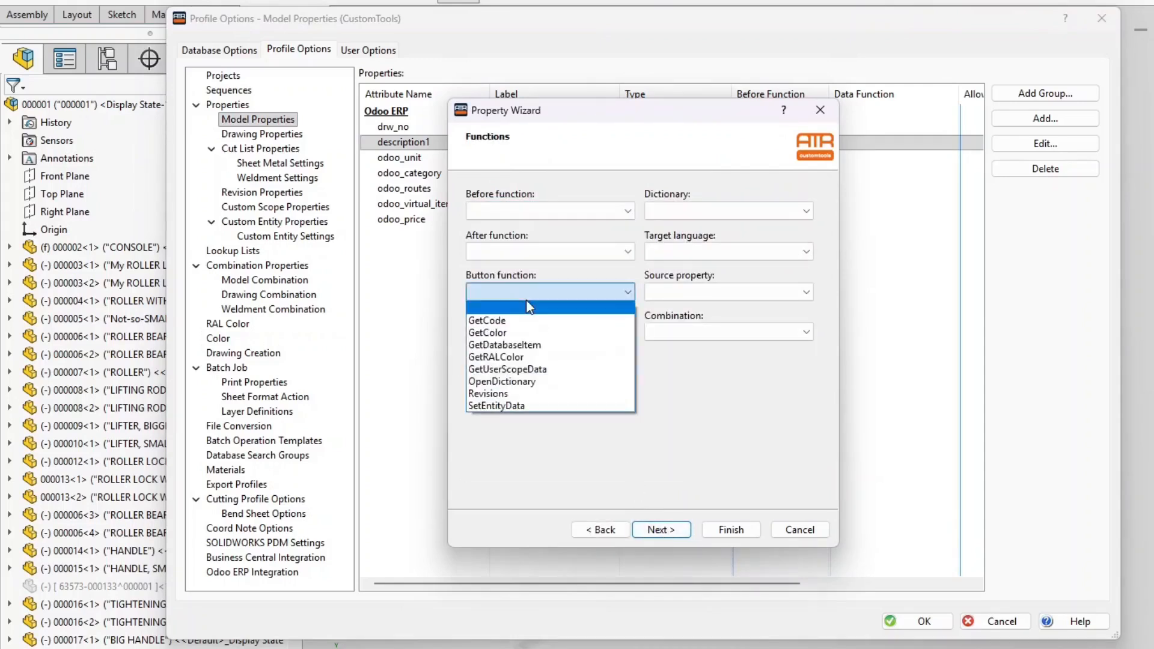
click(534, 345)
click(731, 529)
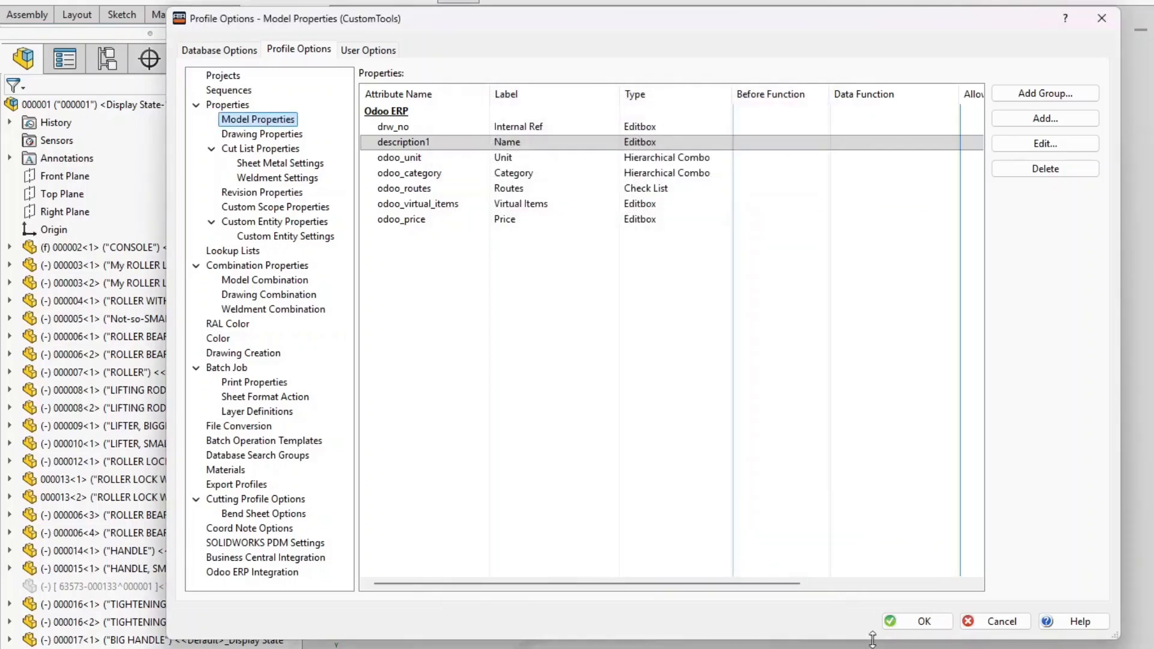
click(921, 621)
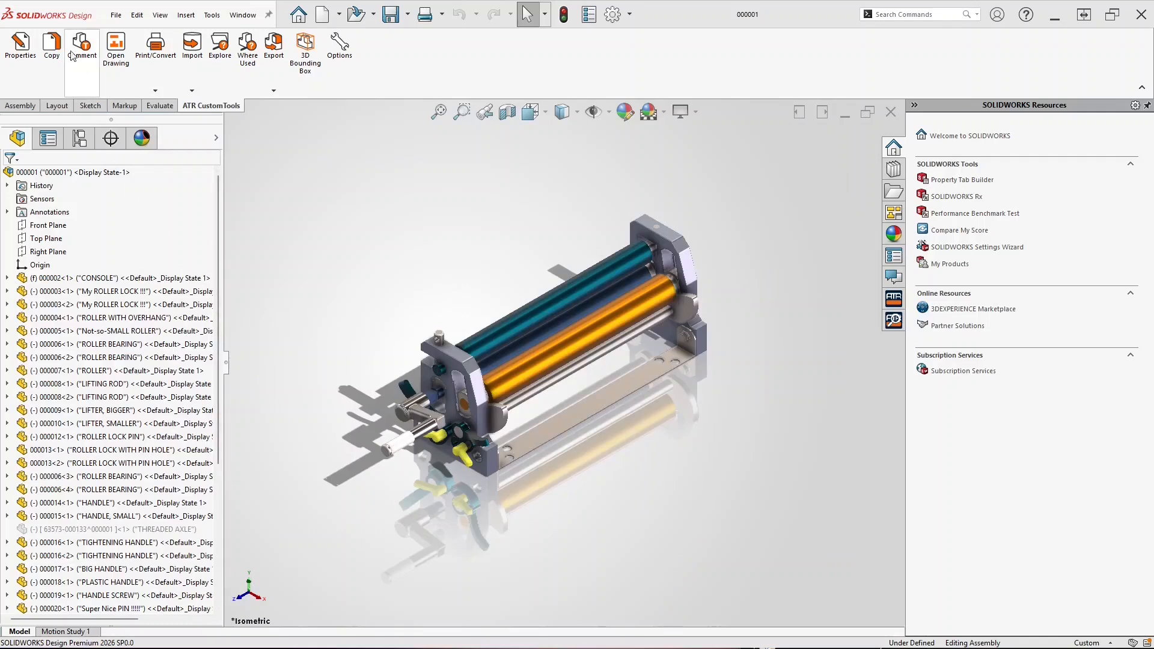
Write an Odoo Reference sequence code into Internal Ref for all files in the roller assembly
click(53, 47)
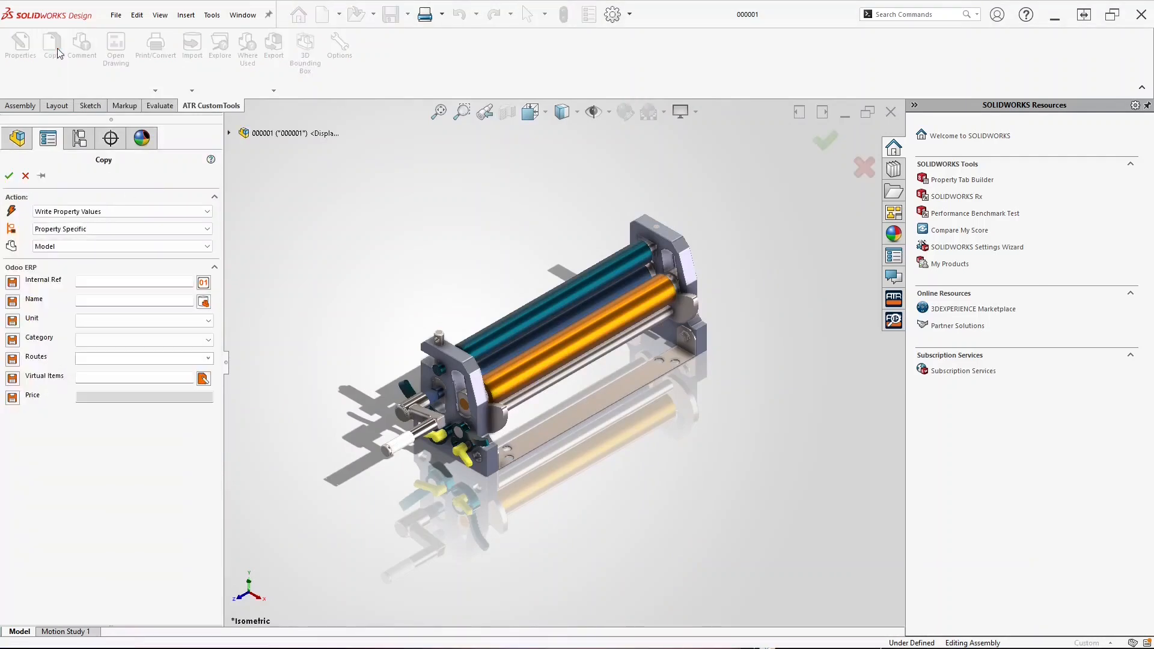
click(204, 282)
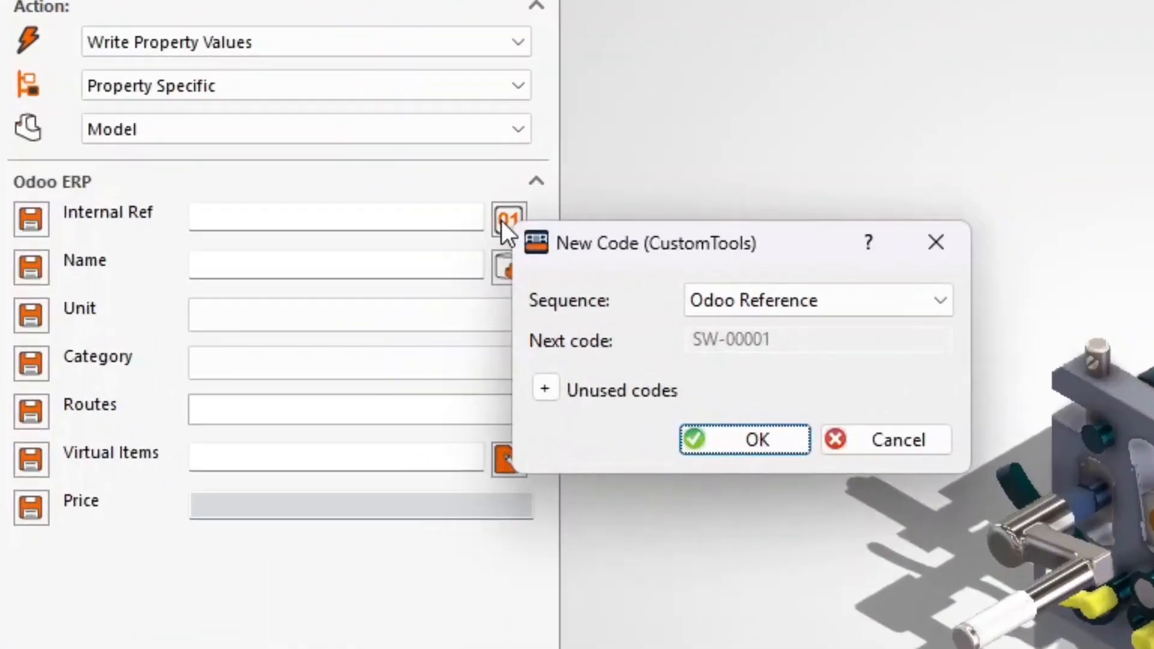
click(712, 434)
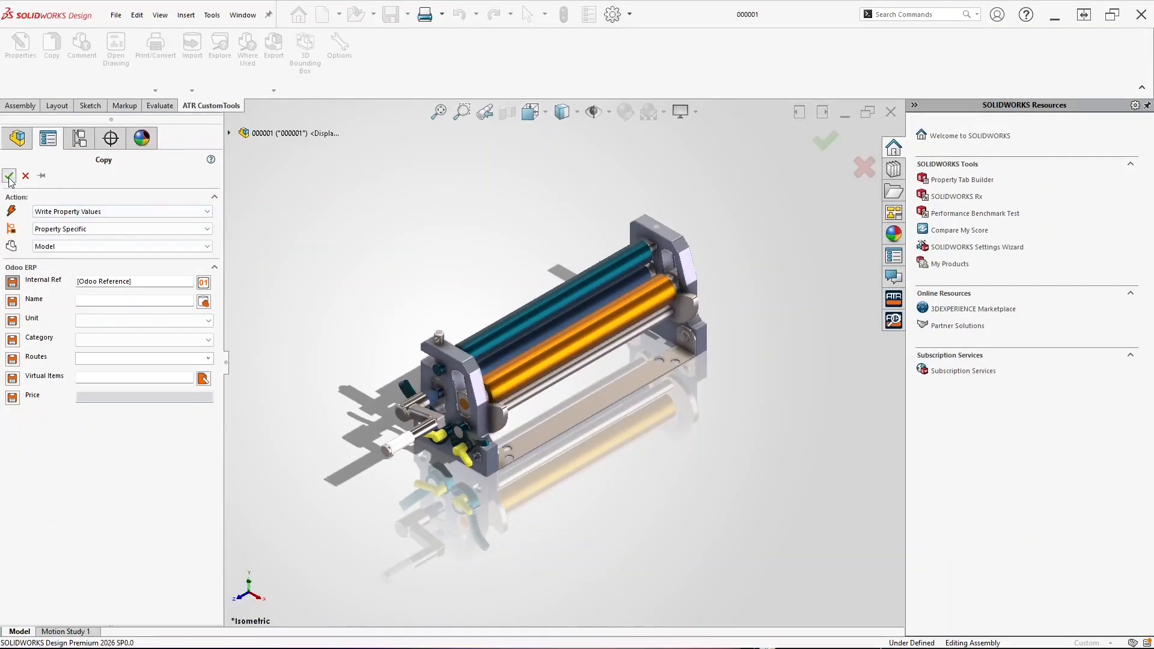
click(9, 176)
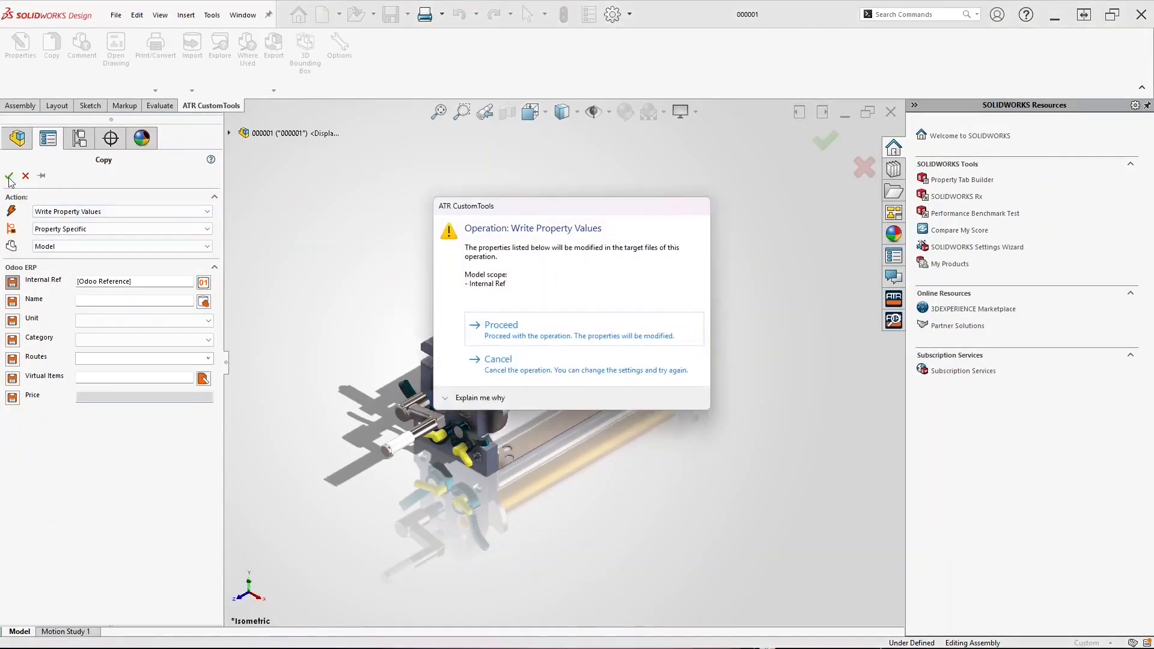
click(490, 328)
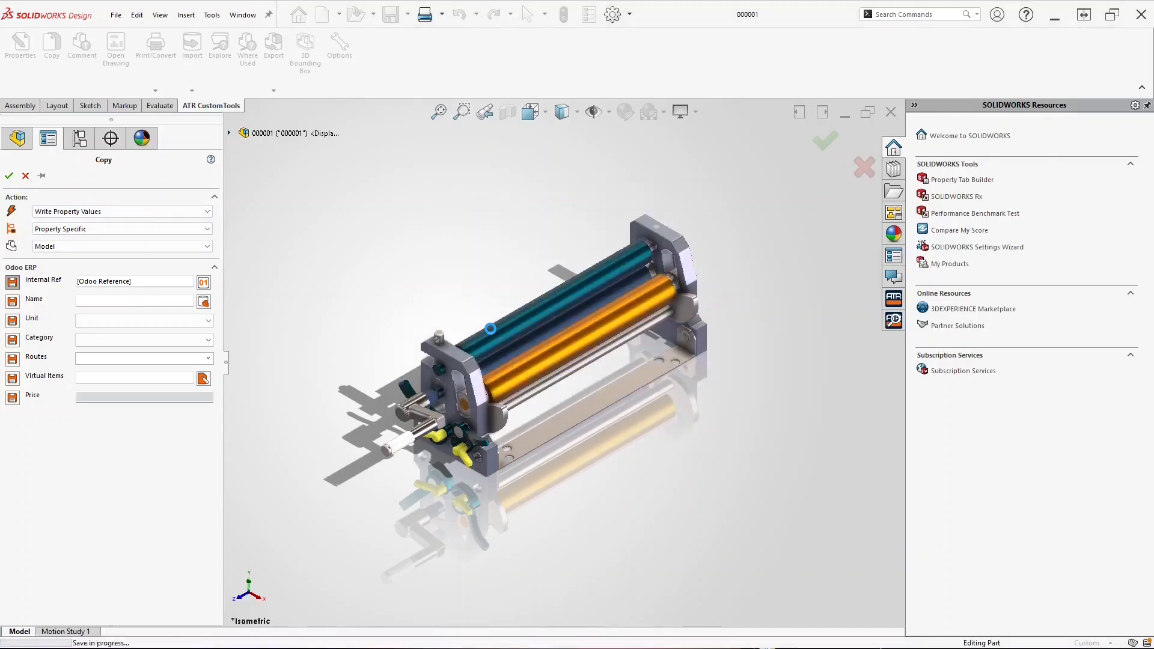
click(572, 417)
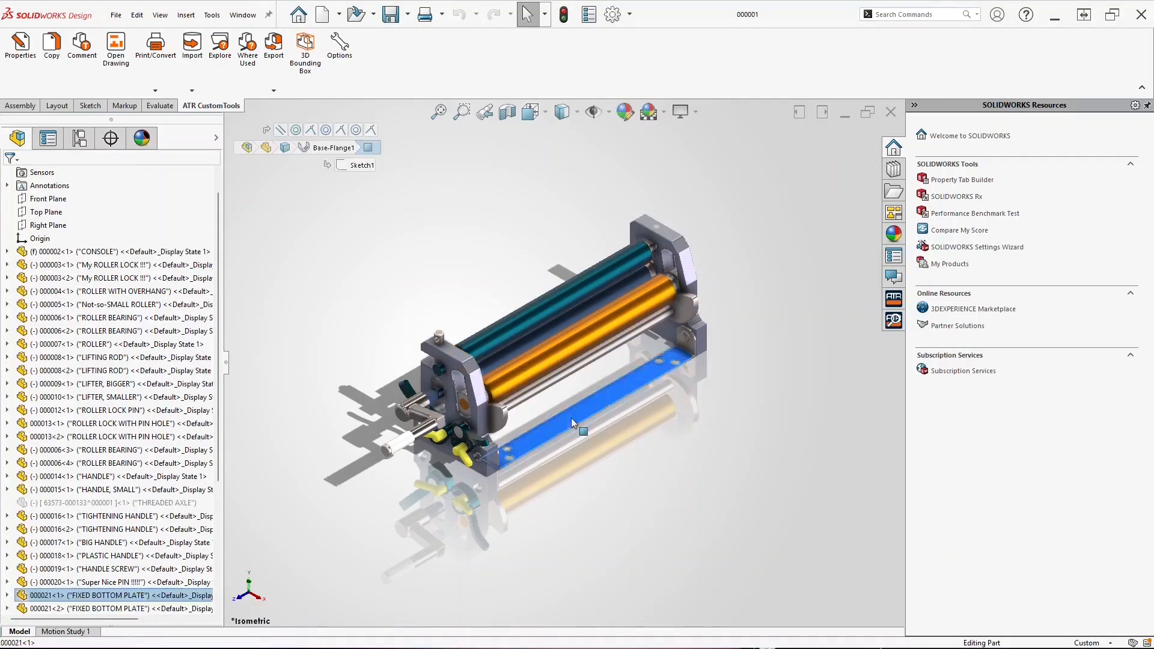
click(23, 51)
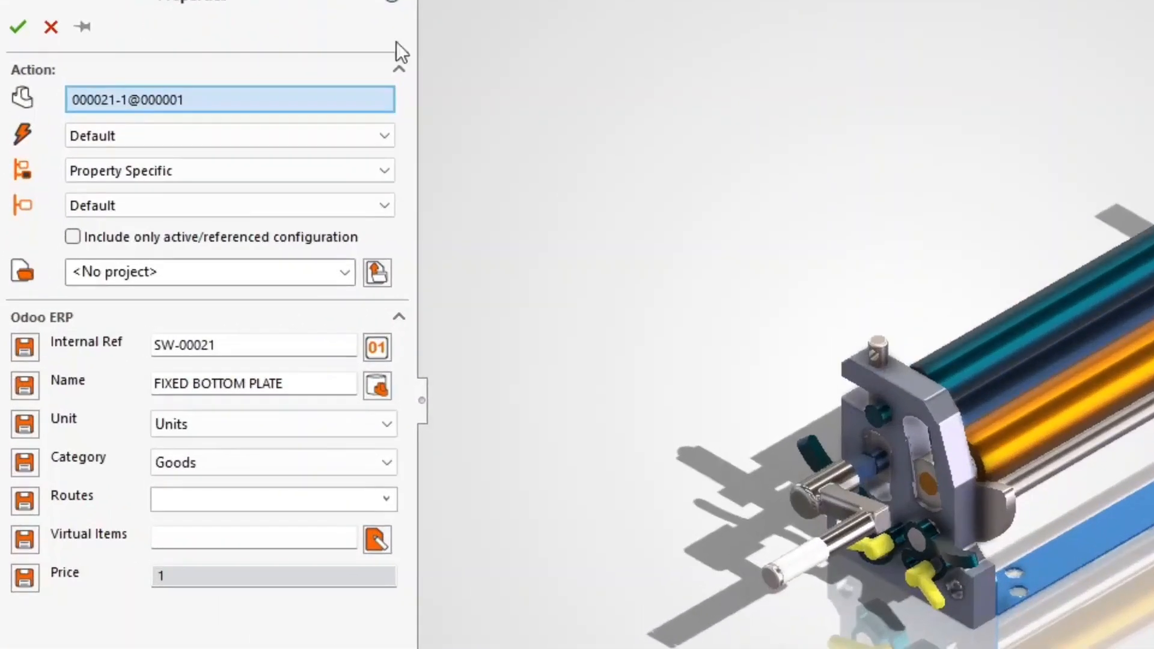
click(1027, 323)
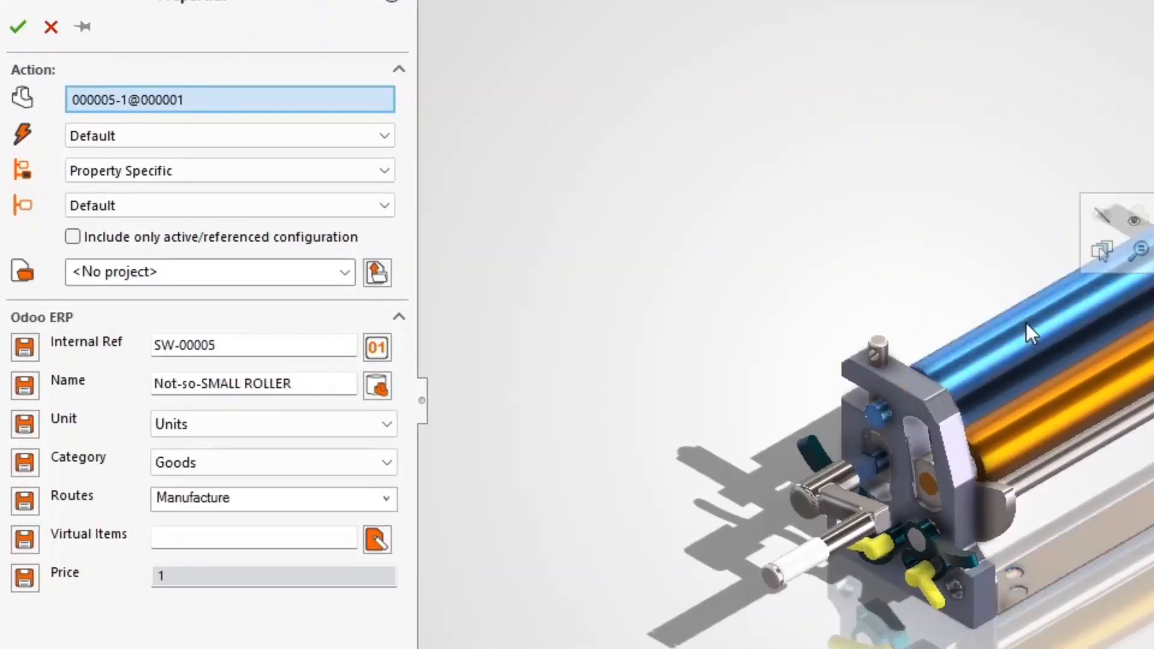
click(905, 487)
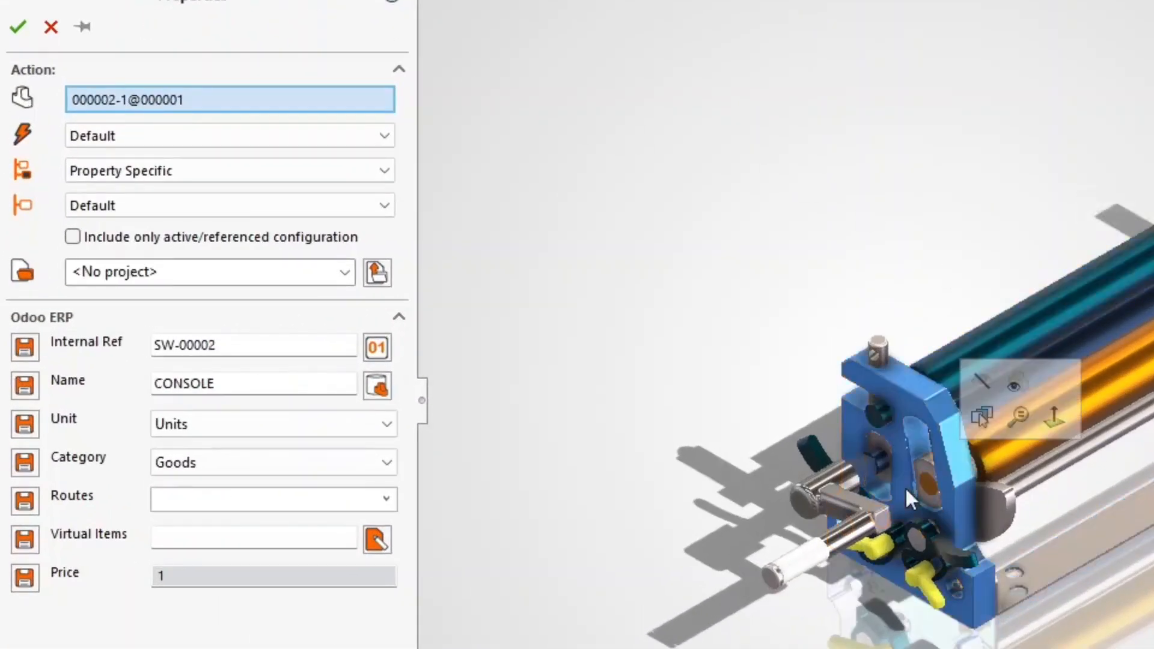
click(1151, 199)
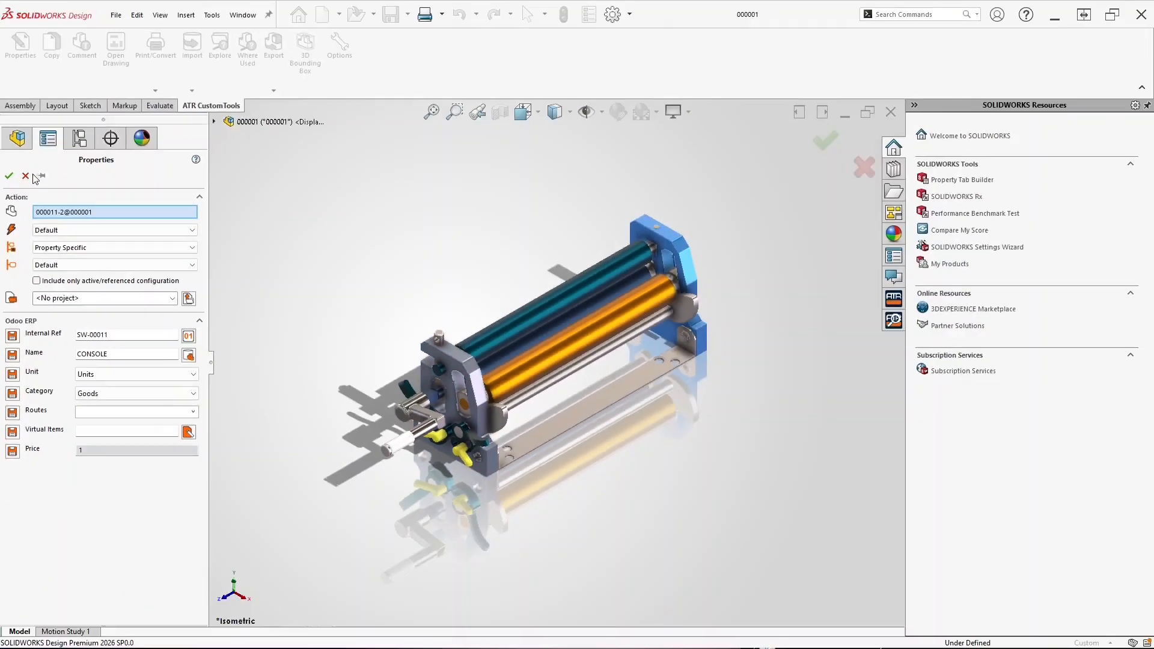
click(51, 27)
click(274, 90)
click(283, 105)
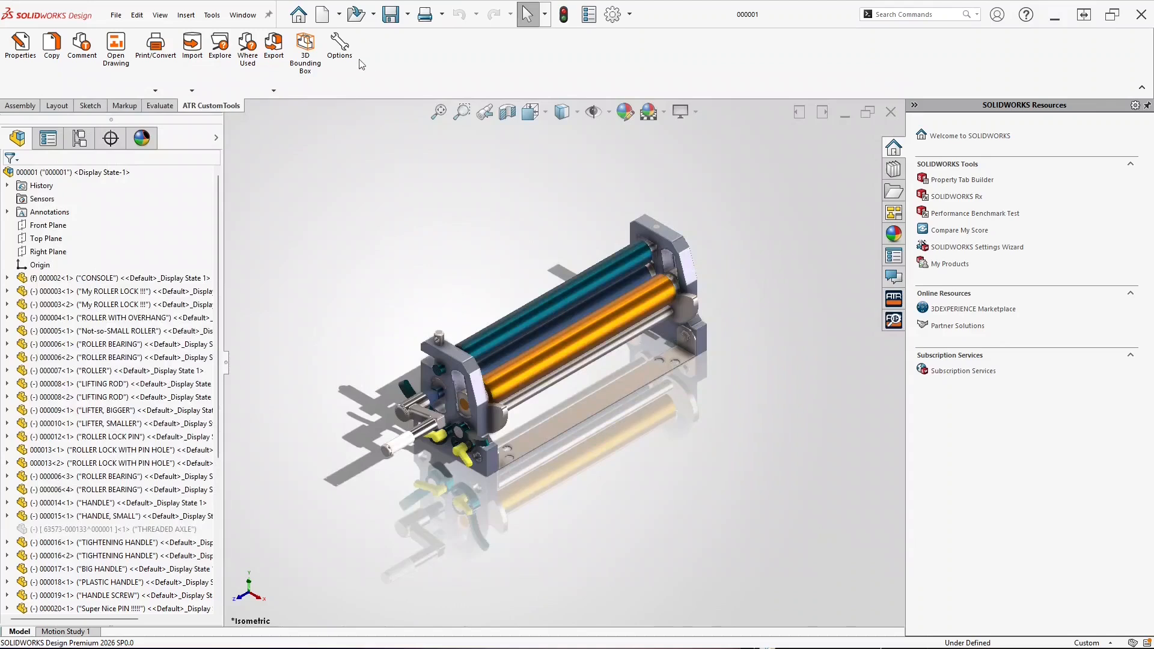
click(341, 48)
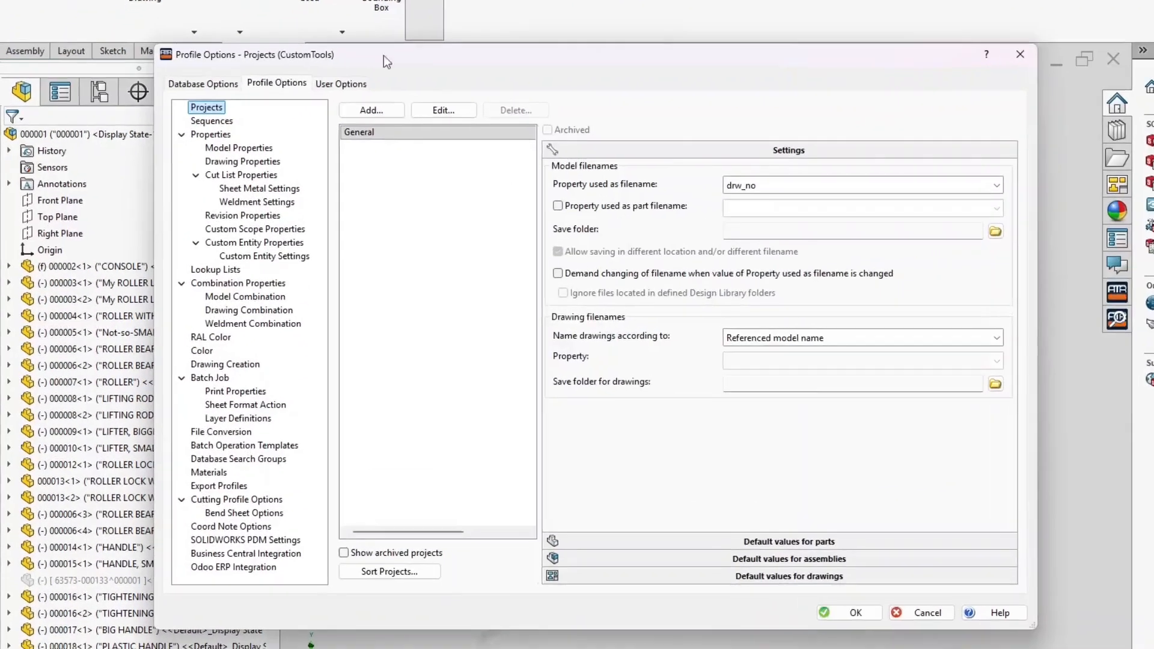
Relabel the drw_no model property from Internal Ref to Drawing Number
click(254, 147)
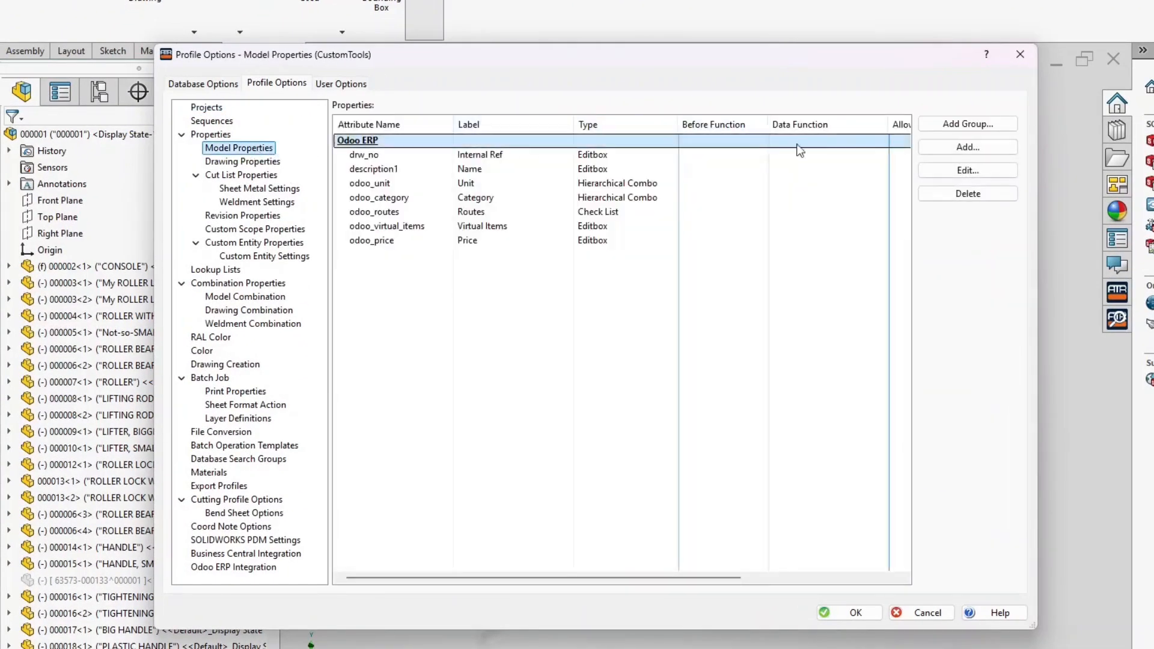
double_click(632, 159)
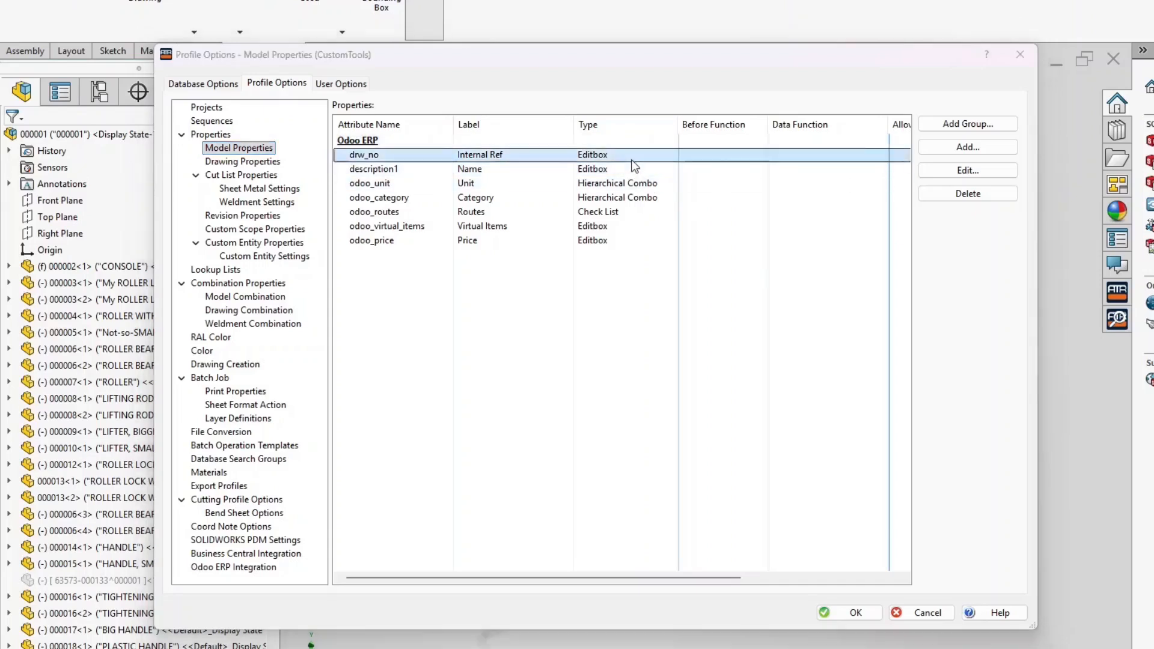
triple_click(677, 226)
text(Drawing Number)
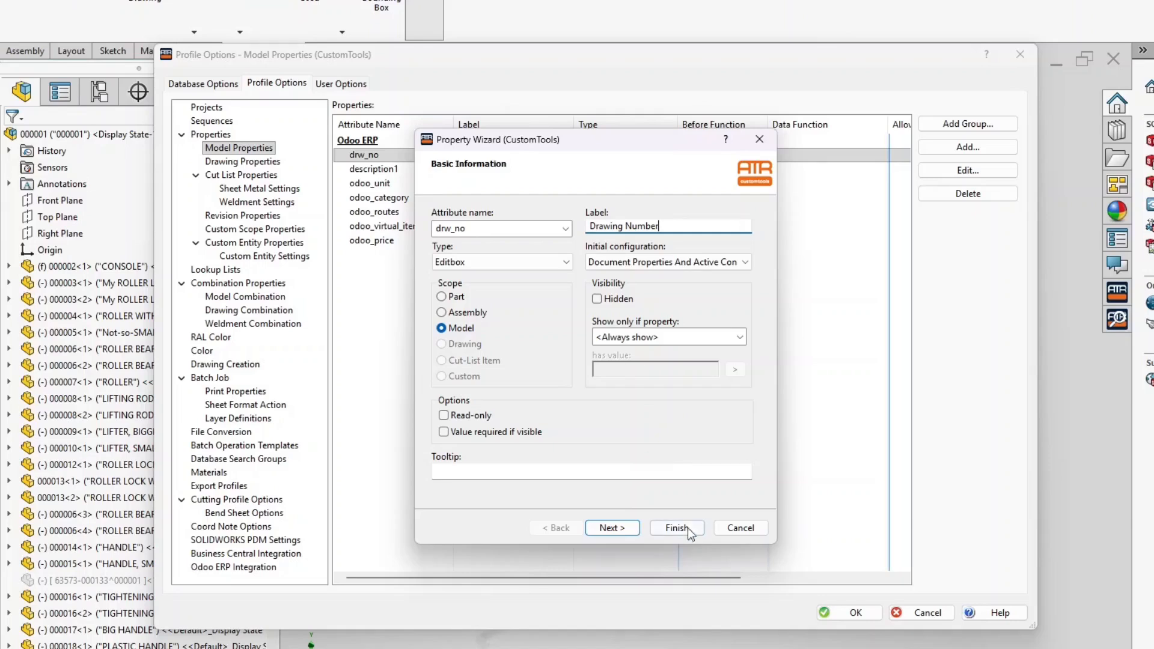
click(687, 528)
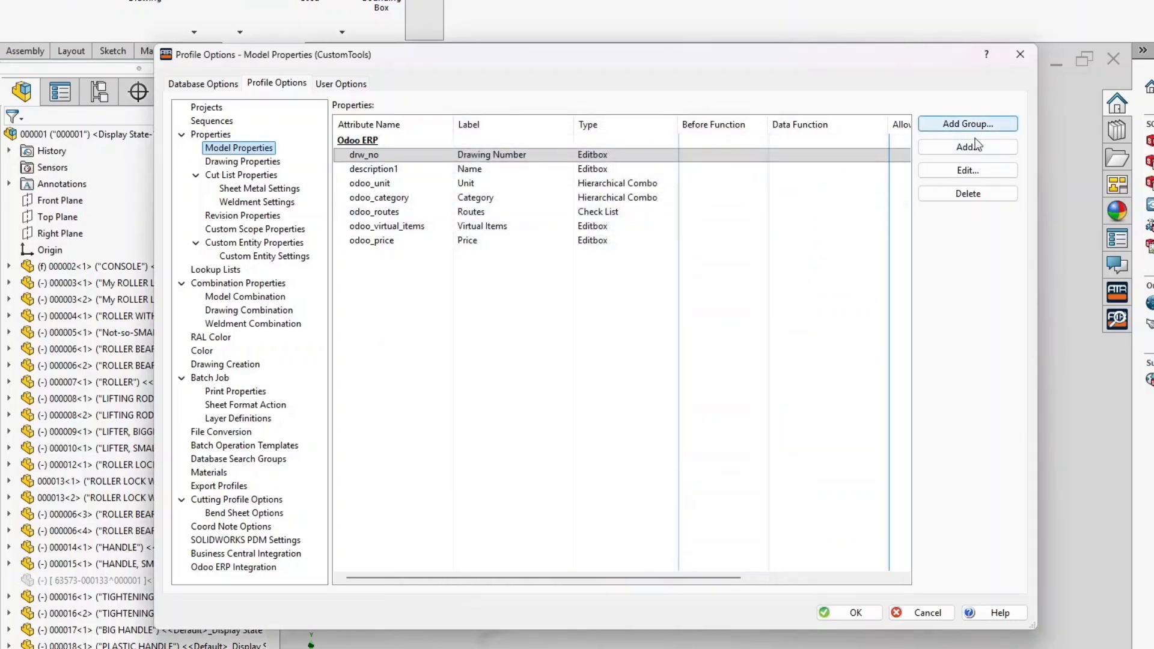
Add a 'revision' model property and move it just below drw_no
click(975, 149)
text(revision)
key(Tab)
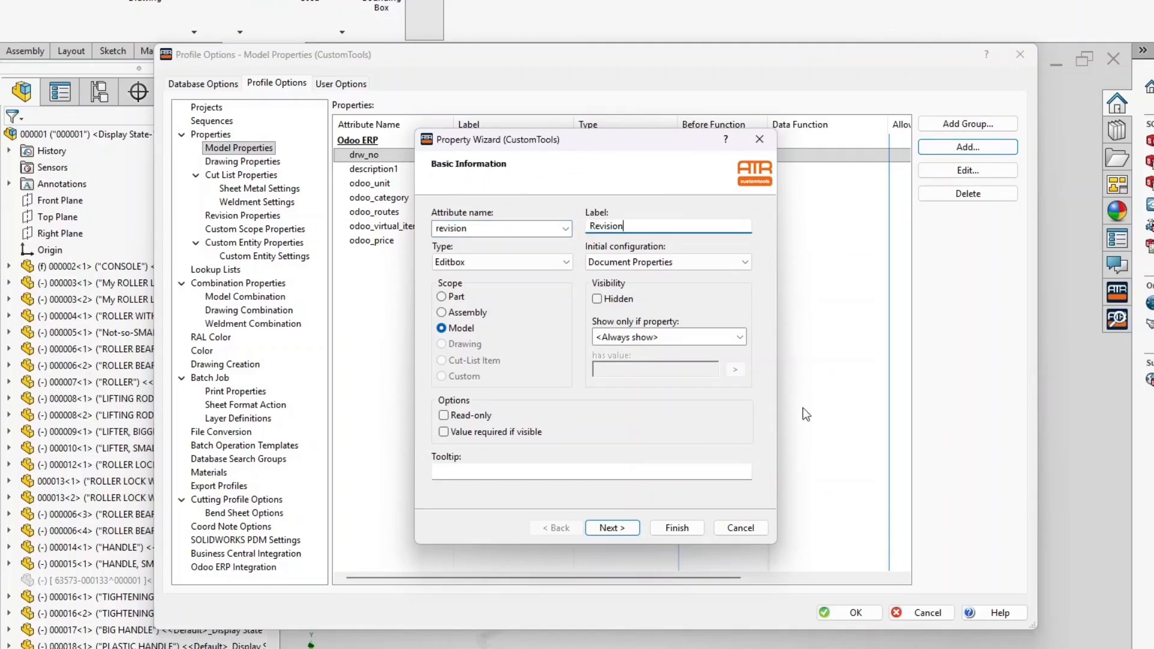
click(677, 527)
drag(390, 255, 406, 169)
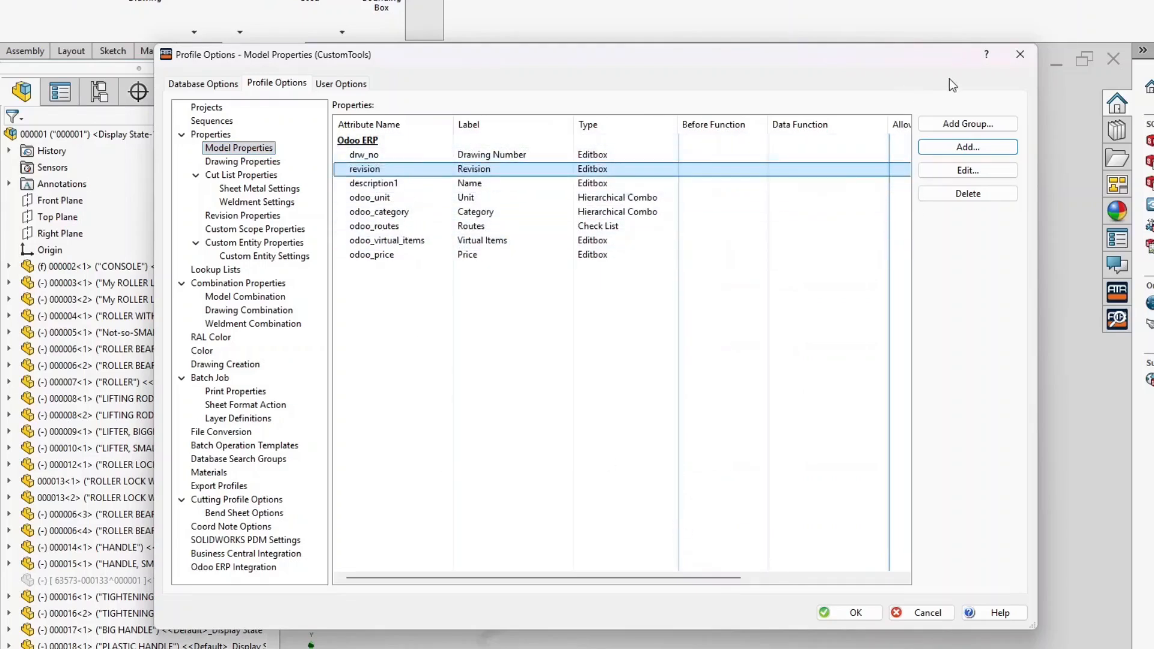
Add an 'odoo_ref' model property and place it third, below revision
click(968, 147)
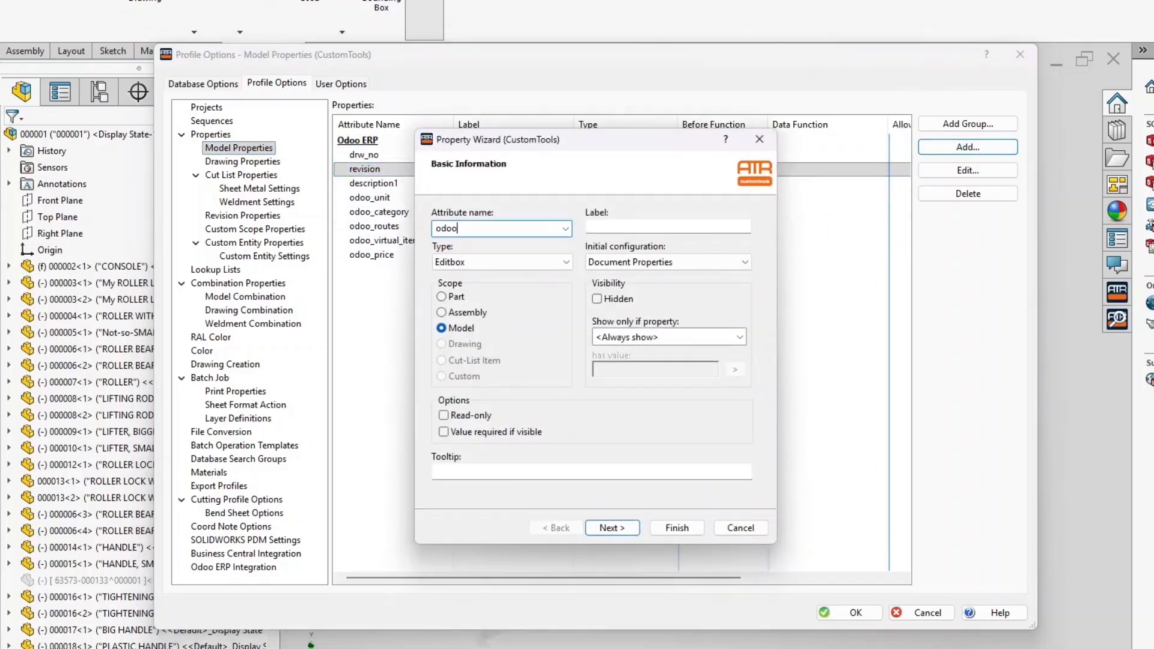
key(Tab)
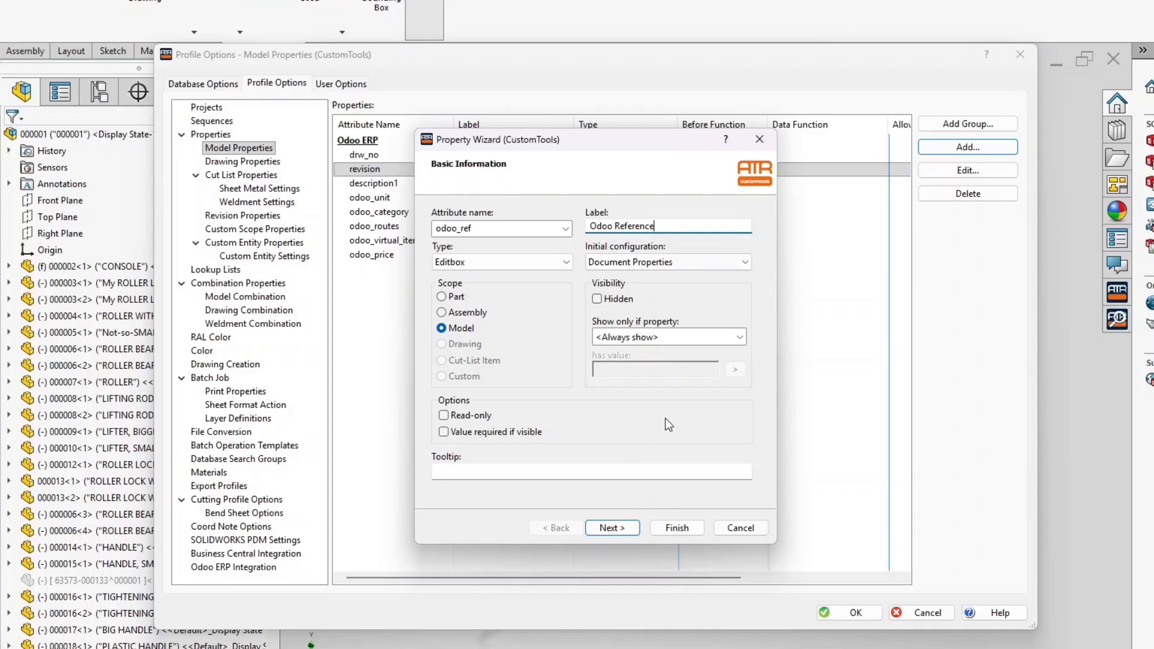
click(677, 528)
click(380, 271)
drag(381, 271, 392, 182)
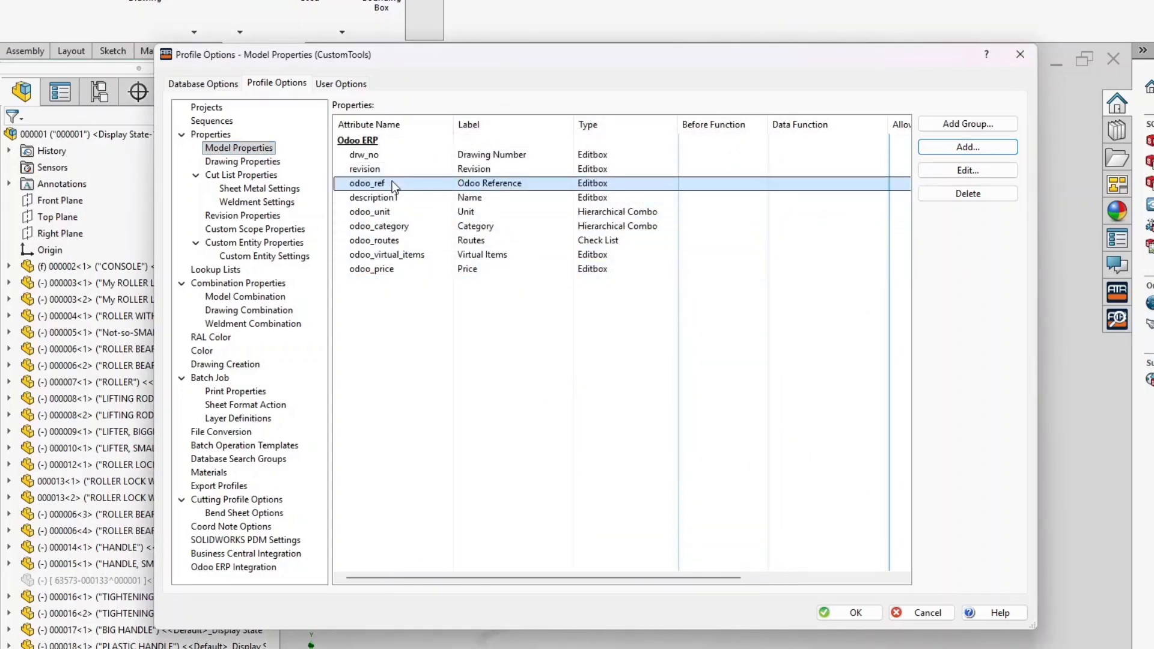
click(271, 298)
Create an 'Odoo Reference' combination formatted as Drawing Number-Revision
click(1009, 123)
click(349, 333)
text(Odoo Reference)
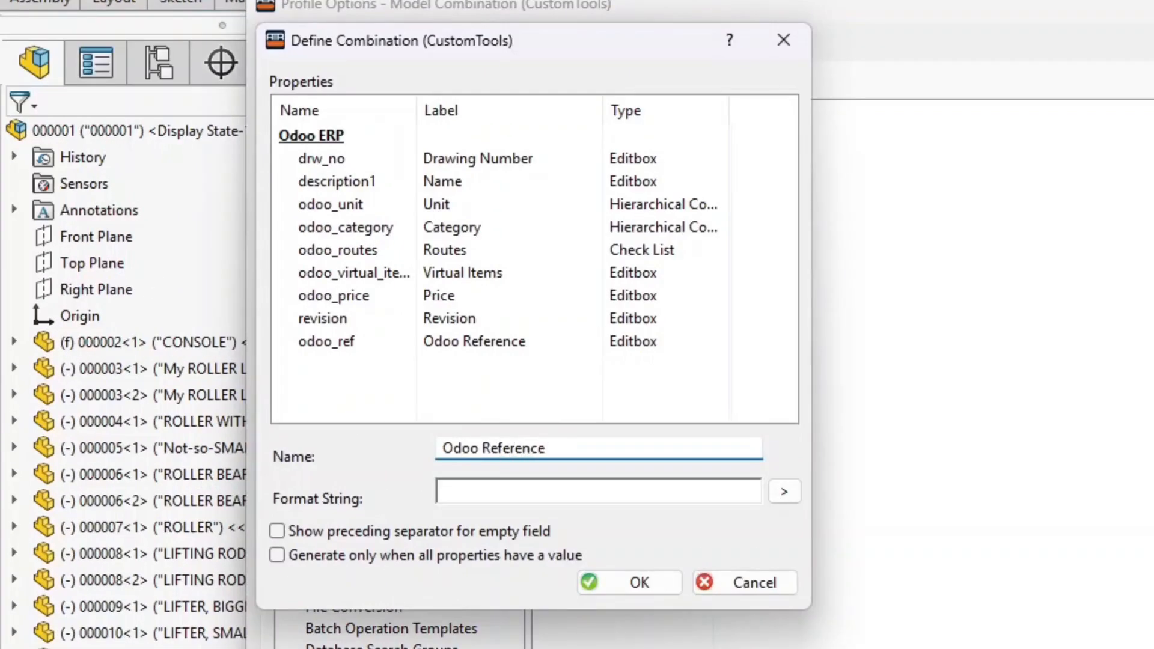
click(481, 481)
double_click(325, 160)
click(663, 488)
text(-)
double_click(323, 319)
click(699, 487)
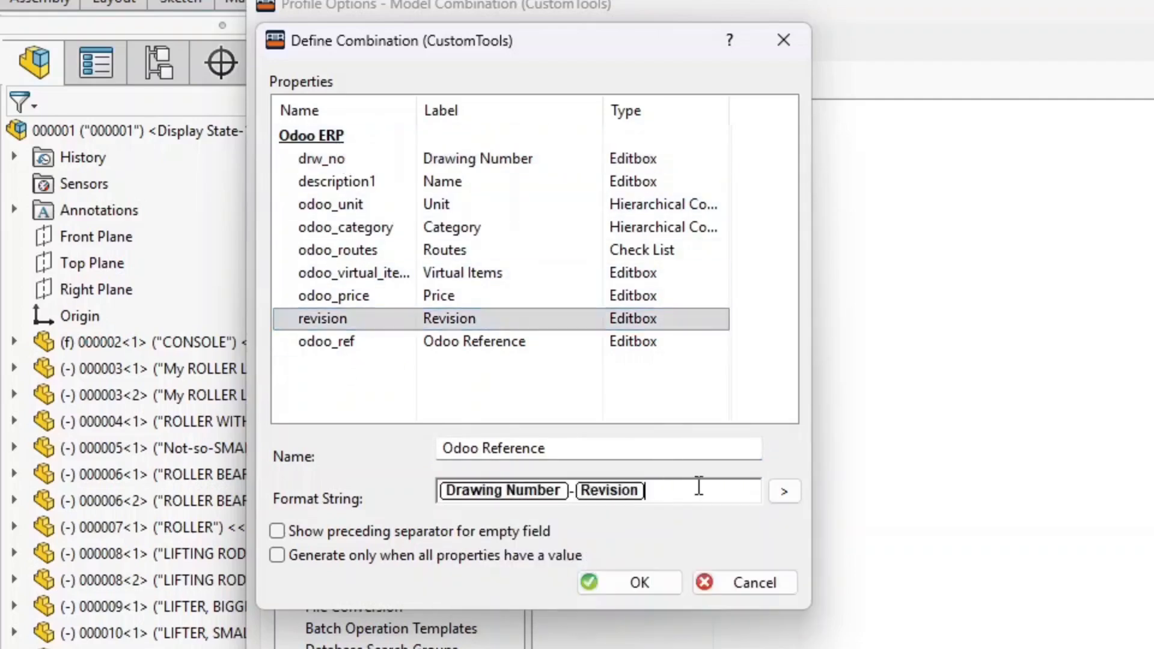
click(640, 586)
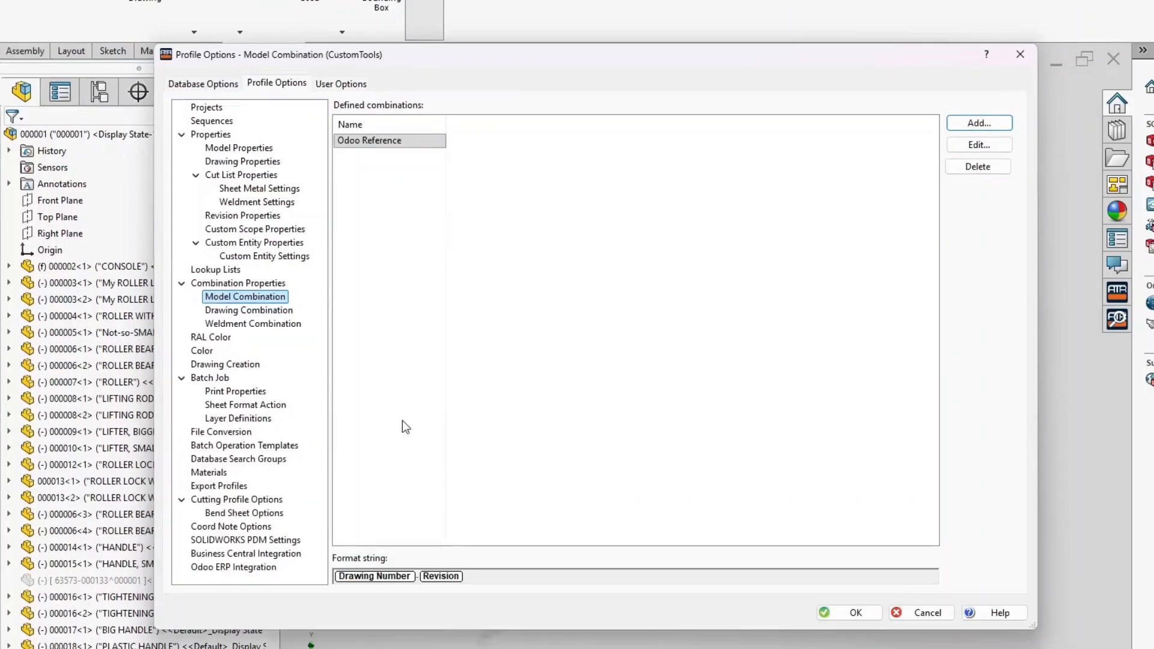
Give odoo_ref the GetCombinationValue data function using the Odoo Reference combination
click(262, 150)
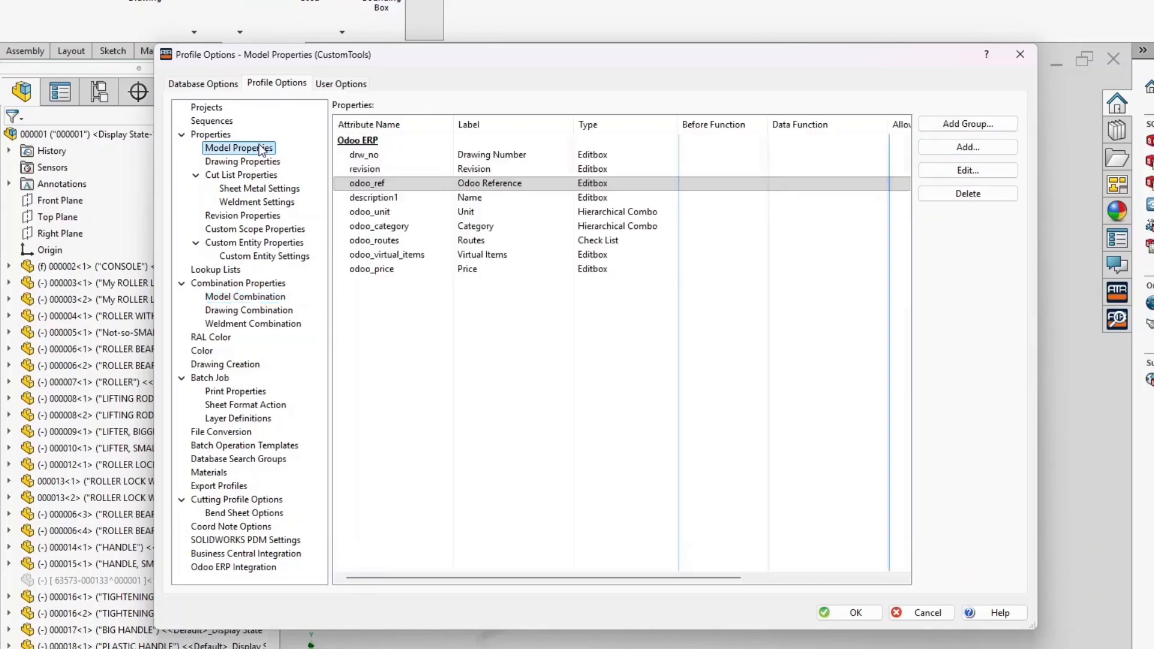
double_click(392, 185)
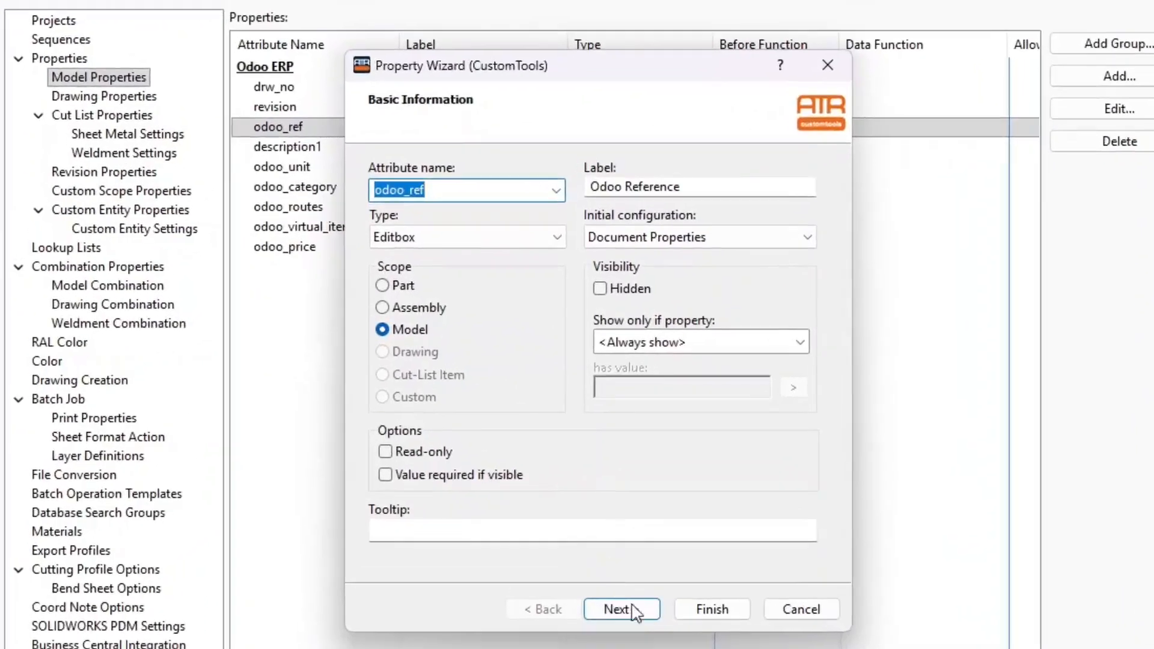
click(625, 529)
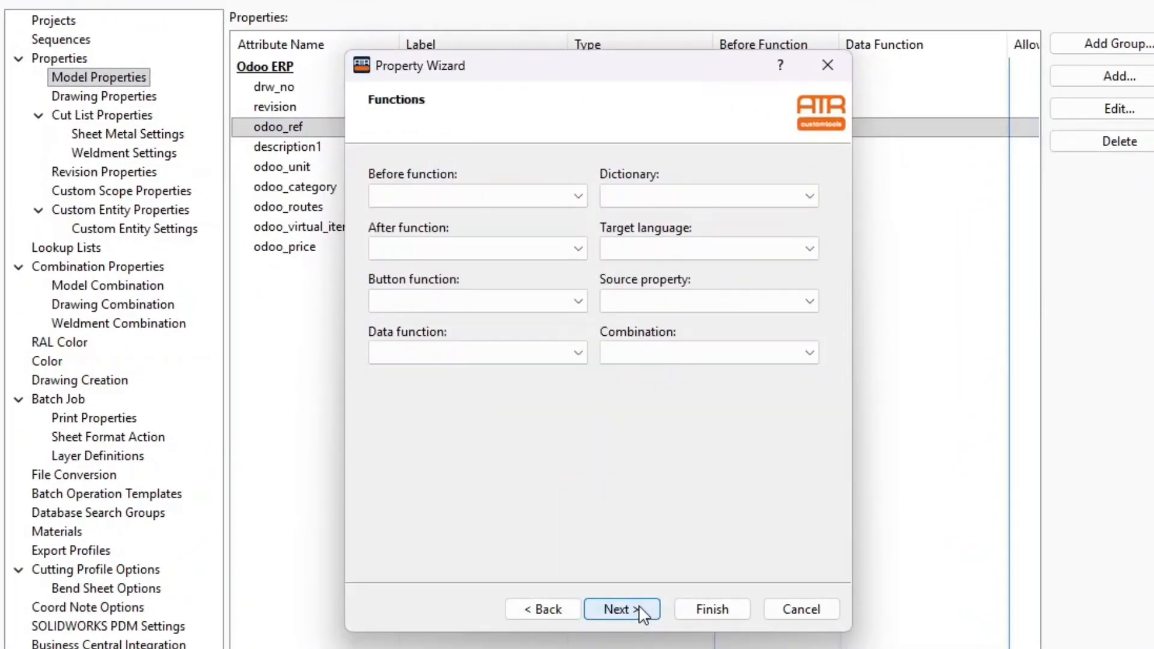
click(467, 358)
click(488, 391)
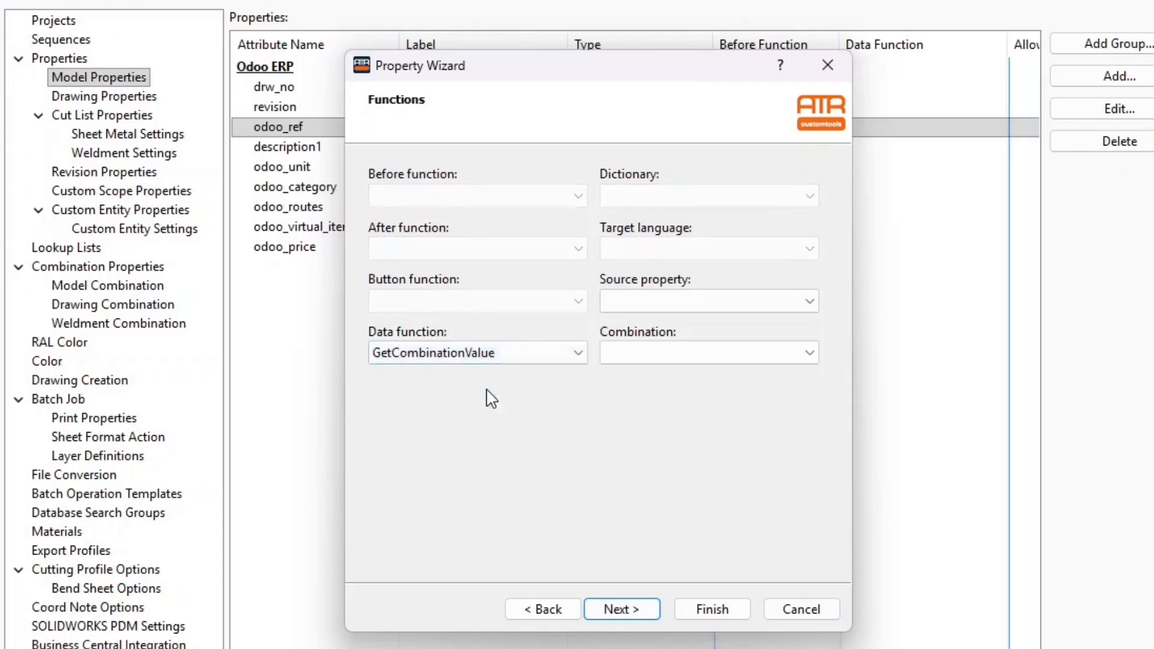
click(684, 360)
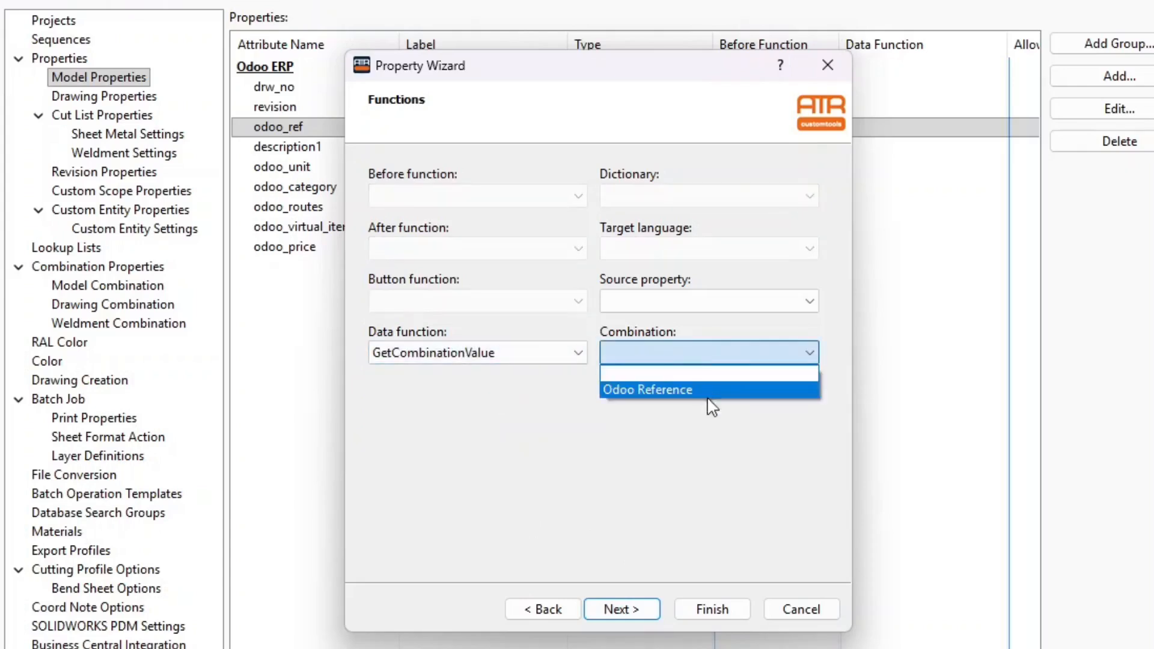
click(717, 395)
click(724, 612)
Change the Odoo Export profile's Internal Ref field data from drw_no to odoo_ref and save the options
click(53, 20)
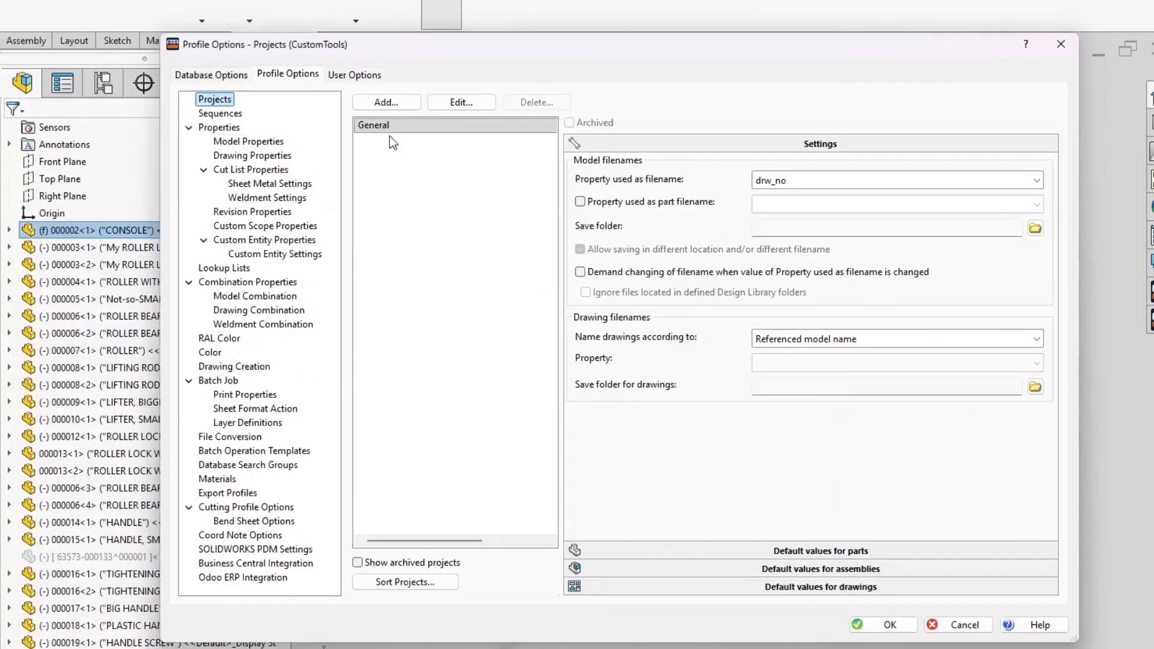
click(246, 494)
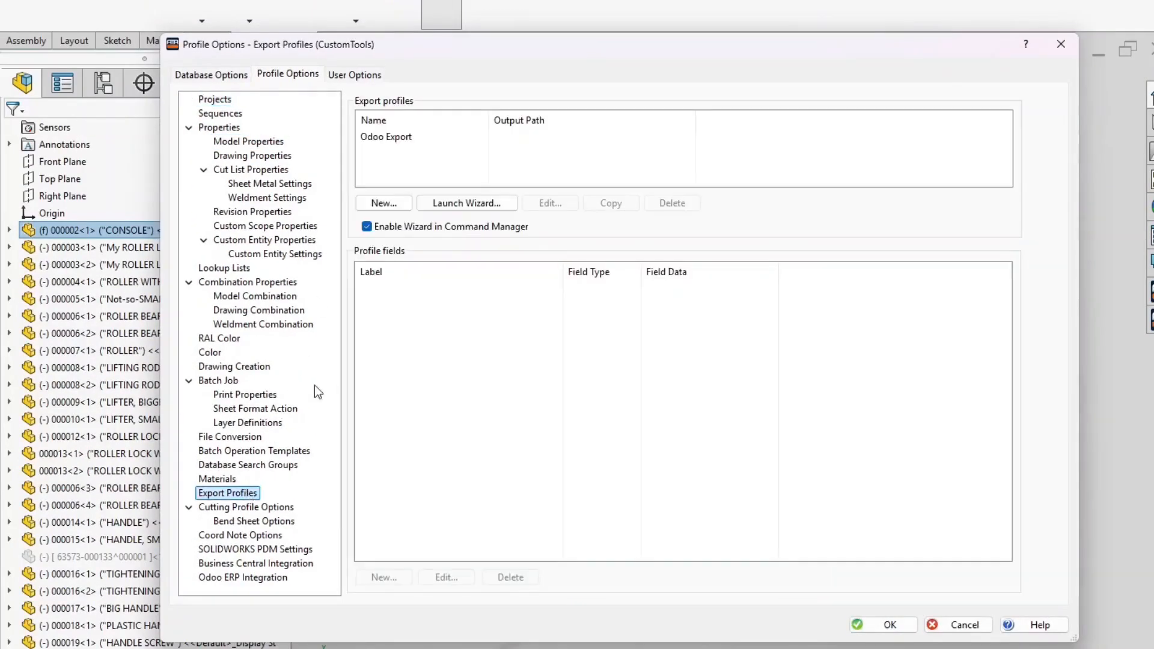
click(388, 137)
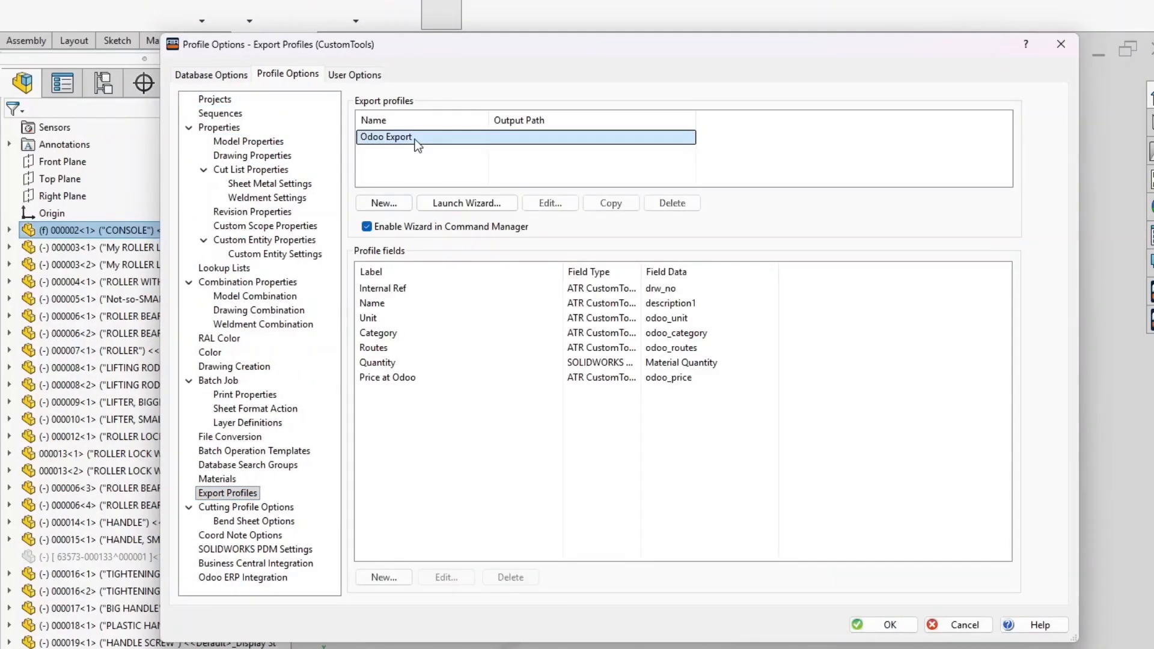
double_click(392, 288)
click(540, 254)
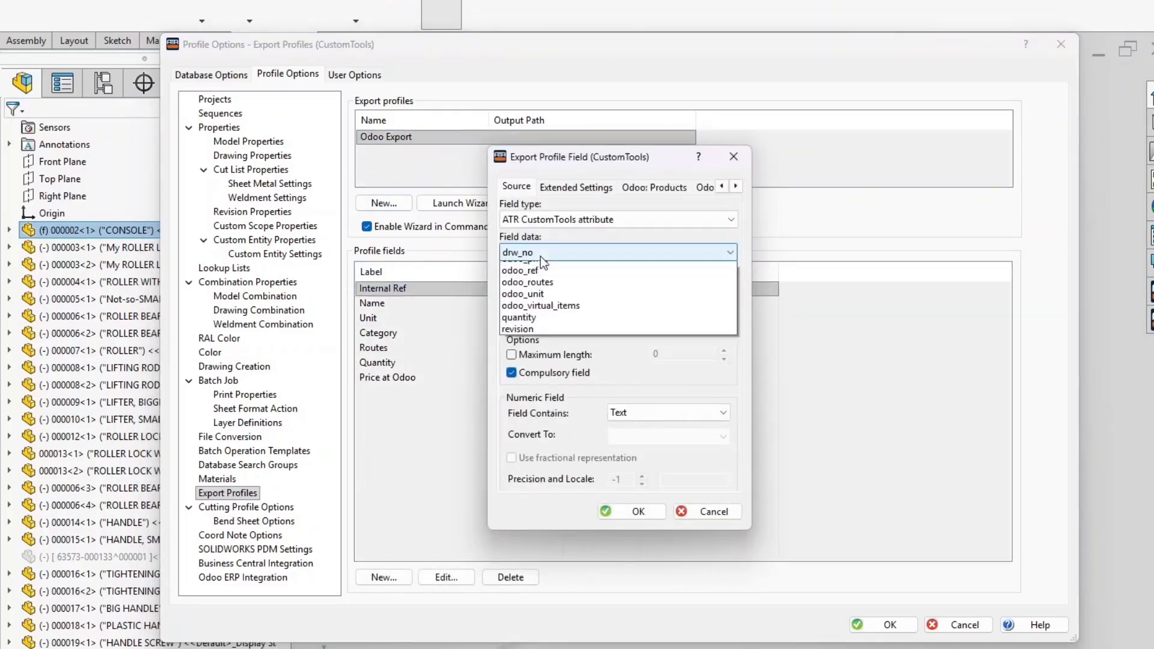
click(554, 326)
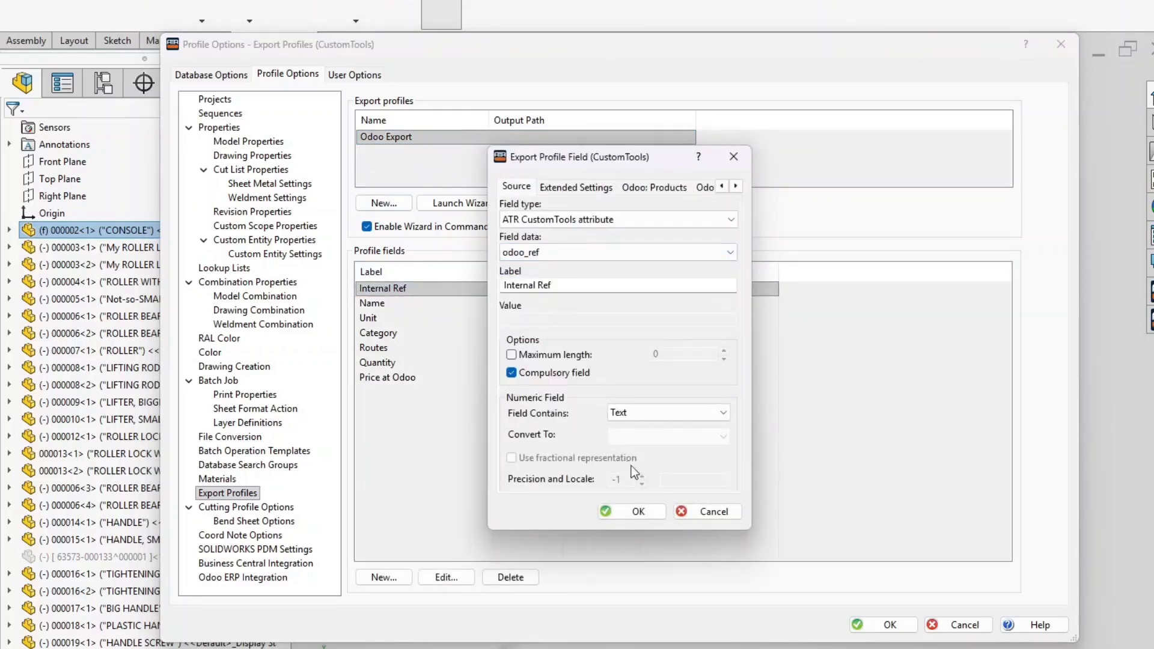
click(654, 511)
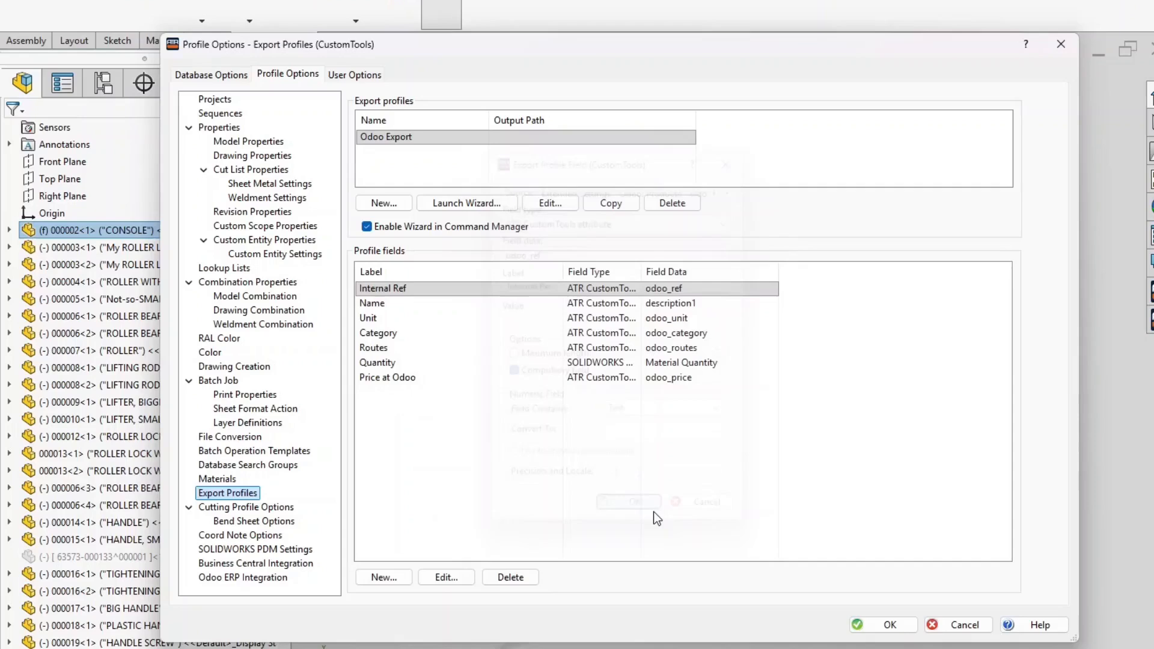
click(871, 625)
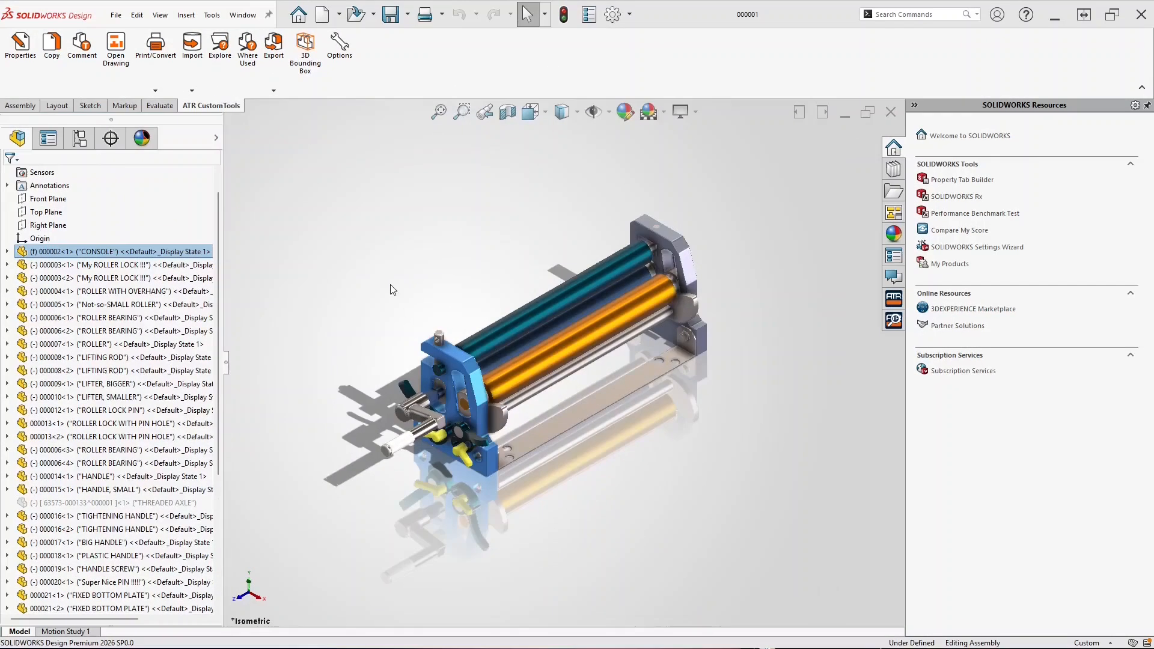
Write Revision A to the roller assembly files with Write Property Values, giving Odoo references ending in -A
click(52, 48)
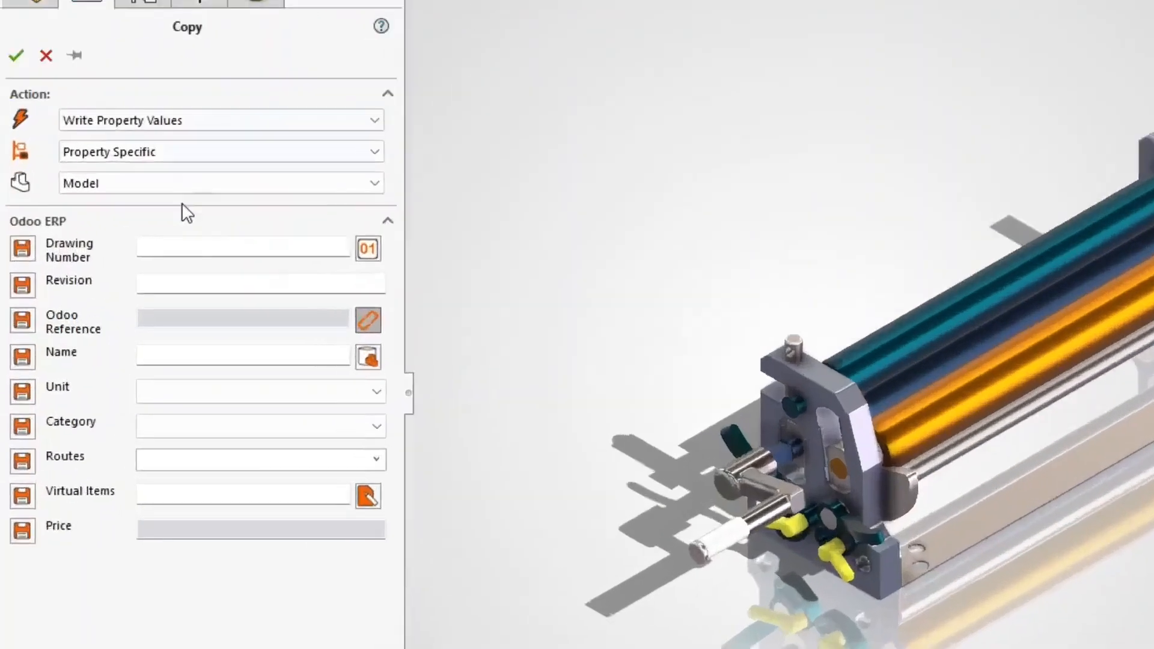
click(129, 301)
text(A)
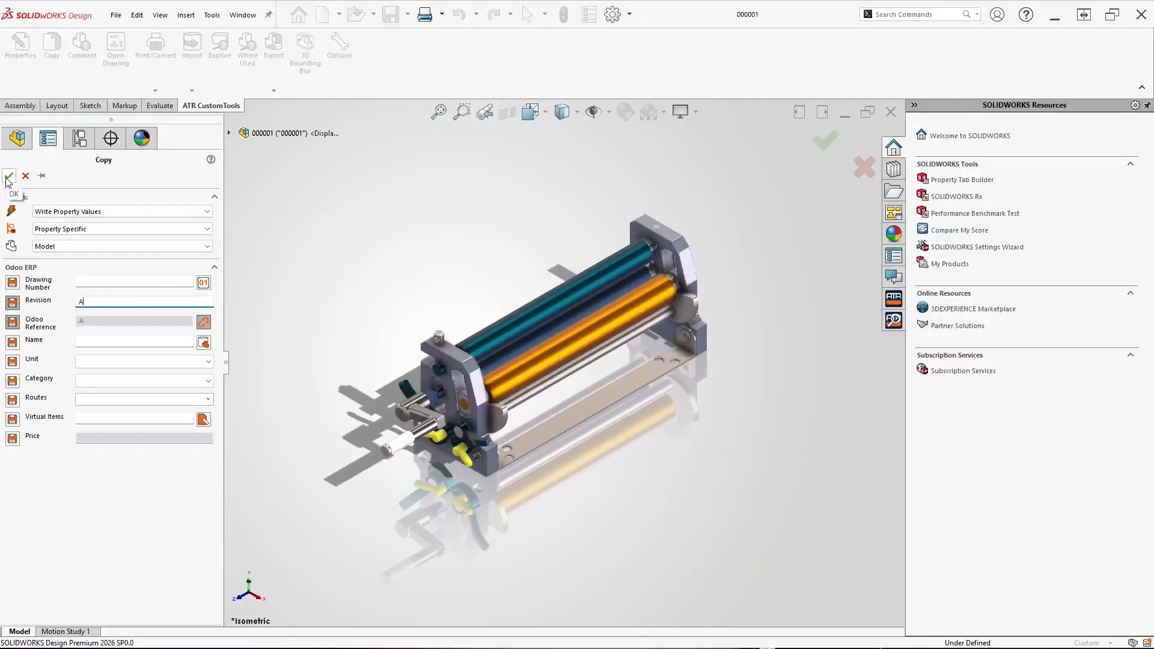
click(16, 50)
click(539, 336)
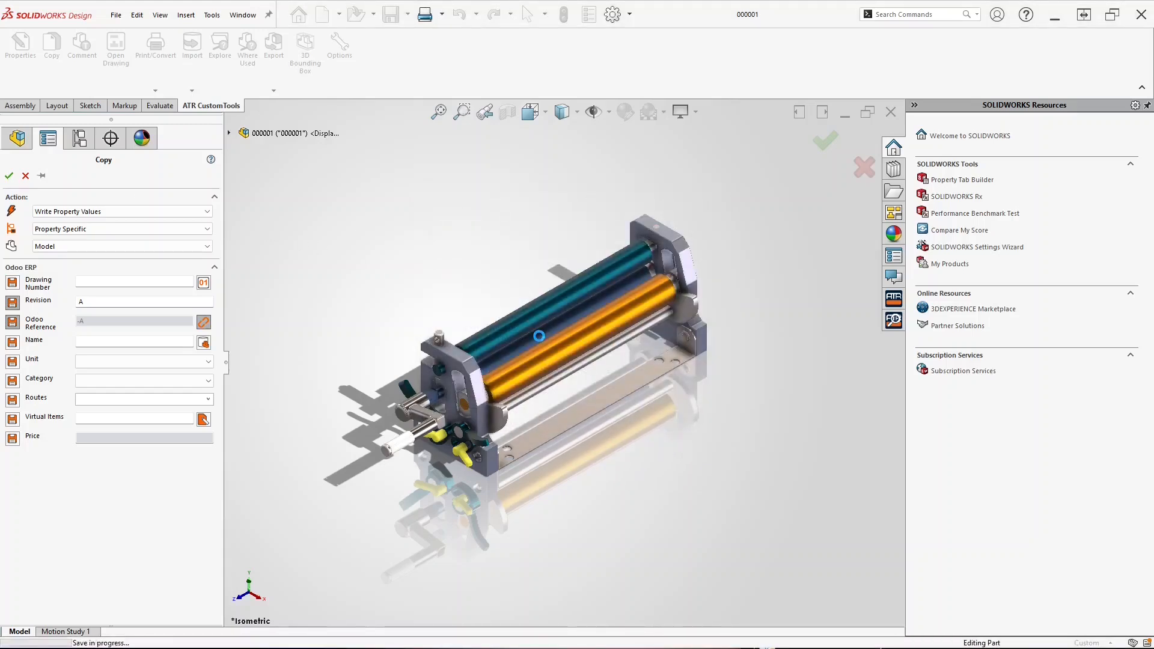
Export the roller assembly to Odoo with the Odoo Export profile, confirming every row OK
click(274, 90)
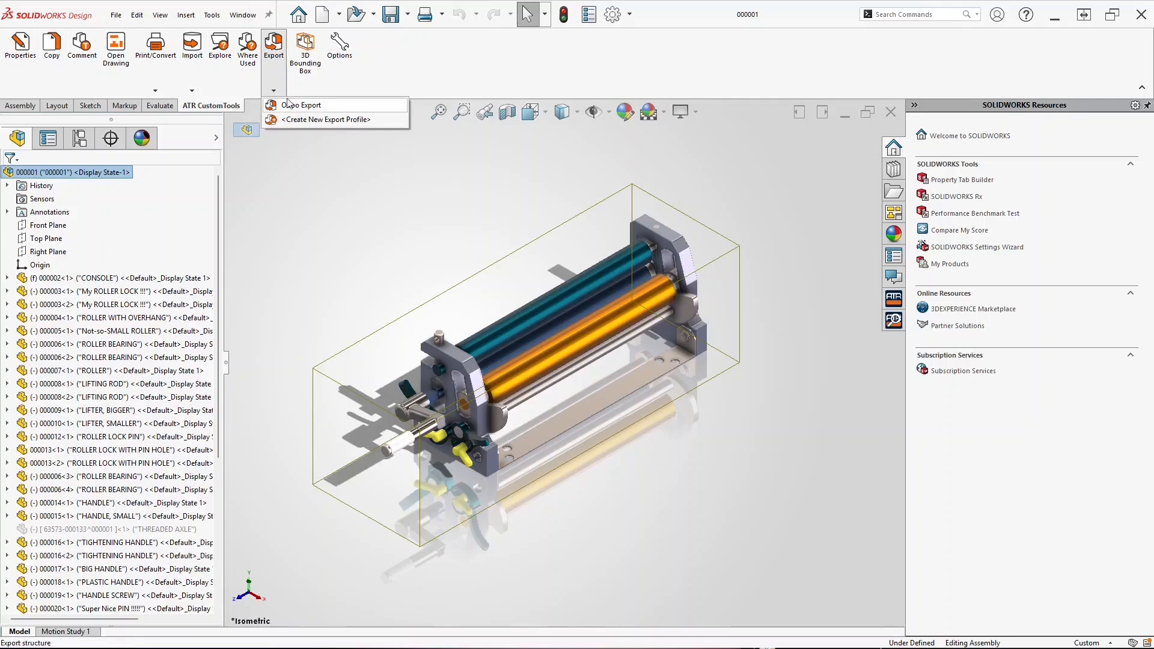
click(291, 107)
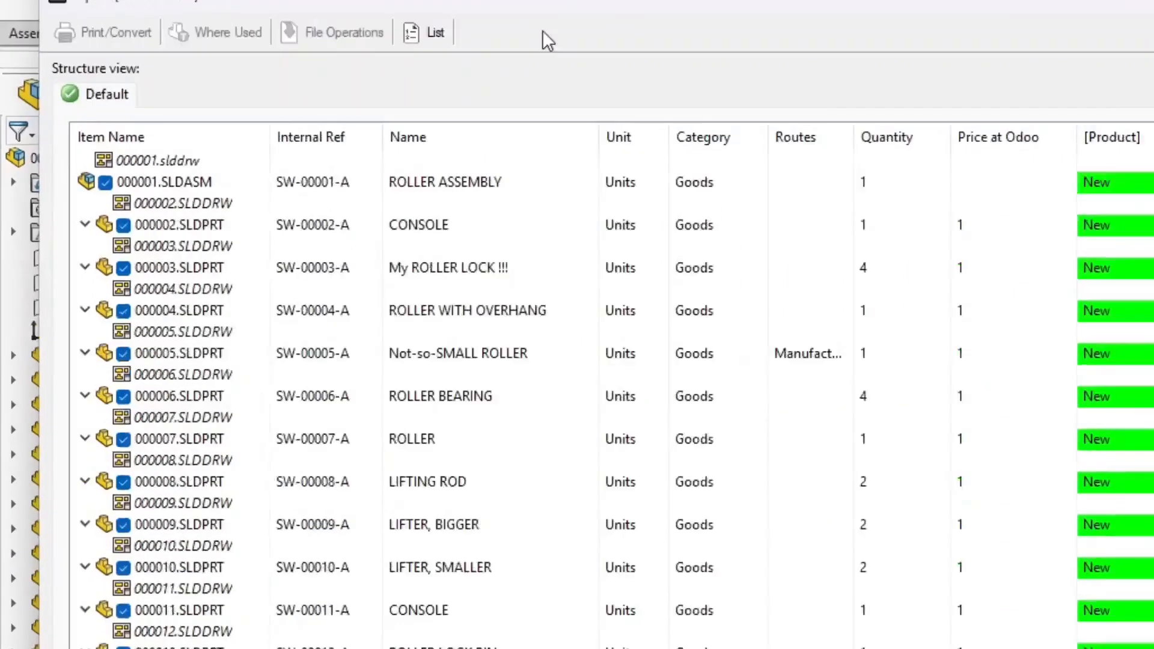
click(974, 570)
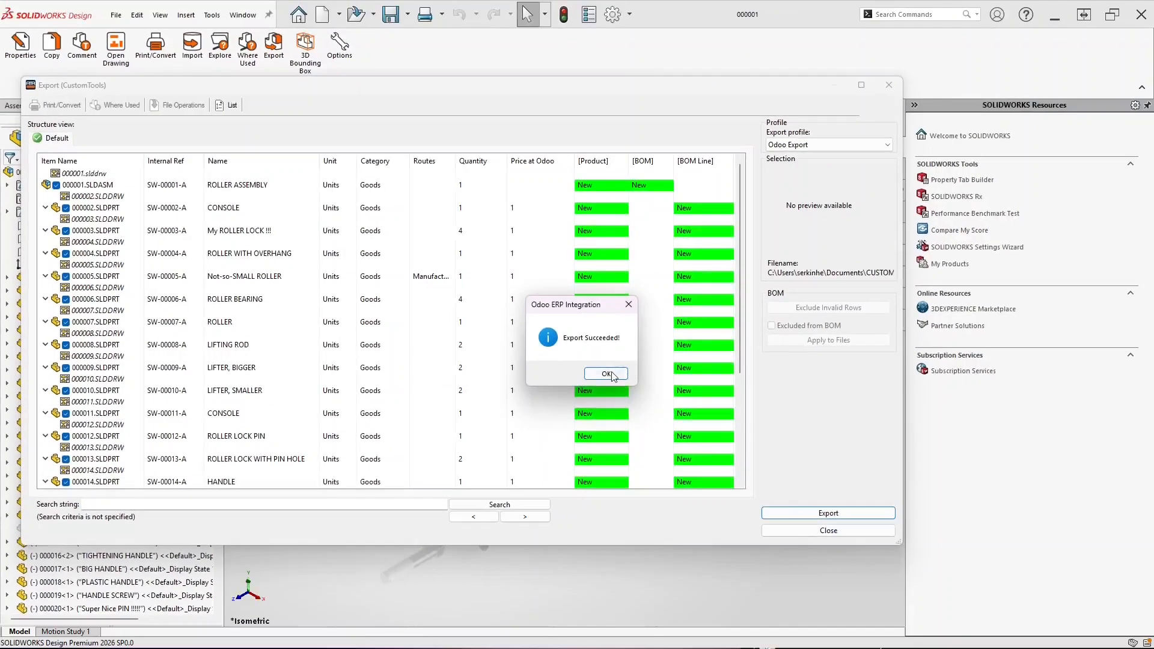
click(736, 406)
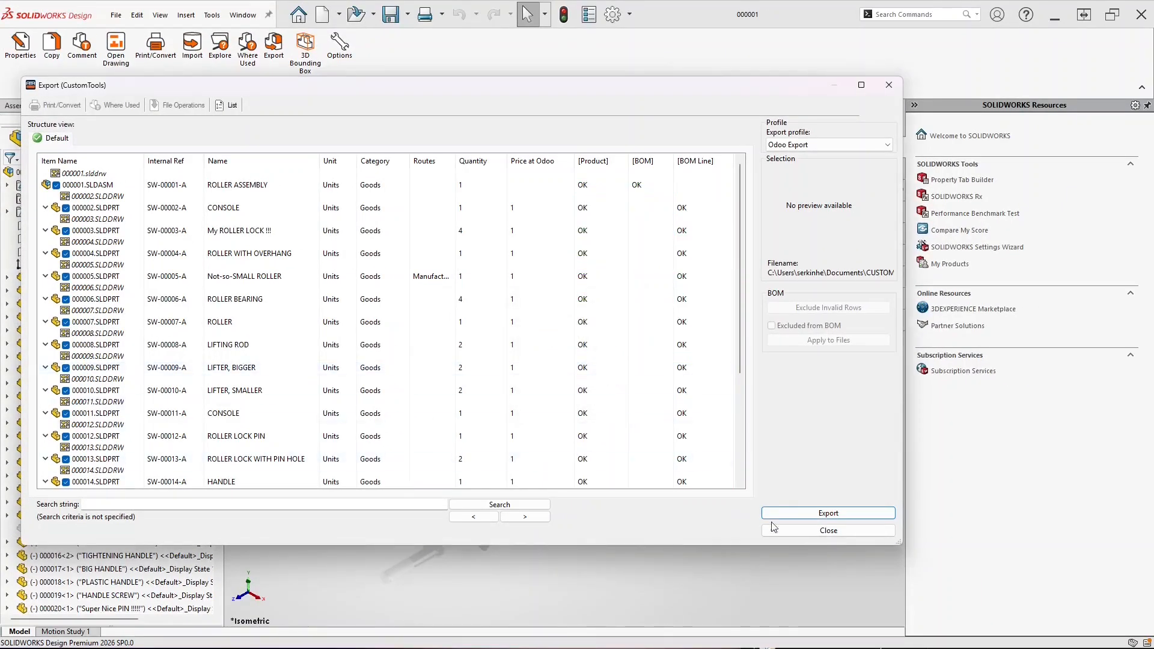
click(829, 530)
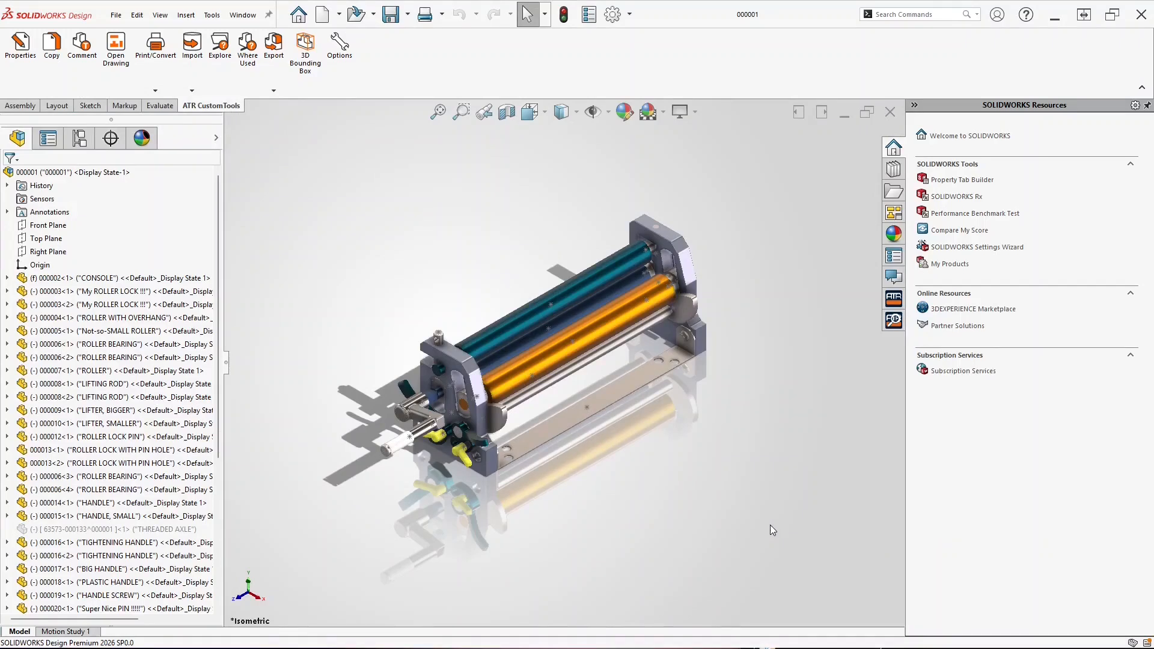
click(453, 369)
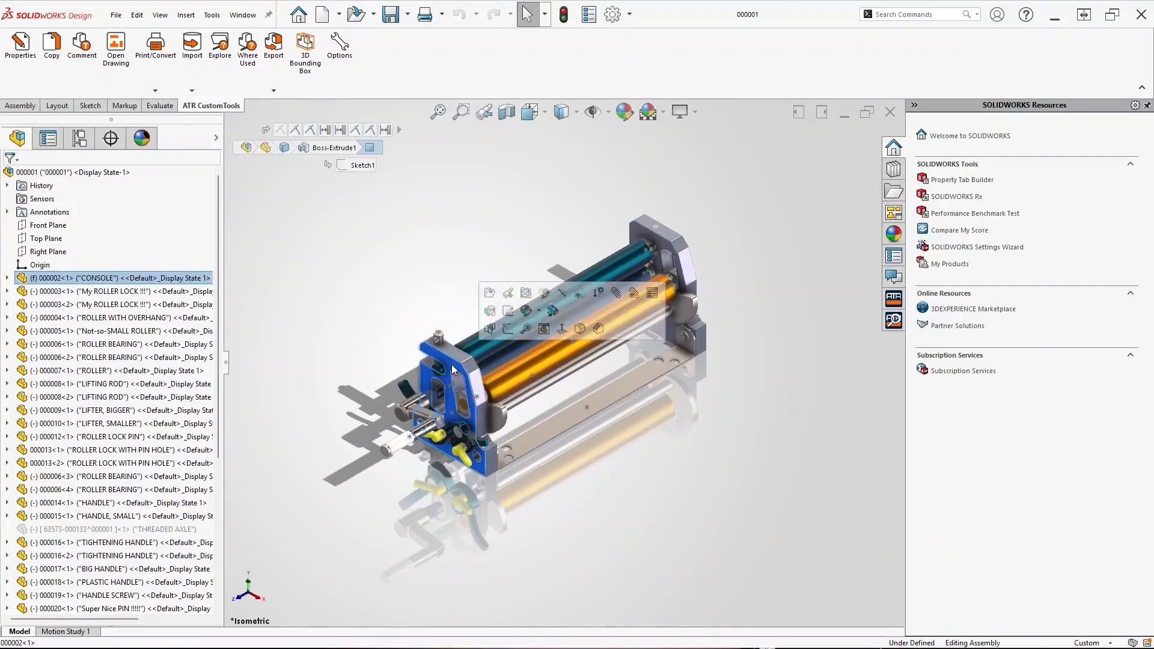
Set the CONSOLE part's revision to B (SW-00002-B)
click(24, 48)
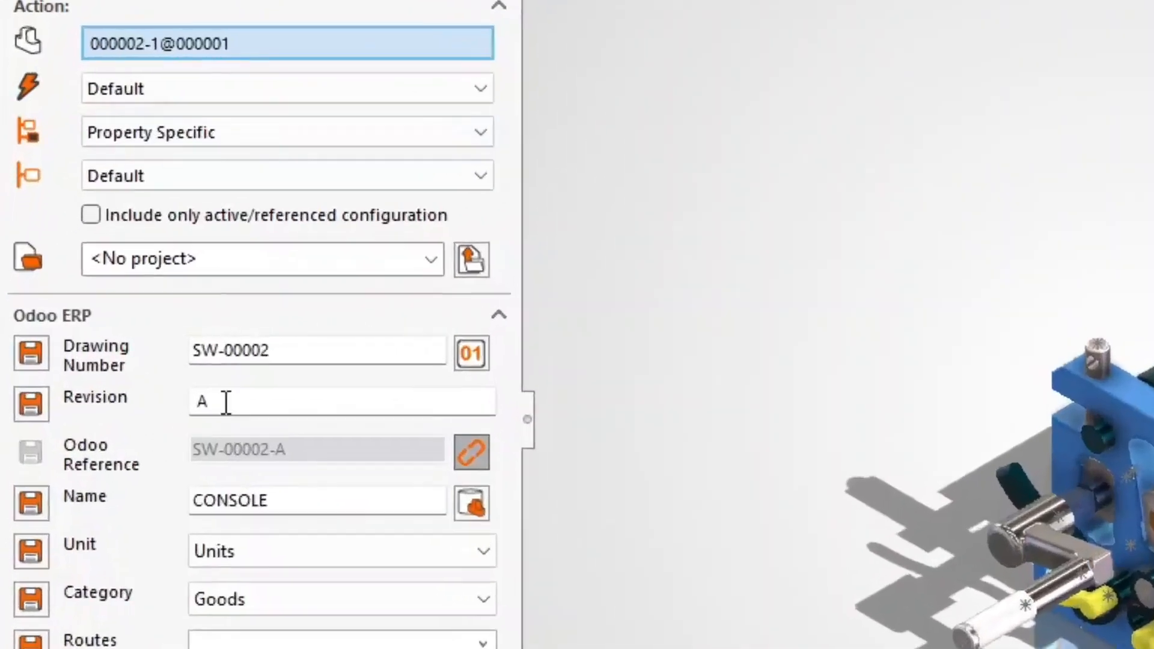
double_click(169, 383)
text(B)
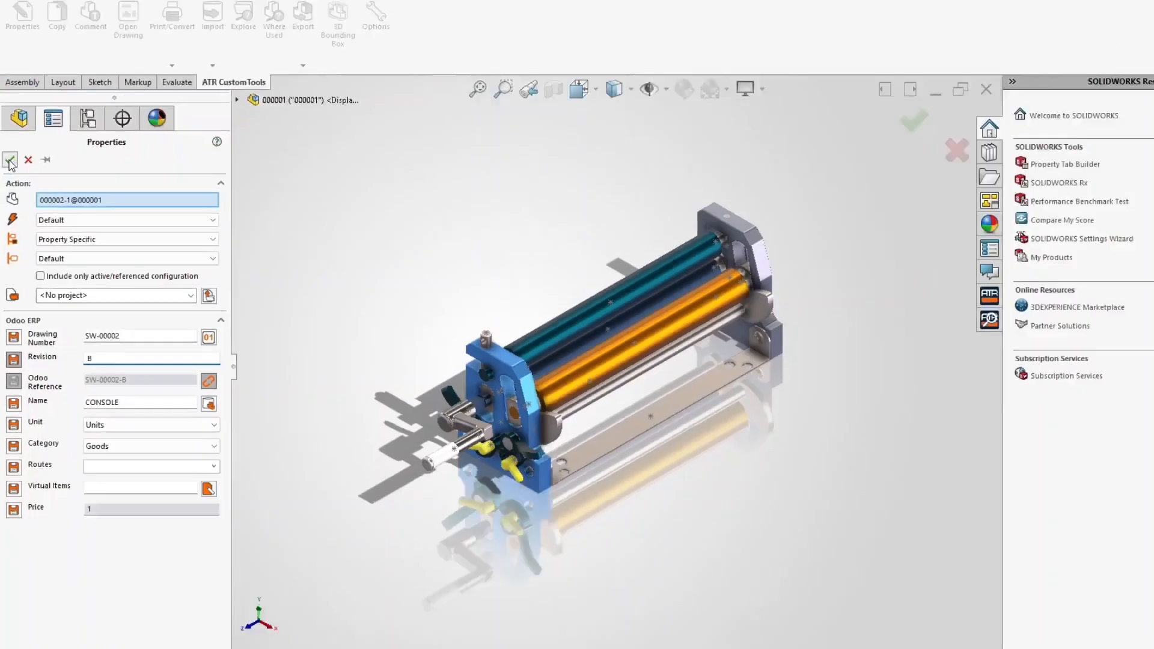
click(9, 160)
Set the roller assembly's revision to B (SW-00001-B) and save all modified documents
click(9, 178)
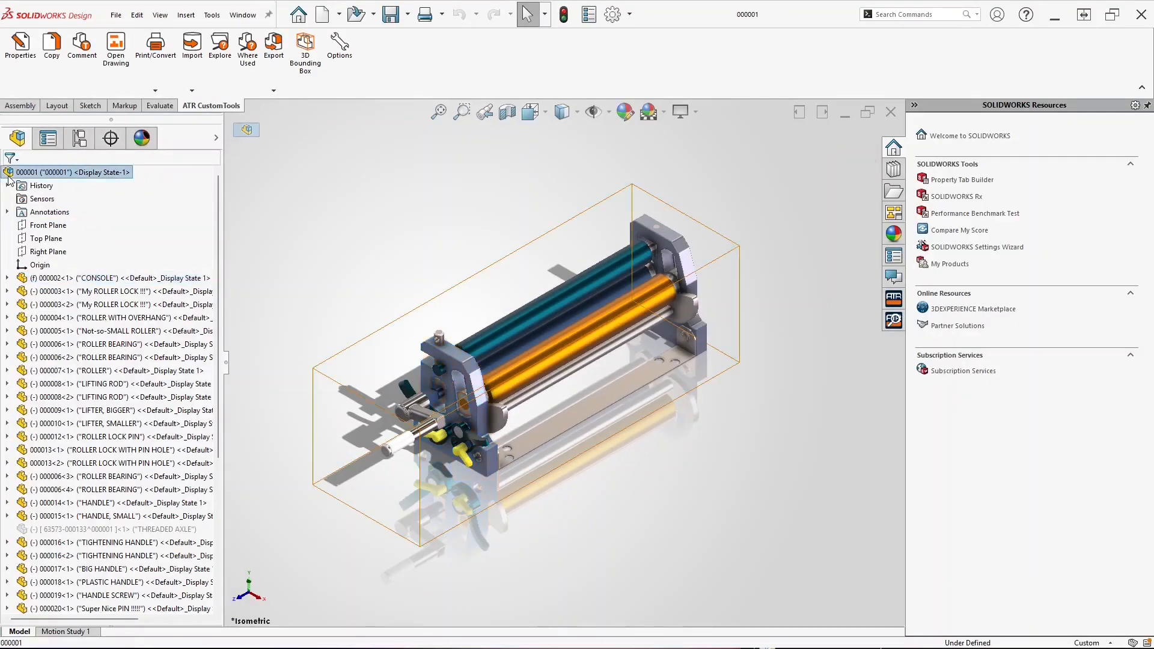
click(20, 45)
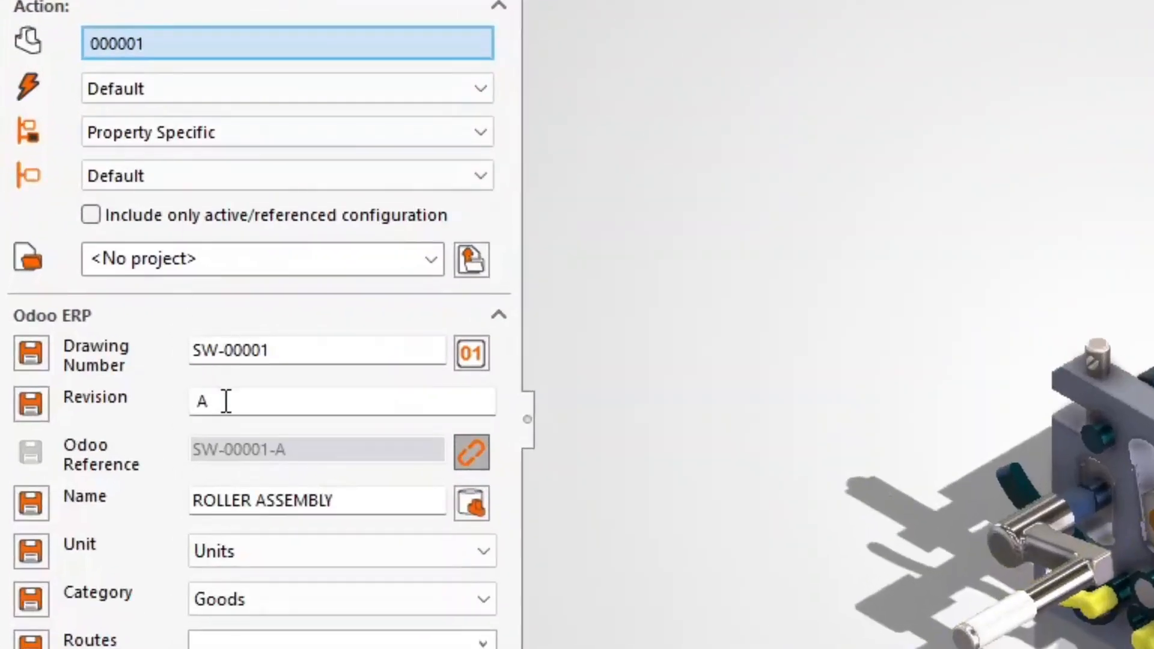
double_click(226, 402)
text(B)
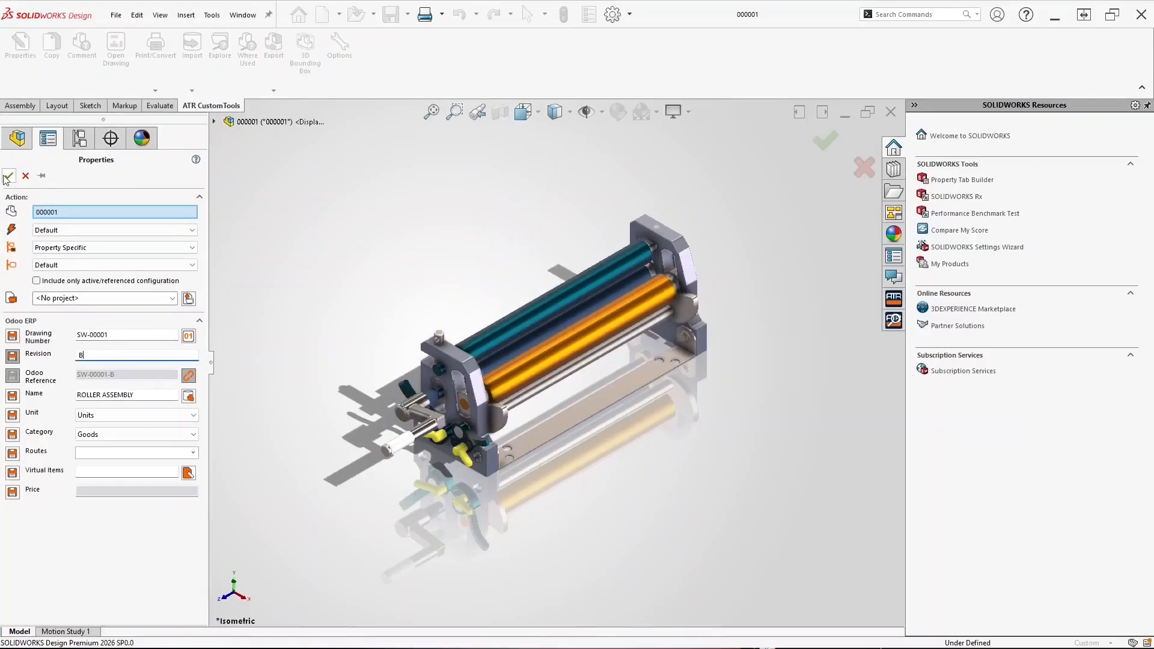
click(8, 176)
key(ctrl+s)
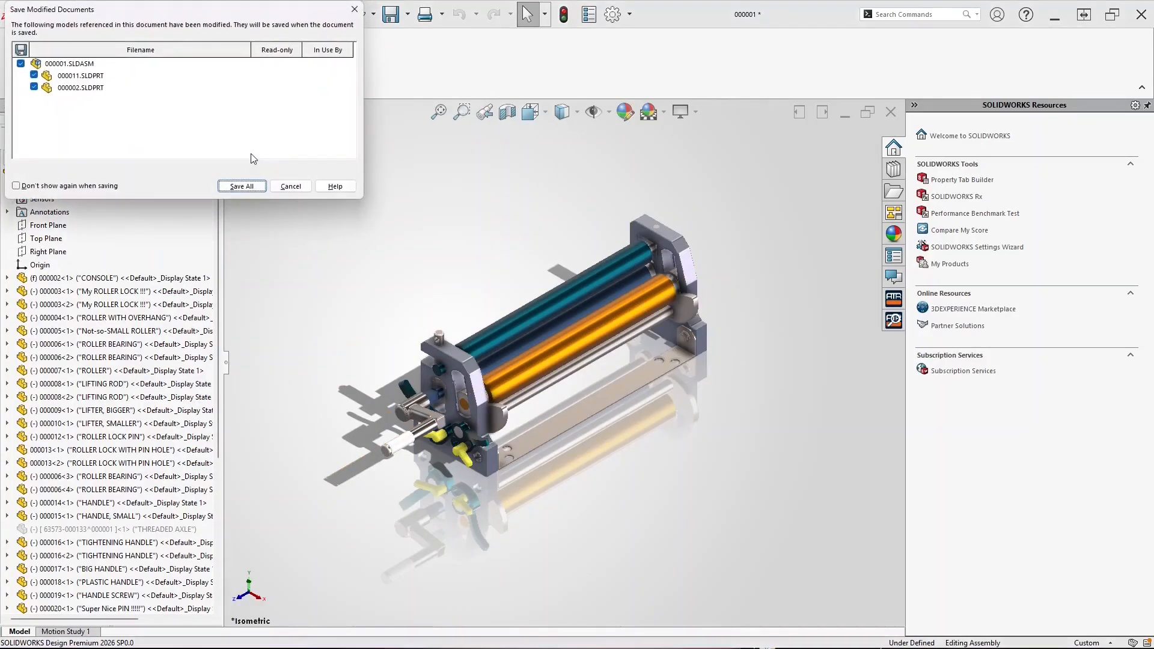
click(243, 191)
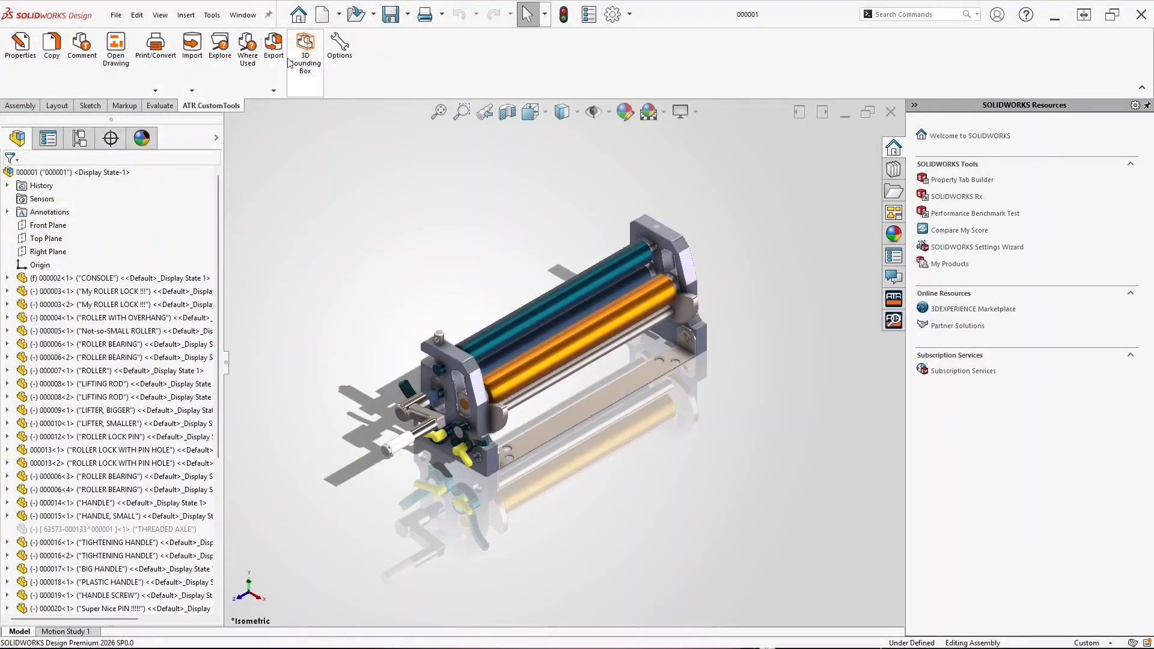
Export the revision-B assembly and CONSOLE to Odoo with Odoo Export, then switch to the Odoo browser
click(274, 45)
click(284, 104)
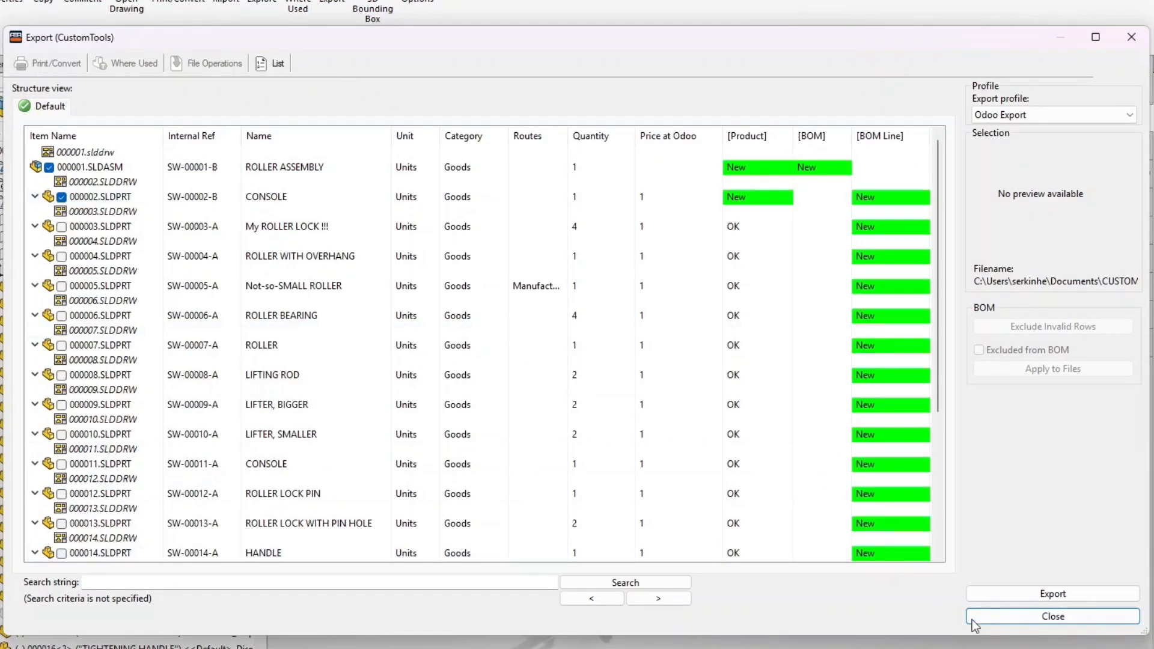
click(1004, 590)
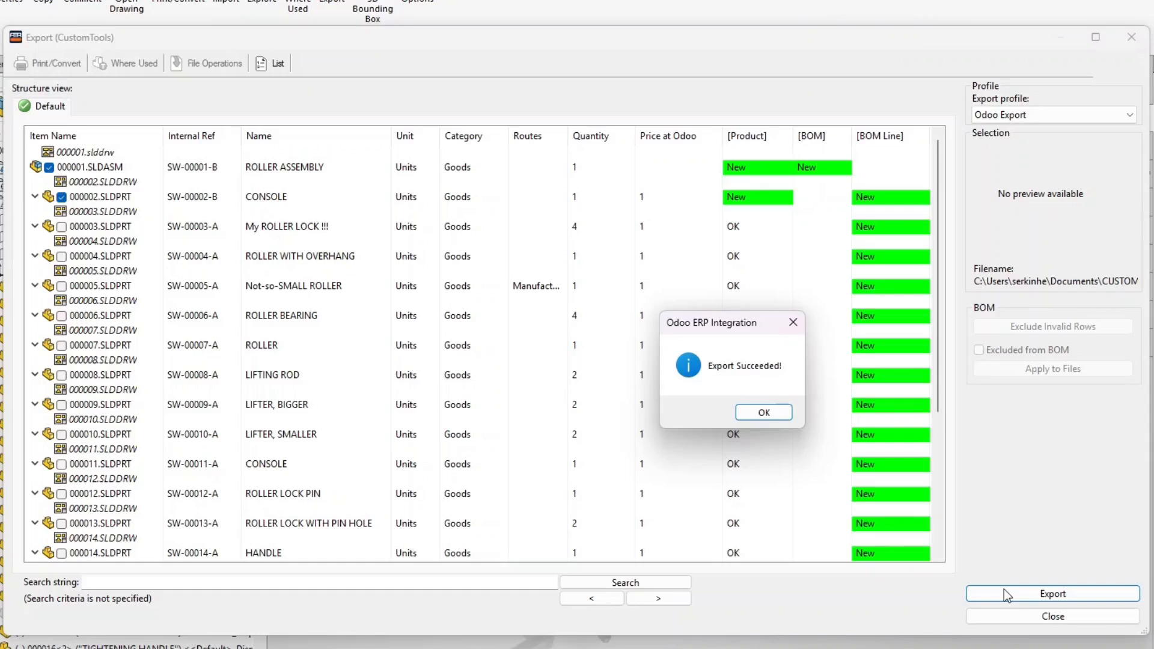
click(746, 416)
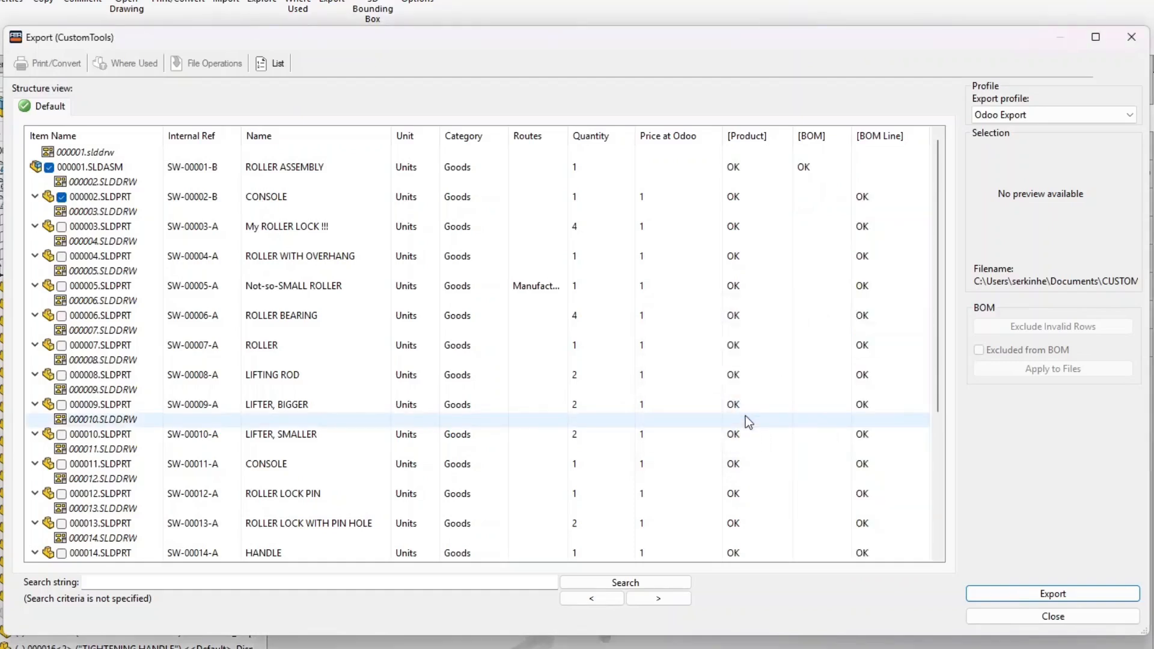
key(alt+Tab)
click(599, 71)
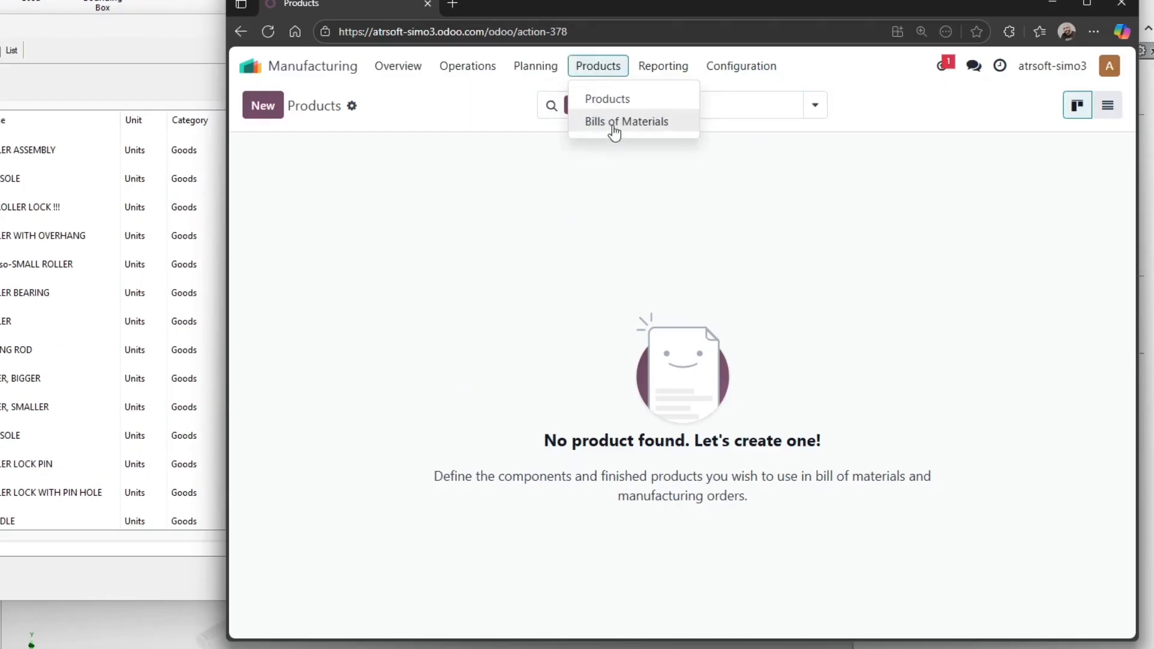
In Odoo's Bills of Materials, review the SW-00001-B ROLLER ASSEMBLY BoM, then the SW-00001-A BoM
click(613, 124)
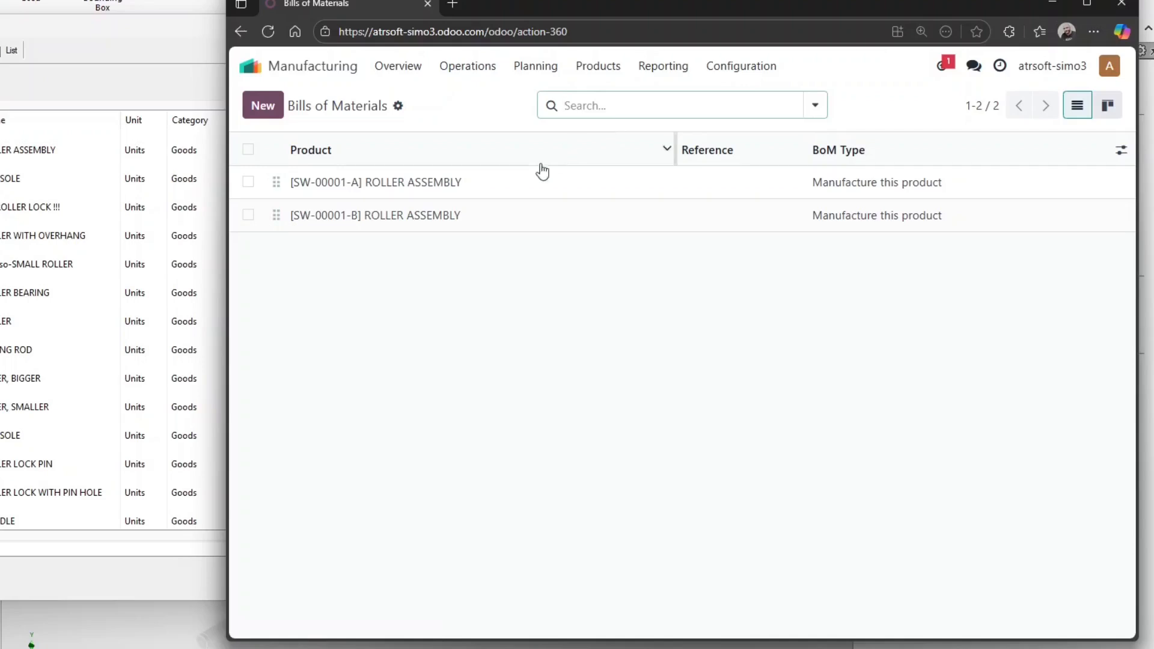
click(428, 224)
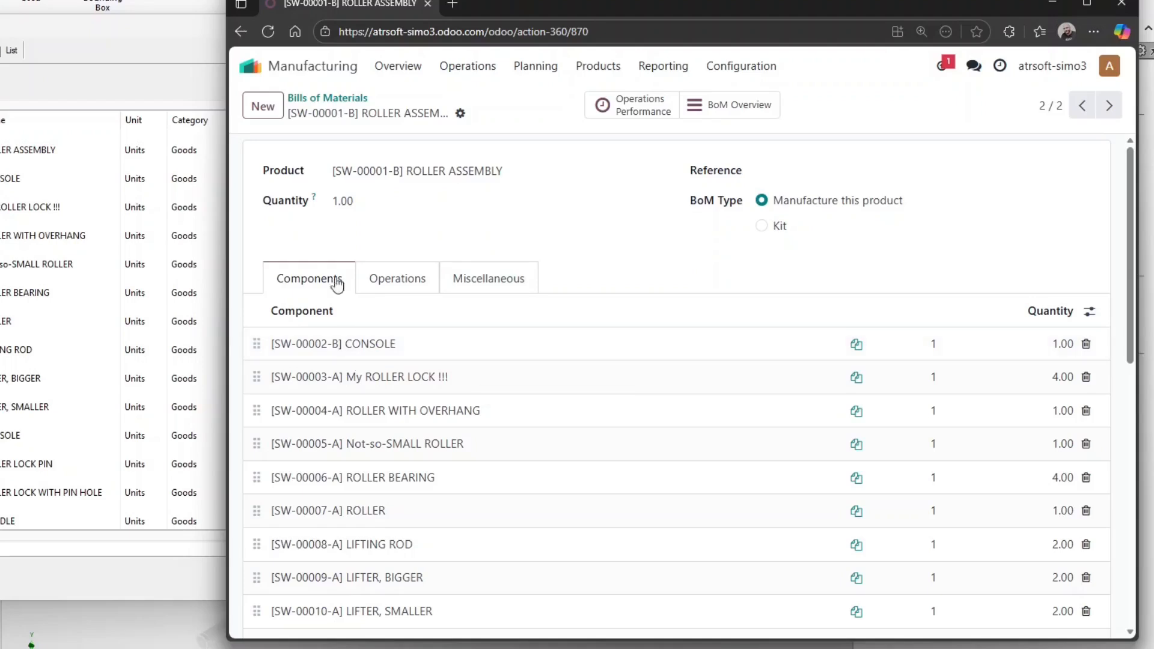
click(241, 33)
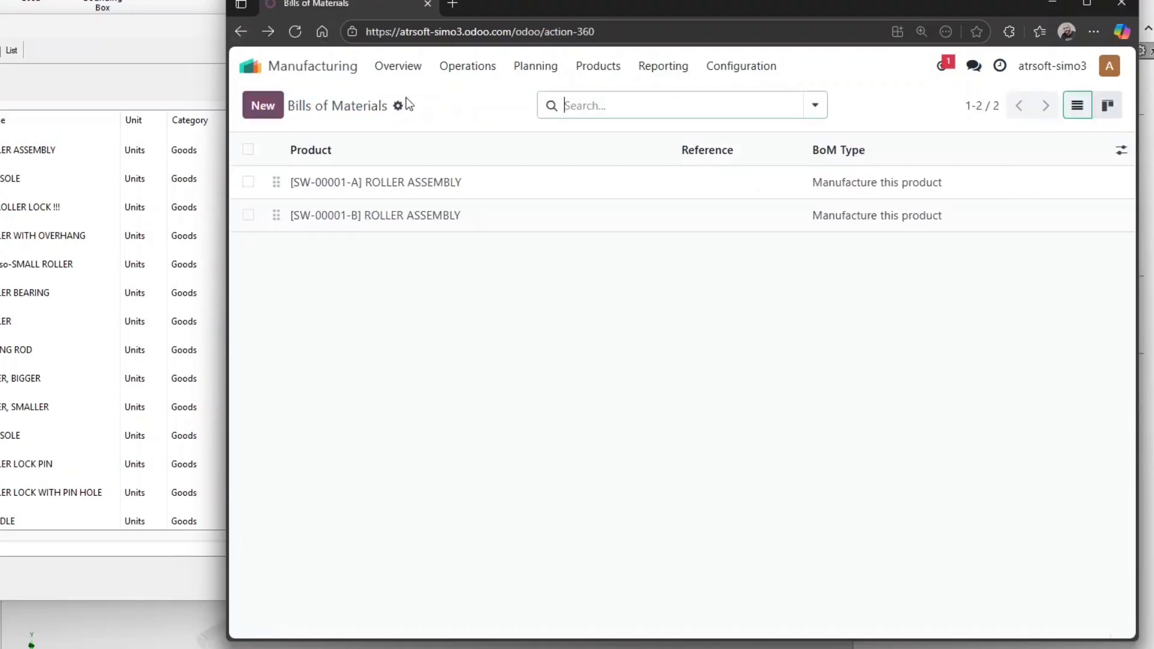
click(423, 182)
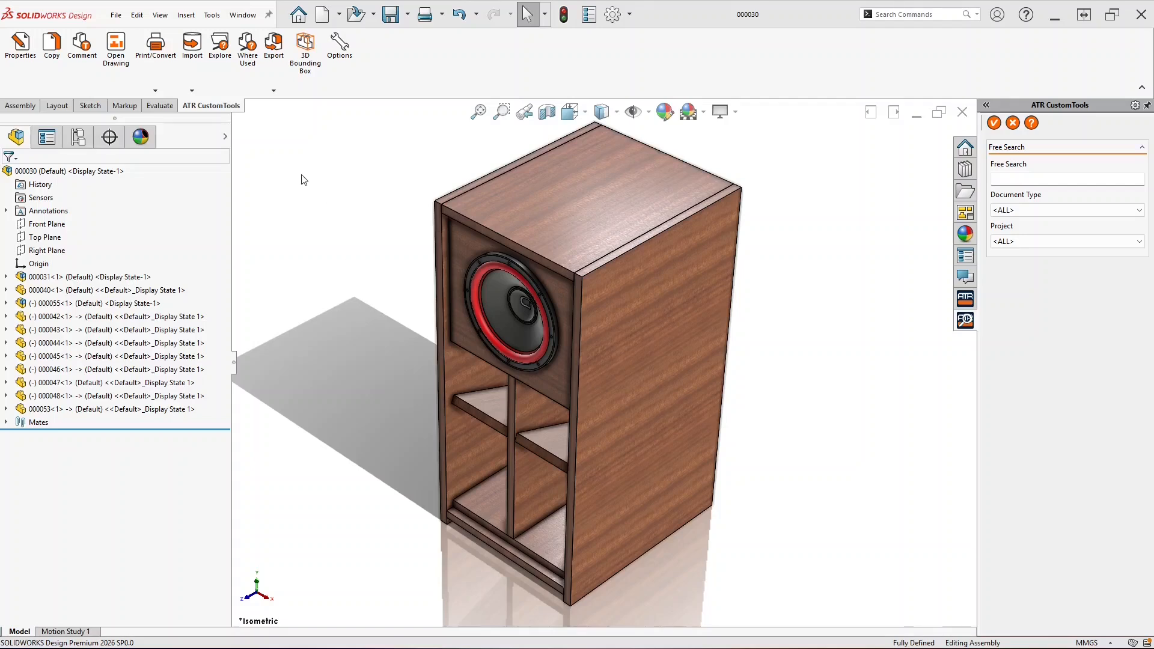
Open the woofer assembly's Odoo Export preview and inspect the Woofer Assembly, PURCHASED WOOFER and BACK PLATE rows
click(273, 90)
click(276, 104)
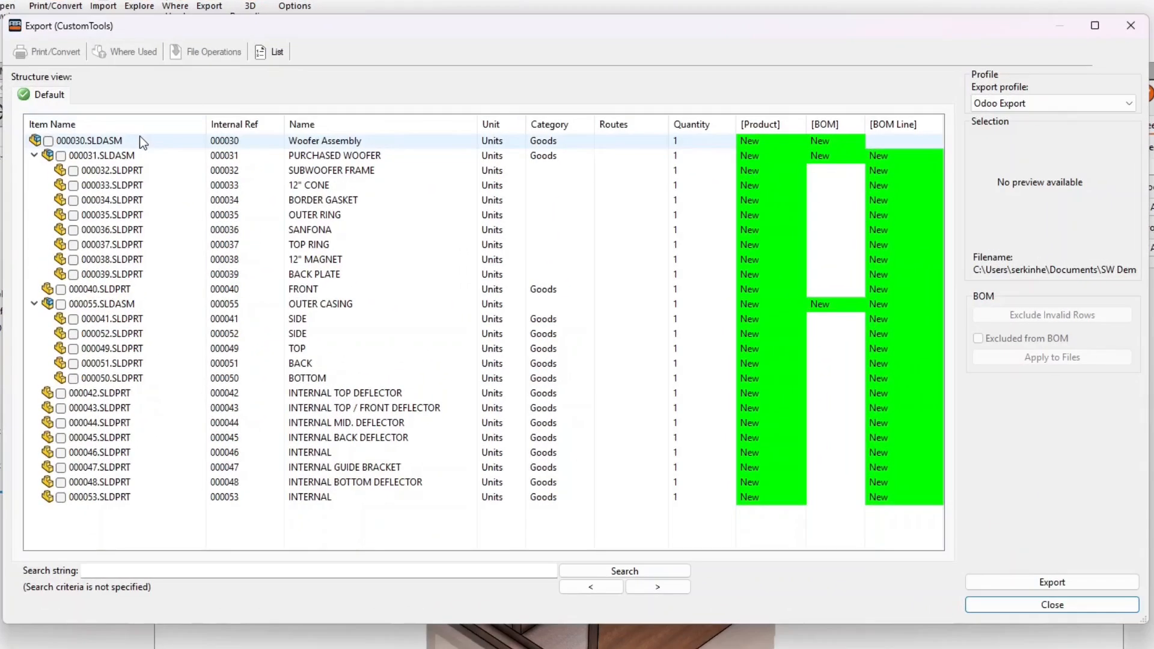
click(139, 139)
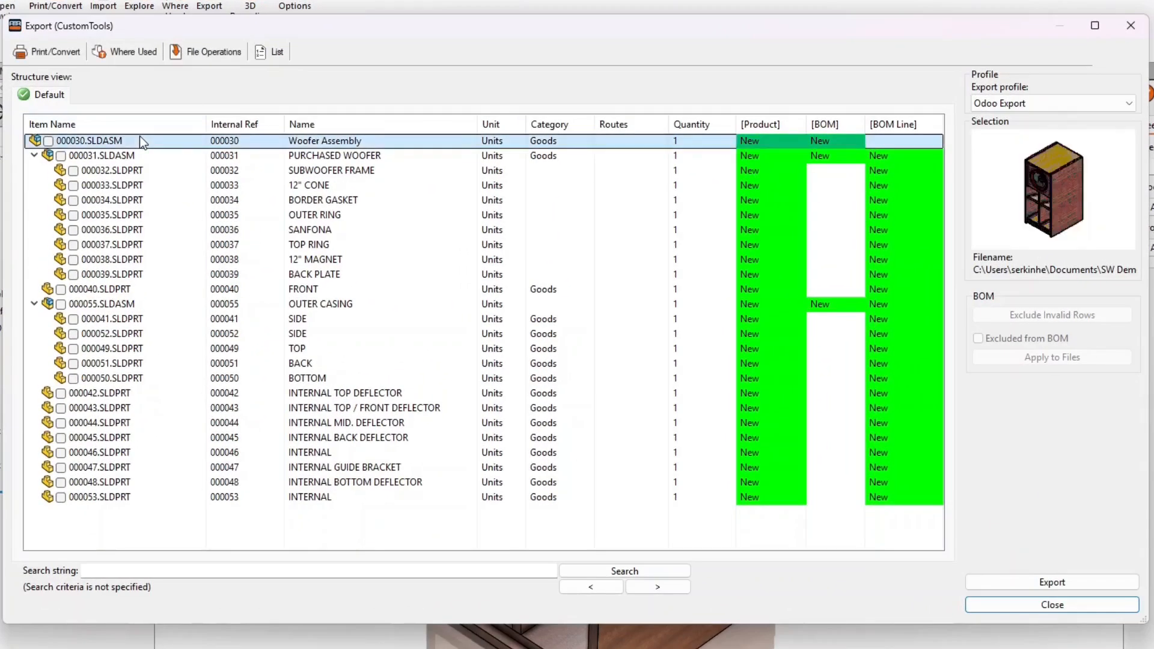
click(142, 155)
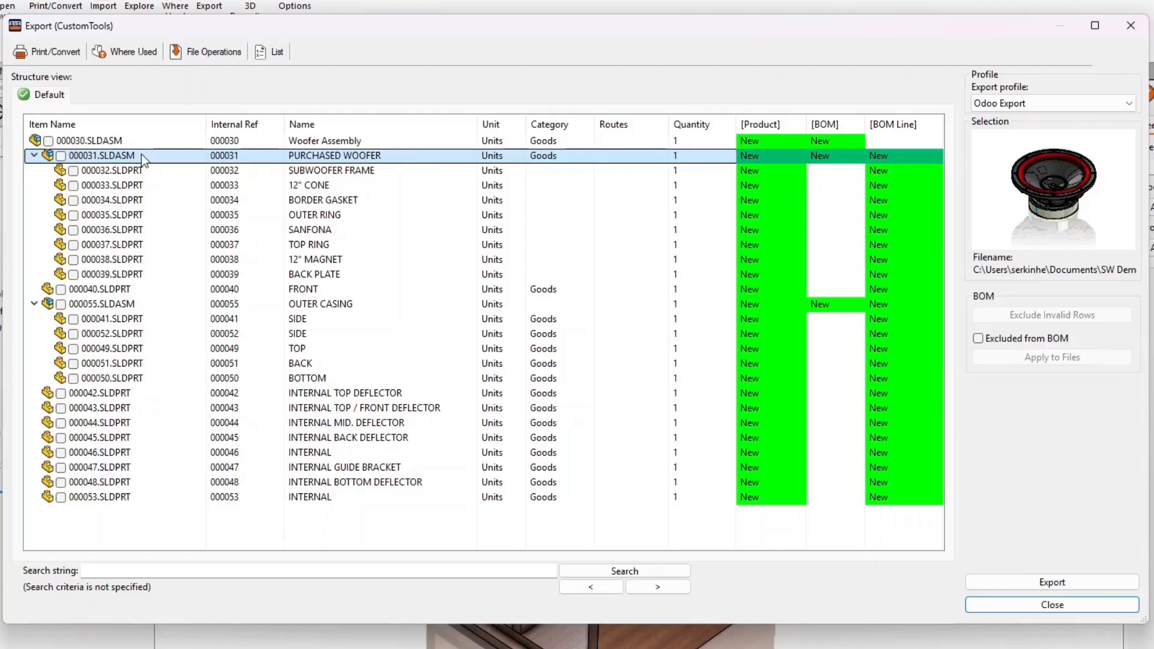
key(Down)
key(Down)
key(Down)
key(Down)
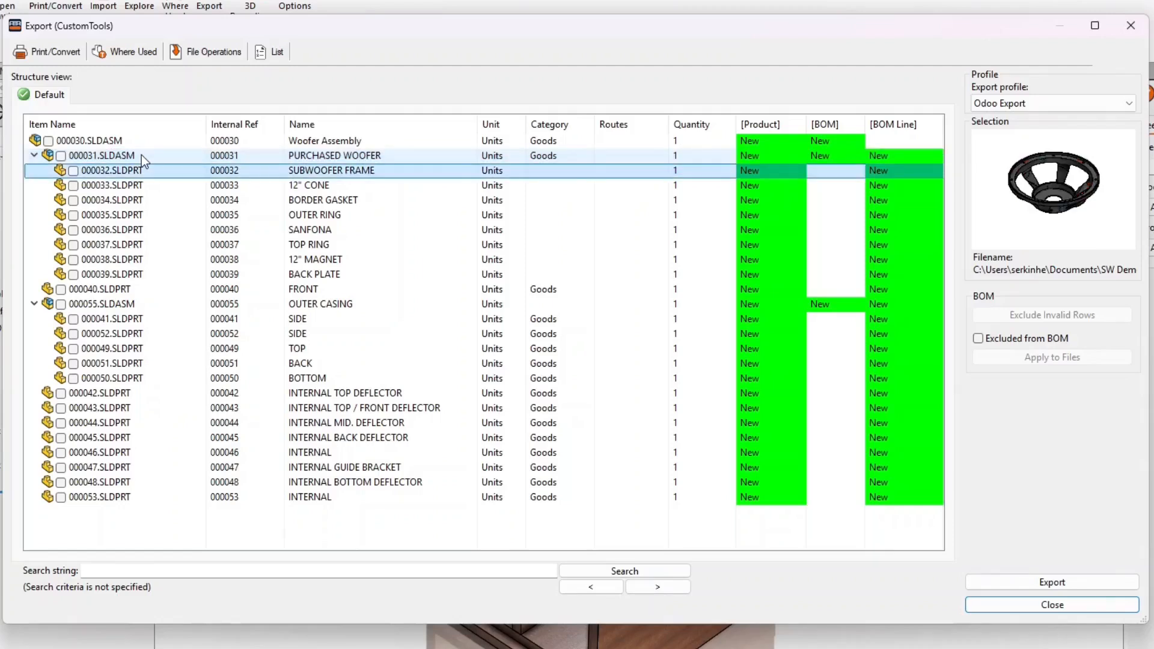
key(Down)
key(Down)
key(Down)
key(Down)
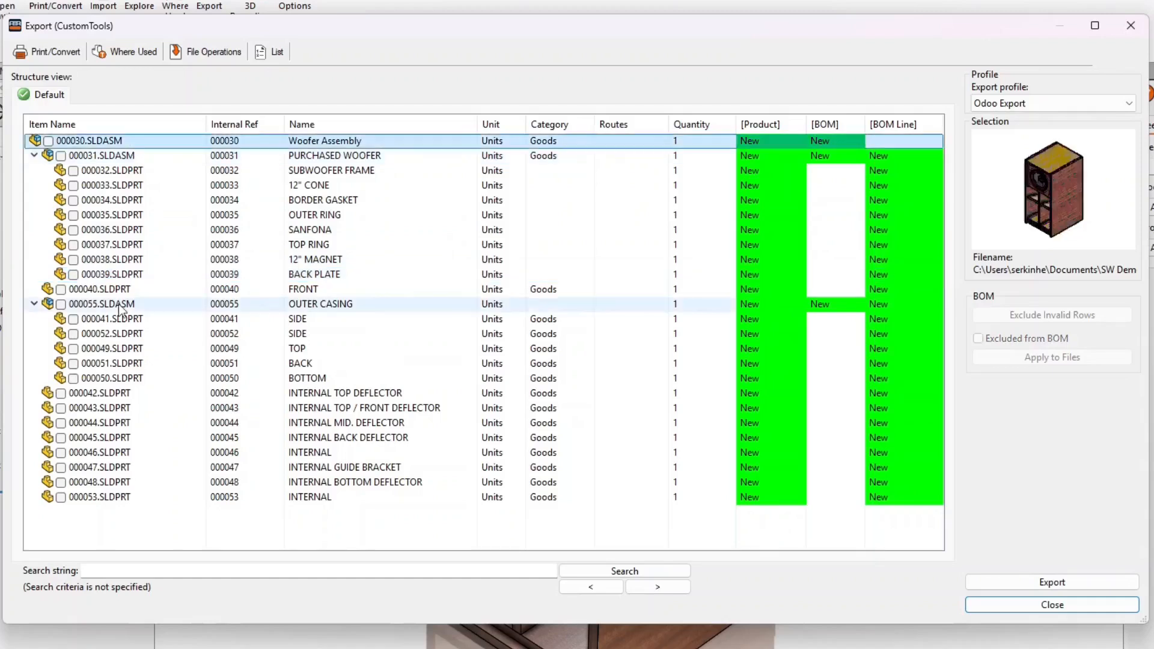
Preview the OUTER CASING parts down to 000046, recheck PURCHASED WOOFER, and close the preview
click(118, 304)
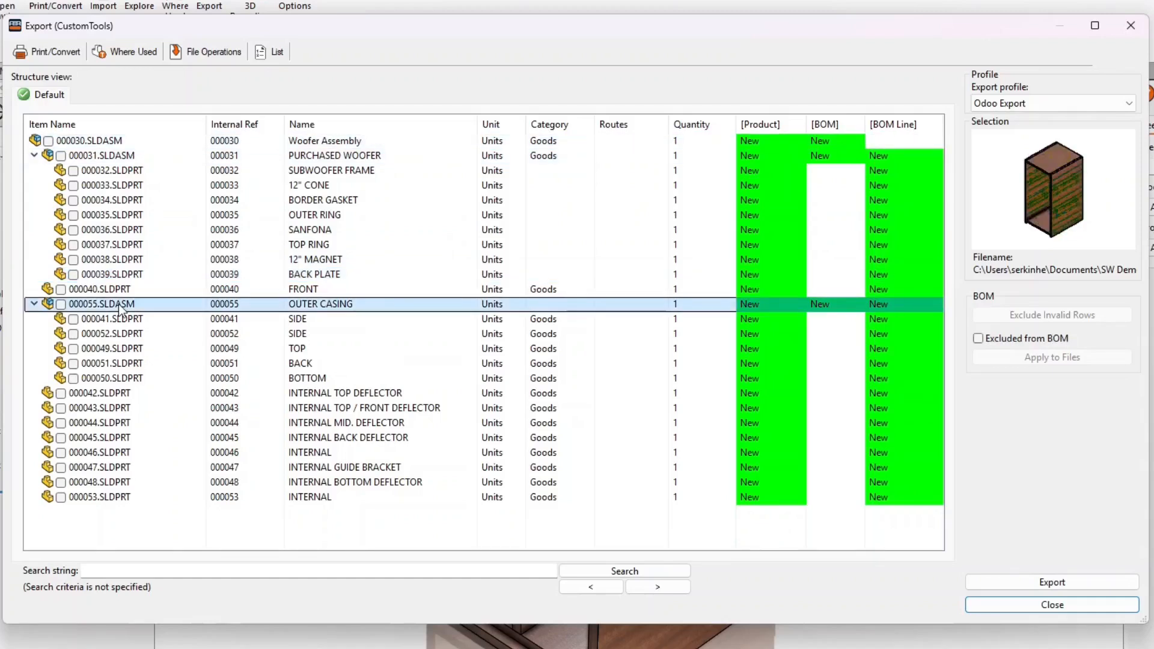
key(Down)
key(Down)
key(Down)
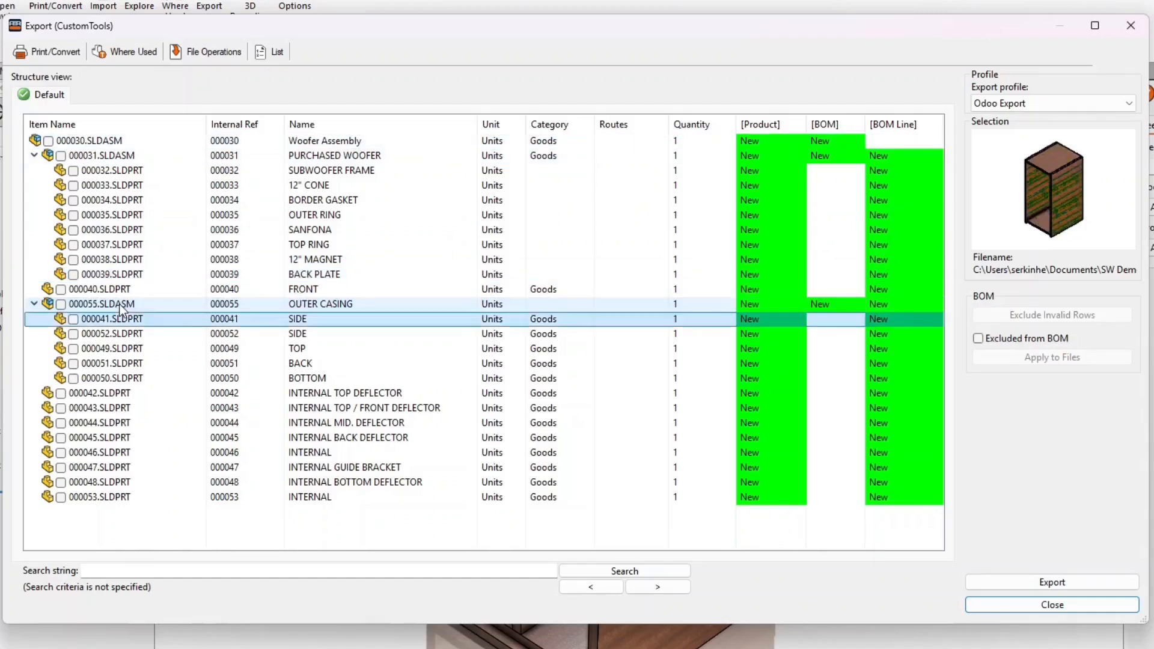
key(Down)
key(Down)
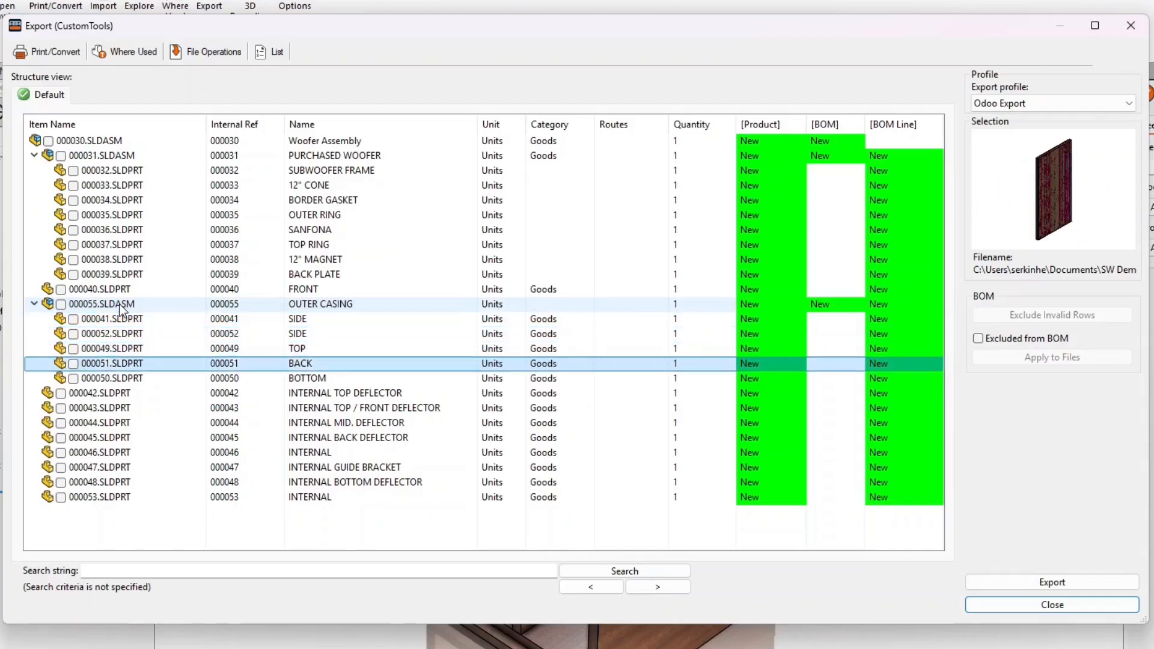
key(Down)
key(Down)
key(Down)
key(Down)
key(Down)
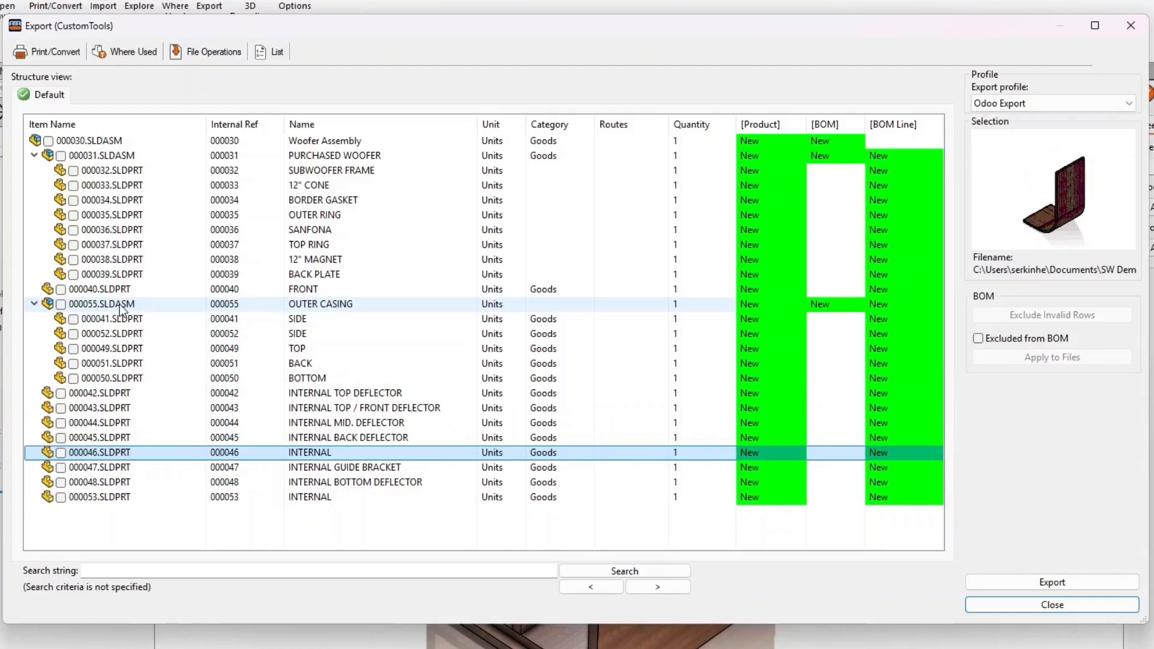
click(120, 304)
click(162, 155)
click(956, 556)
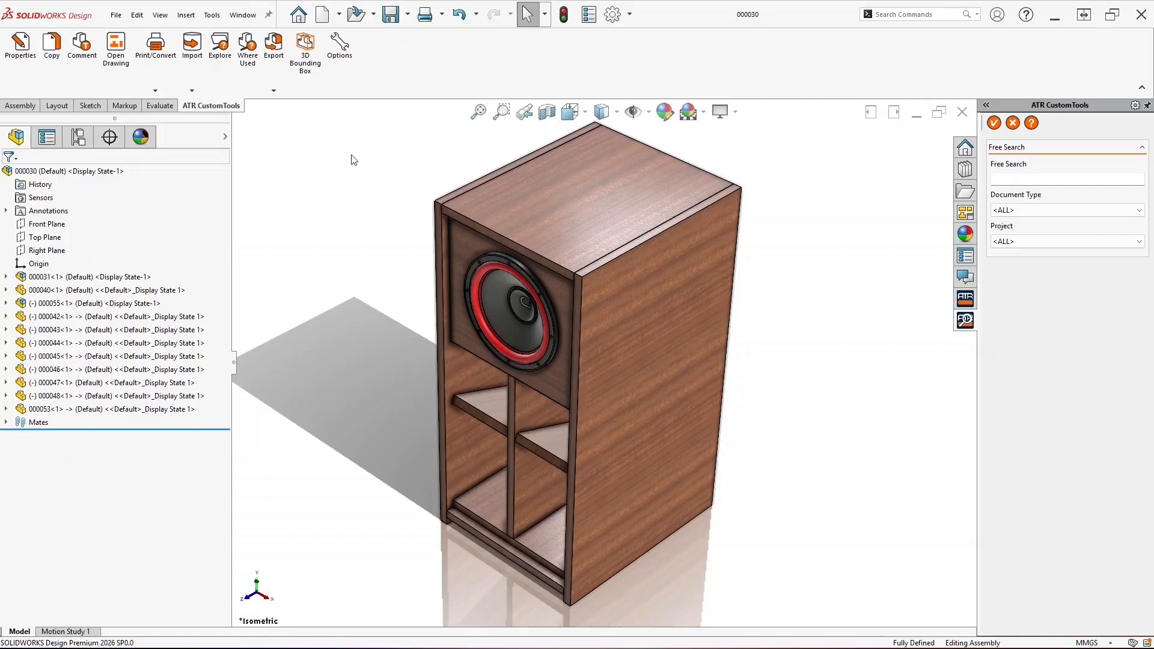
Create a new simple lookup list named Component Types in the CustomTools profile options
click(343, 60)
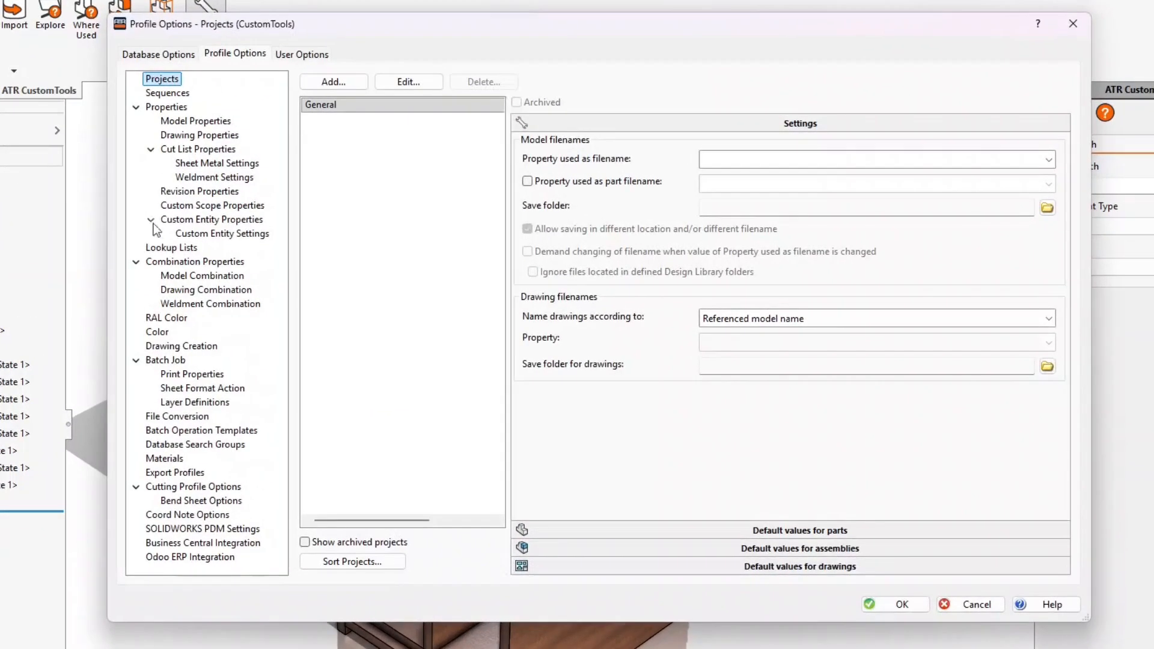
click(169, 247)
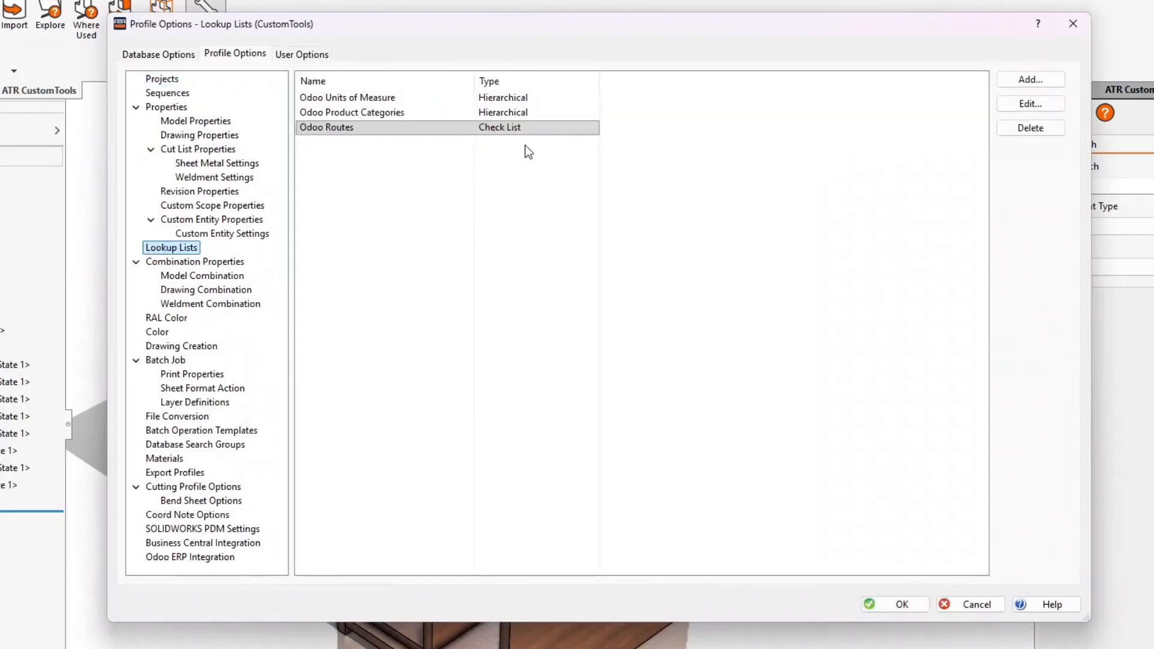
click(1032, 80)
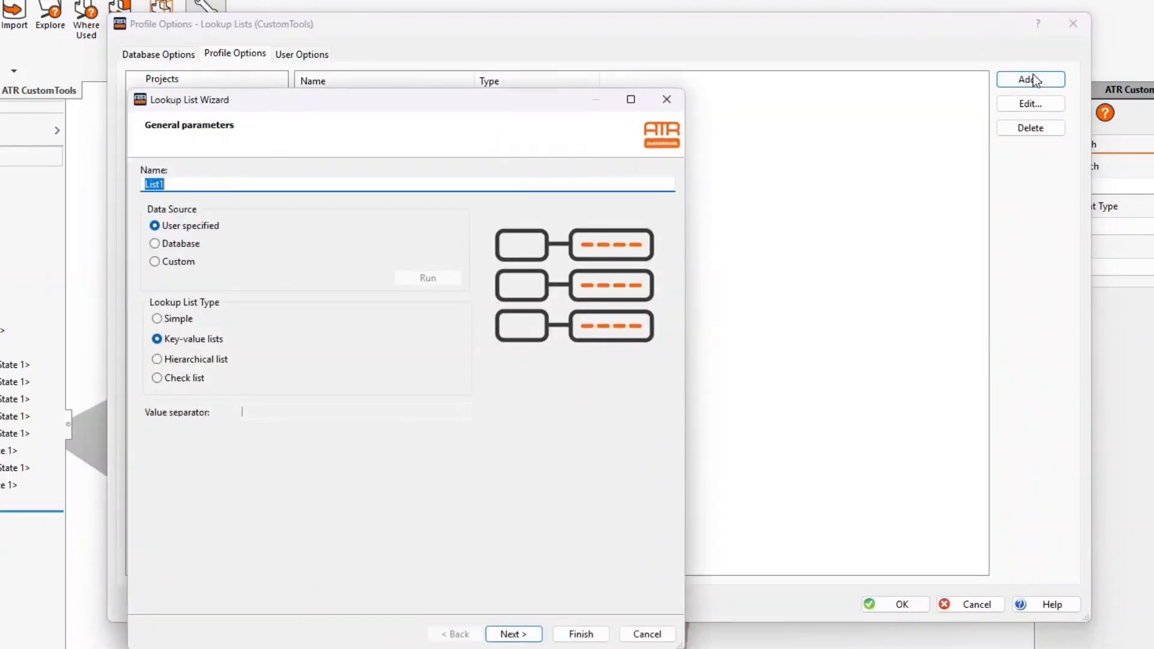
text(Component Types)
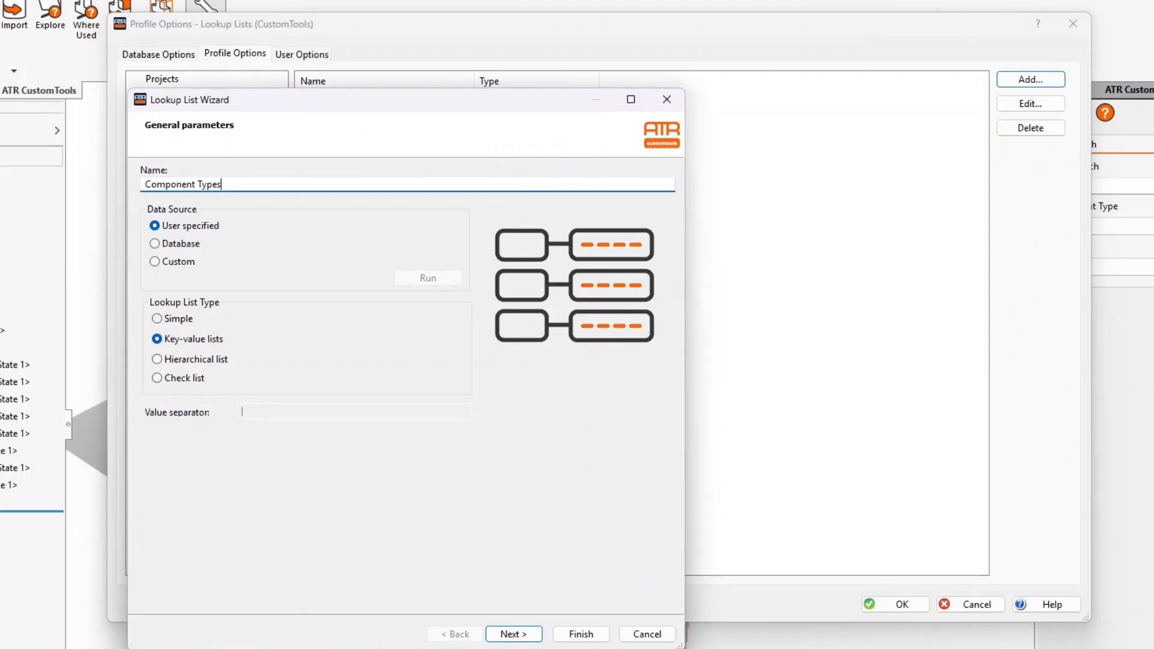
click(191, 323)
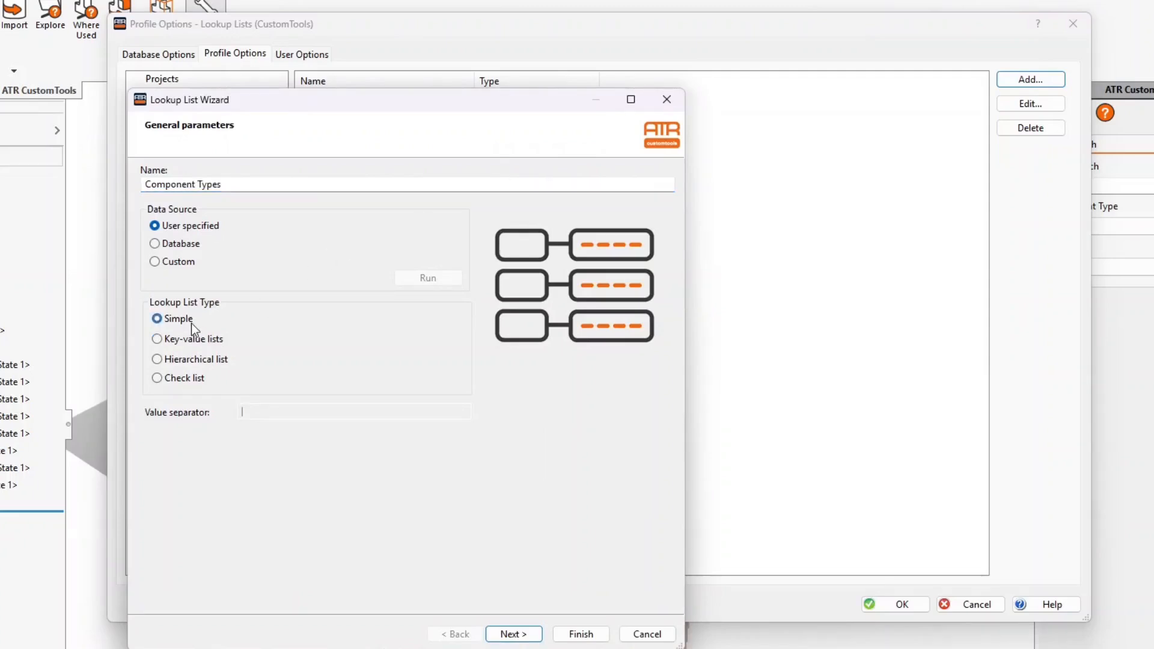
click(513, 633)
Enter the values Item, Non-Item and Purchased into the Component Types list and finish it
click(199, 180)
text(Item)
key(Return)
text(Non-Item)
key(Return)
text(Purchased)
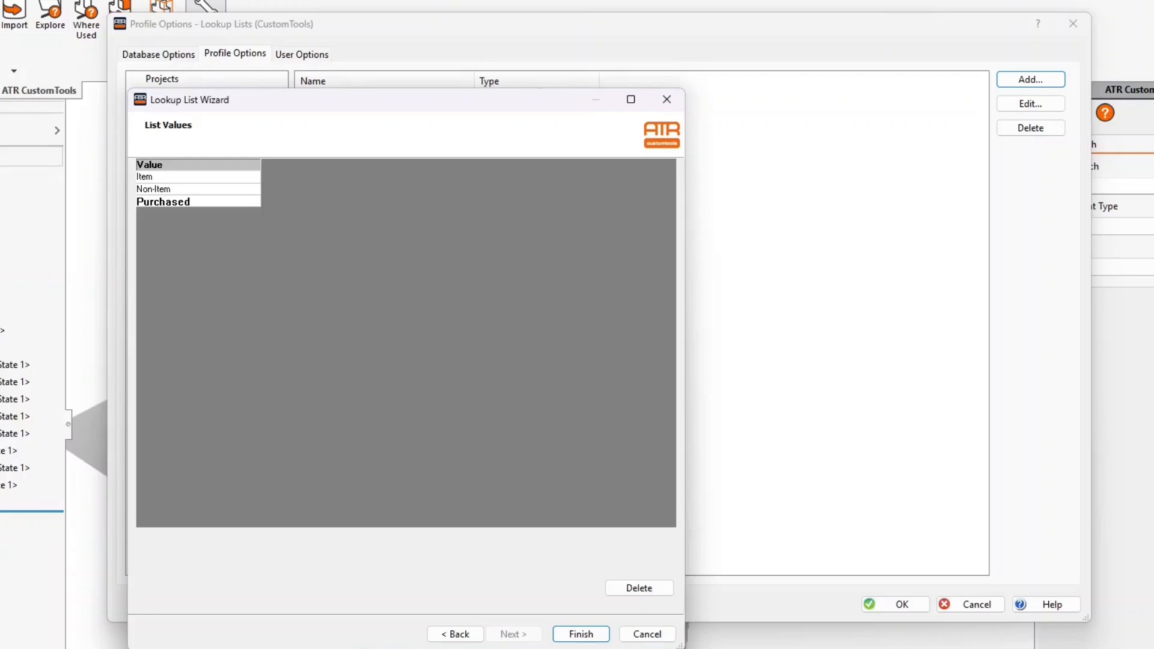
key(Return)
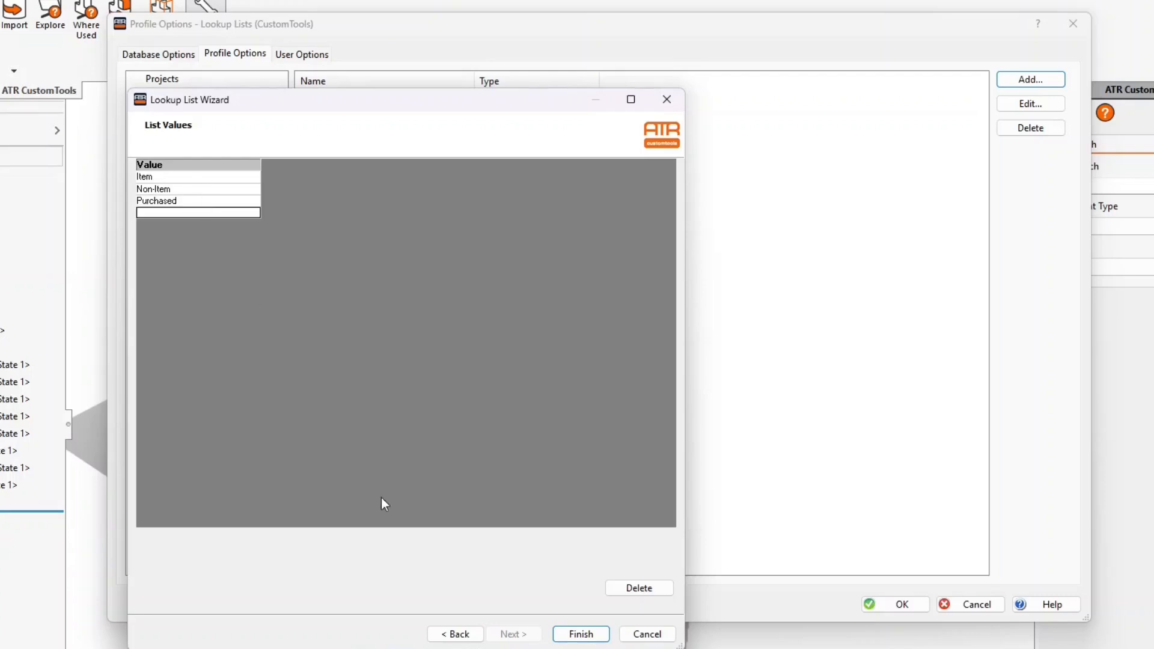
click(576, 634)
click(223, 123)
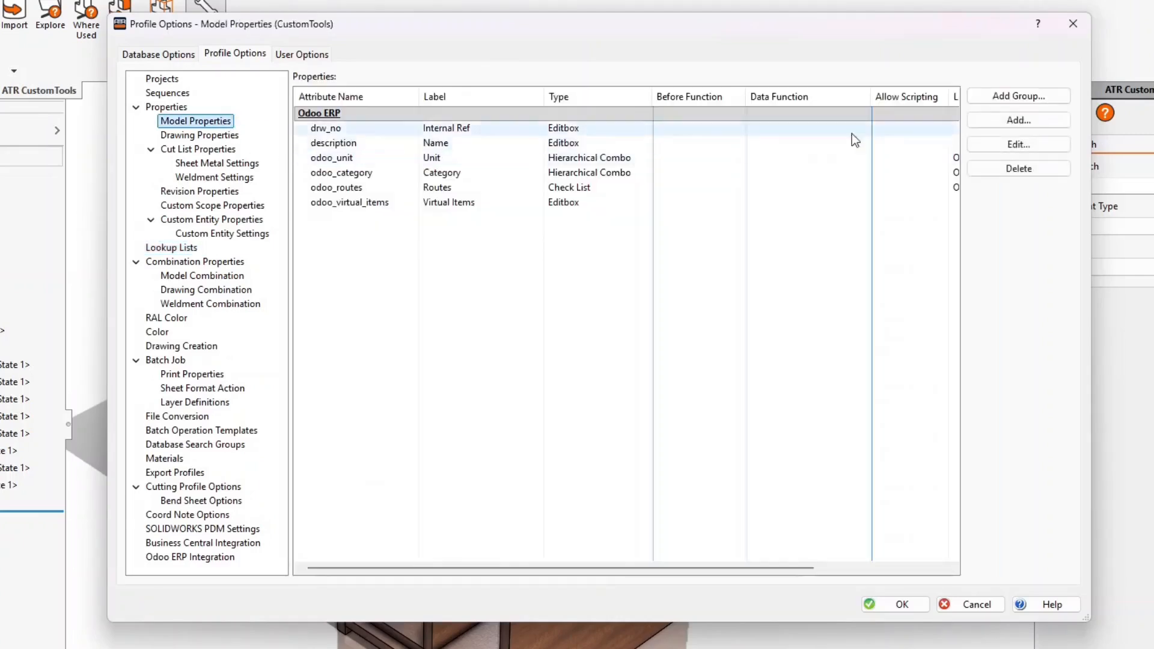
Add a 'component type' combobox model property labelled Component Type, fed by the Component Types lookup list
click(1012, 122)
text(ponent type)
key(Tab)
text(Component Type)
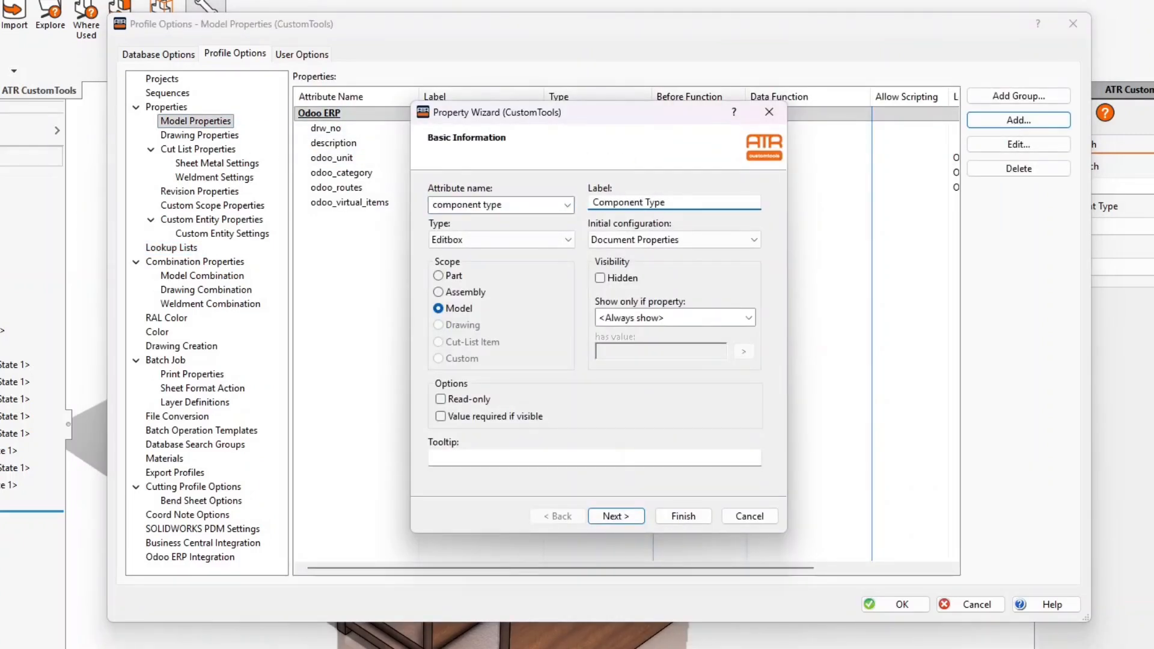
click(568, 239)
click(517, 282)
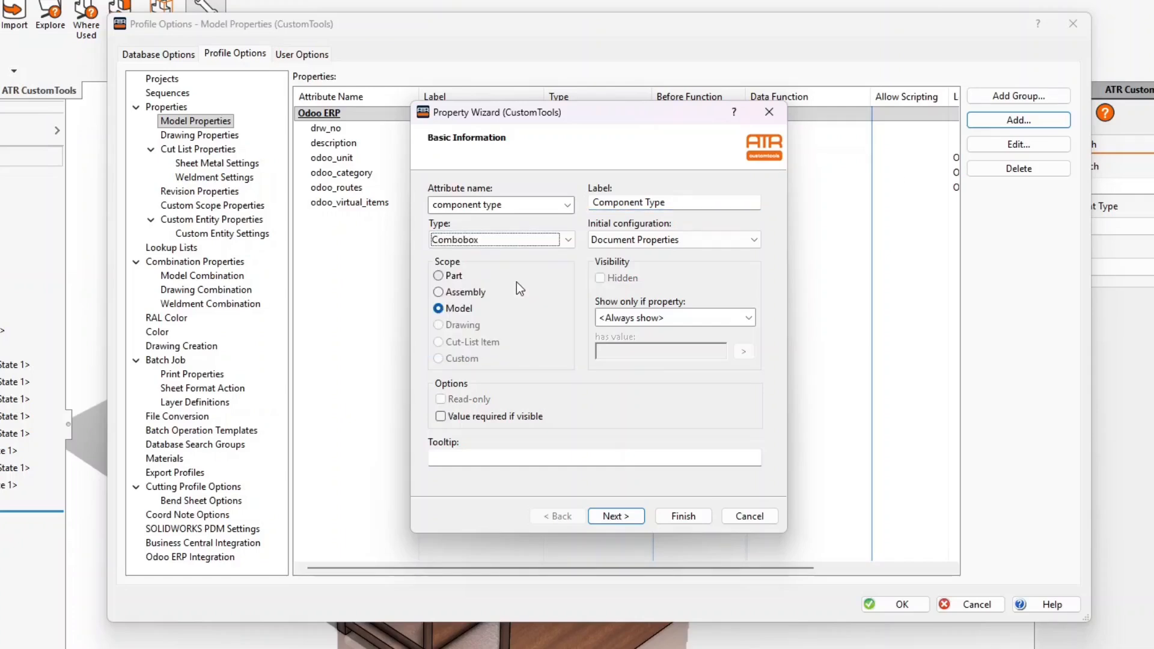
click(630, 518)
click(632, 518)
click(628, 519)
click(571, 518)
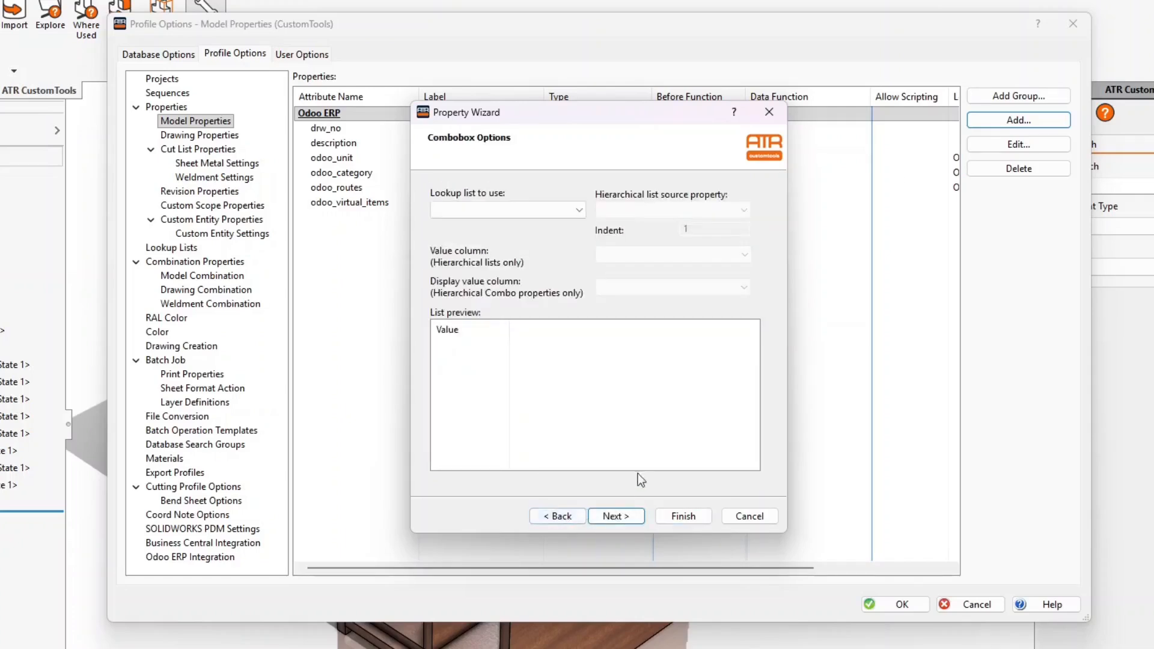
click(544, 211)
click(533, 238)
double_click(508, 330)
click(691, 518)
Add a Component Type field to the Odoo Export profile, sourced from the component type attribute
click(175, 472)
click(355, 117)
click(331, 557)
click(528, 200)
click(532, 214)
click(541, 231)
click(550, 247)
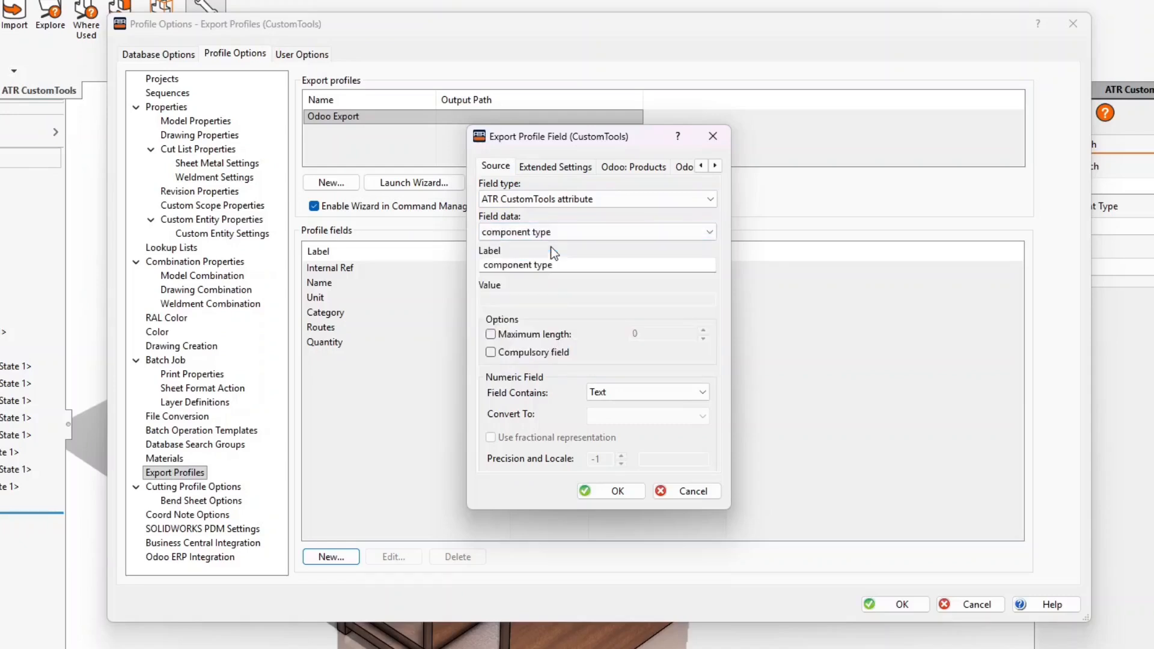
drag(490, 265, 469, 265)
text(C)
click(538, 265)
key(Delete)
text(T)
click(618, 492)
Save the profile options and set PURCHASED WOOFER (000031) Component Type to Purchased
click(902, 602)
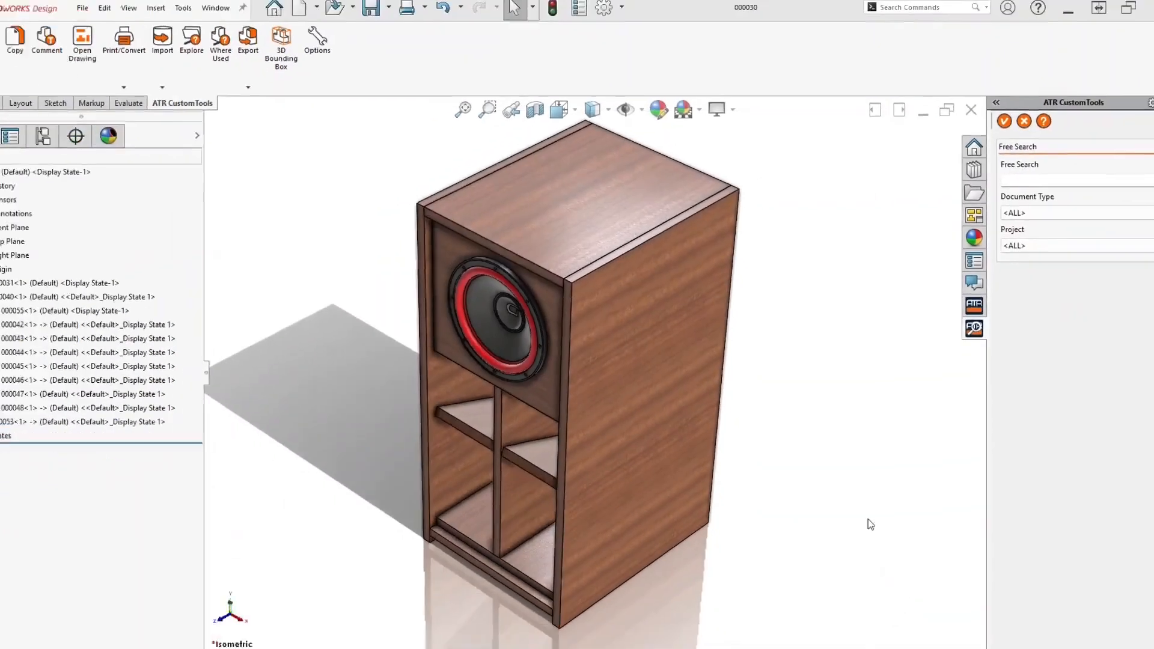
click(90, 278)
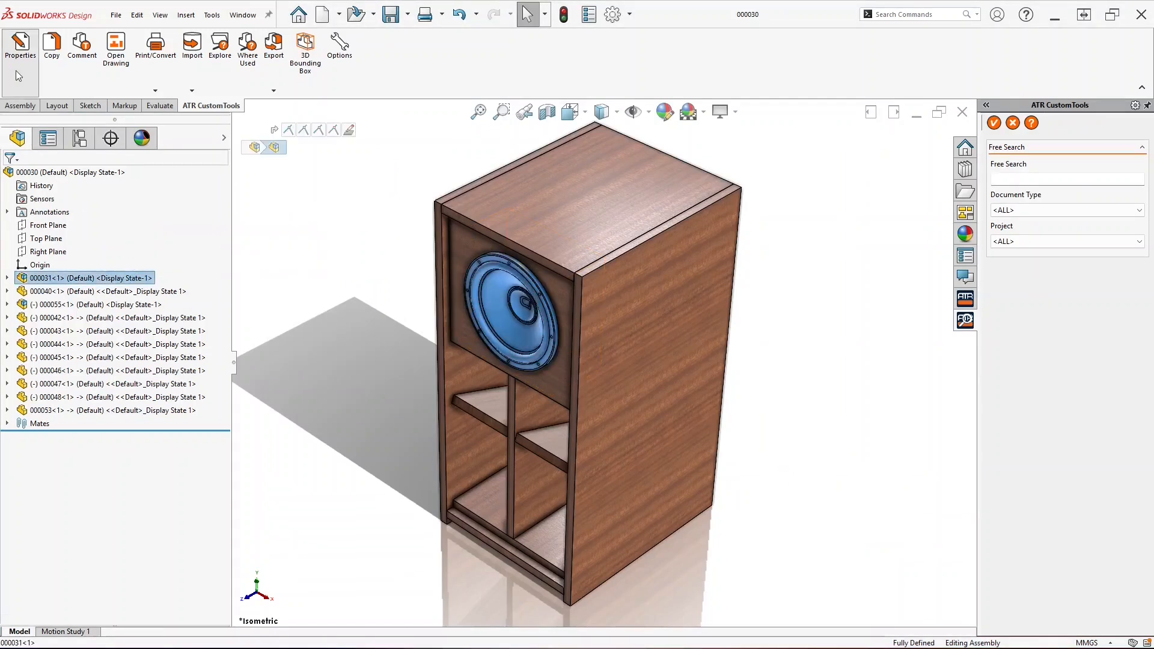
click(15, 71)
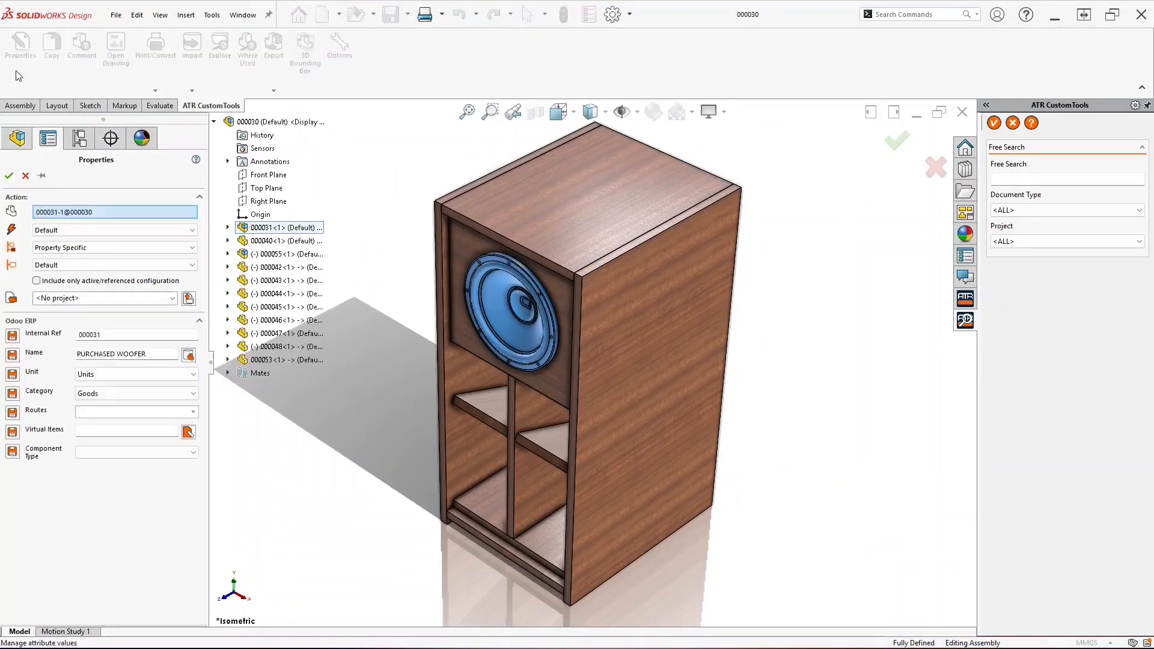
click(180, 451)
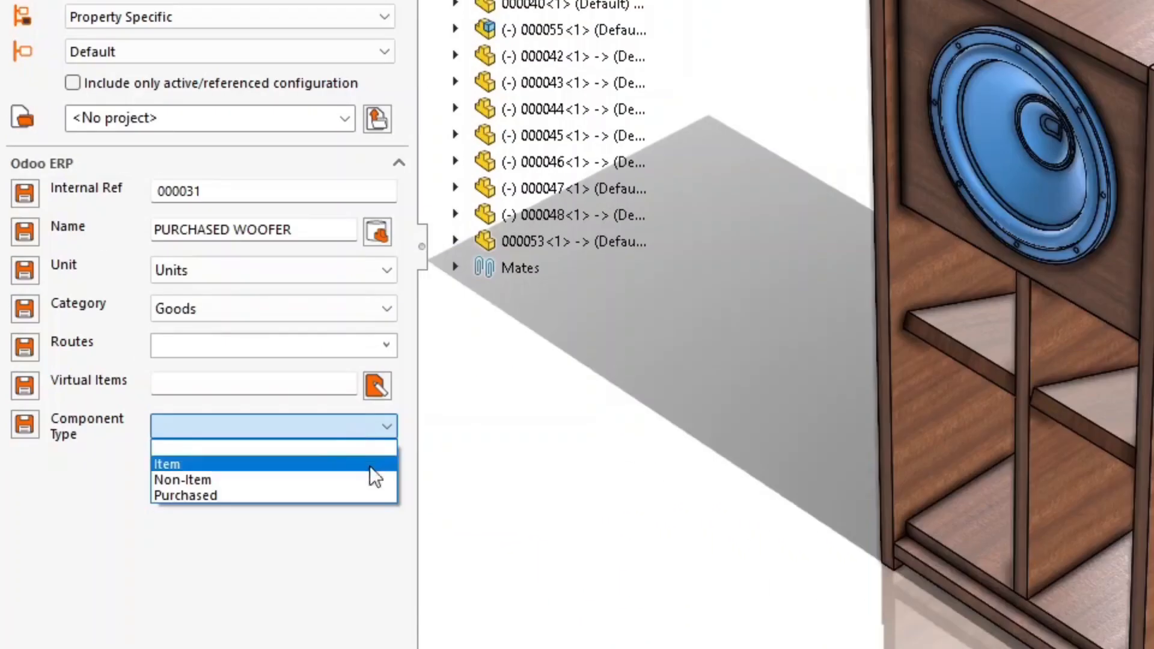
click(379, 494)
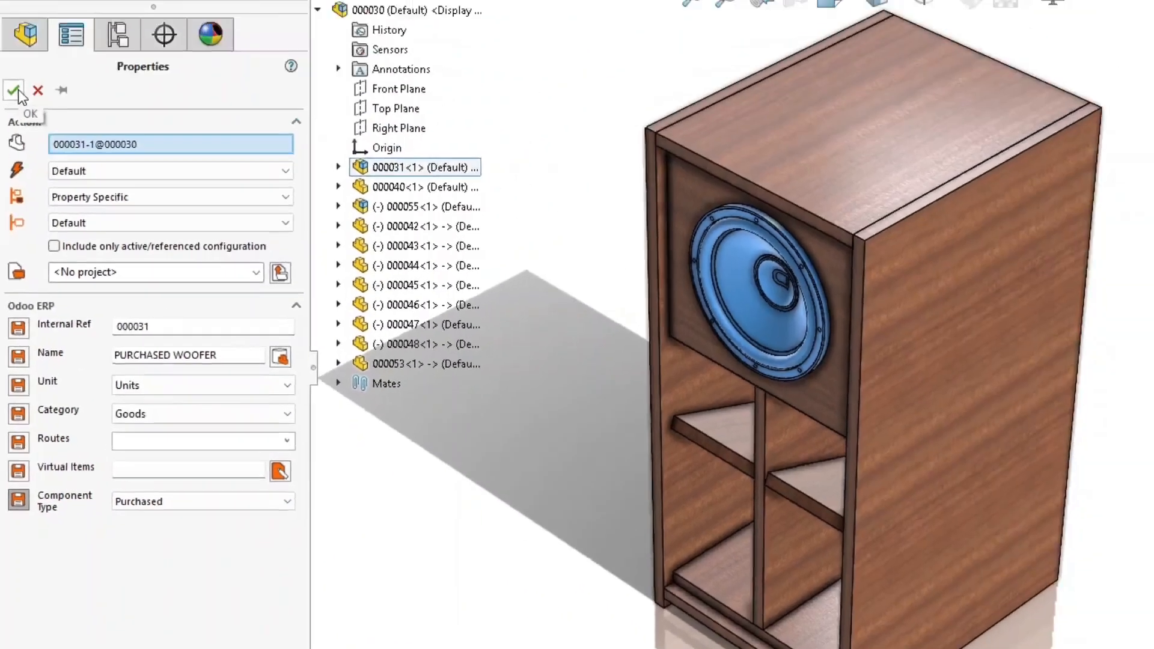
click(17, 92)
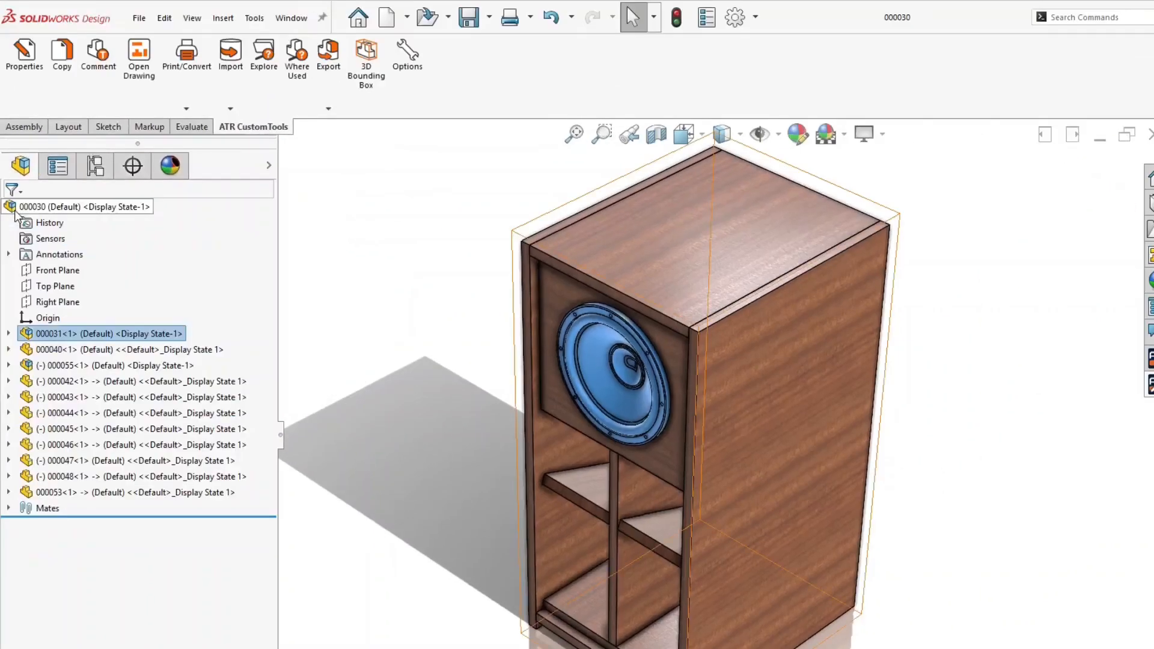
Set the OUTER CASING subassembly (000055) Component Type to Non-Item
click(79, 366)
click(24, 53)
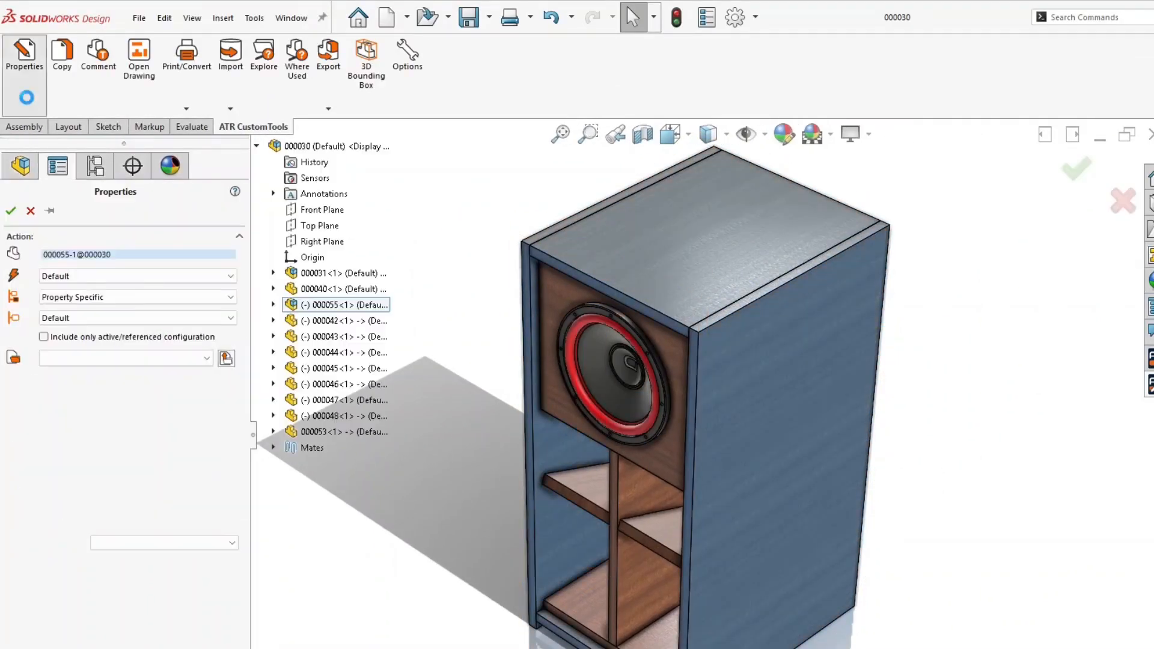
click(186, 543)
click(235, 553)
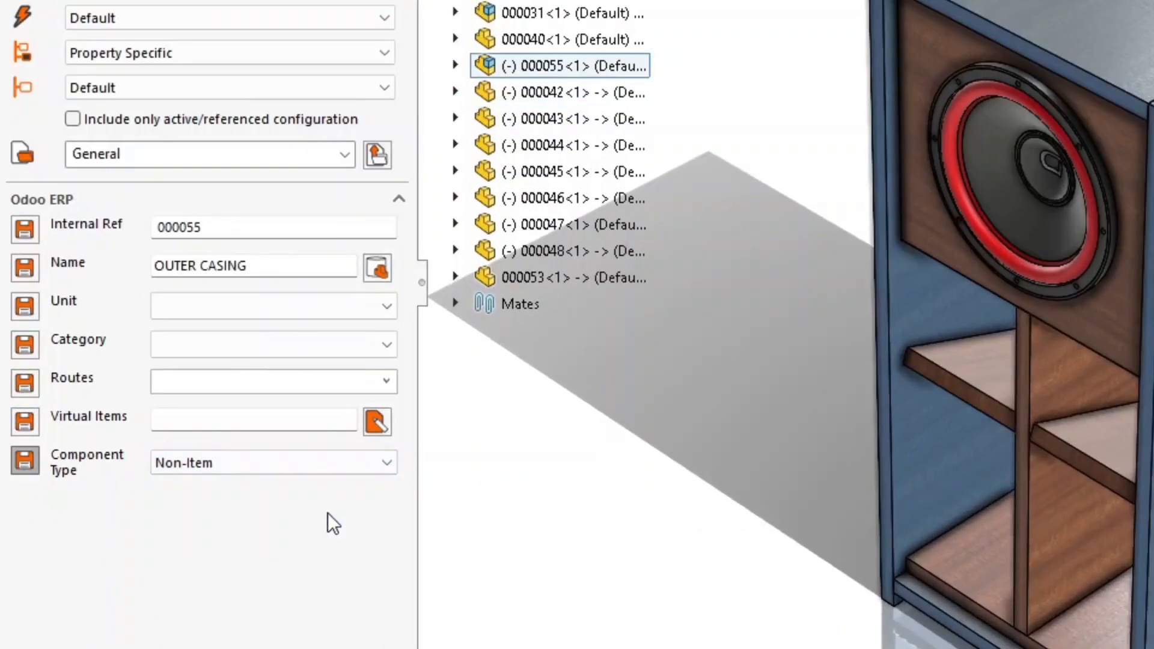
click(13, 101)
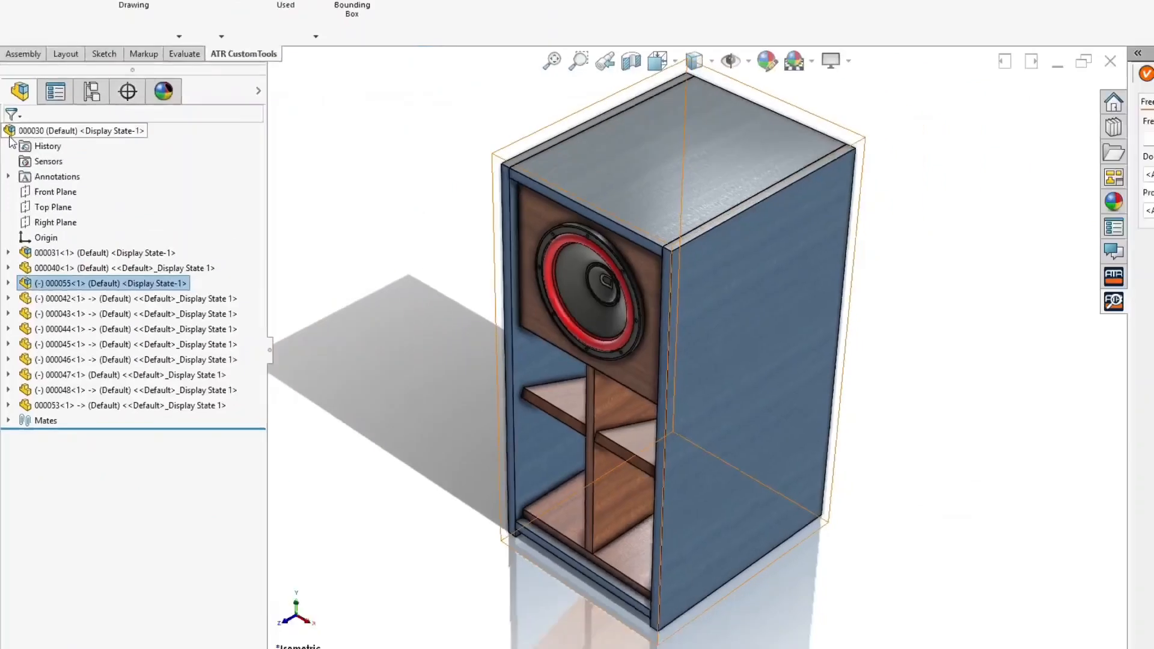
Preview the woofer BOM with Odoo Export, showing OUTER CASING flattened into five parts, then reopen Export Profiles
click(274, 43)
click(287, 104)
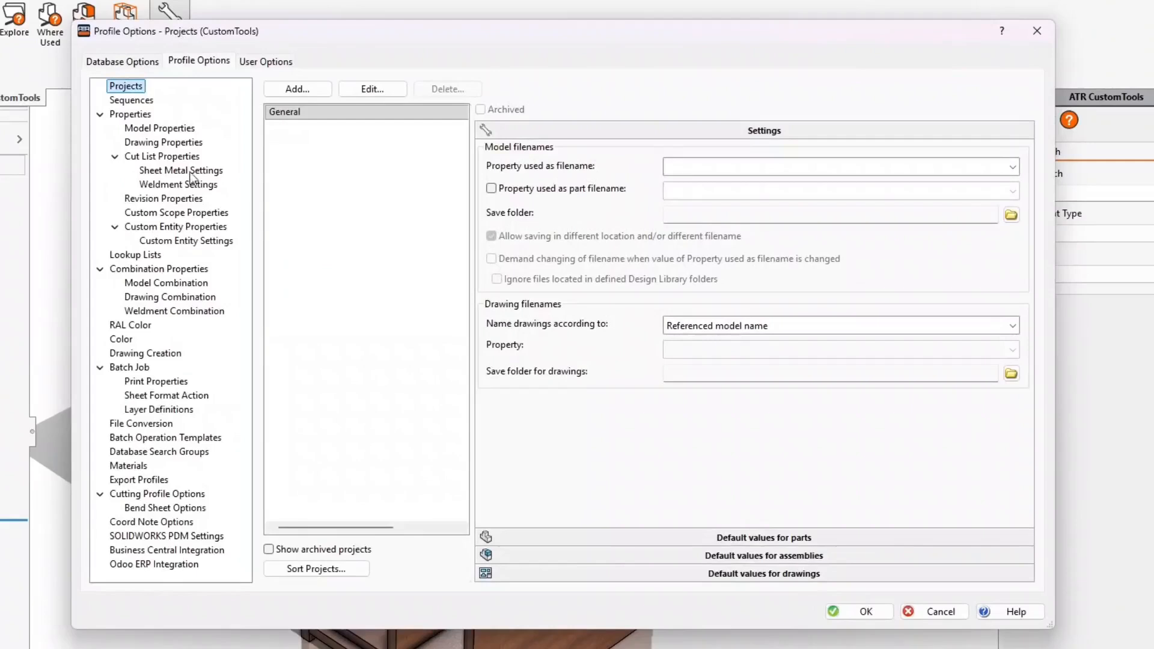
click(149, 480)
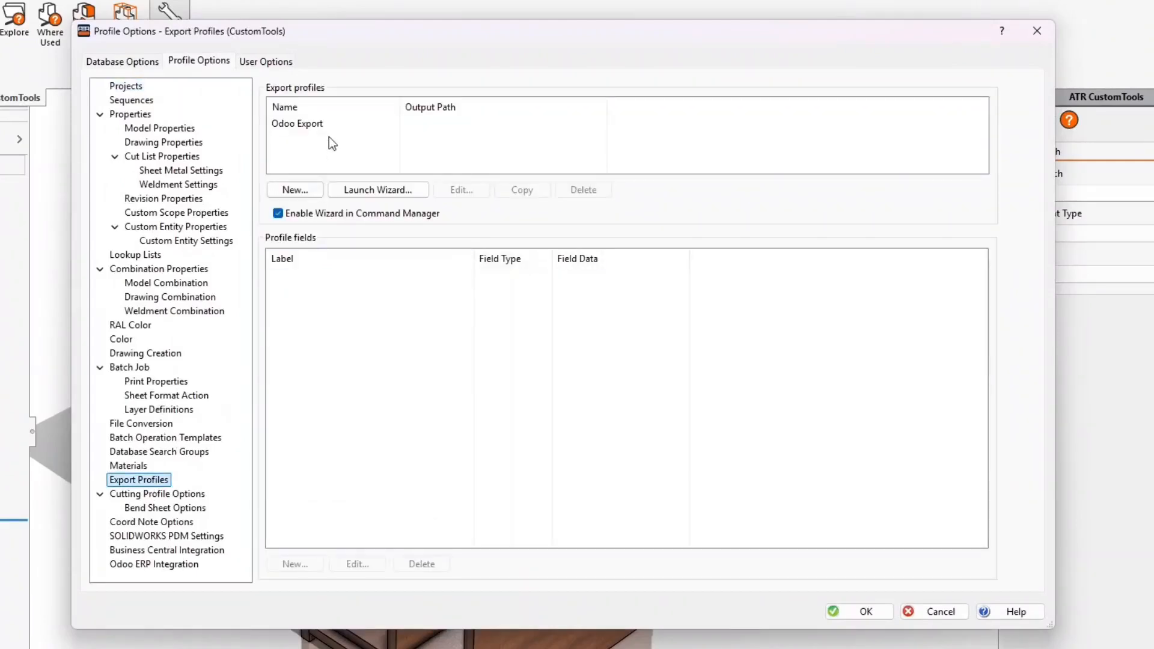
Open the Odoo Export profile's Component Type extended settings and look up the exclude/dissolve help
click(313, 123)
double_click(345, 365)
click(499, 174)
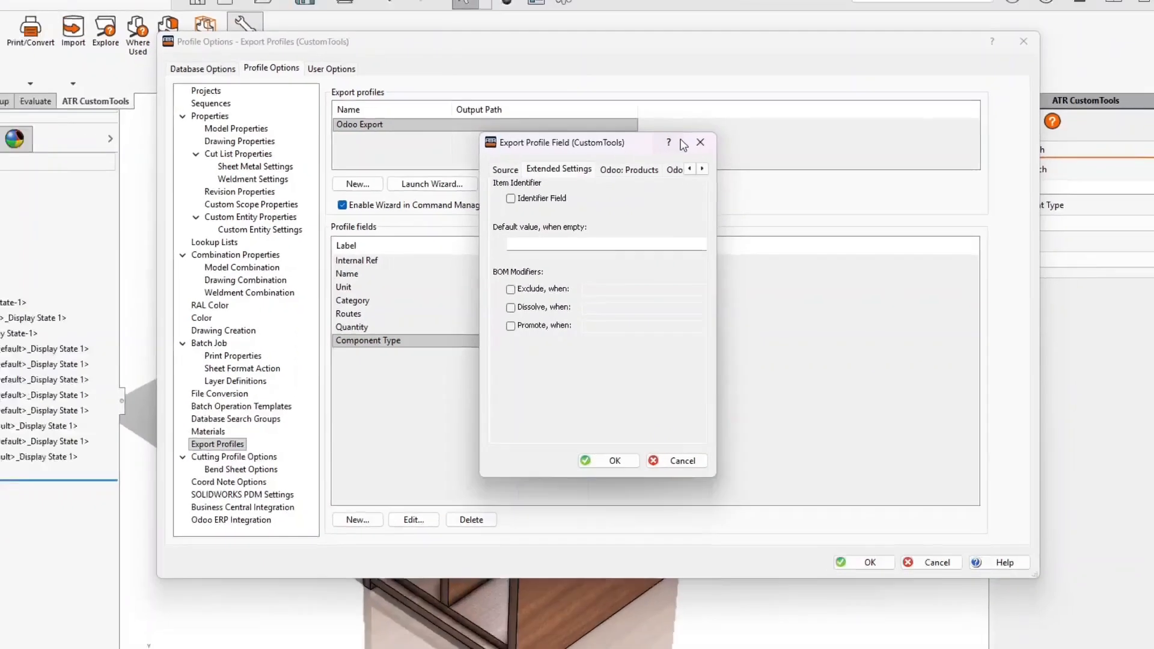
click(641, 143)
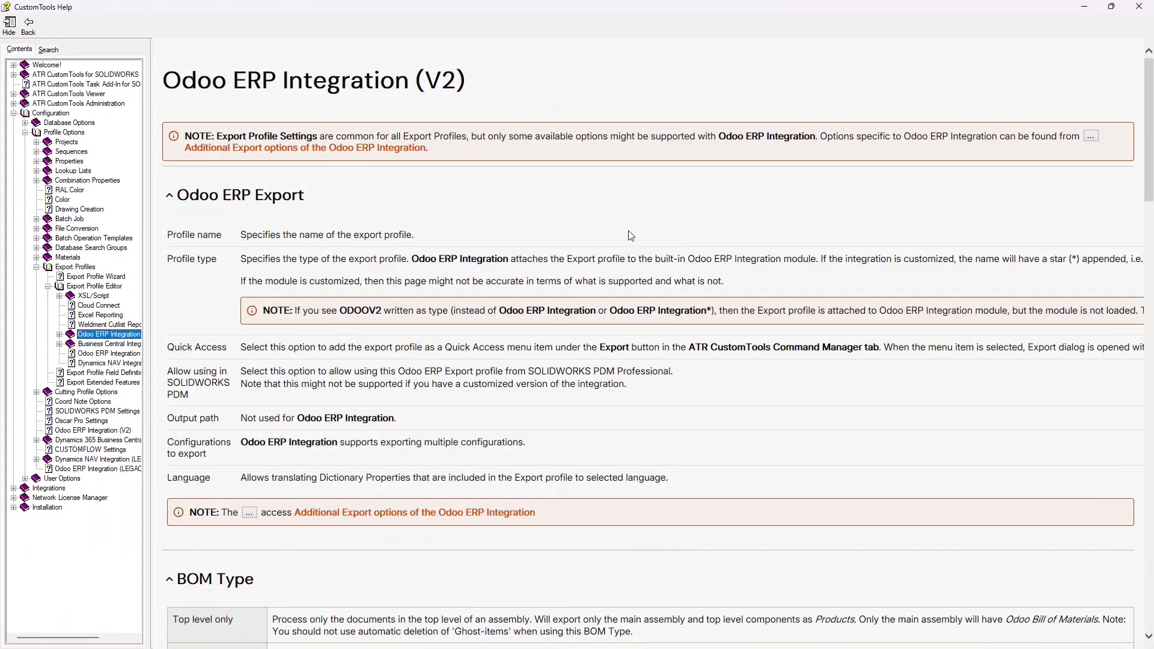
click(59, 334)
click(99, 344)
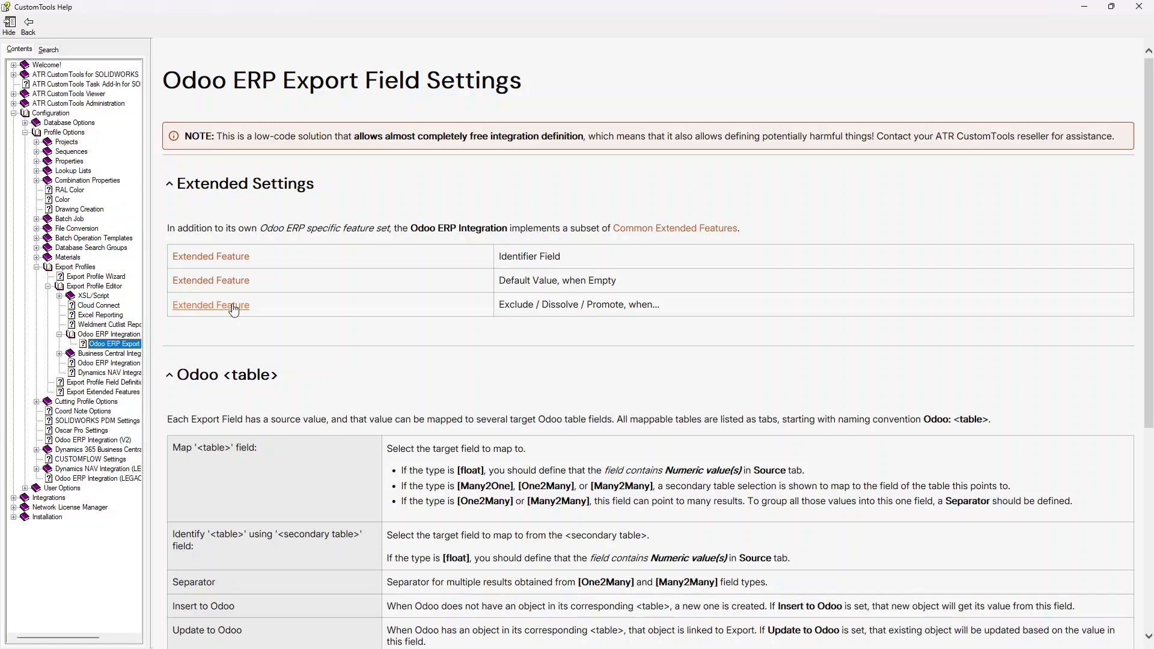
click(234, 306)
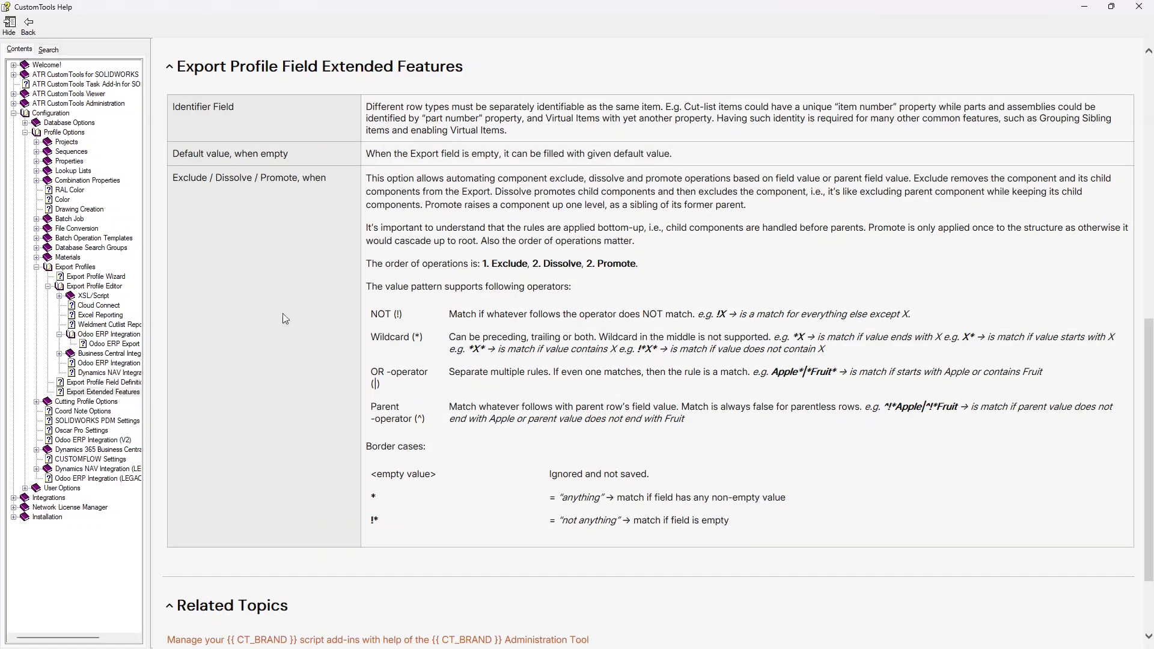
Make Component Type exclude when ^Purchased and dissolve when Non-Item, and save the profile
double_click(420, 419)
key(ctrl+c)
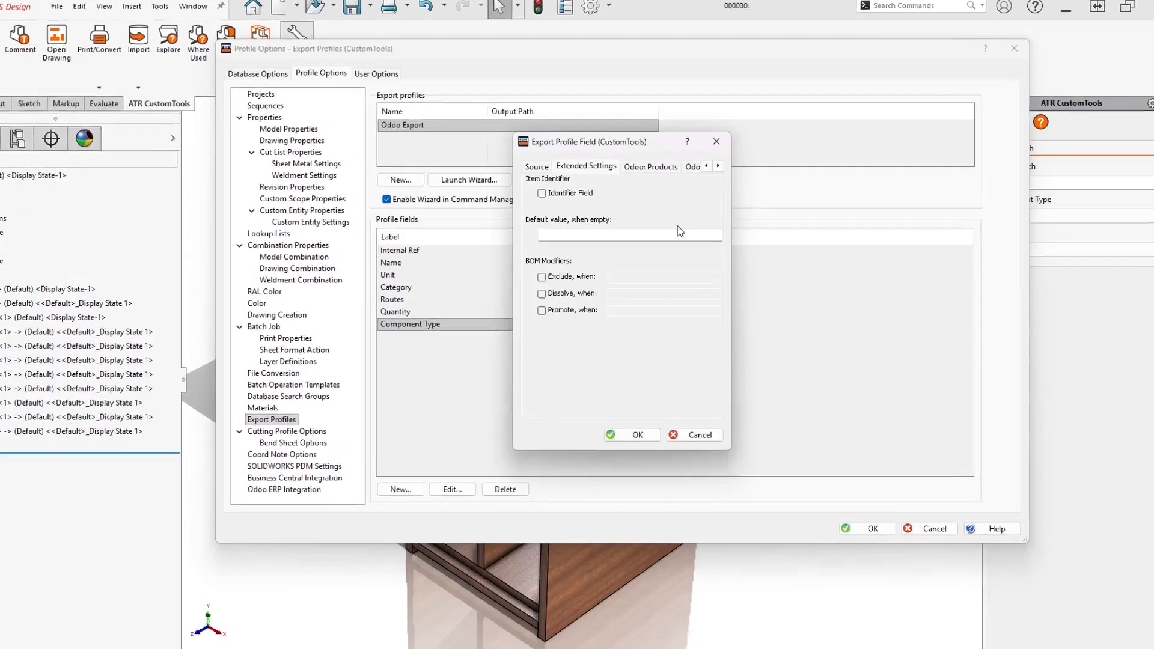
click(466, 306)
click(565, 309)
key(ctrl+v)
text(Purchased)
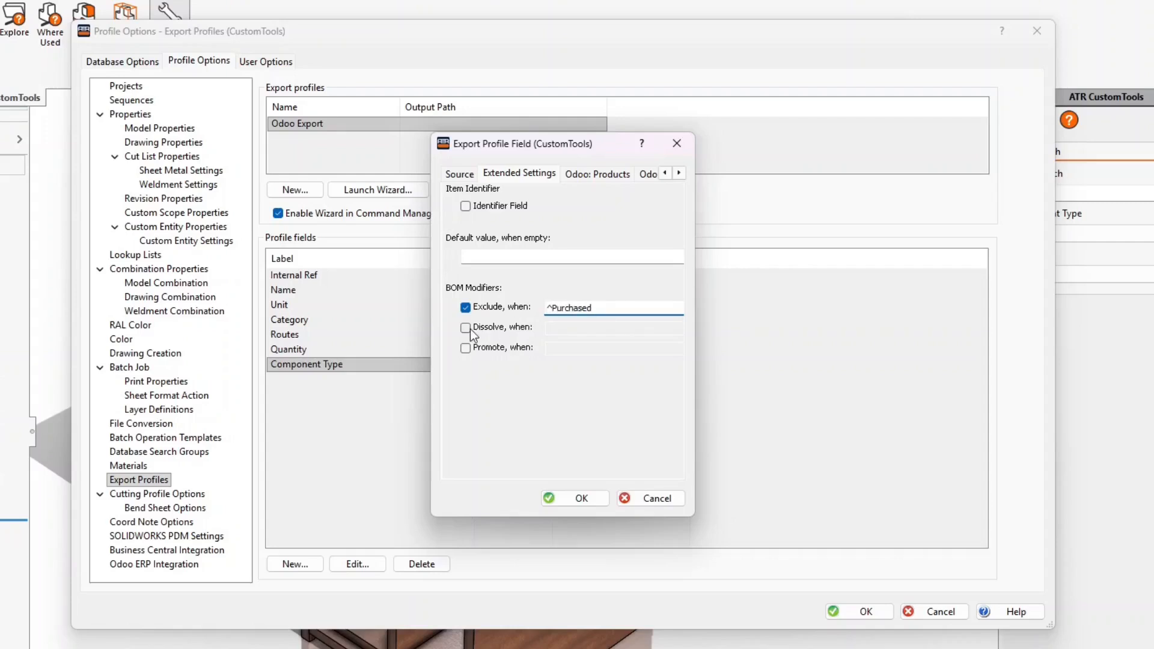
click(470, 331)
click(566, 328)
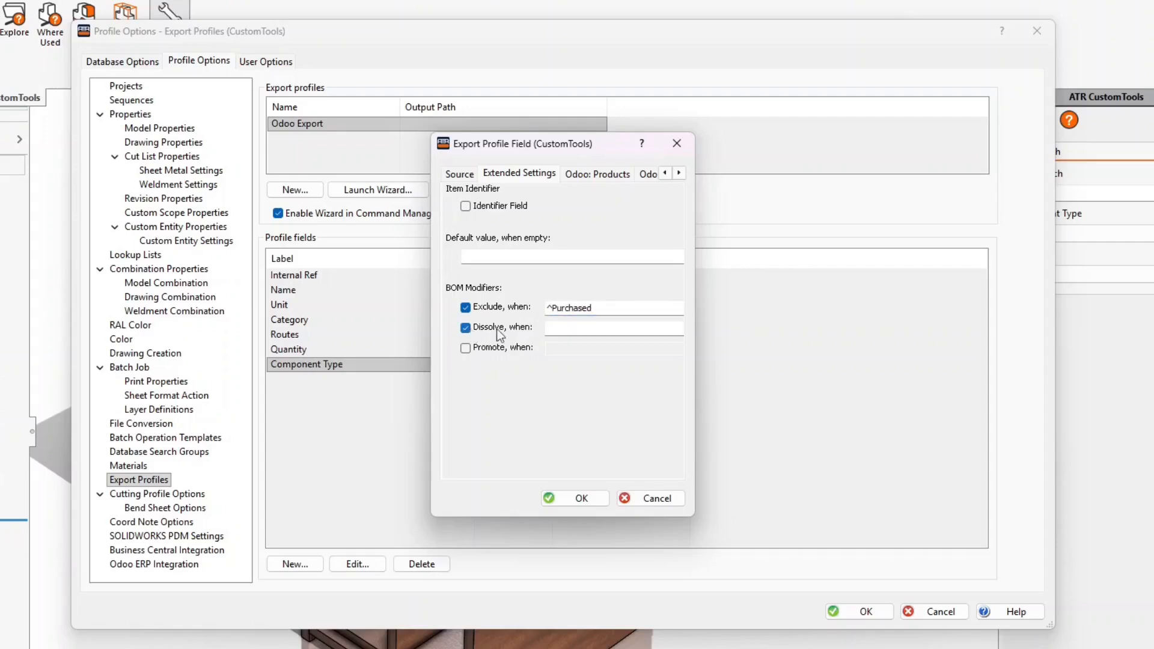
text(Non-Item)
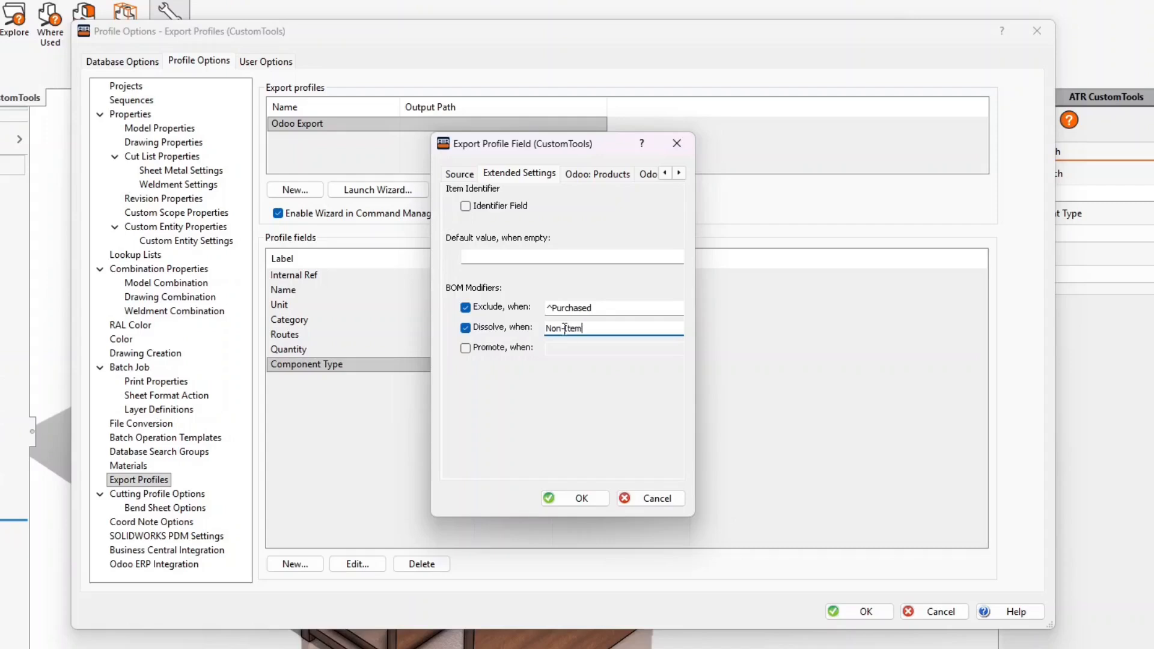
click(582, 500)
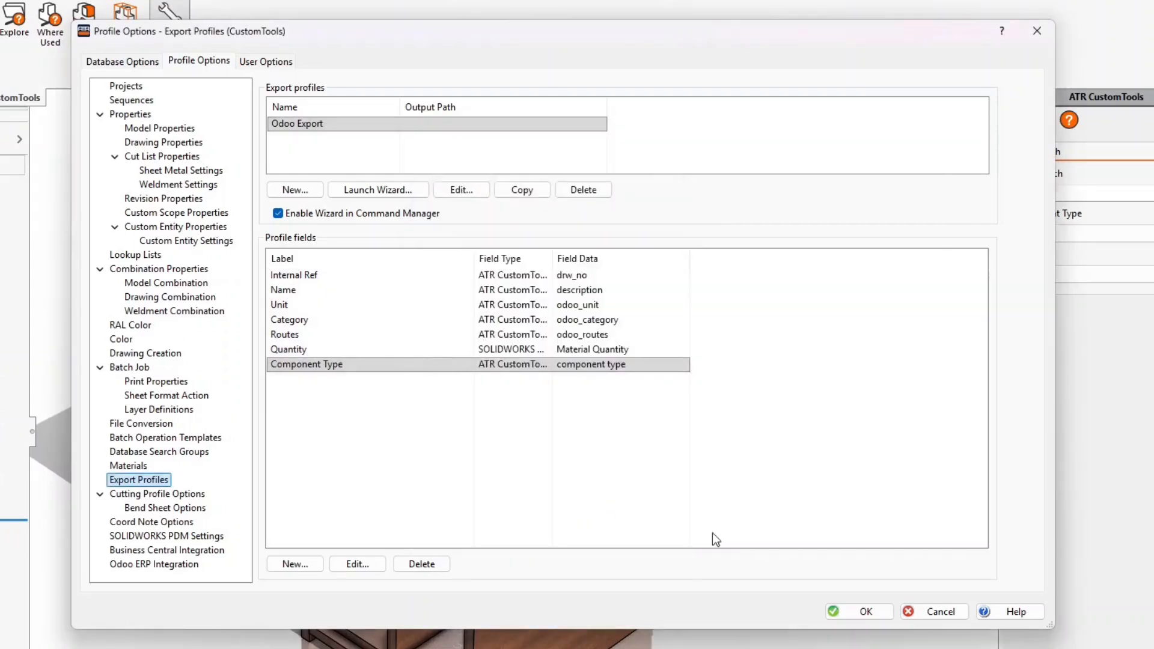
click(846, 615)
click(252, 57)
Run the Odoo Export and check why the red FRONT row clashes on Internal Ref 000040
click(294, 95)
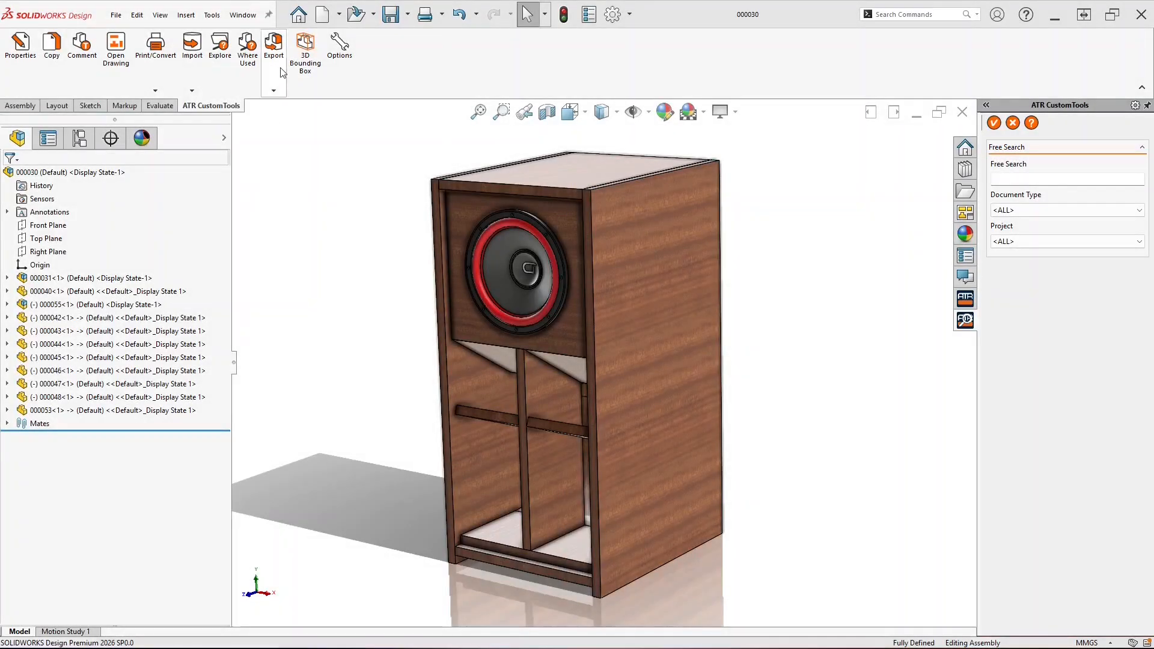
click(273, 48)
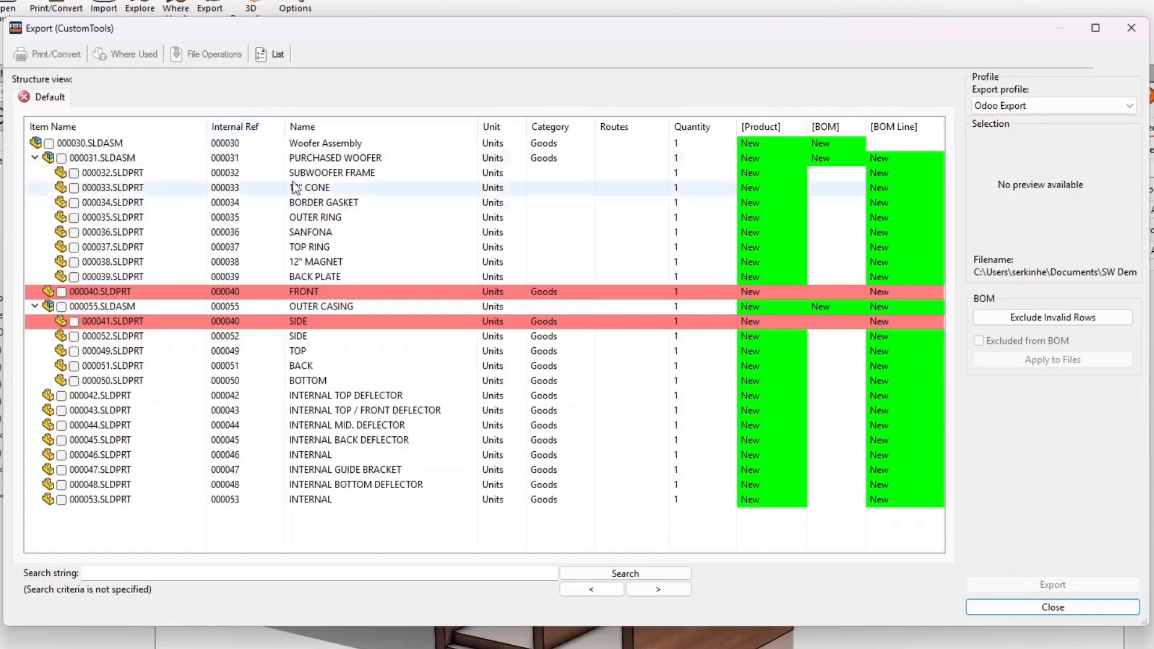
click(377, 291)
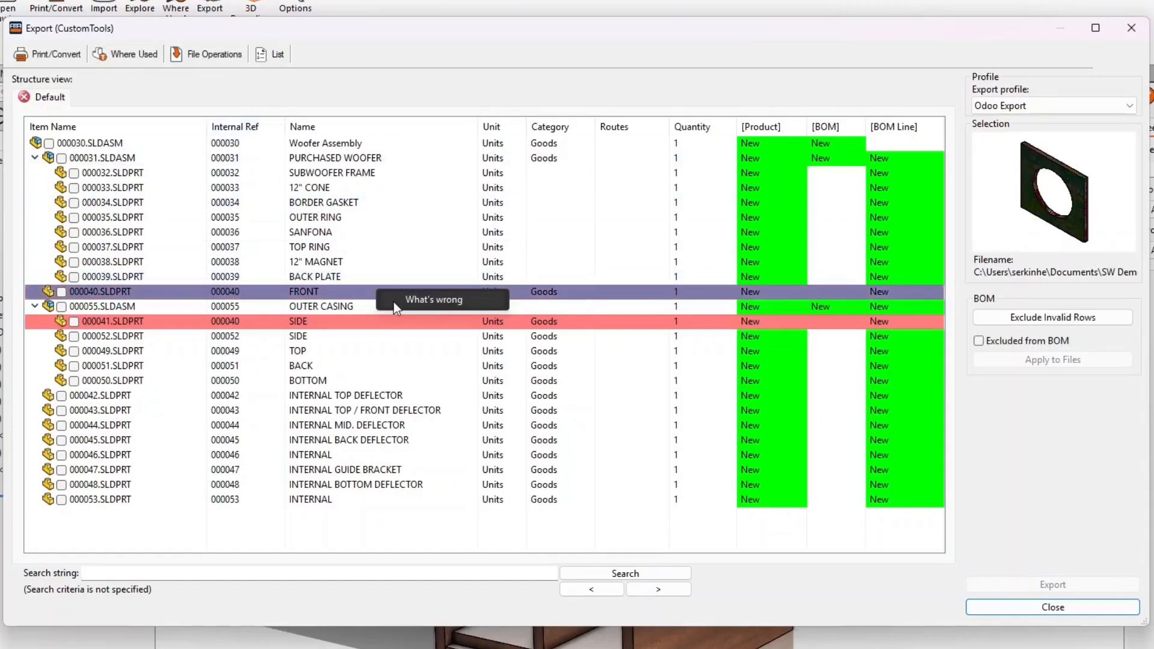
click(394, 304)
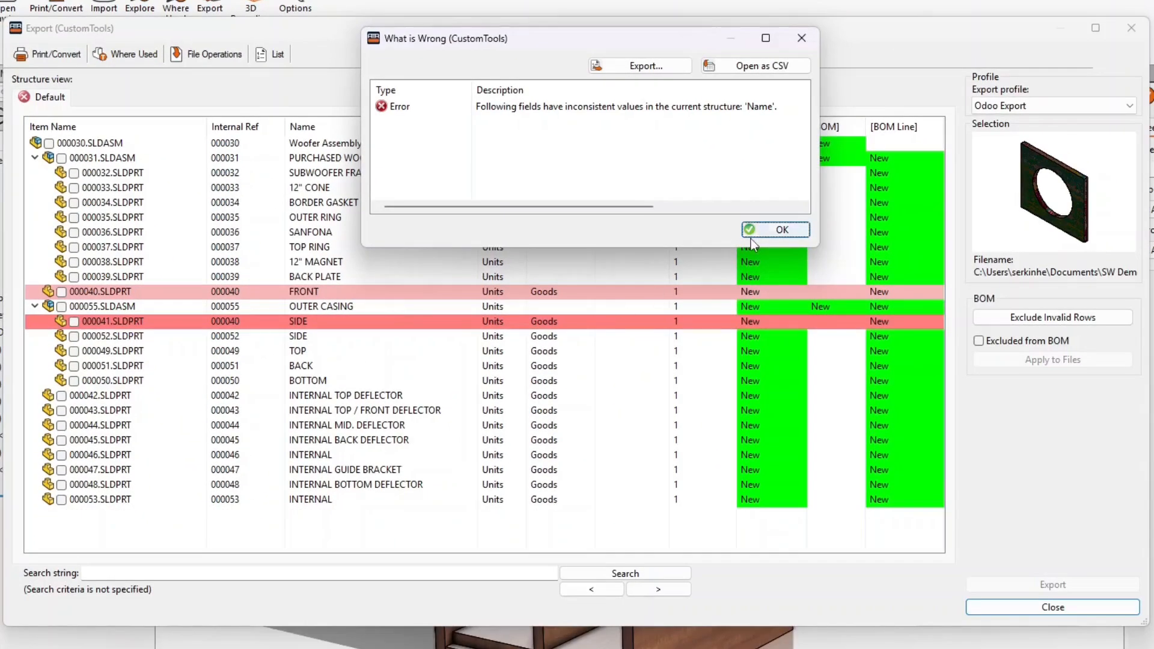
click(760, 234)
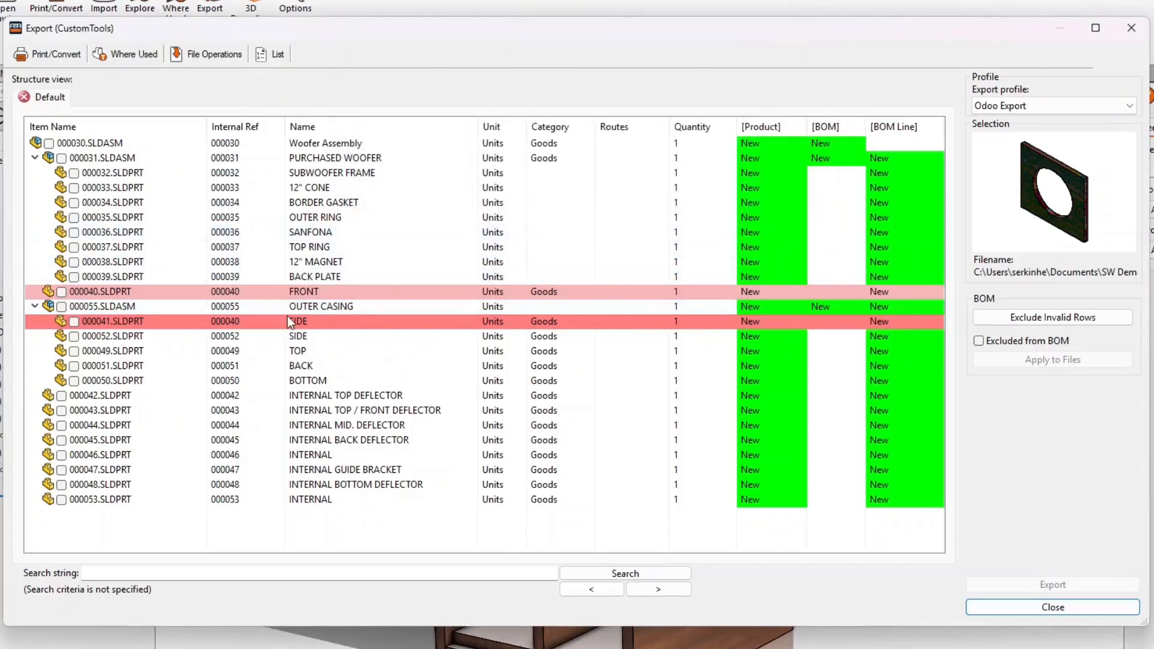
Open the conflicting SIDE part in its own SOLIDWORKS window
click(283, 319)
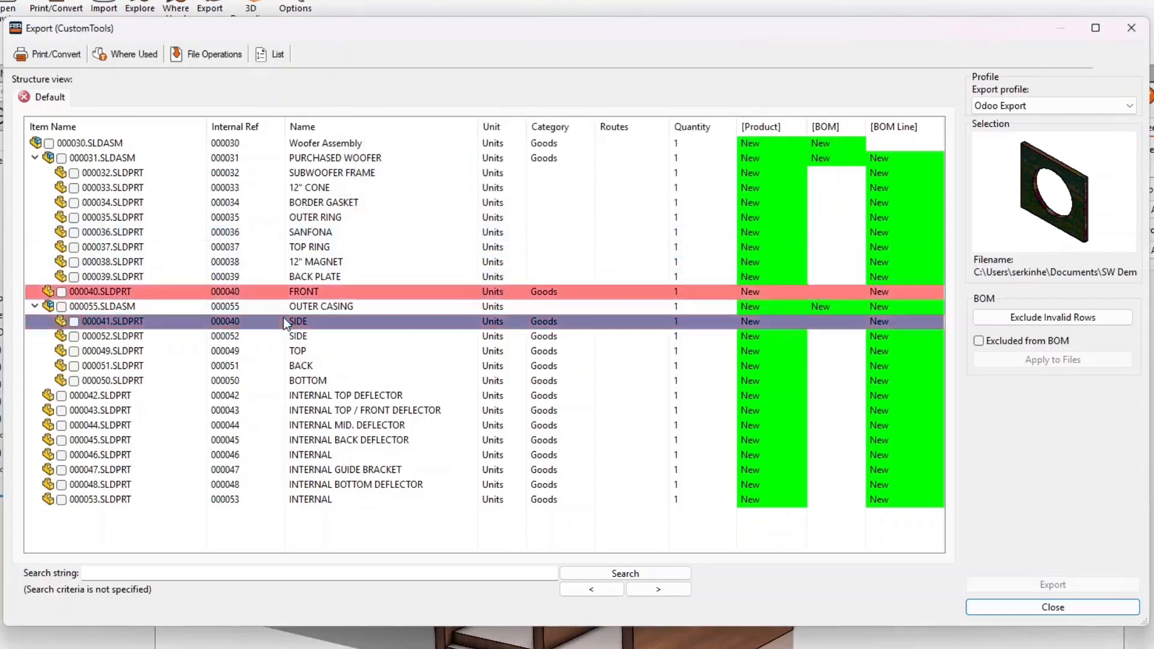
click(225, 59)
click(222, 93)
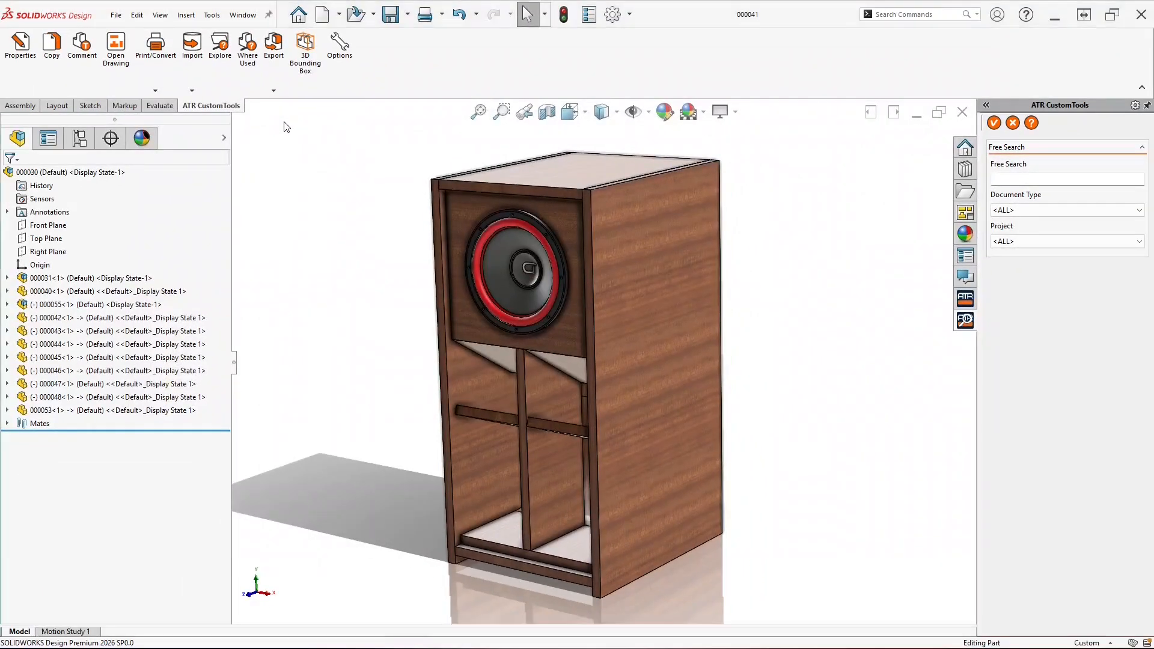
Change the SIDE part's Internal Ref from 000040 to 000041 in CustomTools Properties
click(22, 46)
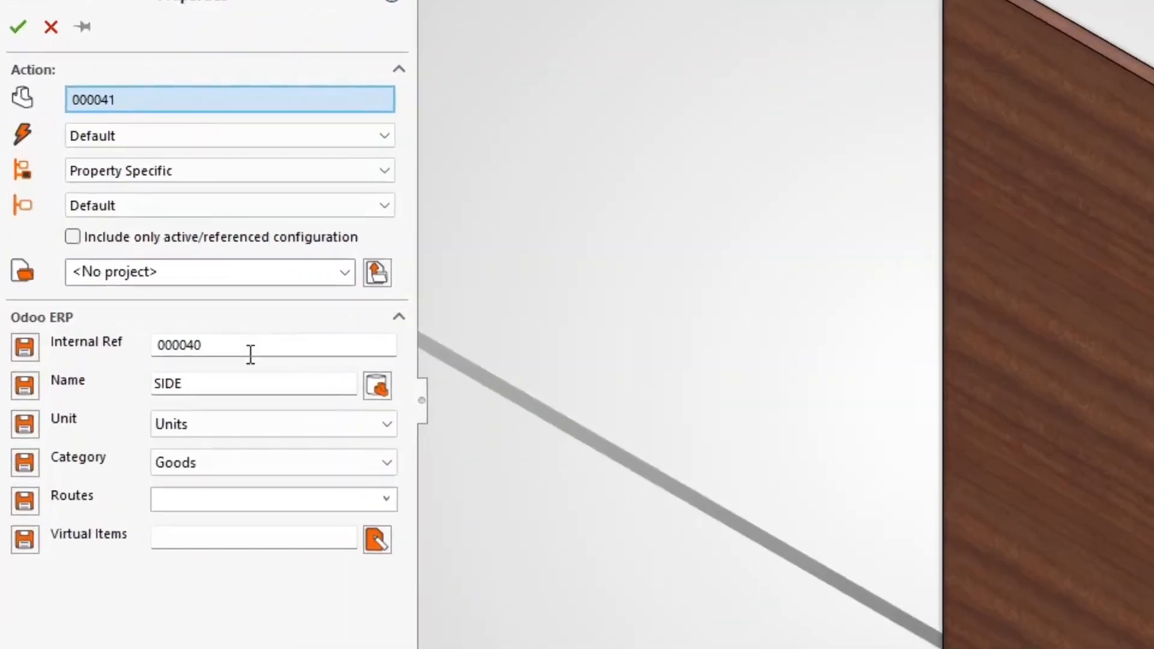
click(250, 354)
key(BackSpace)
text(1)
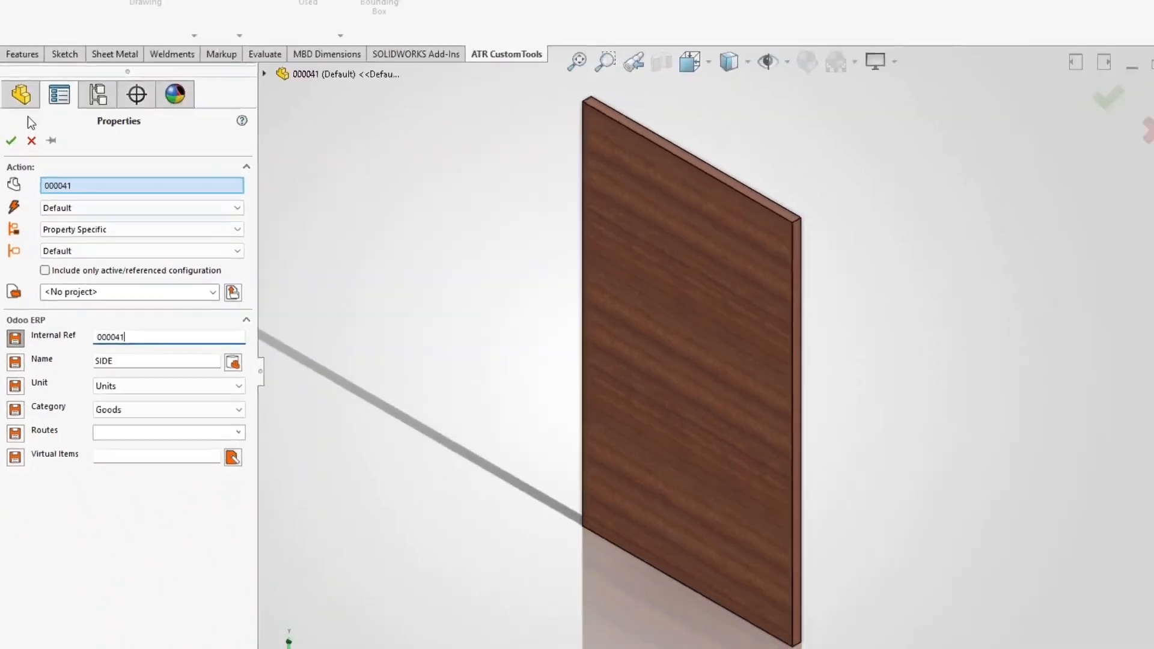
click(17, 36)
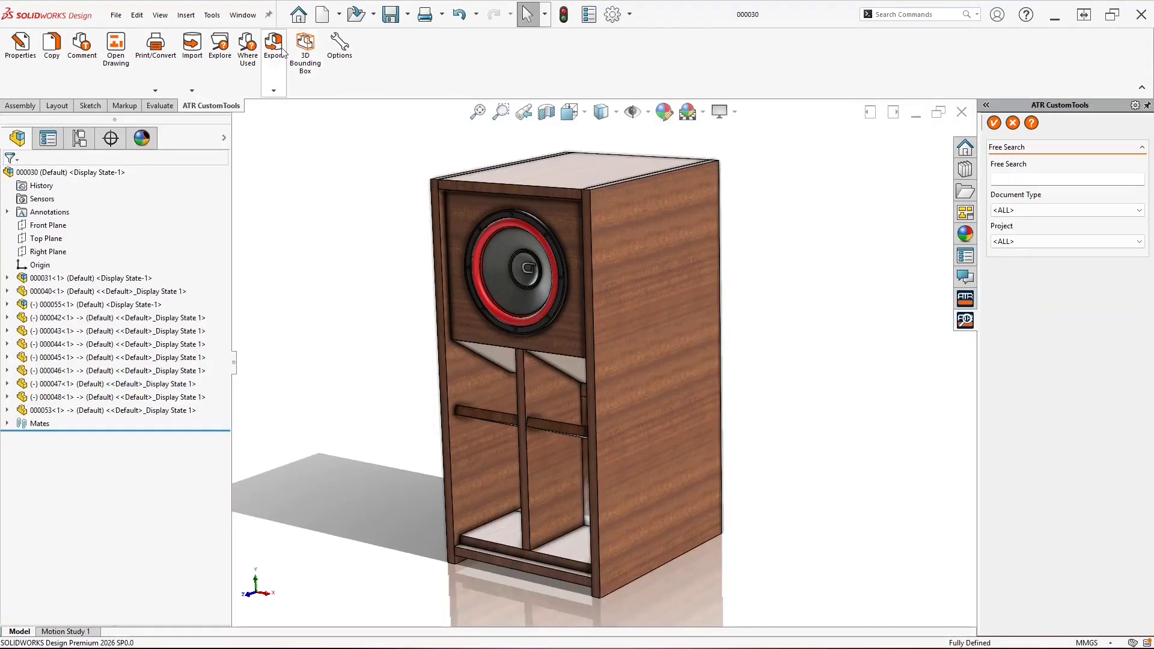
Re-run the Odoo Export on the woofer assembly and inspect the Woofer Assembly error
click(276, 90)
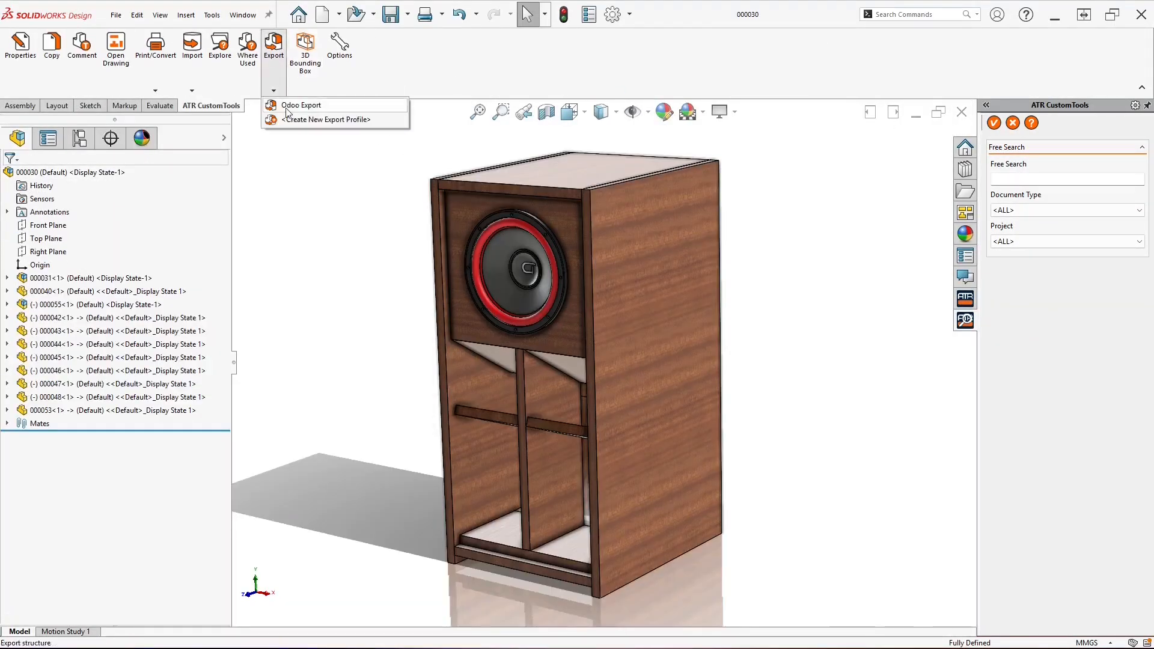
click(287, 107)
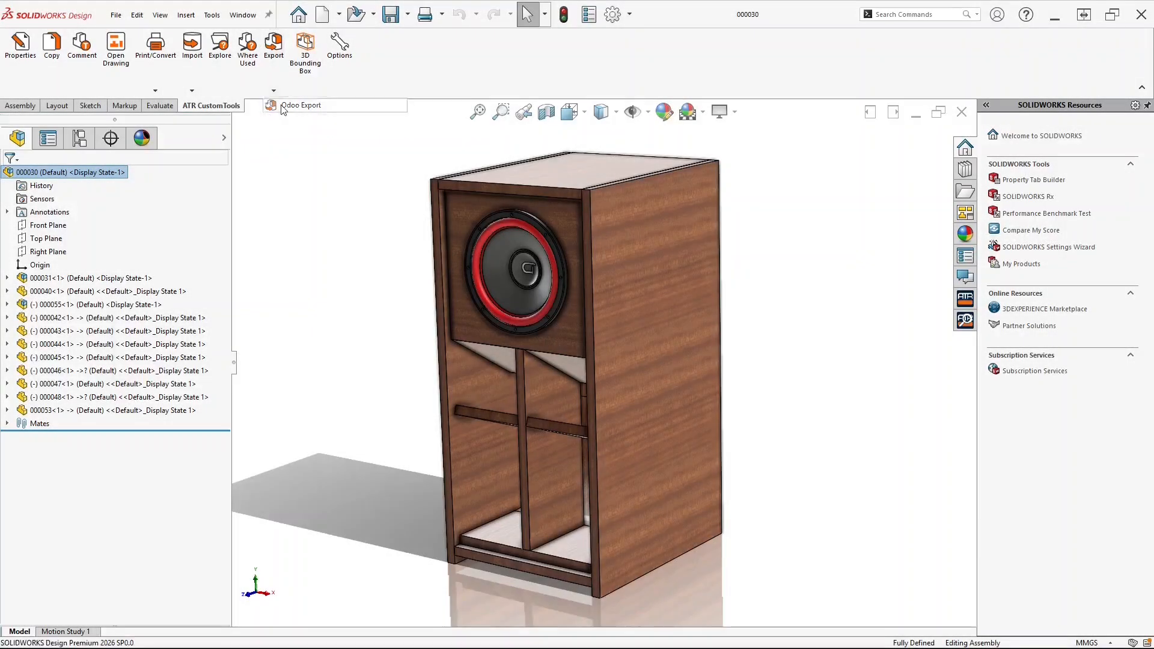
click(284, 107)
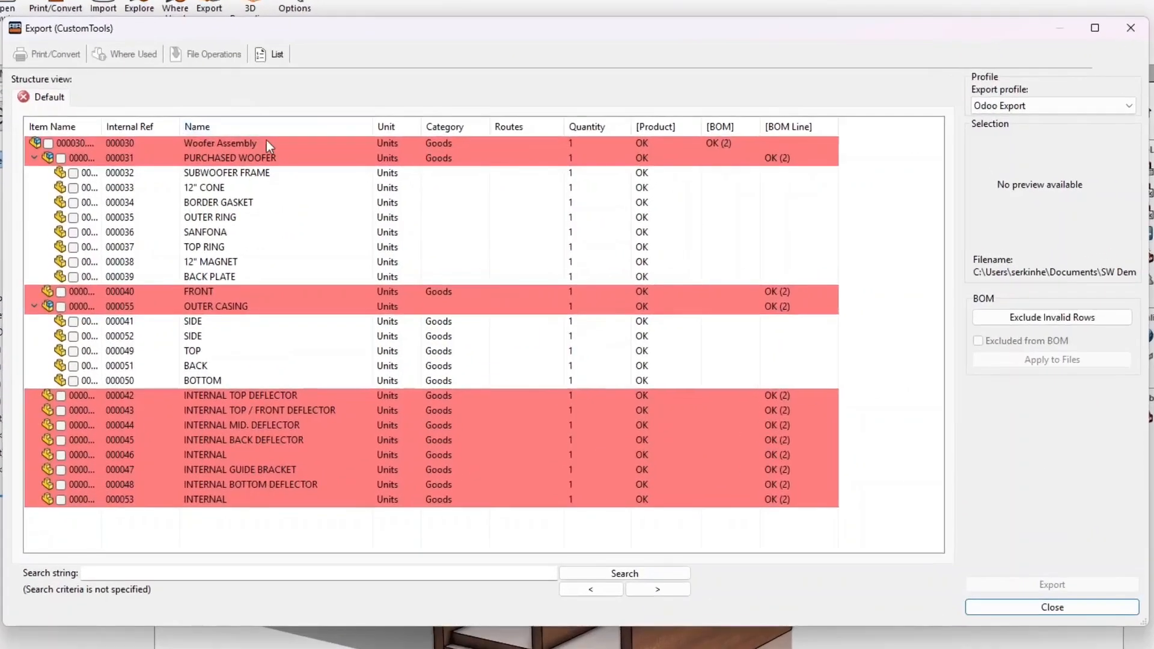
right_click(267, 141)
click(284, 151)
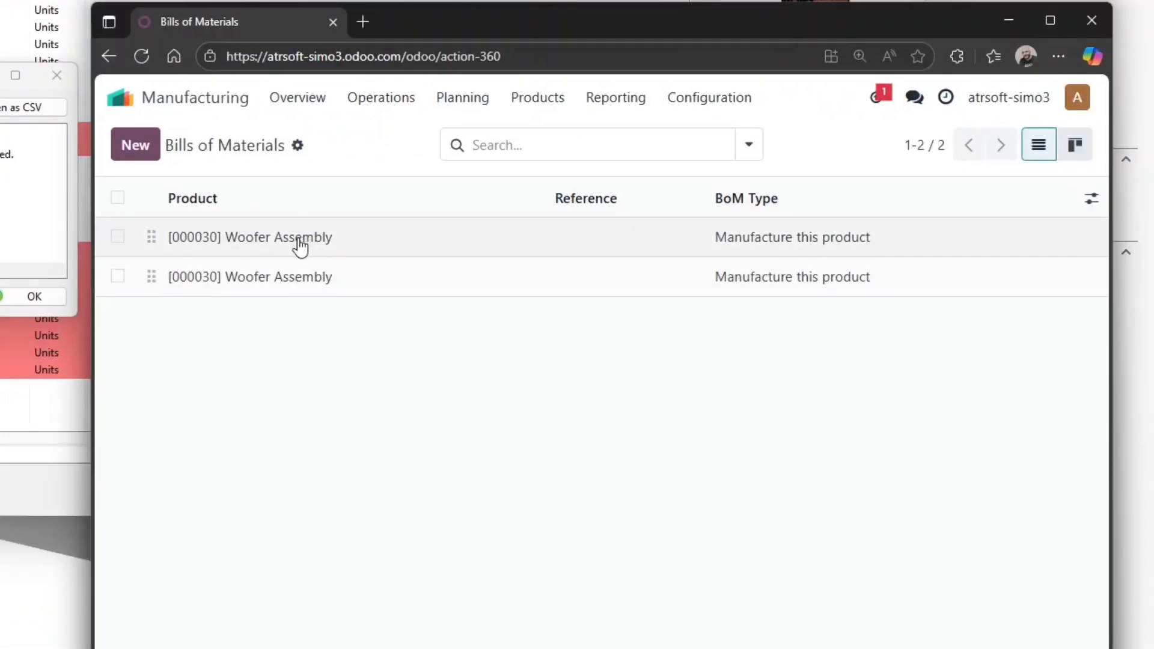
Set the first [000030] Woofer Assembly BoM's Reference to SOLIDWORKS, then close the export error window
click(299, 238)
click(738, 216)
text(SOL)
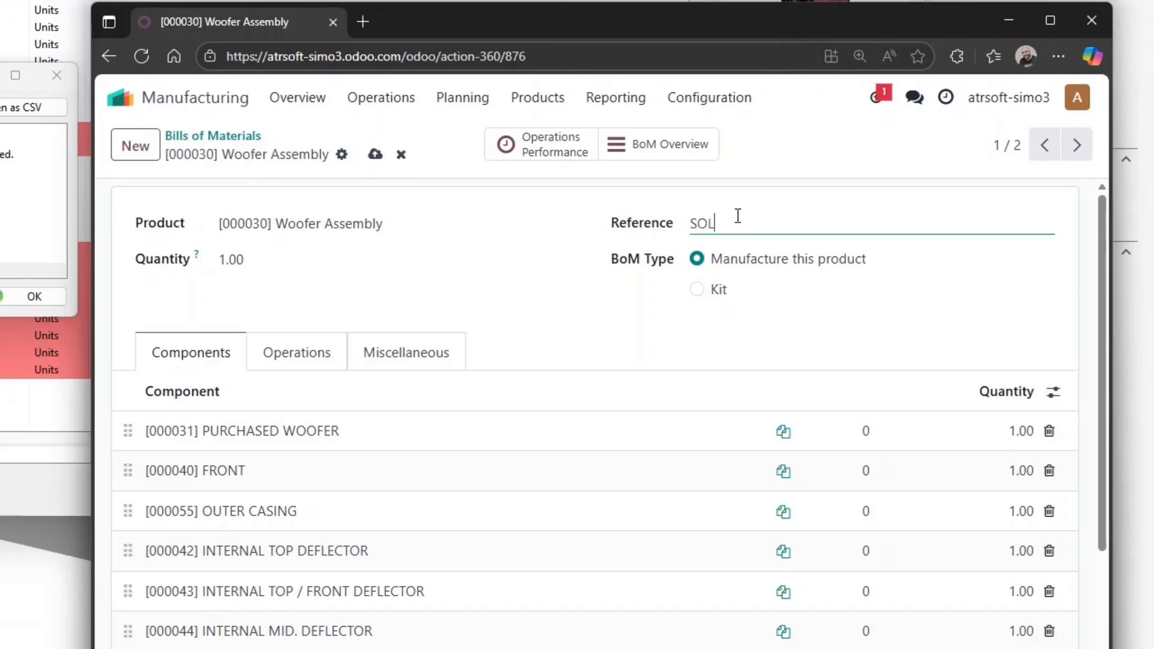
text(IDWORKS)
click(375, 154)
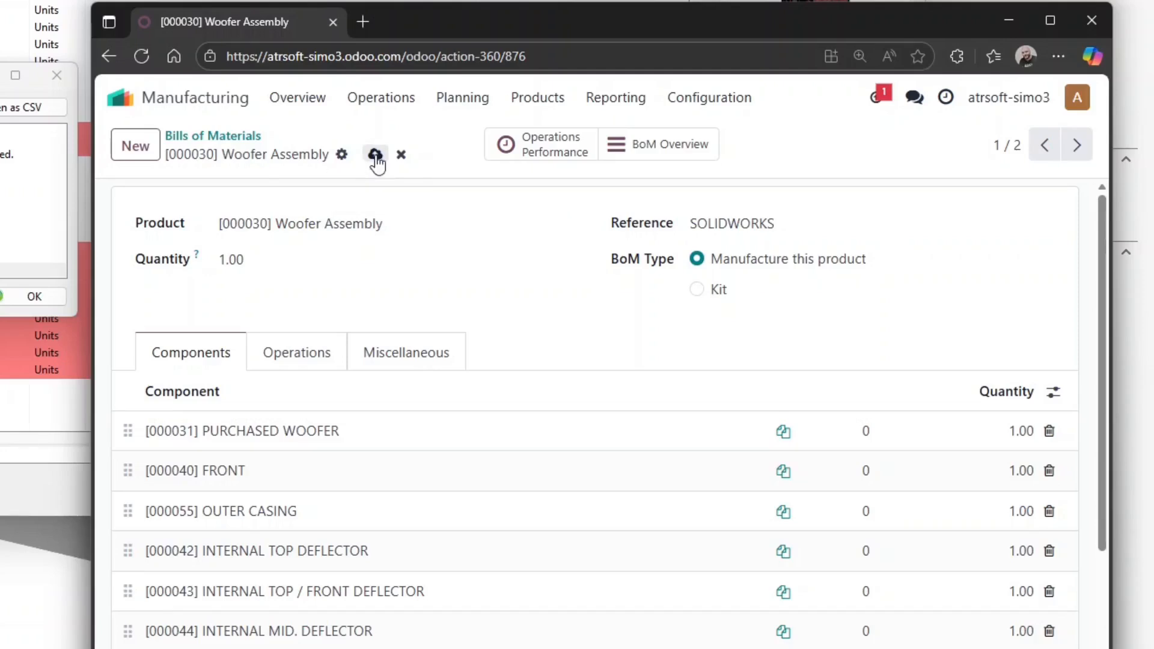
click(108, 56)
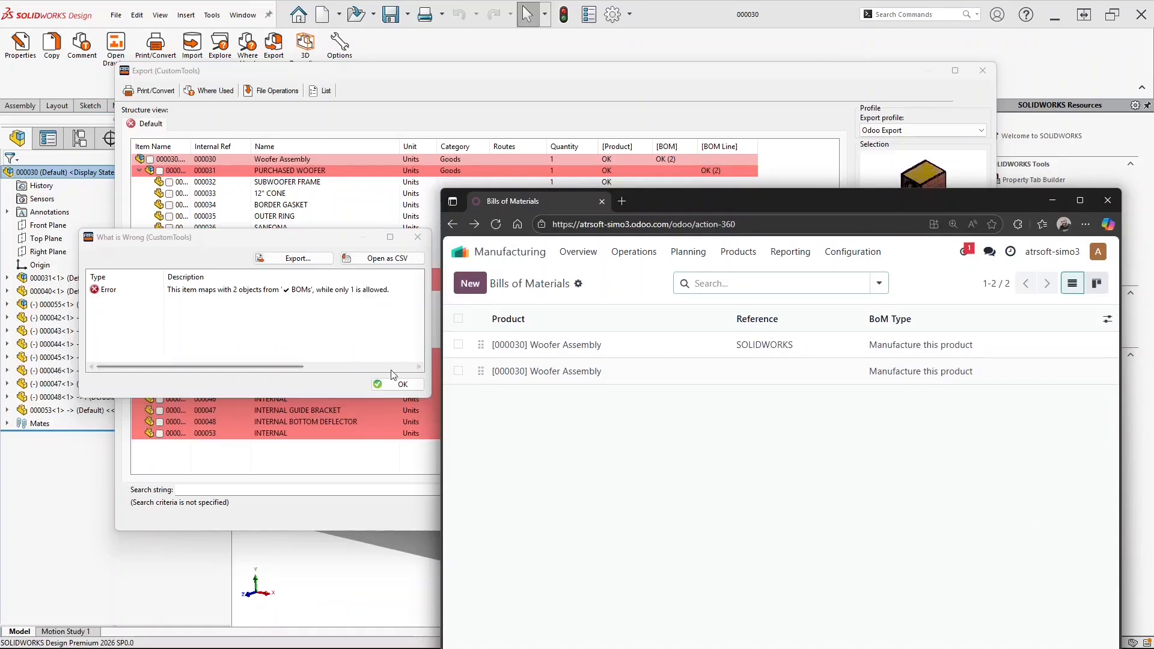
click(35, 296)
click(920, 518)
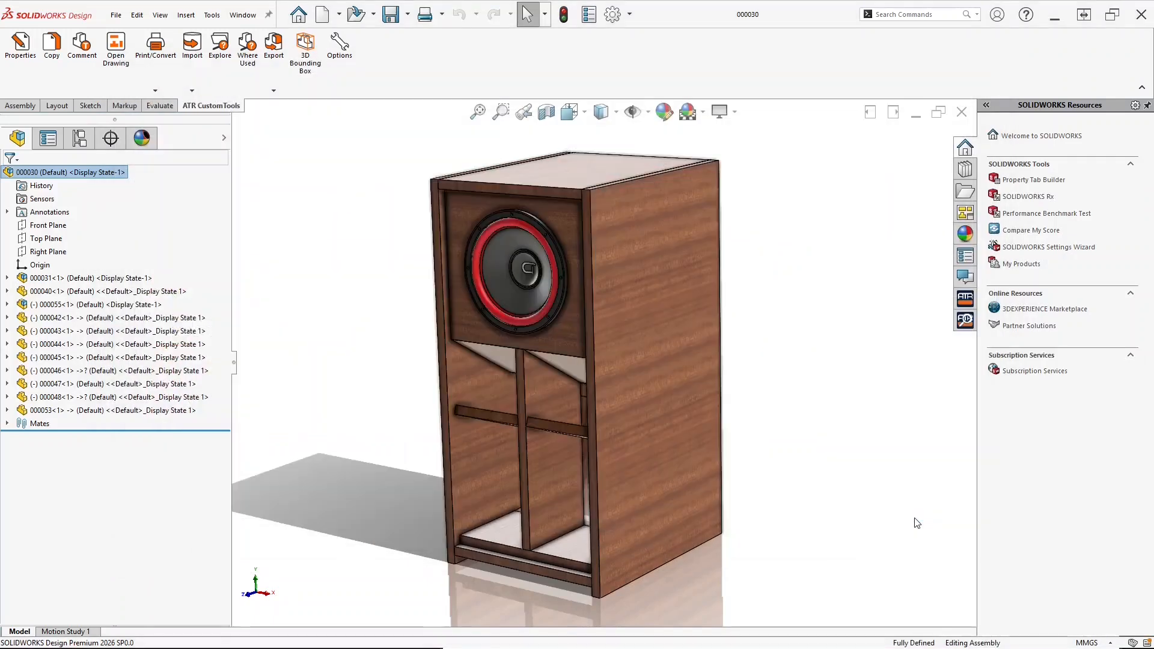
Add a Value field 'BOM Reference' with value SOLIDWORKS to the Odoo Export profile
click(340, 43)
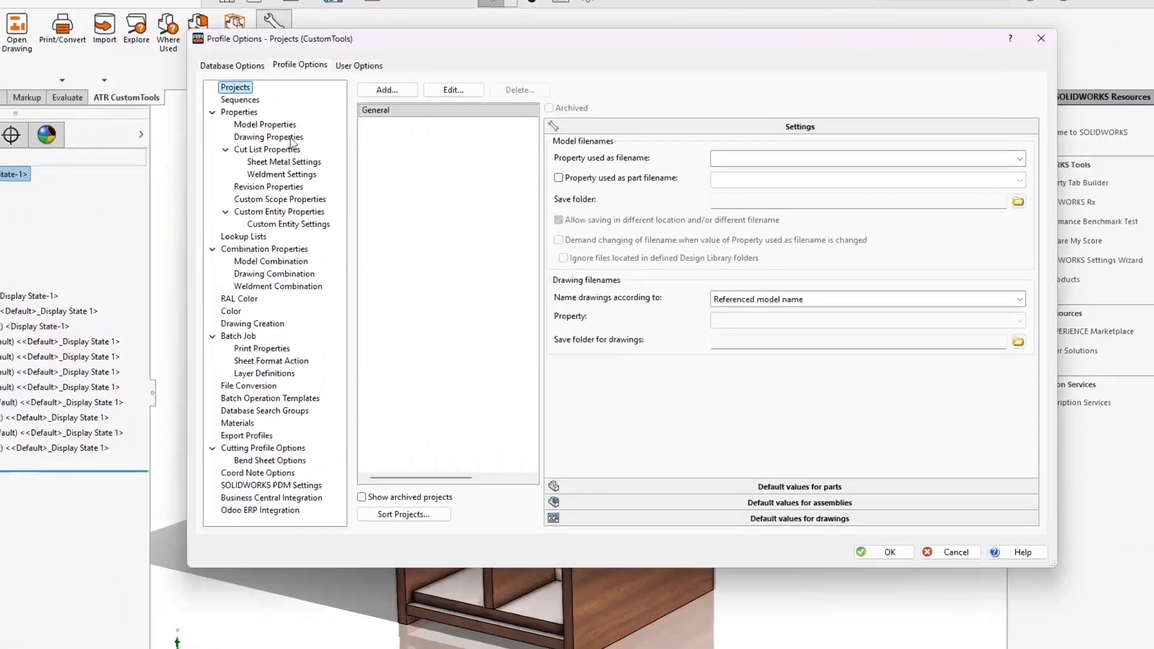
click(246, 435)
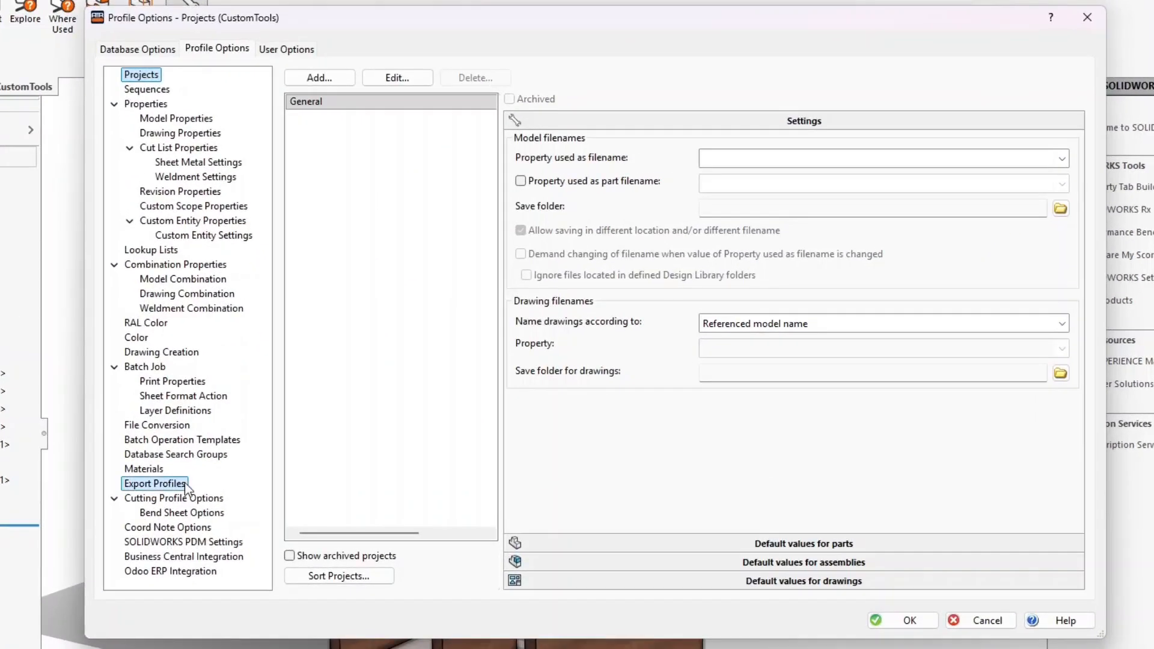
click(404, 124)
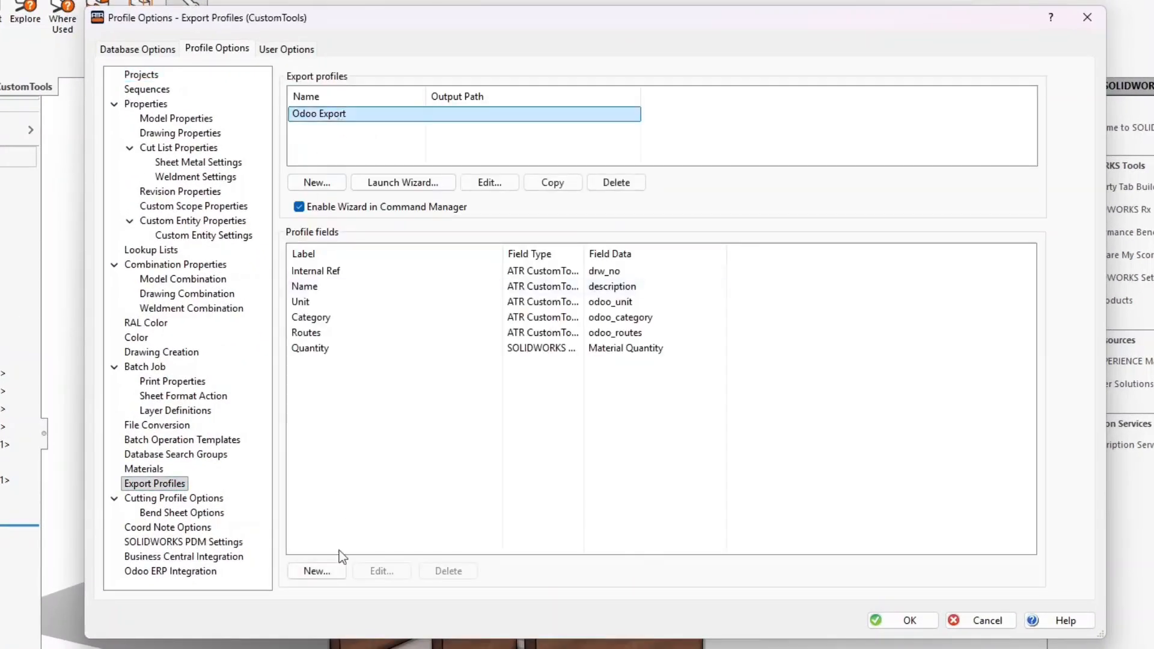
click(334, 570)
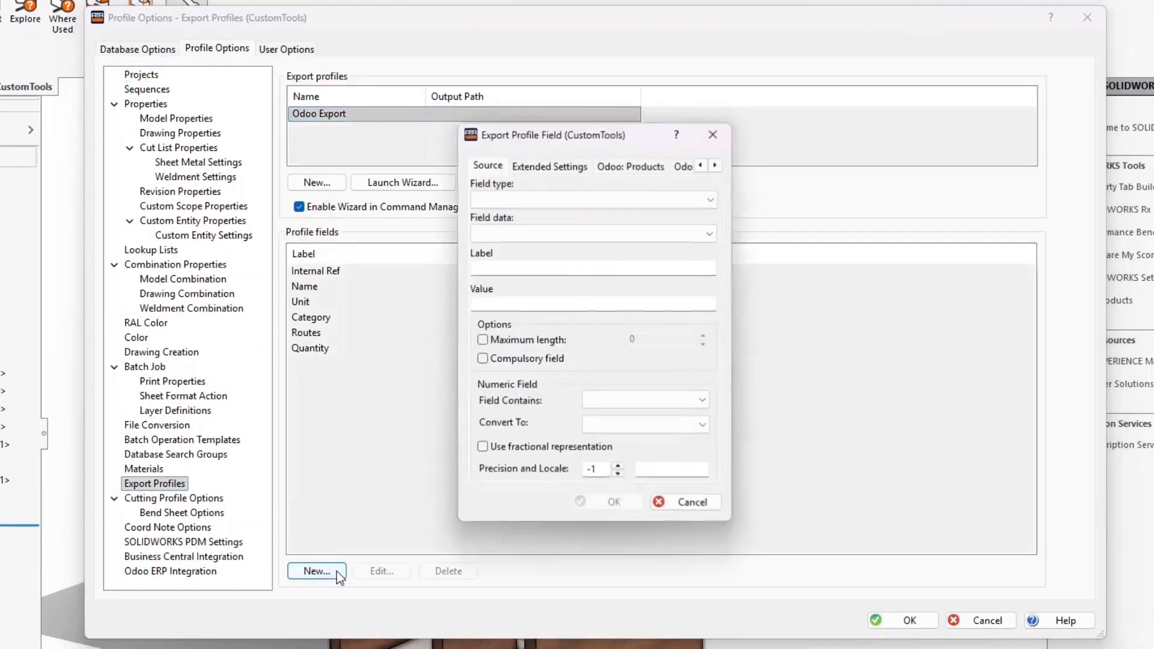
click(533, 199)
click(525, 241)
click(517, 268)
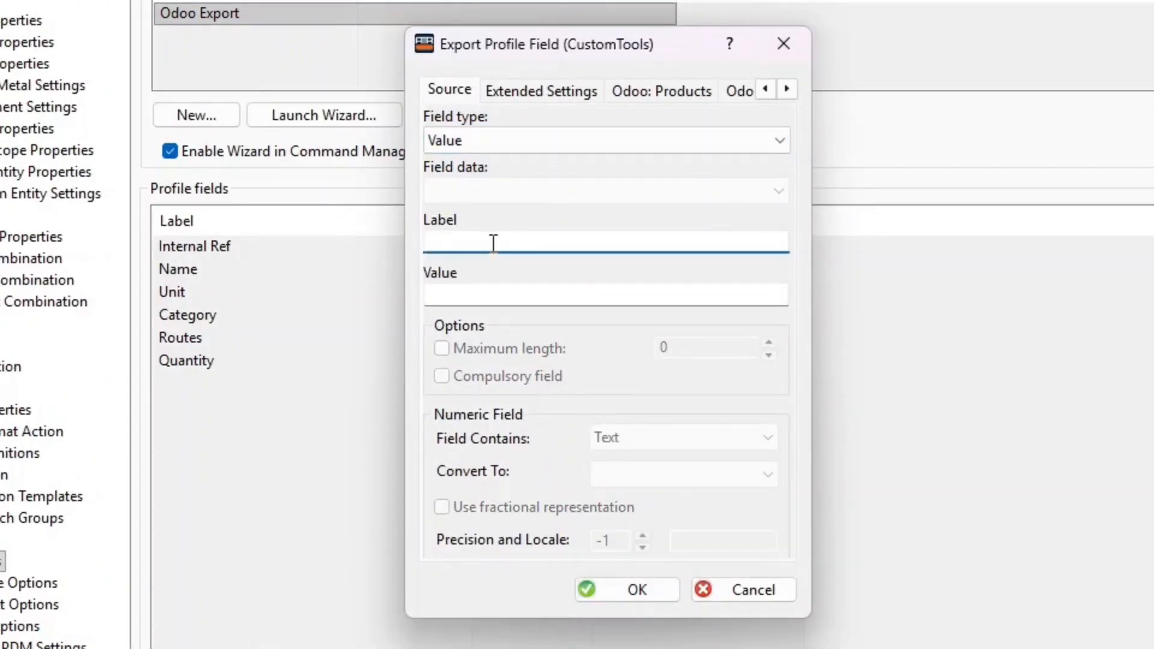
text(BOM Reference)
key(Tab)
text(SOLIDWORKS)
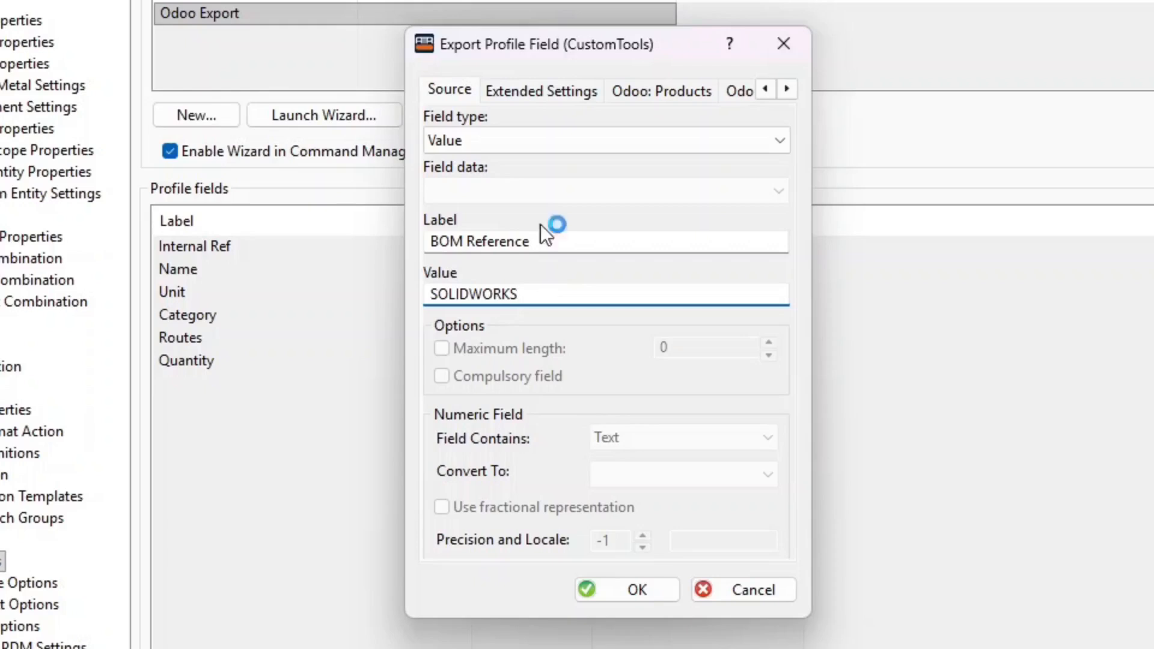
Map BOM Reference to Reference (code) on Odoo: BOMs as identifier, and save the options
click(786, 89)
click(712, 93)
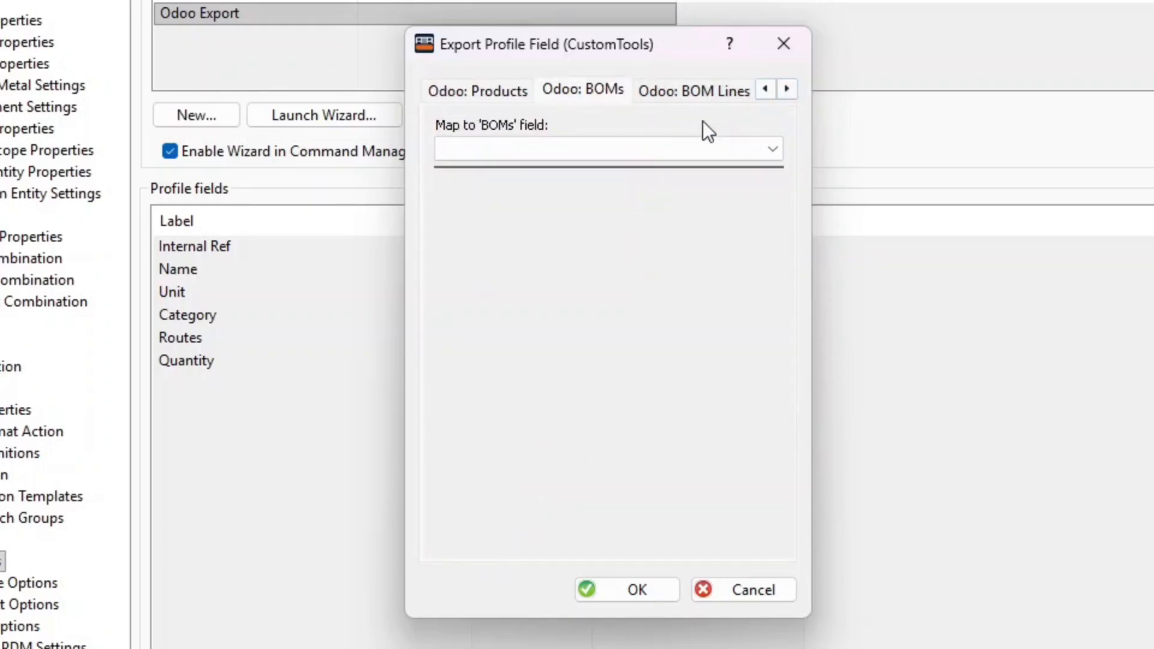
click(707, 150)
click(603, 421)
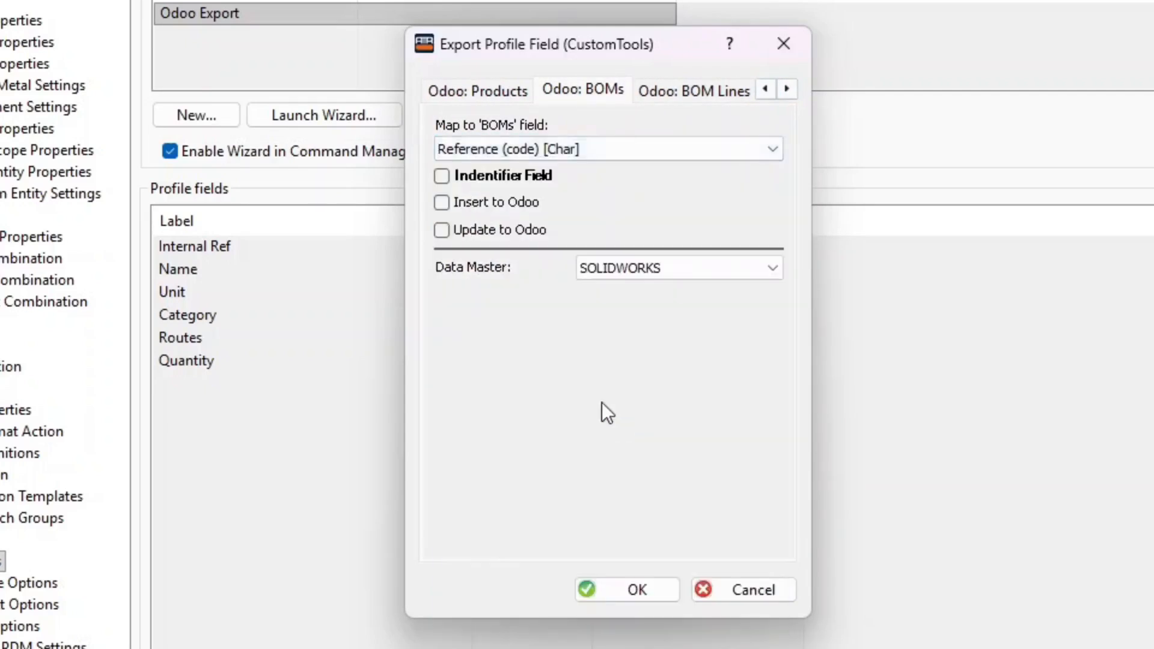
click(481, 185)
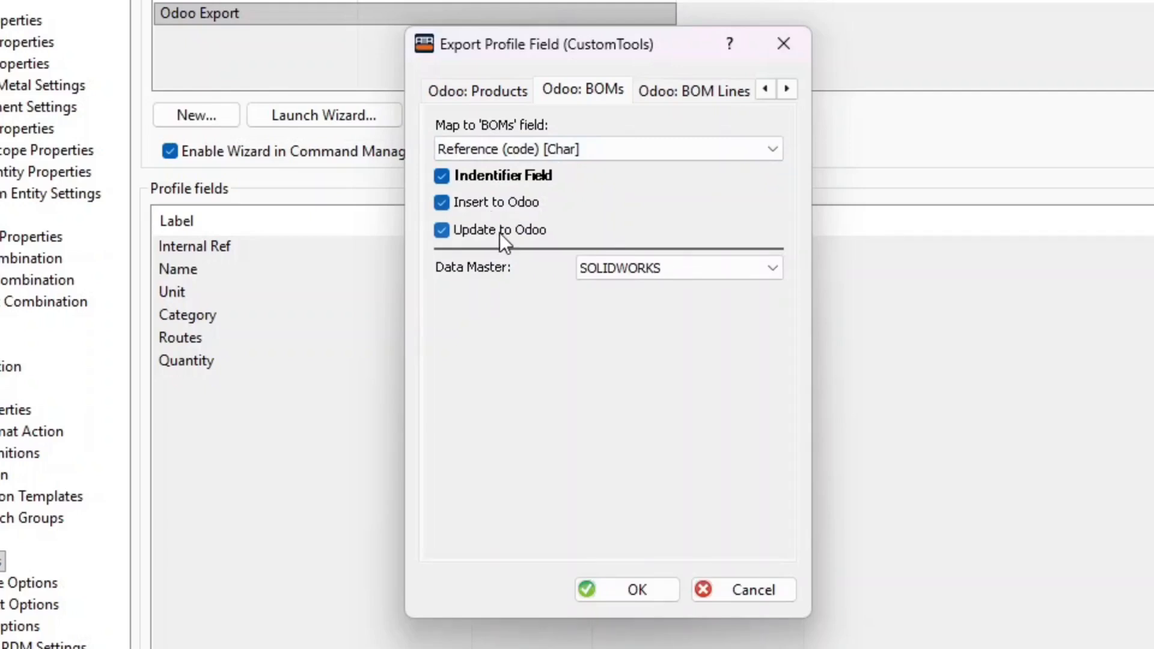
click(654, 592)
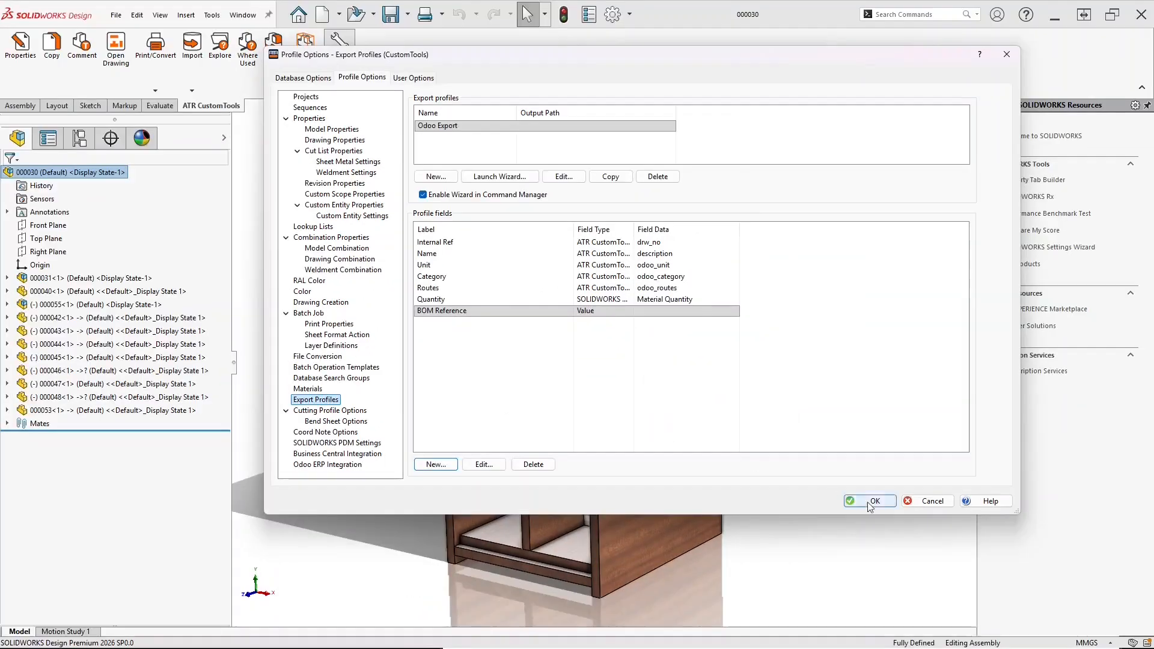
click(869, 503)
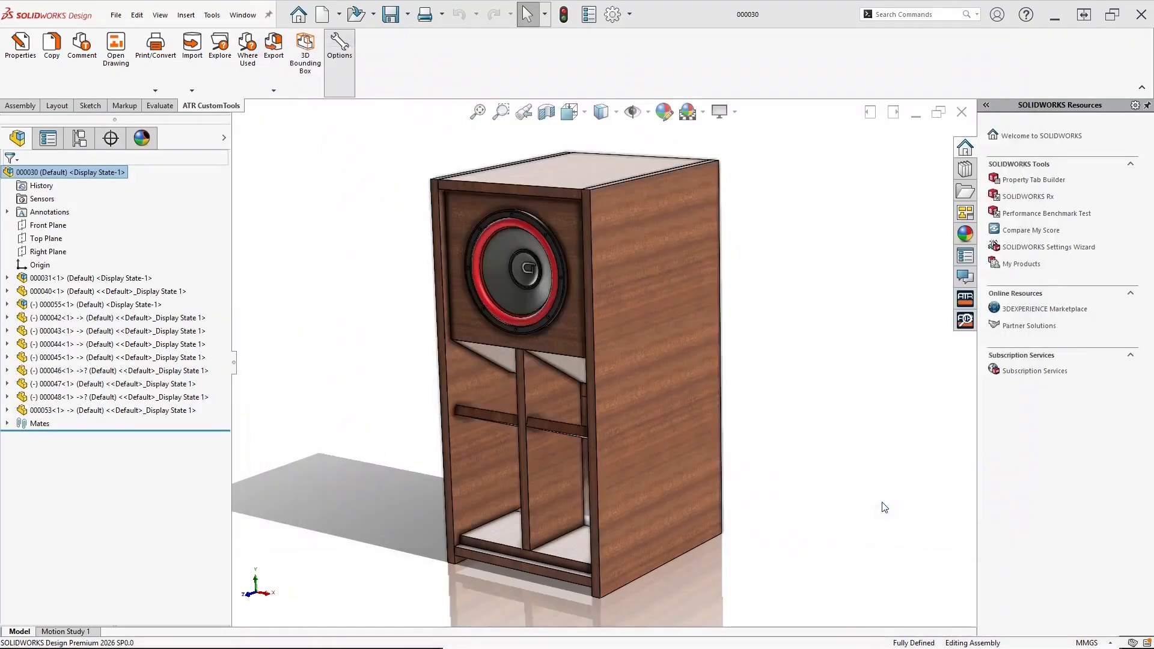
Run the Odoo Export on the woofer assembly and send its BOMs to Odoo
click(273, 45)
click(288, 101)
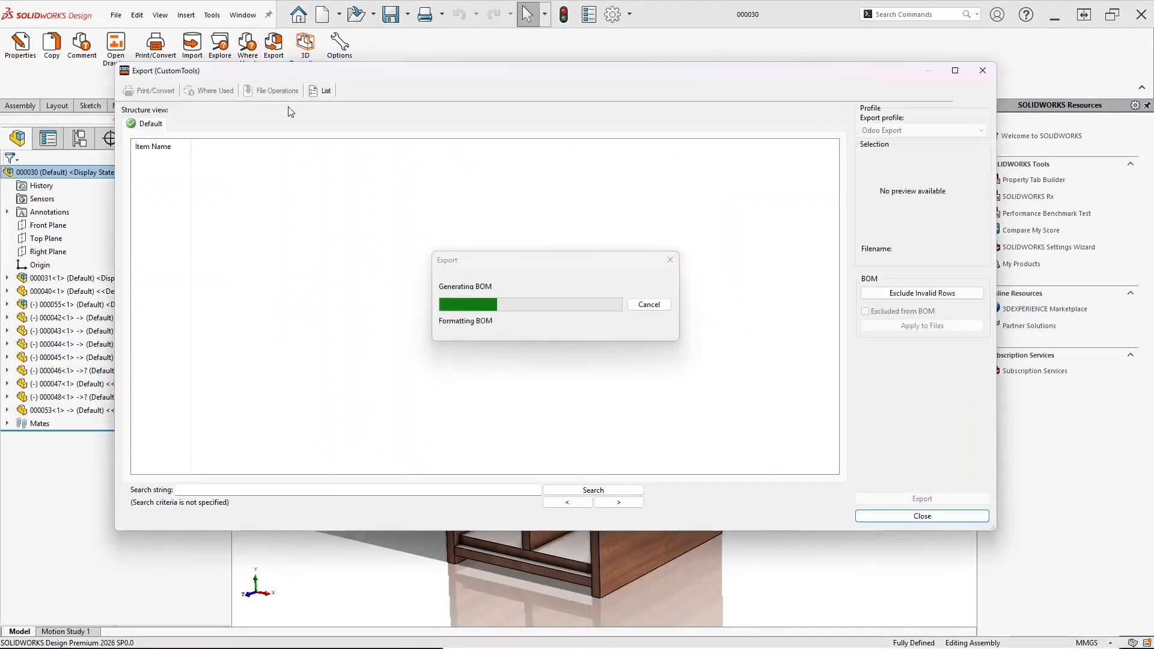
click(878, 500)
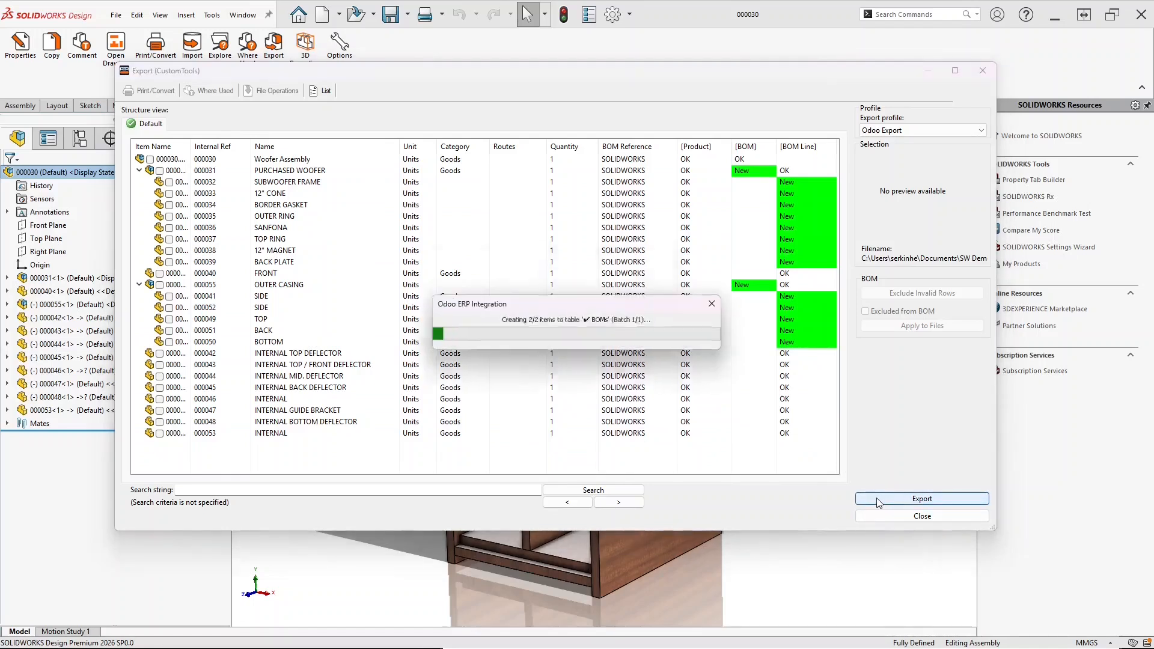
click(593, 330)
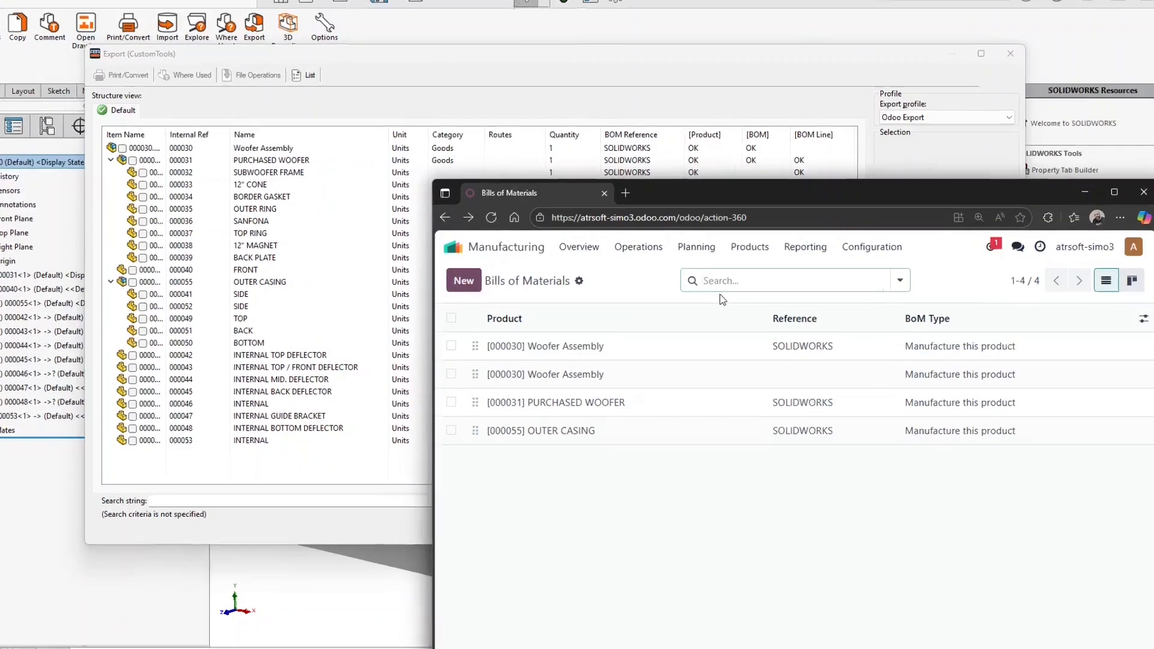